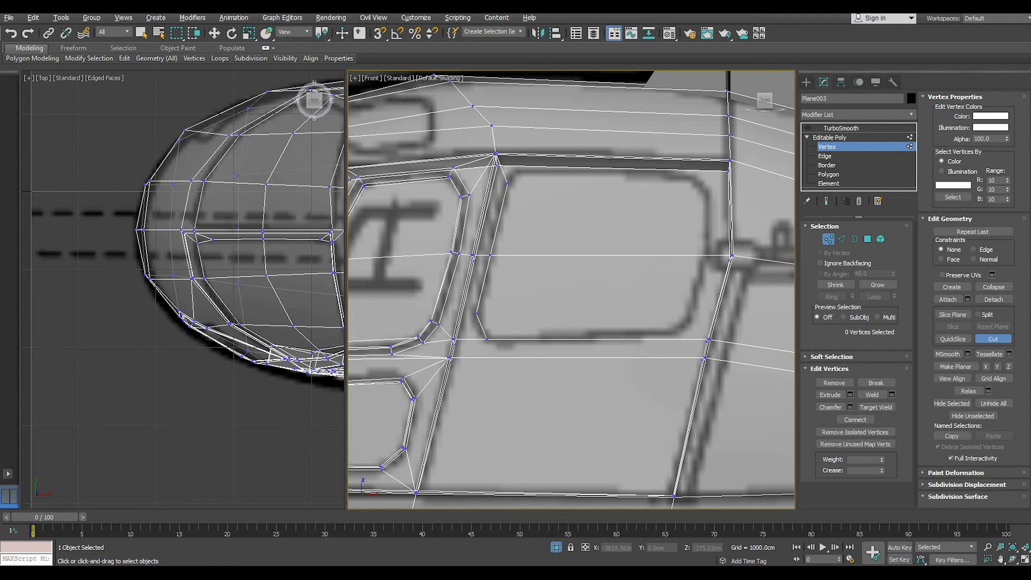
Cut edges up the right side of the side window outline and around its upper-right corner, ending at the frame's upper-left corner
click(680, 339)
click(697, 254)
click(707, 200)
click(729, 161)
click(709, 196)
click(692, 178)
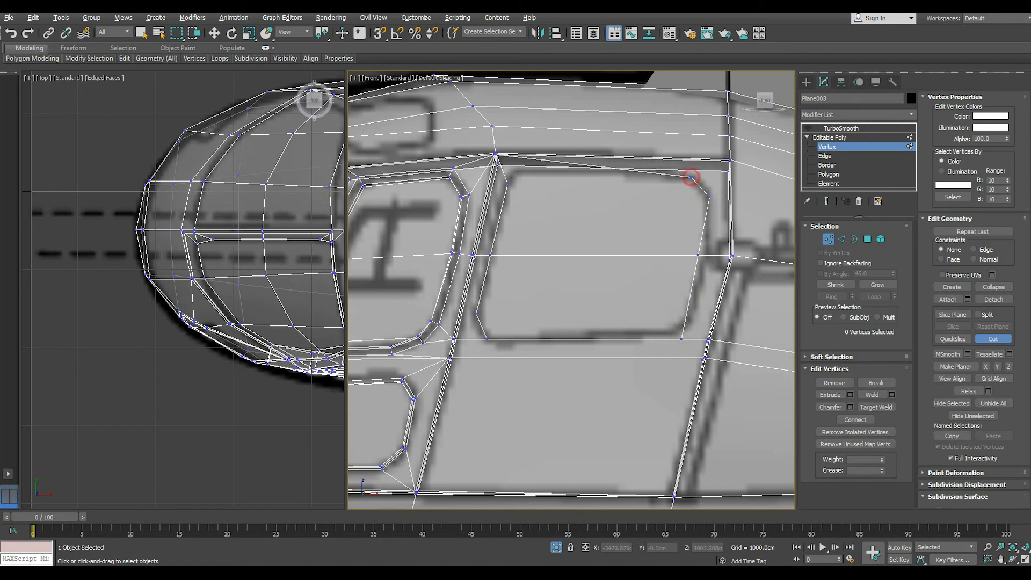
click(660, 170)
click(495, 154)
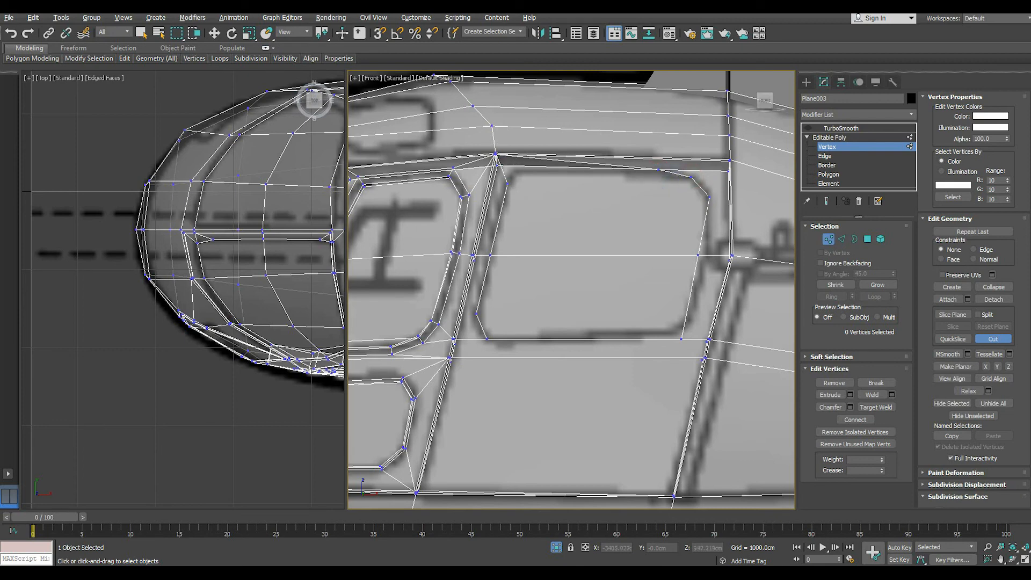
key(w)
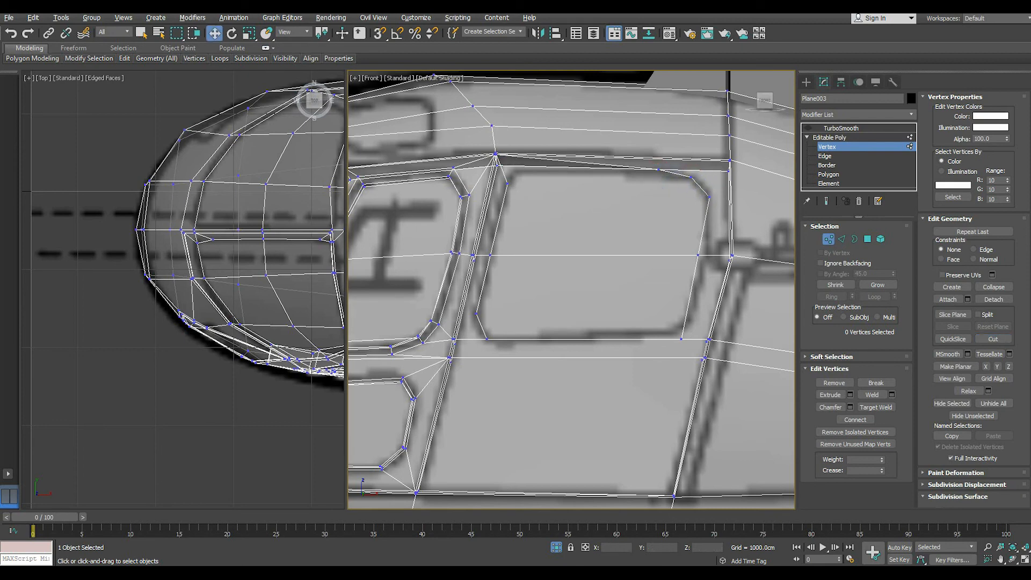
Cut an edge around the window's upper-left corner and along its top to the cut vertex near the upper-right corner
key(alt+x)
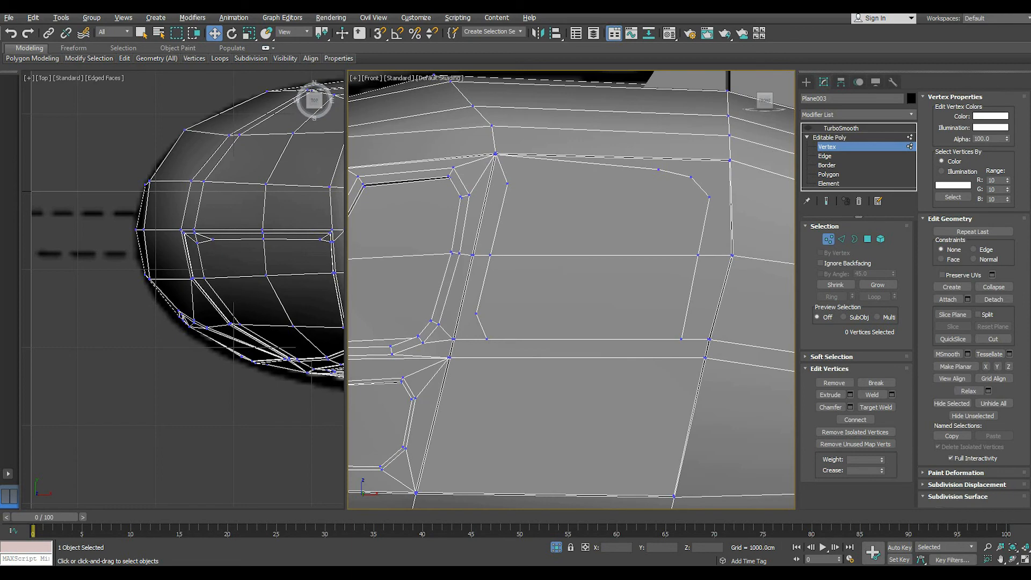
key(alt+x)
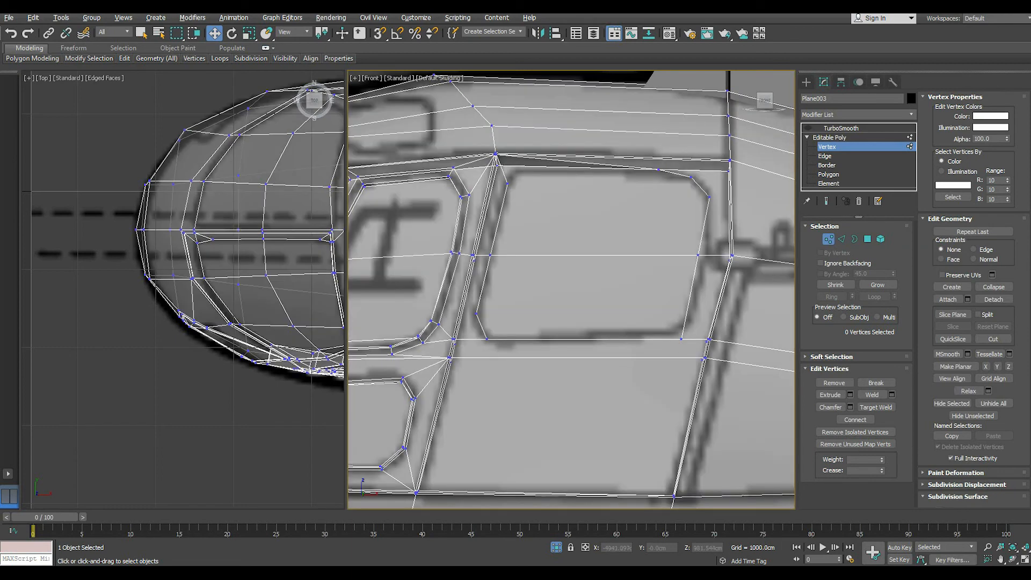
right_click(545, 185)
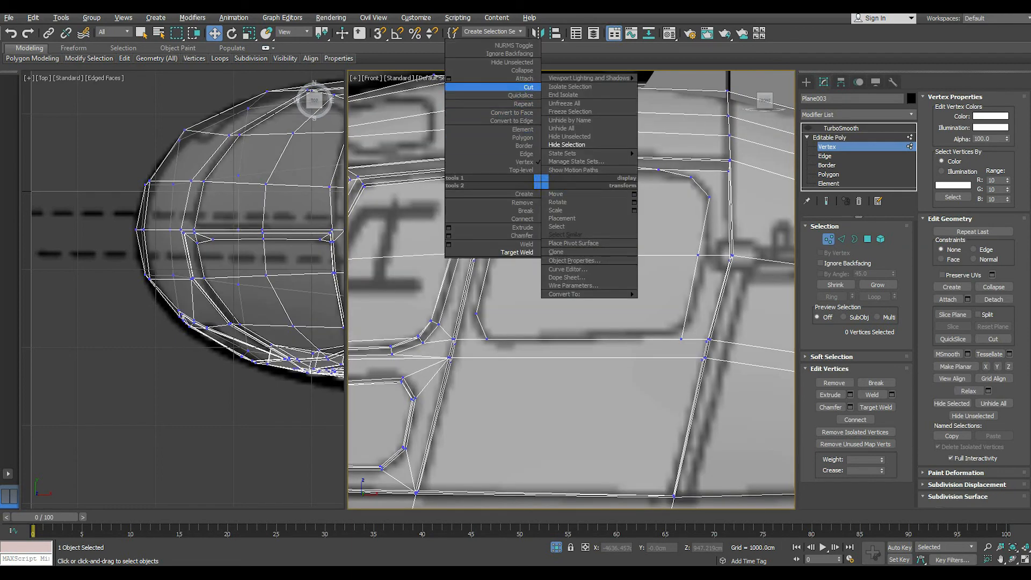
click(515, 87)
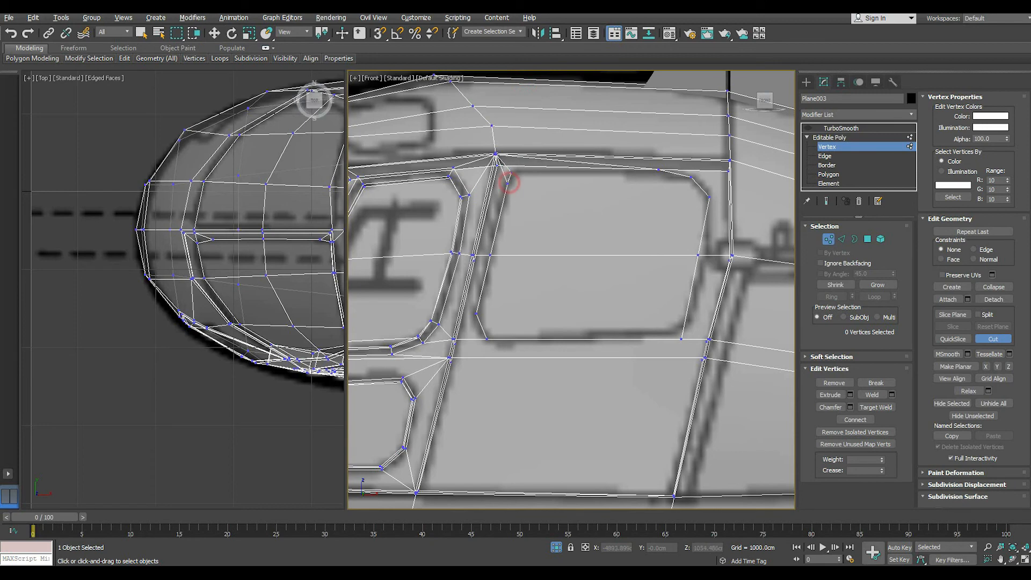
click(516, 170)
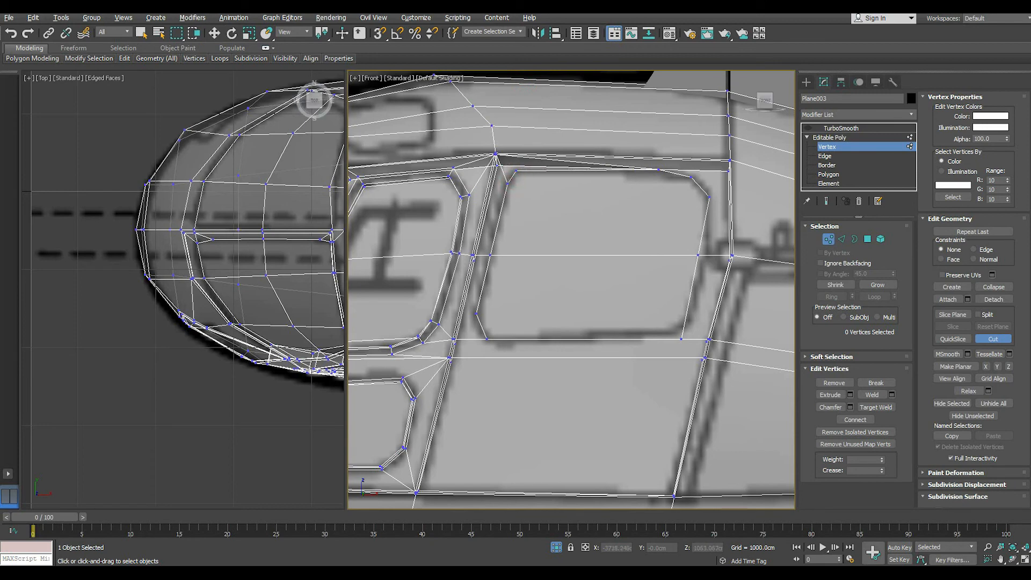
click(659, 170)
right_click(674, 185)
key(alt+x)
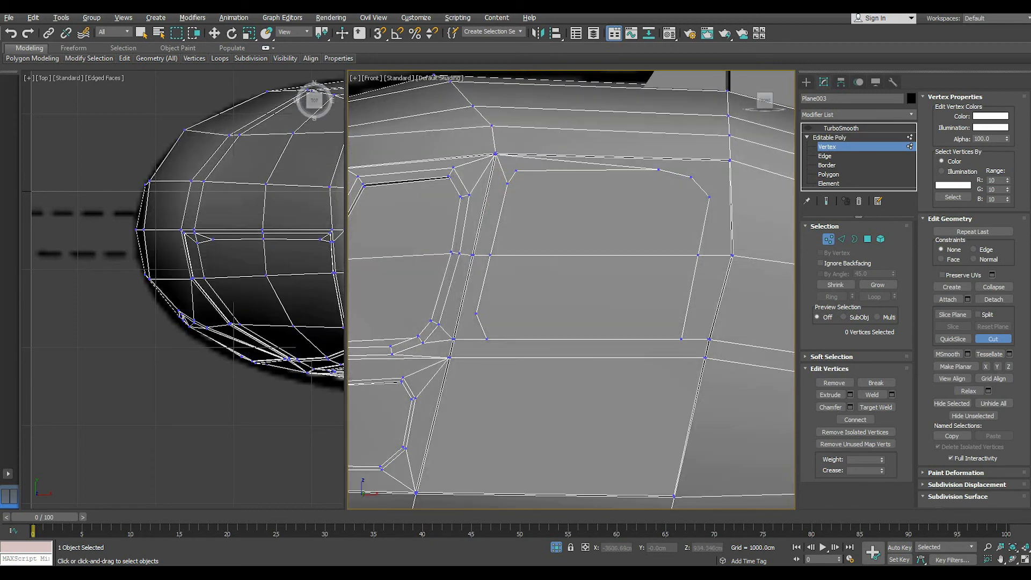
Connect the new vertex at the window's upper-left corner to the adjacent frame corner vertex
scroll(641, 175, up, 3)
middle_drag(641, 175, 644, 203)
key(w)
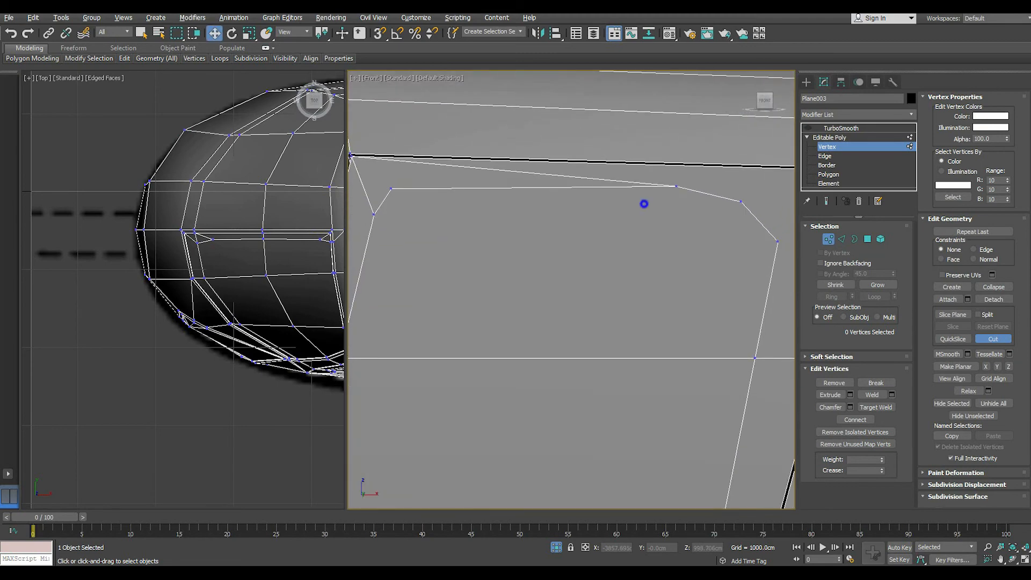
scroll(644, 203, down, 3)
scroll(510, 189, up, 4)
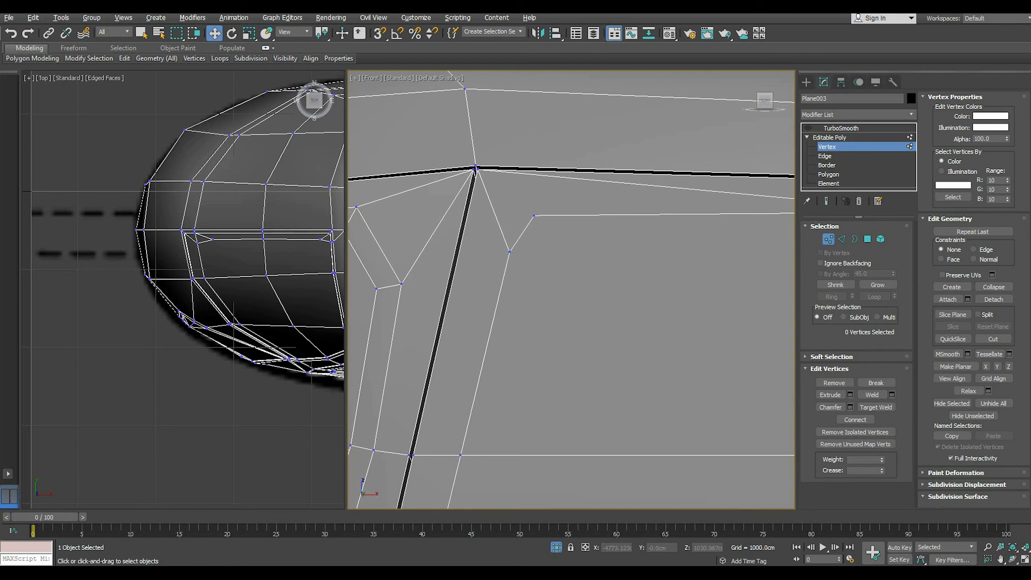
click(533, 215)
scroll(490, 180, up, 3)
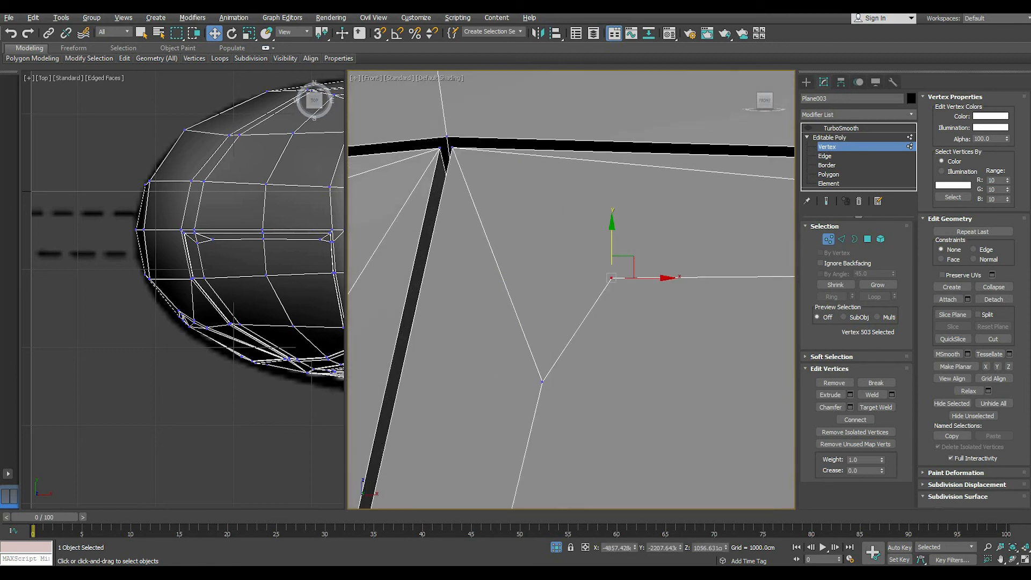
ctrl+click(475, 168)
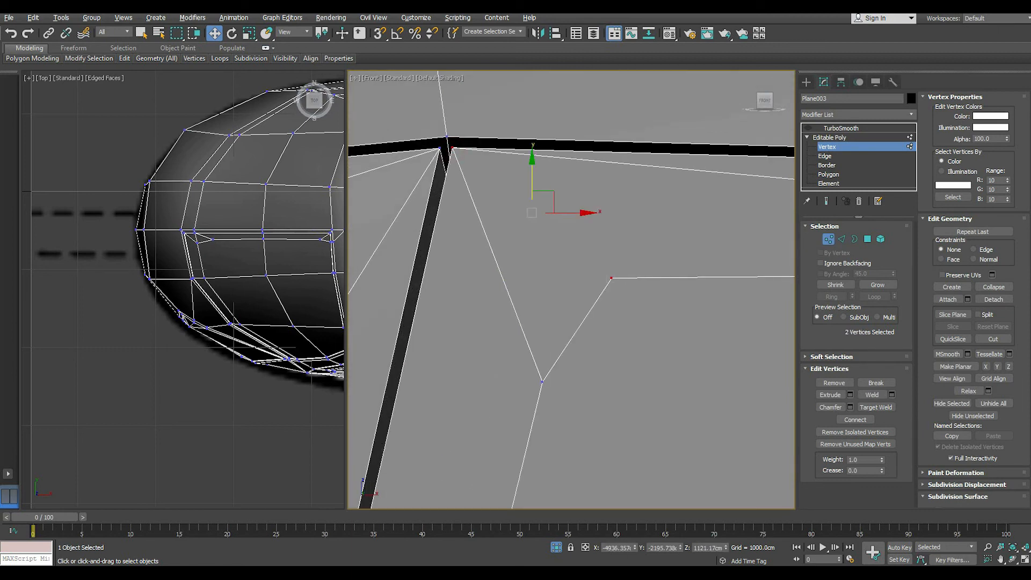
click(855, 419)
Move the window's lower-right corner vertex up onto the blueprint outline, with see-through display on
click(841, 239)
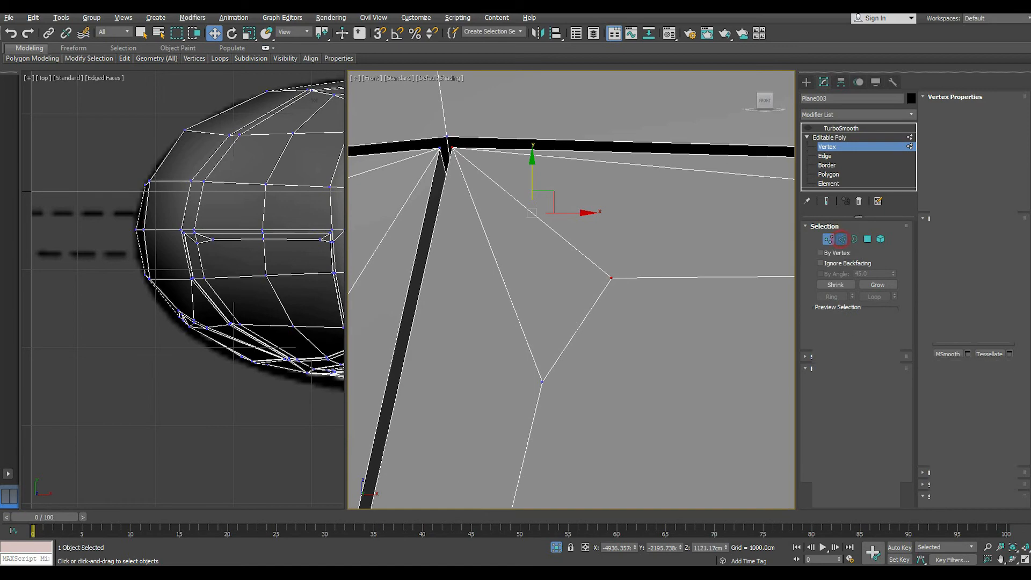
scroll(571, 290, down, 5)
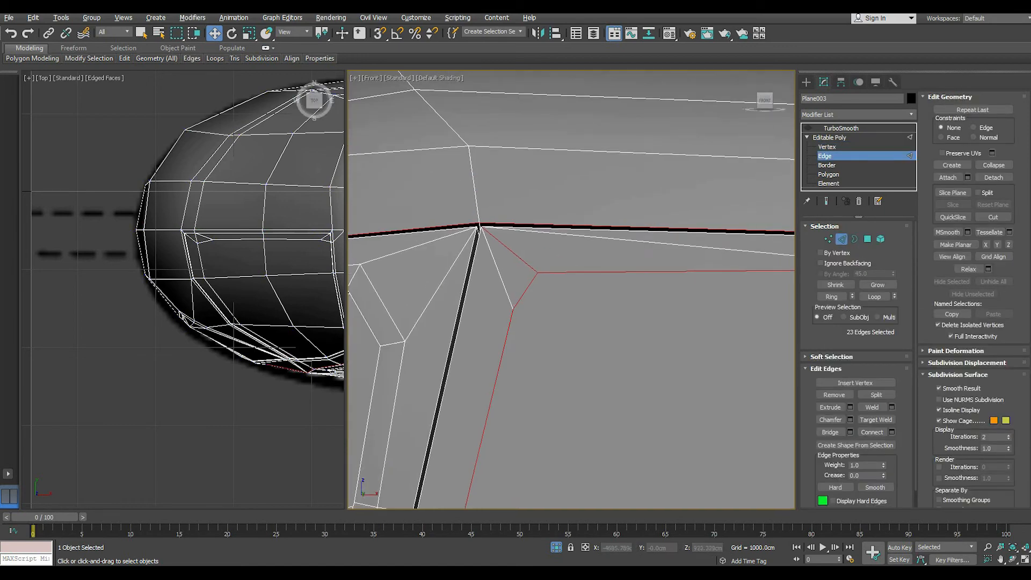
scroll(692, 406, up, 4)
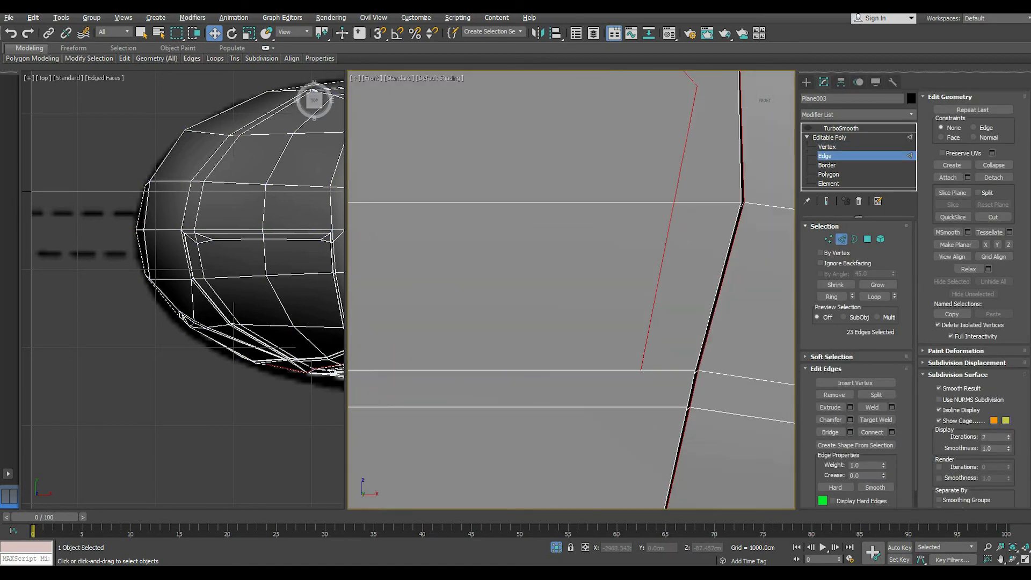
click(828, 239)
key(alt+x)
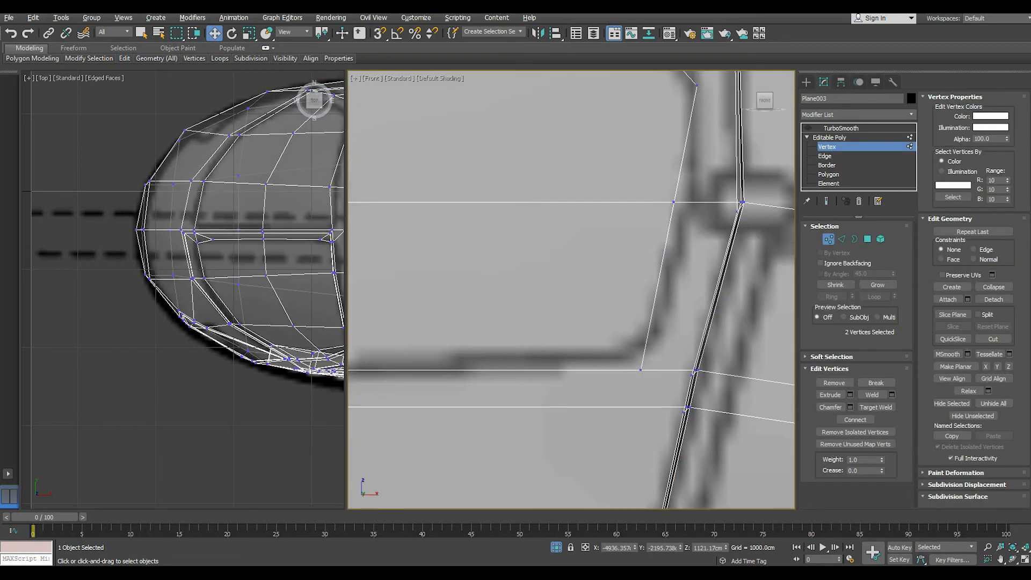
drag(654, 383, 641, 309)
drag(675, 346, 653, 329)
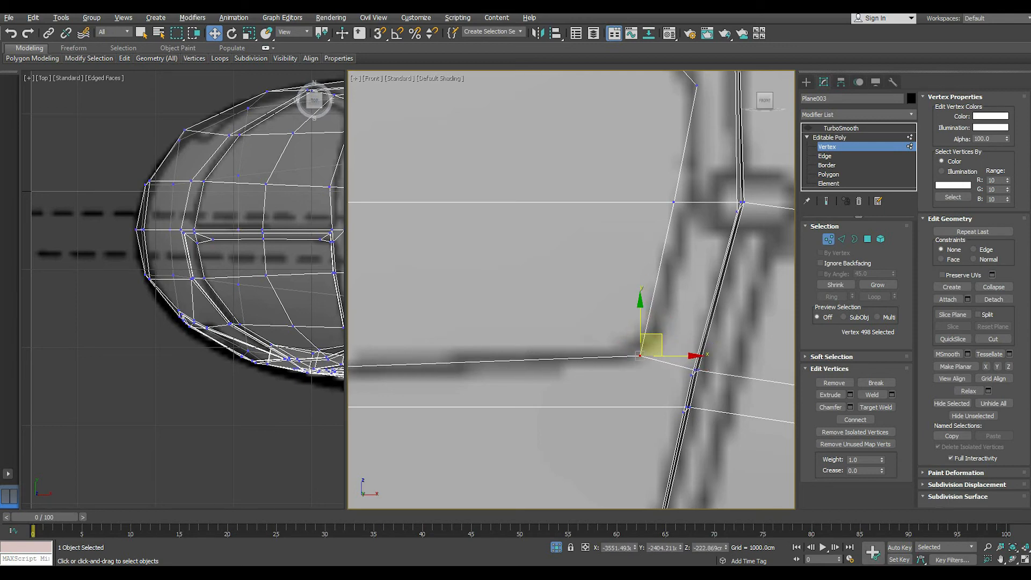
Connect the upper vertex of the window's lower-left corner to the nearby vertex on the pillar edge
scroll(708, 301, down, 4)
scroll(546, 320, up, 5)
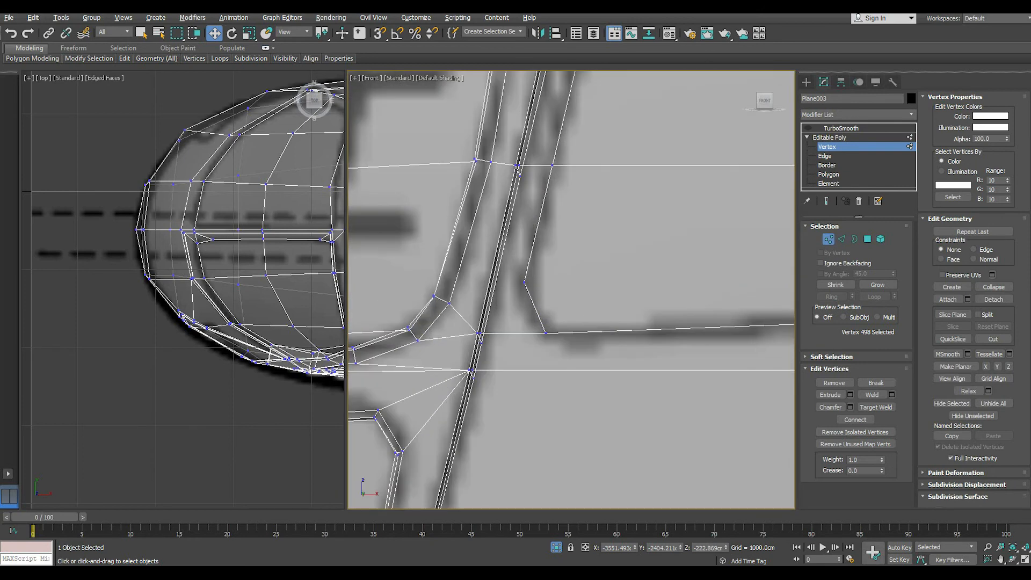
click(524, 282)
scroll(505, 334, up, 5)
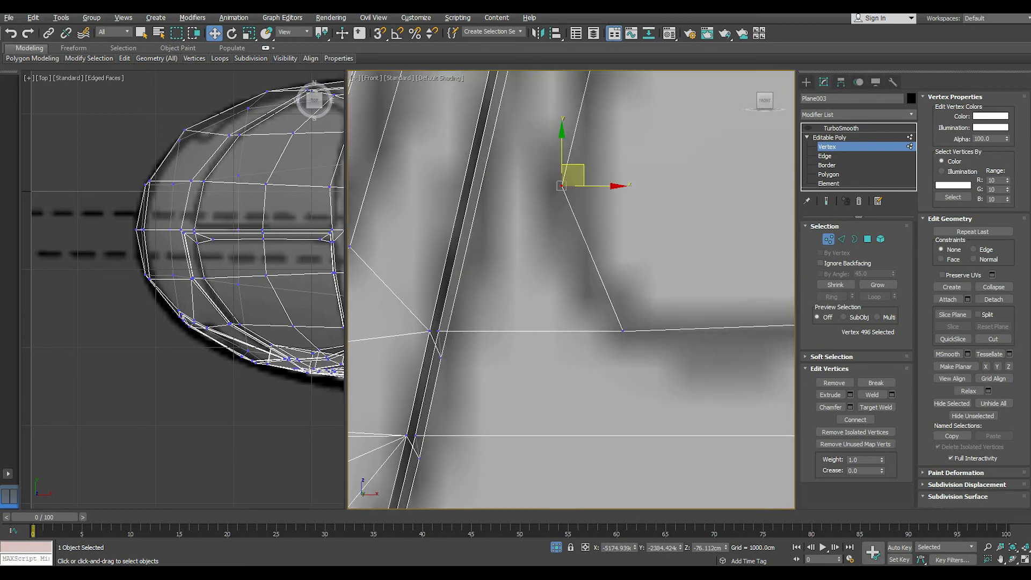
ctrl+click(438, 330)
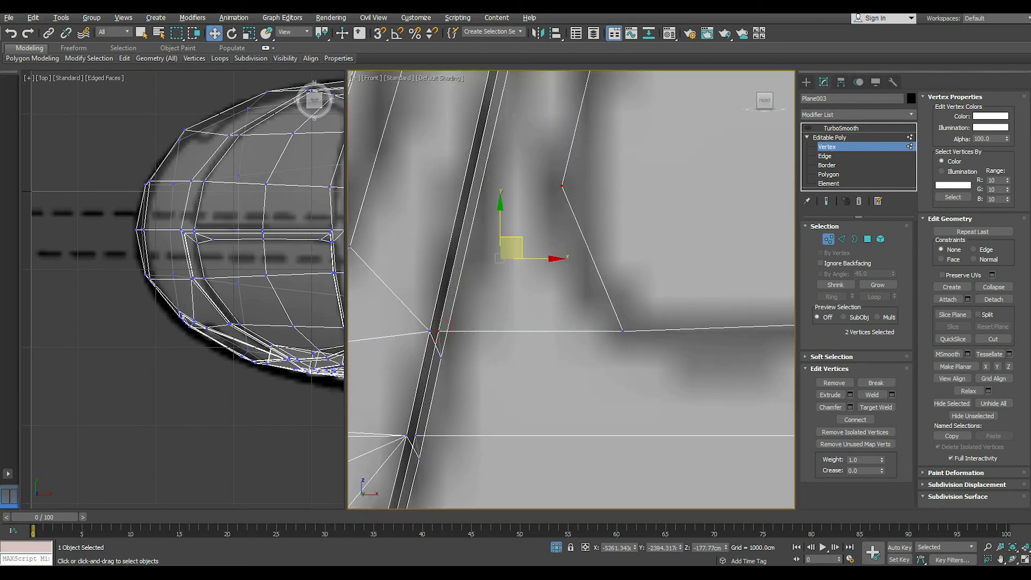
click(855, 419)
Connect both vertices of the window's rounded upper-right corner to the frame's upper-right corner vertex, with see-through display off
scroll(494, 399, down, 6)
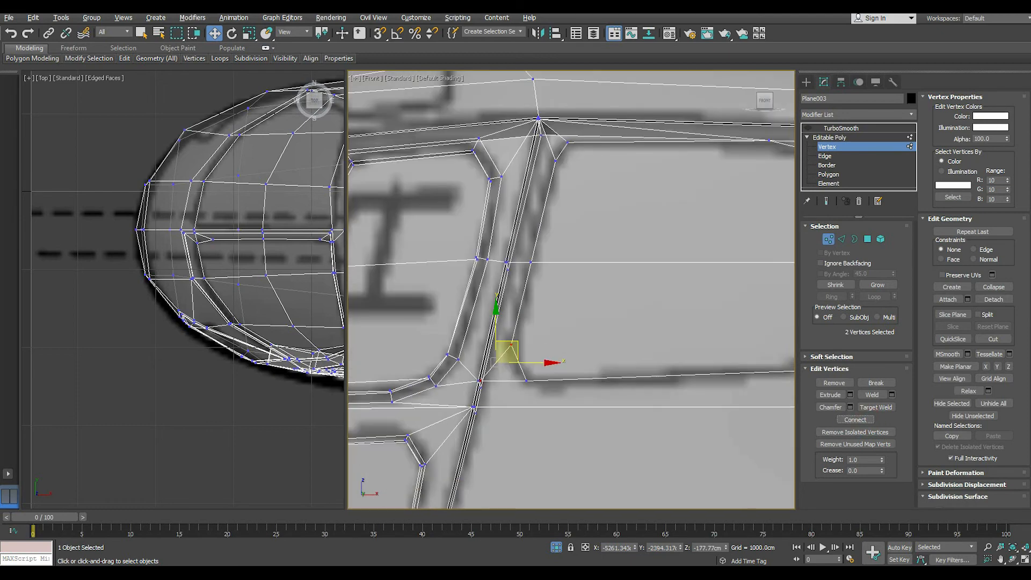
scroll(499, 394, down, 2)
middle_drag(505, 388, 469, 402)
scroll(695, 254, up, 7)
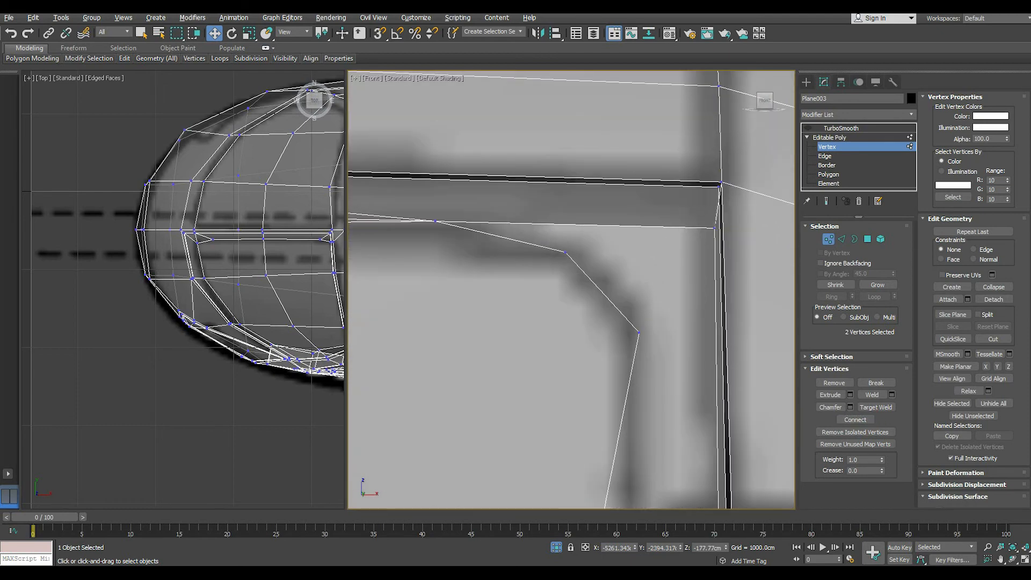
click(639, 332)
ctrl+click(565, 252)
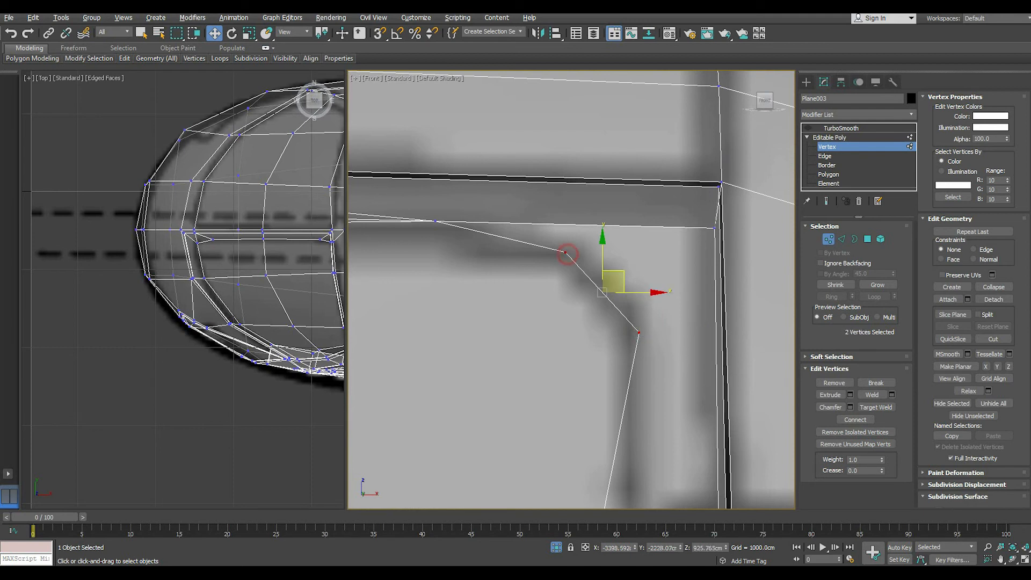
ctrl+click(714, 228)
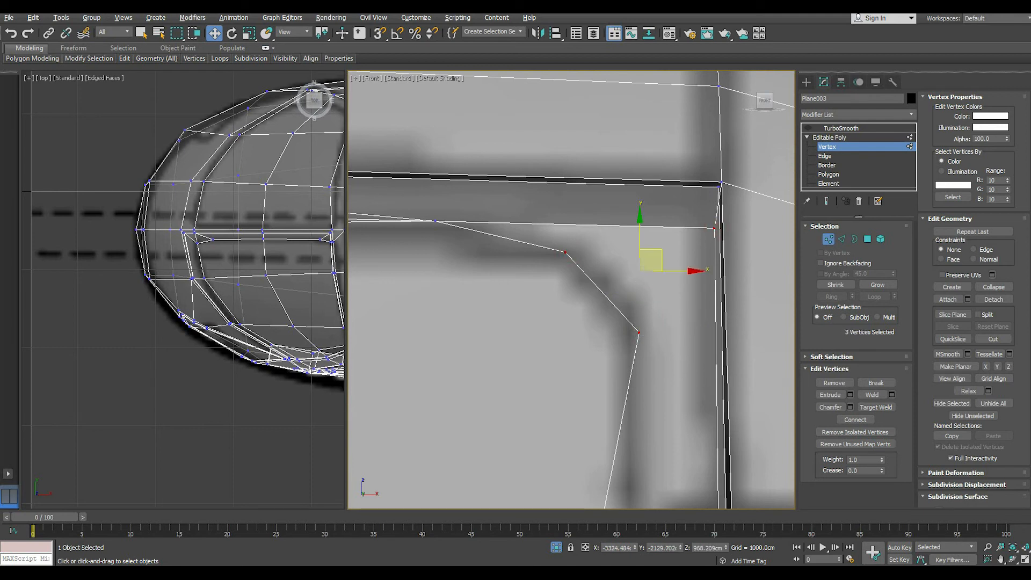
click(855, 419)
key(alt+x)
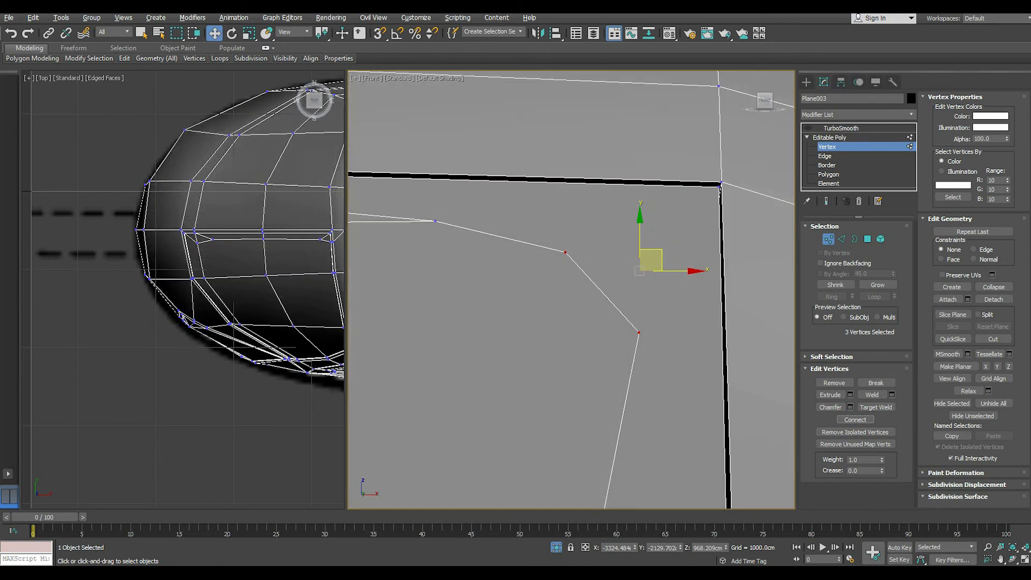
mouse_move(772, 202)
alt+mouse_down()
mouse_move(681, 274)
mouse_move(633, 281)
alt+mouse_up()
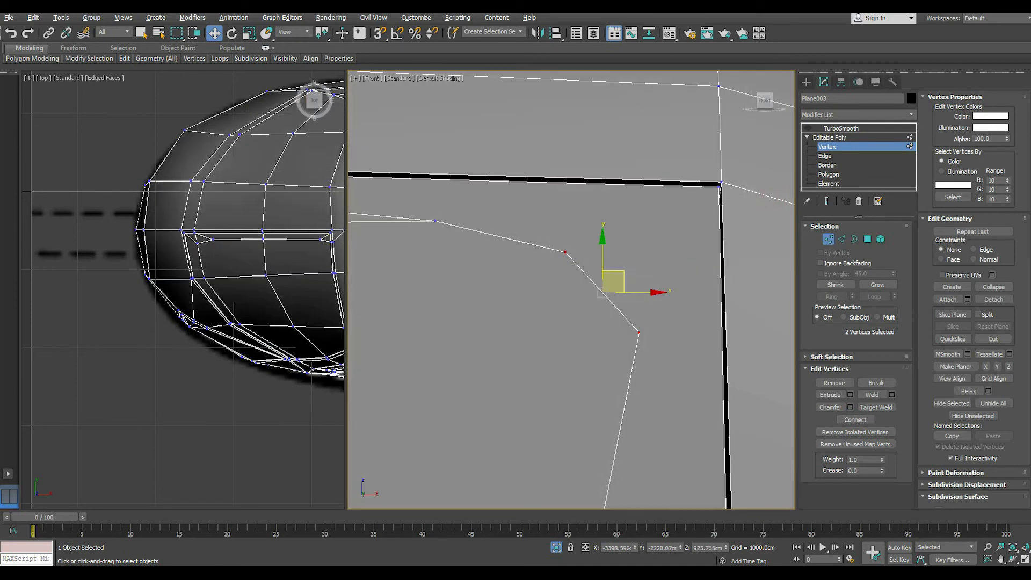
click(855, 419)
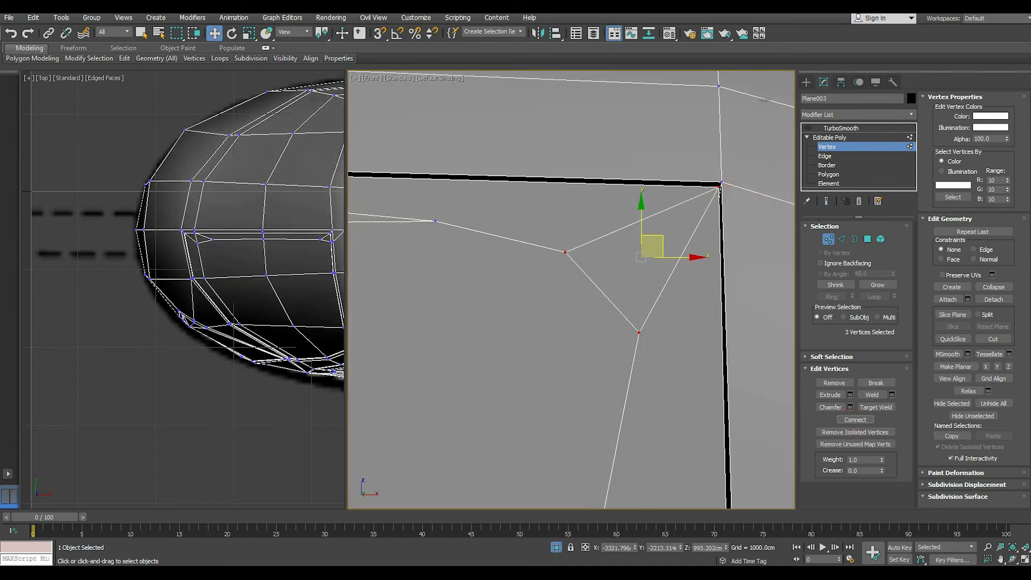
click(723, 337)
Turn see-through display back on and select the upper and lower polygons of the window pane
scroll(628, 248, down, 5)
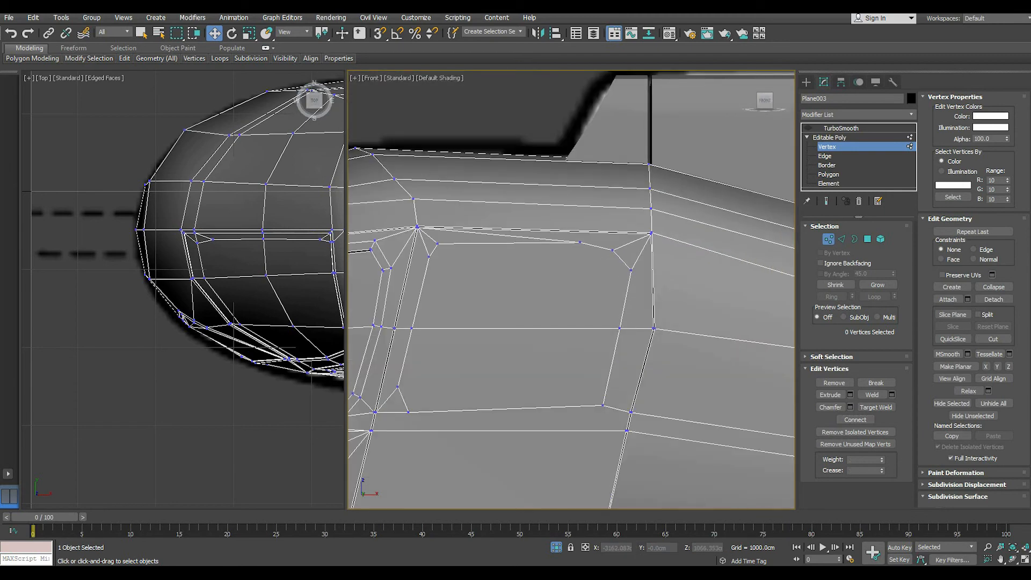
key(alt+x)
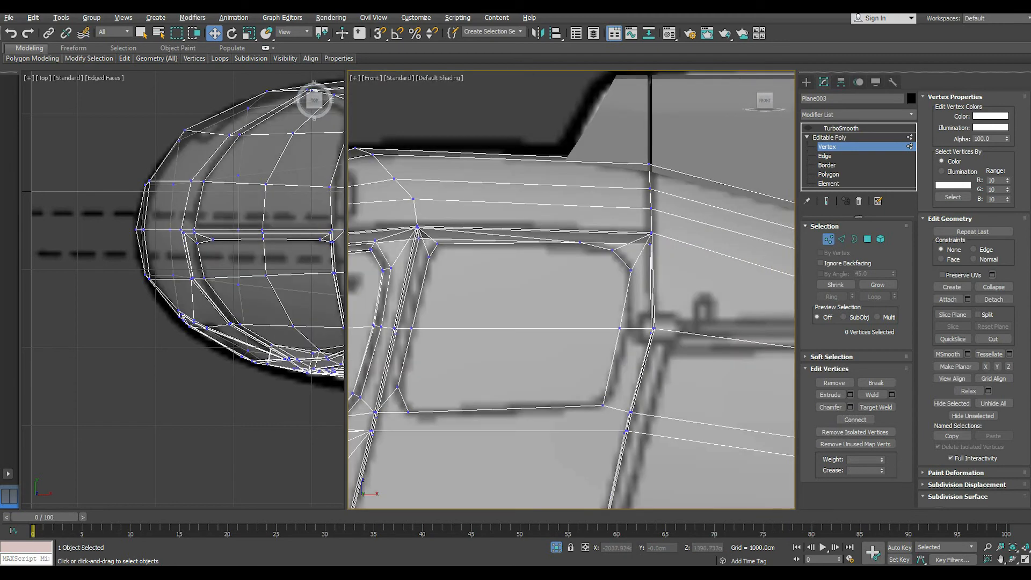
click(867, 239)
click(481, 343)
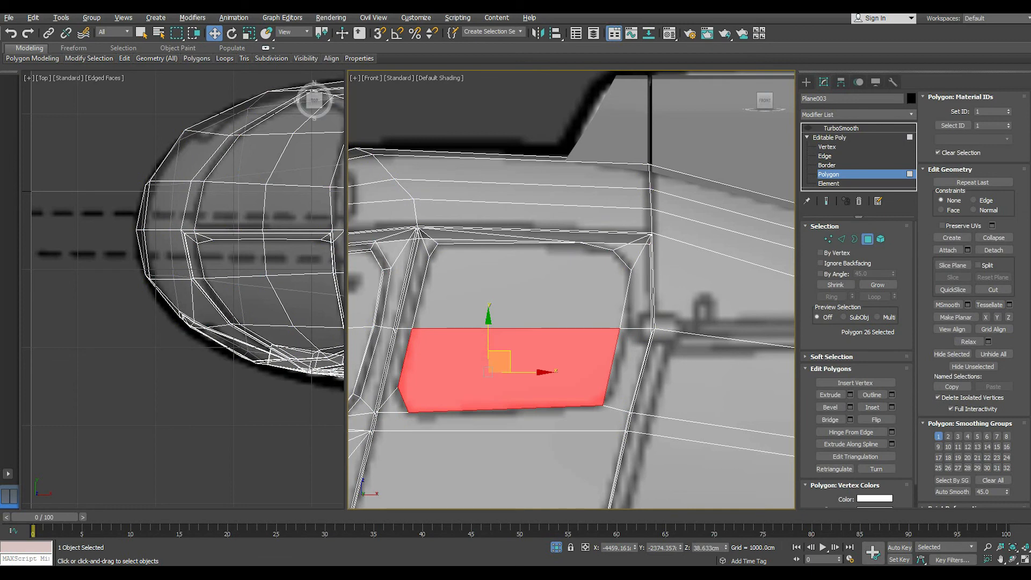
ctrl+click(498, 297)
Move the middle vertex on the window's right side slightly outward along X to follow the blueprint outline
click(828, 239)
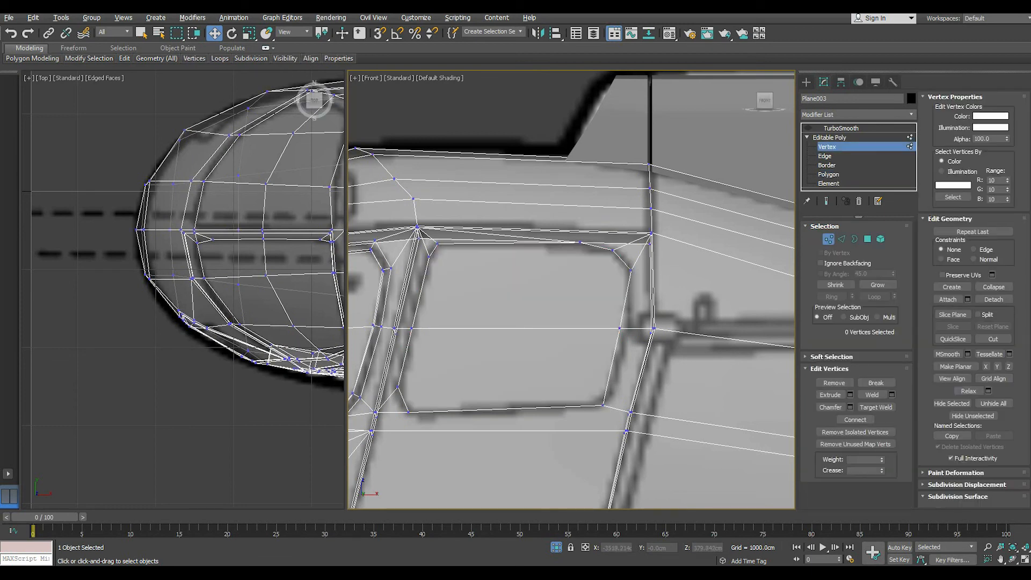
click(619, 328)
drag(662, 328, 668, 328)
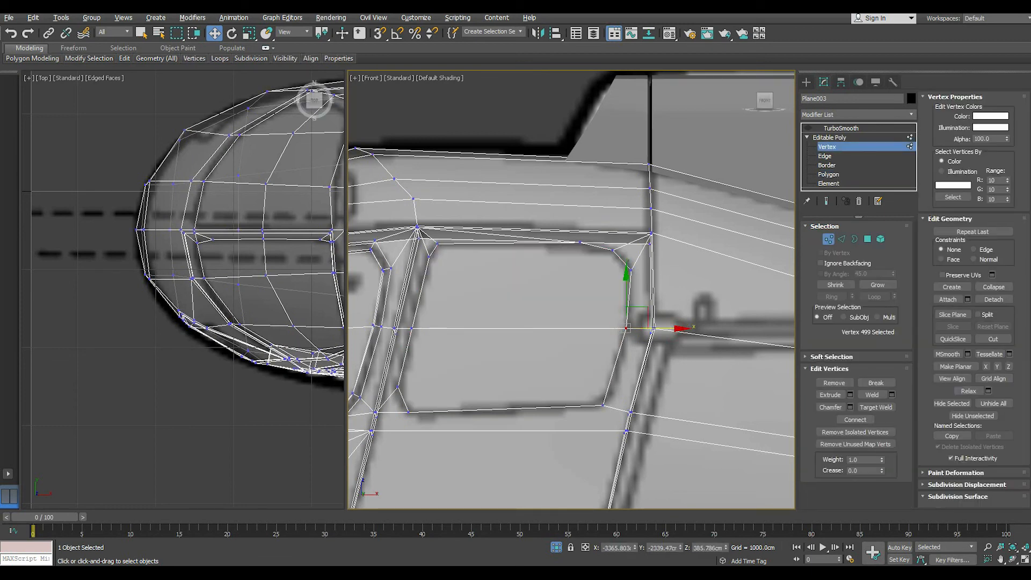
Select the two window pane polygons and scale them uniformly to 102 percent
click(867, 239)
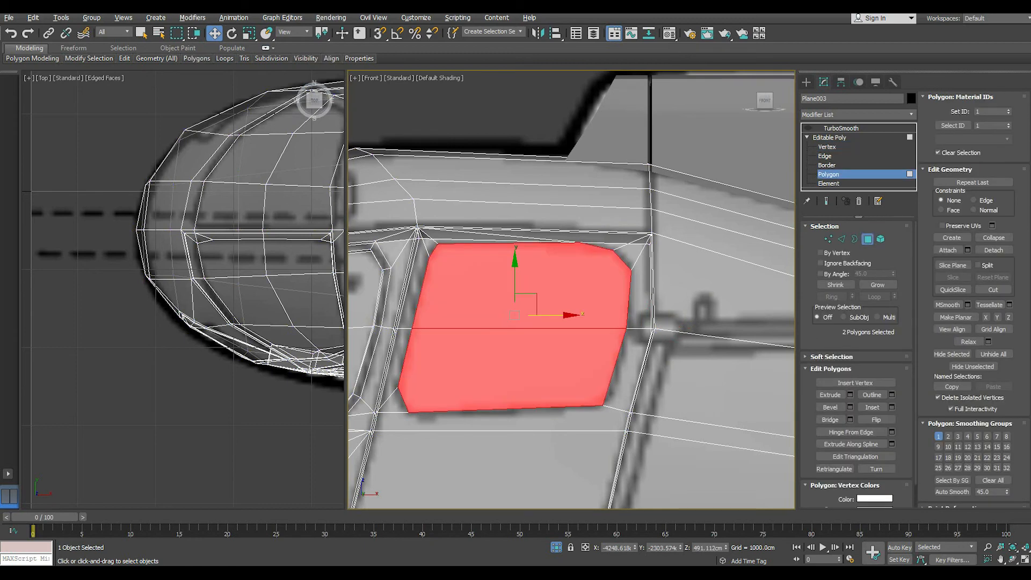
key(r)
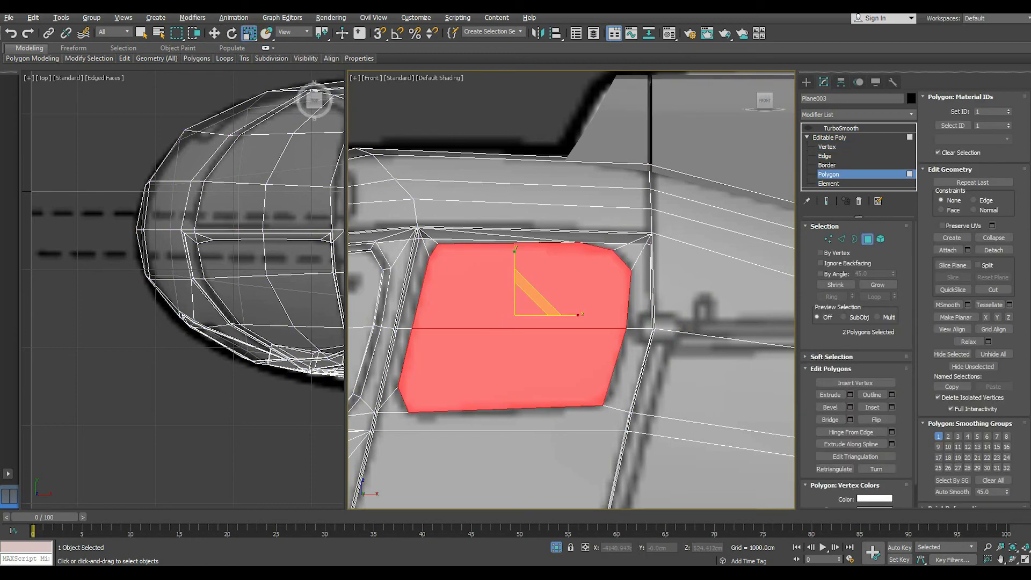
drag(523, 305, 521, 304)
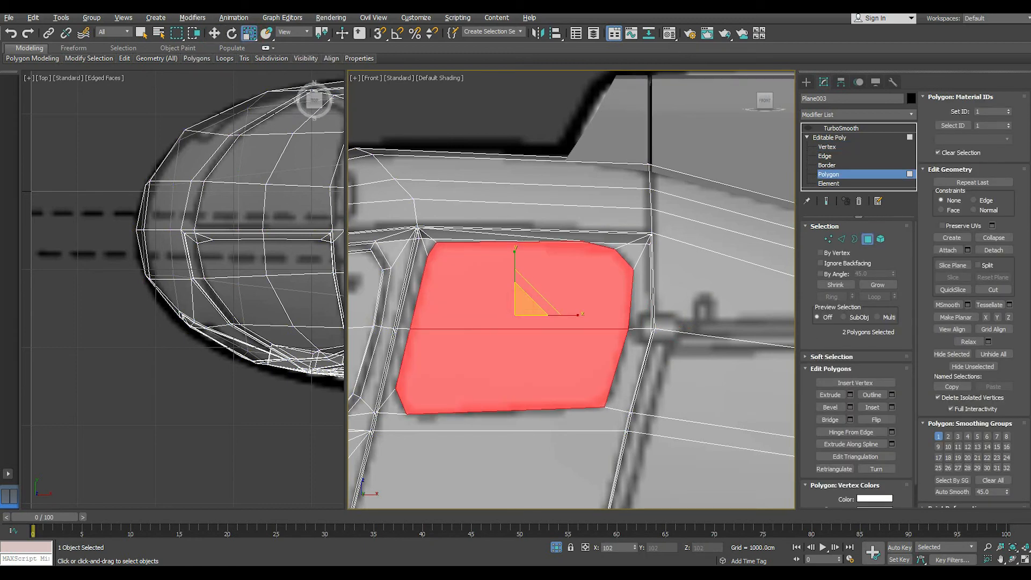
Inset the two window pane polygons by a narrow margin to form a thin rim around the window
click(891, 407)
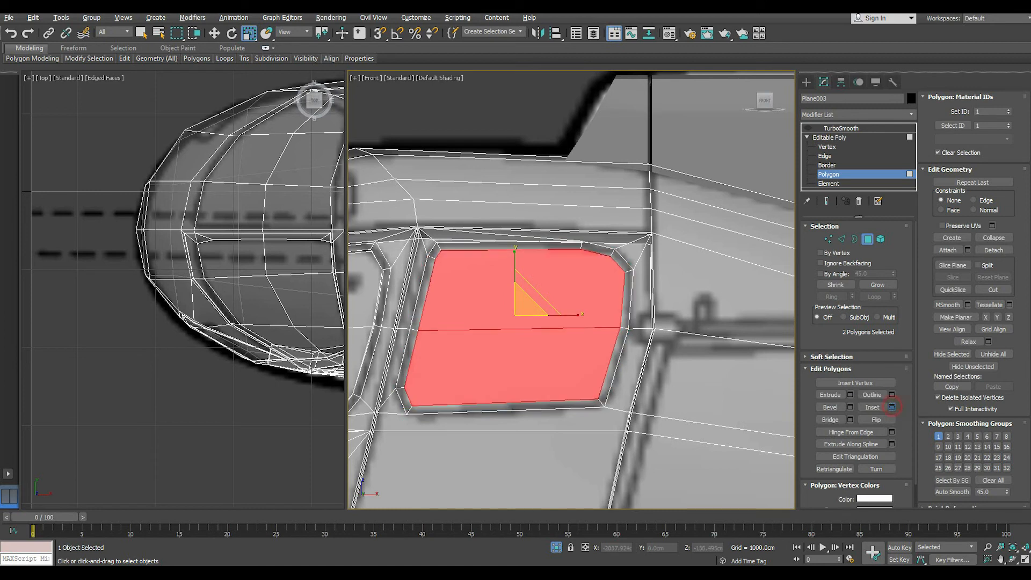
drag(579, 312, 580, 322)
click(576, 327)
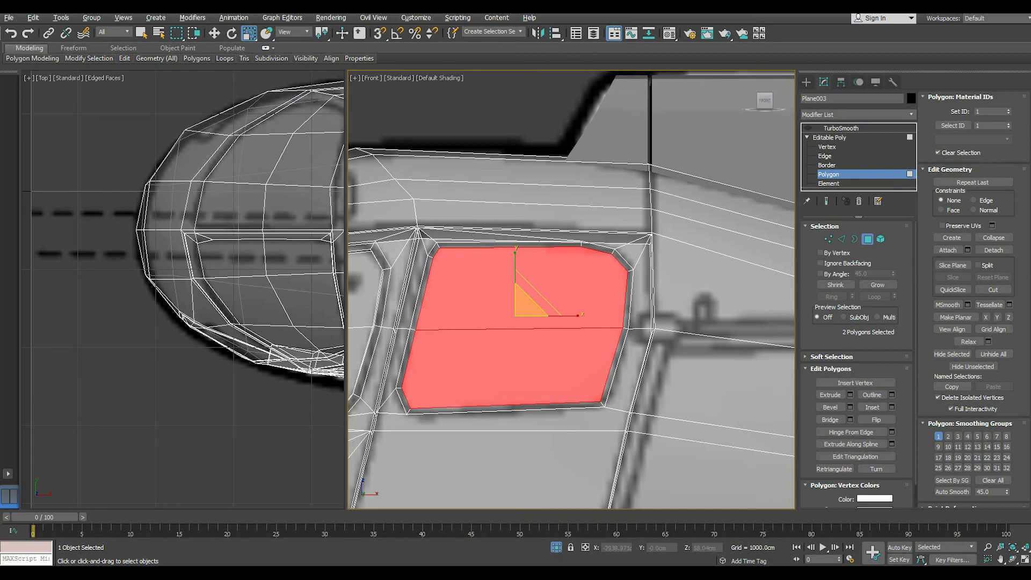
Extrude the inset pane polygons inward with a height of -27.737 cm to recess the window
click(849, 395)
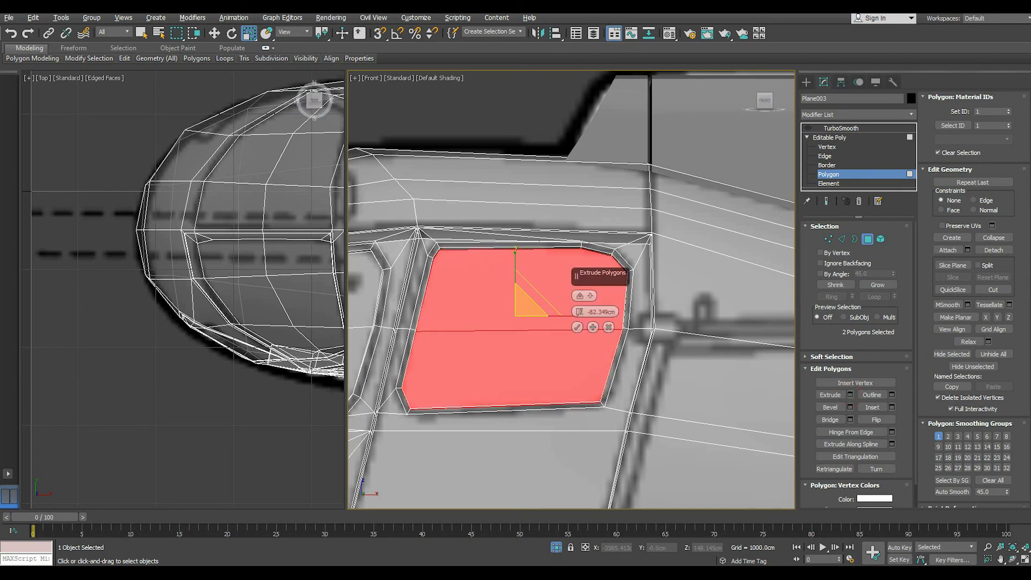
alt+middle_drag(660, 343, 583, 378)
scroll(431, 360, up, 5)
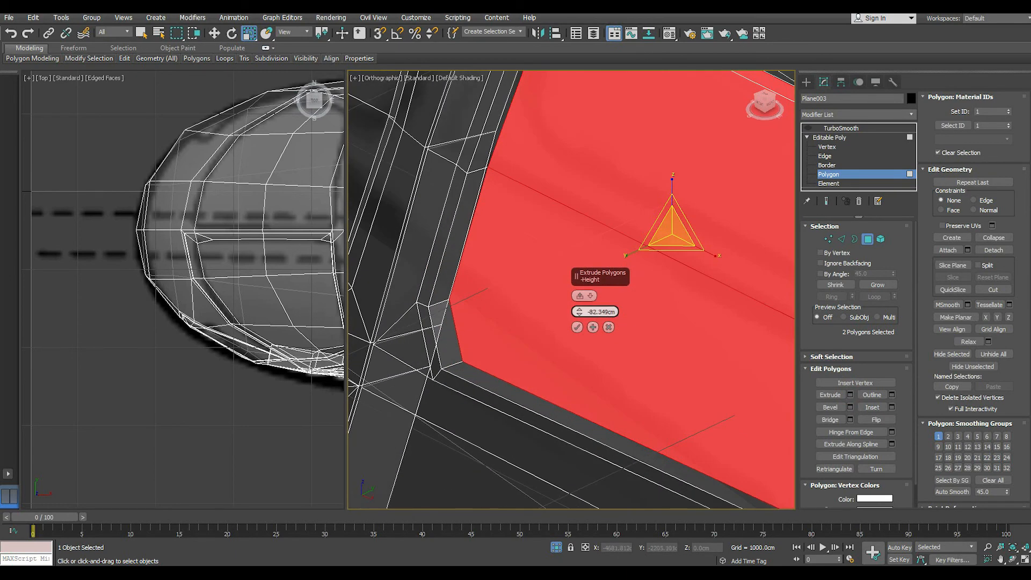
drag(579, 312, 580, 309)
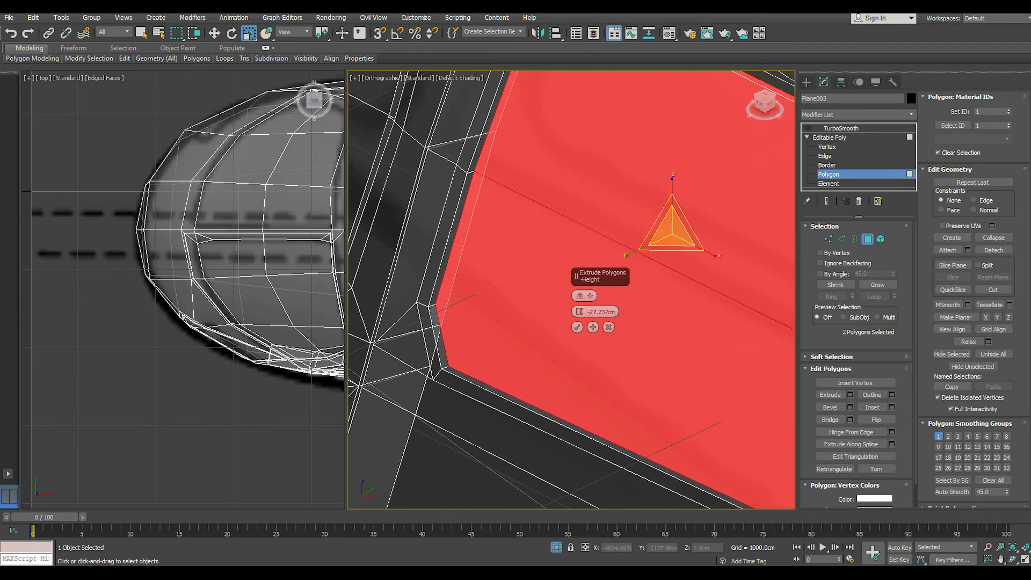
click(576, 326)
scroll(576, 323, down, 4)
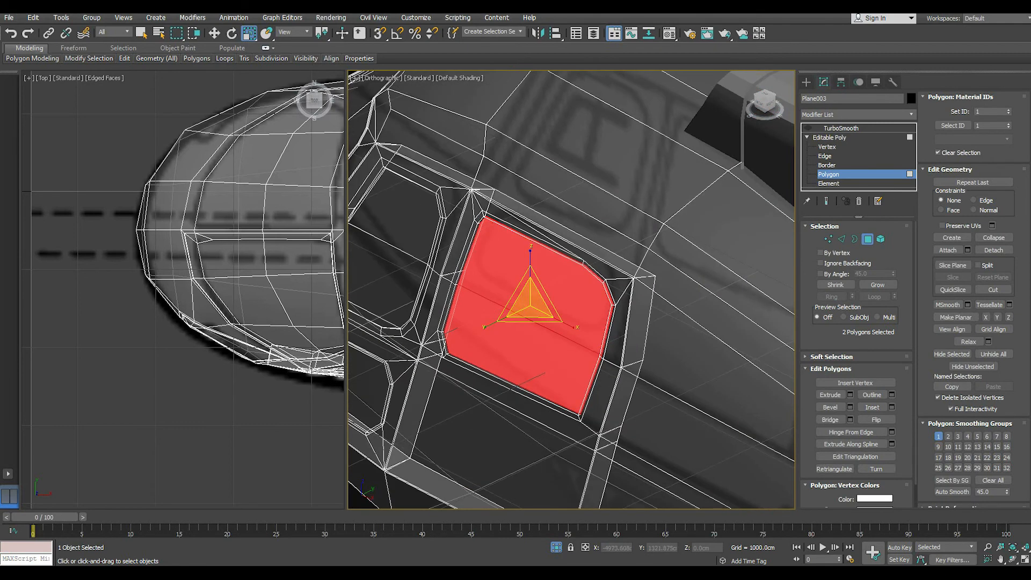
Delete the TurboSmooth modifier from the fuselage
click(831, 137)
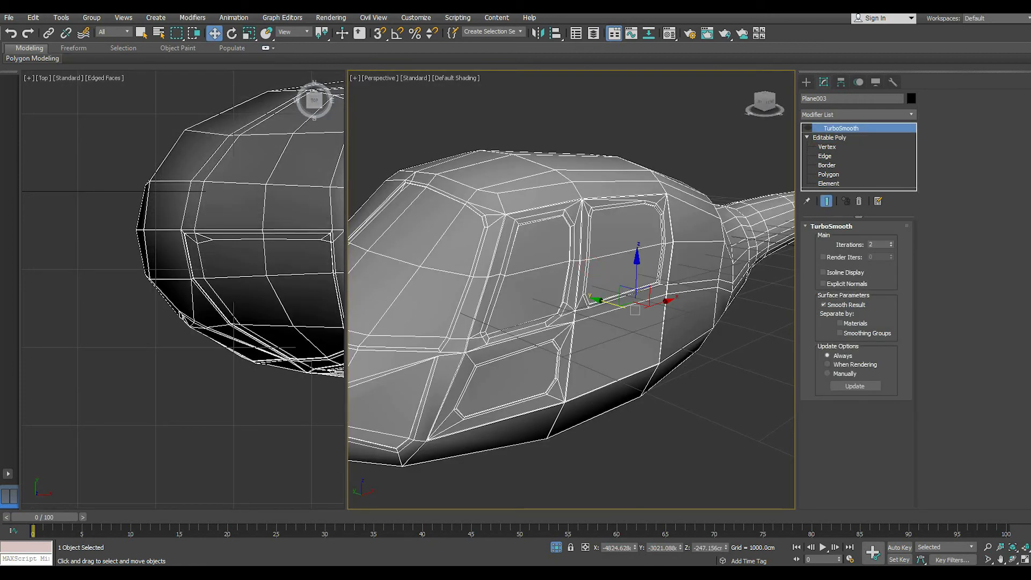
right_click(841, 127)
click(854, 141)
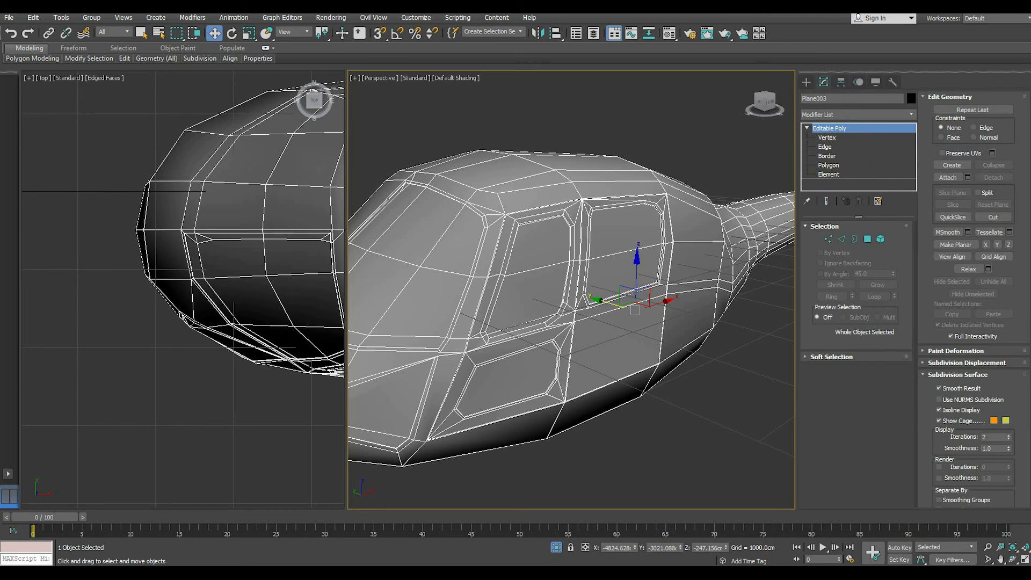
Select the pane polygons of the front side window, the rear side window and the small lower window
click(867, 239)
click(544, 286)
ctrl+click(545, 259)
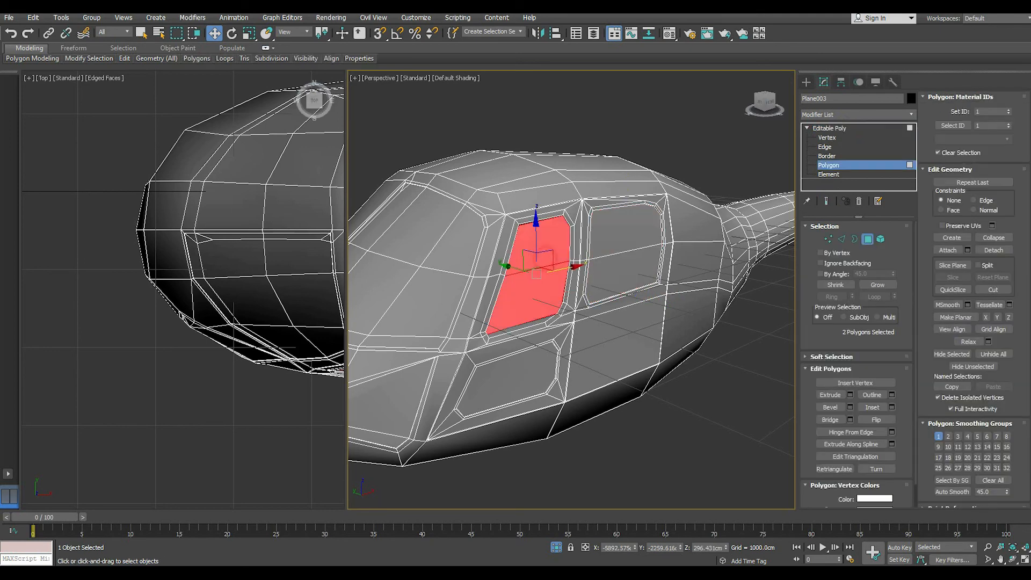
ctrl+click(615, 275)
ctrl+click(615, 245)
alt+middle_drag(604, 237, 538, 226)
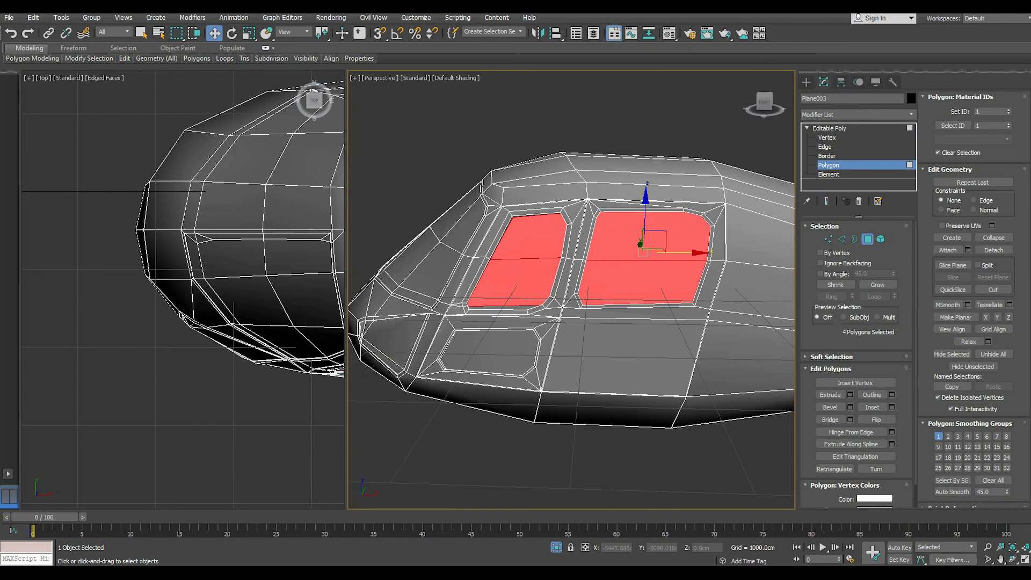
ctrl+click(517, 351)
scroll(508, 306, up, 5)
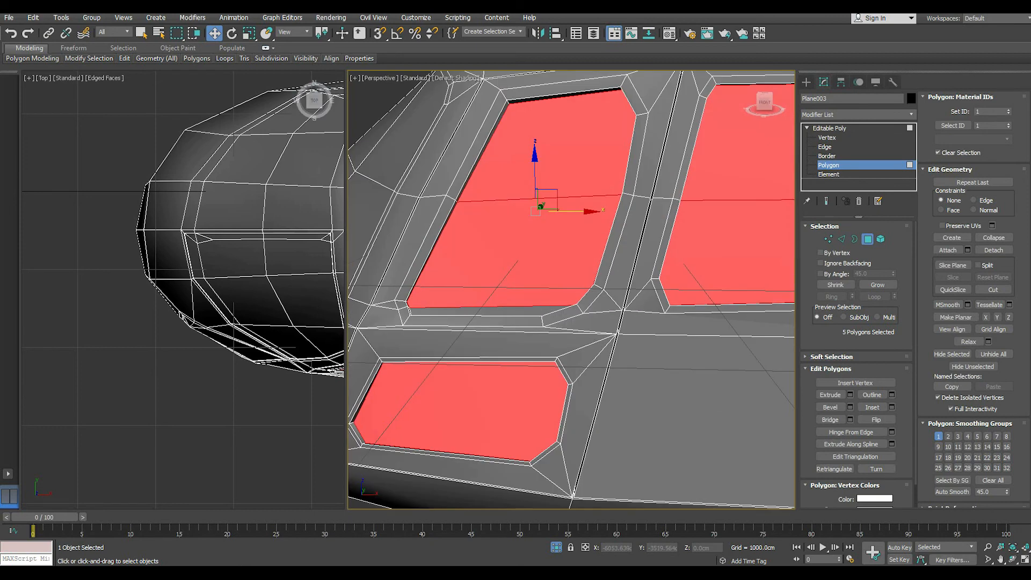
Grow the pane selection over both door panels and their edge gaps, shrinking it once so it stops at the door outline
click(877, 285)
click(878, 285)
click(877, 285)
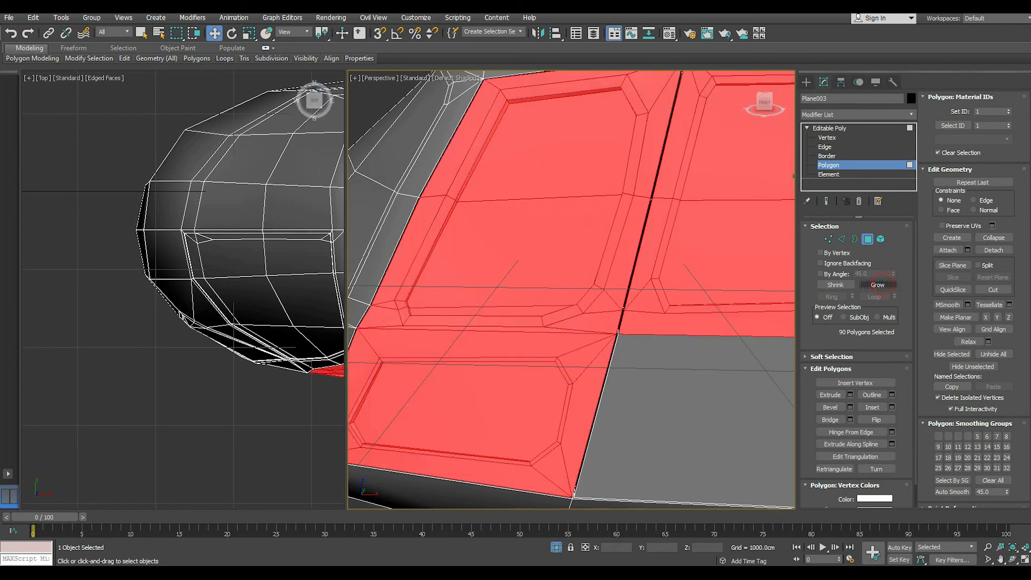
scroll(617, 330, down, 3)
alt+middle_drag(617, 331, 663, 296)
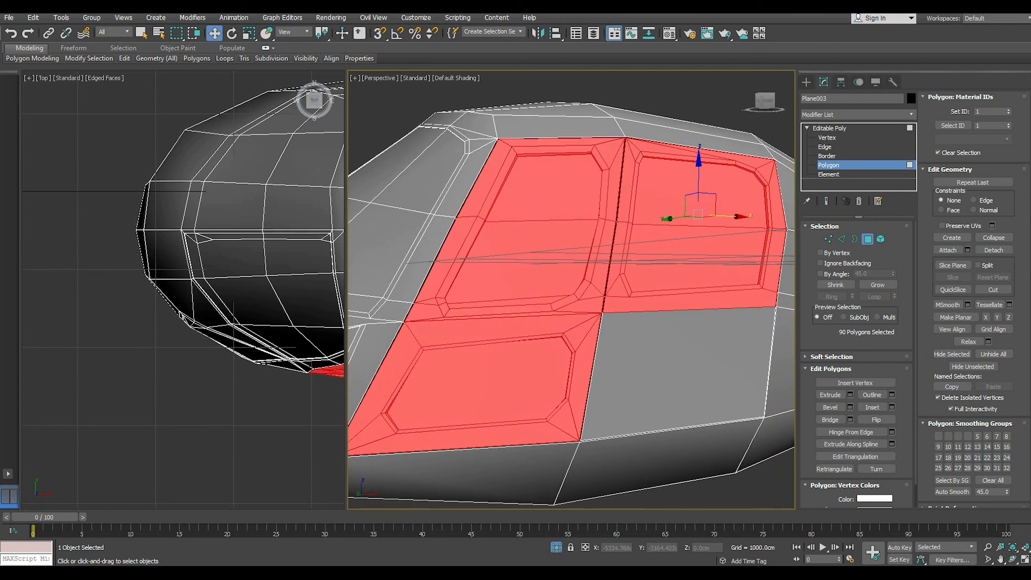
scroll(505, 150, up, 6)
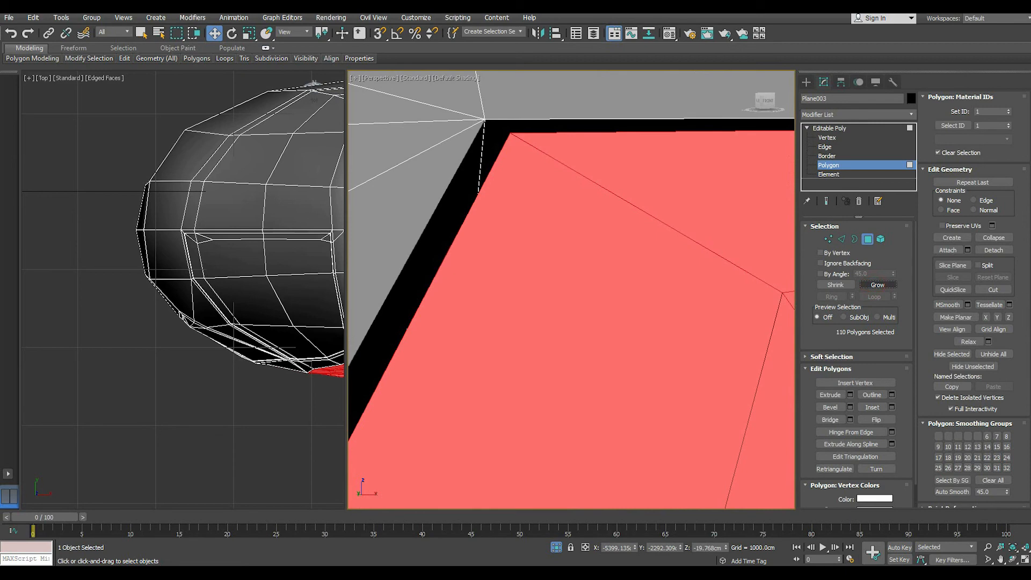
click(877, 285)
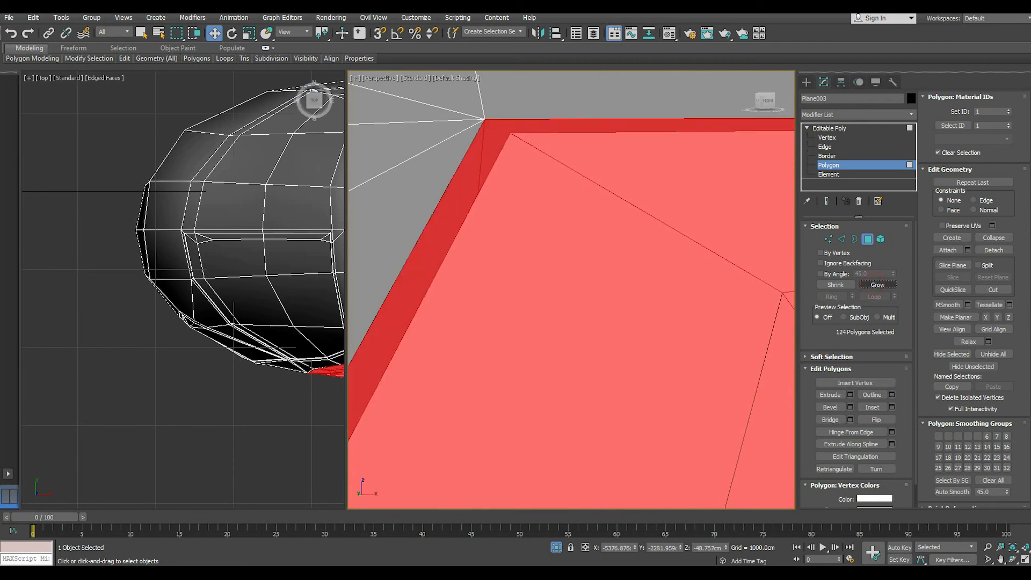
click(834, 284)
scroll(571, 290, down, 6)
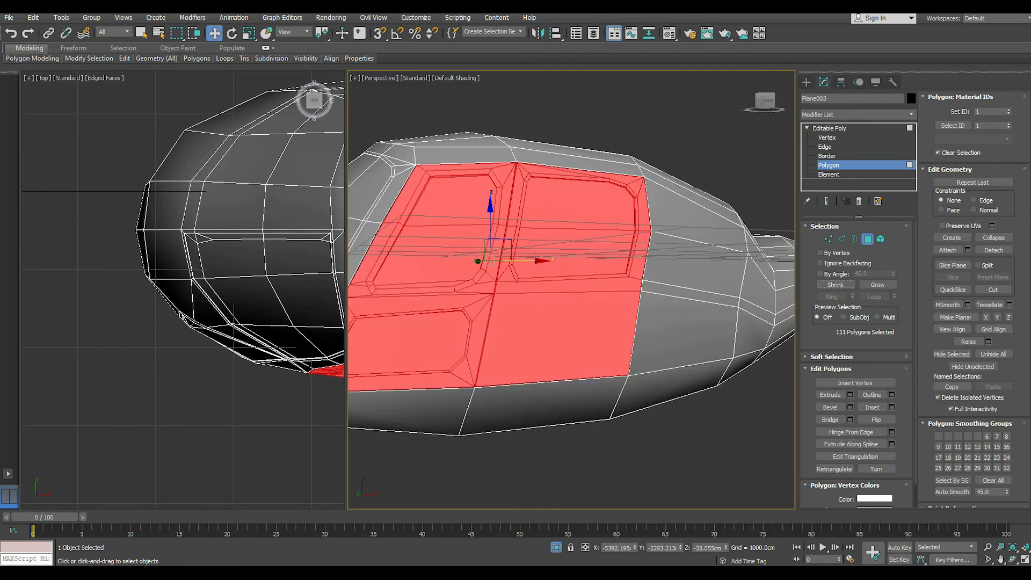
alt+middle_drag(617, 280, 542, 322)
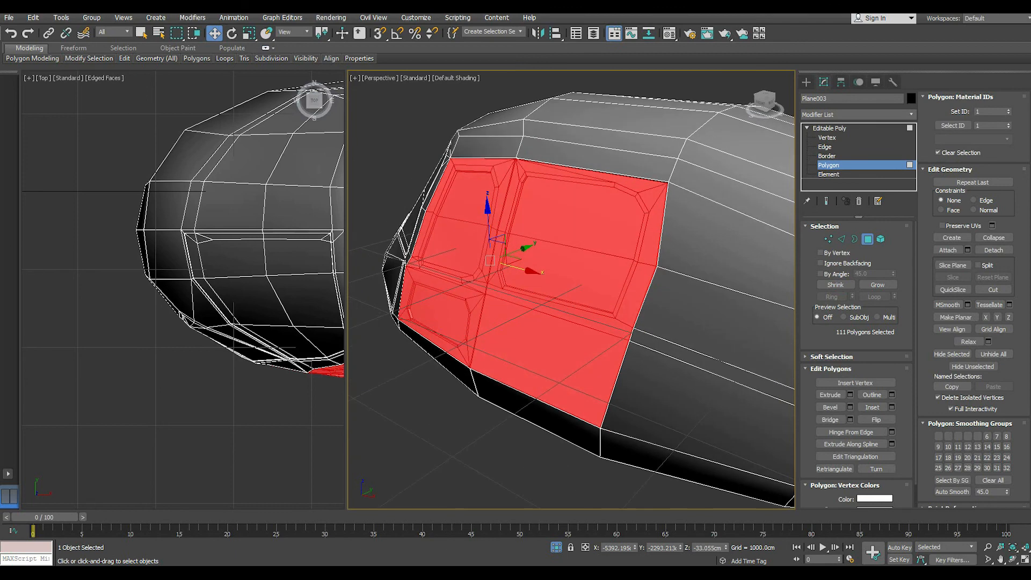
Detach the selected door polygons as a separate object and isolate that object in the viewports
click(1006, 251)
key(Return)
click(832, 128)
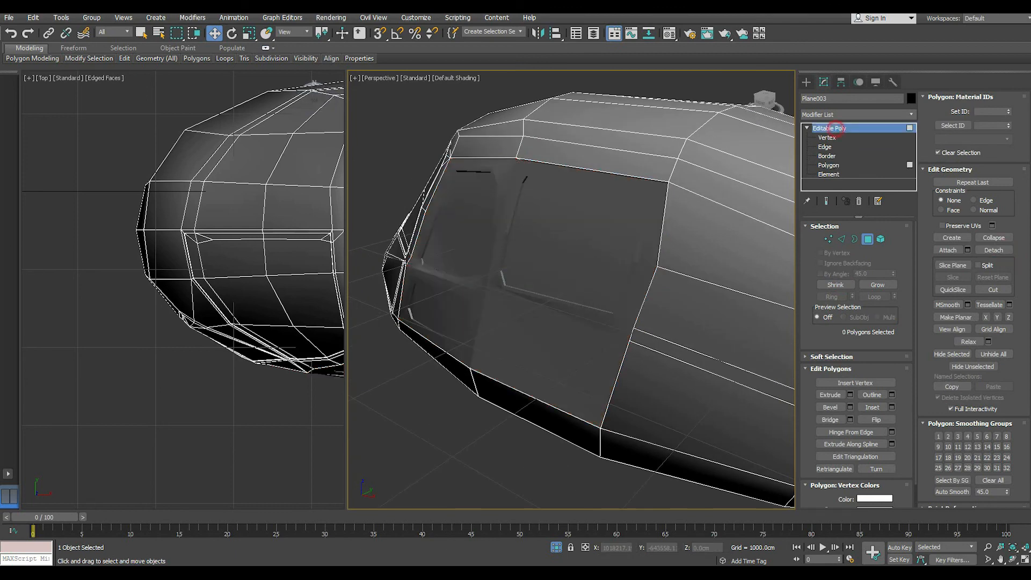
click(563, 262)
click(556, 546)
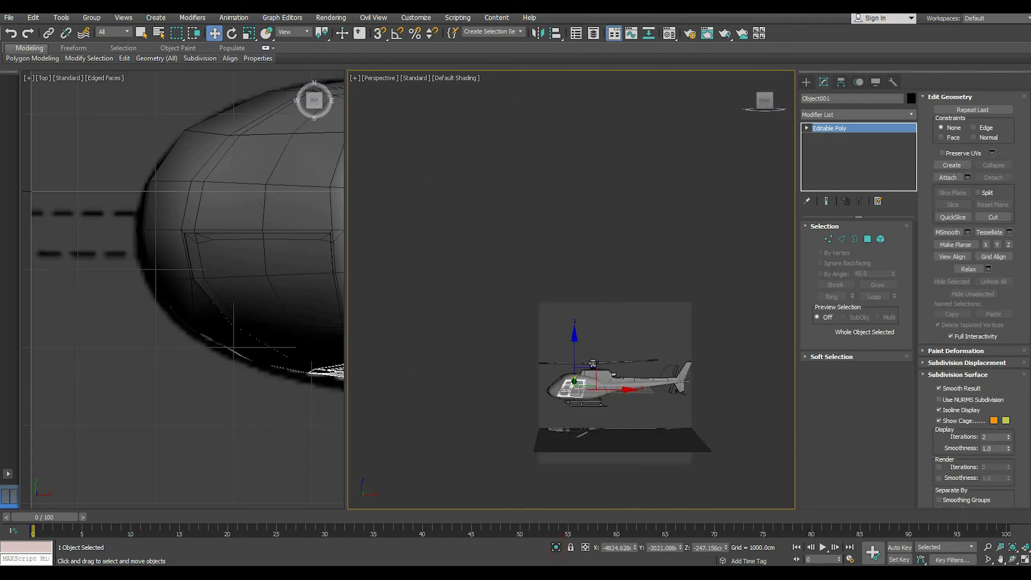
Select the open border on the inside of the detached door and move it about 160 cm outward along Y
alt+middle_drag(569, 292, 569, 258)
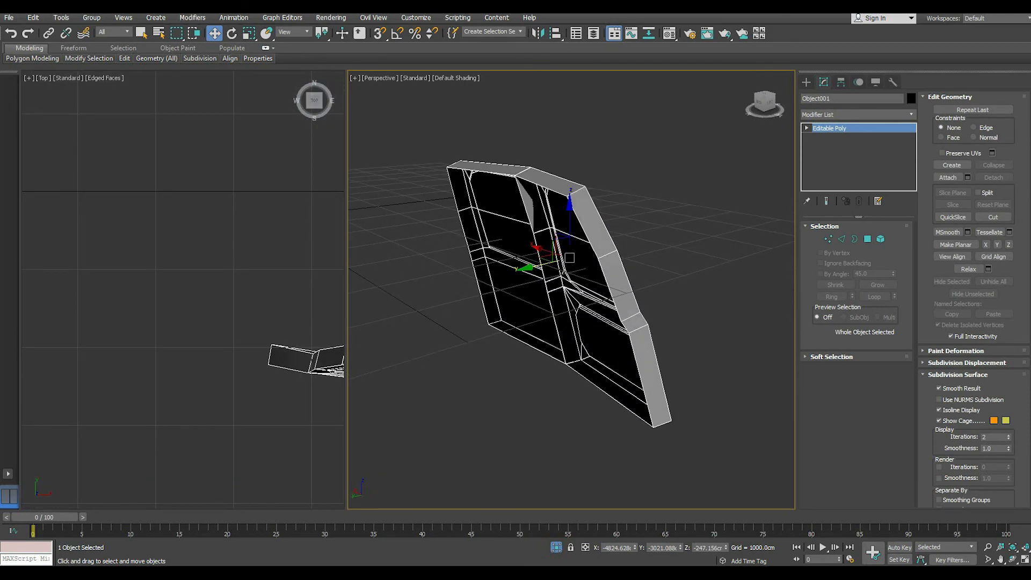
click(854, 239)
click(647, 399)
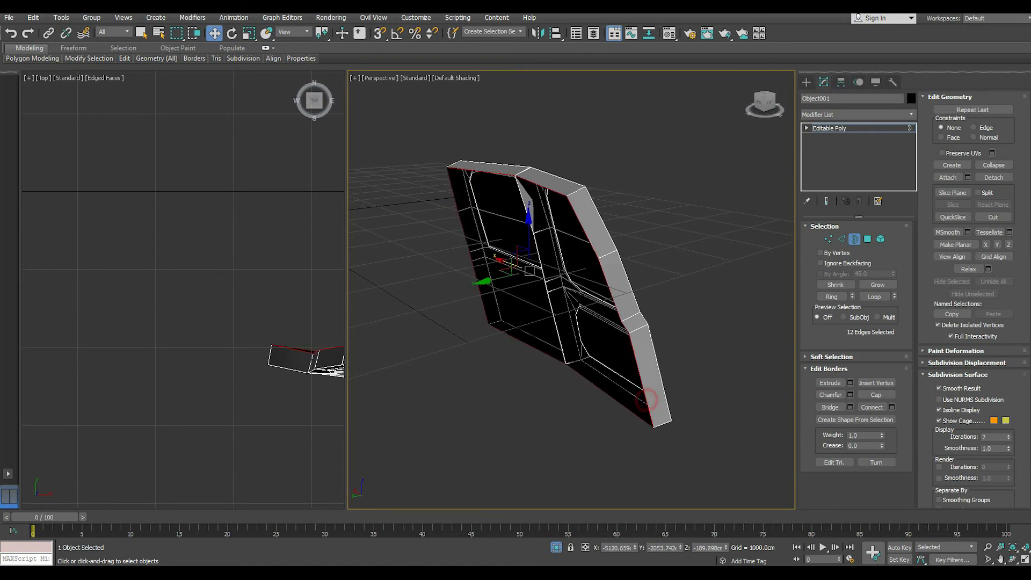
drag(495, 279, 507, 277)
Move the inner vertex at the lower end of the gap between the two door panels slightly along X
alt+middle_drag(507, 276, 532, 214)
scroll(570, 332, up, 8)
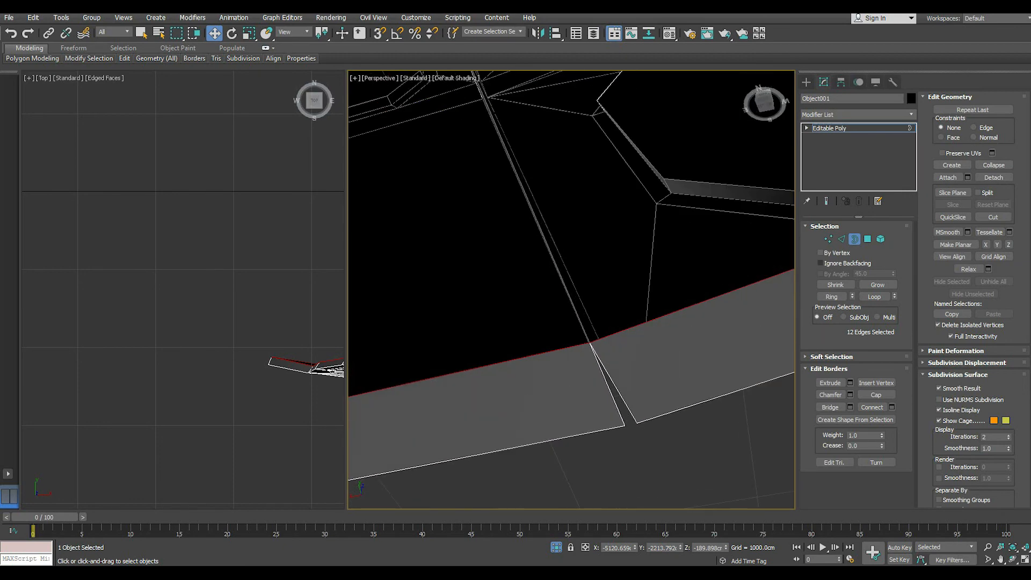
click(827, 238)
click(589, 342)
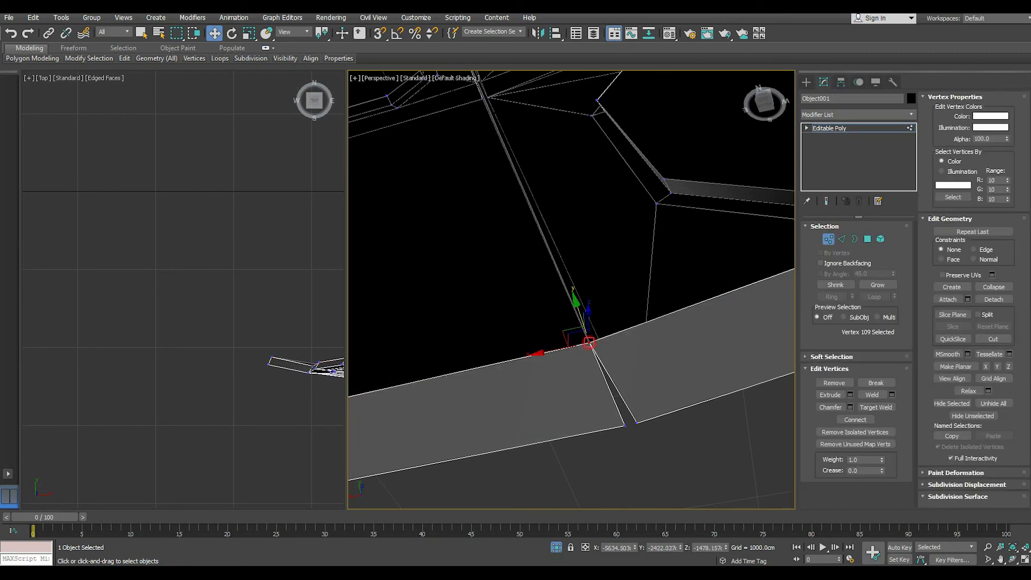
drag(548, 352, 548, 351)
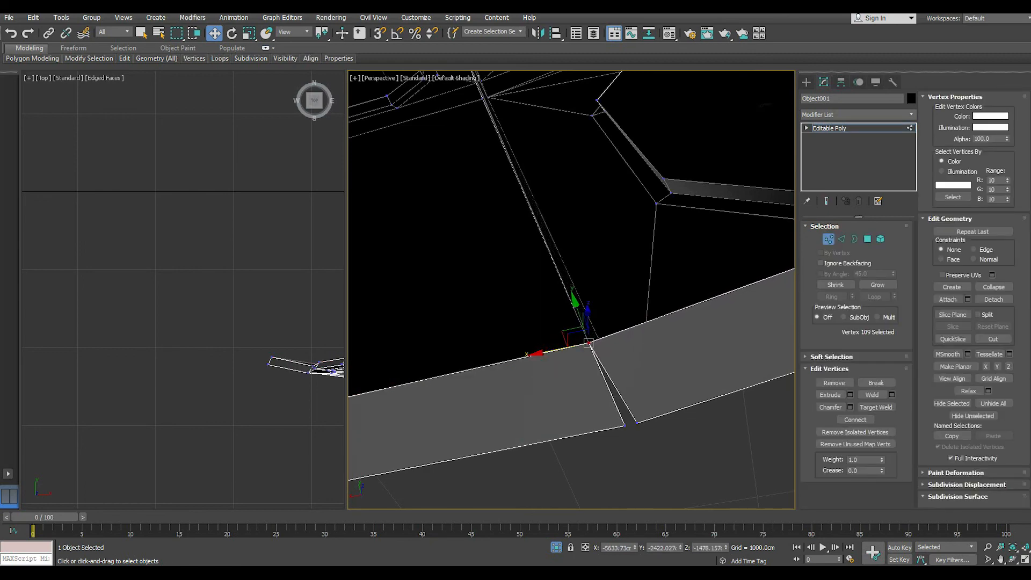
Select the two inner vertices midway along the gap between the door panels and move them about 141 cm outward along Y
scroll(595, 429, down, 7)
middle_drag(585, 300, 586, 346)
scroll(579, 333, up, 5)
click(547, 361)
ctrl+click(538, 328)
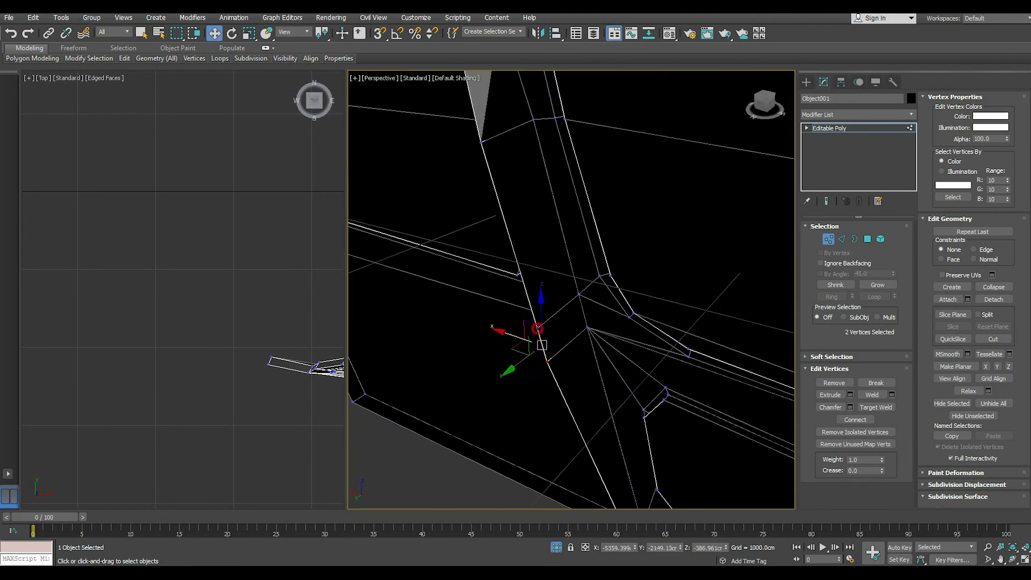
drag(517, 365, 538, 349)
Move the next inner vertex up the gap, at mid-window height, outward along Y to make the gap wall shallower
alt+middle_drag(537, 349, 576, 492)
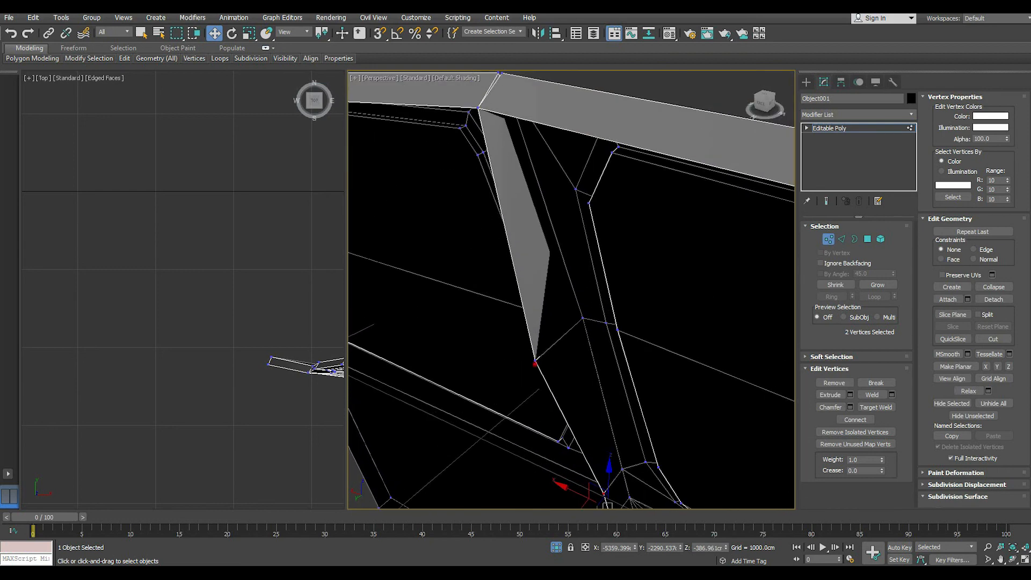
click(535, 362)
drag(518, 374, 543, 355)
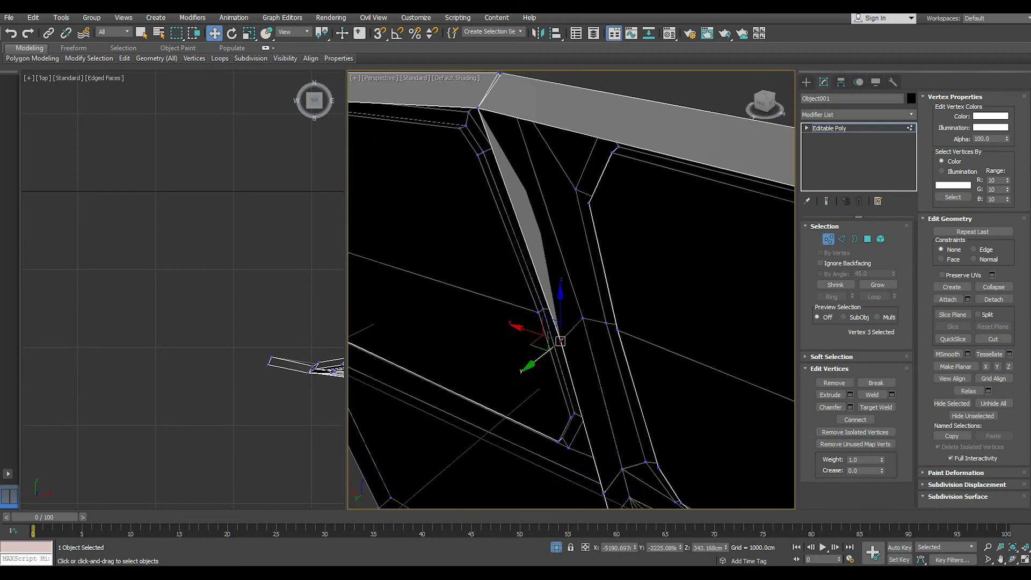
scroll(544, 354, down, 5)
alt+middle_drag(543, 355, 387, 362)
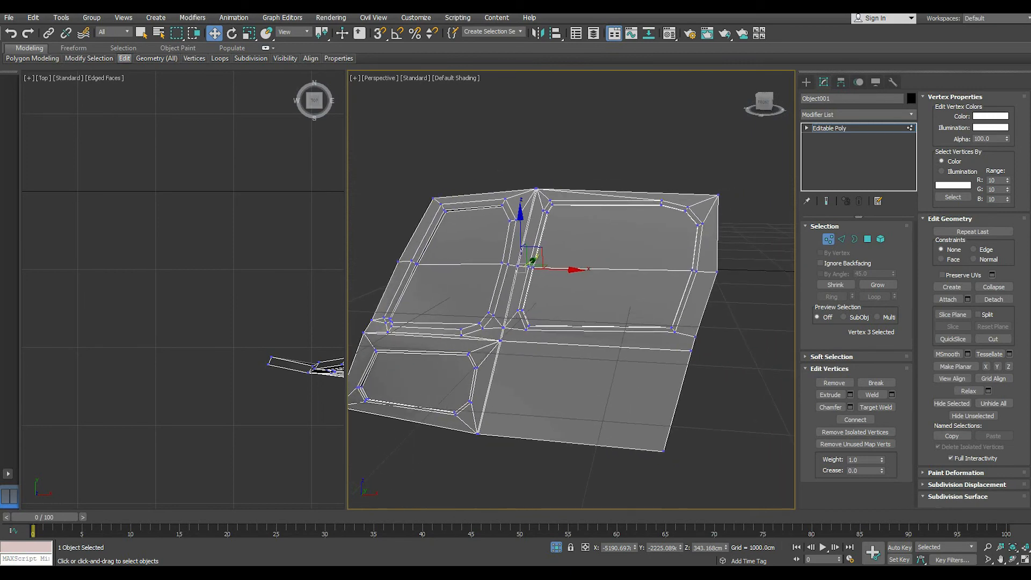
Preview the detached door with NURMS subdivision and switch the smoothing off again
mouse_move(124, 58)
click(159, 122)
alt+middle_drag(440, 225, 469, 215)
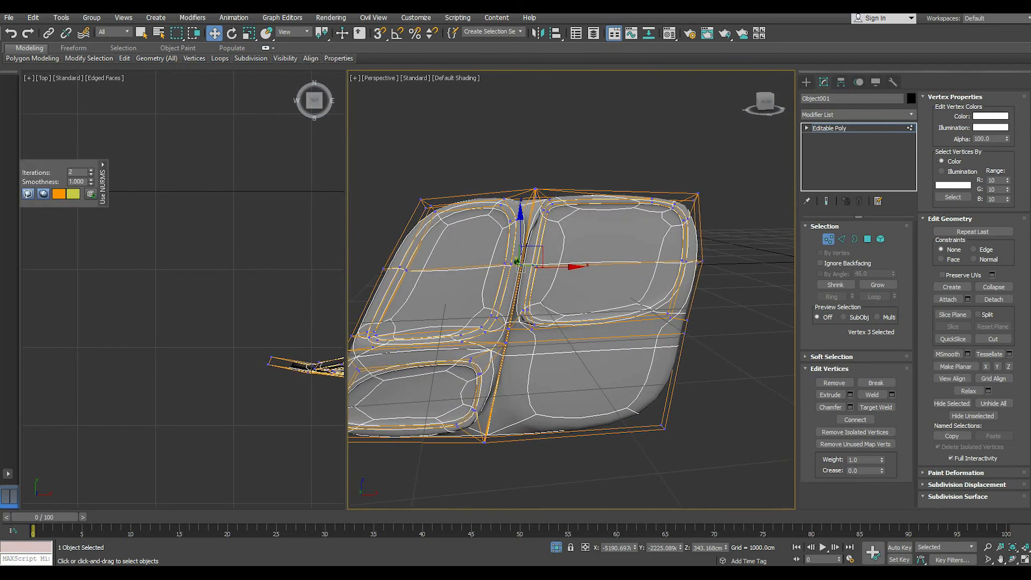
click(159, 124)
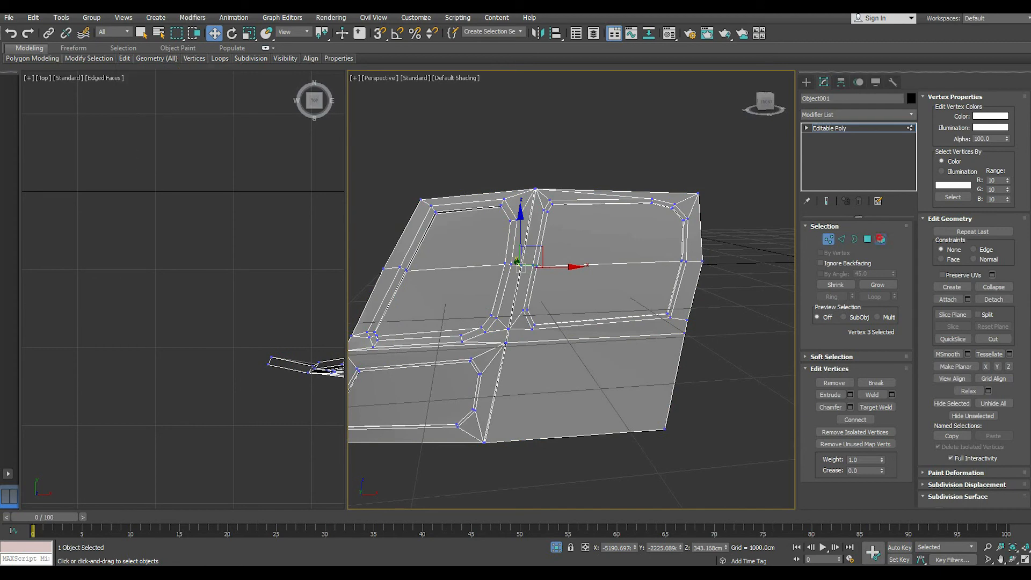
Clear the smoothing groups of the whole door element, apply Auto Smooth with a 45 threshold, and deselect the object
click(881, 239)
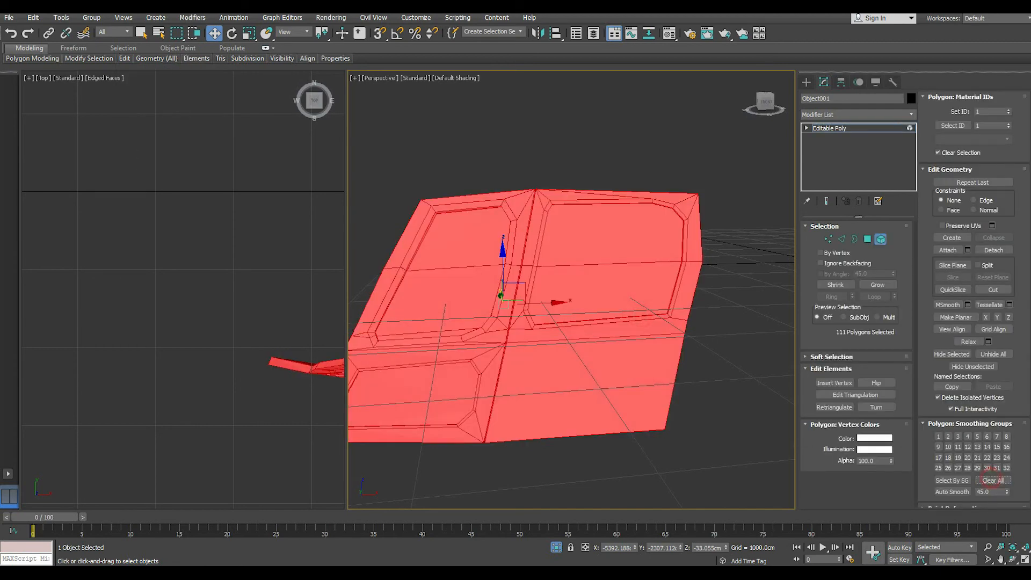
click(952, 491)
click(826, 128)
click(752, 195)
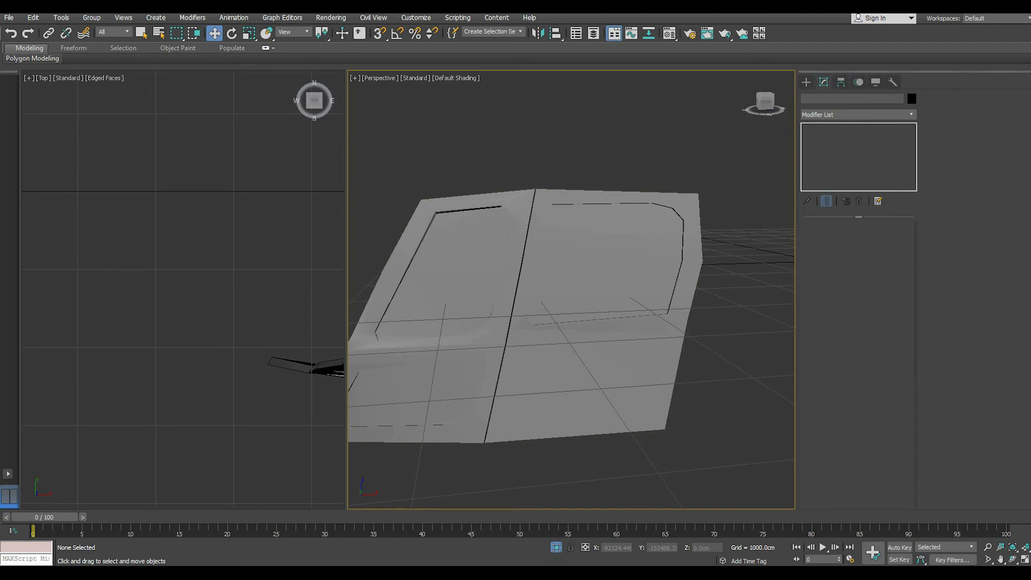
Select the door object's outer edge loop along the top and front border of the front window panel
click(617, 216)
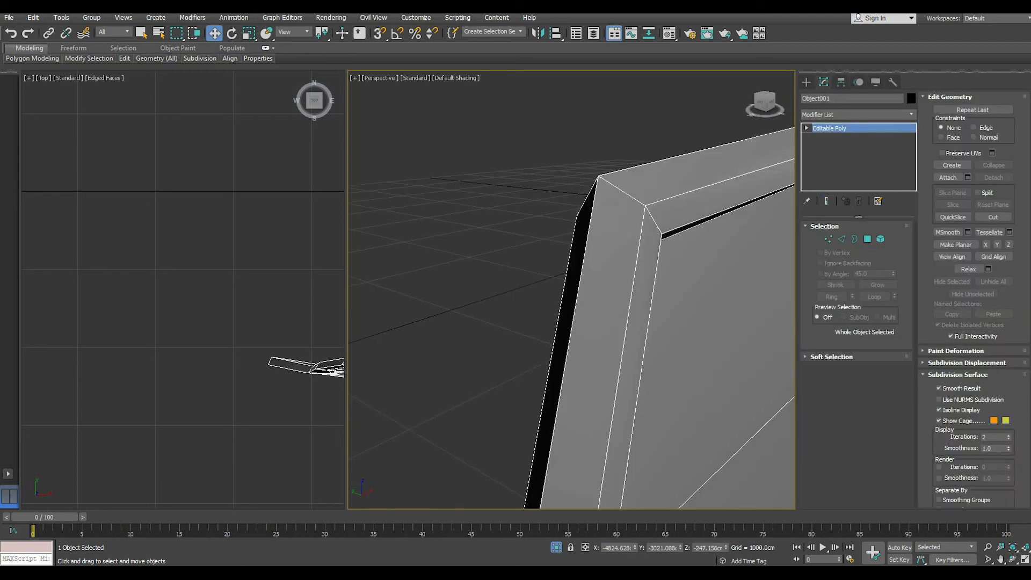
key(2)
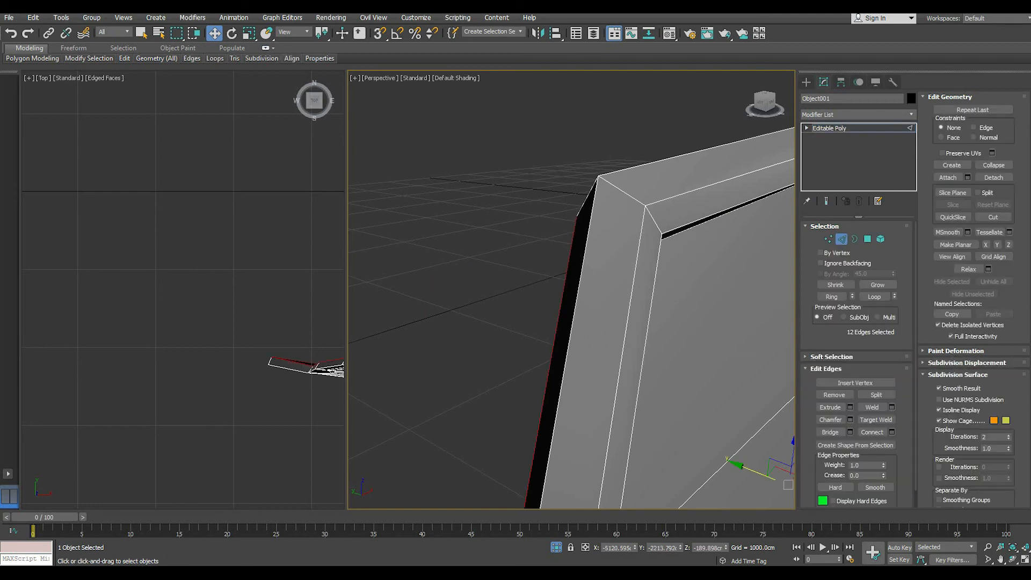
double_click(595, 206)
scroll(595, 206, down, 5)
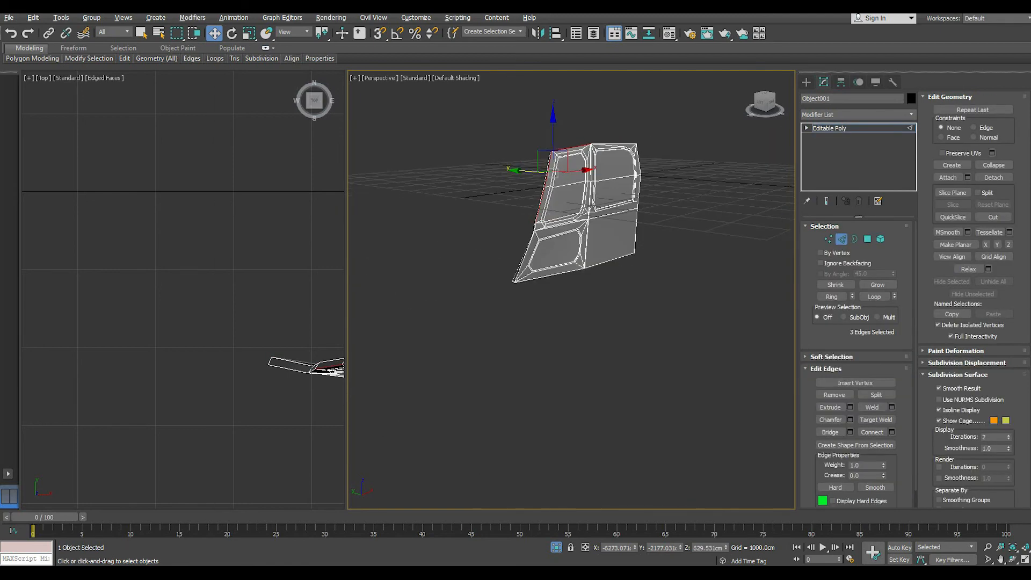
scroll(580, 226, up, 10)
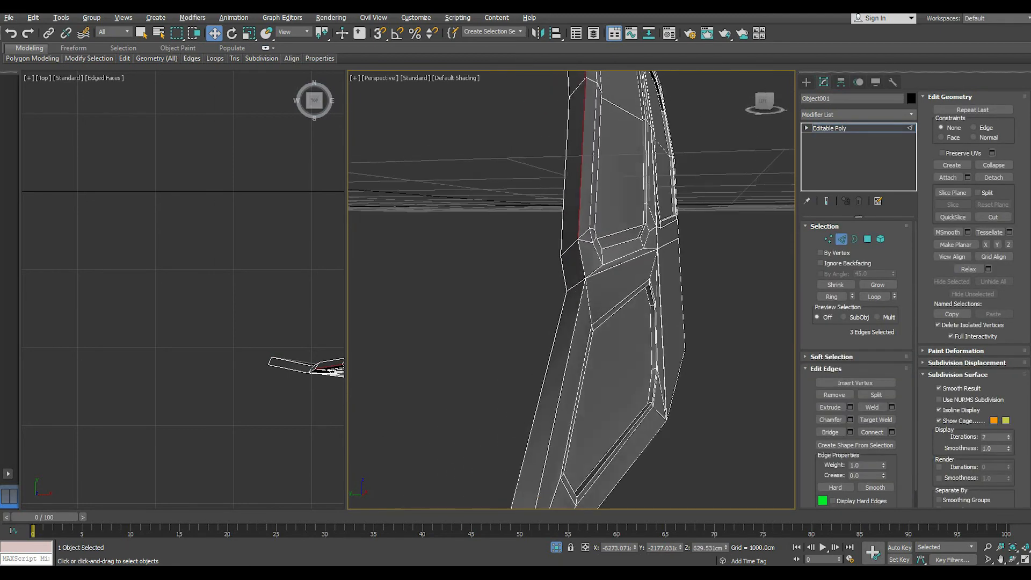
scroll(572, 290, up, 10)
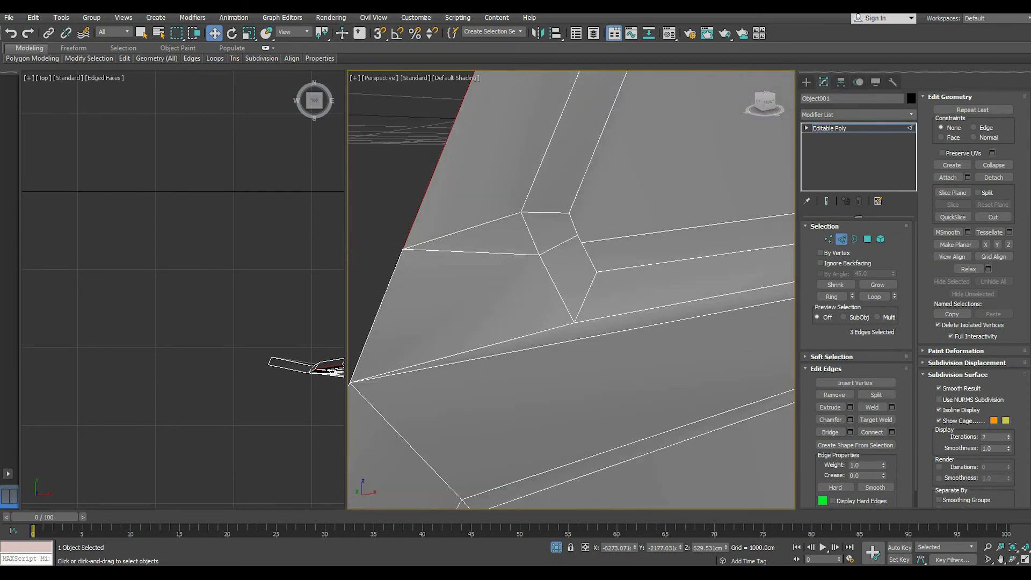
Target weld the lower vertex of the front window frame's lower front corner onto the corner vertex above it
right_click(612, 237)
click(598, 223)
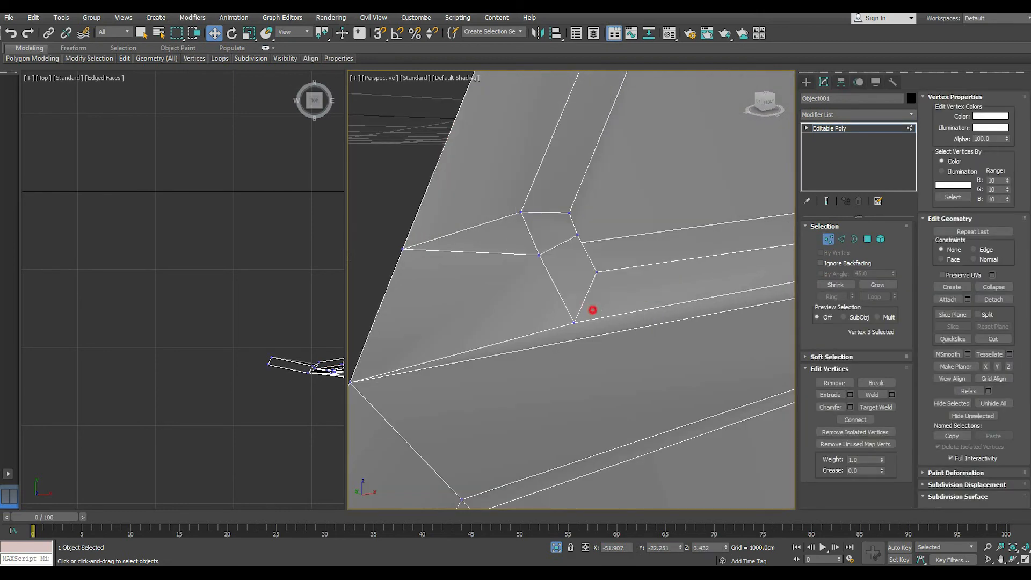
click(538, 254)
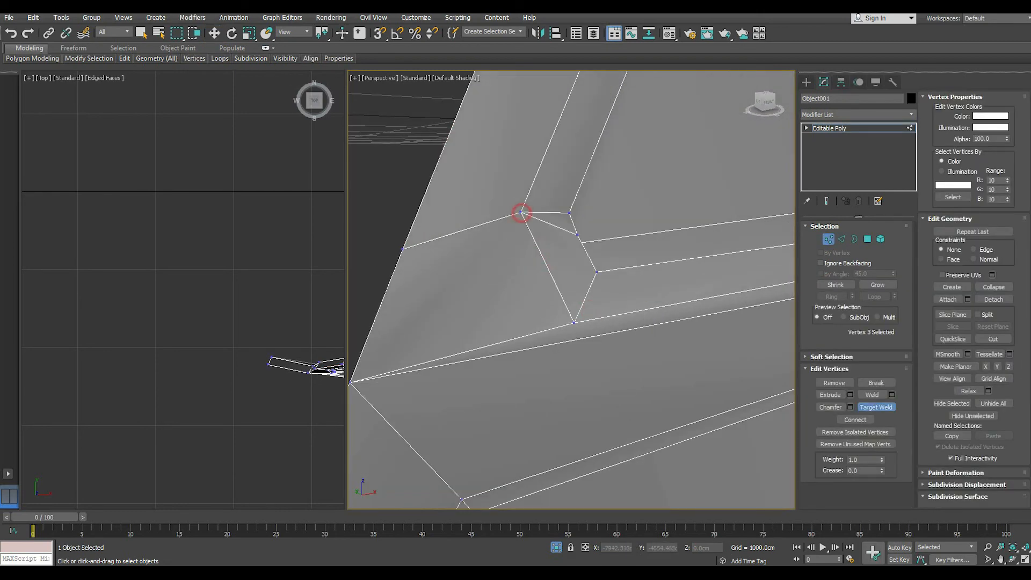
click(520, 212)
Add the door's remaining front border edges and the bottom border edges of both panels to the edge selection
key(2)
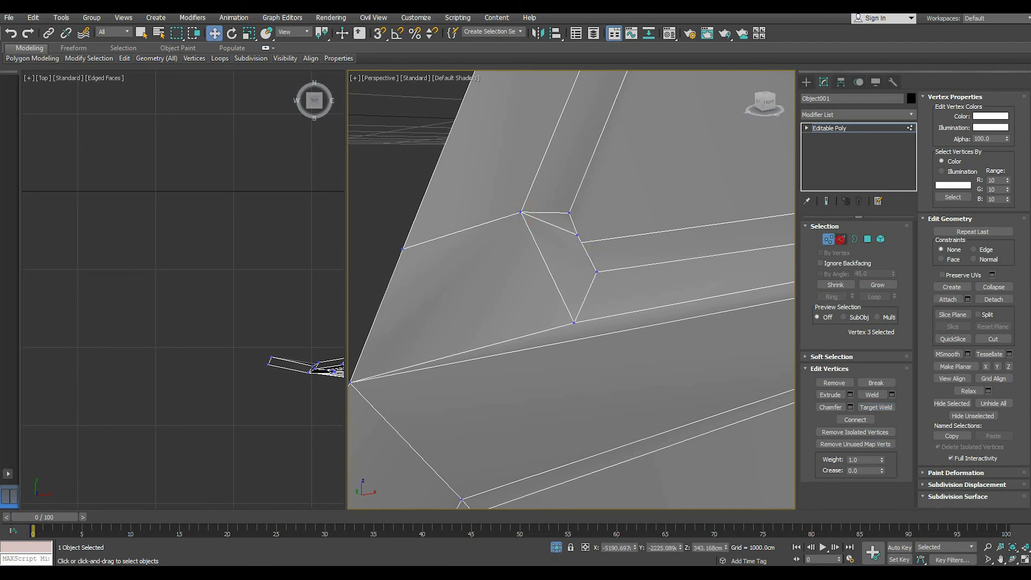
ctrl+click(394, 272)
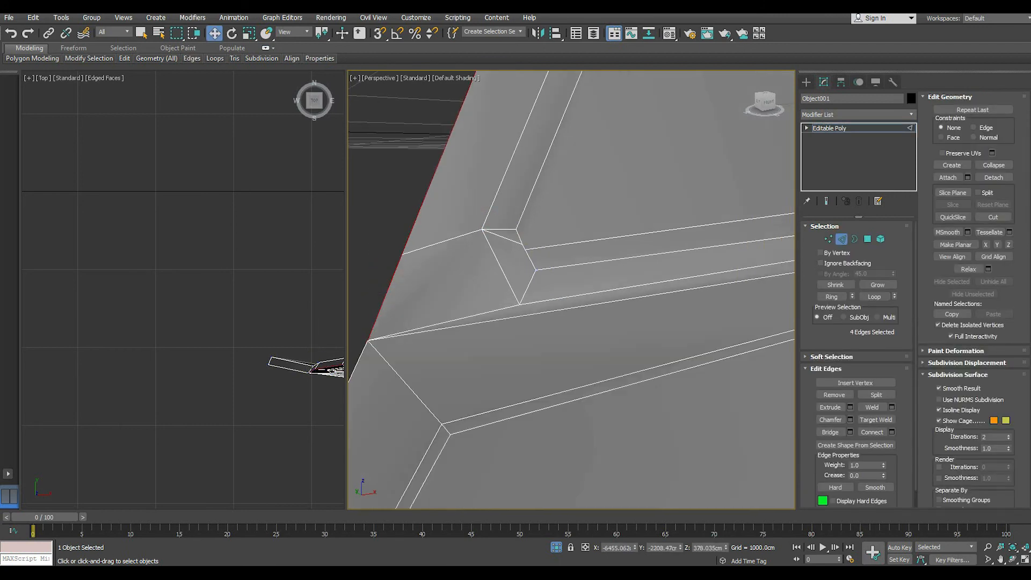
scroll(472, 128, down, 2)
ctrl+click(386, 308)
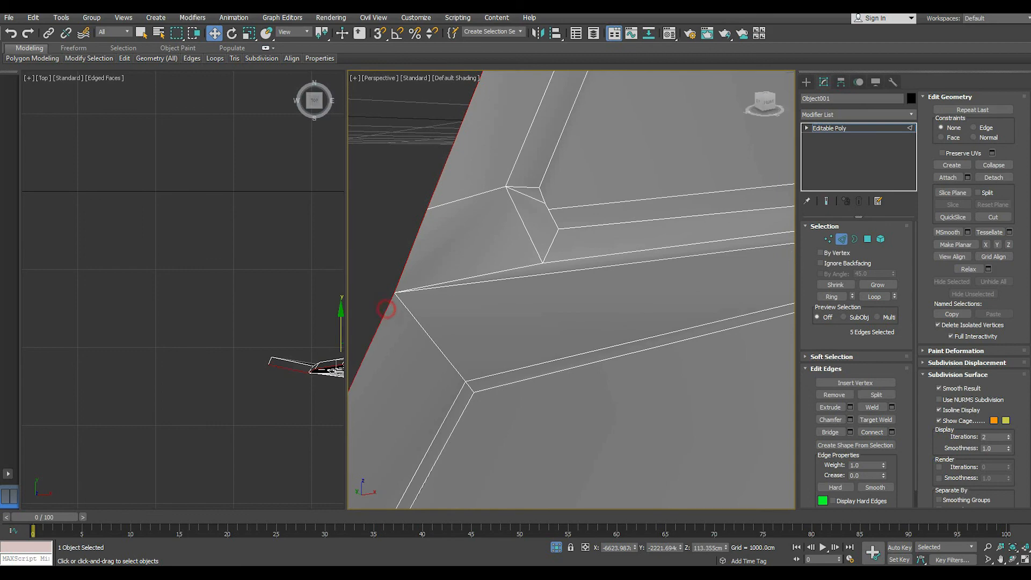
scroll(419, 274, down, 4)
ctrl+click(397, 424)
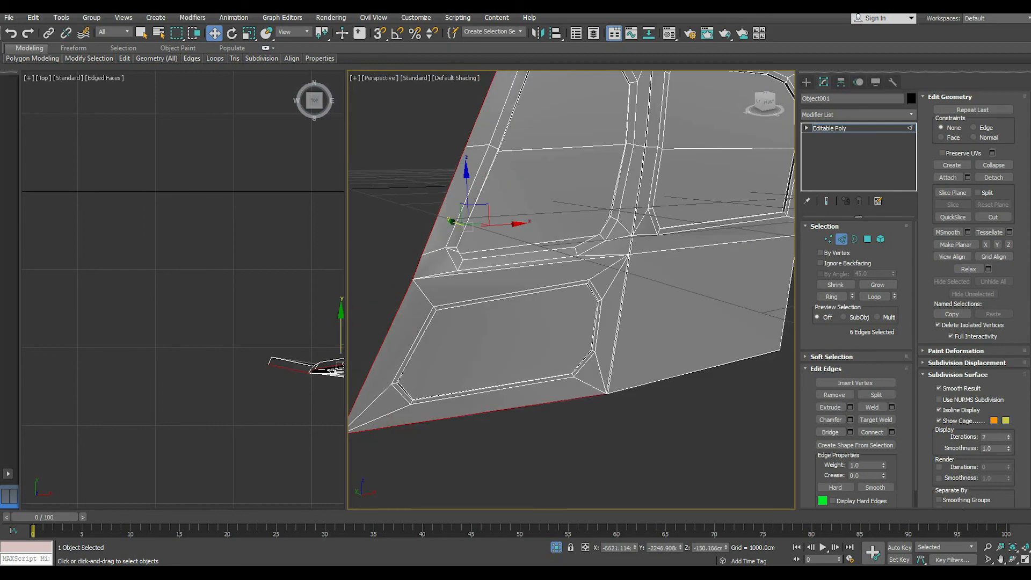
ctrl+click(622, 388)
scroll(574, 399, down, 4)
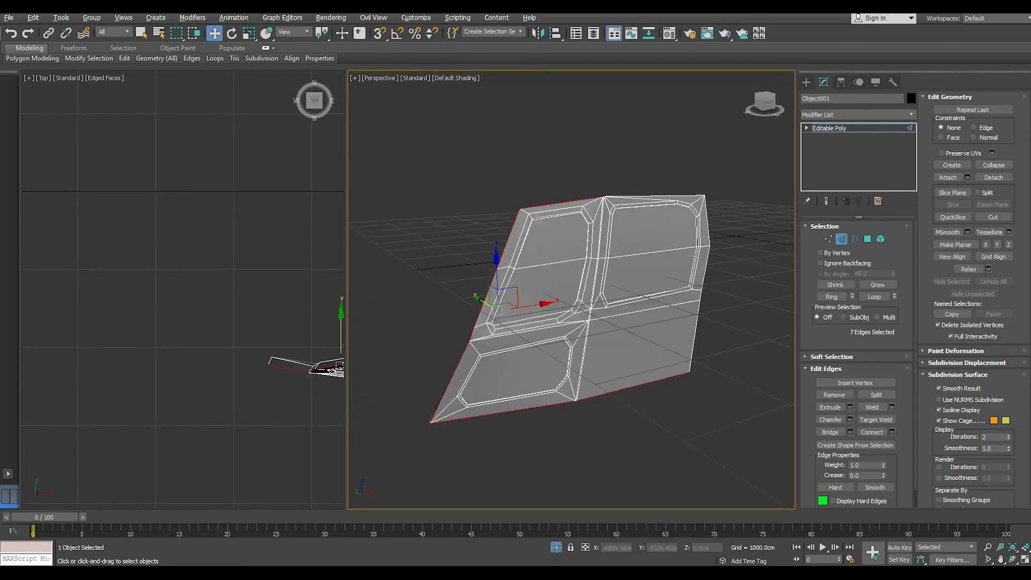
Add the outer edges of the rear panel's back border and its top edge to the selection
alt+middle_drag(575, 400, 467, 368)
ctrl+double_click(670, 400)
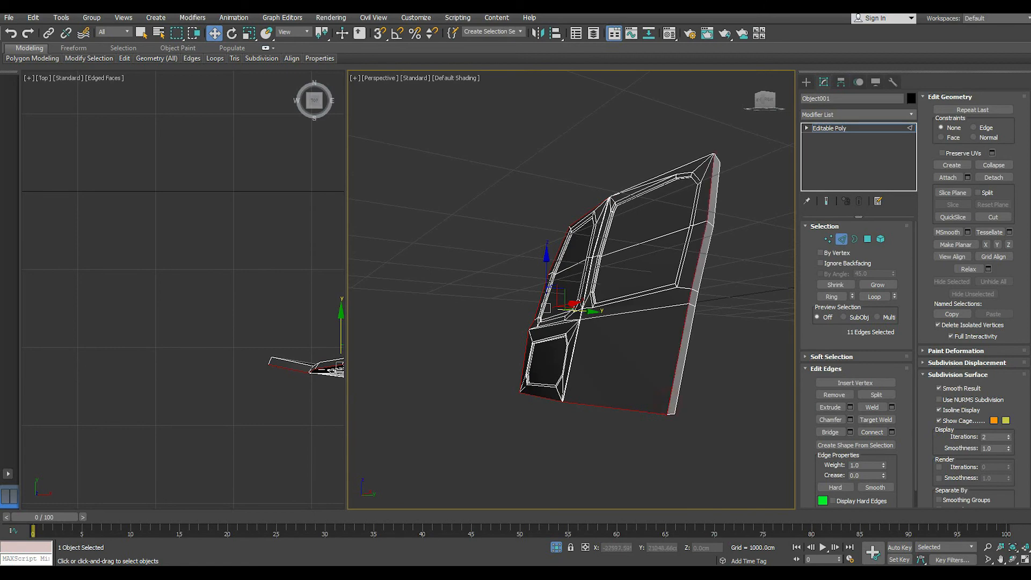
middle_drag(671, 370, 601, 430)
scroll(681, 332, up, 4)
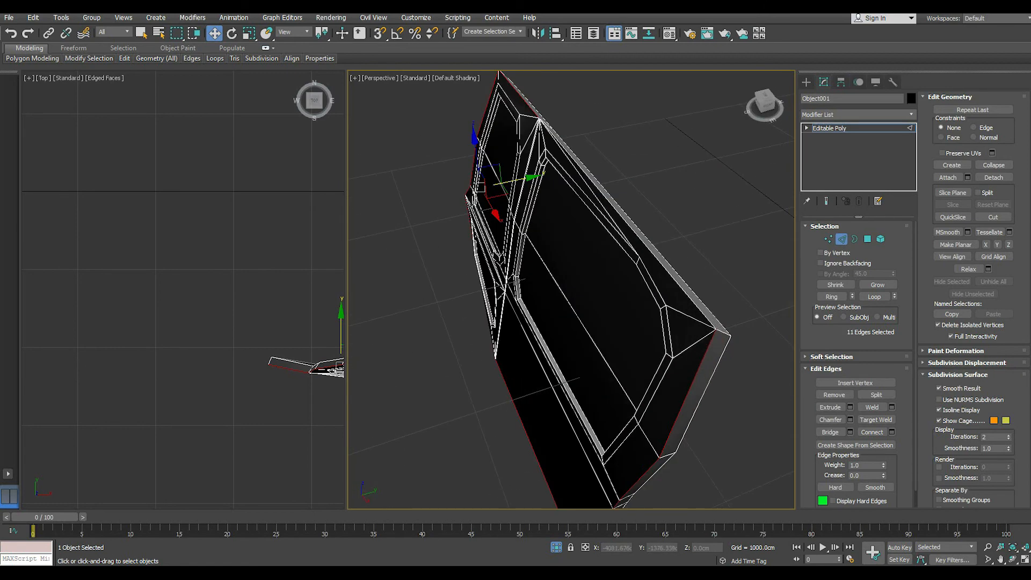
ctrl+click(709, 325)
alt+middle_drag(580, 343, 655, 371)
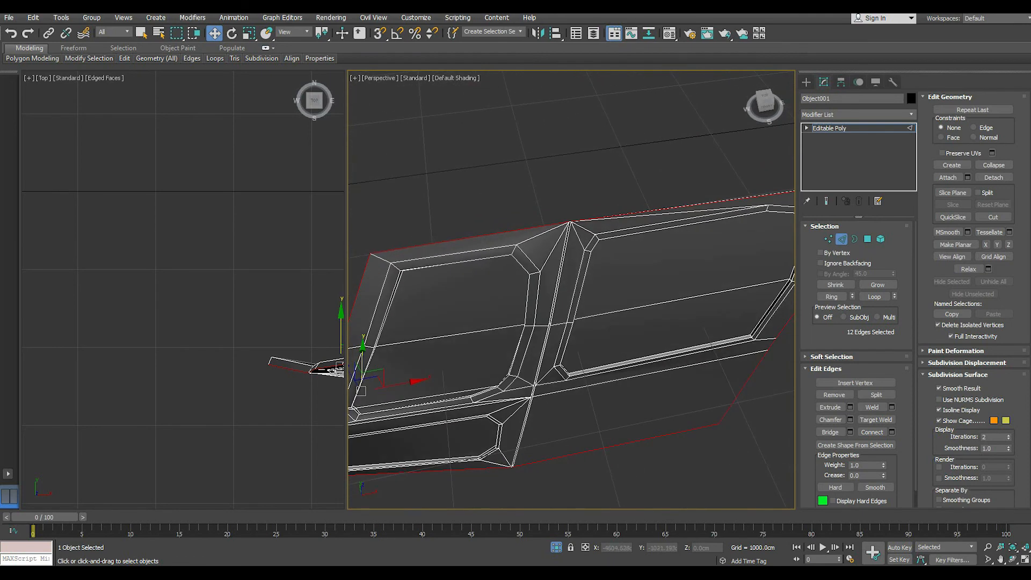
Add the edges on both sides of the upper part of the gap between the door panels to the selection
scroll(571, 226, up, 6)
middle_drag(591, 375, 604, 268)
scroll(585, 327, down, 4)
scroll(545, 129, up, 4)
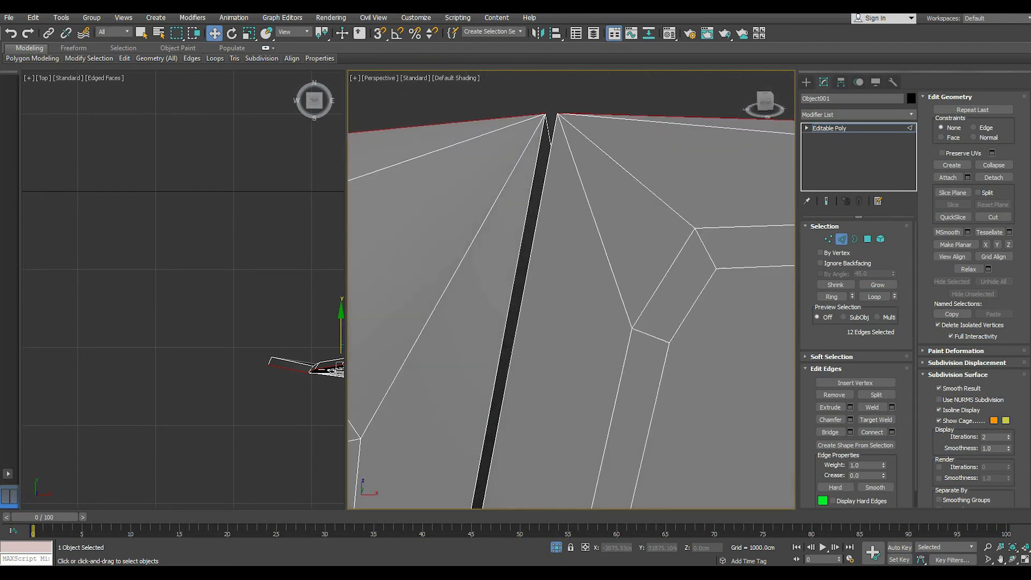
ctrl+double_click(540, 135)
ctrl+double_click(550, 154)
scroll(558, 154, down, 4)
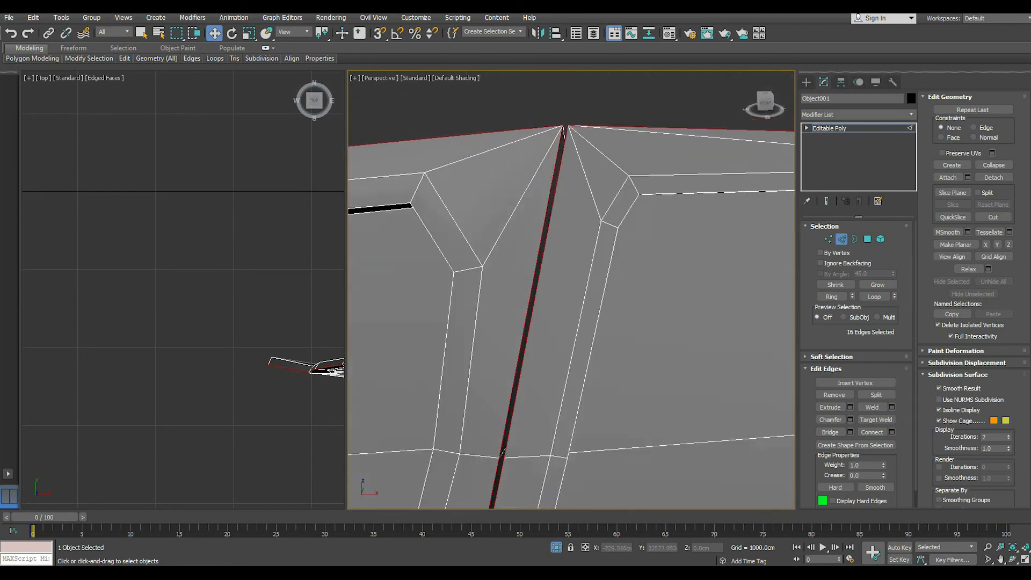
Extend the edge selection down both sides of the gap, from the window's lower corner to the door's bottom
scroll(564, 132, down, 3)
scroll(513, 416, up, 5)
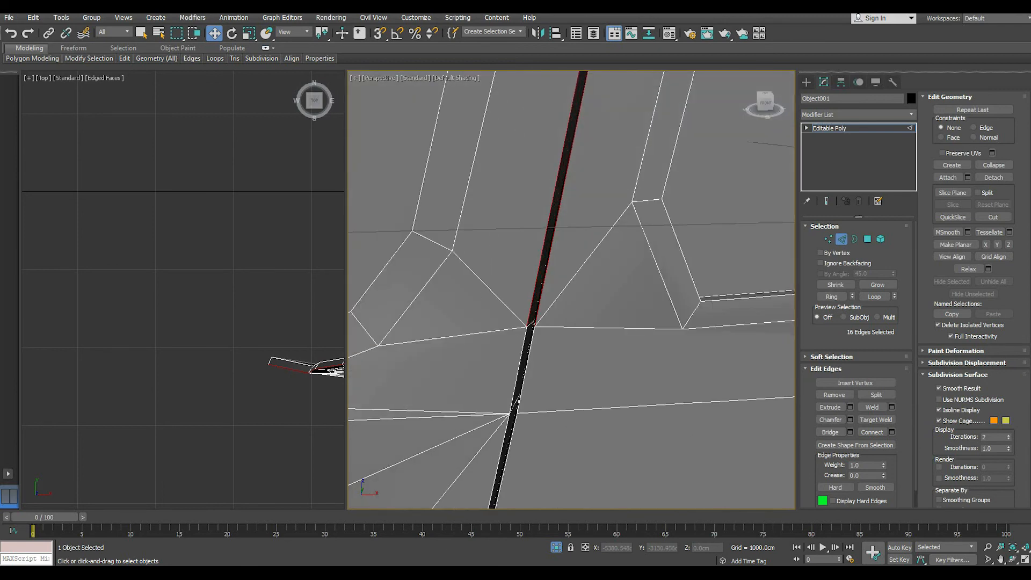
ctrl+click(510, 406)
ctrl+click(517, 408)
ctrl+click(510, 420)
ctrl+click(504, 430)
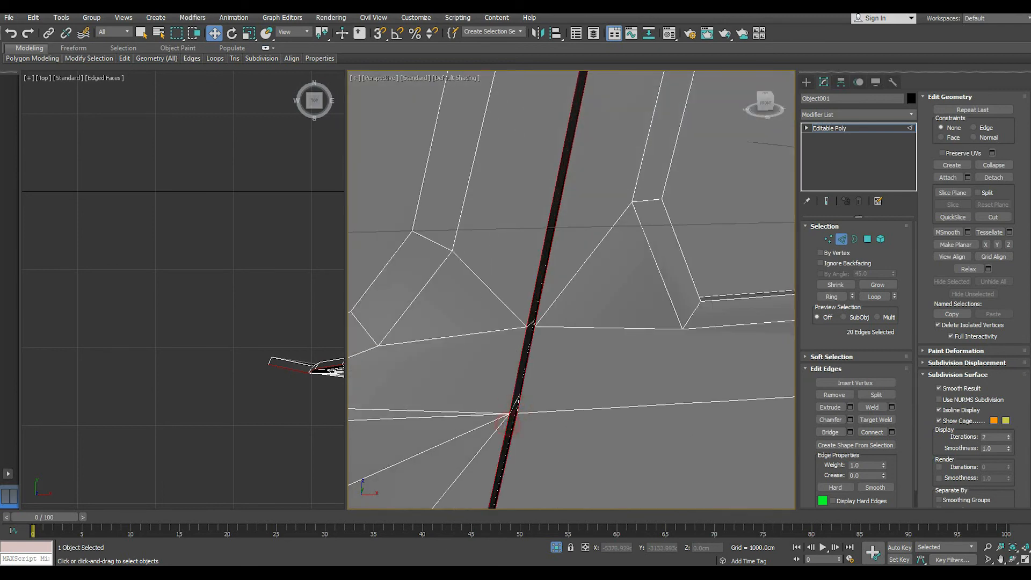
Add the two short edges closing the bottom end of the panel gap to the selection
scroll(427, 292, down, 5)
alt+middle_drag(427, 292, 437, 240)
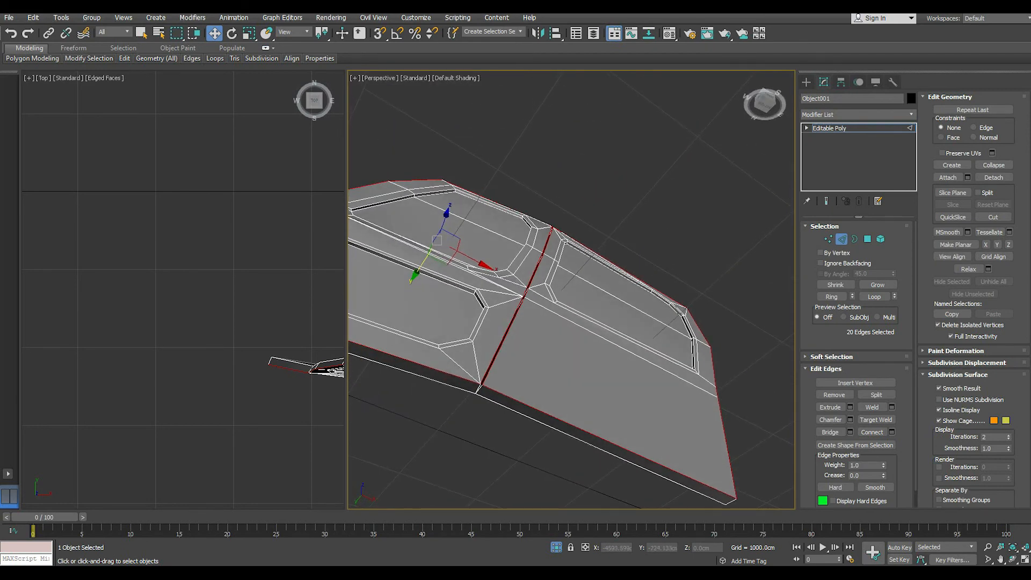
scroll(437, 240, up, 8)
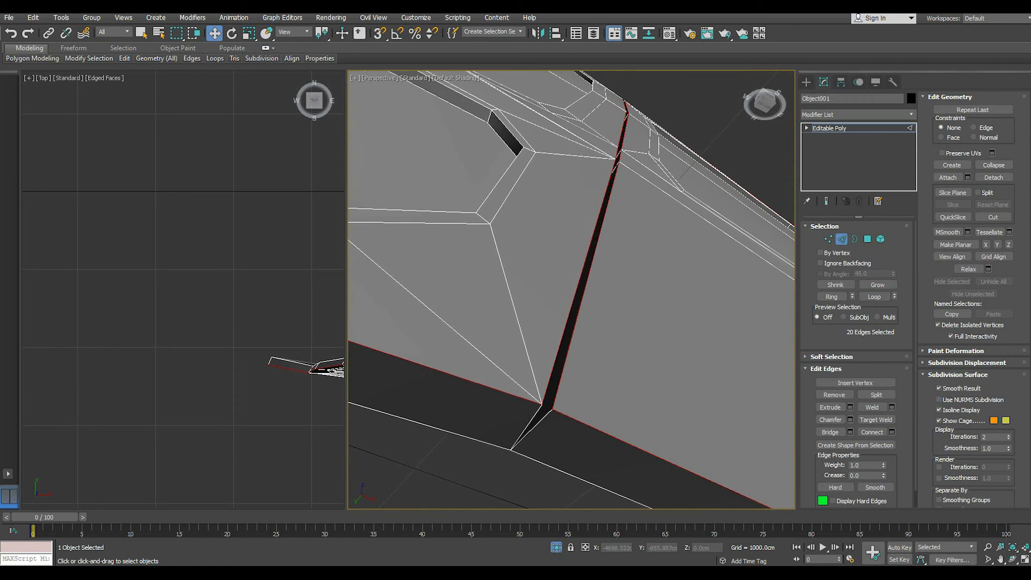
ctrl+click(526, 426)
ctrl+click(533, 427)
scroll(579, 425, down, 7)
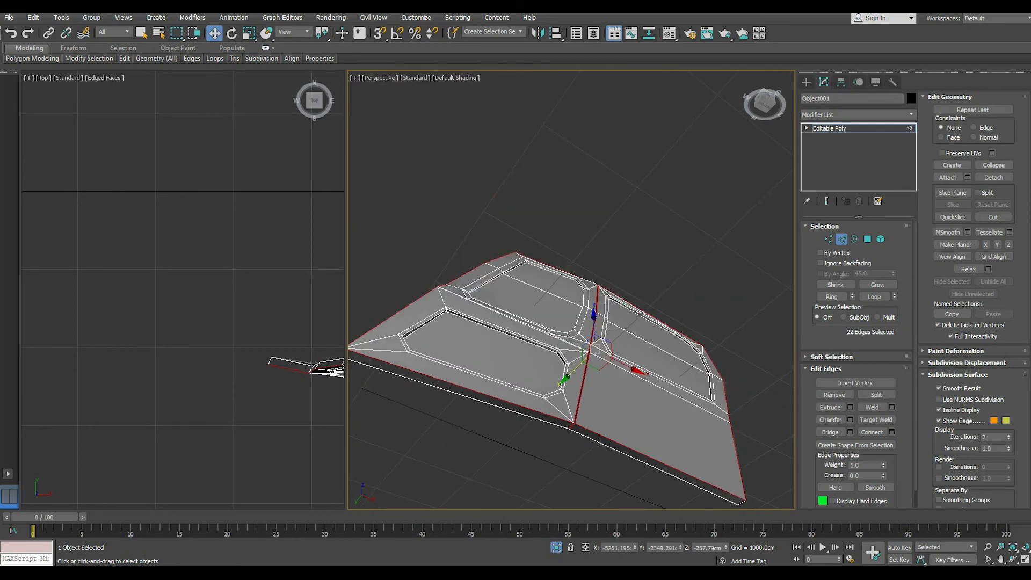
Add the short thickness edges at the door's outer corners to the selection, at the lower and upper ends
alt+middle_drag(578, 425, 619, 435)
ctrl+click(417, 317)
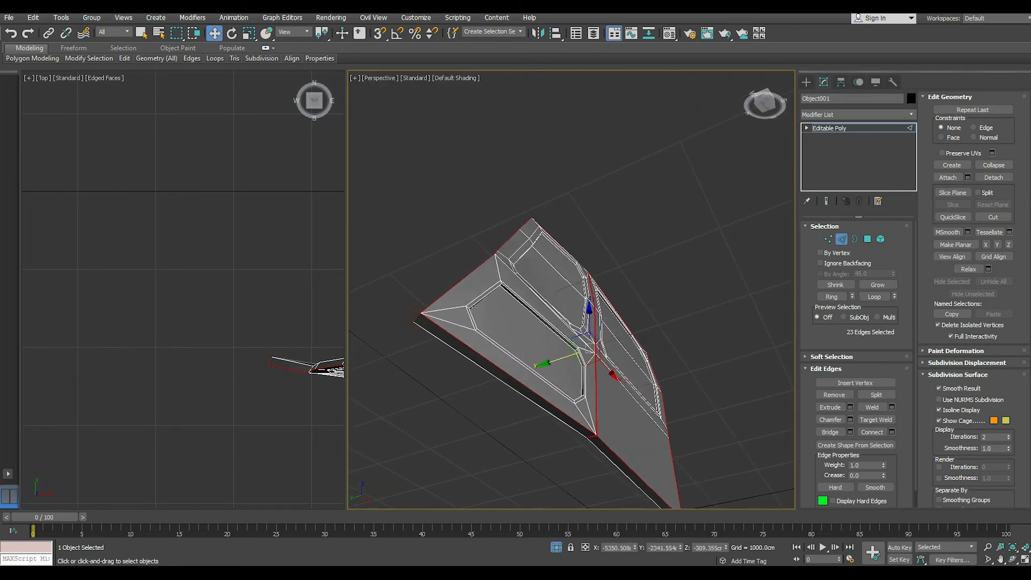
alt+middle_drag(417, 318, 268, 318)
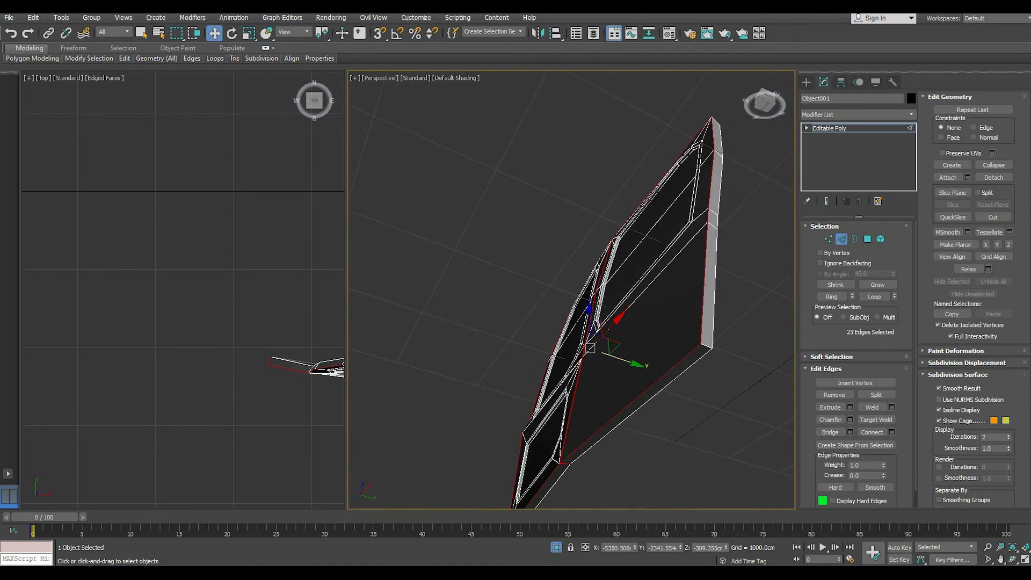
ctrl+click(706, 346)
middle_drag(707, 346, 580, 539)
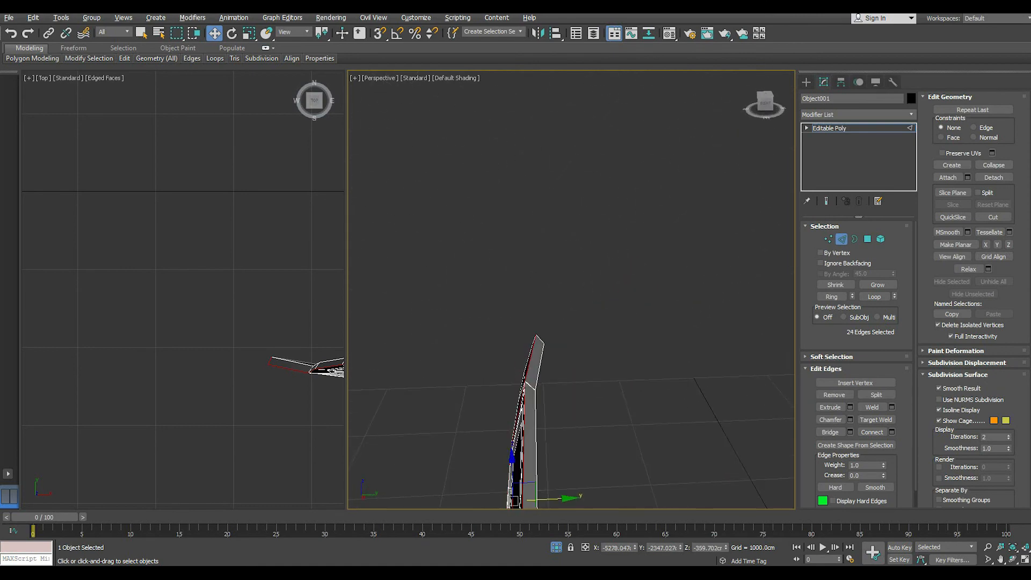
middle_drag(580, 456, 826, 338)
ctrl+click(609, 315)
ctrl+click(520, 321)
alt+middle_drag(519, 321, 454, 344)
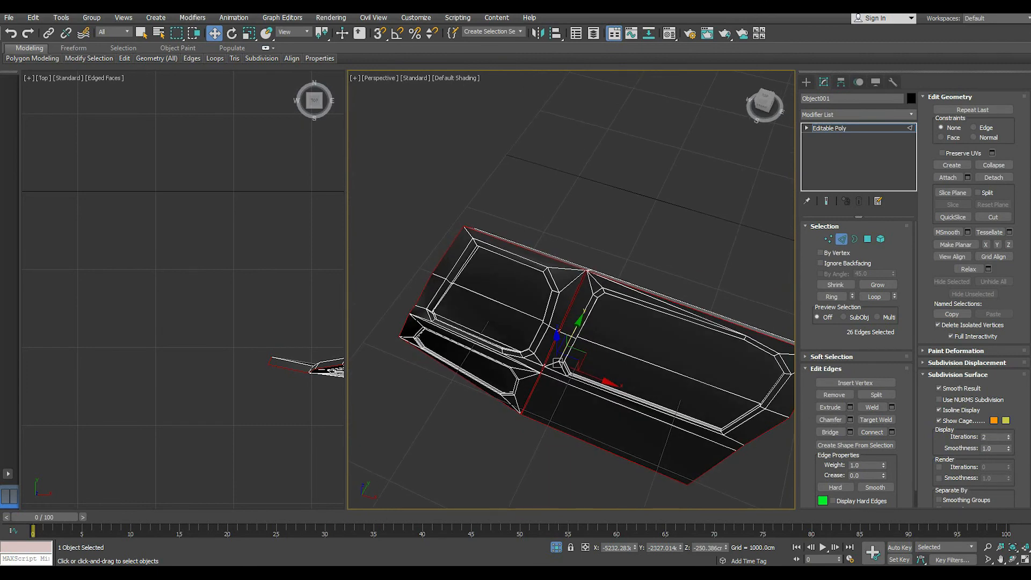
Add the two short edges closing the top end of the panel gap to the selection
scroll(556, 349, up, 8)
ctrl+click(570, 317)
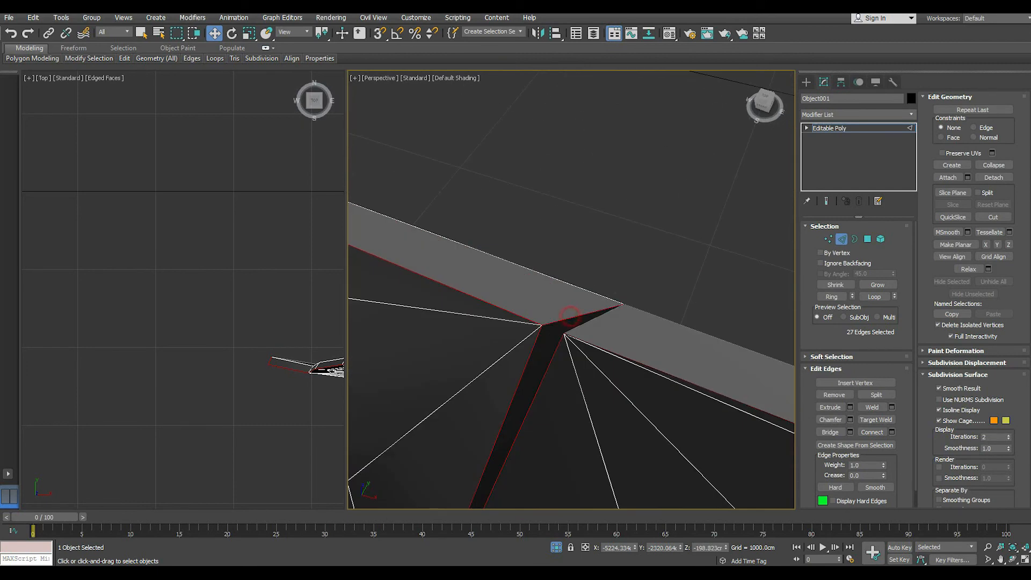
ctrl+click(581, 325)
alt+middle_drag(580, 325, 636, 333)
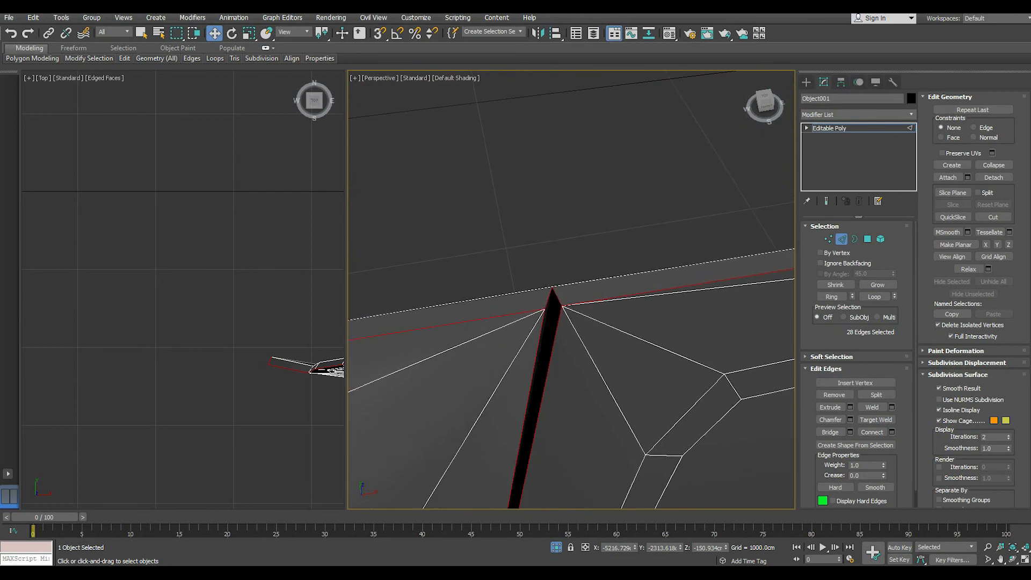
Start a chamfer with adjustable settings on the selected border and gap edges of the door
click(823, 129)
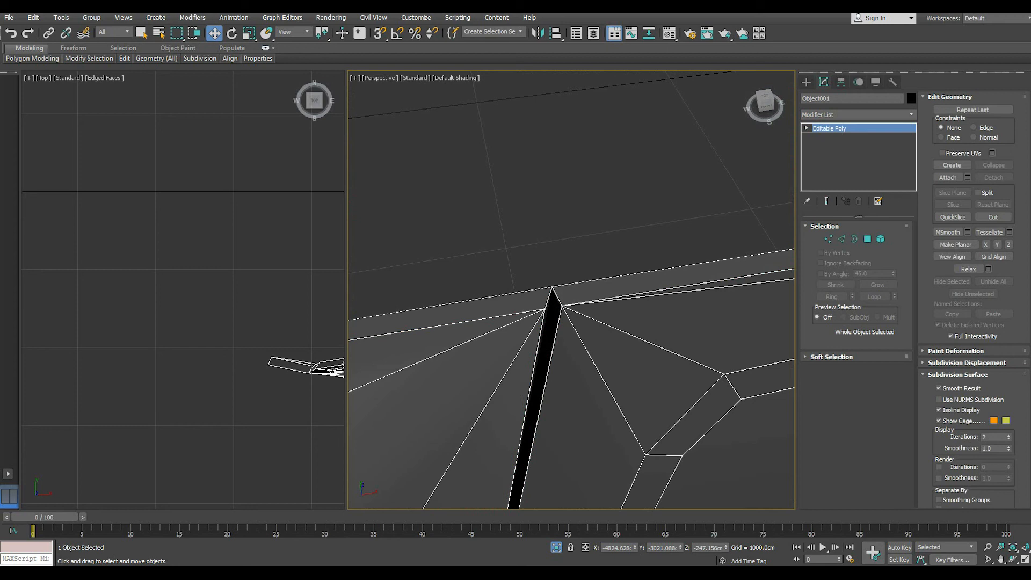
scroll(572, 289, down, 8)
alt+middle_drag(552, 290, 671, 226)
scroll(571, 290, up, 1)
middle_drag(571, 300, 588, 278)
scroll(571, 290, up, 2)
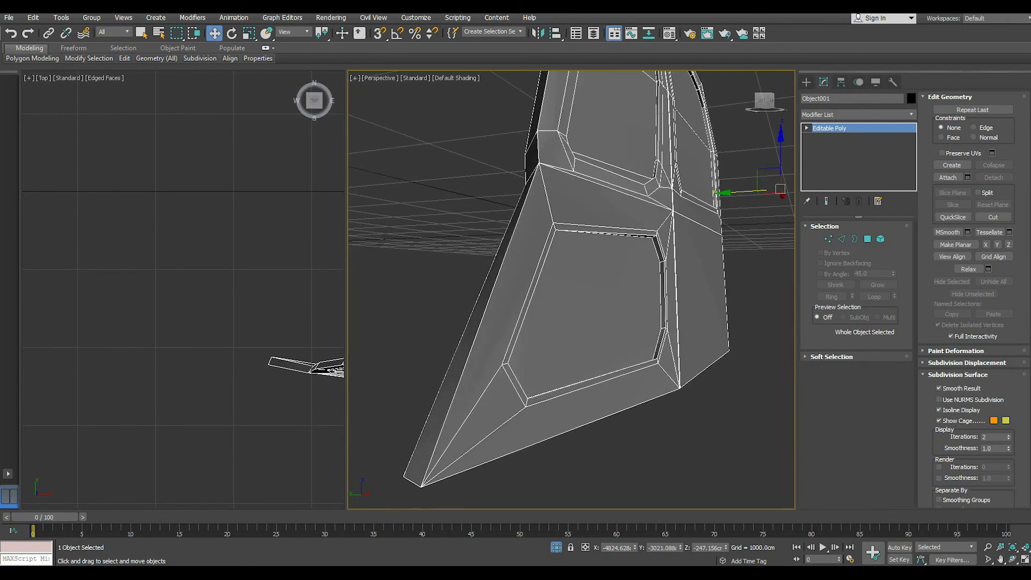
click(841, 238)
scroll(421, 481, up, 2)
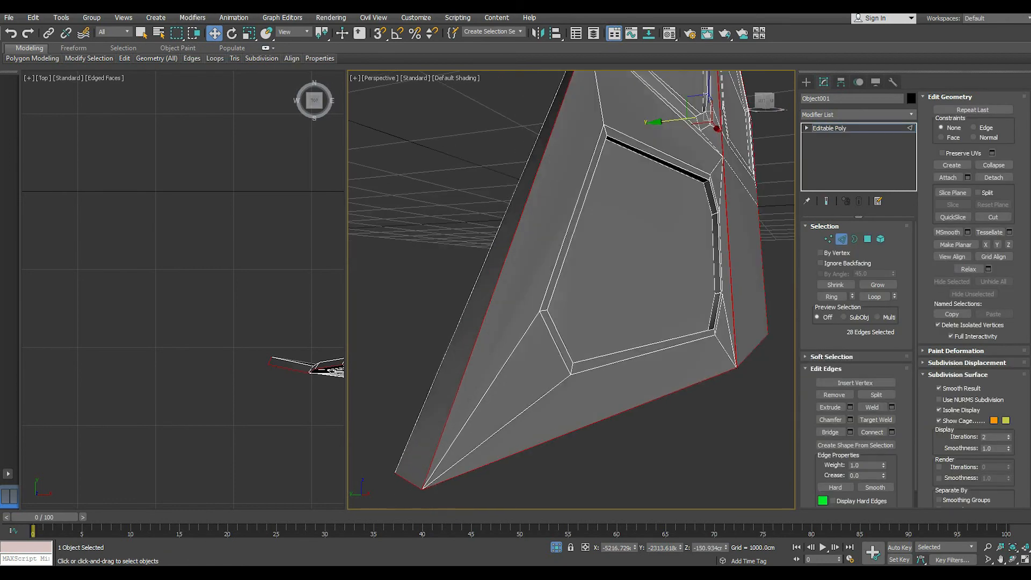
click(850, 419)
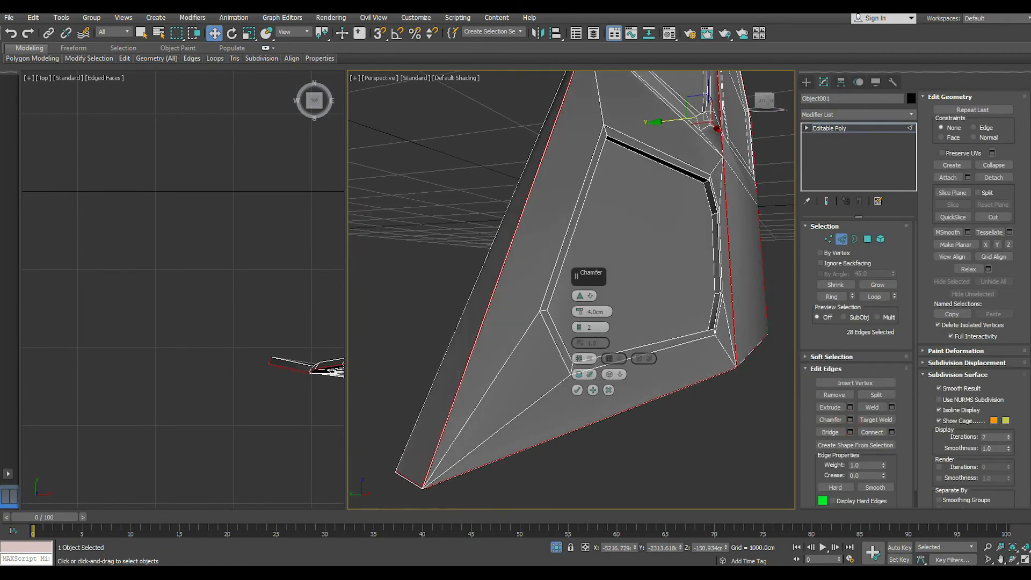
Set the chamfer amount for the door's selected border and gap edges to 24.107 cm and apply the chamfer
scroll(434, 462, up, 2)
middle_drag(419, 501, 433, 463)
scroll(434, 463, up, 3)
scroll(433, 463, down, 5)
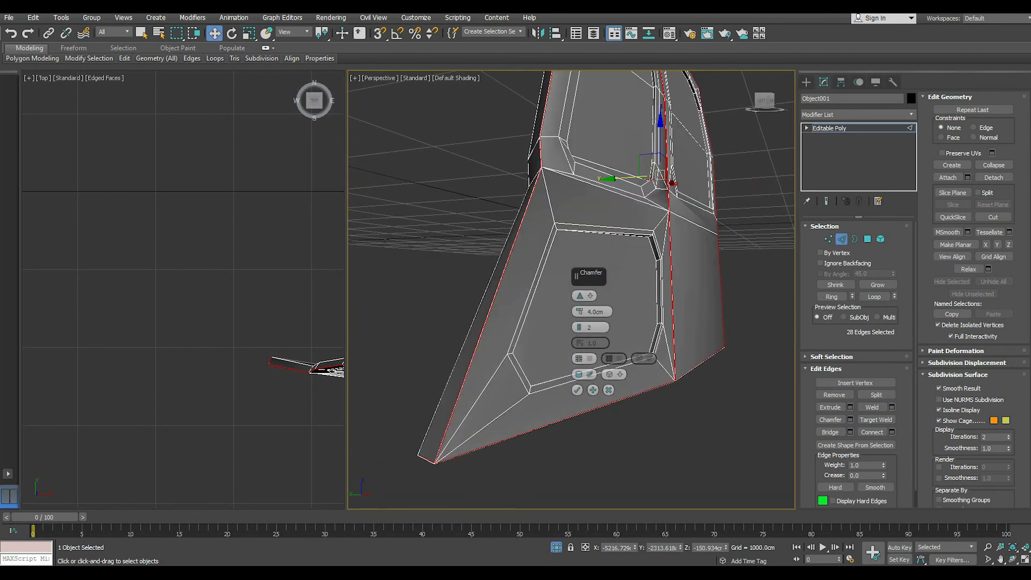
scroll(437, 460, up, 1)
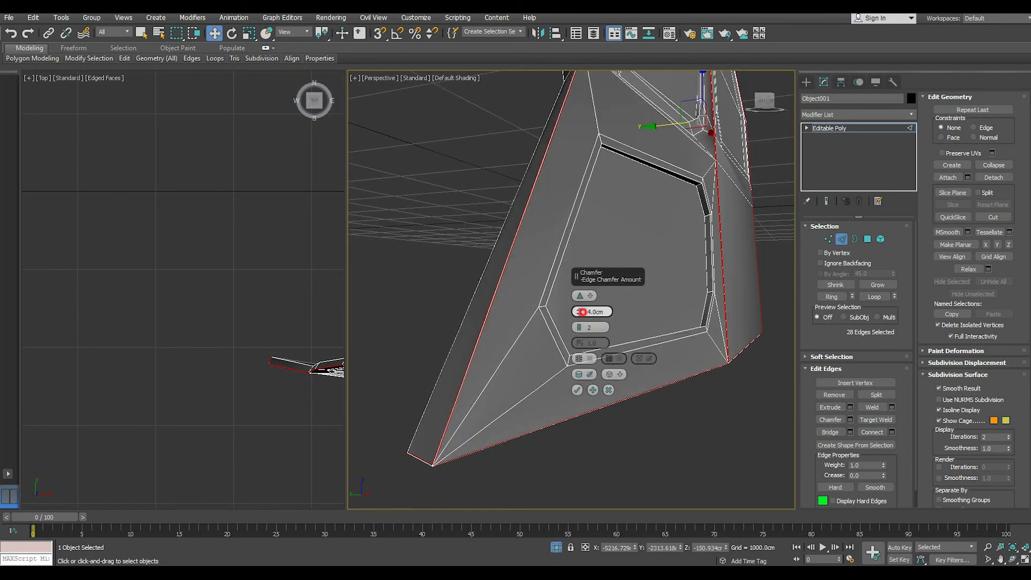
drag(580, 312, 579, 314)
alt+middle_drag(559, 371, 586, 357)
drag(579, 312, 579, 318)
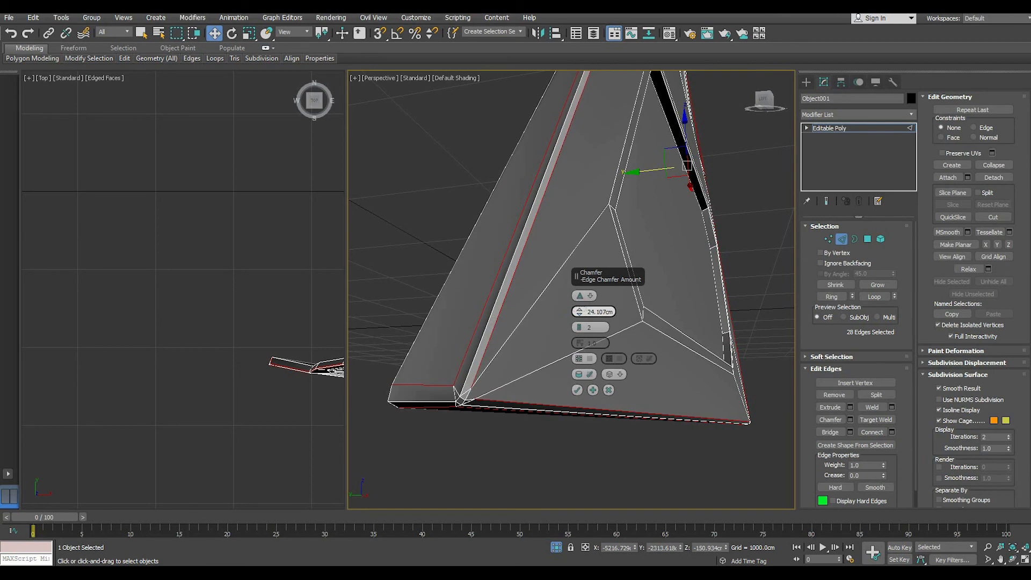
click(577, 390)
scroll(577, 390, down, 5)
alt+middle_drag(577, 387, 476, 403)
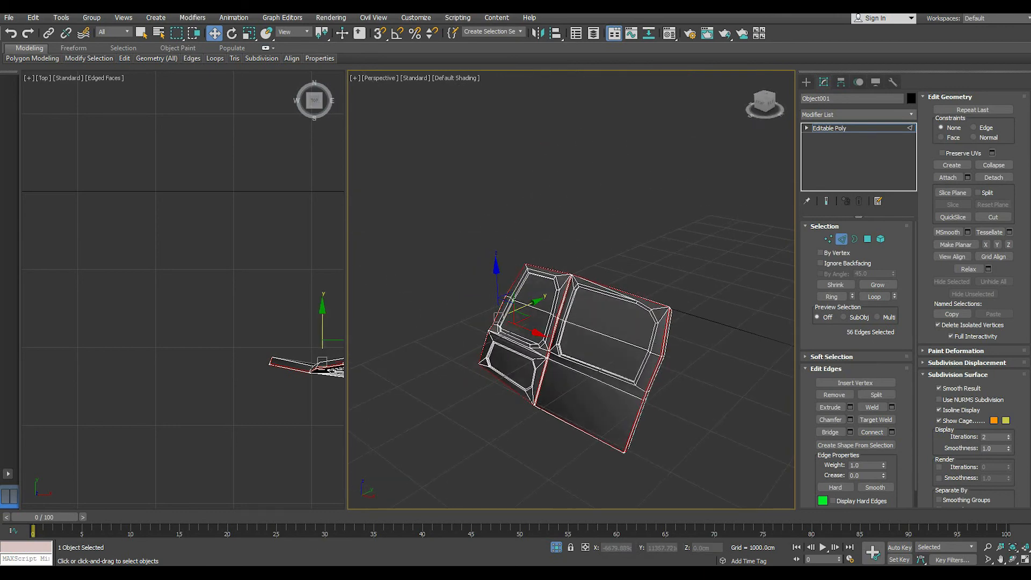
Select the recessed edge loop around the lower window in the door's narrow panel
key(2)
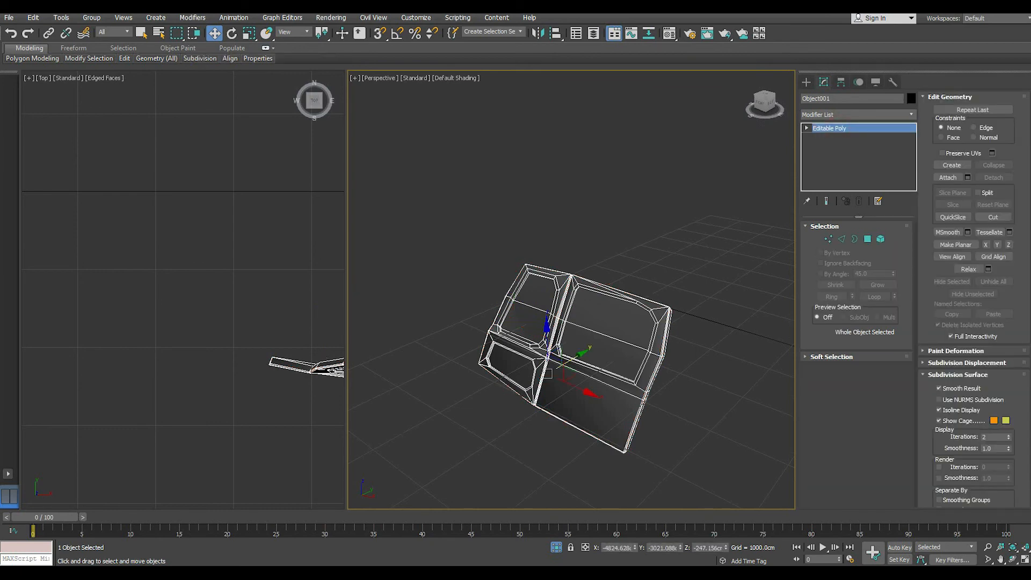
scroll(548, 373, up, 10)
key(2)
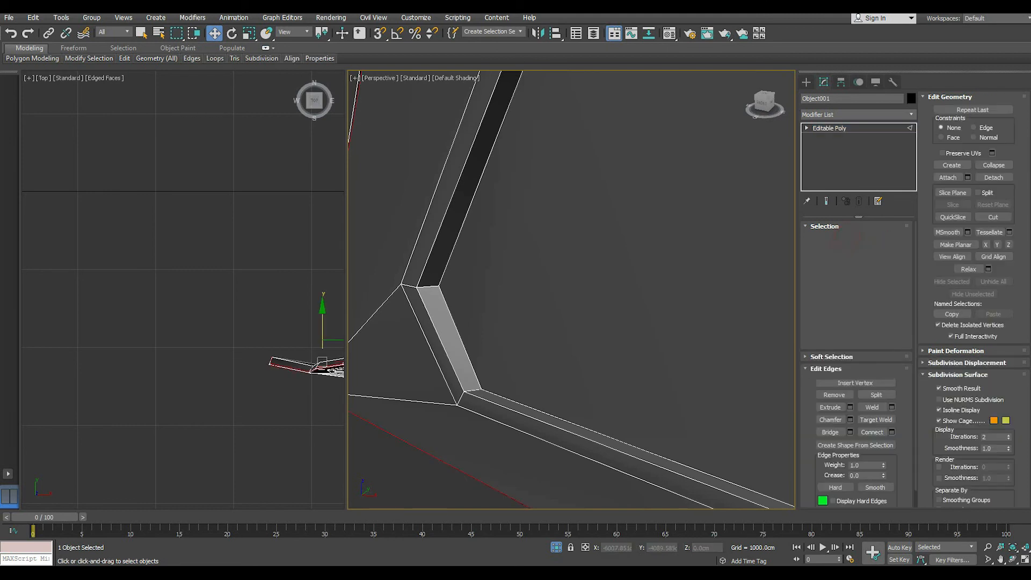
click(501, 406)
double_click(500, 406)
alt+middle_drag(500, 406, 492, 397)
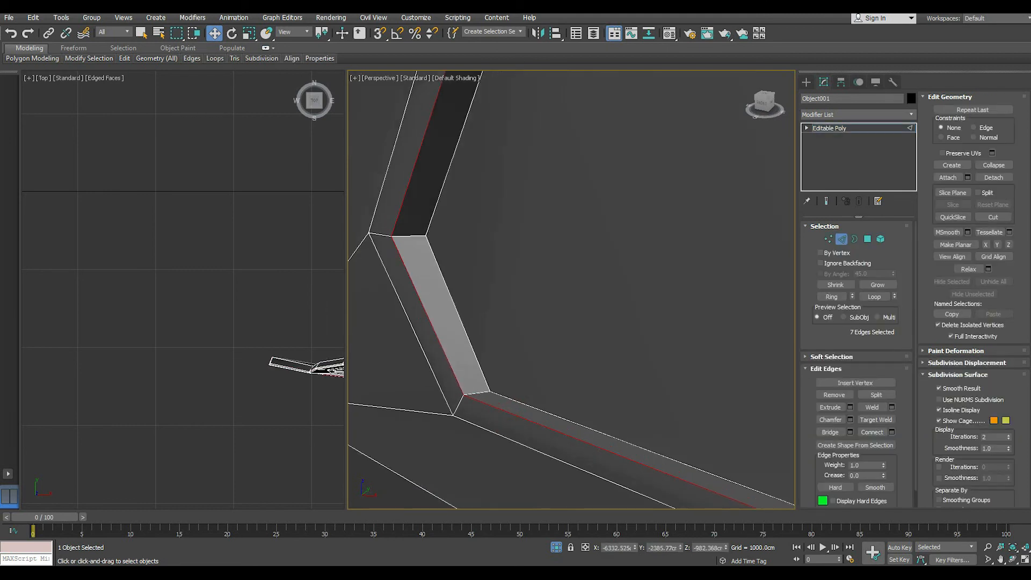
Chamfer the lower window's edge loop by 24.107 cm with 2 segments and preview the door with NURMS smoothing
click(850, 419)
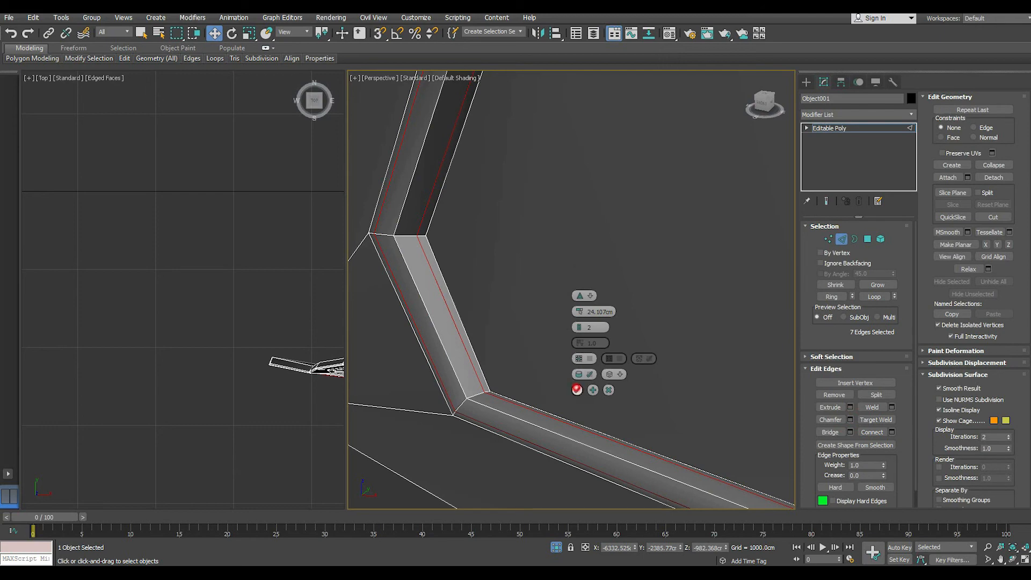
click(576, 390)
mouse_move(124, 58)
click(161, 121)
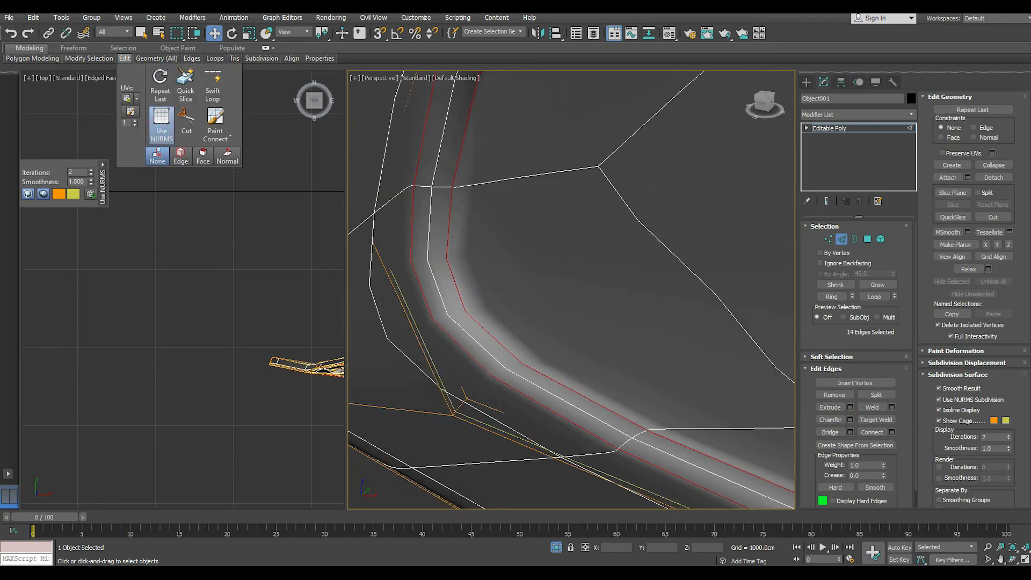
key(z)
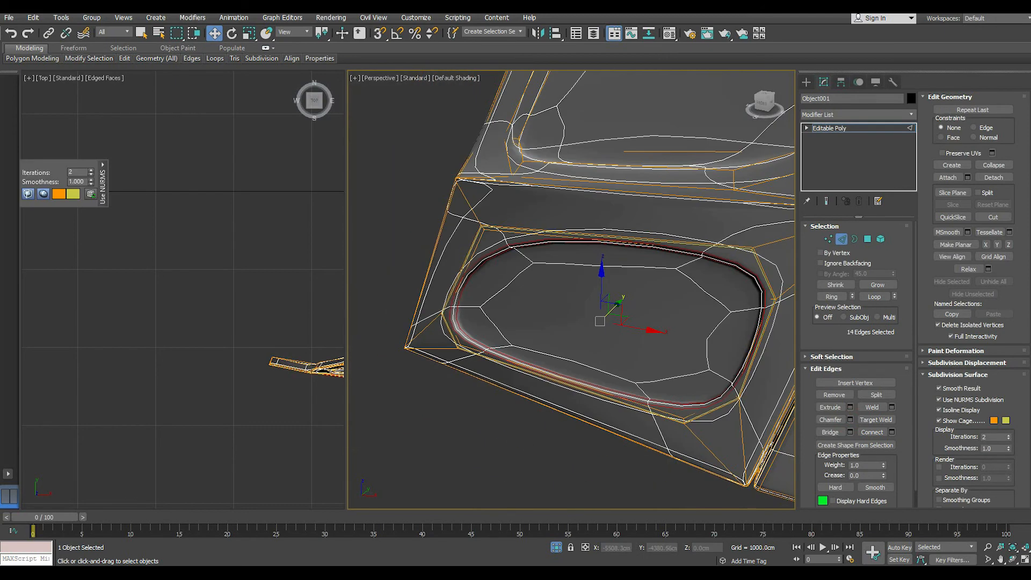
Select the edge loop around the narrow panel's upper window and chamfer it by 24.107 cm with 2 segments
alt+middle_drag(590, 322, 560, 338)
scroll(618, 295, down, 5)
scroll(560, 339, up, 5)
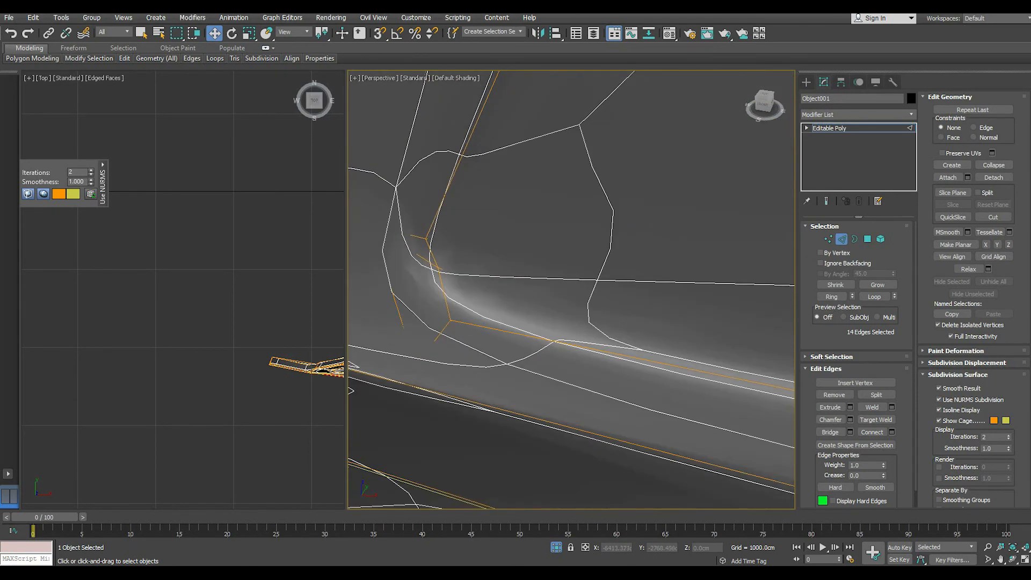
double_click(471, 324)
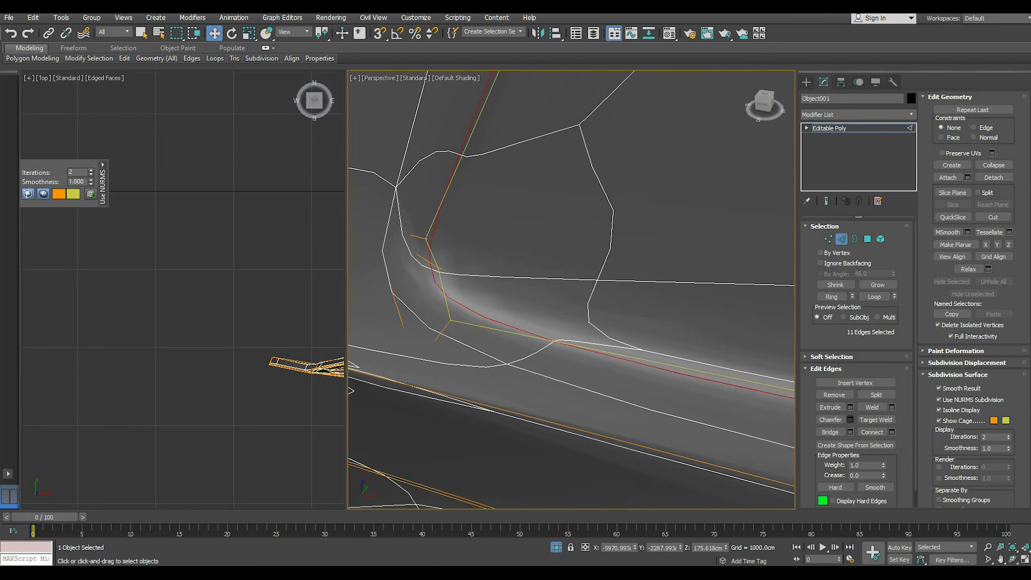
click(850, 419)
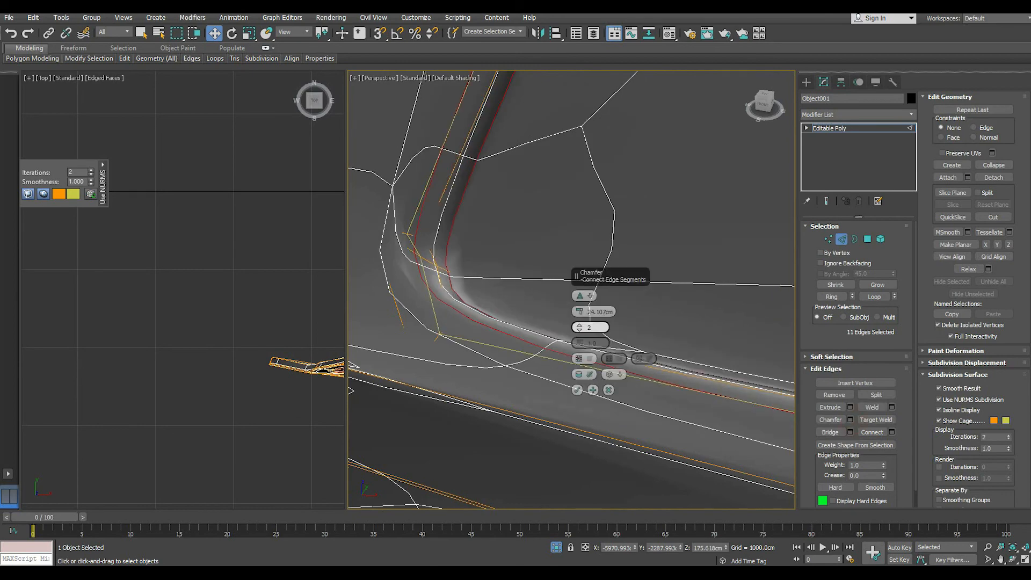
right_click(581, 311)
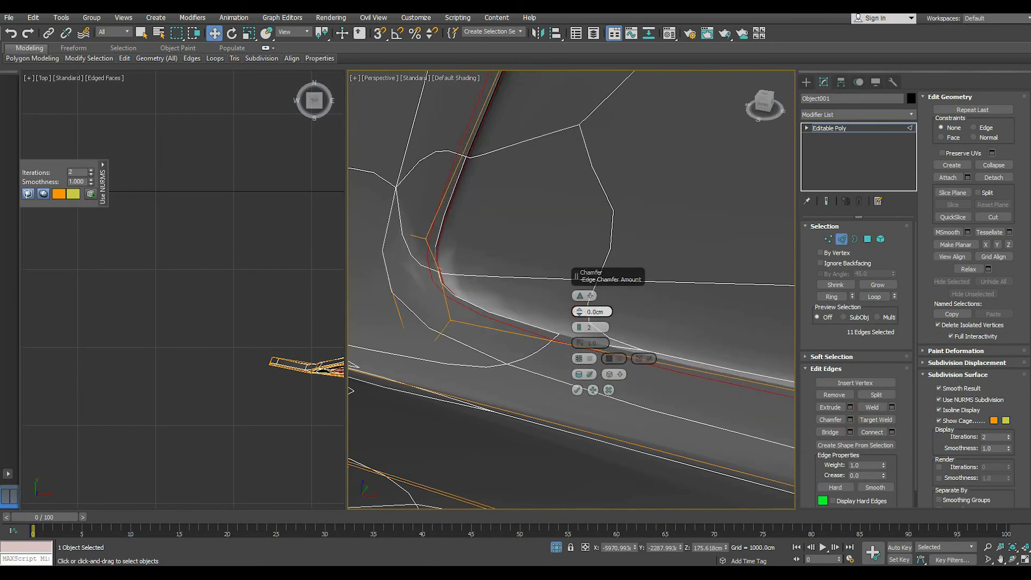
click(577, 389)
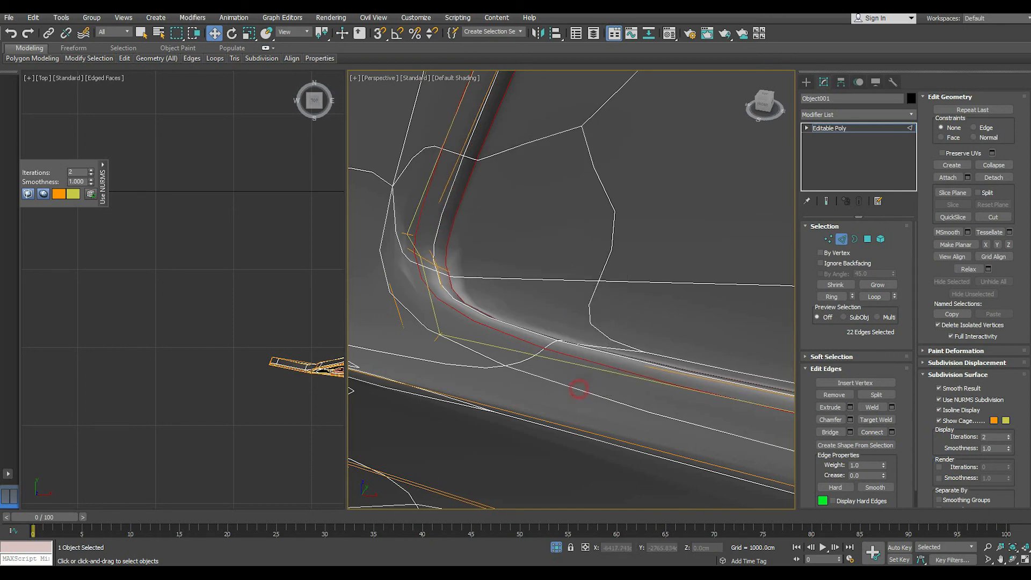
Select the large window's edge loop, hide the smoothing cage, and try a 24.107 cm chamfer with 3 segments
scroll(574, 343, down, 8)
middle_drag(655, 268, 462, 258)
scroll(537, 215, up, 6)
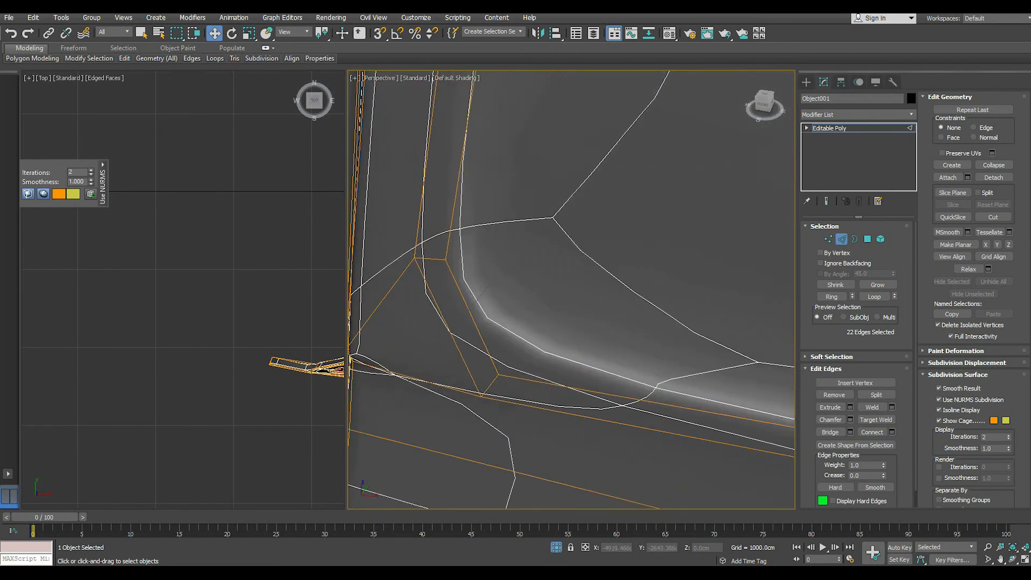
double_click(539, 381)
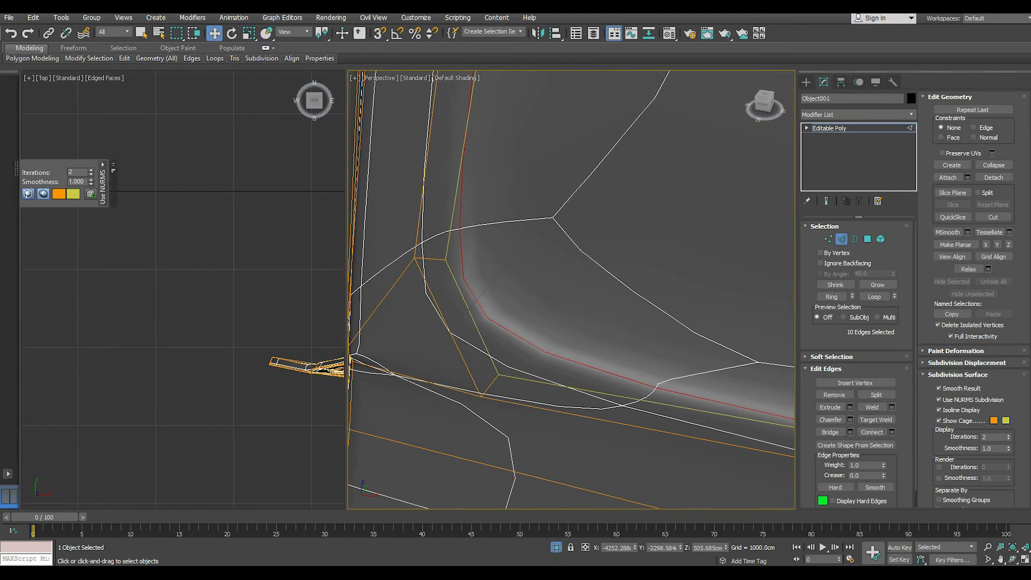
click(27, 193)
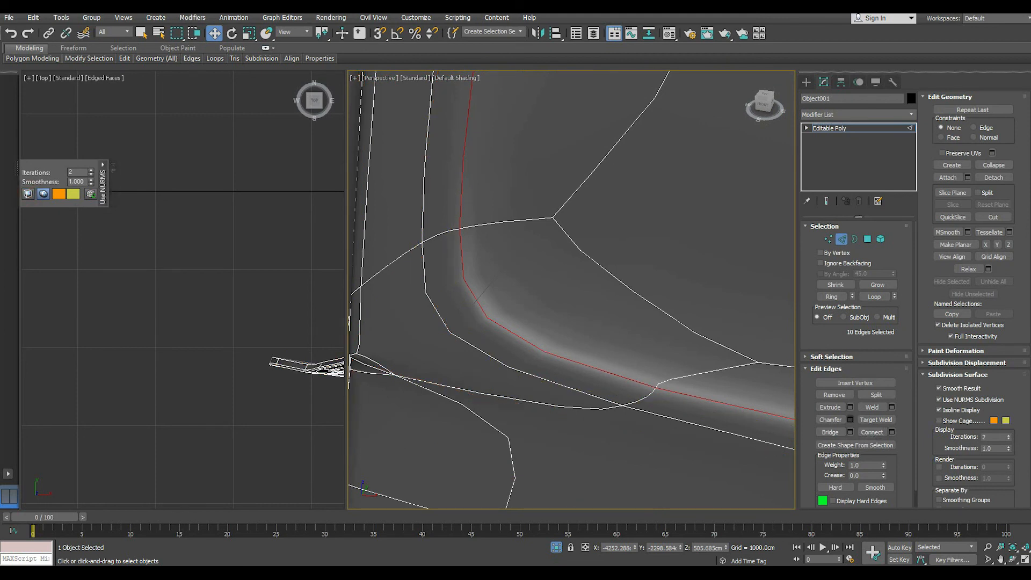
click(850, 419)
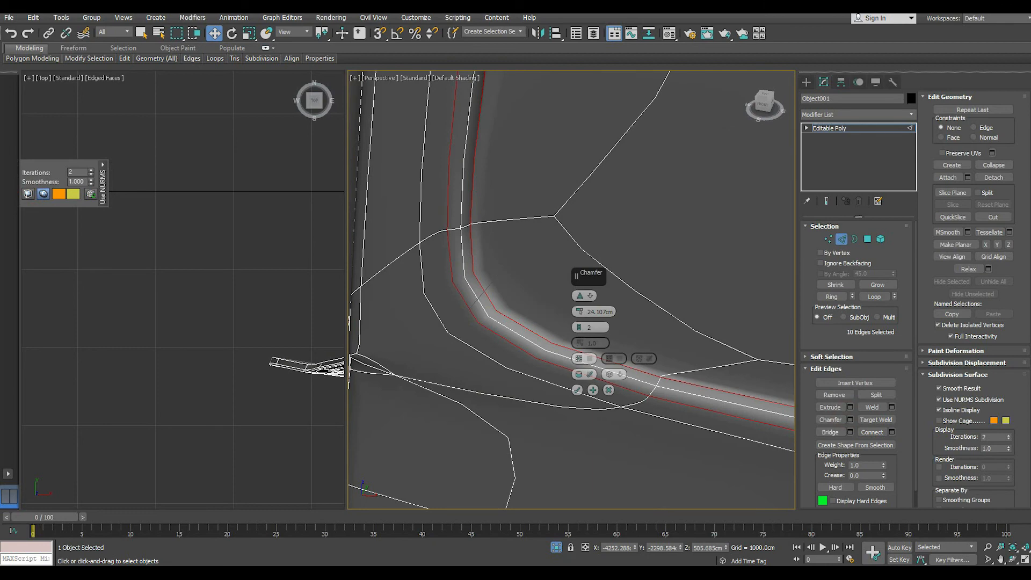
click(579, 324)
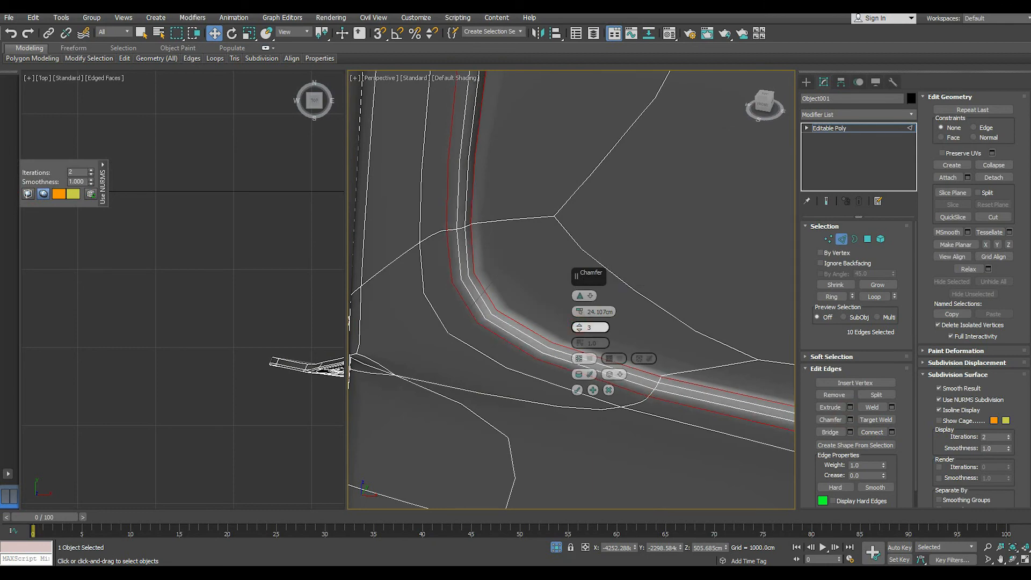
scroll(509, 356, down, 5)
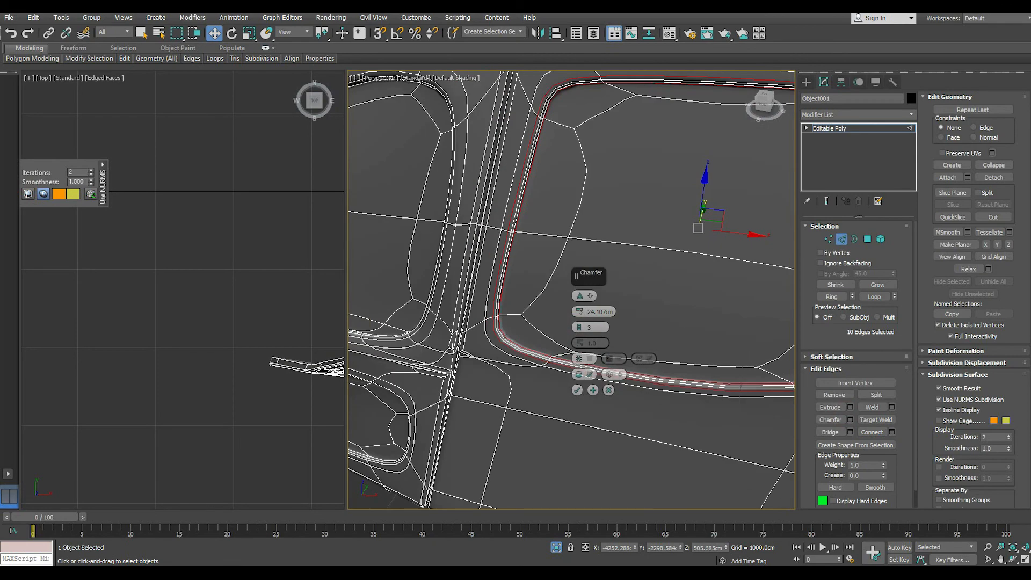
scroll(514, 361, up, 5)
click(606, 390)
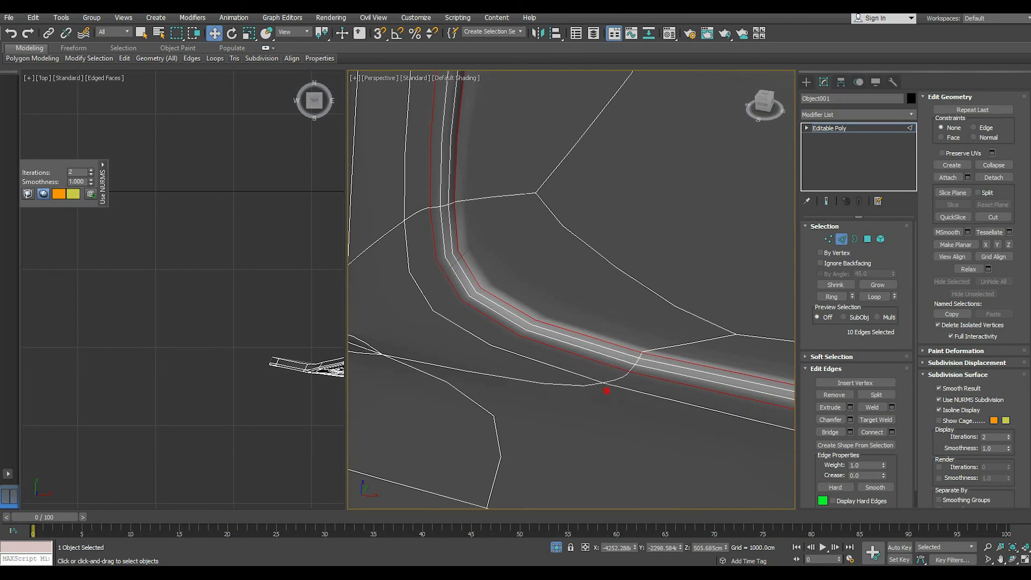
Undo the window chamfers and NURMS smoothing back to the lower window's original edge loop selection
scroll(606, 370, down, 5)
middle_drag(536, 333, 665, 338)
scroll(419, 306, up, 4)
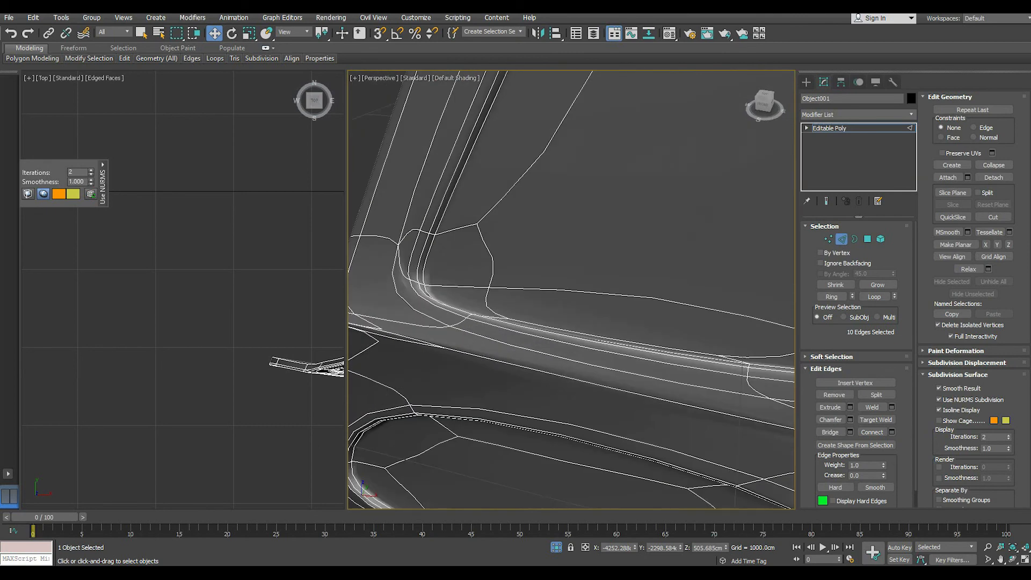
click(10, 34)
click(10, 34)
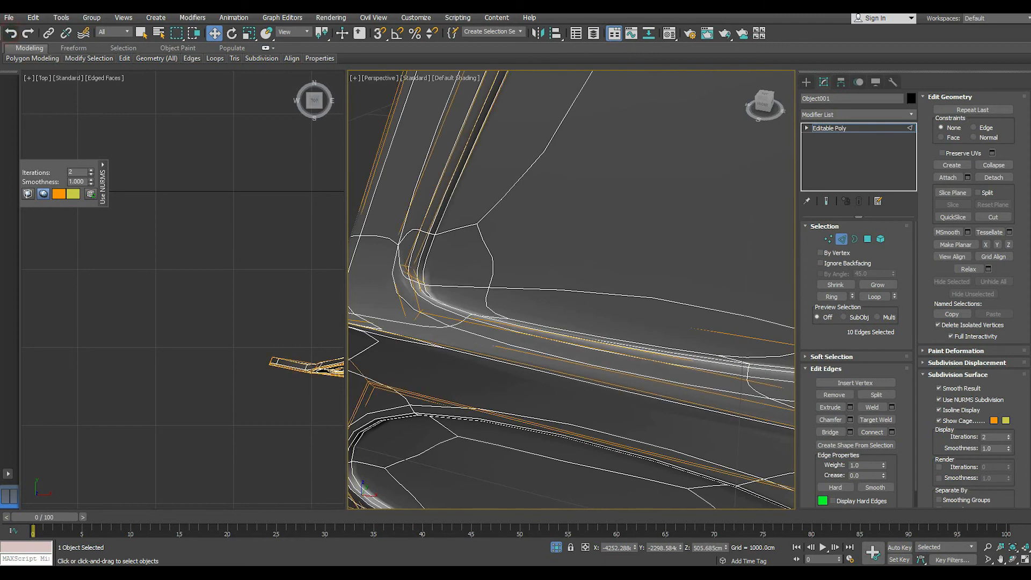
click(10, 34)
click(11, 33)
click(11, 34)
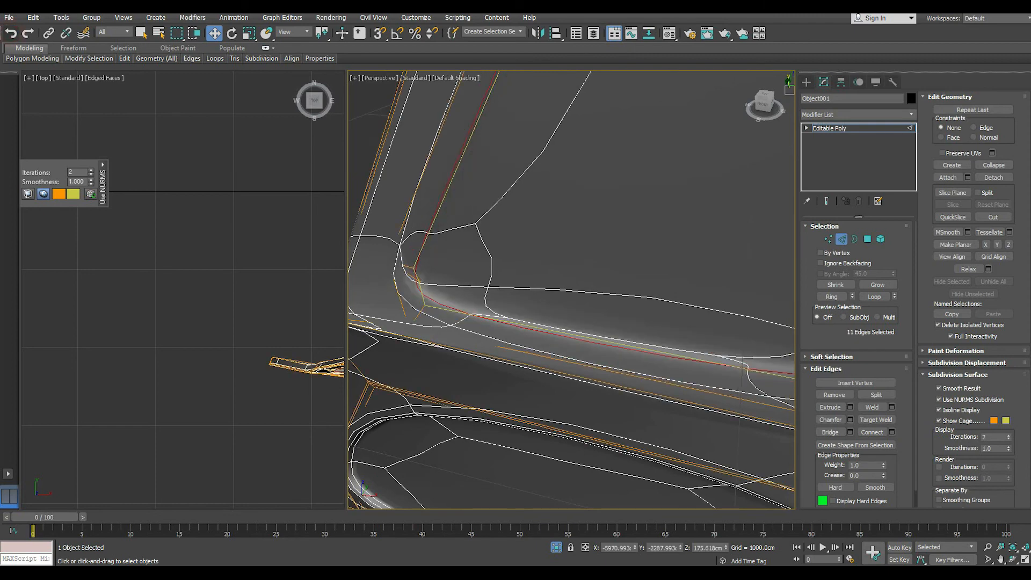
middle_drag(536, 322, 581, 277)
click(11, 33)
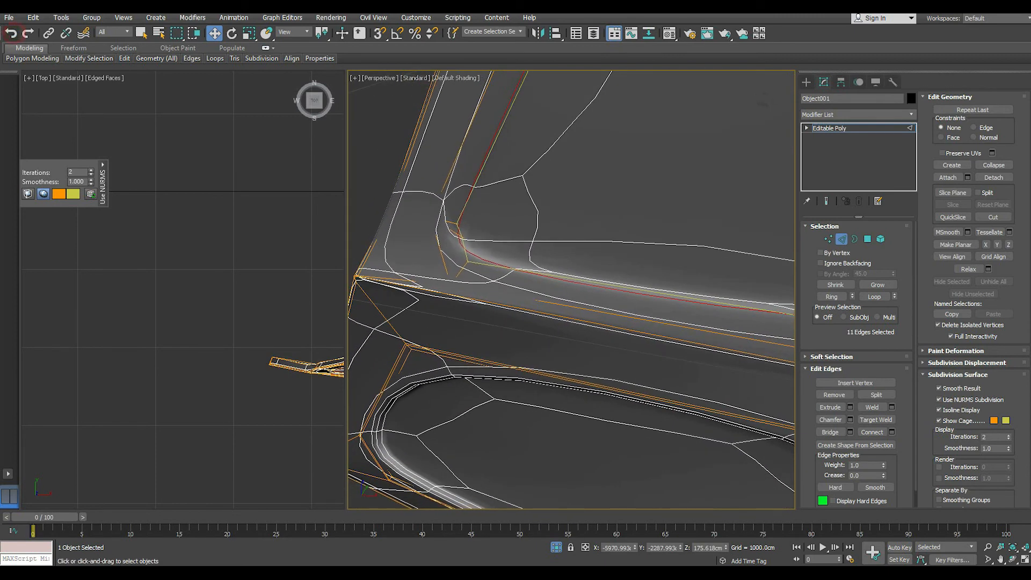
click(11, 34)
click(11, 34)
click(11, 34)
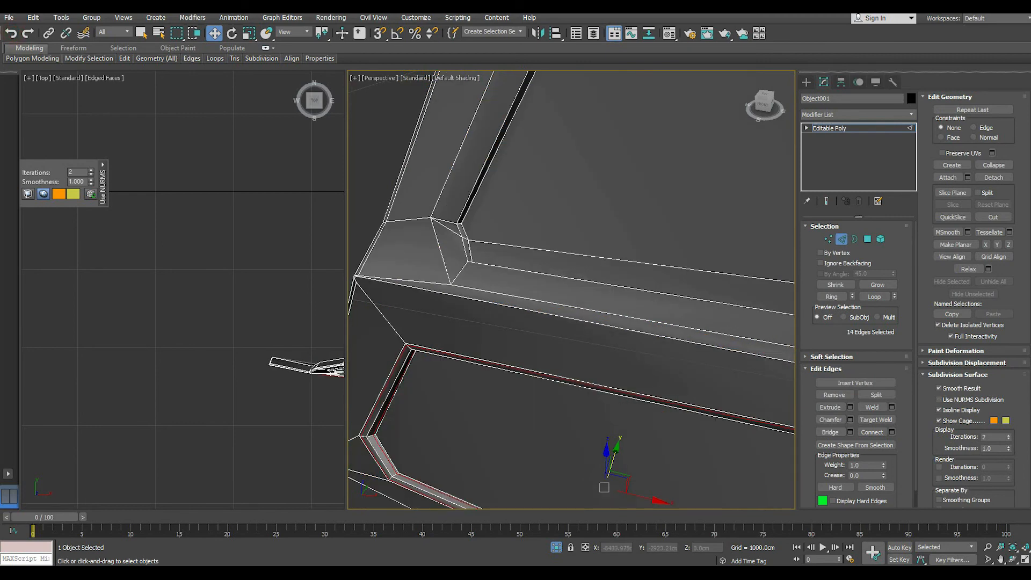
middle_drag(537, 322, 604, 236)
click(11, 34)
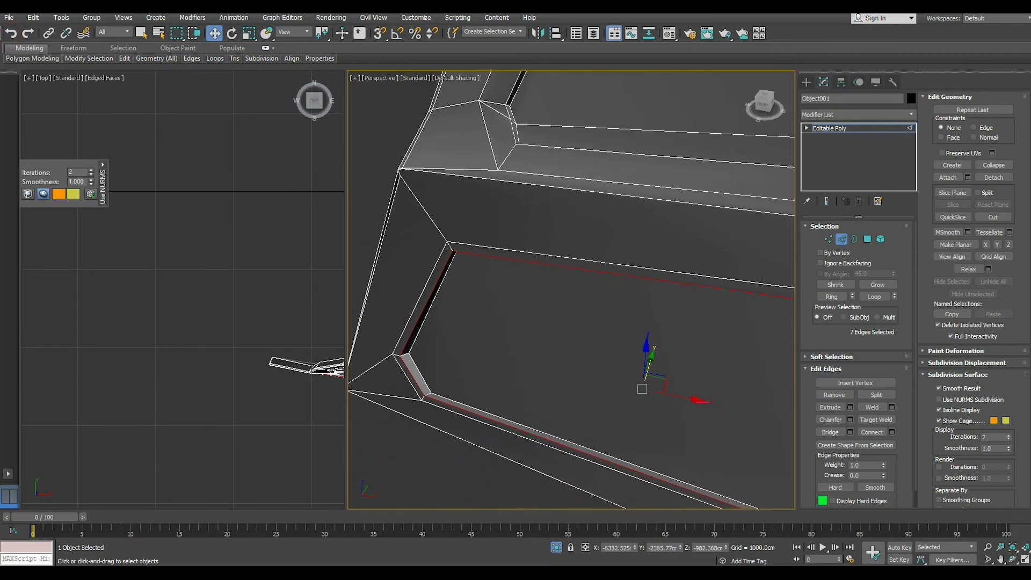
Chamfer the lower window's selected edge loop by 24.107 cm with 3 segments
click(849, 419)
scroll(419, 387, up, 5)
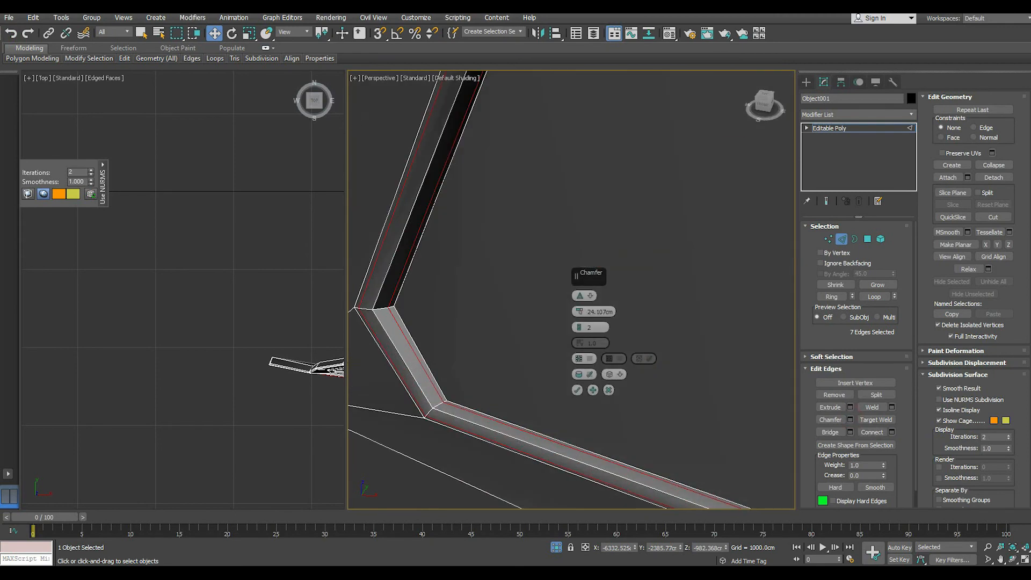
click(578, 325)
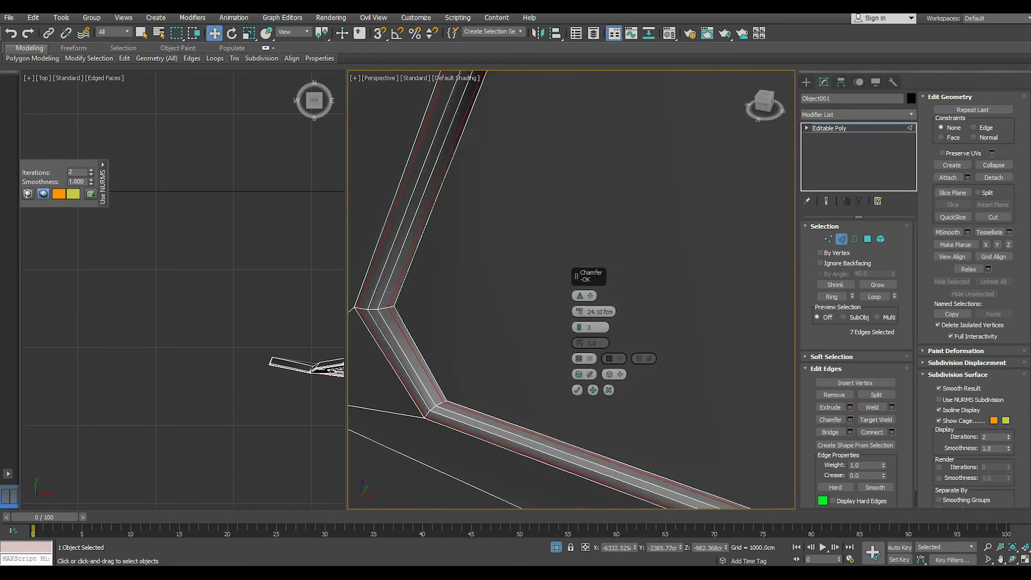
click(576, 389)
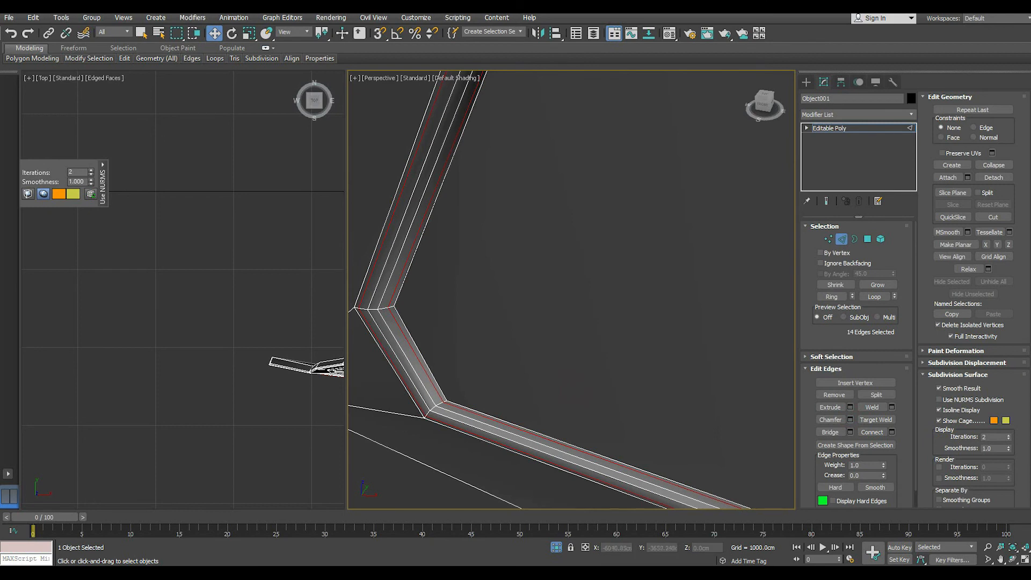
Leave edge editing, reselect the whole door object, and turn on NURMS smoothing with 2 iterations
click(91, 174)
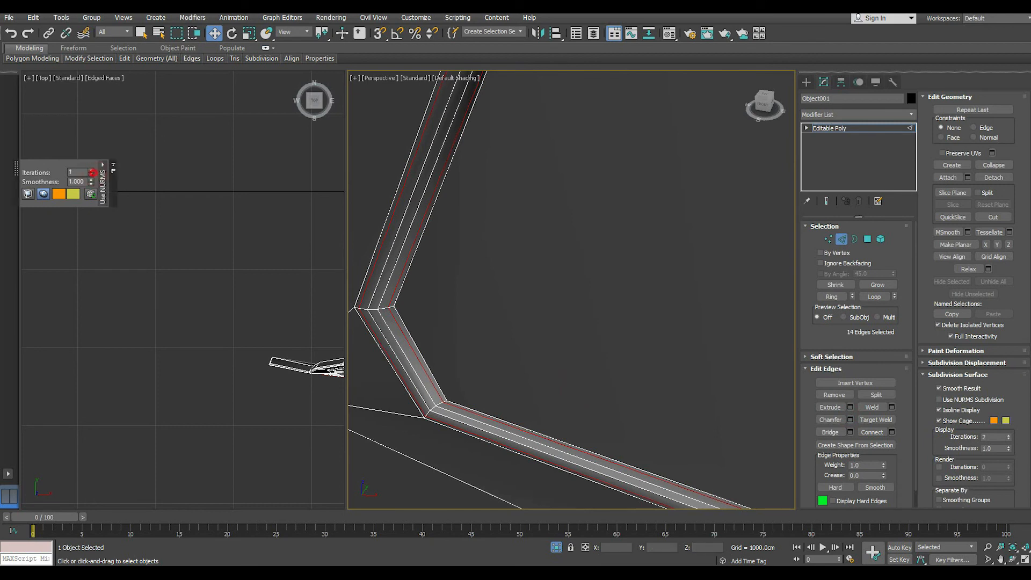
click(92, 170)
click(831, 128)
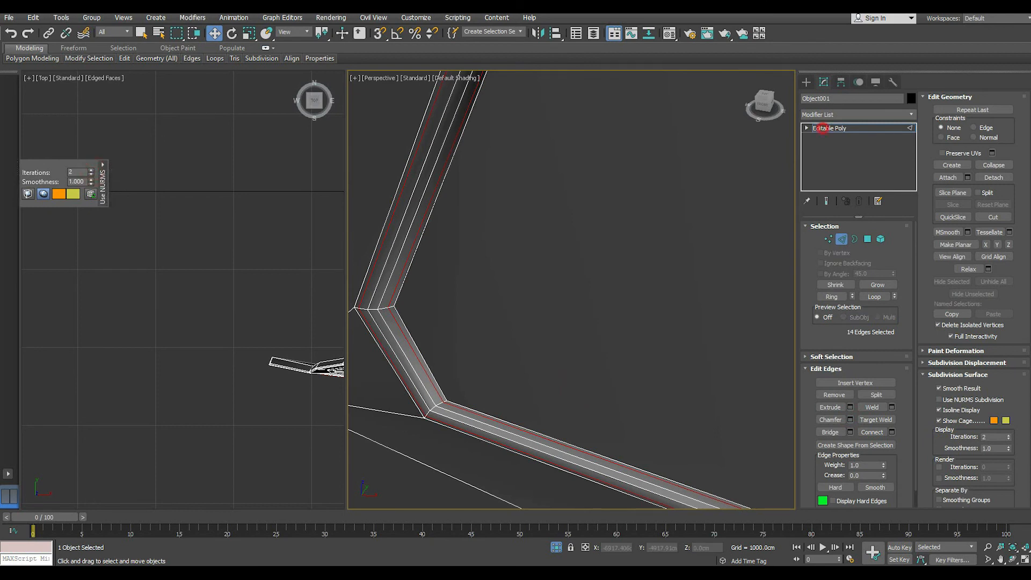
scroll(403, 442, down, 5)
click(397, 467)
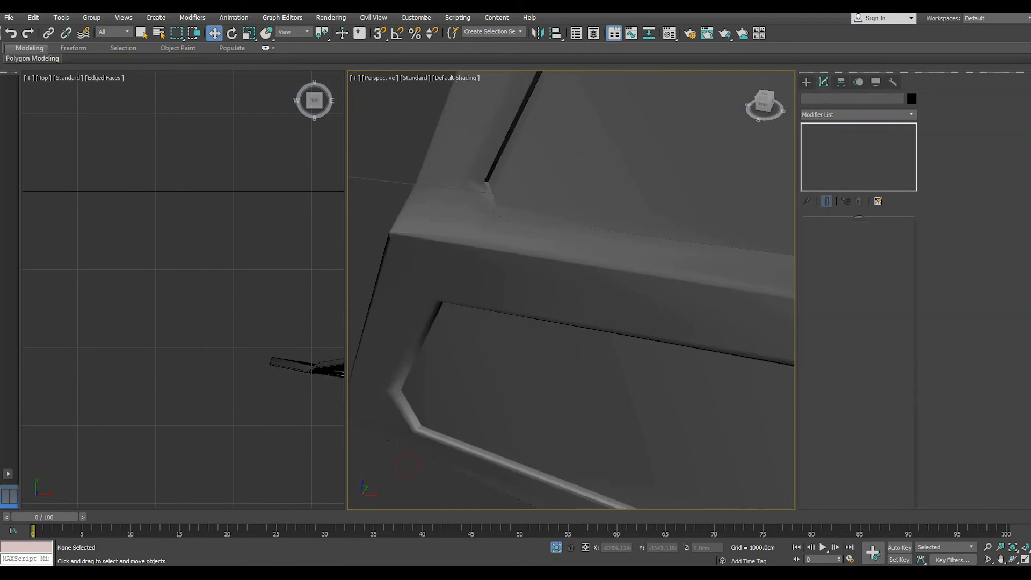
click(447, 391)
click(124, 58)
click(161, 122)
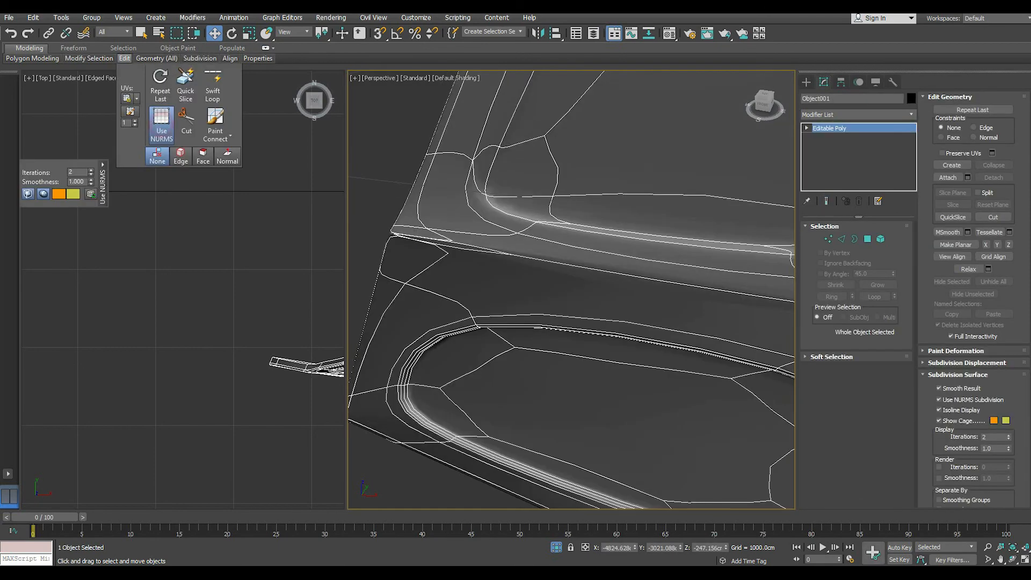
Select the front door upper window's edge loop and chamfer it by 3.999 cm with 3 segments
scroll(539, 134, up, 6)
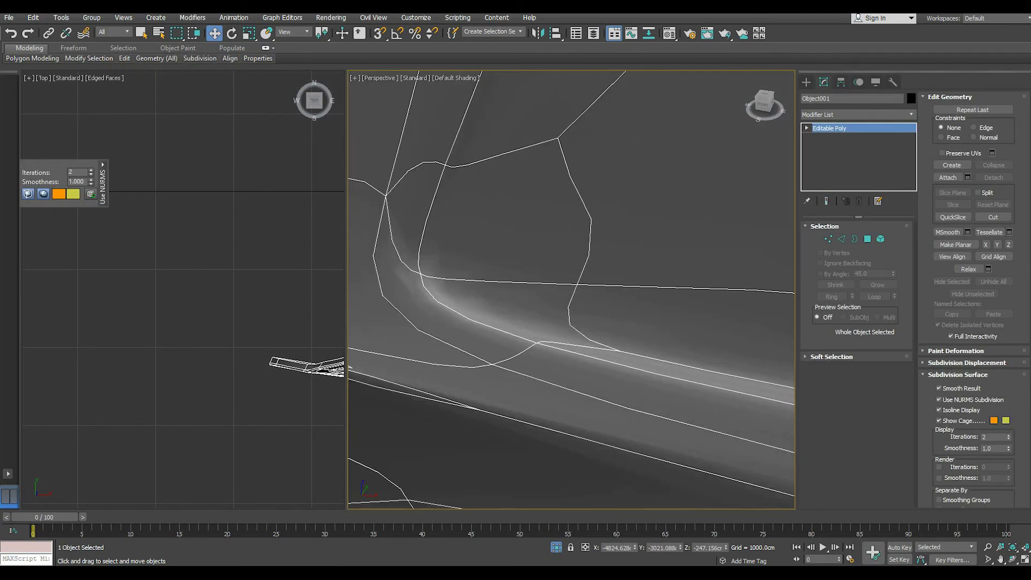
key(2)
double_click(472, 322)
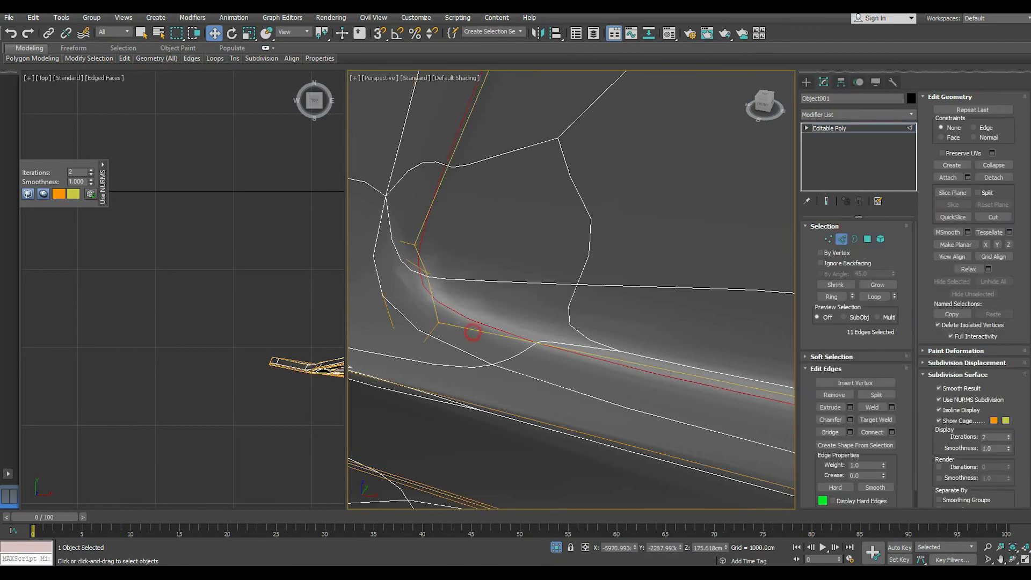
click(851, 419)
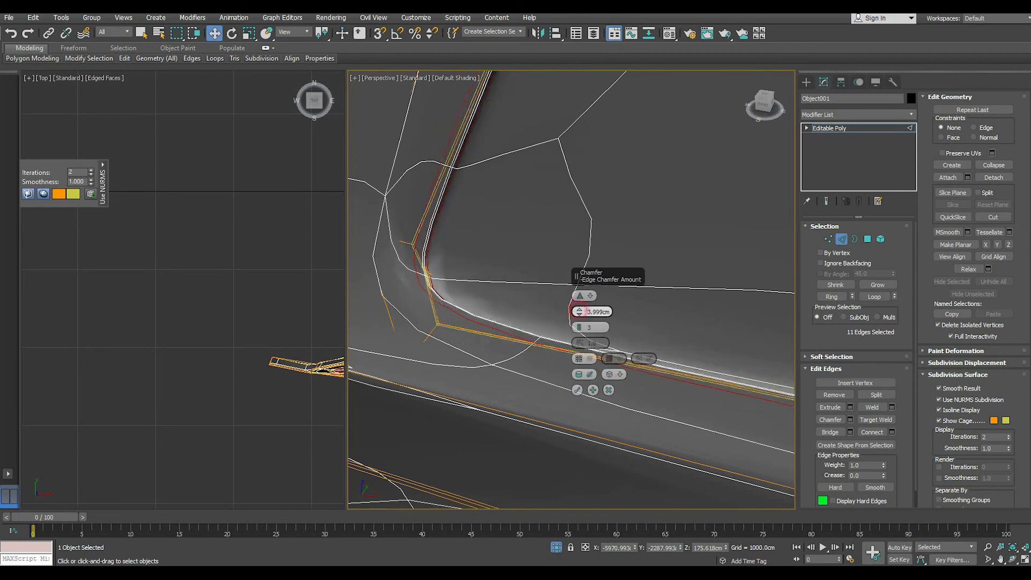
click(577, 390)
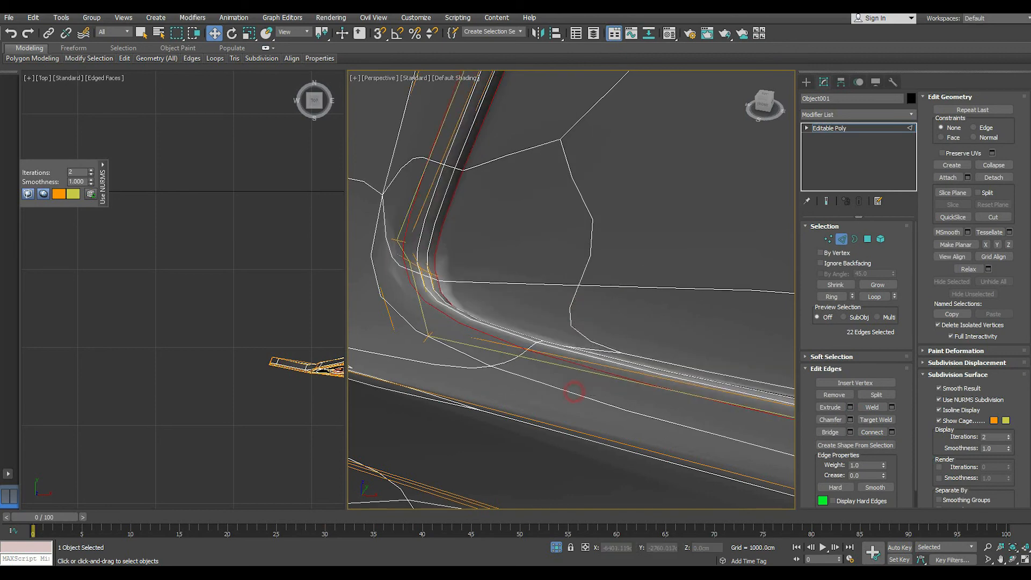
Select the rear door's large window edge loop and chamfer it with the same settings
scroll(577, 390, down, 5)
double_click(697, 351)
scroll(698, 352, up, 8)
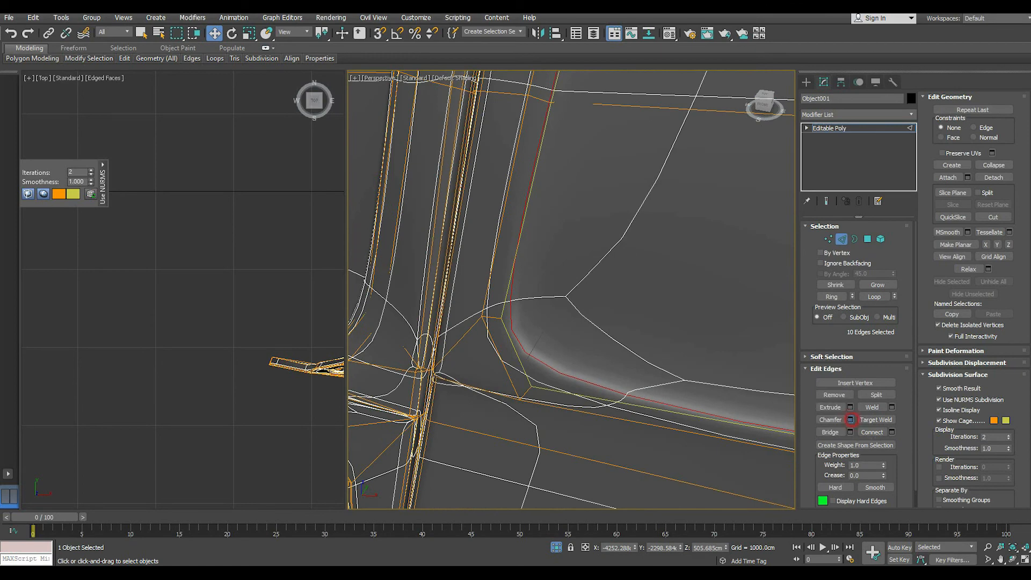
click(850, 419)
click(577, 390)
scroll(577, 390, down, 5)
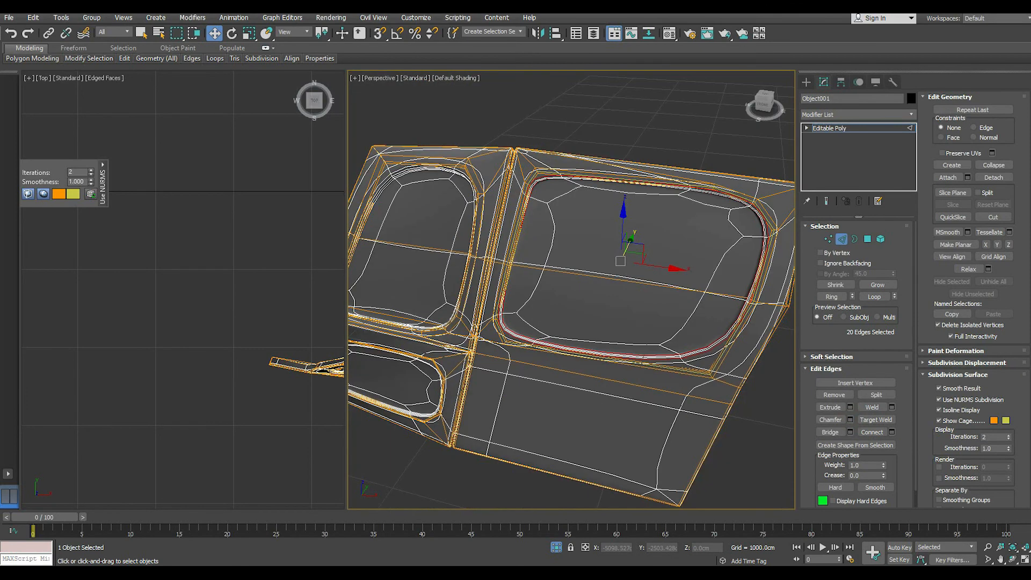
Leave edge editing, deselect the doors, and examine the smoothed surface from the side
click(846, 128)
scroll(601, 279, down, 4)
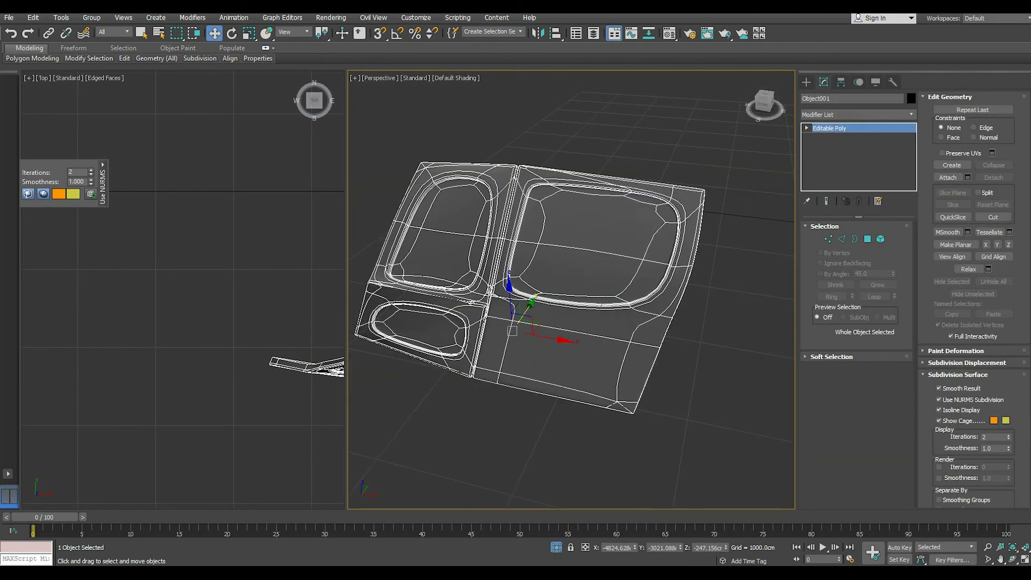
click(711, 338)
alt+middle_drag(712, 338, 714, 295)
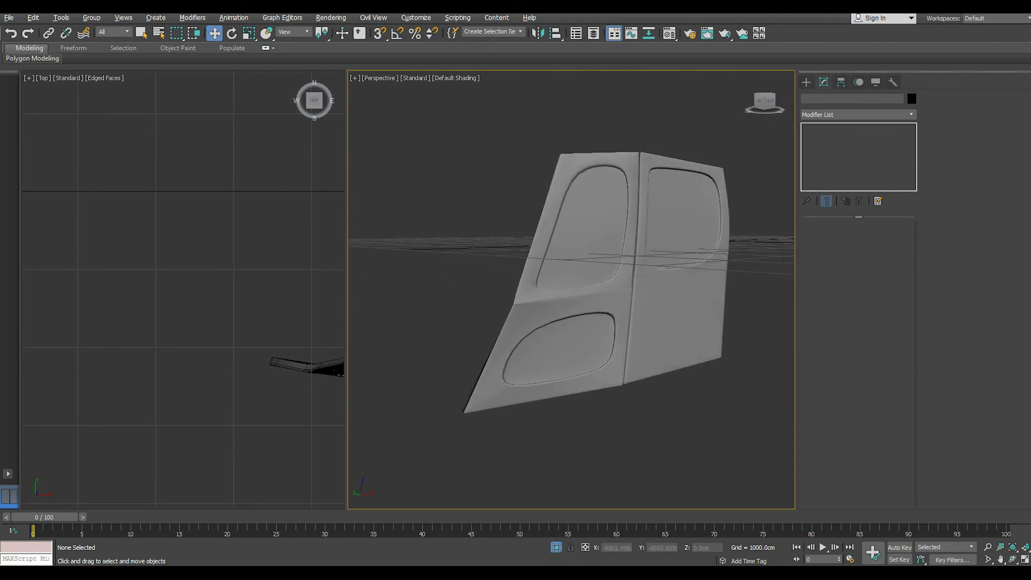
Reselect the doors, enter vertex editing at the front corner between the upper and lower windows, and turn off NURMS smoothing
scroll(532, 306, up, 10)
click(531, 306)
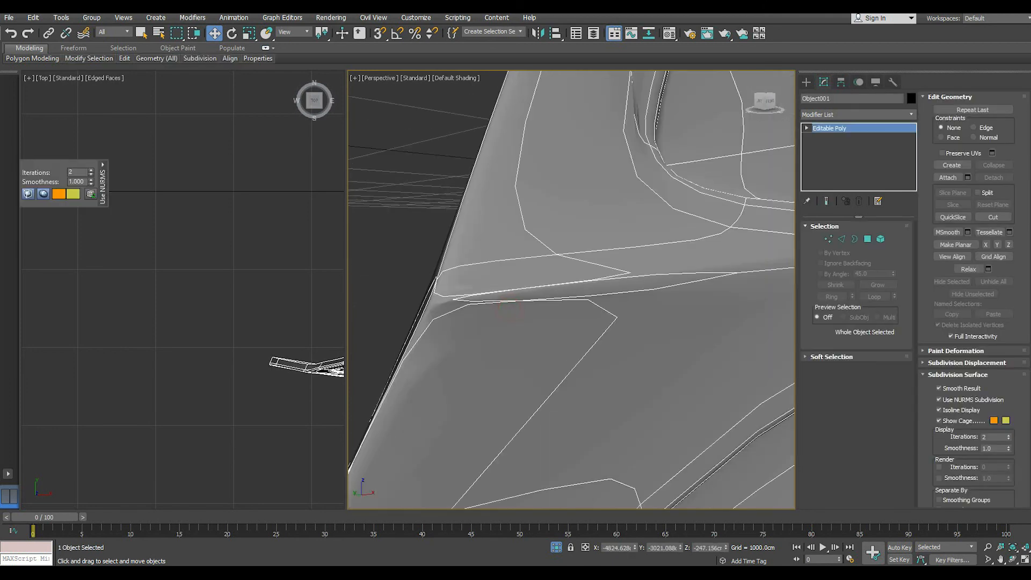
key(1)
mouse_move(124, 58)
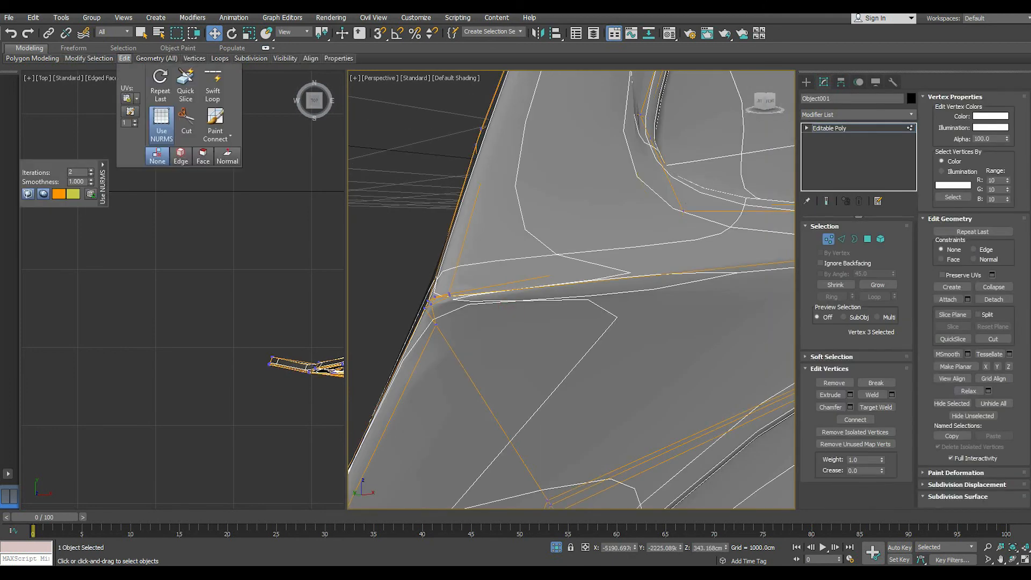
click(161, 125)
click(429, 303)
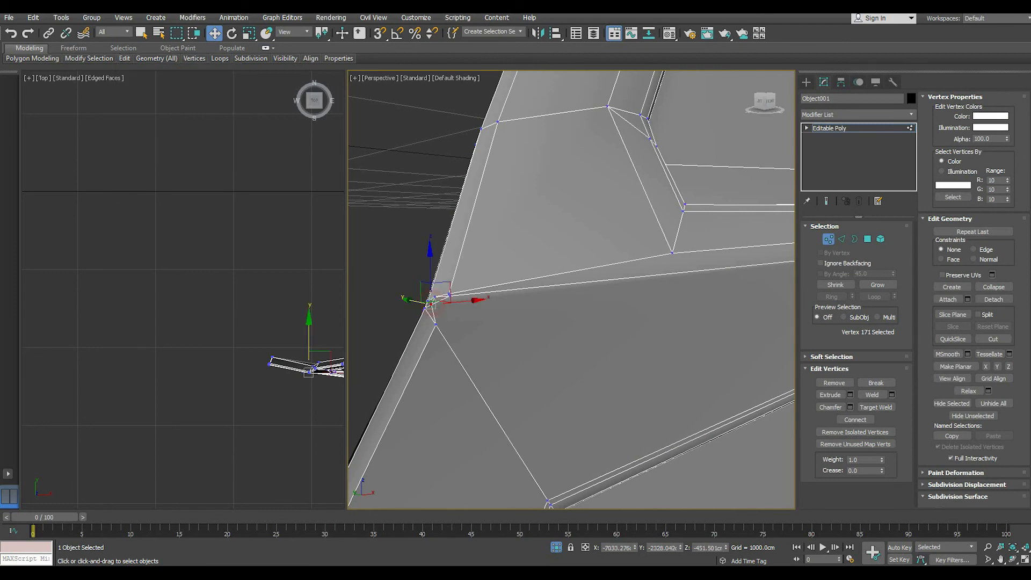
mouse_move(432, 302)
alt+middle_down()
mouse_move(408, 306)
mouse_move(423, 307)
alt+middle_up()
scroll(423, 303, up, 2)
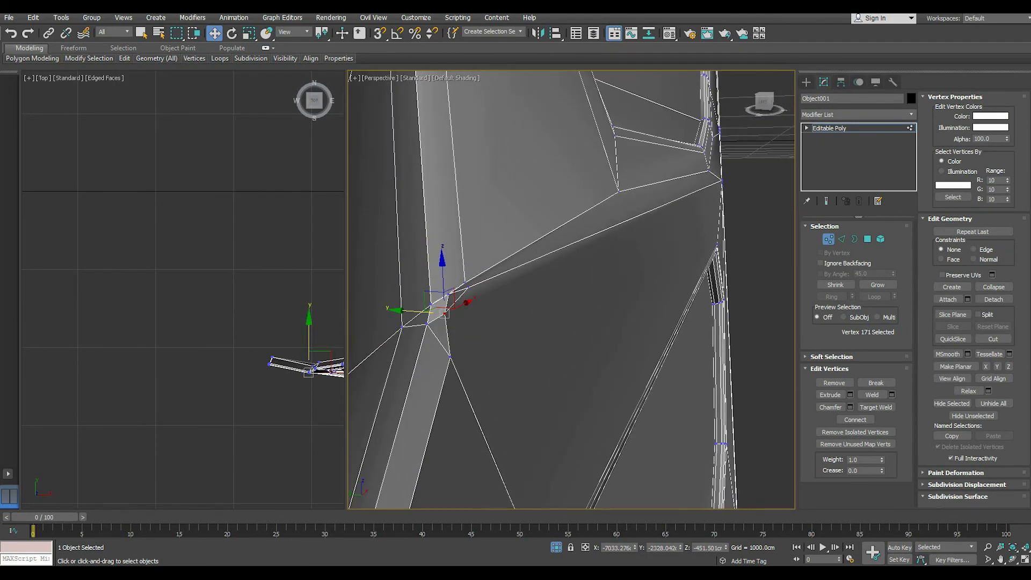
Target weld the three outlying chamfer vertices at the front corner onto the adjacent border vertices
right_click(493, 319)
click(456, 361)
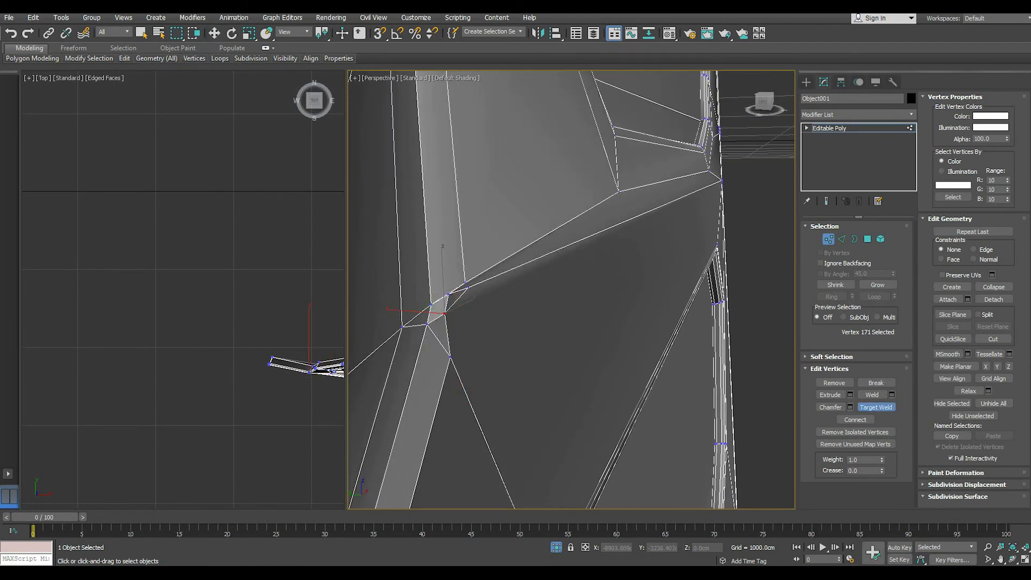
click(465, 281)
click(447, 294)
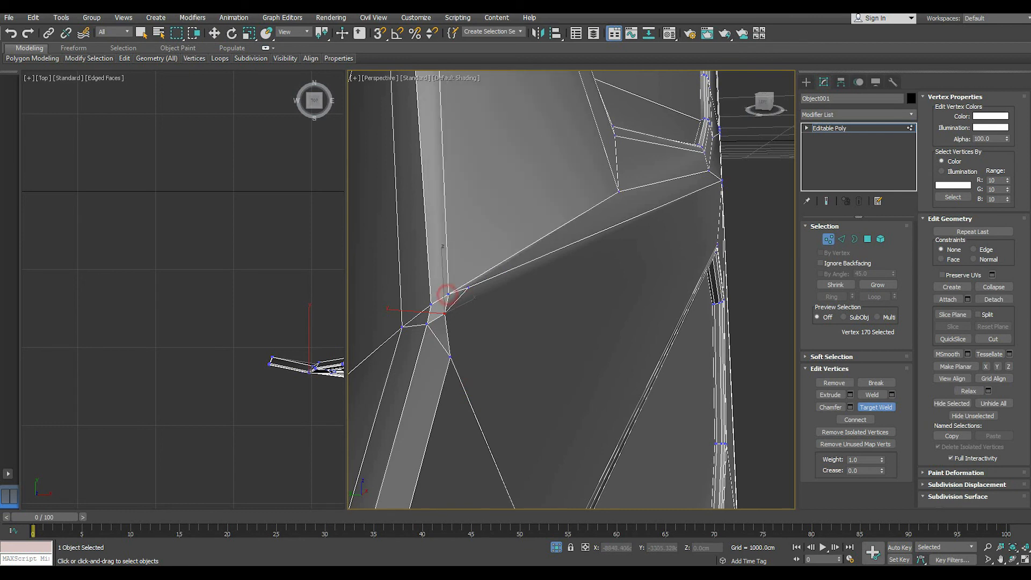
click(469, 288)
click(447, 313)
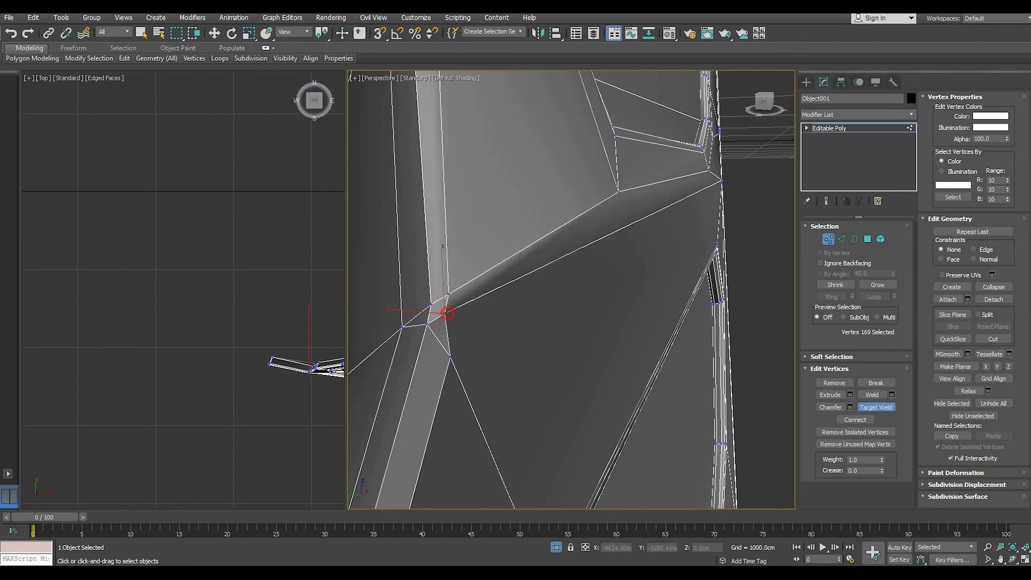
click(450, 358)
click(445, 313)
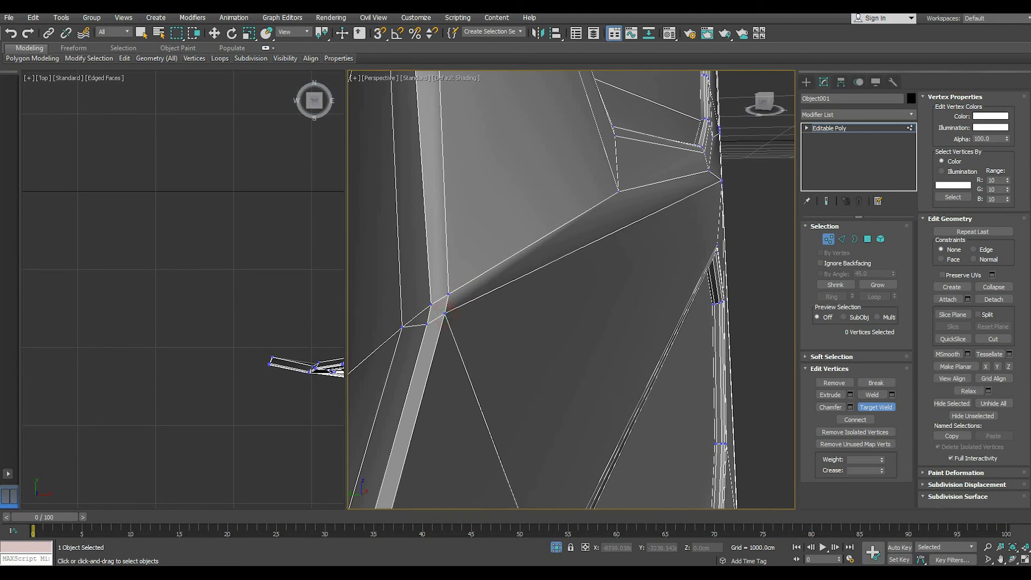
Target weld the two upper border vertices at the front corner onto the ones directly below, then end welding
click(448, 294)
click(445, 314)
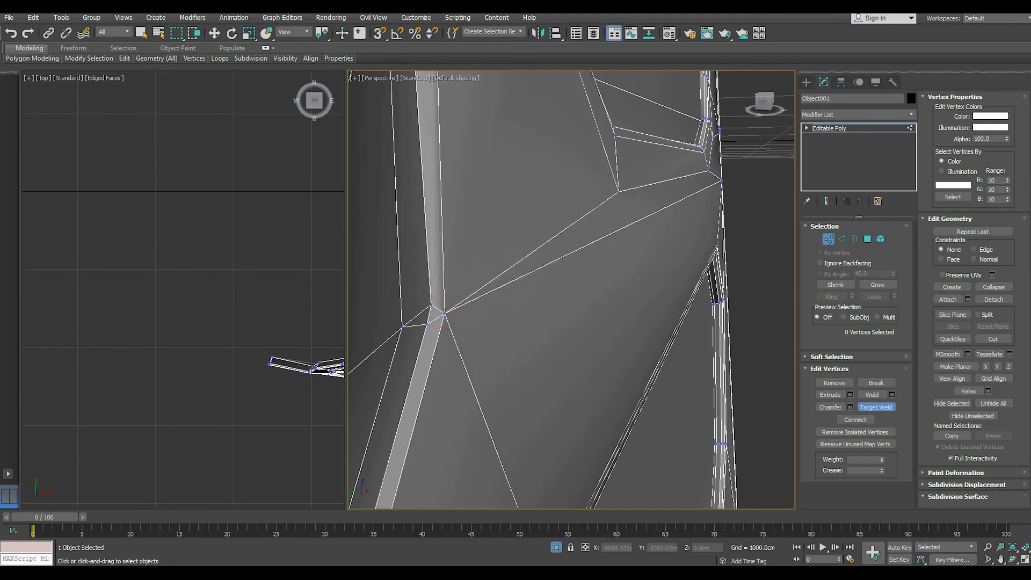
click(429, 305)
click(427, 323)
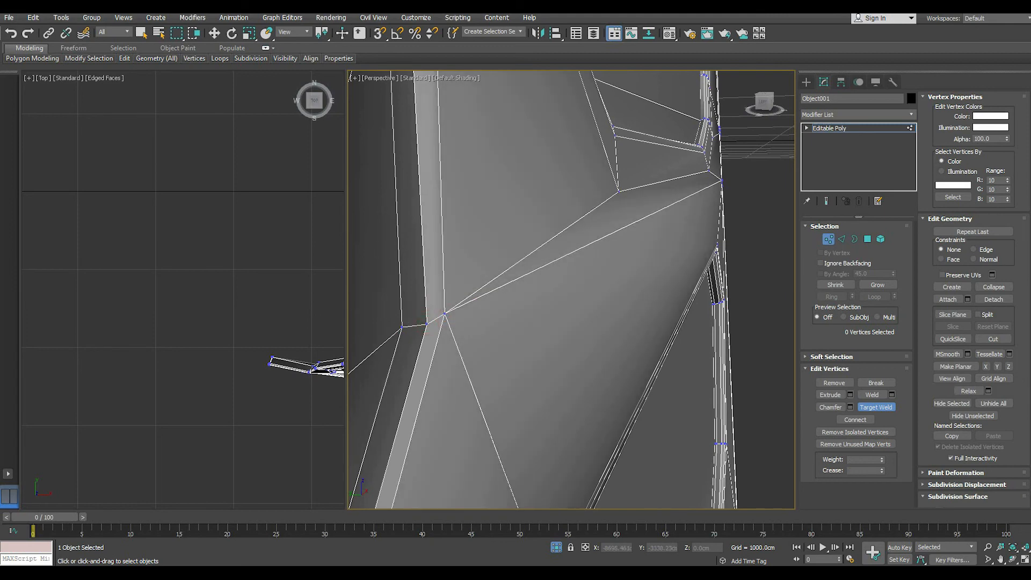
scroll(428, 322, down, 4)
right_click(435, 306)
Connect the rear window's lower front corner vertex to the crease vertex at the door gap
alt+middle_drag(435, 306, 354, 309)
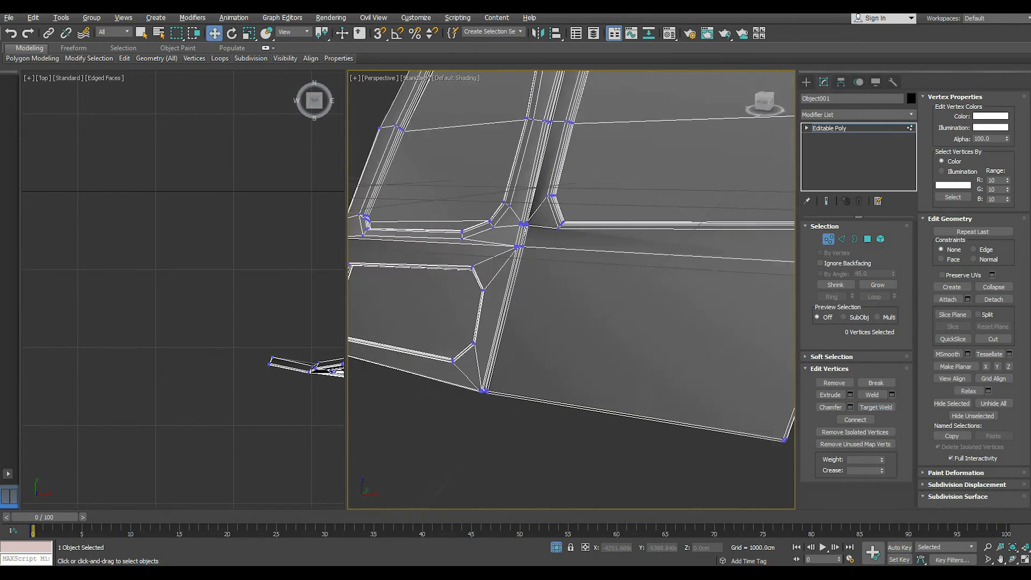
alt+middle_drag(483, 306, 397, 338)
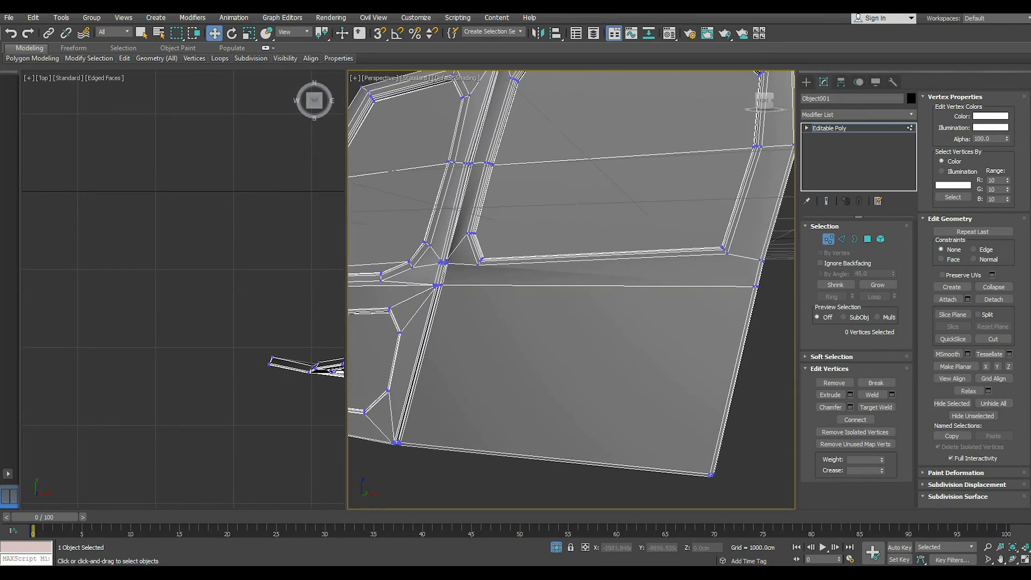
scroll(470, 270, up, 4)
click(488, 256)
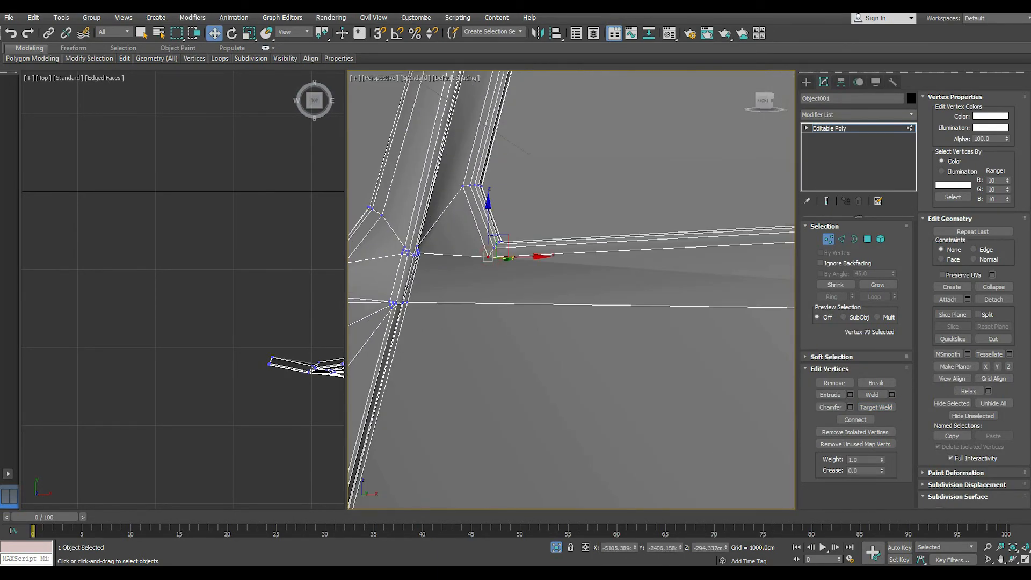
ctrl+click(406, 303)
click(854, 419)
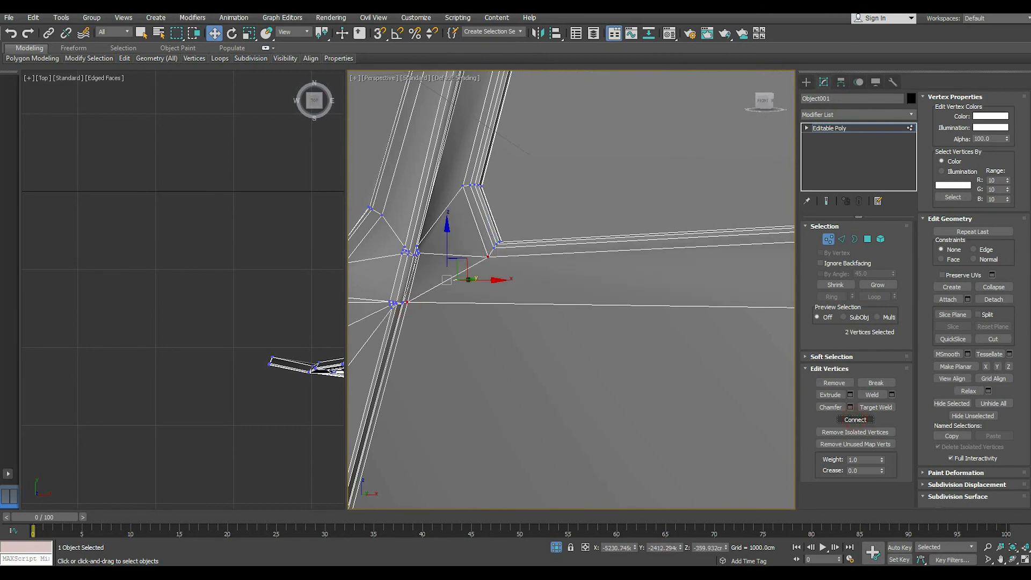
Leave vertex editing, turn NURMS smoothing back on, and deselect the doors to check both panels
scroll(441, 255, down, 5)
alt+middle_drag(441, 255, 394, 272)
middle_drag(395, 271, 550, 306)
scroll(439, 317, down, 3)
middle_drag(551, 306, 636, 289)
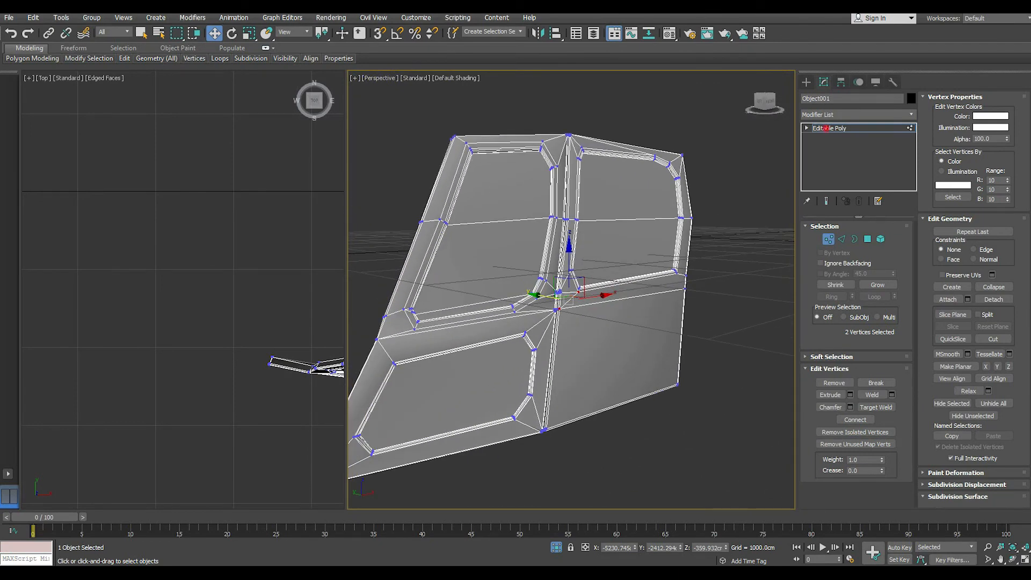
click(825, 128)
mouse_move(124, 58)
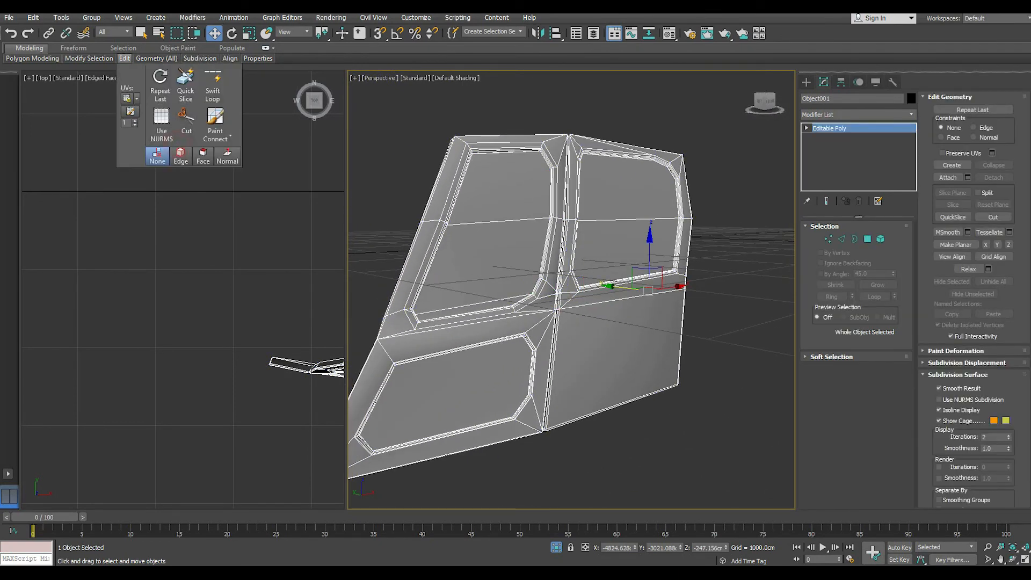
click(161, 123)
scroll(555, 371, down, 3)
click(588, 435)
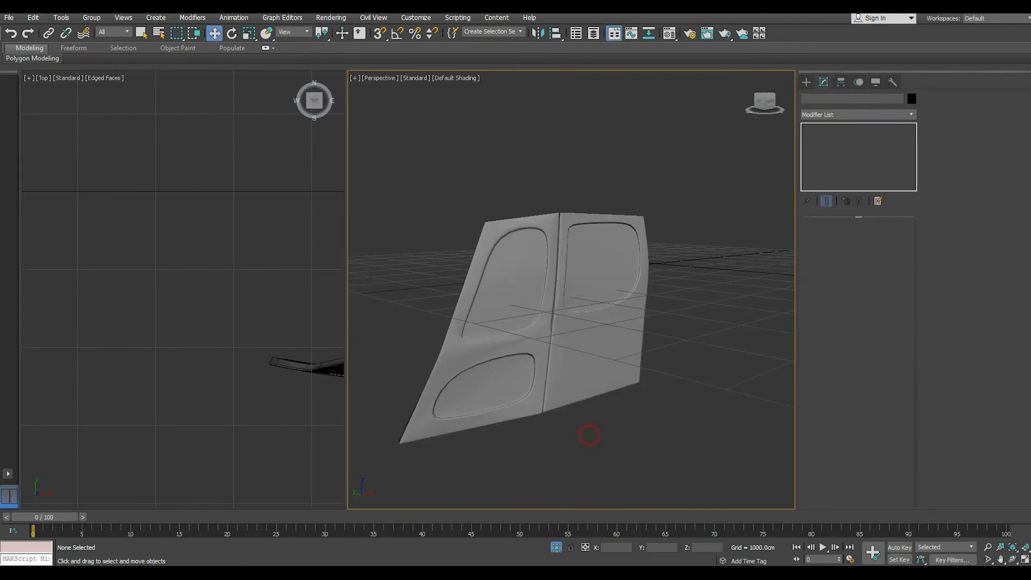
alt+middle_drag(644, 386, 574, 395)
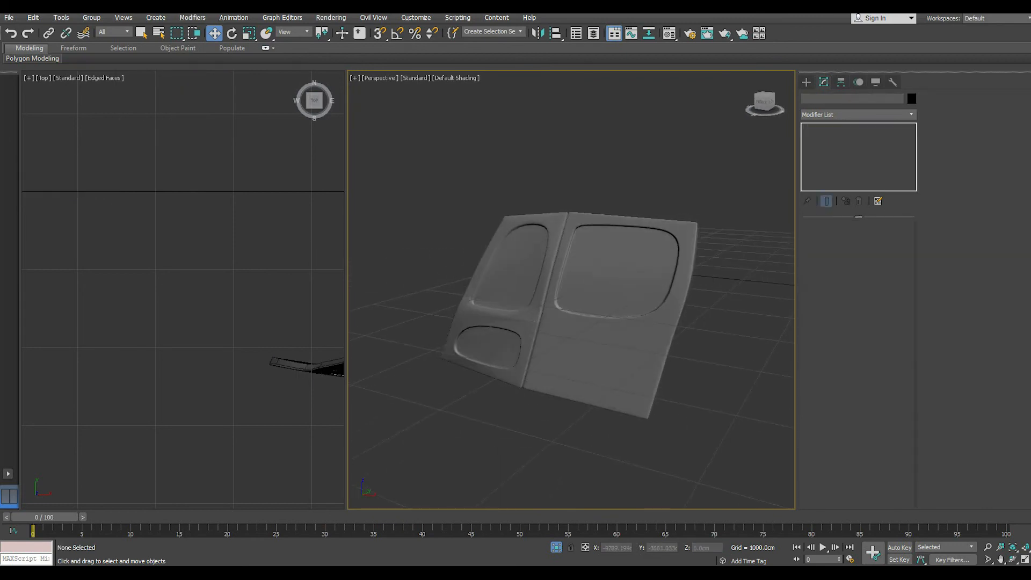
Reselect the doors, return to vertex editing where the front door's crease meets the gap, and turn off NURMS smoothing
scroll(512, 308, up, 5)
click(577, 356)
scroll(577, 356, up, 3)
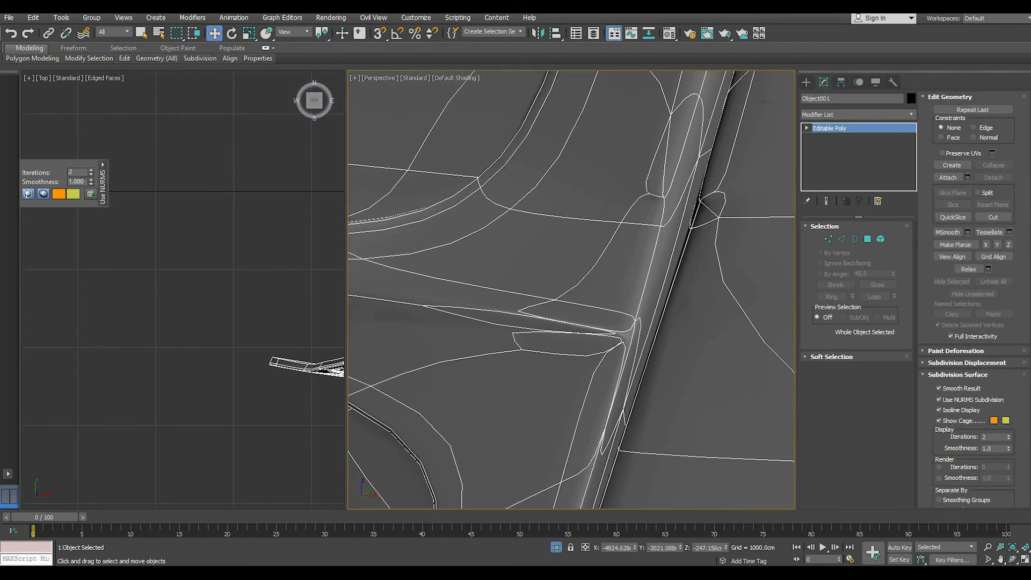
click(826, 238)
mouse_move(124, 58)
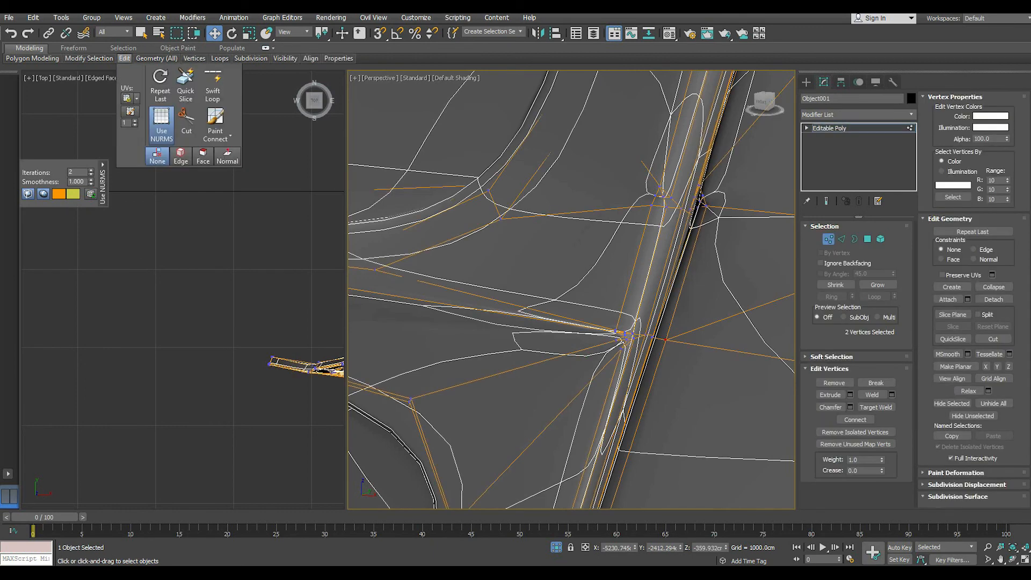
click(156, 122)
scroll(639, 327, up, 3)
Target weld the two outlying upper crease vertices onto the upper border vertex beside the door gap
right_click(651, 320)
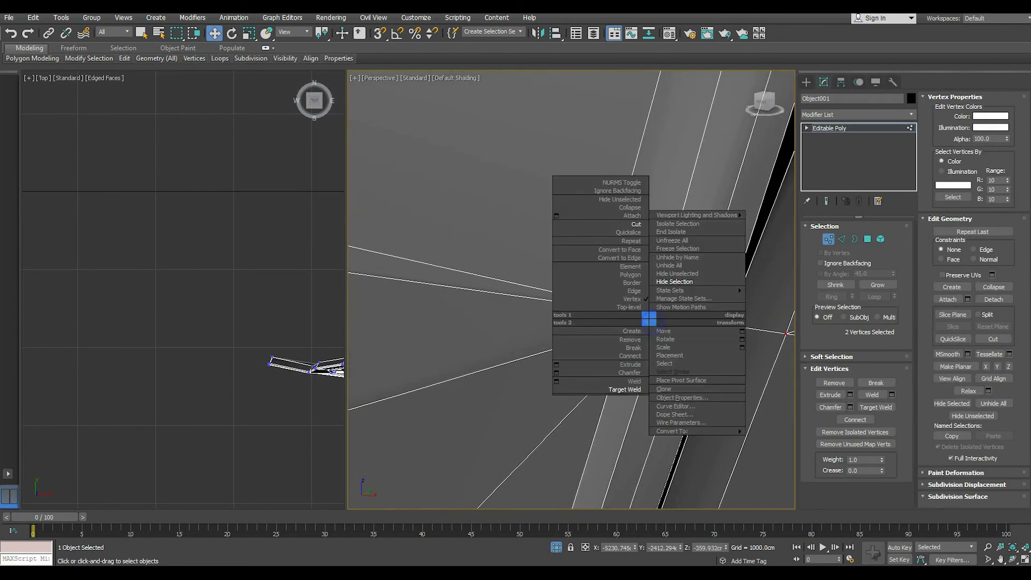
click(631, 391)
click(597, 302)
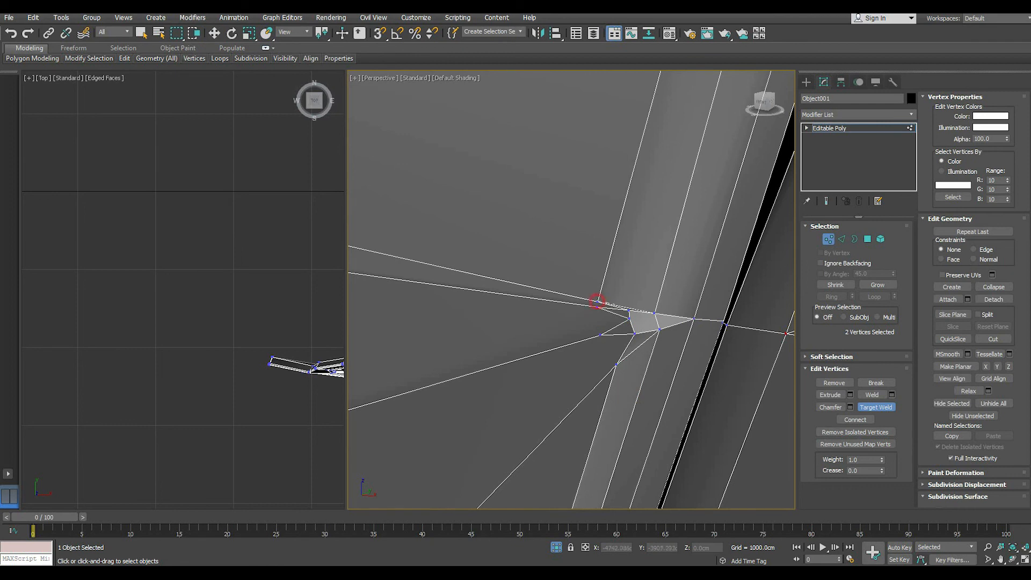
click(629, 311)
click(598, 306)
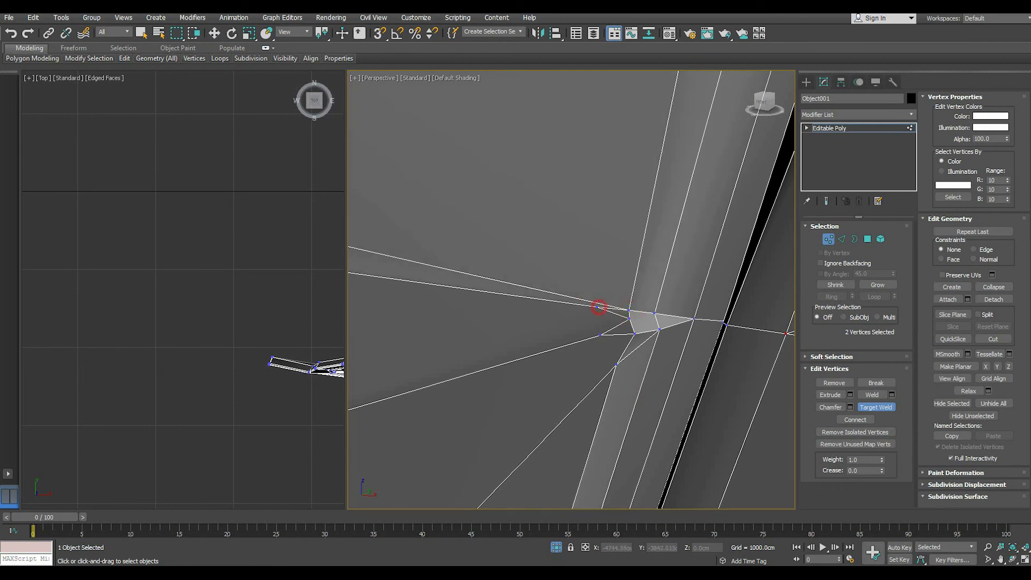
click(627, 311)
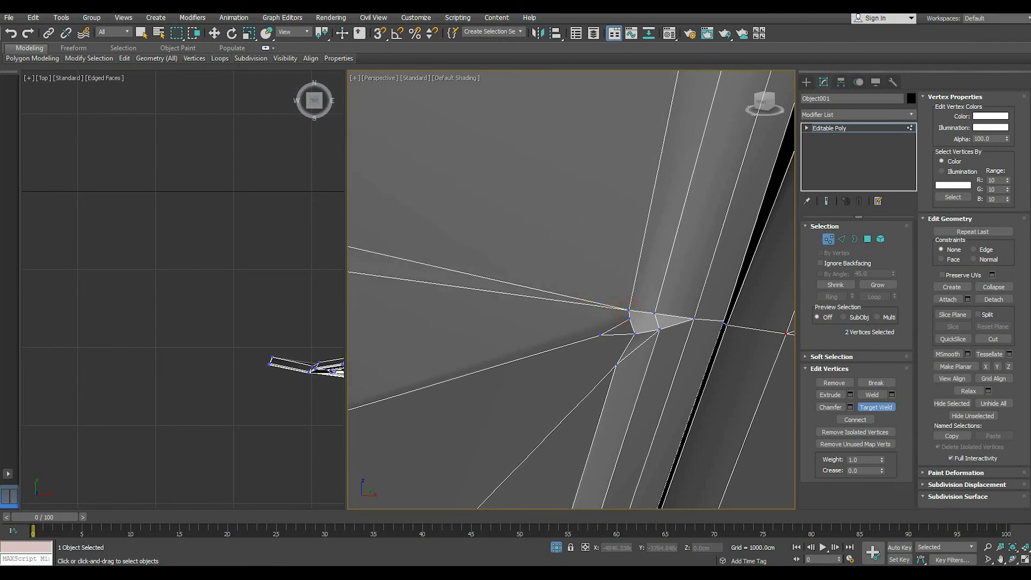
Target weld the lower crease vertices and the upper border vertex onto the single lower border vertex beside the gap
click(599, 334)
click(635, 334)
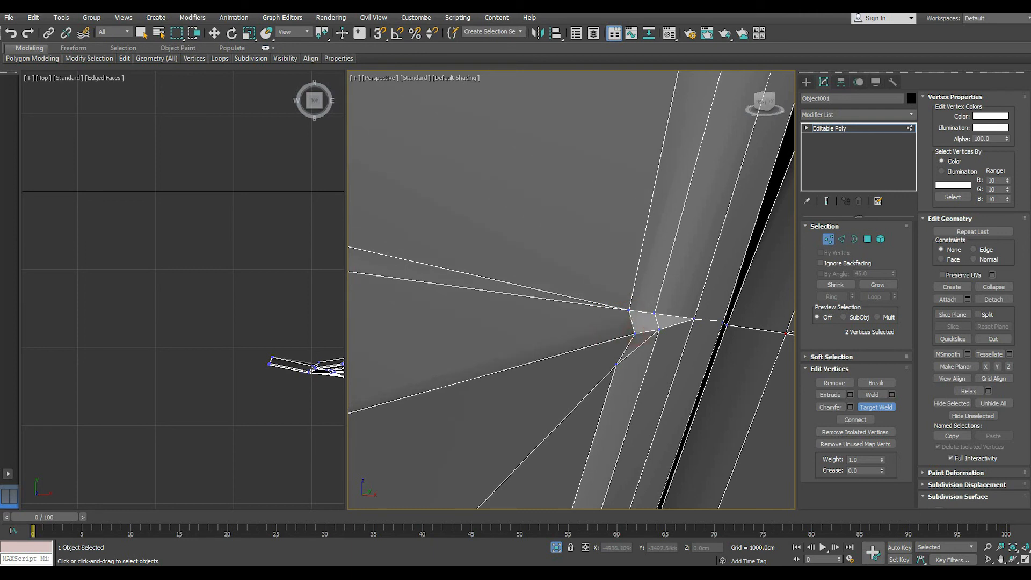
click(617, 364)
click(634, 334)
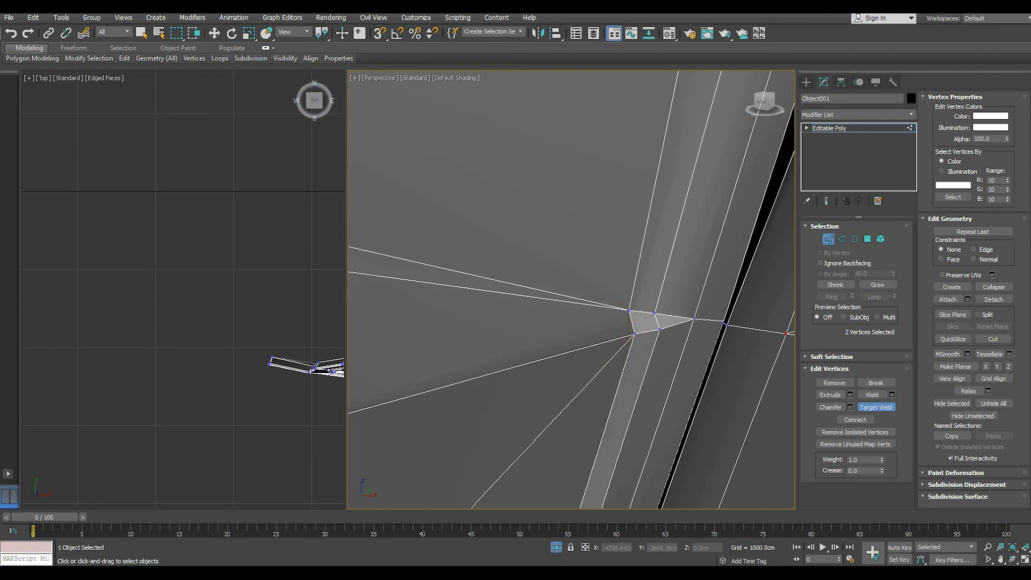
click(629, 310)
click(634, 333)
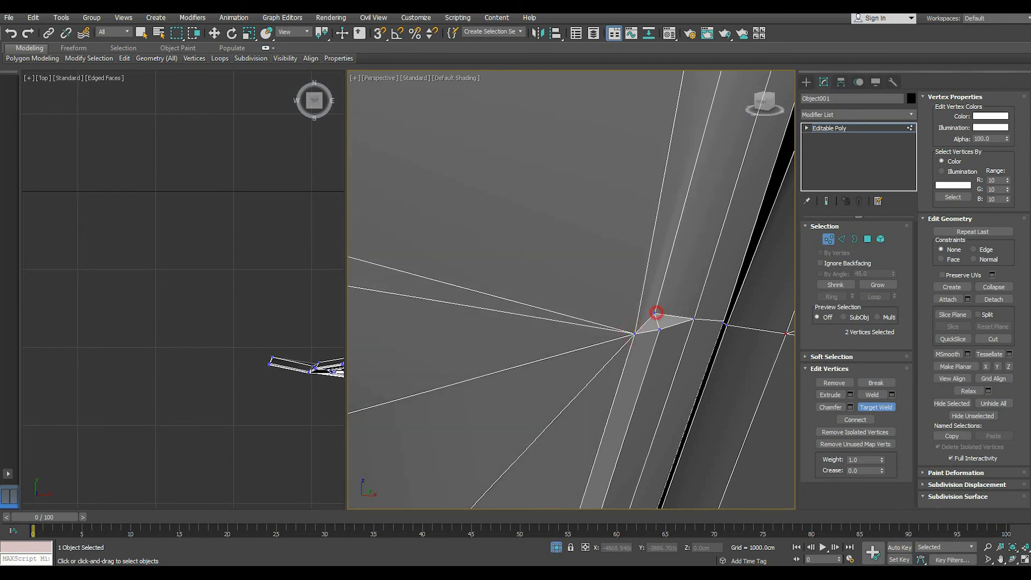
Target weld the remaining crease vertex onto the border vertex beside the door gap, and save the scene
click(659, 330)
scroll(649, 316, down, 4)
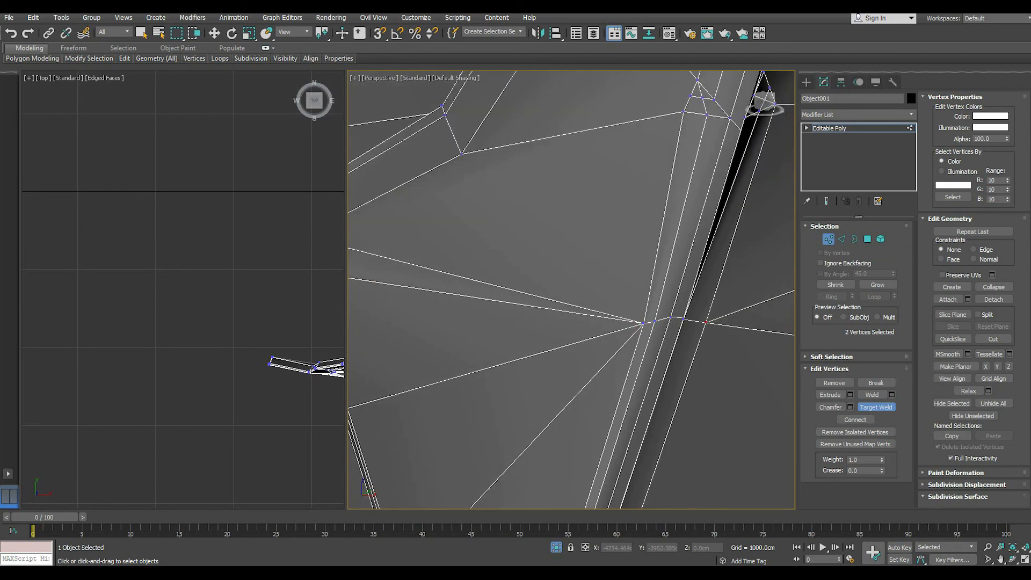
click(9, 18)
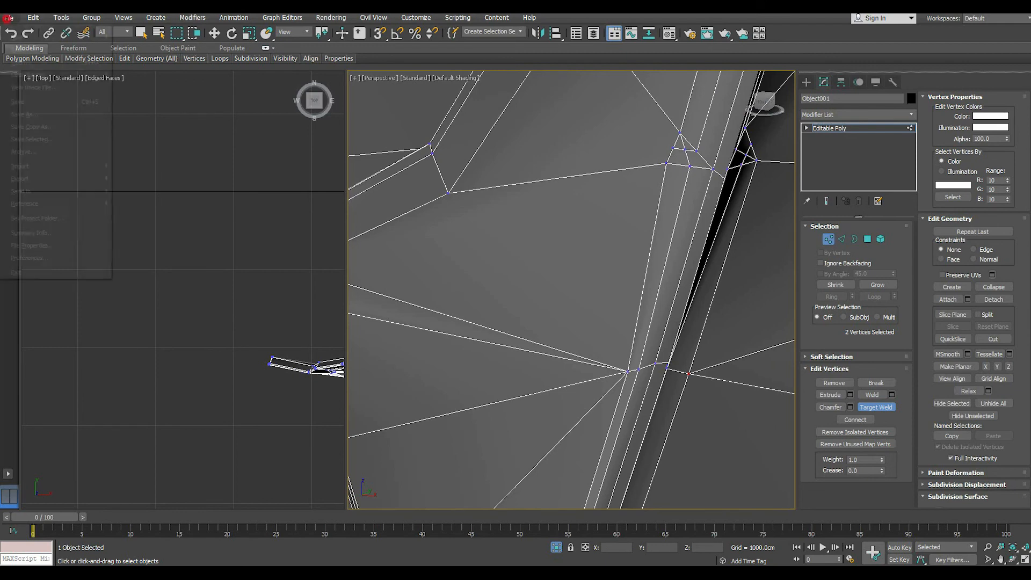
click(43, 123)
key(Return)
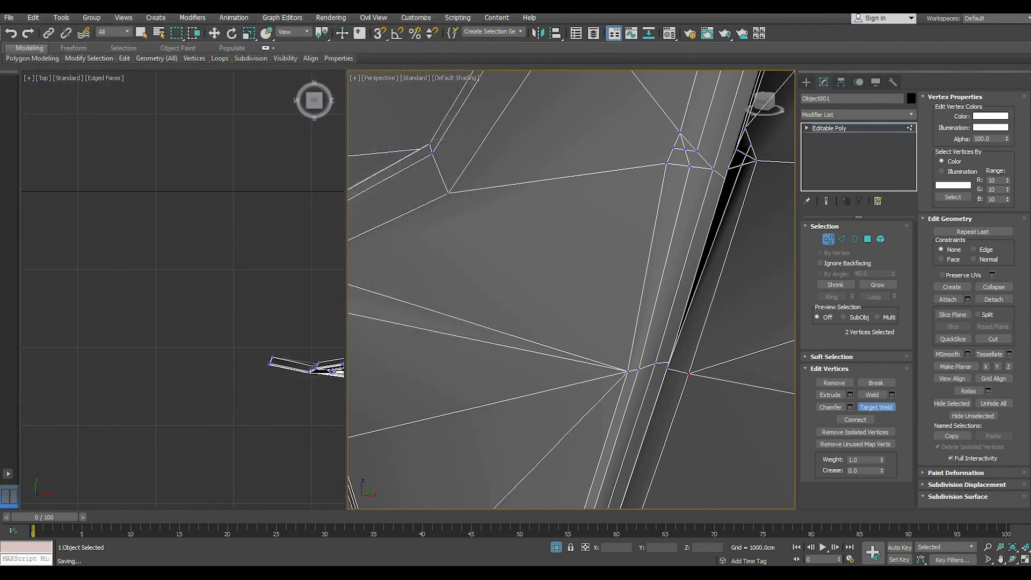
click(9, 17)
click(32, 101)
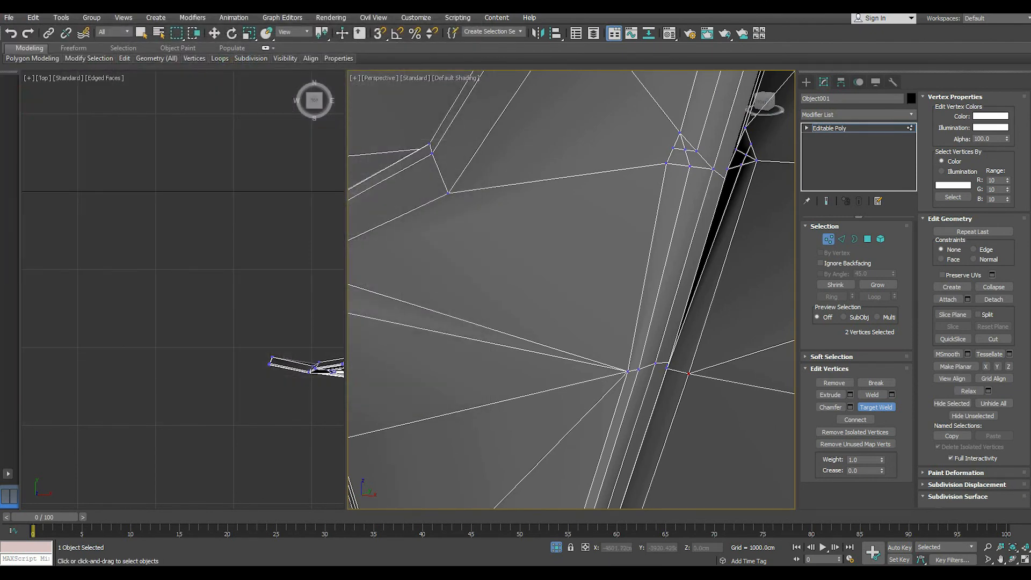
Target weld the stray vertices below the front door's window corner onto the two border vertices beside the gap
middle_drag(633, 226, 568, 323)
scroll(686, 238, up, 3)
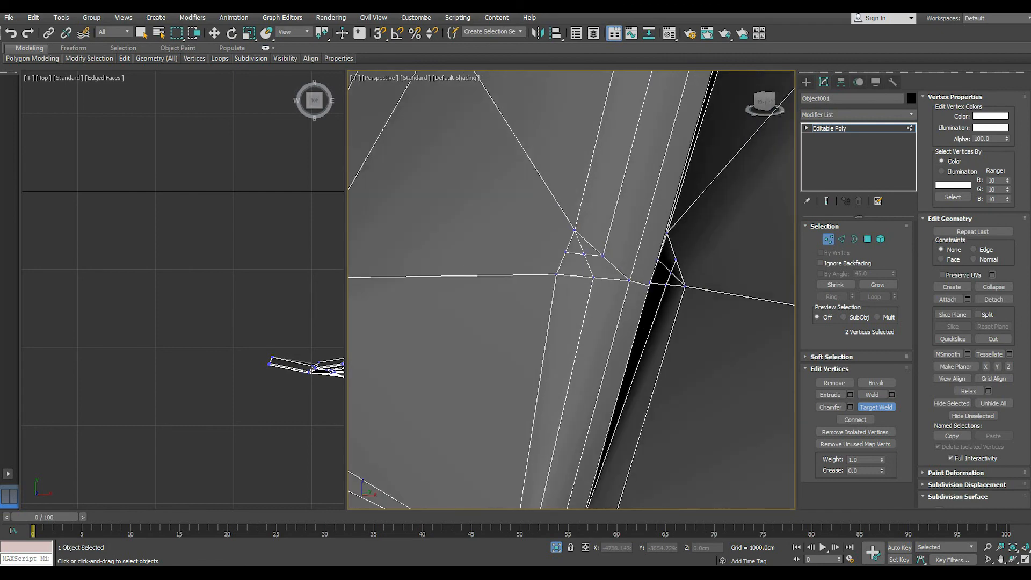
click(565, 251)
click(556, 274)
click(555, 274)
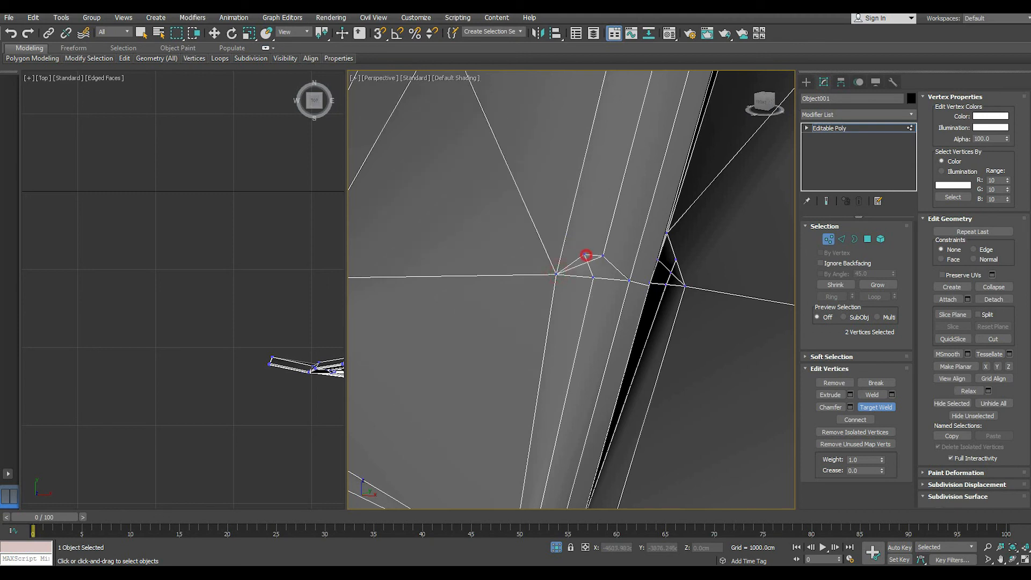
click(593, 275)
click(602, 259)
click(593, 277)
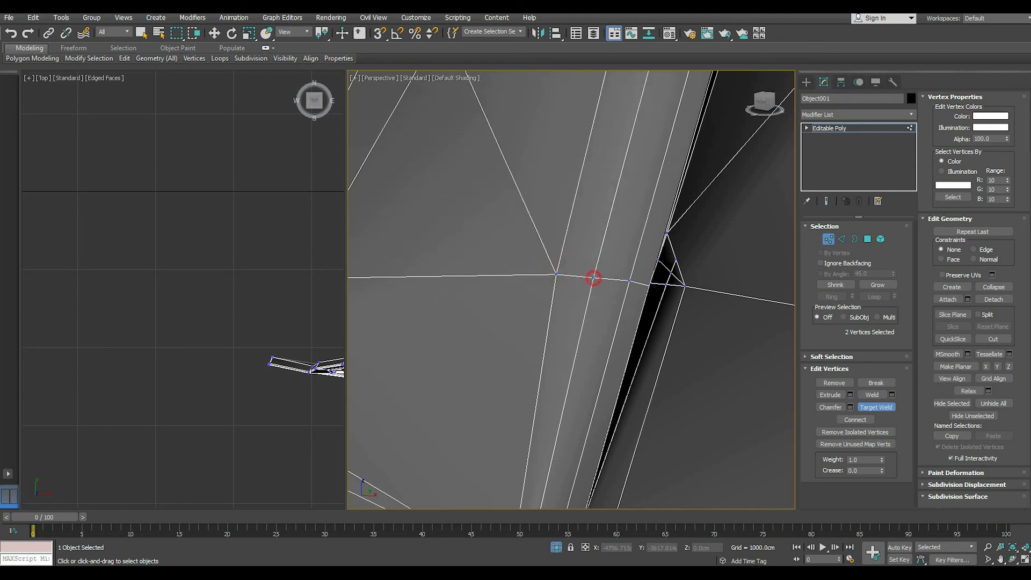
End target welding and nudge the front door's outer welded vertex slightly along X toward the gap
right_click(607, 290)
click(556, 274)
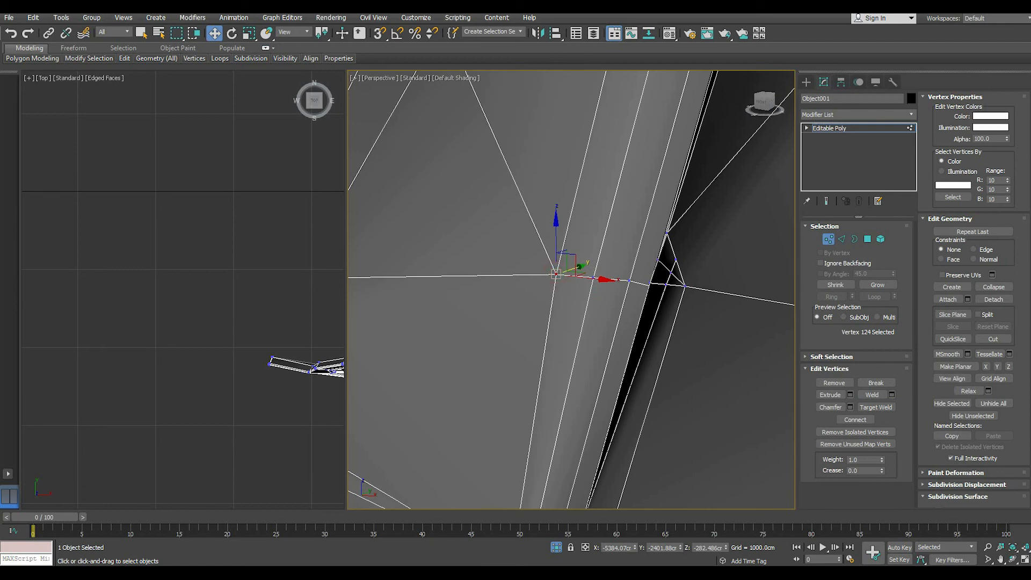
drag(597, 280, 608, 281)
scroll(607, 282, down, 5)
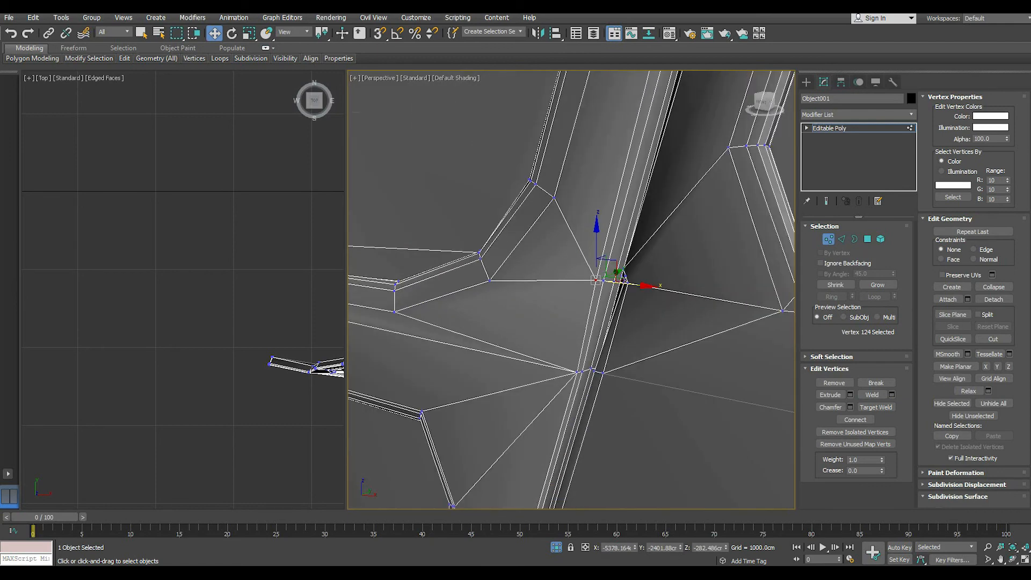
Target weld the two outer stray vertices on the rear door's side of the gap onto the border vertex below
click(629, 285)
alt+middle_drag(629, 284, 666, 283)
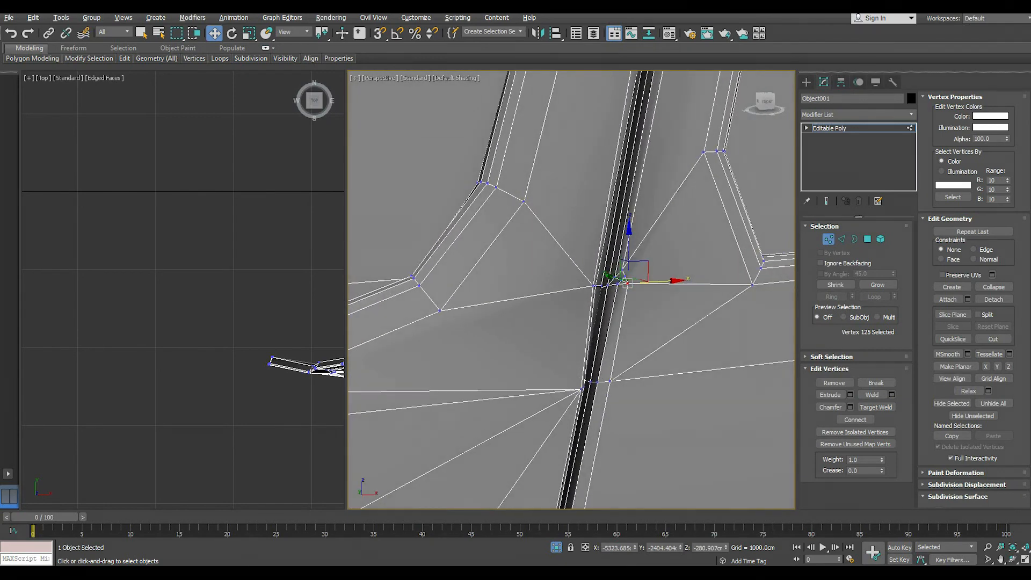
scroll(619, 276, up, 5)
right_click(668, 271)
click(644, 333)
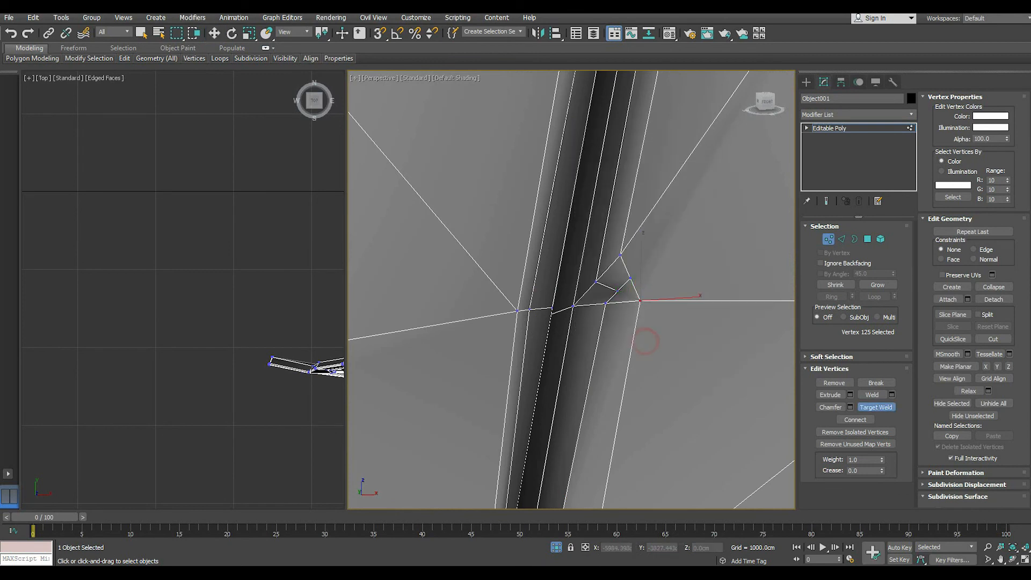
click(621, 255)
click(631, 278)
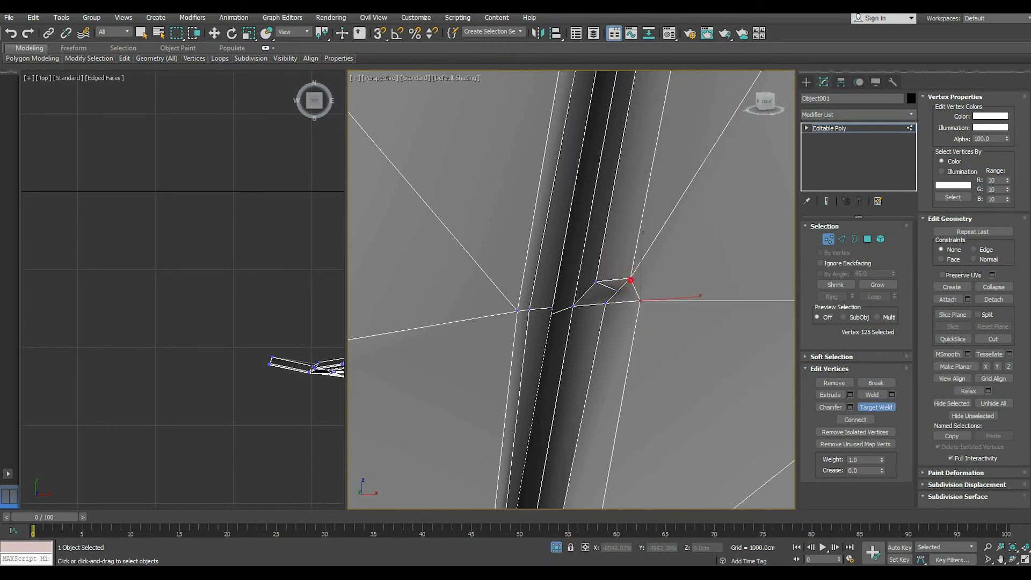
click(640, 301)
Target weld the inner stray vertices on the rear door's side onto the neighbouring border vertex beside the gap
click(617, 291)
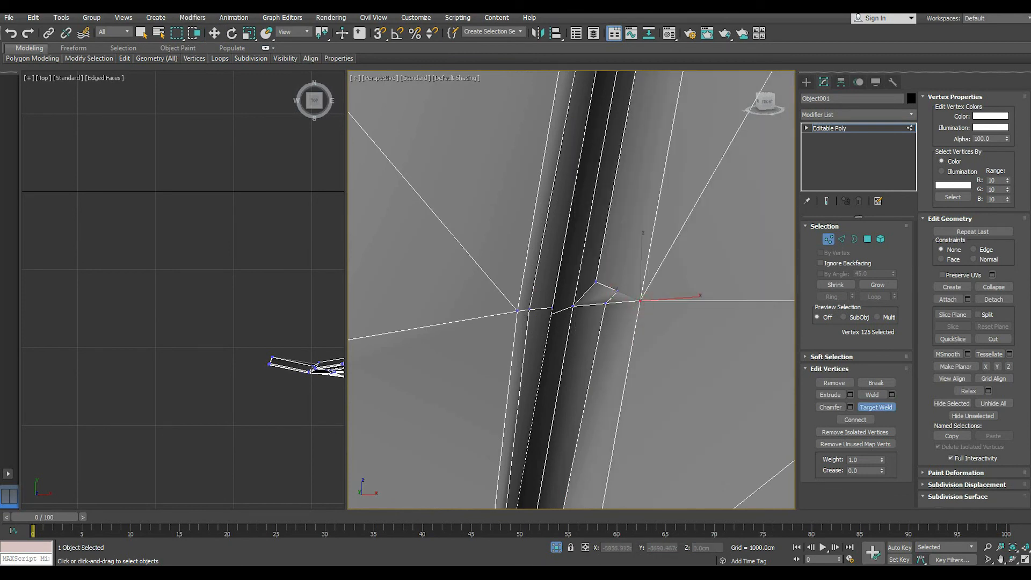
click(606, 304)
click(617, 289)
click(606, 303)
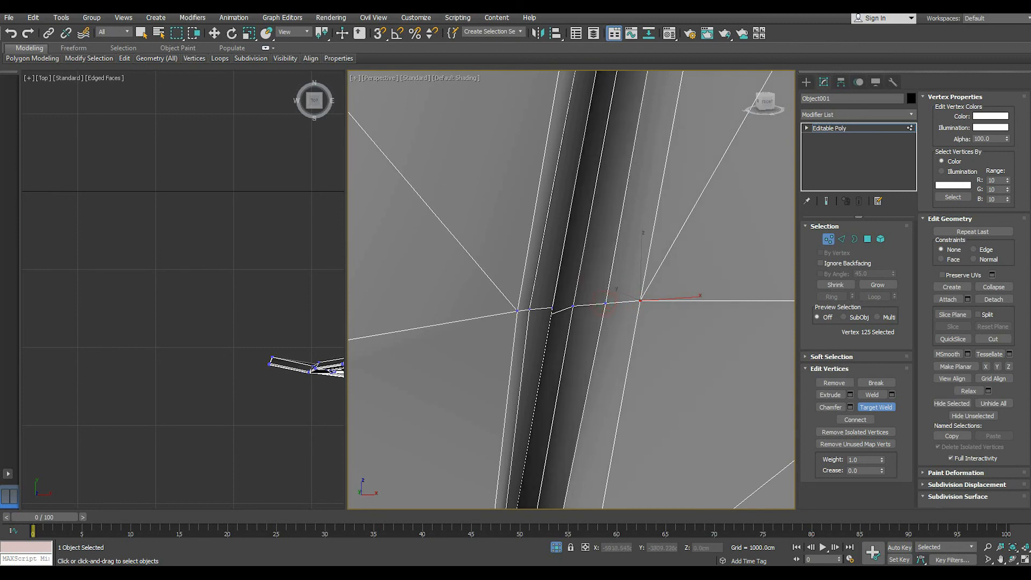
scroll(532, 295, down, 10)
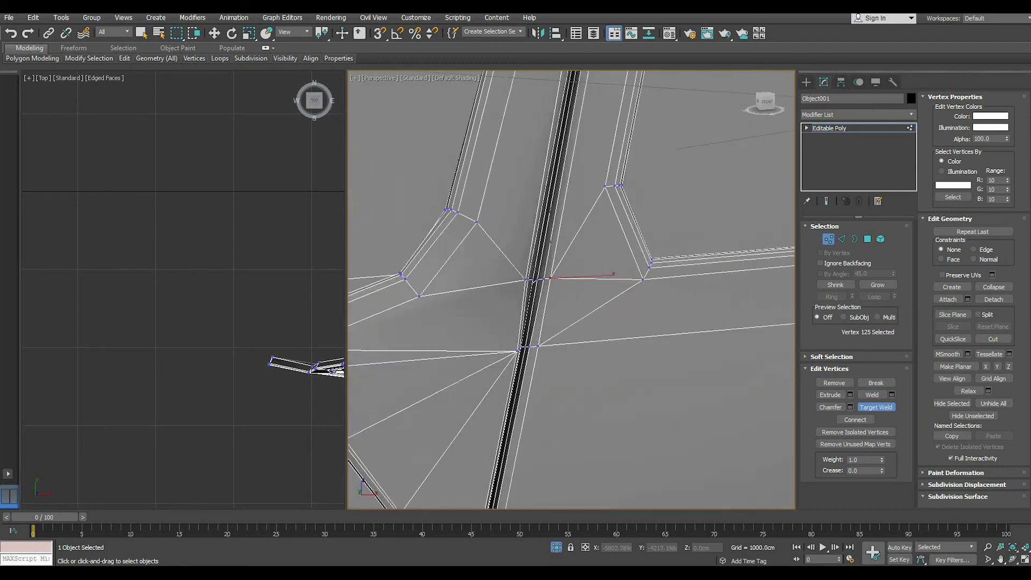
Examine the clustered corner vertices where the door gap meets the doors' upper edge, selecting individual ones to inspect
scroll(553, 160, up, 10)
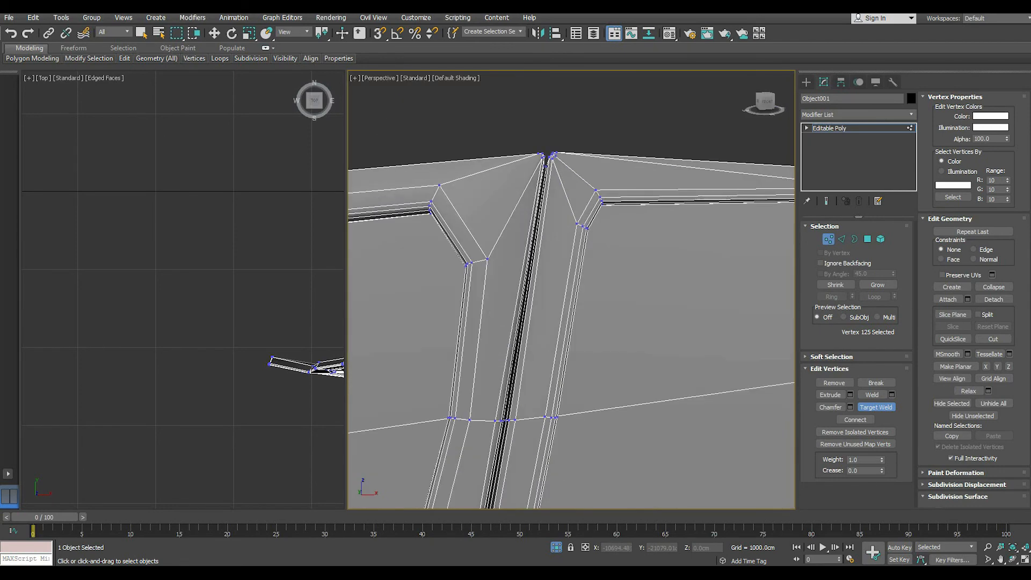
middle_drag(553, 160, 588, 328)
key(w)
click(566, 304)
click(566, 306)
scroll(547, 322, down, 3)
scroll(548, 322, up, 5)
click(592, 346)
click(585, 312)
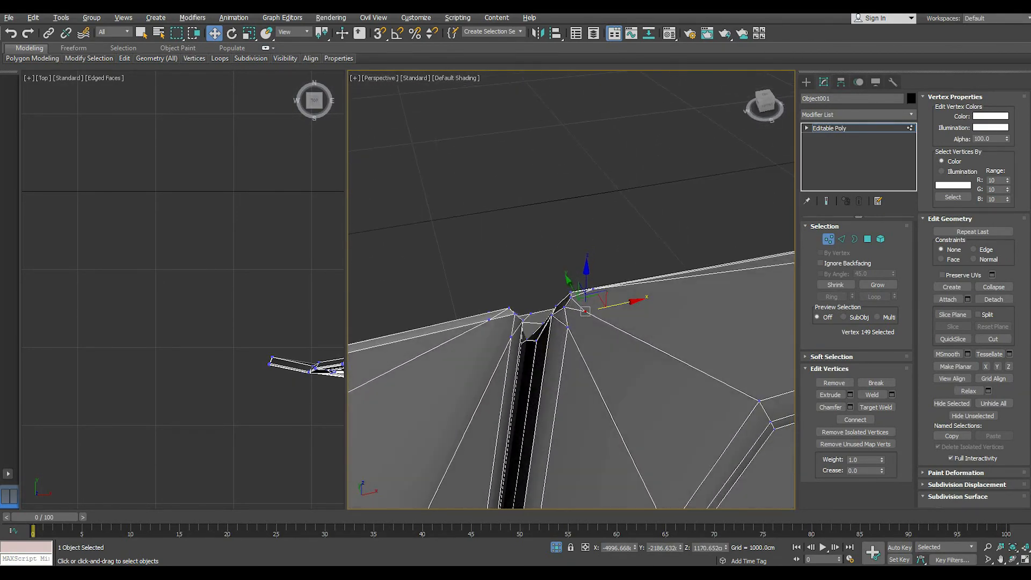
Examine the doors' upper edge and outer corners from several angles for stray vertices
scroll(529, 276, down, 6)
alt+middle_drag(529, 277, 470, 242)
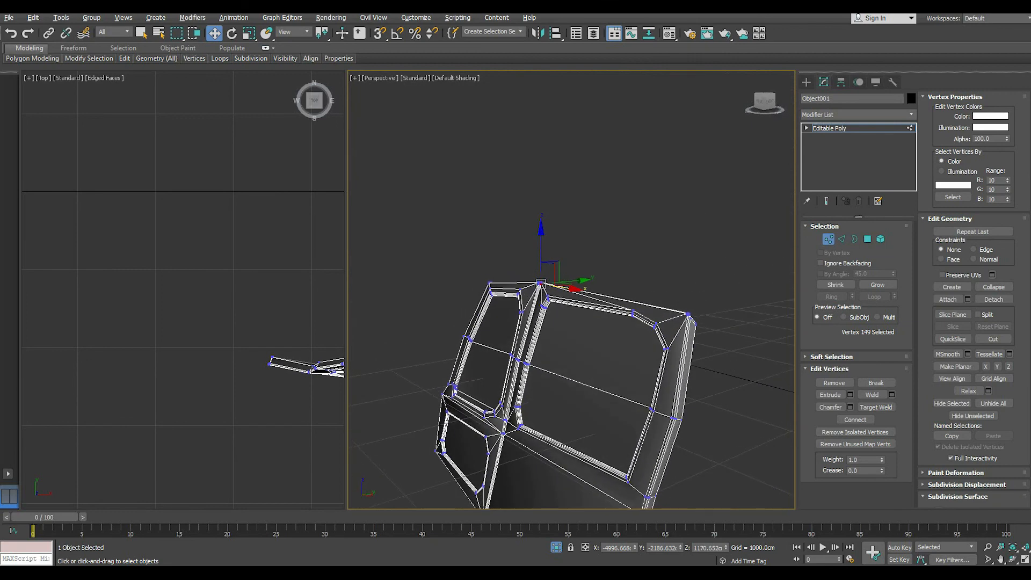
scroll(647, 408, up, 4)
scroll(647, 402, down, 6)
alt+middle_drag(647, 403, 636, 376)
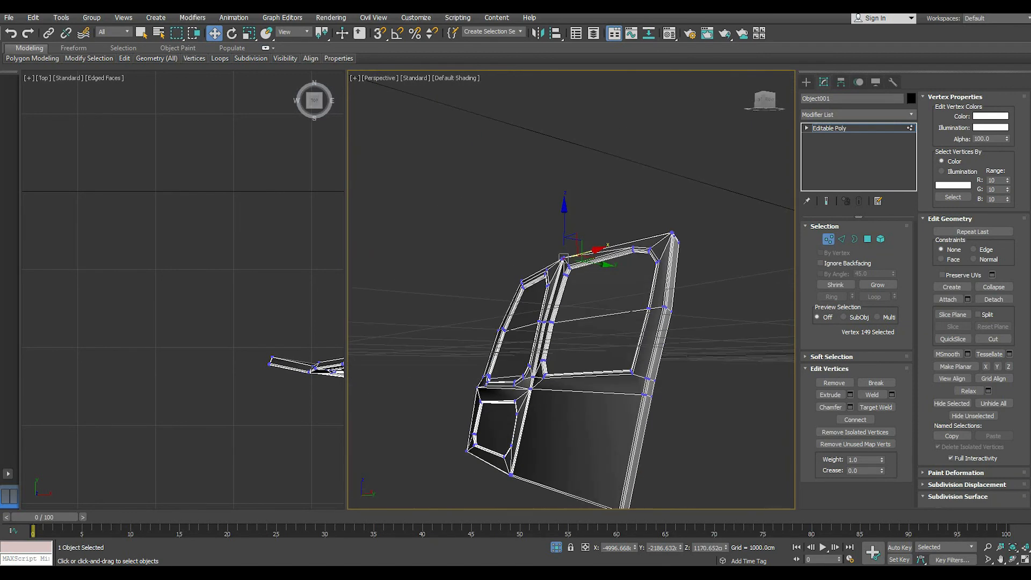
scroll(637, 375, up, 3)
scroll(606, 279, down, 3)
alt+middle_drag(607, 279, 631, 306)
scroll(621, 372, up, 3)
scroll(663, 394, down, 7)
Examine the front door's lower outer corner vertices and the doors' side profile
scroll(644, 344, up, 6)
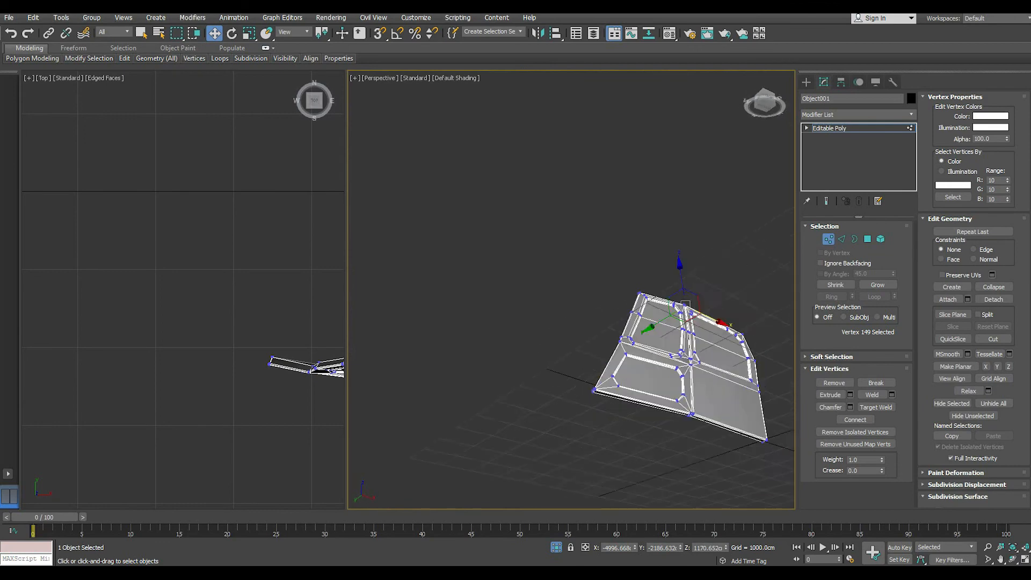
scroll(582, 407, up, 3)
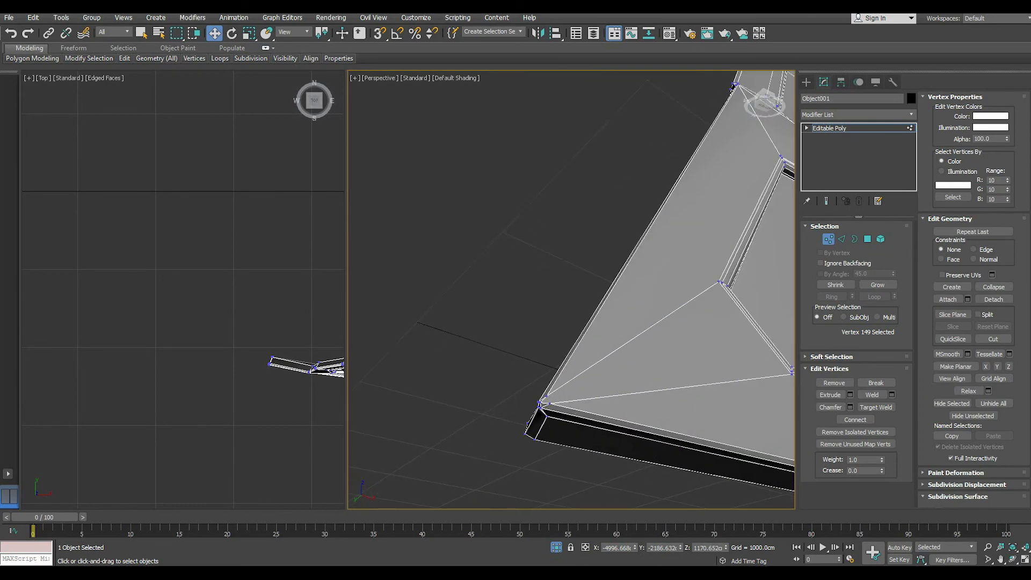
scroll(555, 403, up, 3)
click(547, 404)
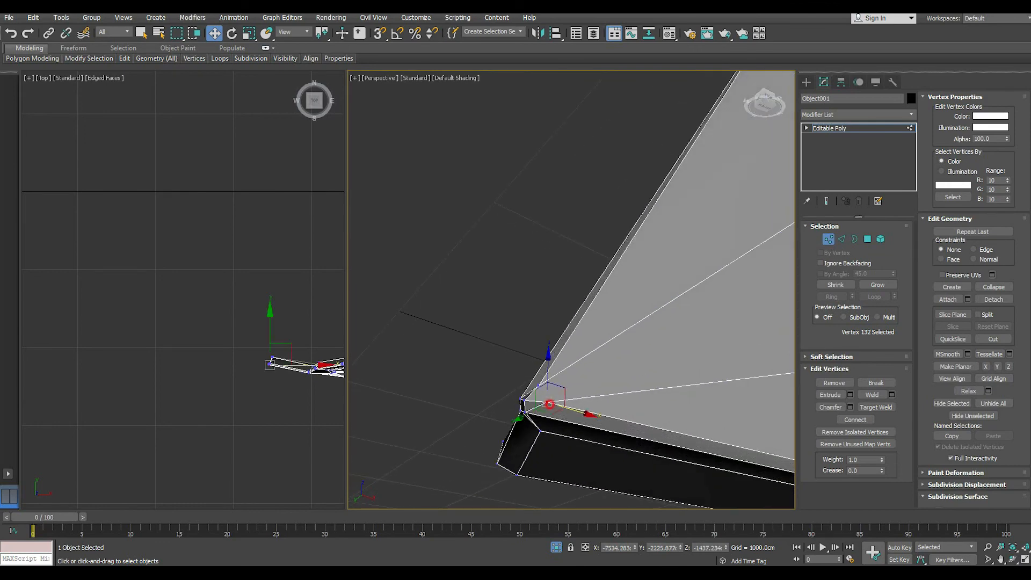
alt+middle_drag(550, 403, 507, 468)
scroll(532, 450, down, 8)
scroll(567, 328, up, 5)
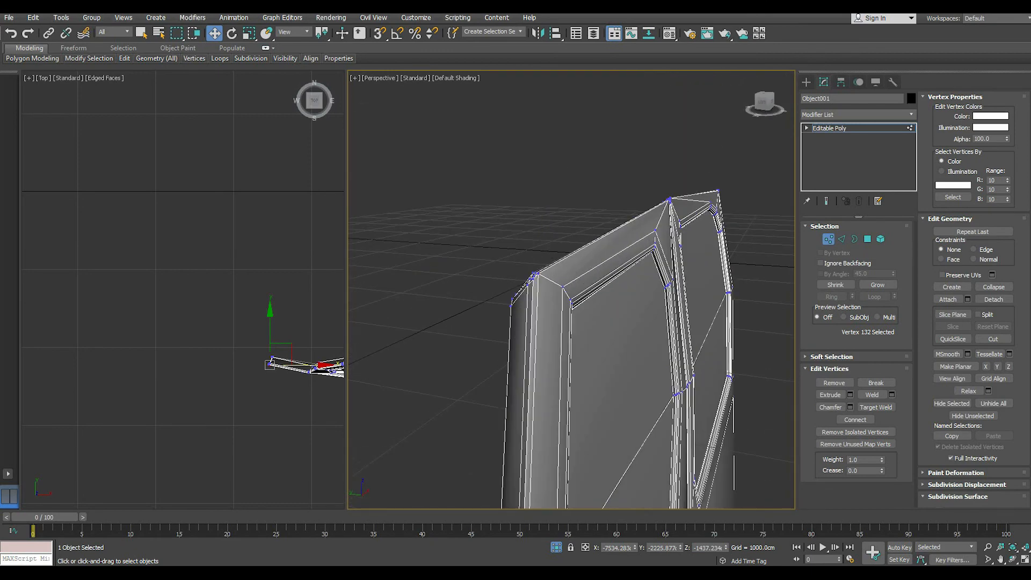
alt+middle_drag(567, 327, 599, 346)
scroll(599, 346, down, 6)
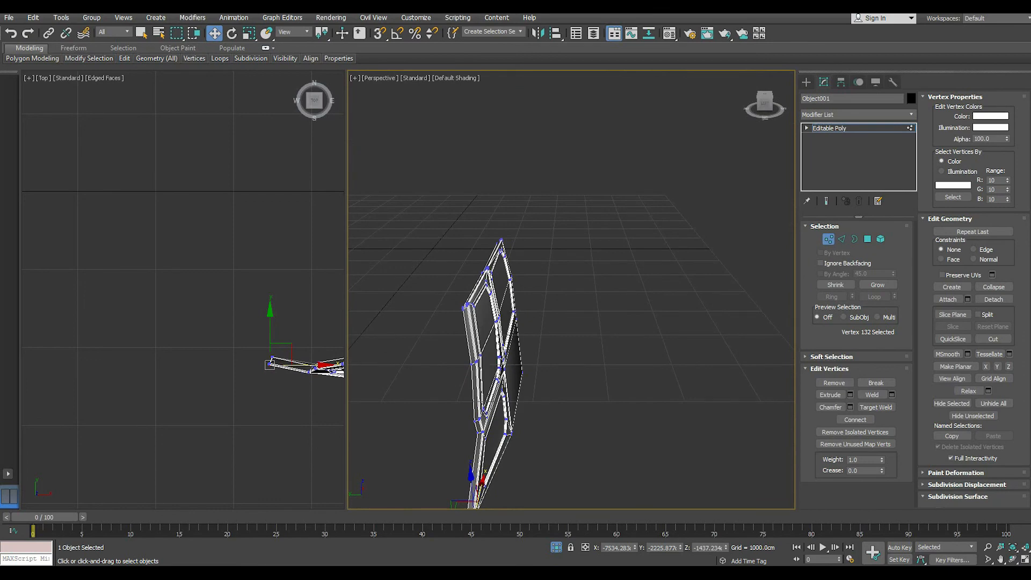
Leave vertex editing, bring back the whole helicopter, select the fuselage body, and cancel the detach prompt
key(1)
scroll(571, 344, down, 3)
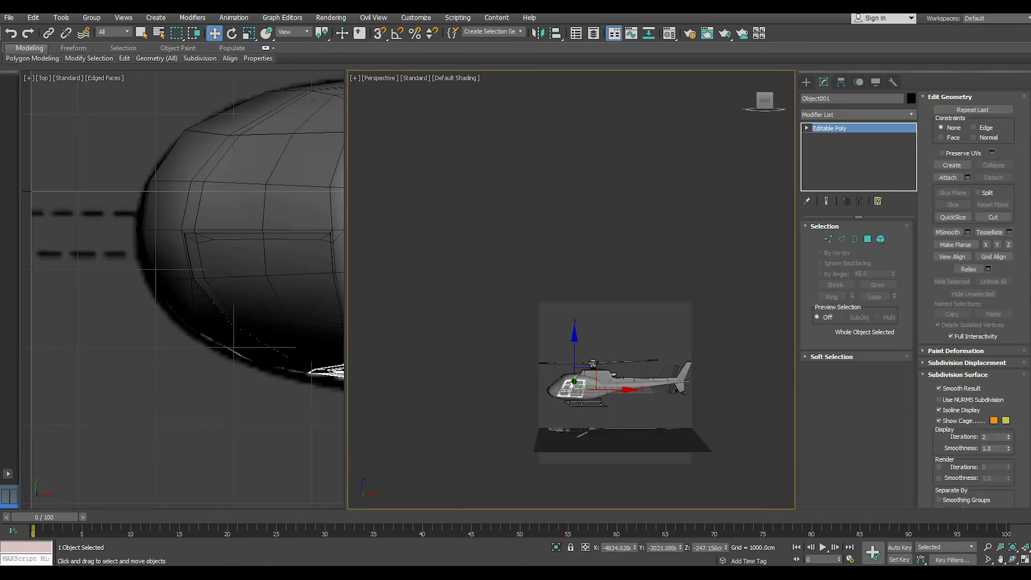
scroll(617, 416, up, 4)
click(653, 415)
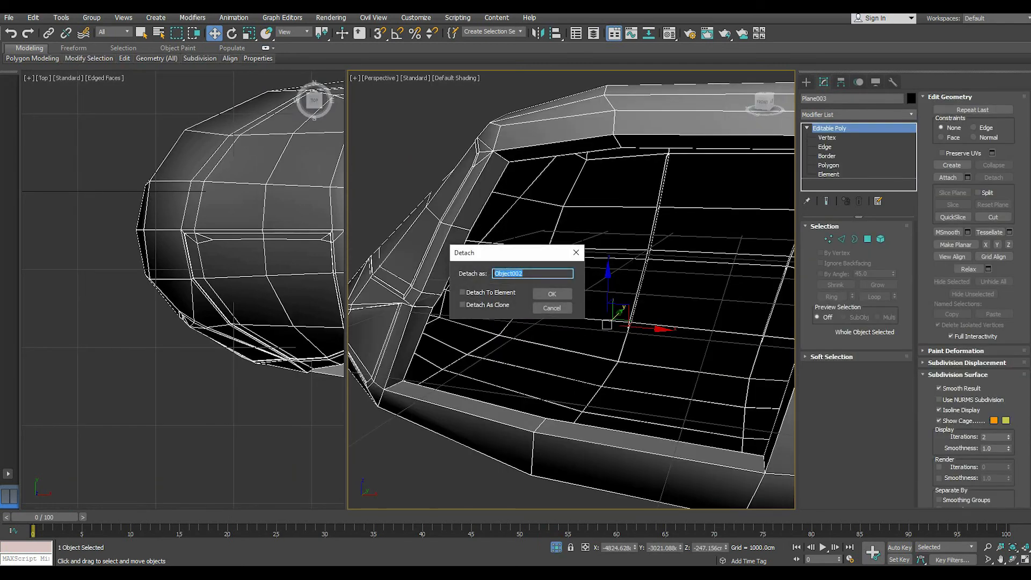
click(536, 305)
Chamfer the edges around the fuselage's door opening by 44.215 cm with 2 connect edge segments
click(841, 240)
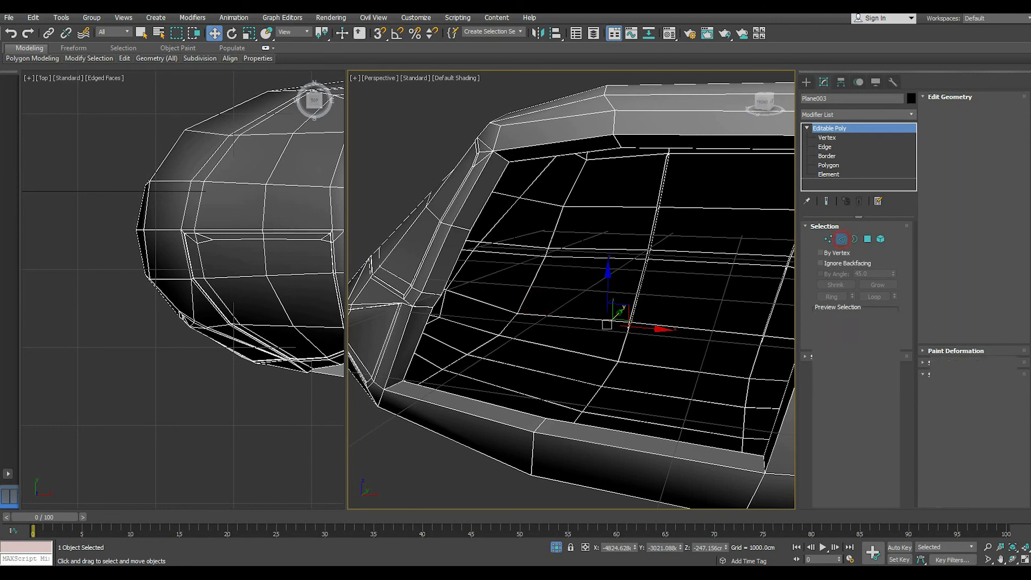
scroll(377, 390, up, 4)
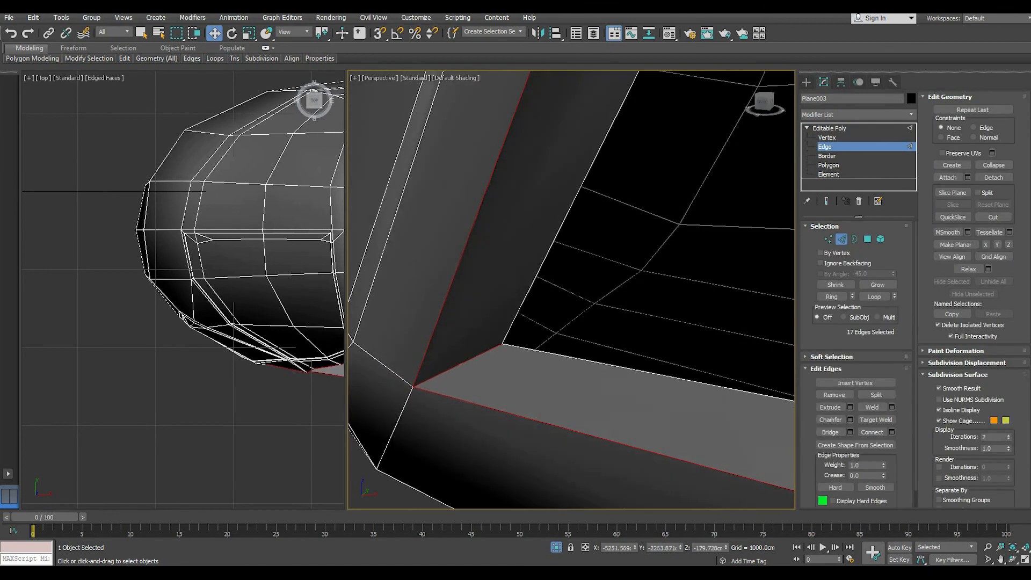
click(850, 419)
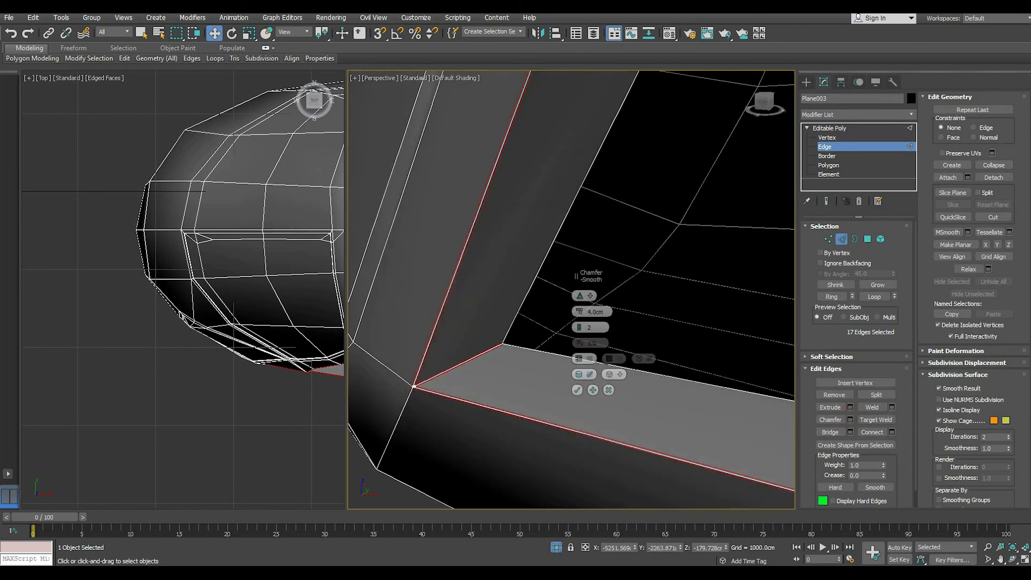
mouse_move(578, 311)
mouse_down()
mouse_move(579, 290)
mouse_move(578, 322)
mouse_up()
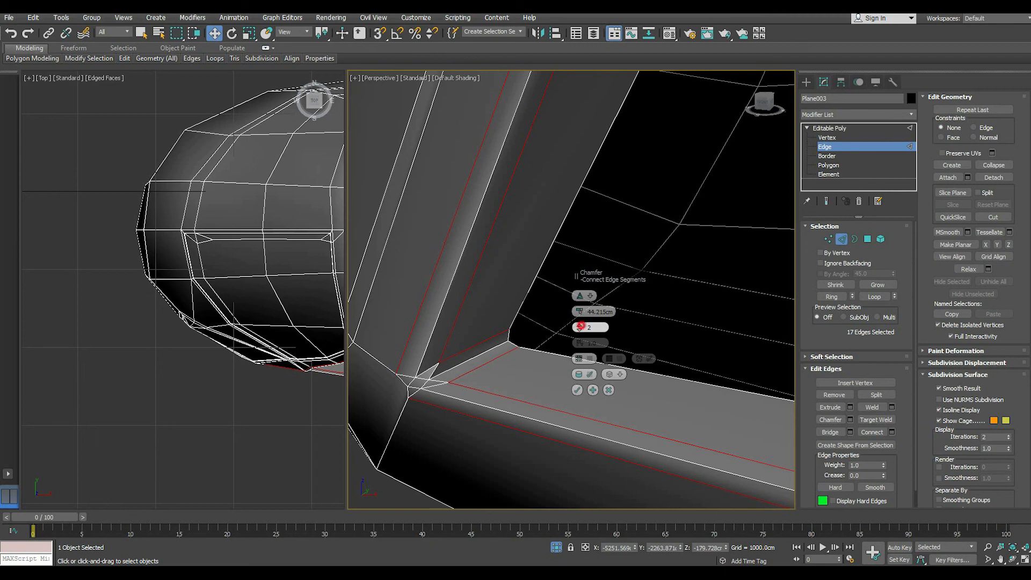
drag(580, 327, 579, 327)
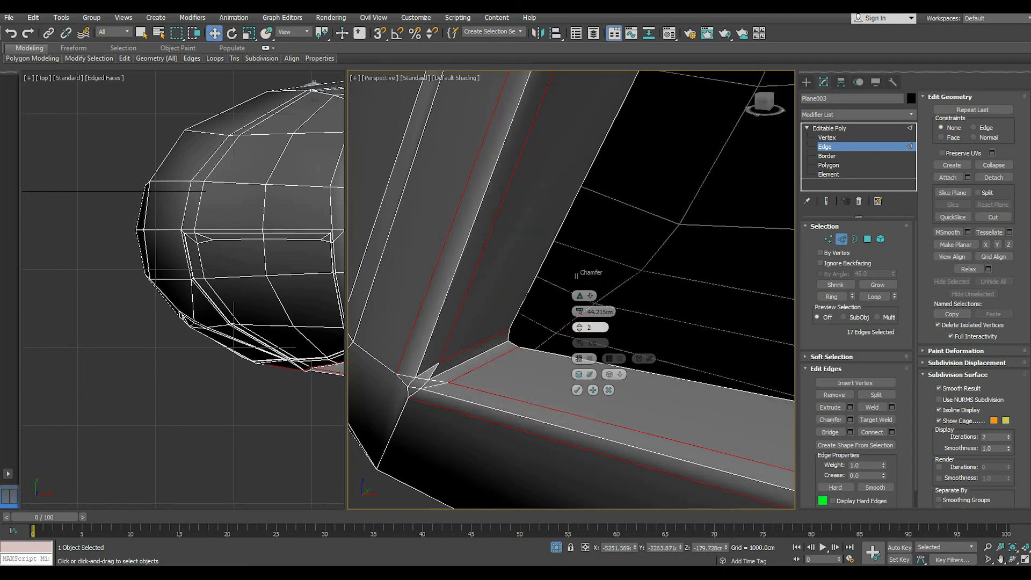
click(577, 390)
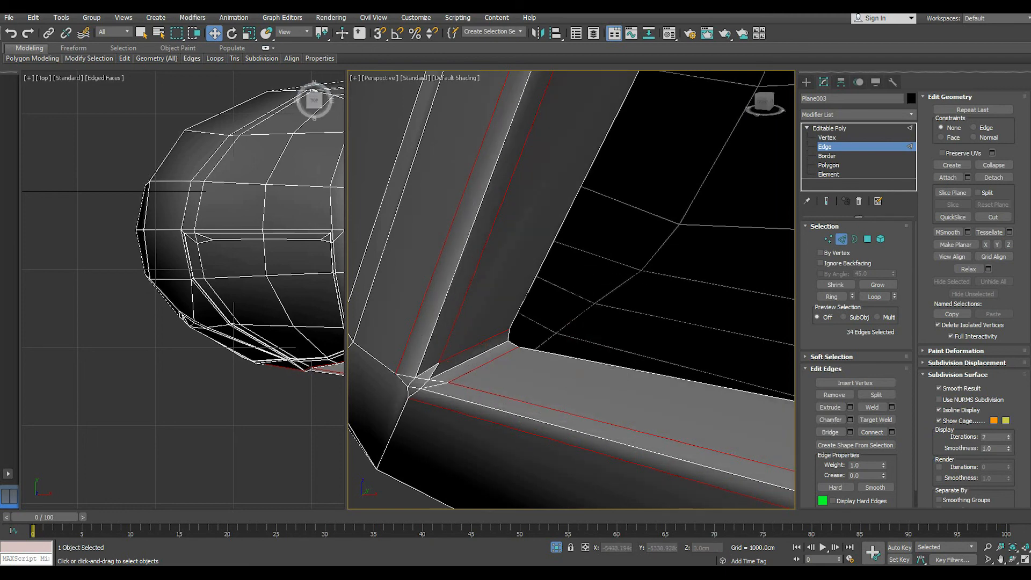
Leave edge editing, check the chamfered rim around the door opening, and deselect the fuselage
scroll(407, 378, down, 7)
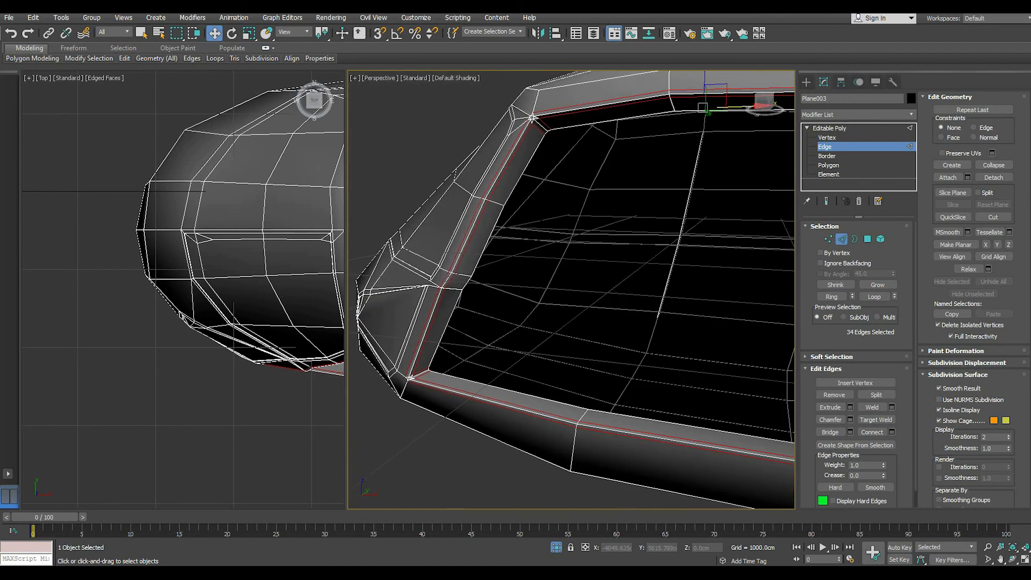
click(827, 129)
alt+middle_drag(537, 301, 607, 296)
scroll(571, 290, up, 3)
scroll(572, 290, down, 3)
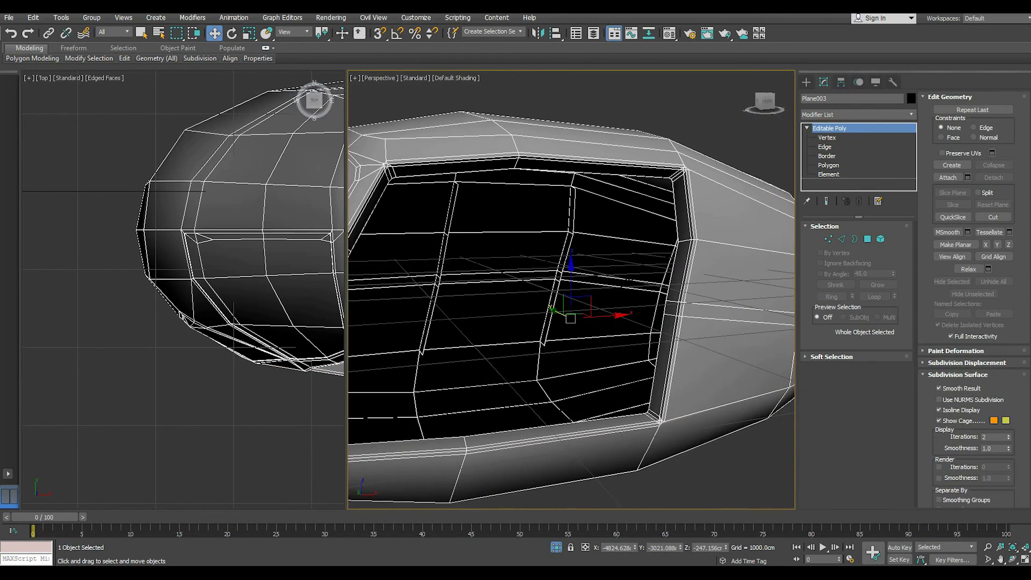
click(730, 467)
scroll(686, 371, down, 5)
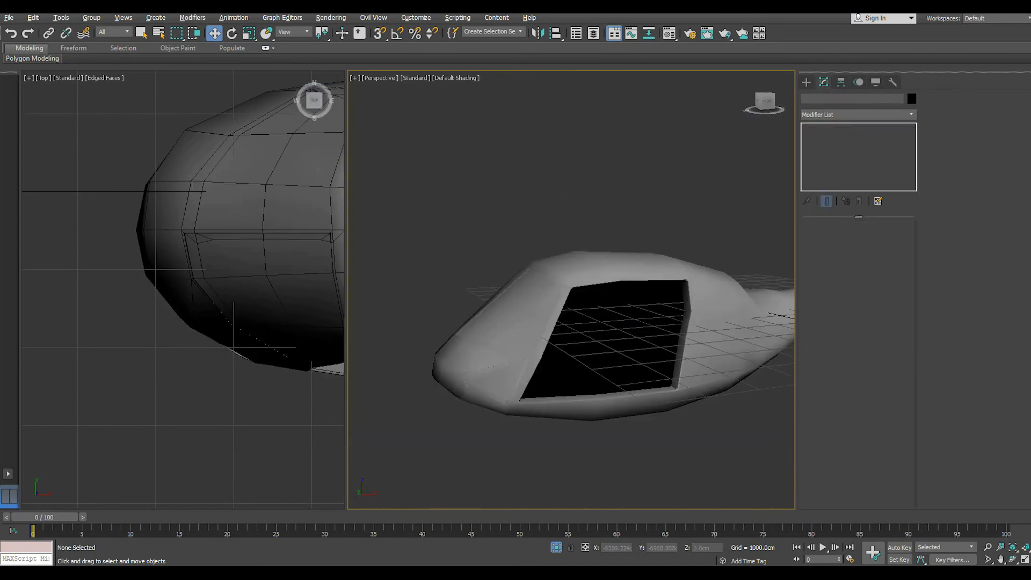
Select the fuselage and preview it with NURMS smoothing
mouse_move(644, 370)
alt+middle_down()
mouse_move(697, 368)
mouse_move(589, 341)
alt+middle_up()
click(589, 338)
mouse_move(124, 59)
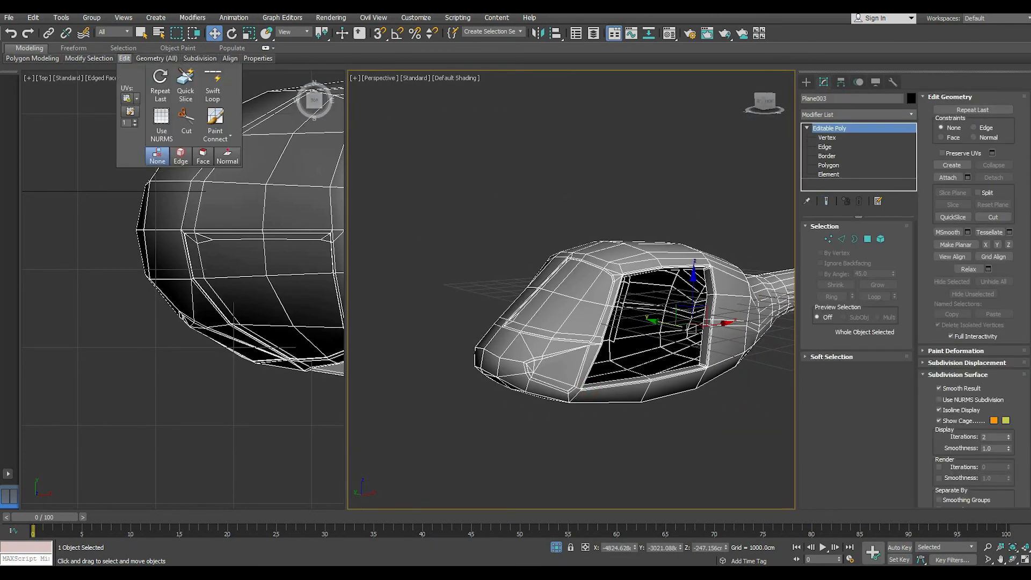
click(159, 131)
click(701, 449)
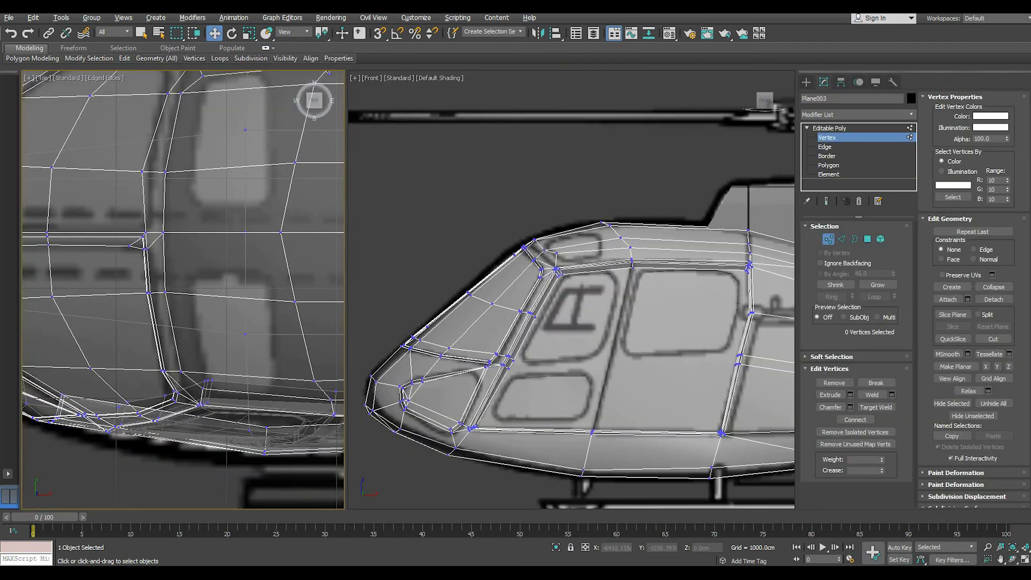
Cut a roof window outline with angled corners into the fuselage, tracing the blueprint window in the Top view
right_click(126, 312)
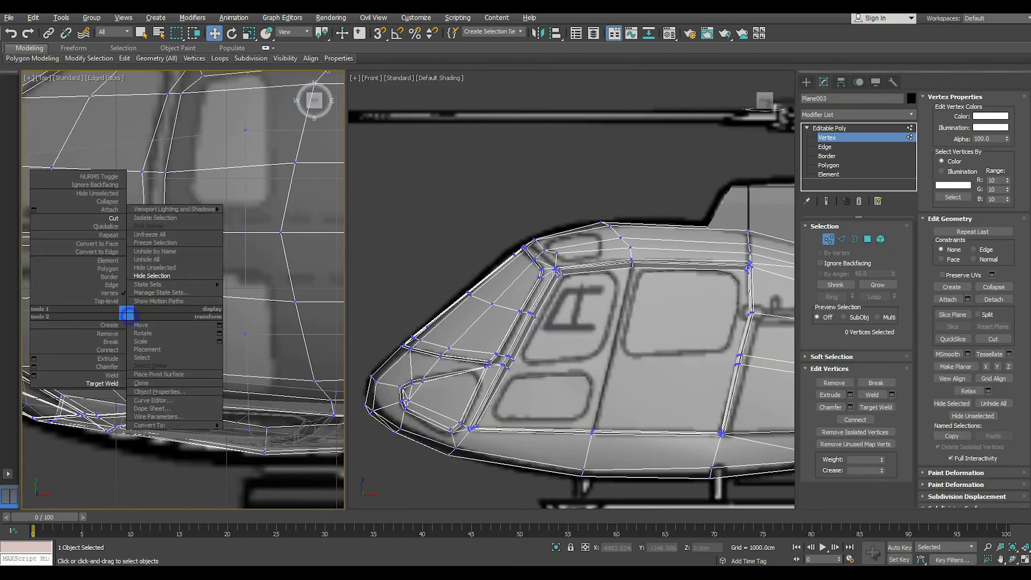
click(110, 218)
scroll(301, 108, up, 2)
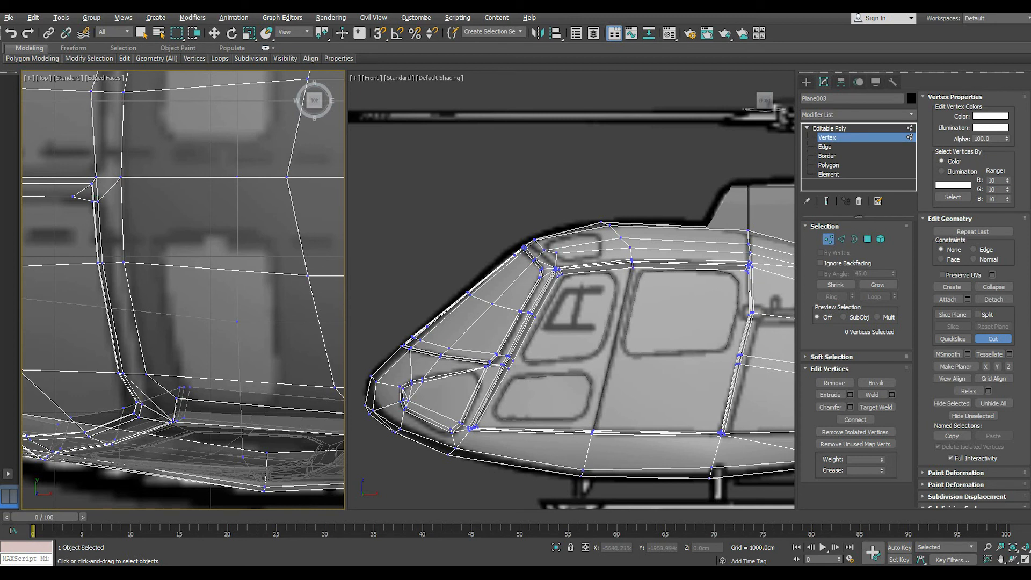
click(282, 384)
click(279, 256)
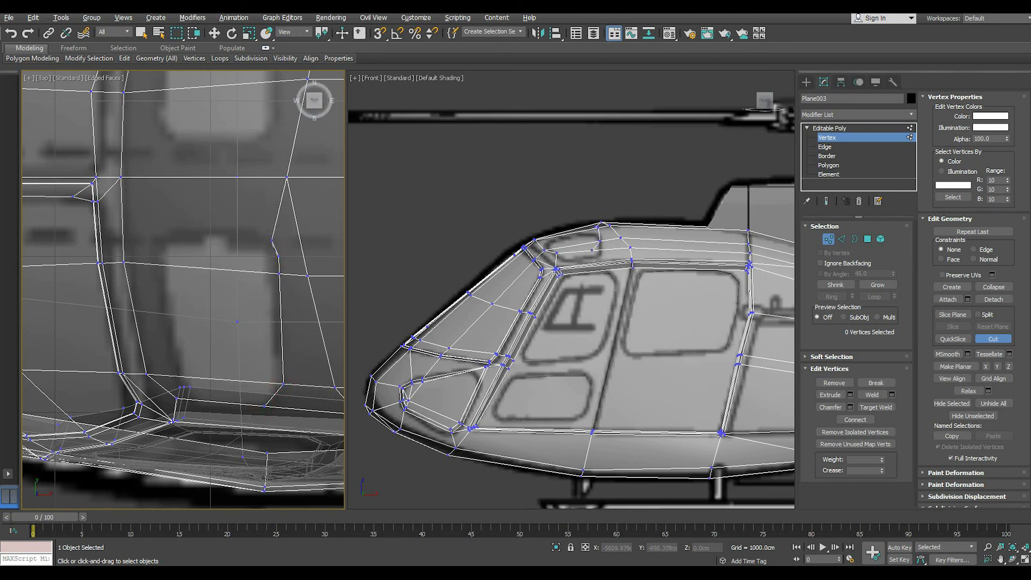
click(255, 233)
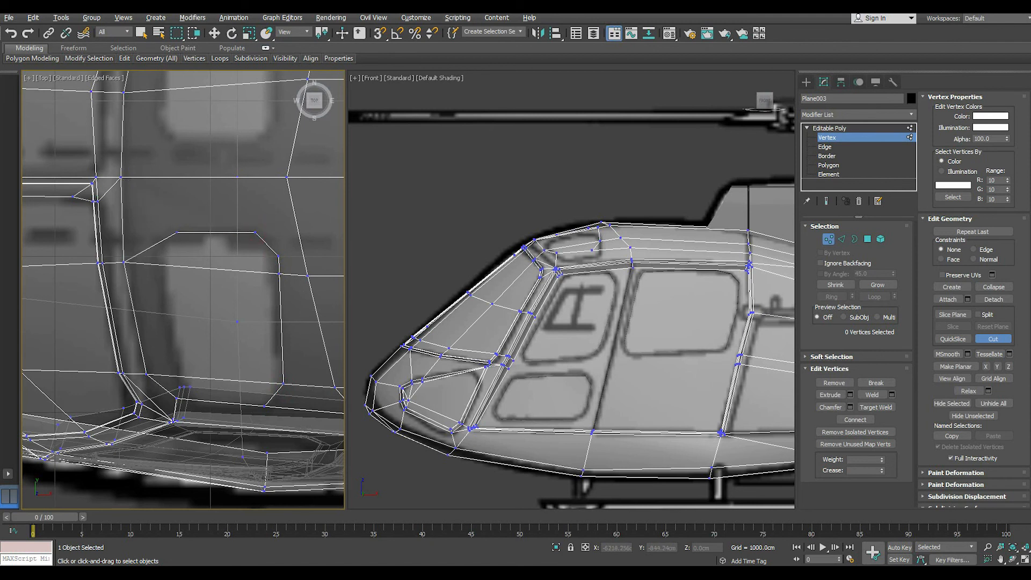
click(172, 232)
click(157, 245)
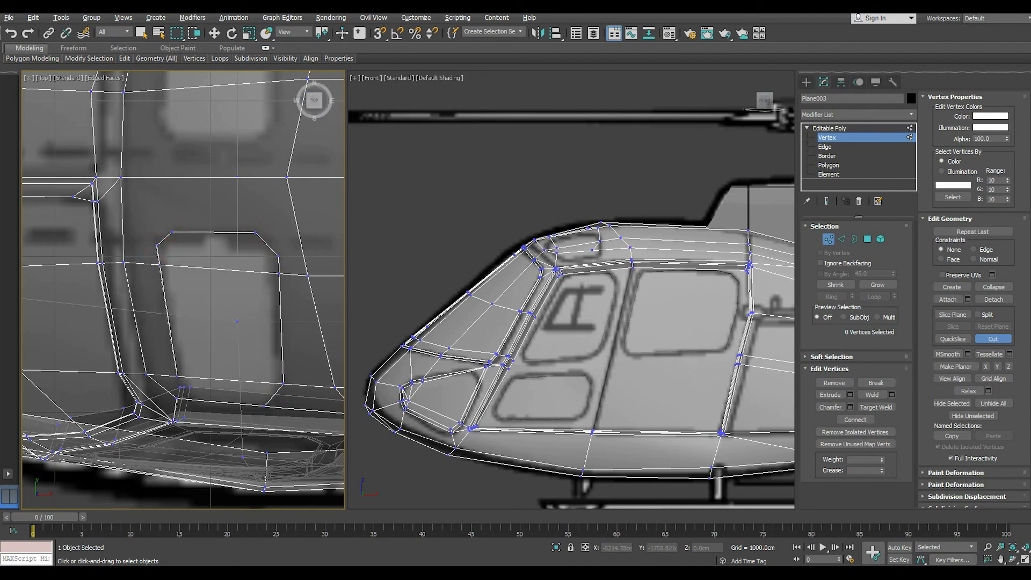
click(179, 377)
click(186, 399)
right_click(187, 399)
right_click(247, 410)
Nudge the roof window outline's outer rear corner vertex and add a separate vertex at its outer front corner
scroll(247, 410, up, 3)
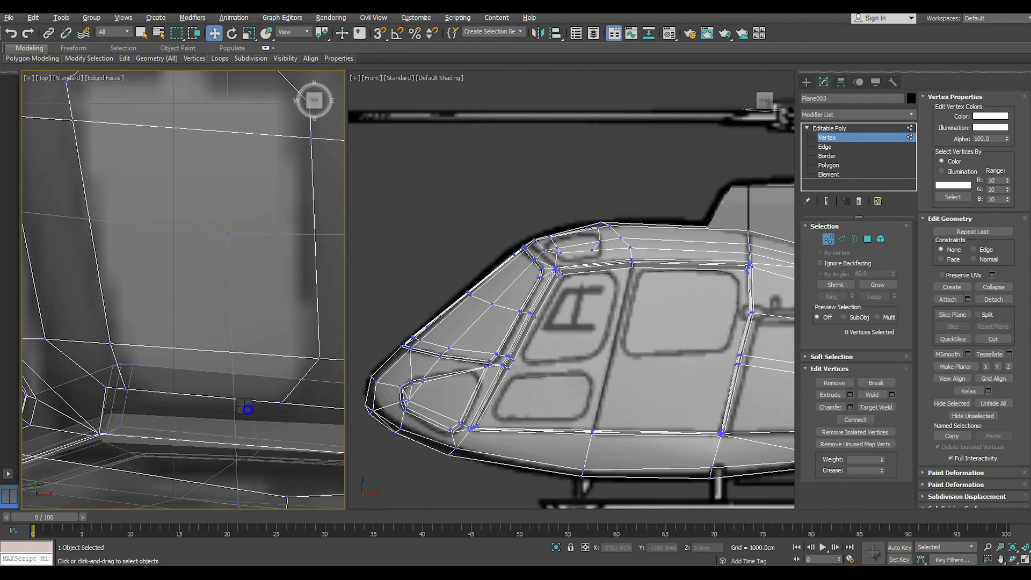
click(86, 367)
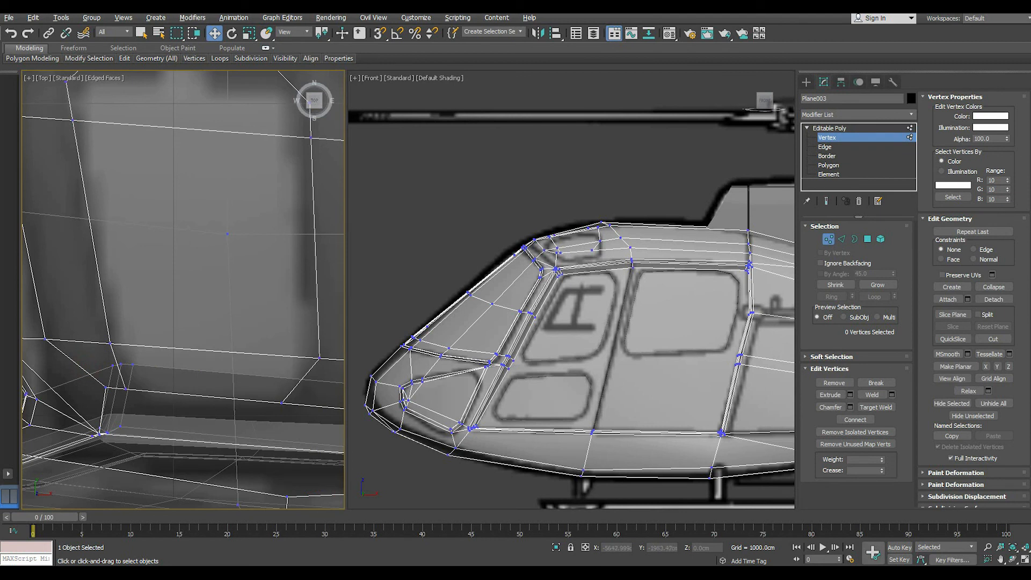
click(281, 403)
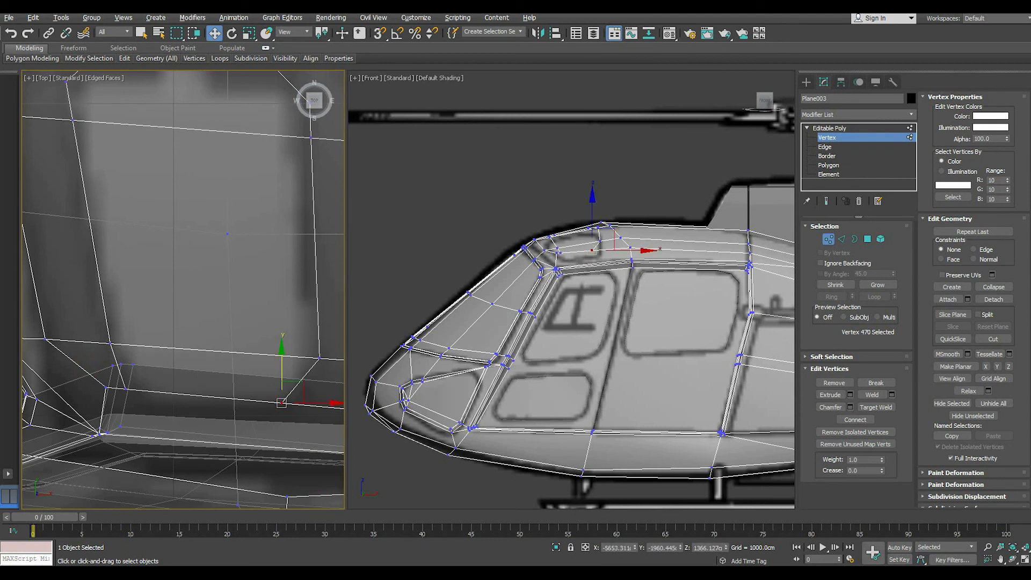
drag(281, 403, 282, 405)
click(135, 398)
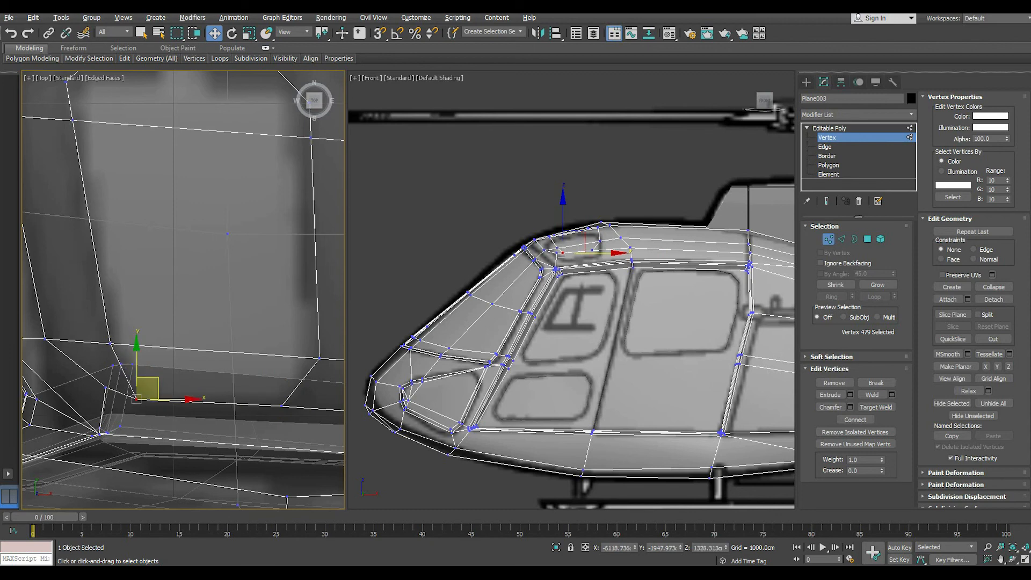
scroll(588, 240, up, 3)
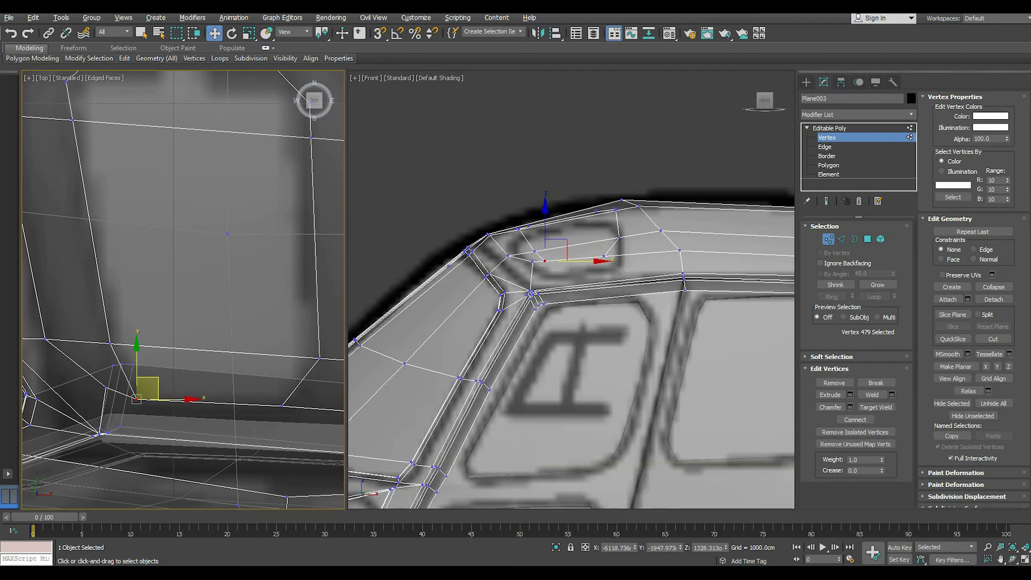
In the Front view, lower the vertex beside the outline's outer front corner and move the outer rear corner vertex back and down
right_click(587, 240)
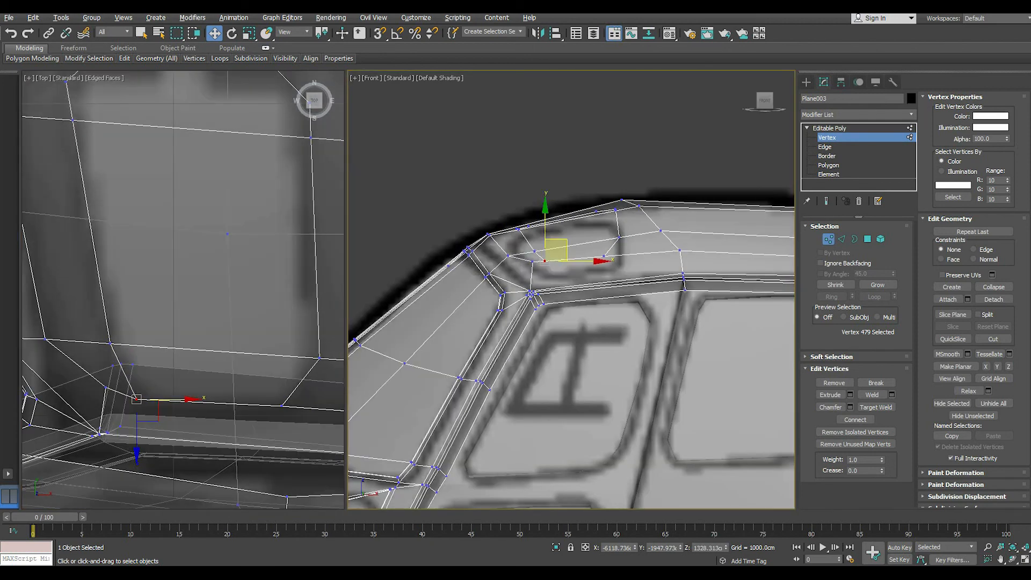
scroll(558, 264, up, 2)
click(522, 262)
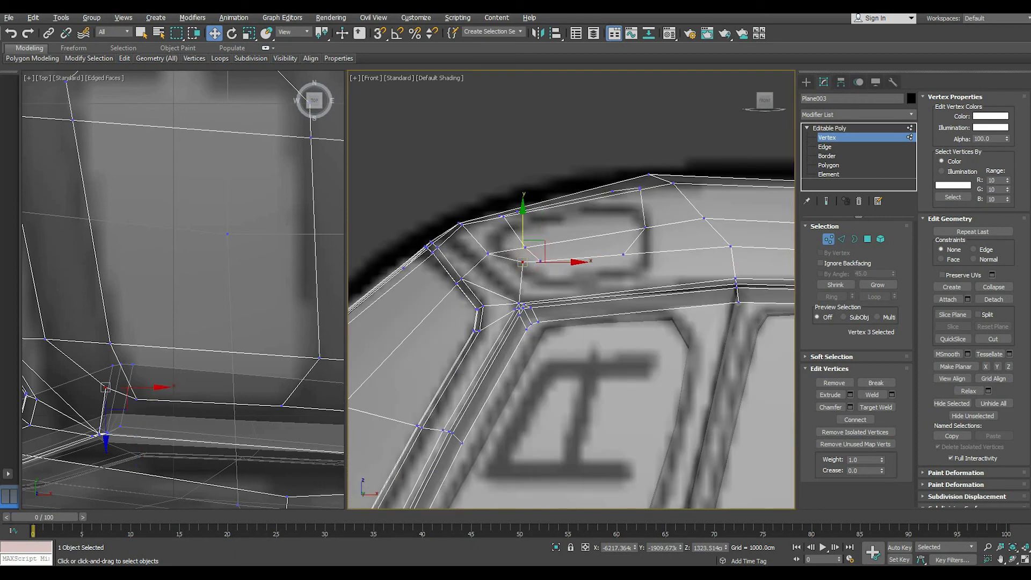
drag(522, 225, 522, 244)
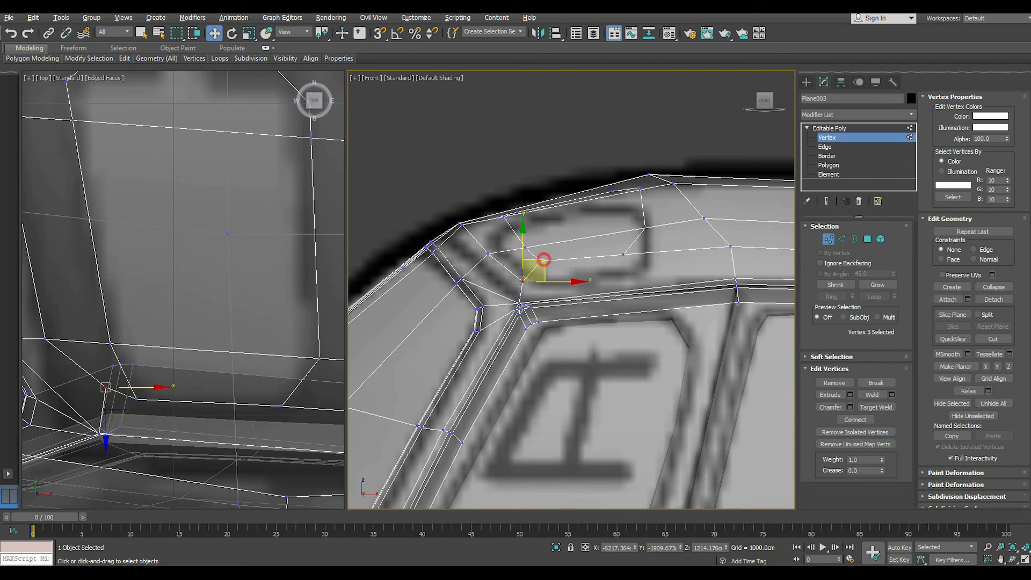
click(623, 254)
drag(655, 254, 671, 254)
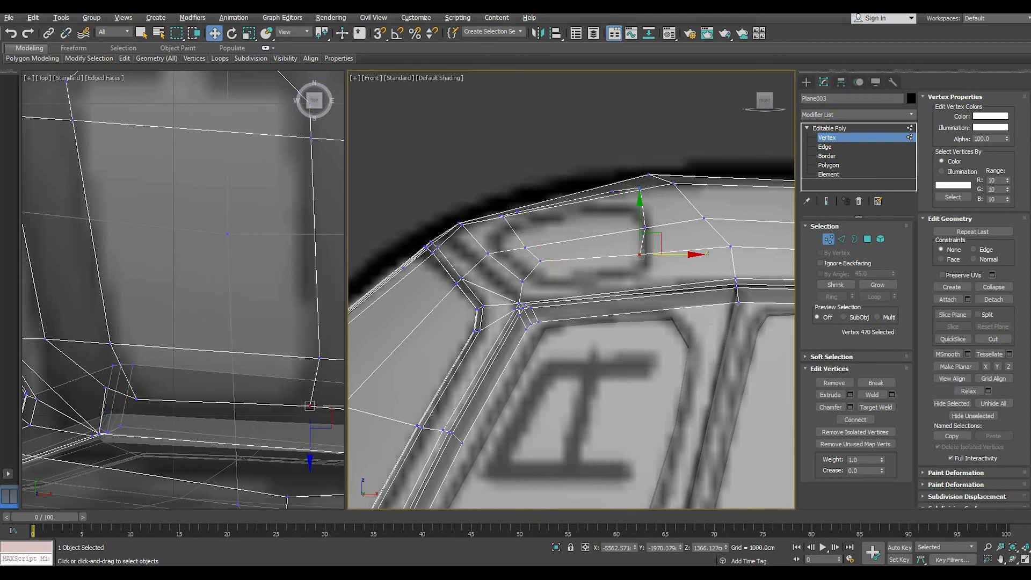
drag(640, 215, 640, 225)
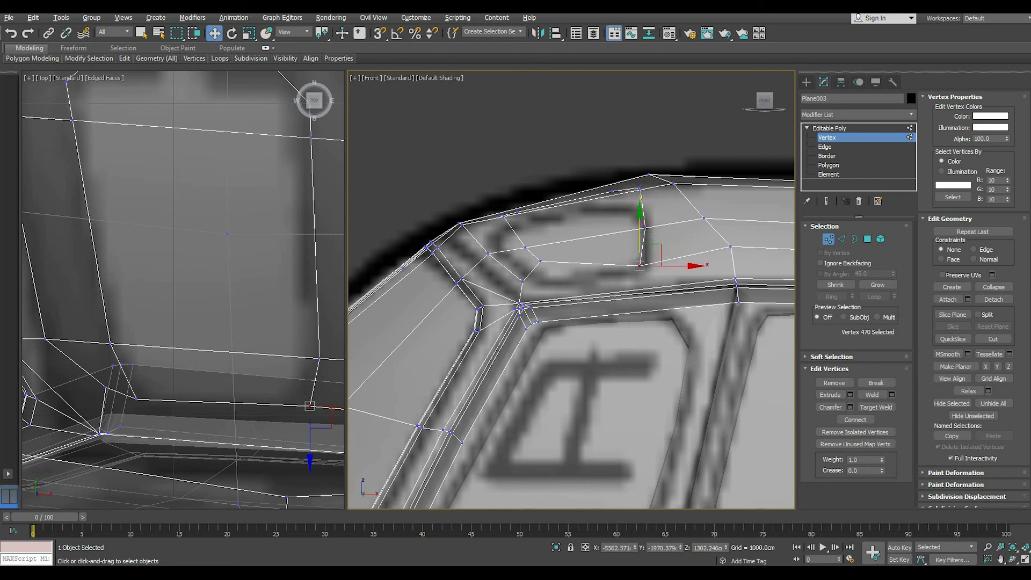
Lower the outline's outer front corner vertex to the blueprint window line and shift the front edge vertex slightly forward
click(540, 262)
drag(541, 228, 541, 244)
click(525, 247)
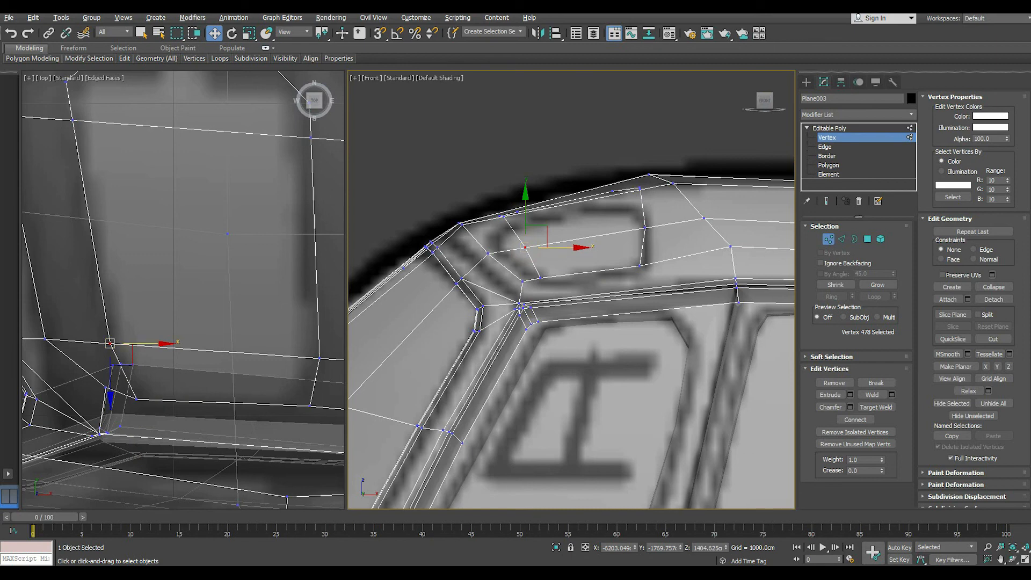
drag(569, 247, 566, 247)
click(587, 260)
Connect the roof window outline's inner rear corner vertex to the nearest rear vertex on the fuselage centreline
alt+middle_drag(586, 260, 519, 218)
scroll(612, 277, down, 2)
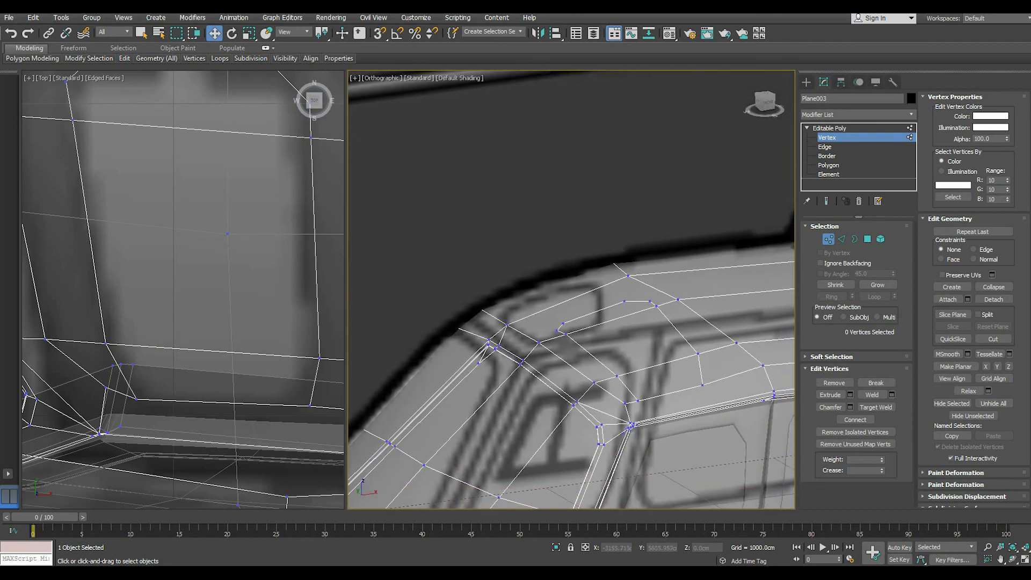
click(563, 323)
scroll(261, 346, down, 4)
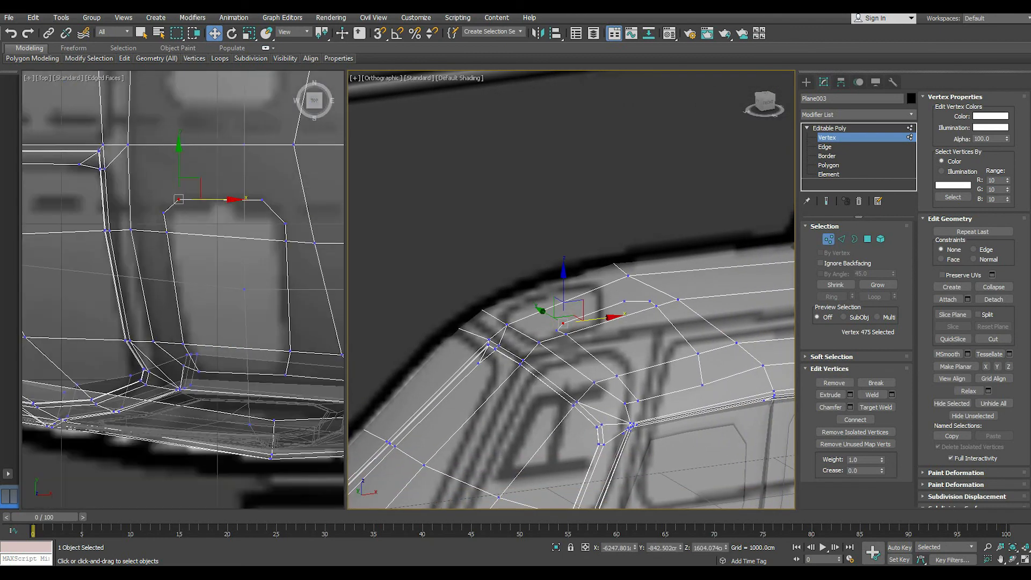
middle_drag(261, 346, 249, 422)
scroll(196, 256, up, 2)
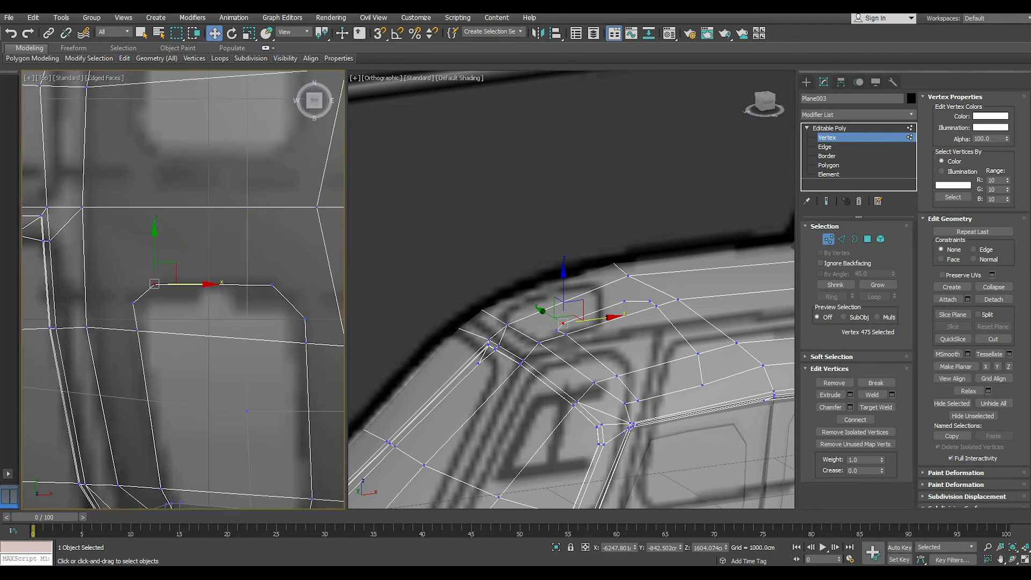
ctrl+click(271, 284)
click(317, 207)
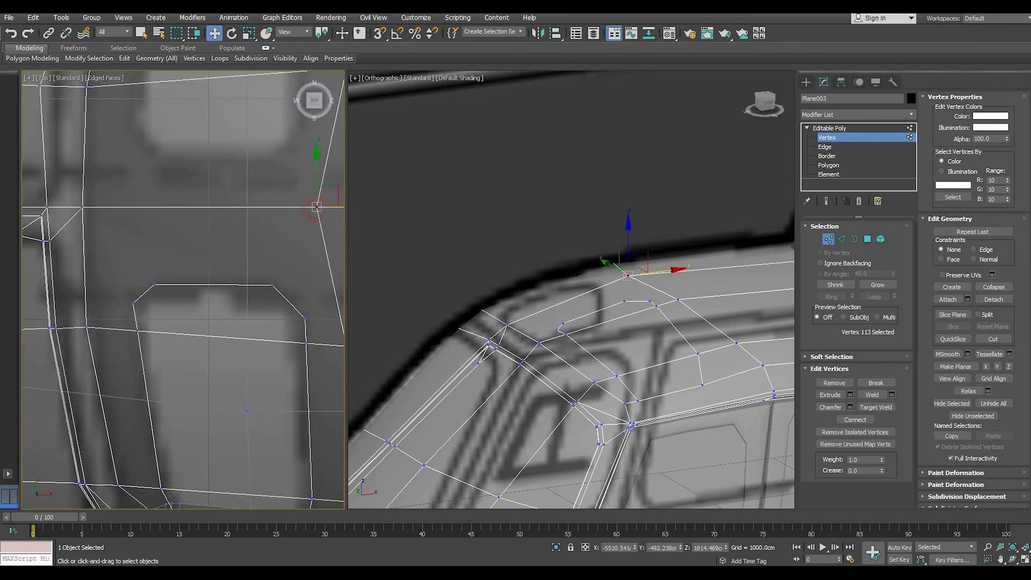
ctrl+click(272, 285)
click(854, 419)
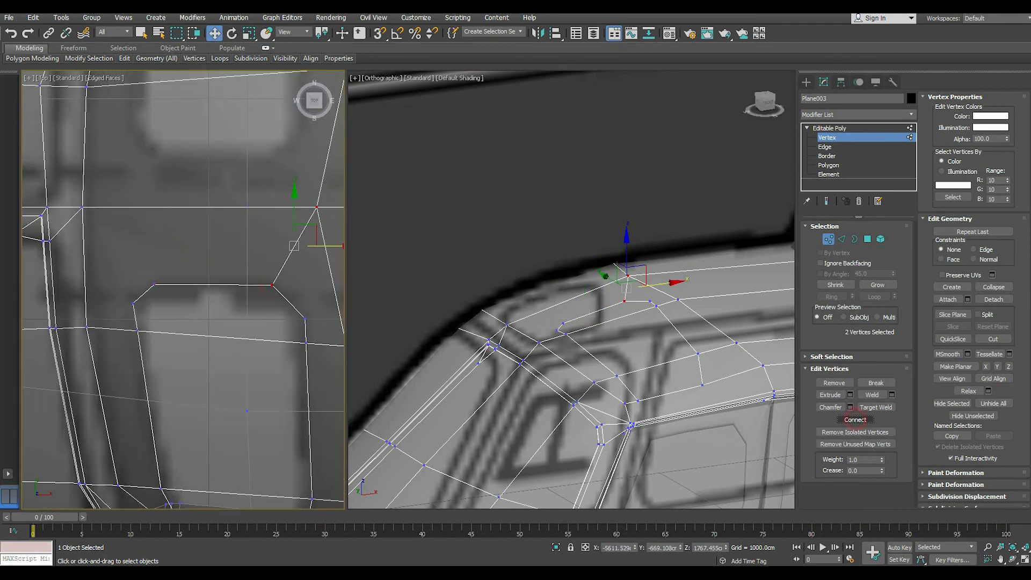
Connect the outline's two inner front corner vertices to the neighbouring centreline and side vertices of the fuselage
click(154, 283)
ctrl+click(82, 206)
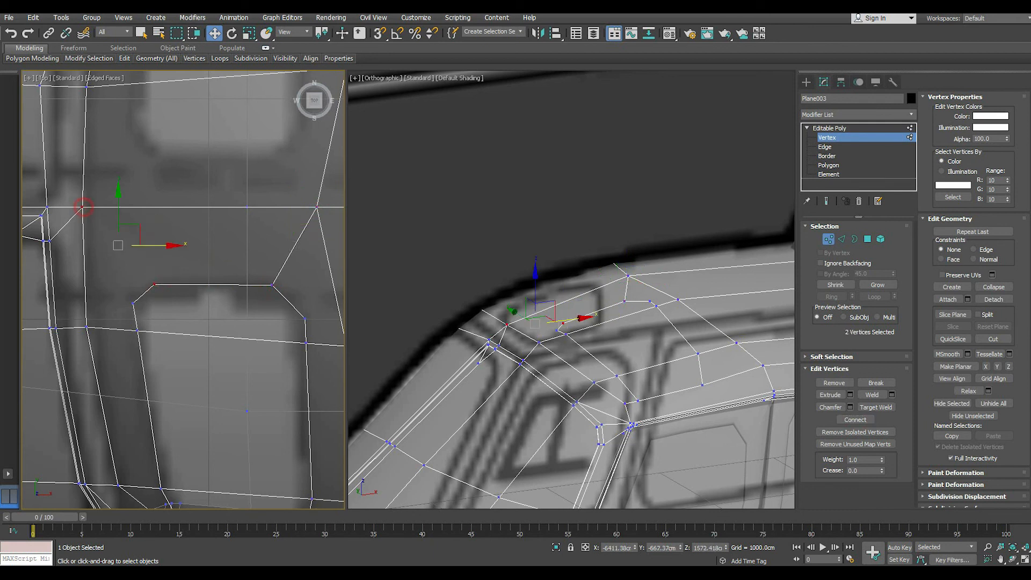
click(840, 419)
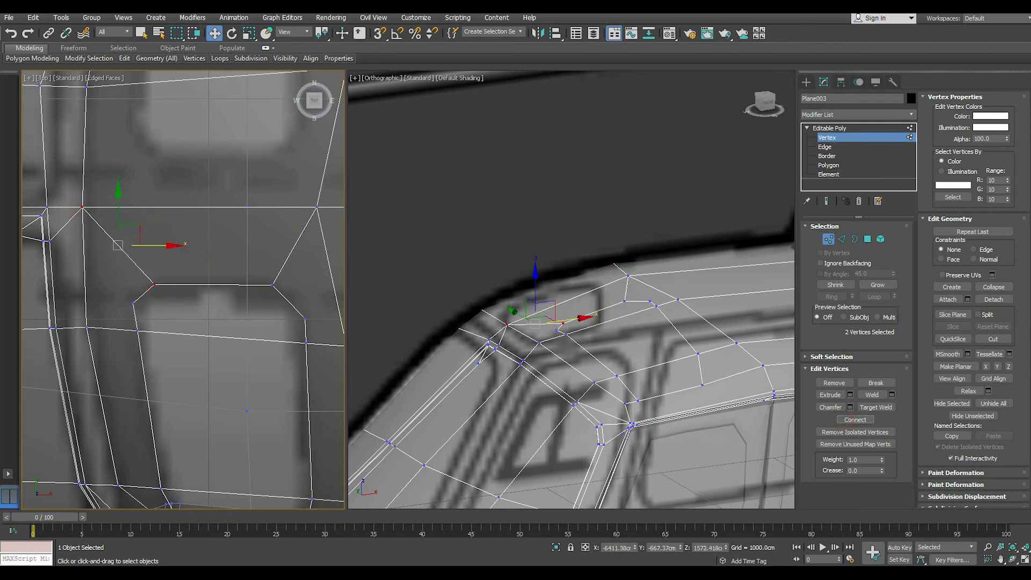
click(133, 304)
ctrl+click(86, 326)
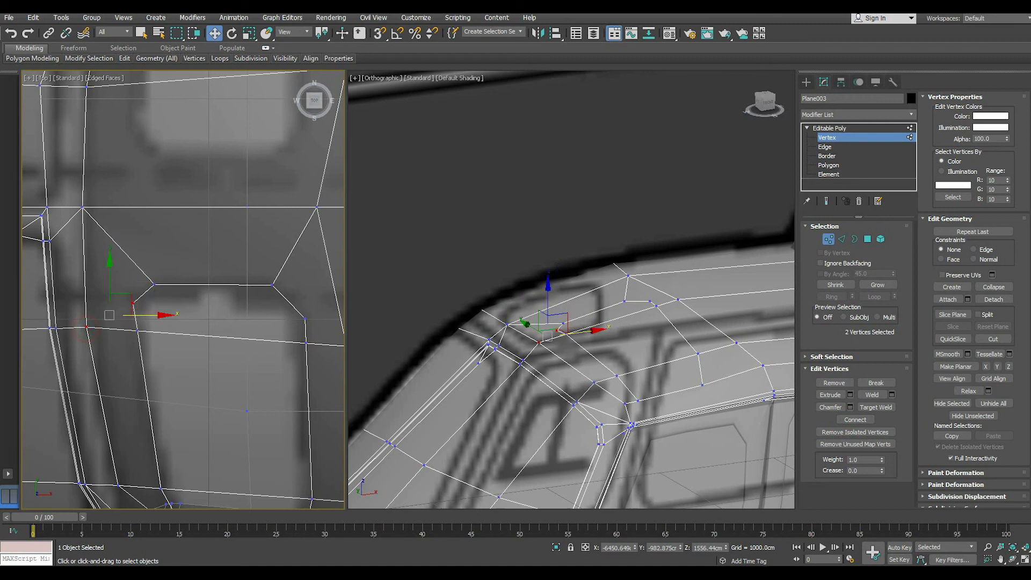
Connect the vertex on the outline's rear side to the adjacent fuselage vertex behind it
click(304, 319)
middle_drag(305, 318, 227, 321)
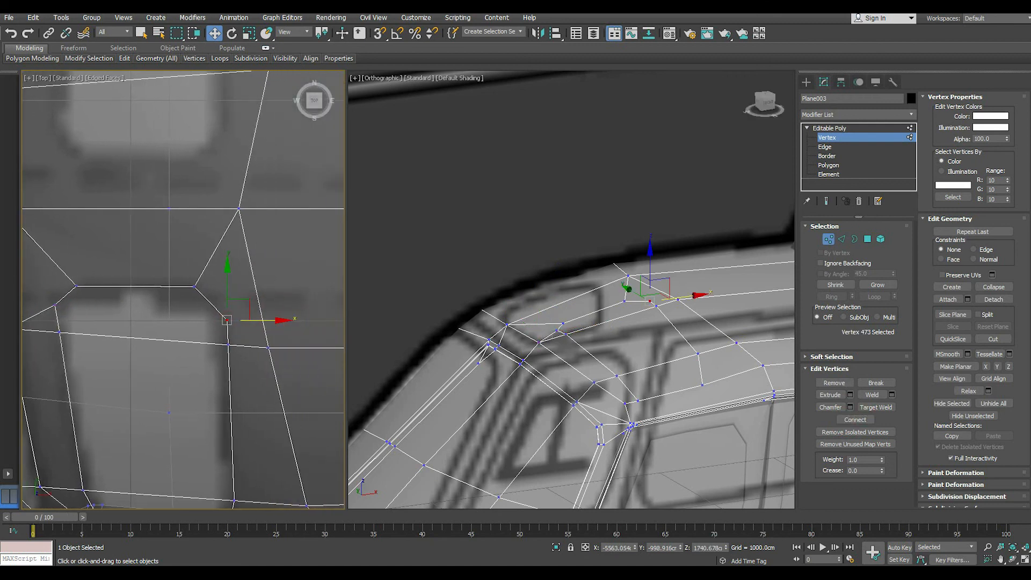
ctrl+click(269, 347)
click(855, 419)
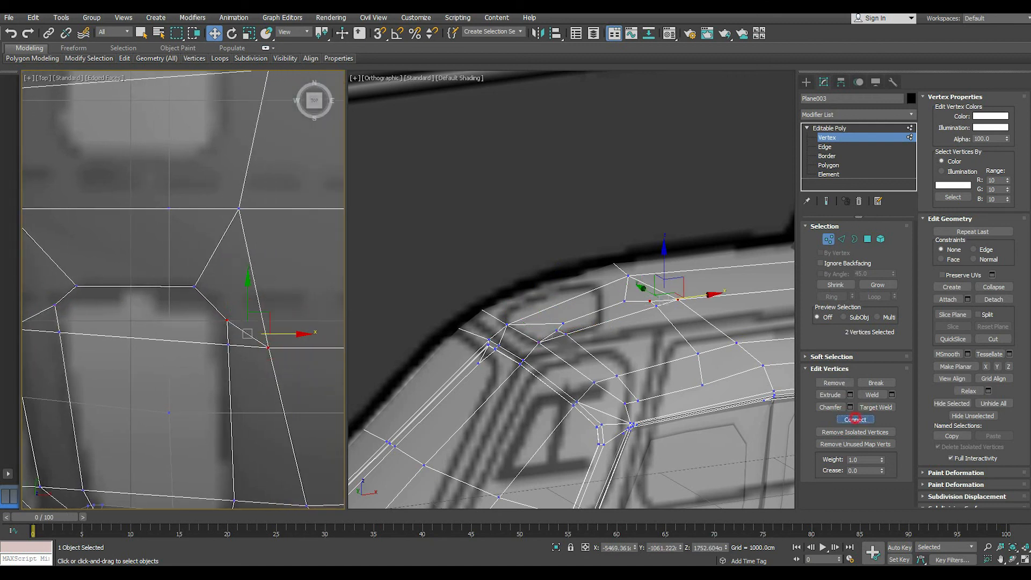
click(290, 354)
Fine-tune the outline's outer rear and outer front corner vertices in the Top view to even out the window shape
scroll(290, 354, down, 2)
middle_drag(290, 355, 284, 274)
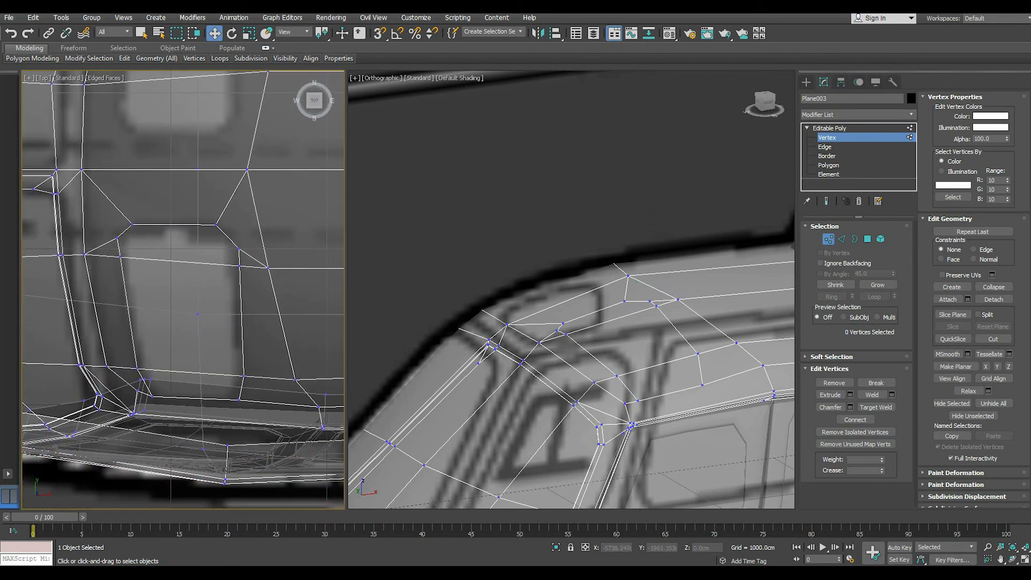
scroll(213, 403, up, 2)
click(251, 400)
drag(279, 400, 270, 400)
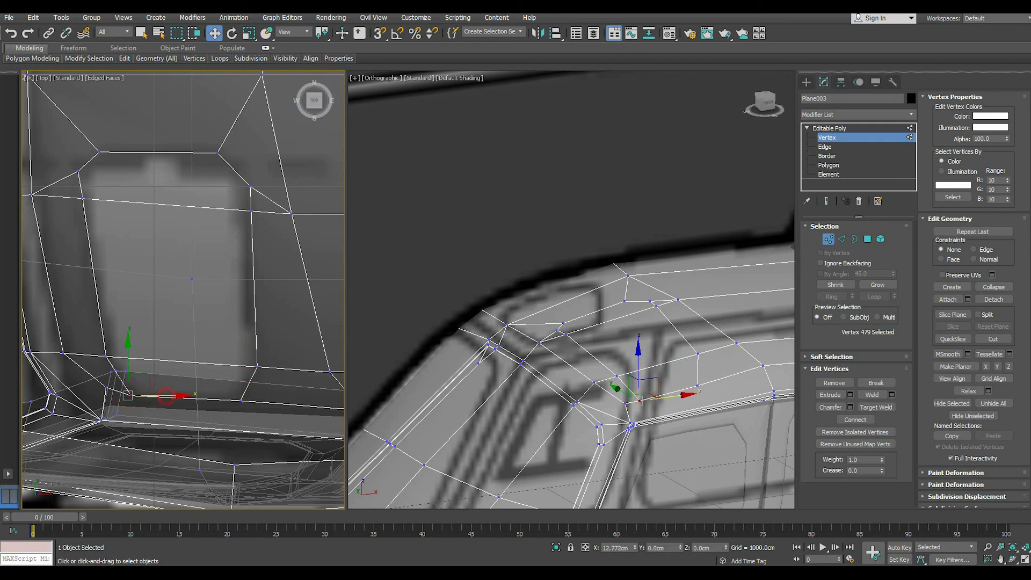
click(129, 395)
drag(133, 367, 133, 371)
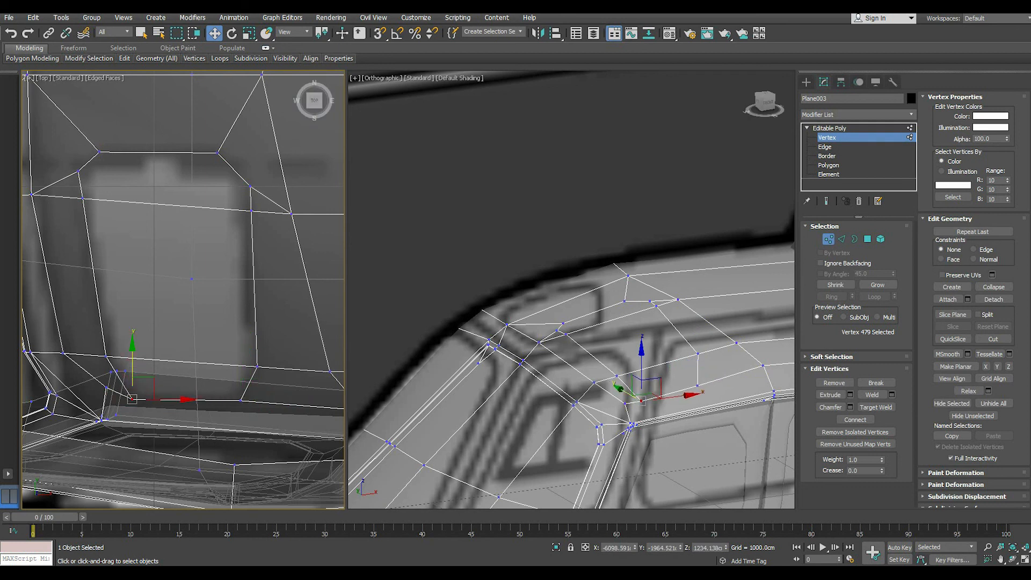
click(566, 387)
Select the three polygons inside the roof window outline and inset them by about 53.4 cm
middle_drag(567, 386, 549, 375)
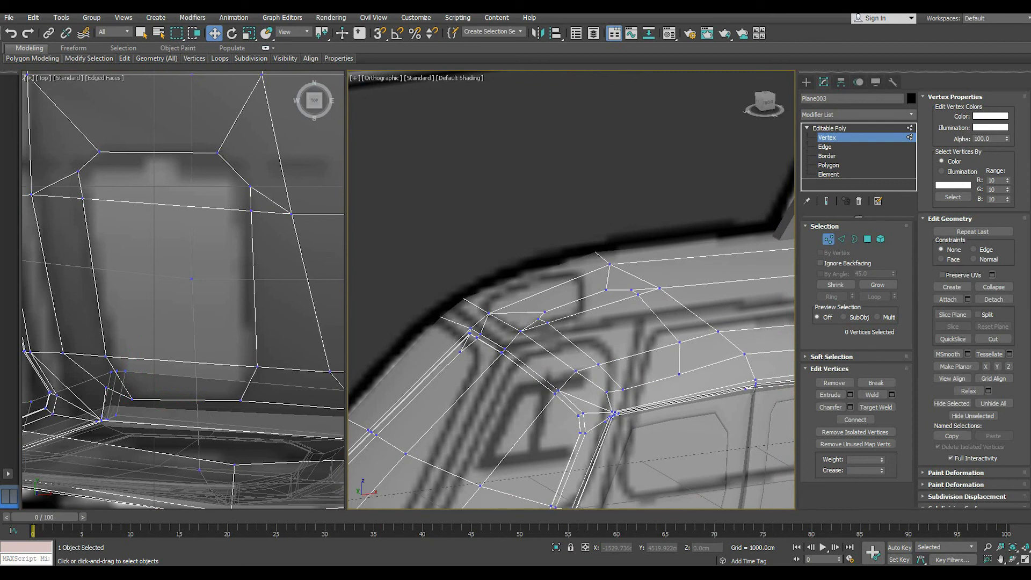
click(867, 239)
click(189, 352)
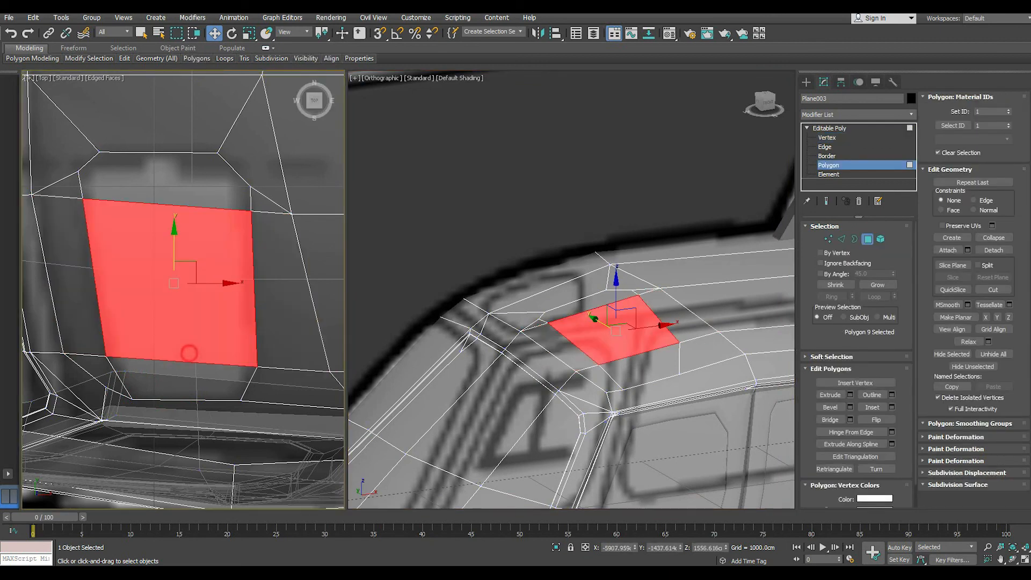
ctrl+click(172, 189)
ctrl+click(174, 381)
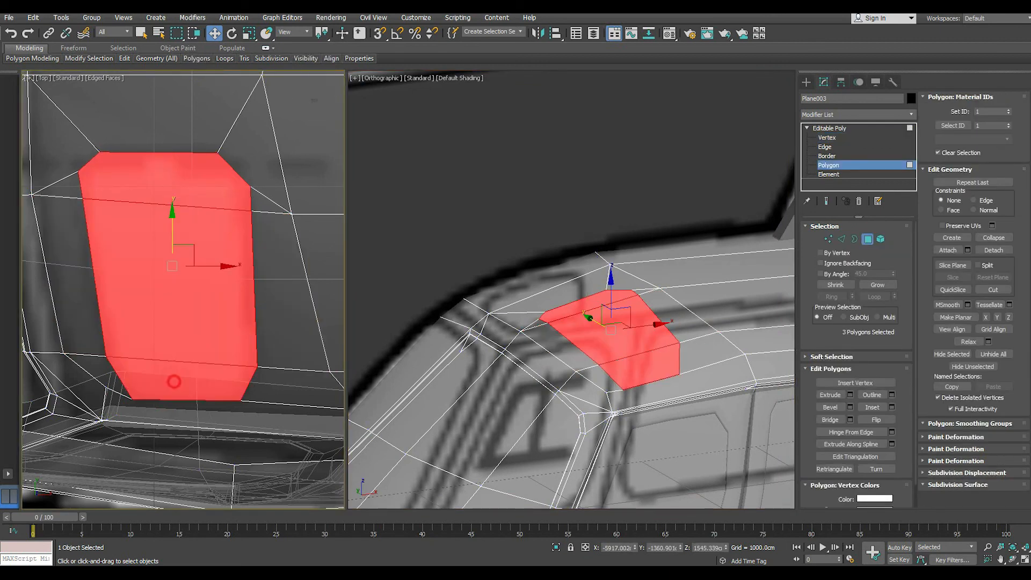
scroll(661, 376, up, 2)
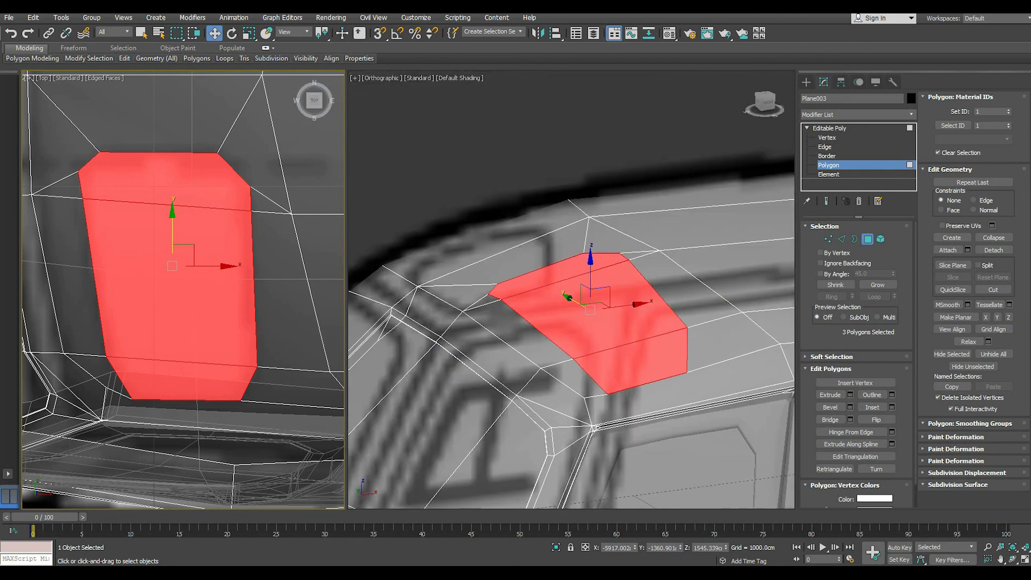
click(891, 407)
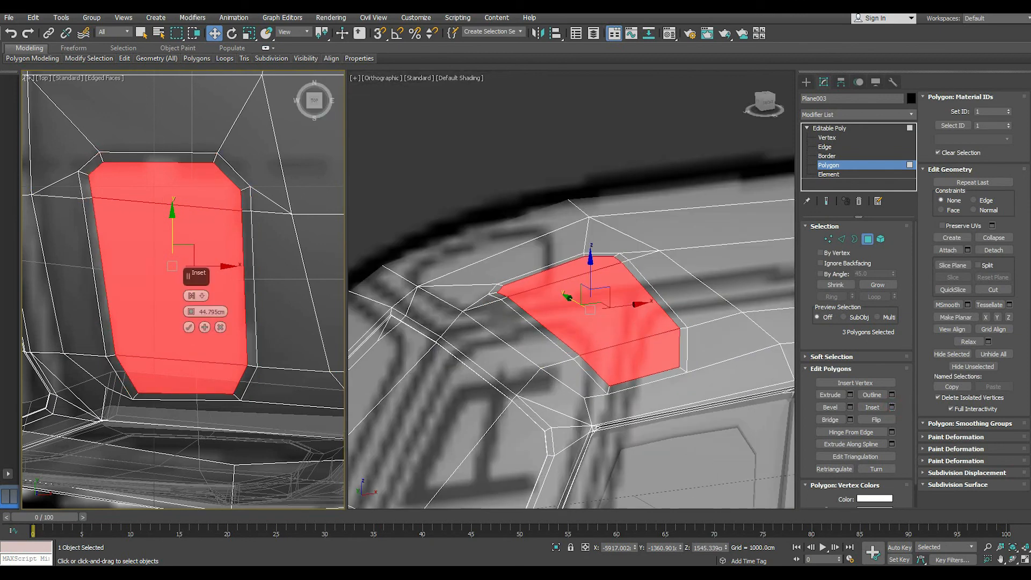
alt+middle_drag(610, 322, 578, 363)
scroll(579, 363, up, 2)
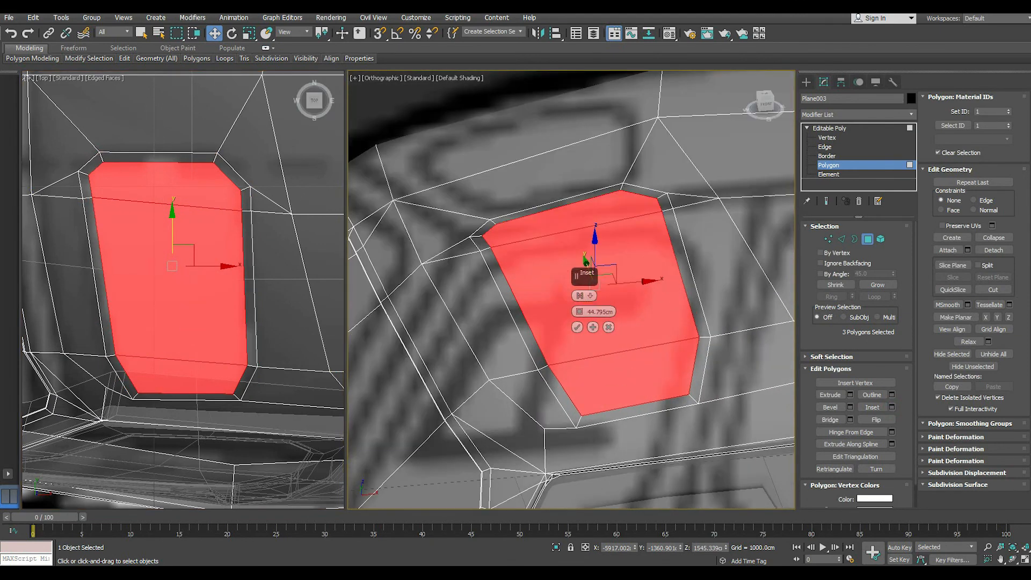
drag(579, 311, 579, 303)
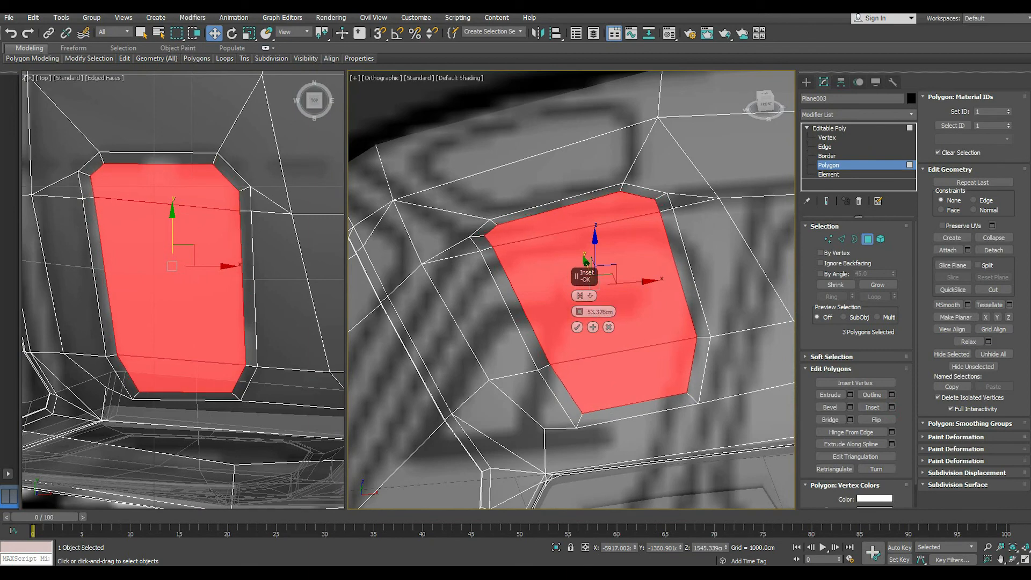
click(576, 327)
Extrude the inset roof window polygons inward by about -17.1 cm
scroll(591, 409, up, 2)
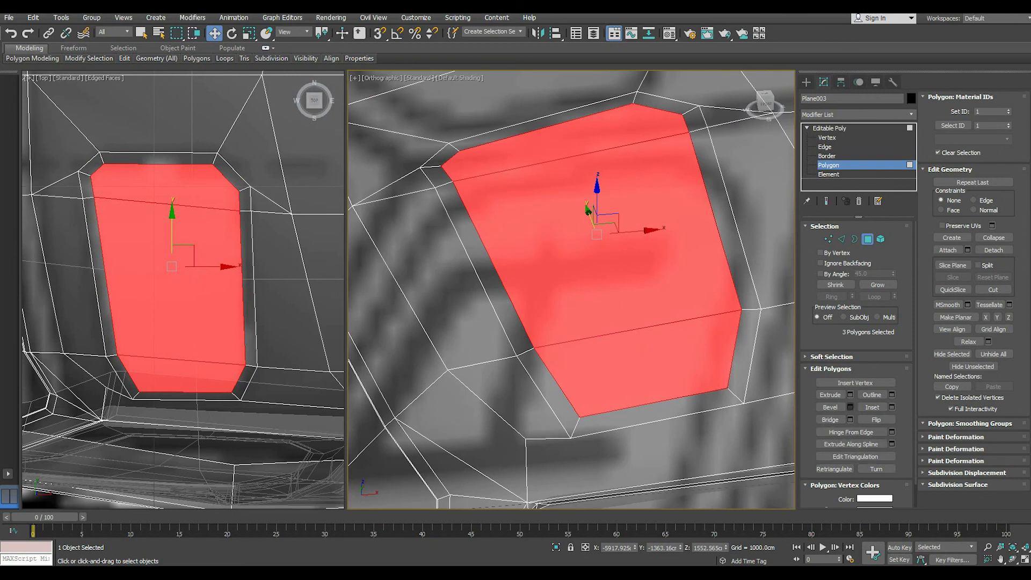
click(850, 395)
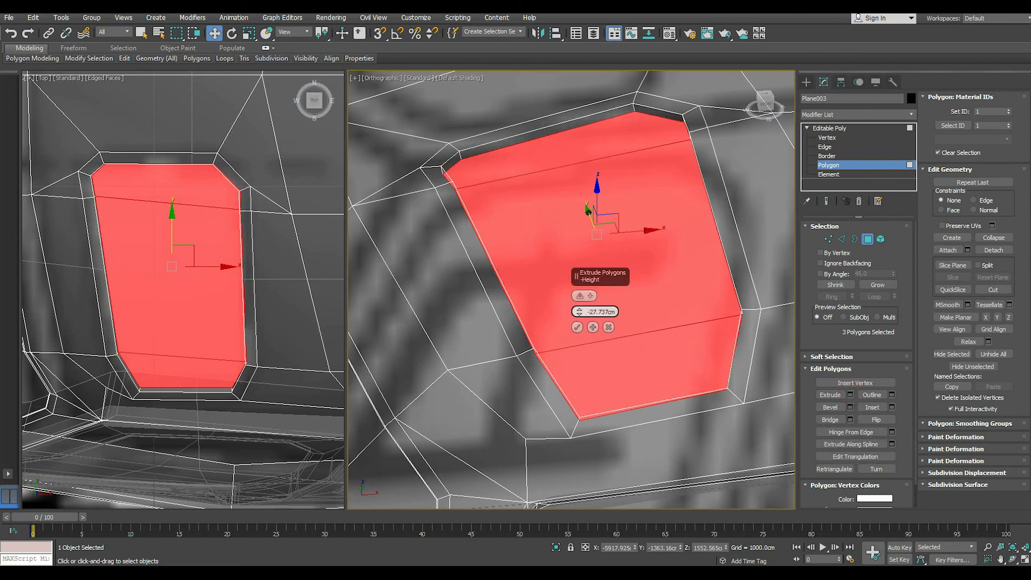
drag(579, 312, 578, 306)
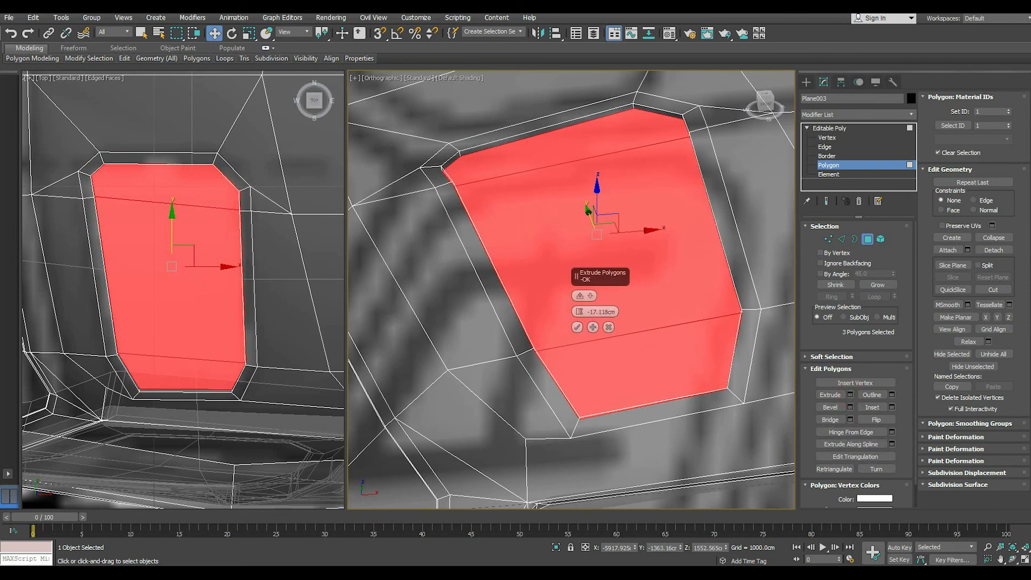
click(576, 326)
Select the polygon loop framing the roof window and bevel it with height about 1.8 cm and outline about -16.3 cm
click(558, 398)
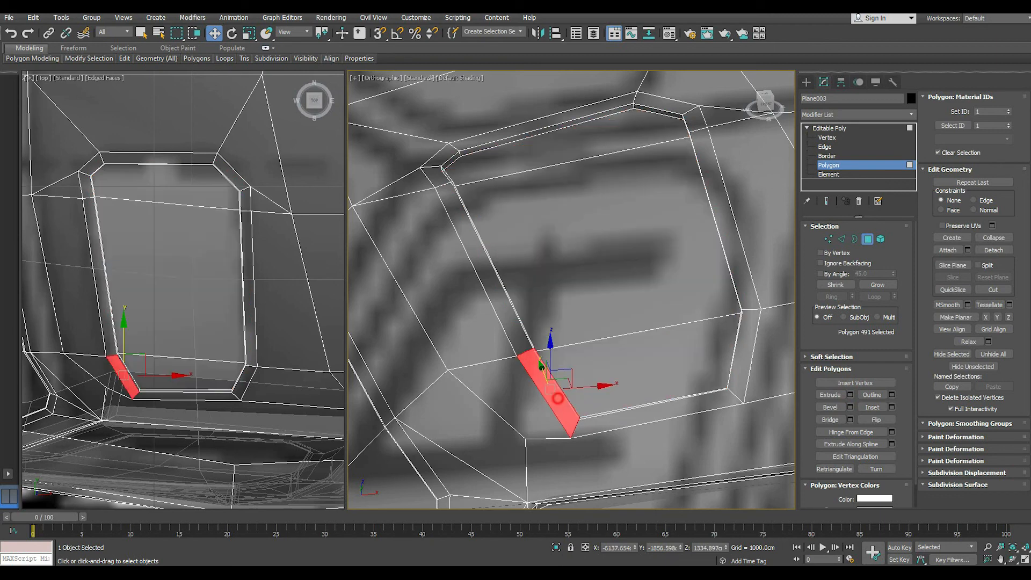
shift+click(541, 365)
scroll(586, 130, up, 3)
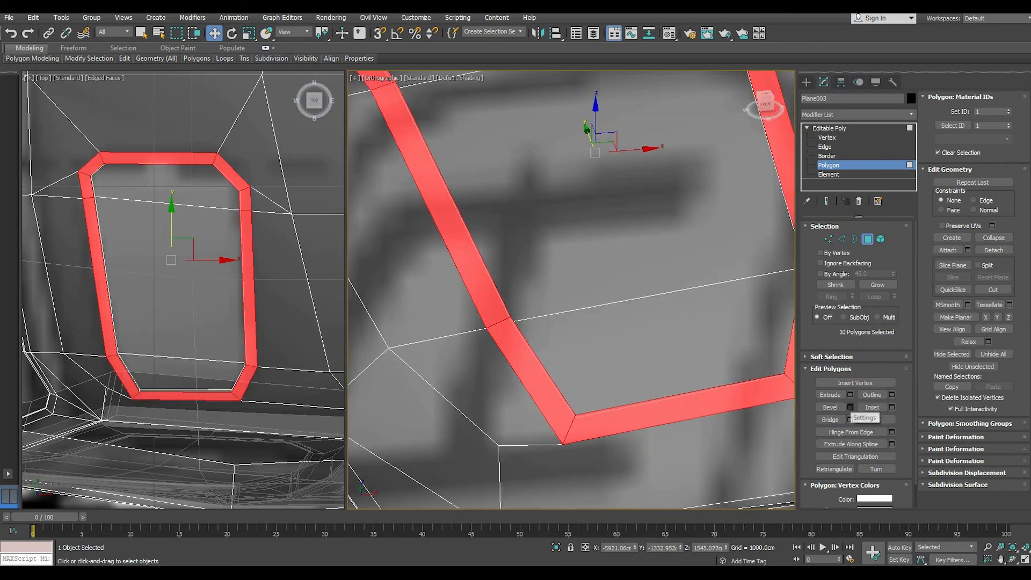
click(850, 407)
mouse_move(580, 312)
mouse_down()
mouse_move(580, 344)
mouse_move(579, 310)
mouse_up()
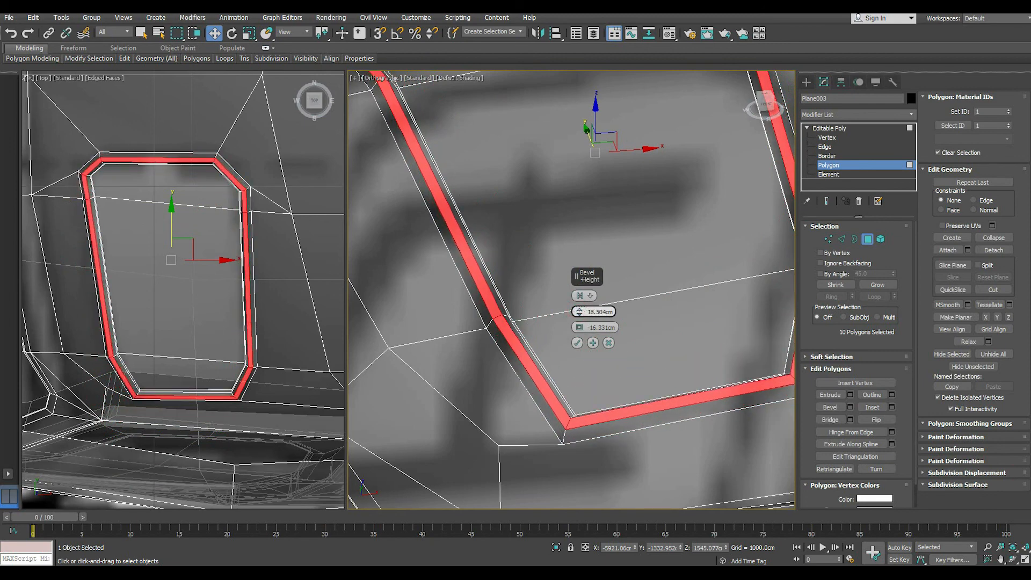
alt+middle_drag(612, 317, 556, 296)
scroll(424, 350, up, 2)
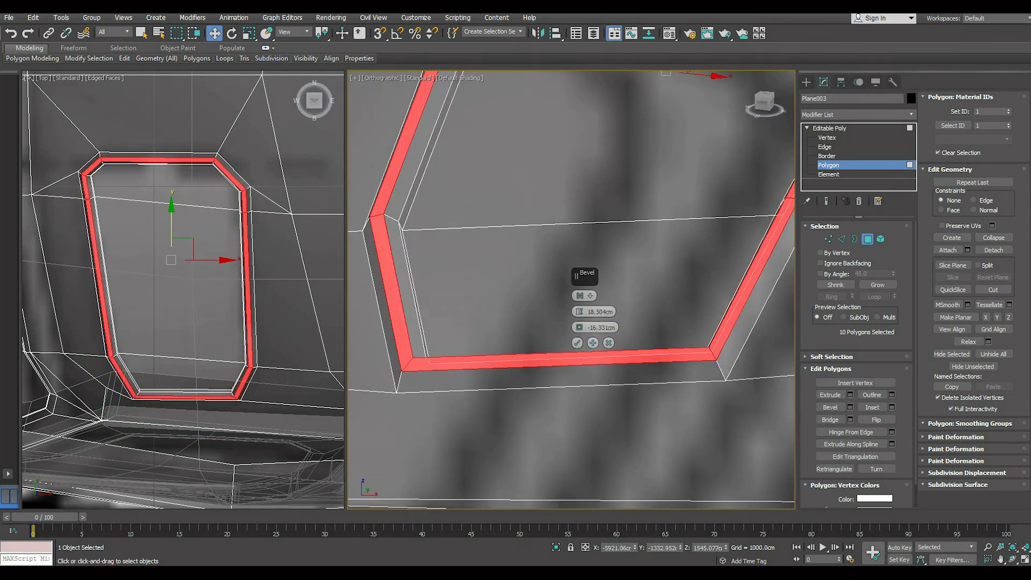
drag(579, 311, 578, 322)
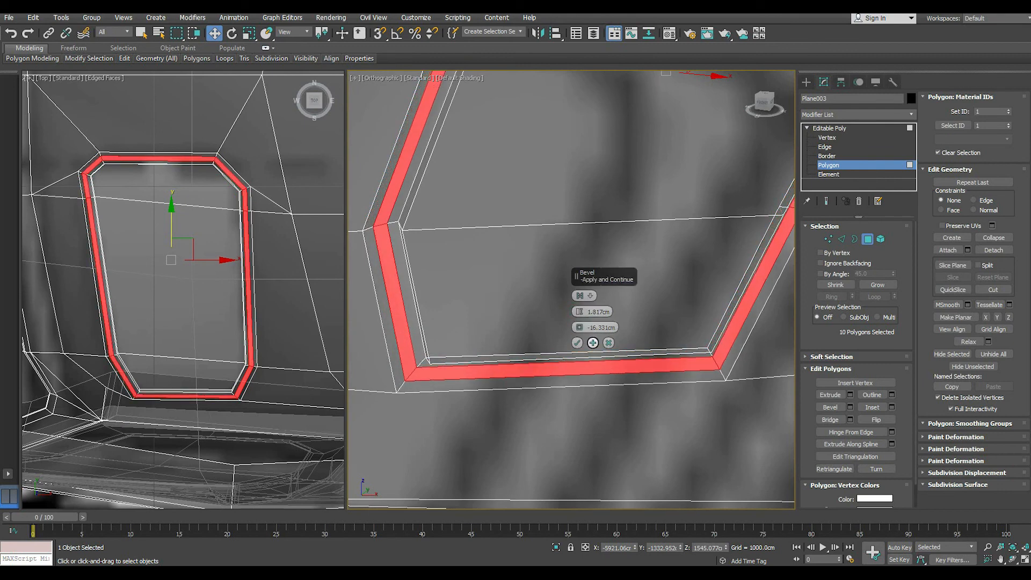
click(577, 343)
click(825, 128)
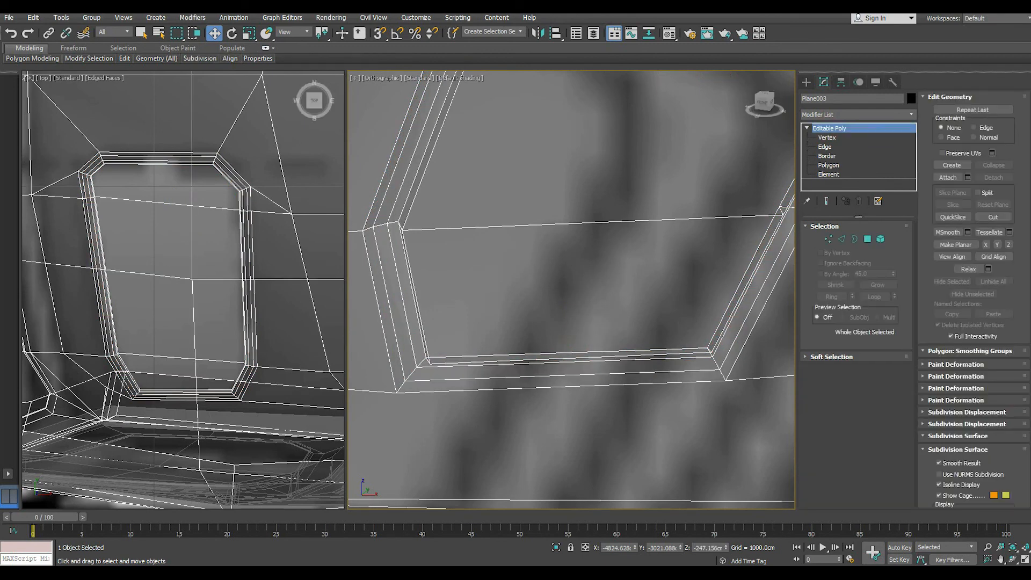
scroll(446, 351, down, 6)
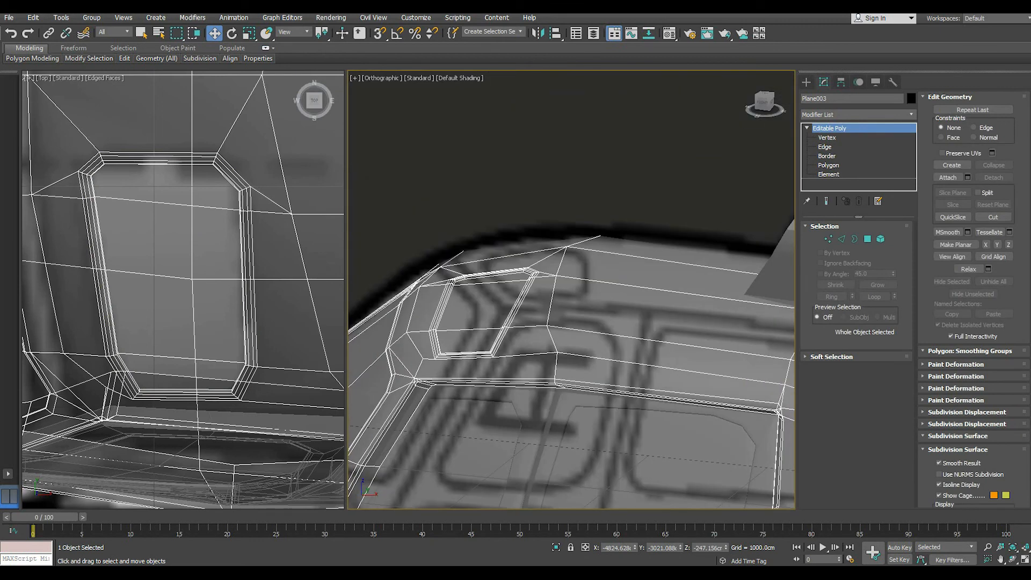
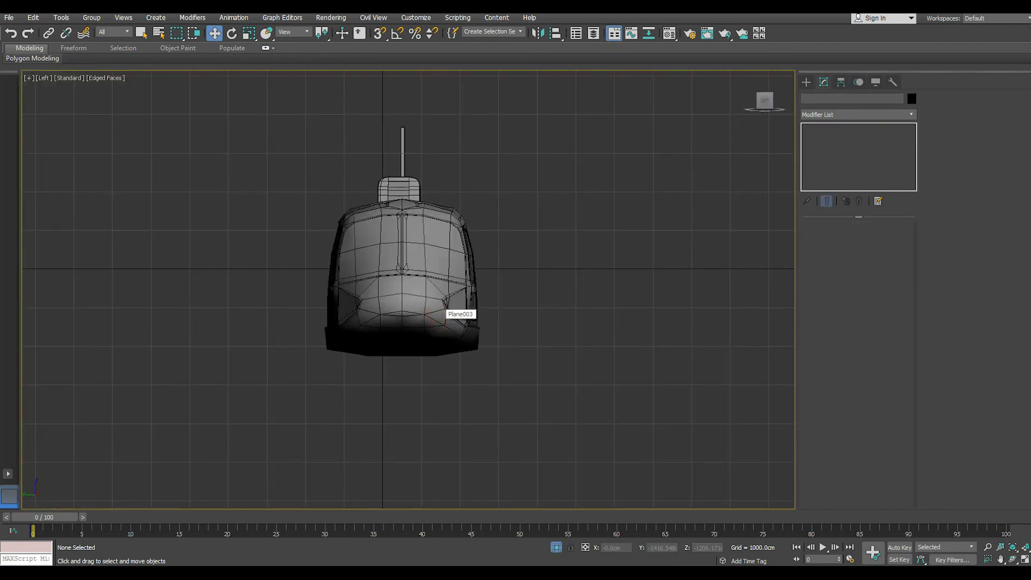
Draw a circle spline of about 1223 cm radius in the Left view, below the fuselage's lower side edge
scroll(448, 312, up, 4)
middle_drag(486, 330, 485, 301)
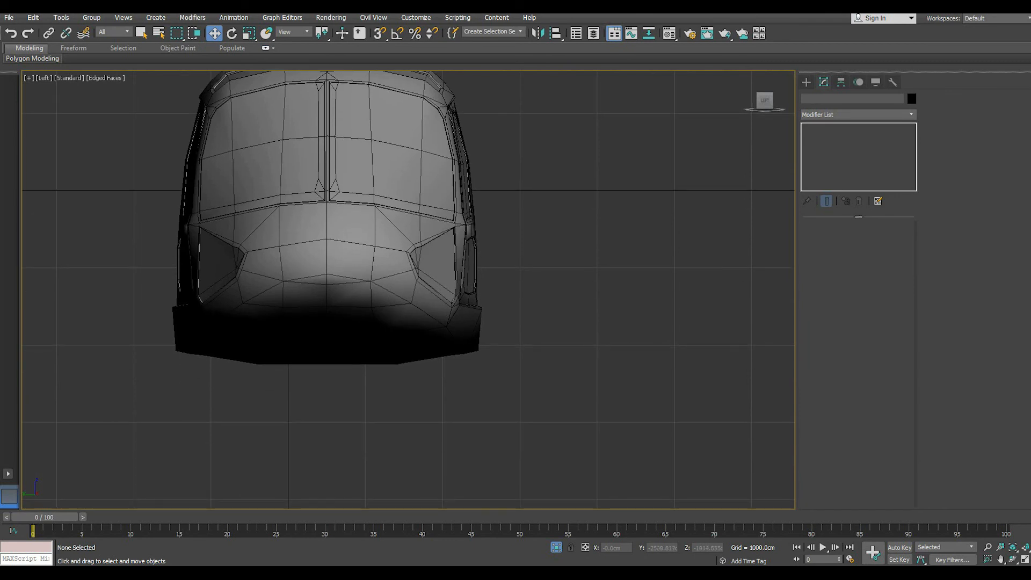
click(806, 82)
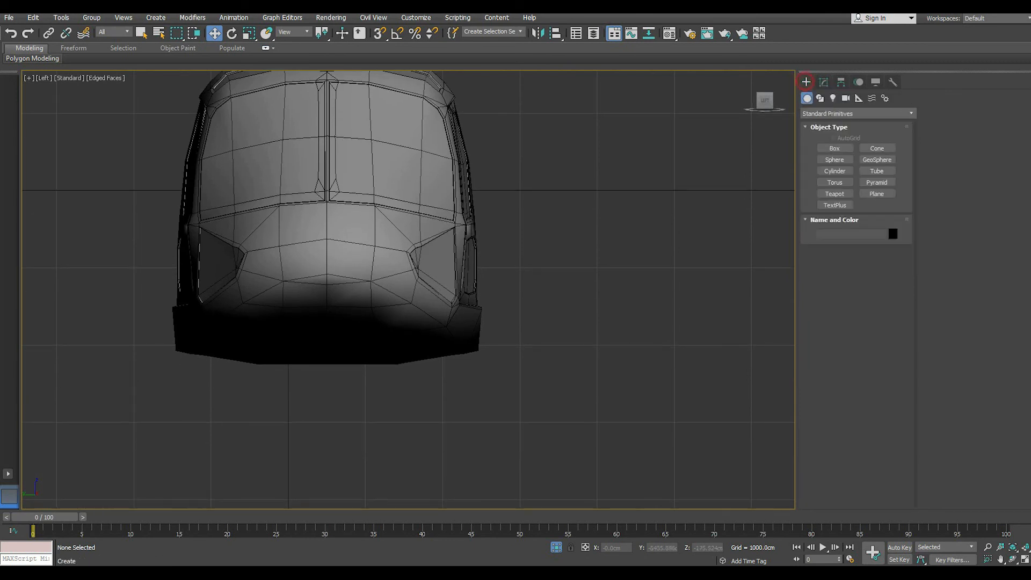
click(820, 98)
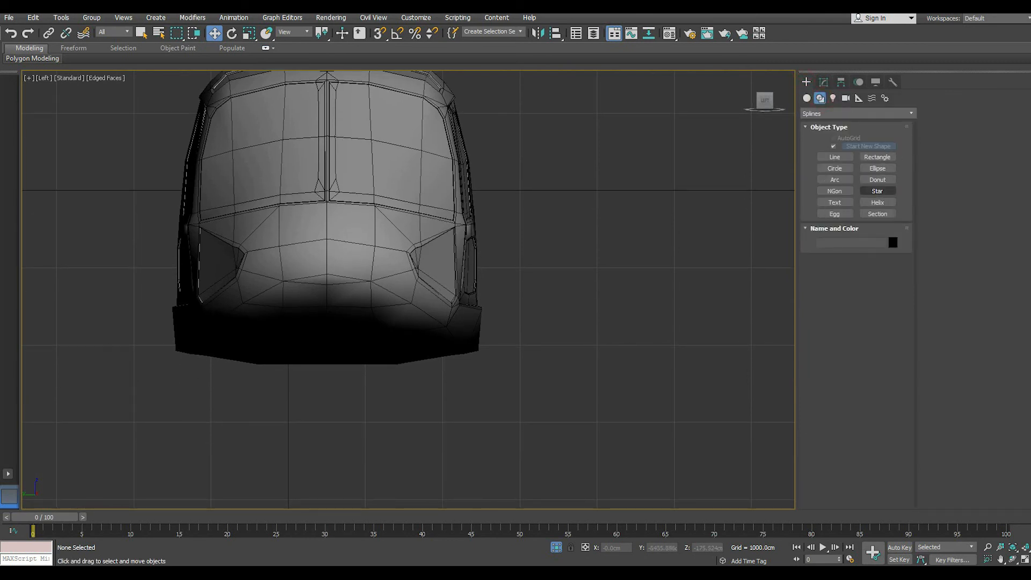
click(835, 180)
middle_drag(485, 301, 419, 280)
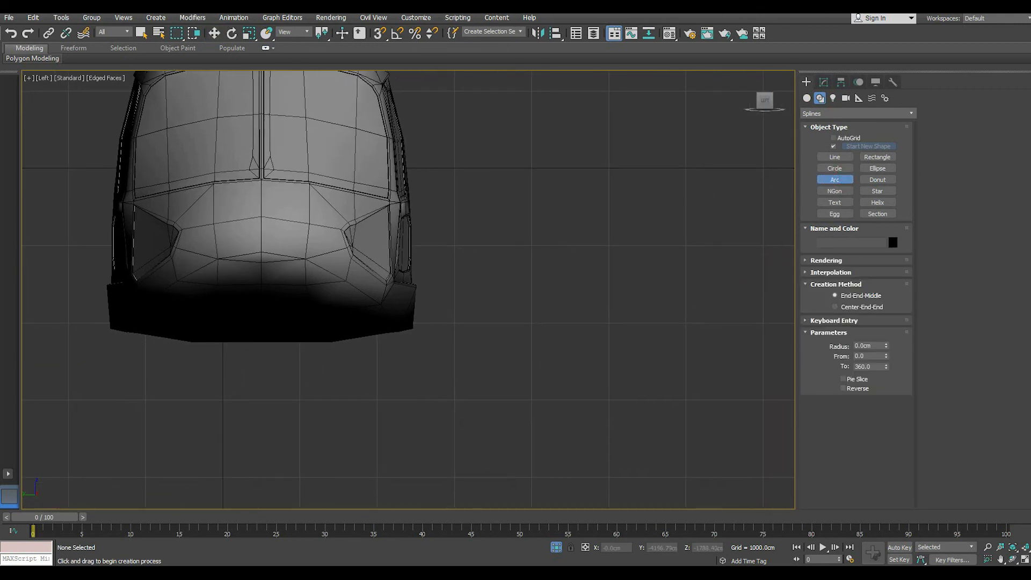
click(834, 168)
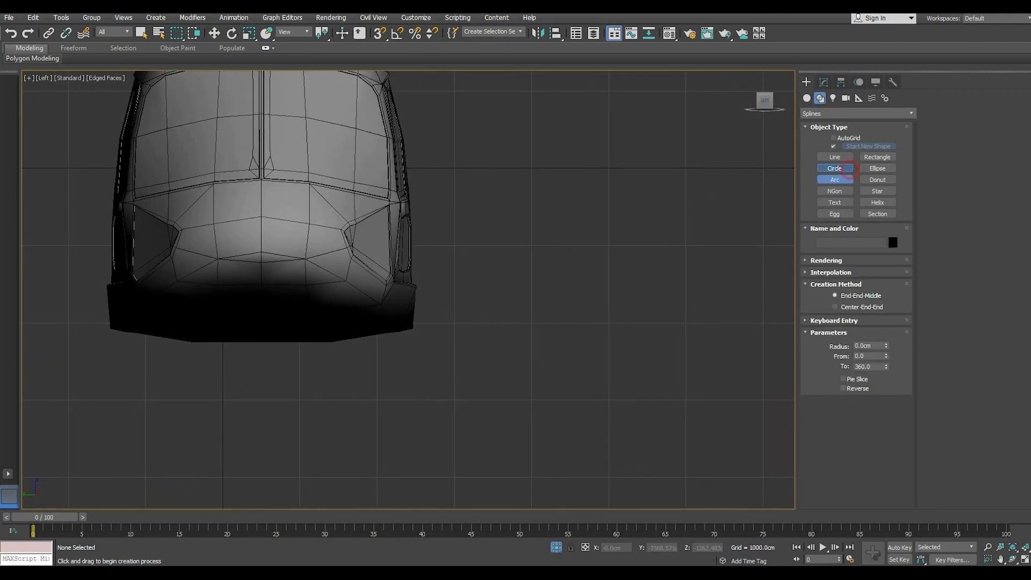
drag(458, 371, 549, 371)
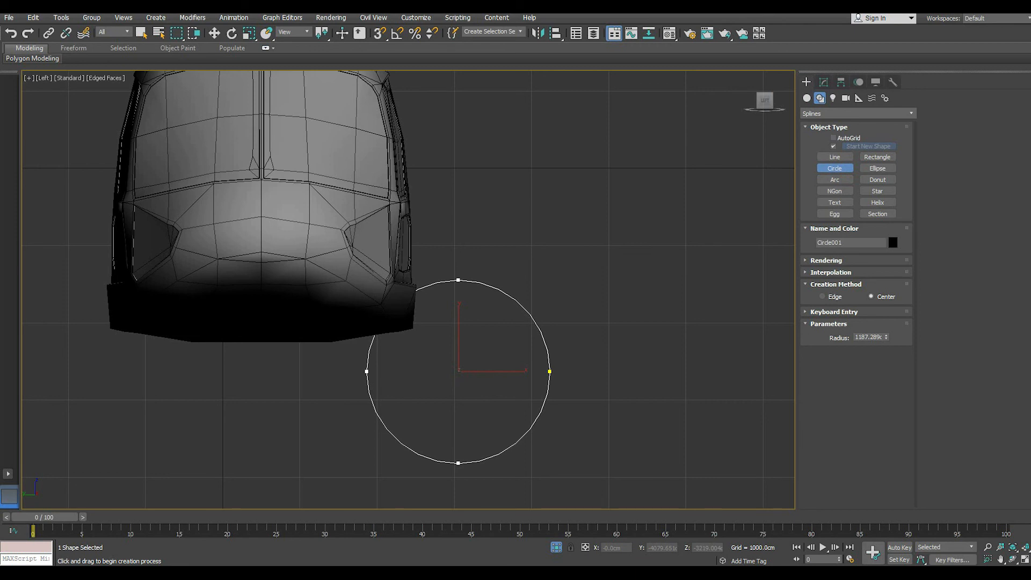
drag(537, 416, 539, 420)
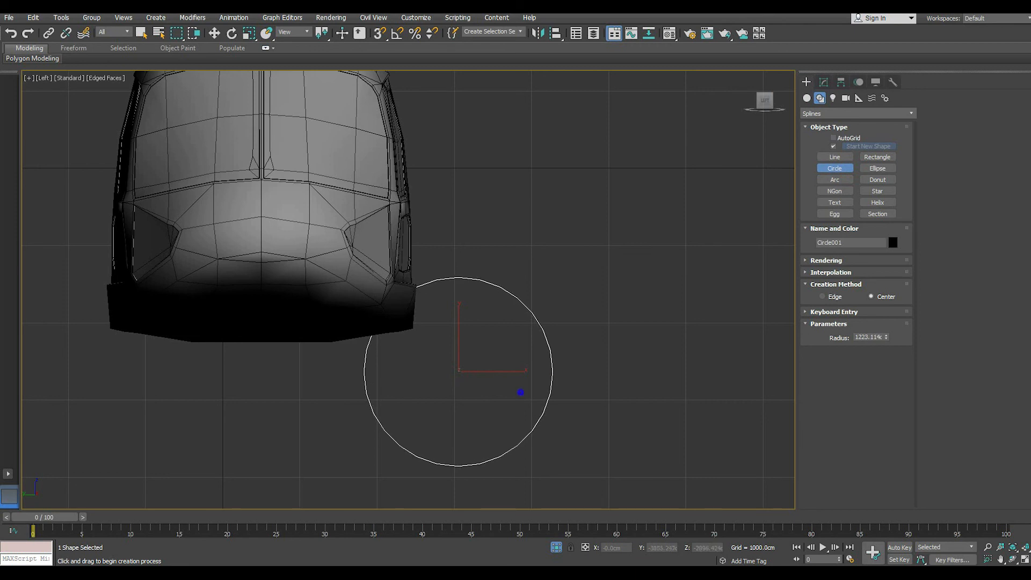
Move the circle inward toward the fuselage, along its length to beneath the side doors, and slightly down
key(w)
scroll(490, 340, down, 2)
drag(507, 363, 473, 363)
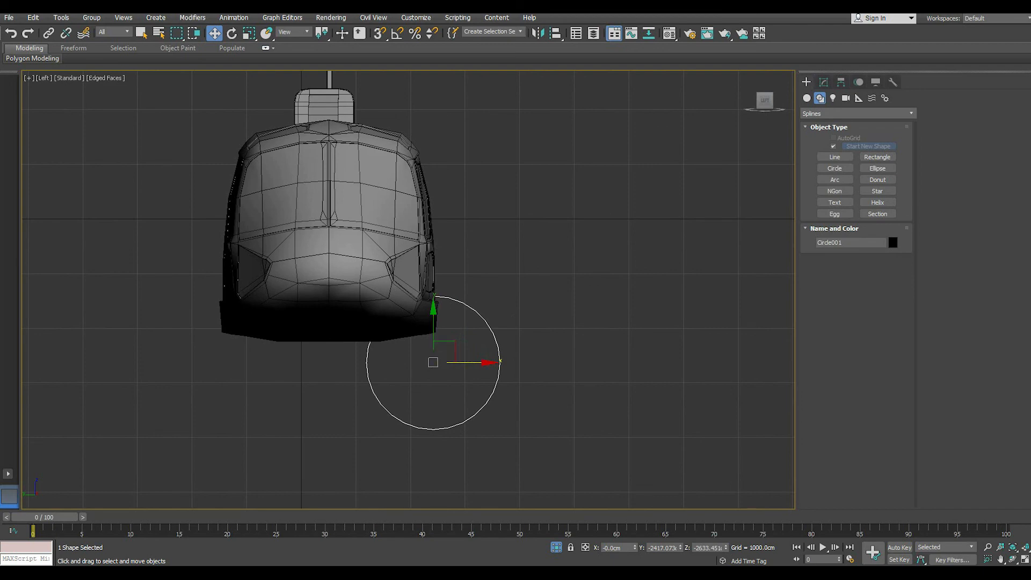
key(p)
alt+middle_drag(473, 363, 446, 315)
drag(553, 308, 320, 371)
alt+middle_drag(319, 372, 376, 352)
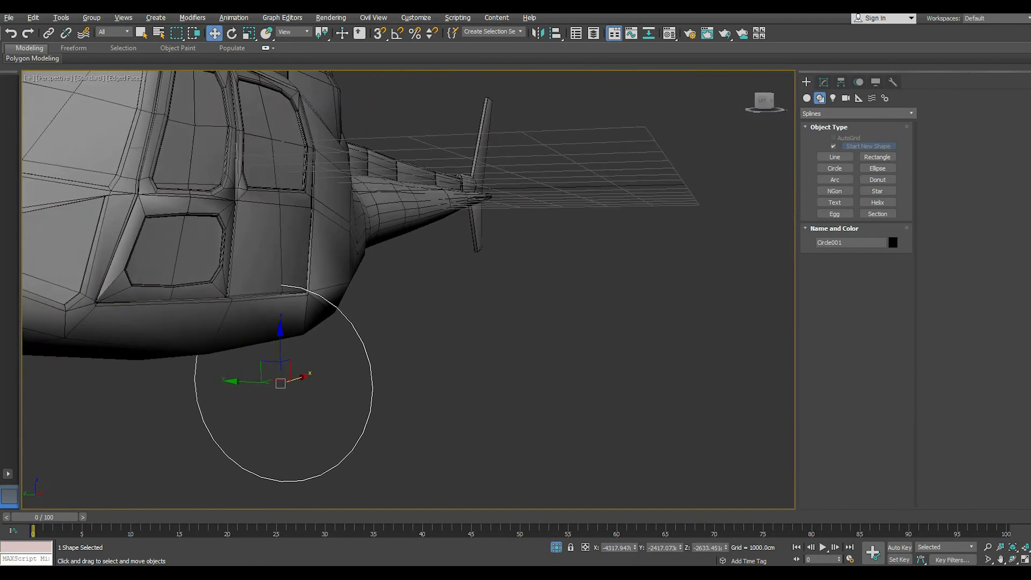
drag(280, 355, 280, 378)
alt+middle_drag(280, 378, 284, 388)
alt+middle_drag(462, 301, 435, 300)
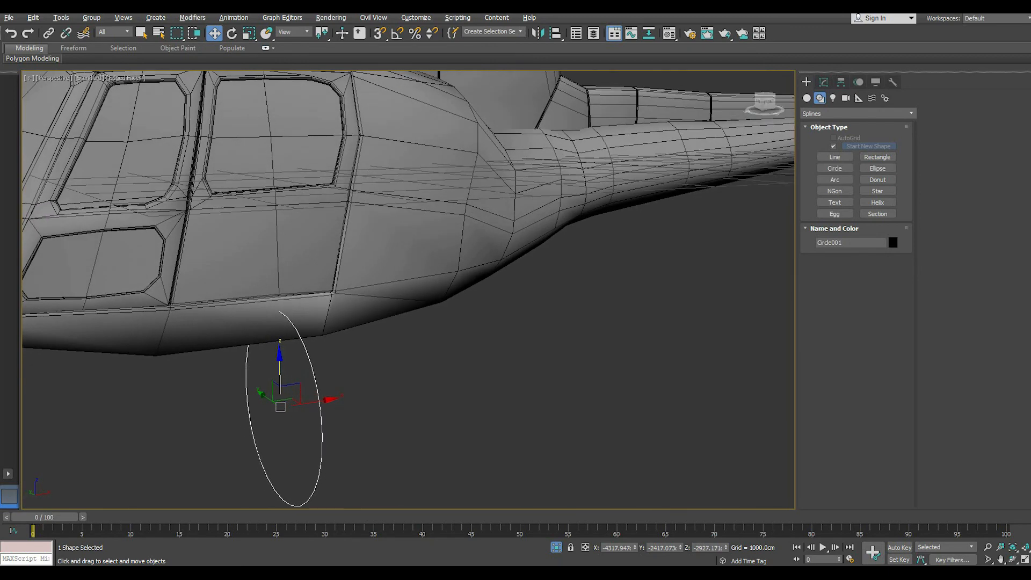
Convert the circle to an editable spline
click(824, 82)
right_click(863, 142)
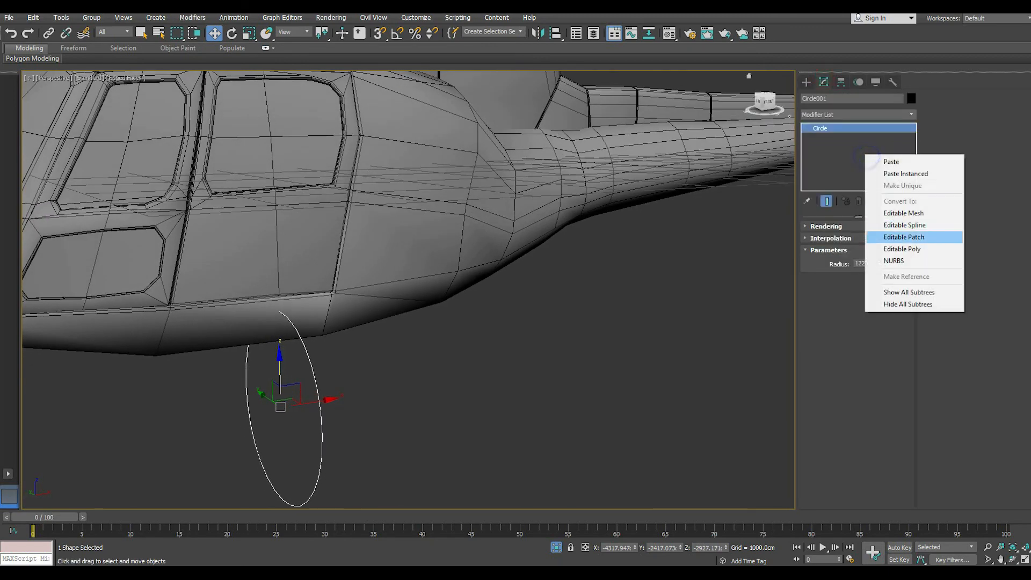
click(887, 224)
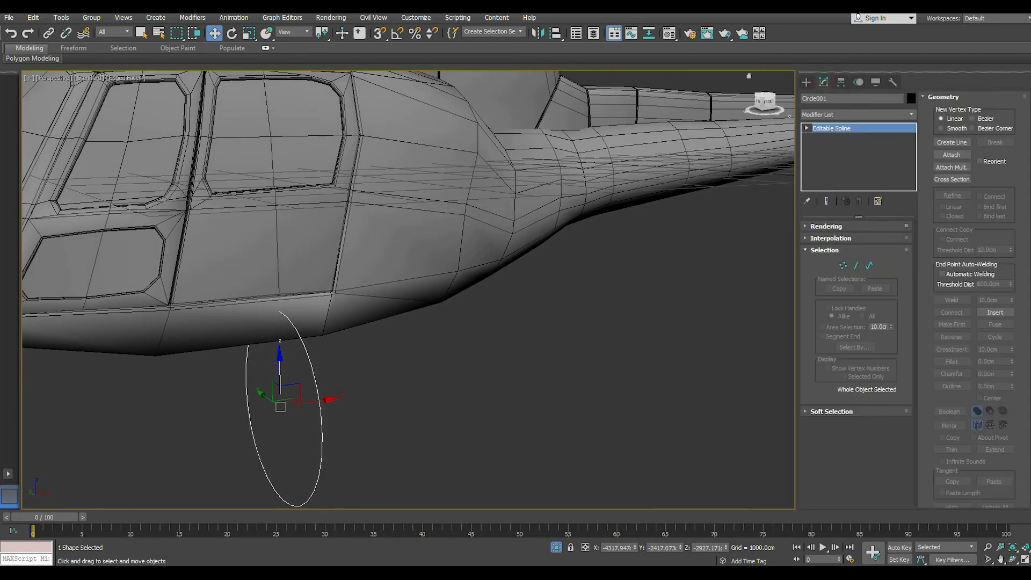
Delete the circle's inner and bottom vertices and the leftover closing segment, keeping only the upper outer quarter arc
click(843, 265)
alt+middle_drag(408, 301, 461, 279)
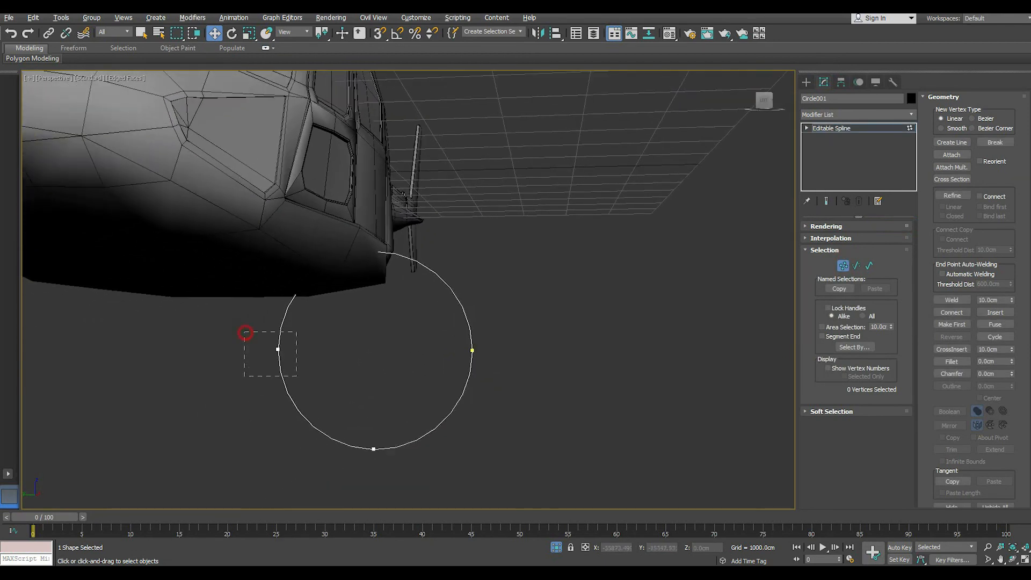
drag(245, 332, 245, 332)
key(Delete)
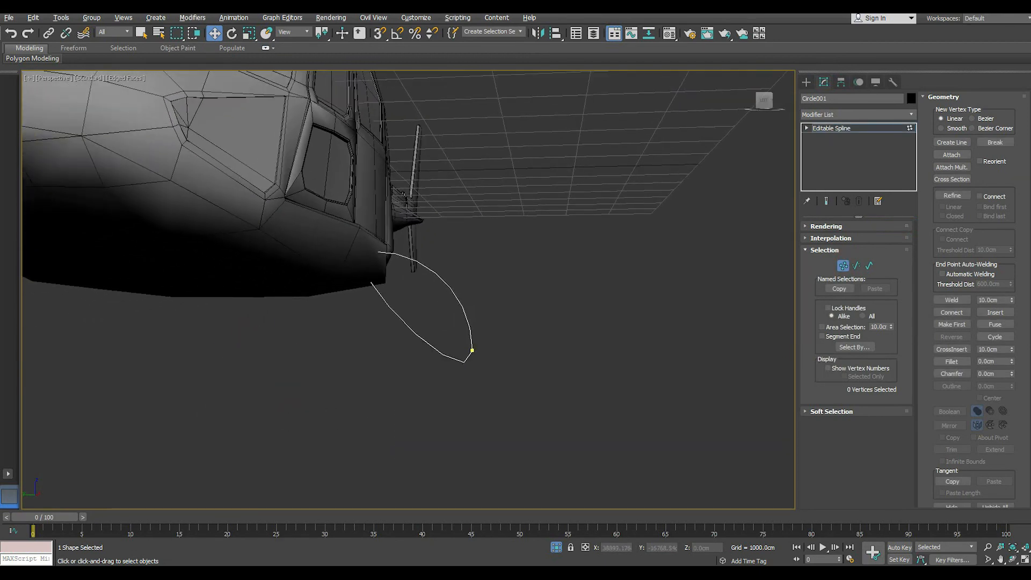
click(856, 265)
click(416, 333)
key(Delete)
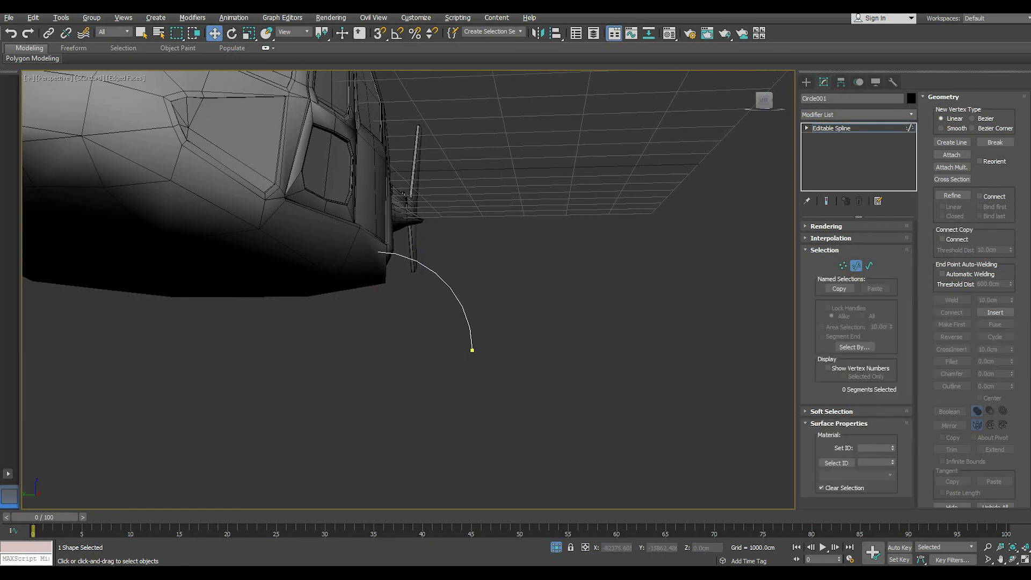
click(864, 129)
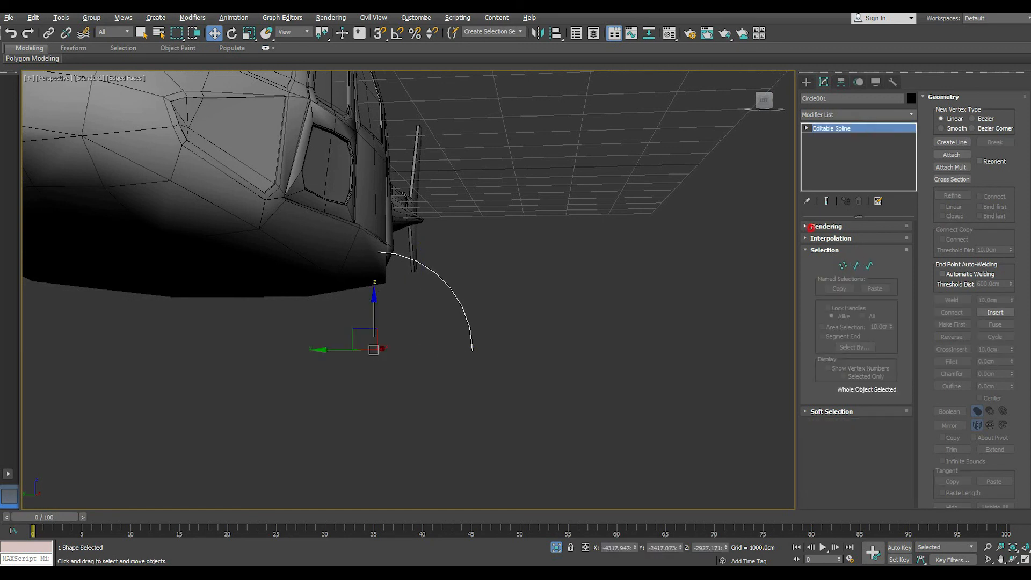
Enable the quarter arc's spline thickness in both the renderer and the viewport
click(811, 227)
click(818, 237)
click(819, 246)
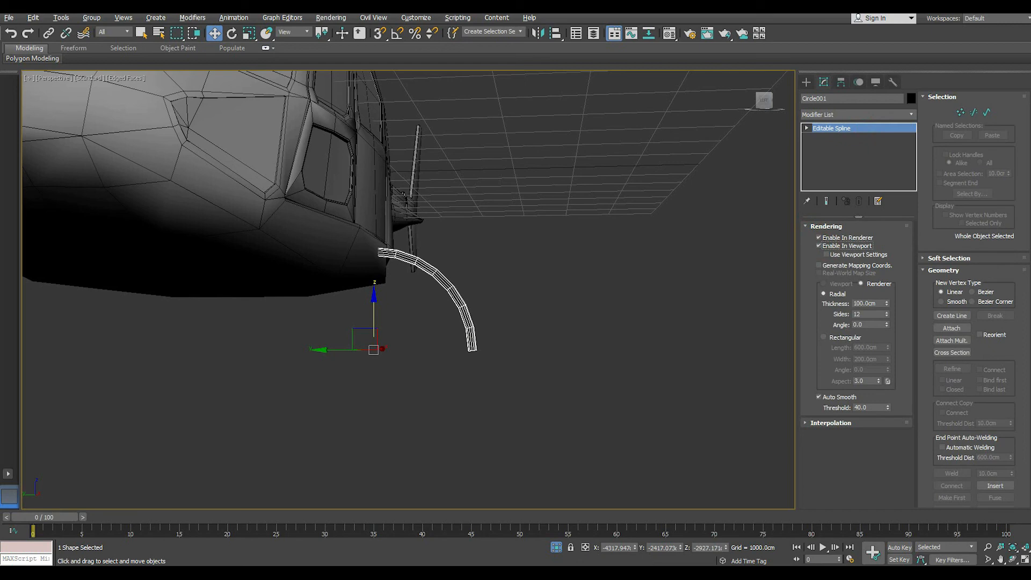
Turn on mapping coordinates for the quarter arc, nudge it slightly outward from the fuselage, and set its thickness to 130 cm
click(818, 265)
alt+middle_drag(516, 269, 477, 323)
mouse_move(350, 339)
mouse_down()
mouse_move(370, 344)
mouse_move(353, 341)
mouse_up()
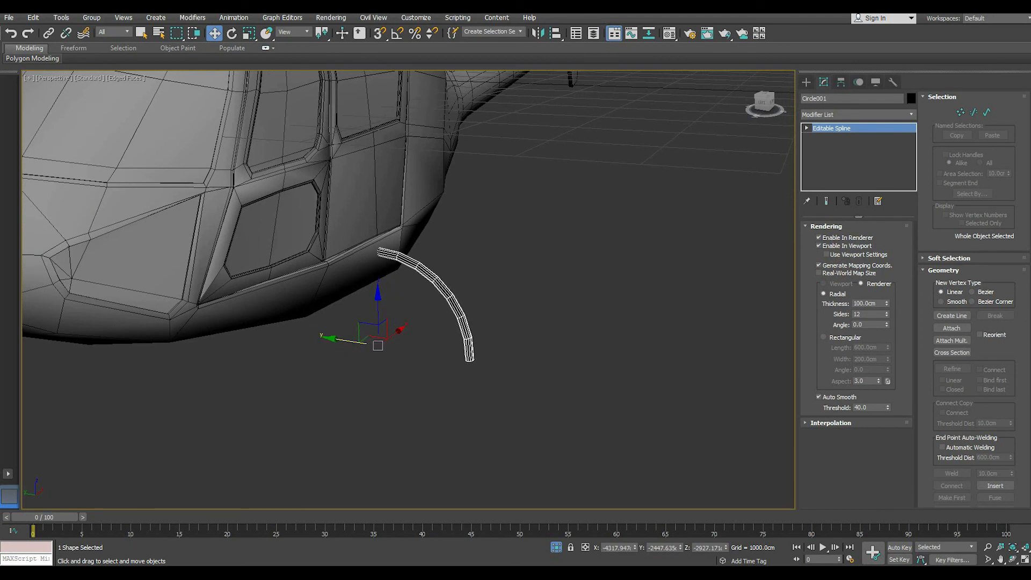
drag(887, 304, 886, 292)
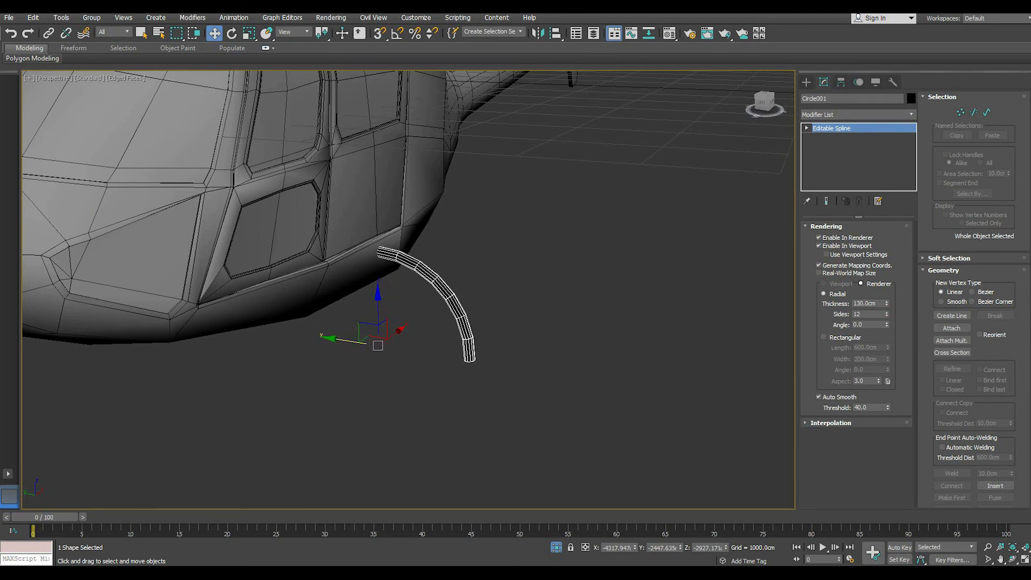
Assign the 02 - Default material to the arc strut and shift it slightly inward and down under the fuselage
key(m)
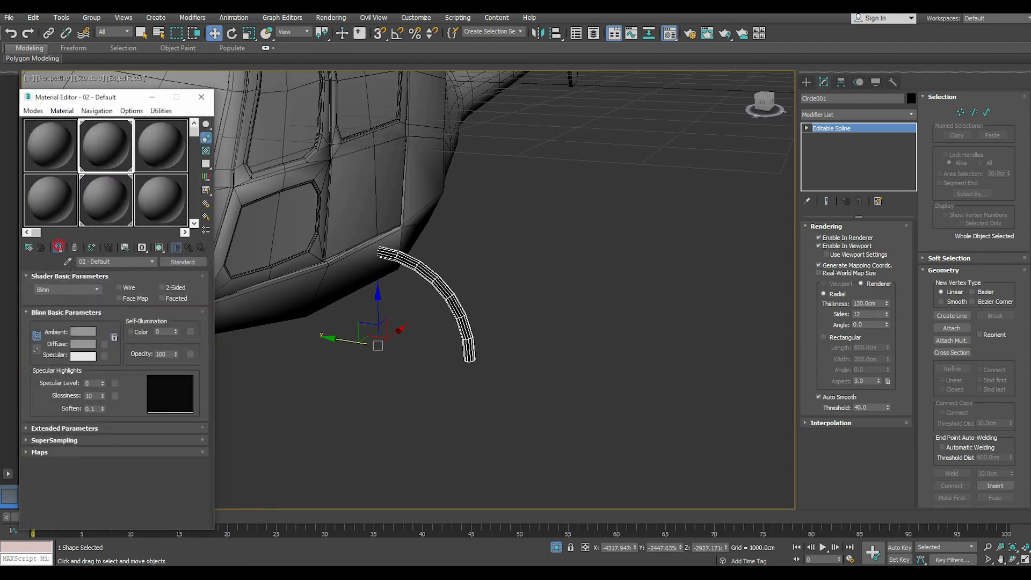
click(58, 247)
key(m)
alt+middle_drag(408, 290, 336, 316)
scroll(370, 382, down, 3)
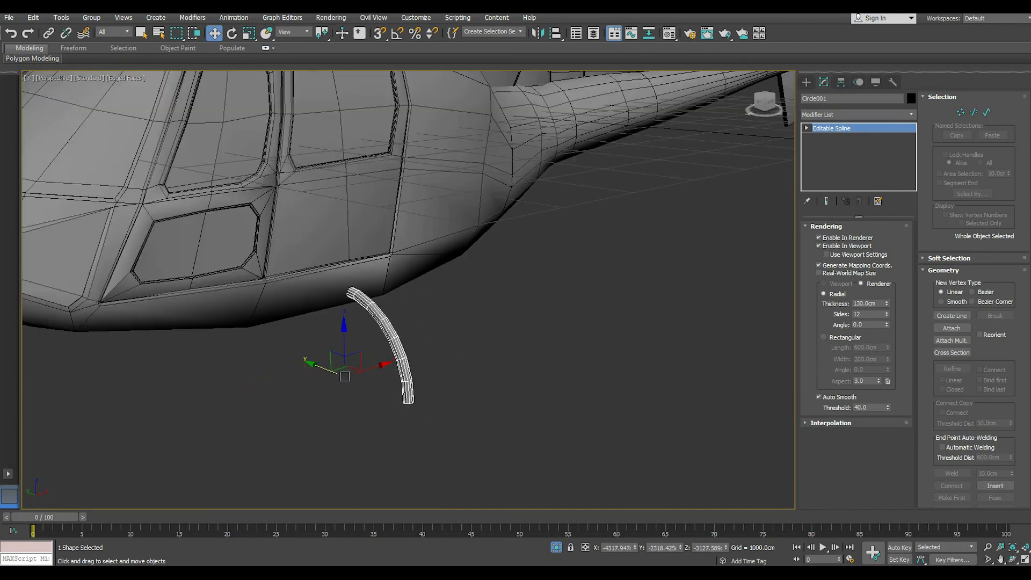
alt+middle_drag(370, 382, 419, 380)
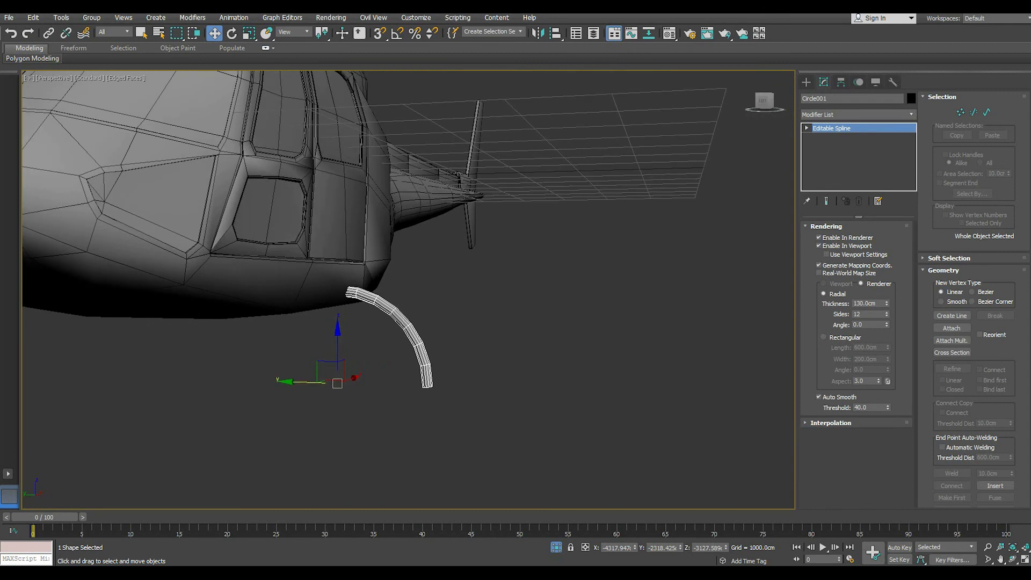
Center the strut's pivot on the object
click(840, 82)
click(855, 156)
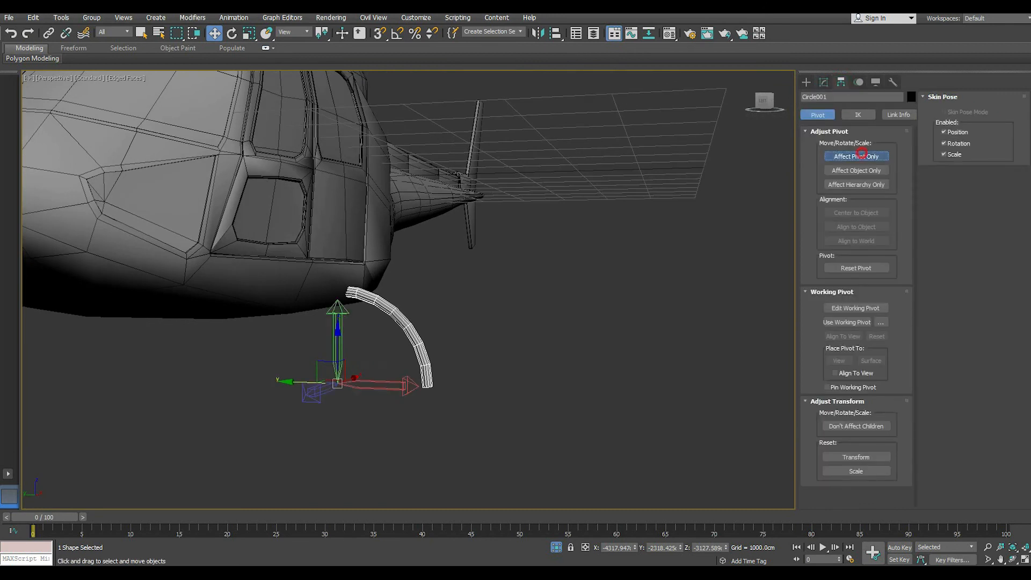
click(856, 213)
click(823, 81)
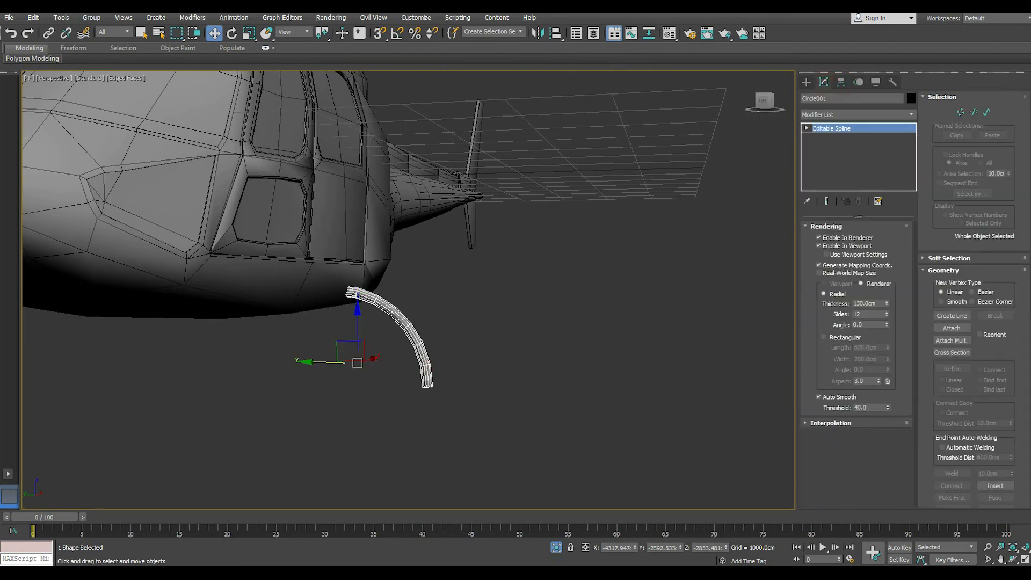
Move the strut slightly down and inward against the fuselage underside, and set its thickness to 156 cm
drag(333, 362, 357, 337)
mouse_move(360, 343)
alt+middle_down()
mouse_move(278, 340)
mouse_move(356, 344)
alt+middle_up()
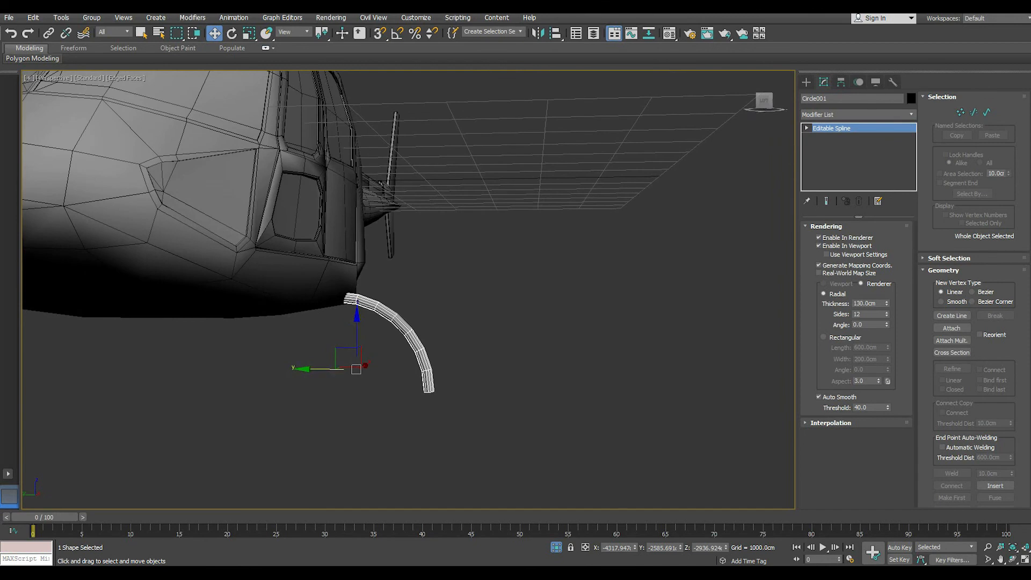
drag(322, 369, 318, 368)
alt+middle_drag(319, 368, 321, 340)
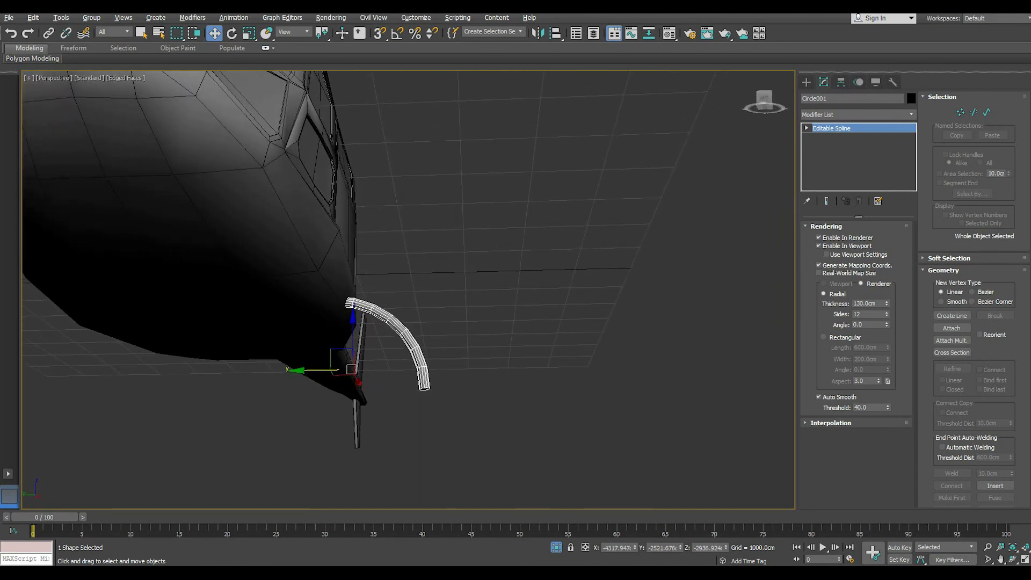
drag(888, 302, 888, 288)
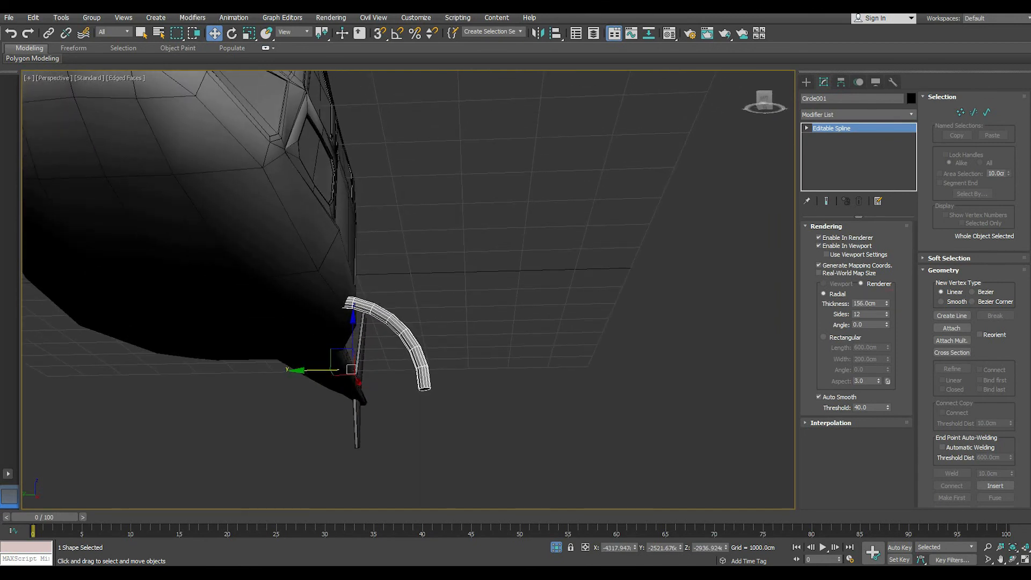
Set the strut spline's interpolation steps to 10
click(831, 422)
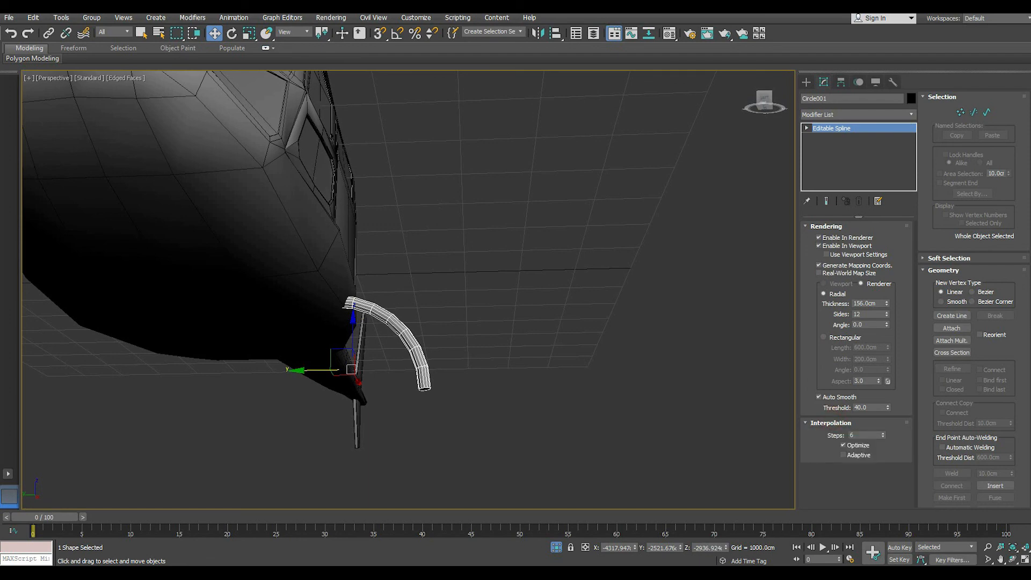
drag(883, 435, 883, 424)
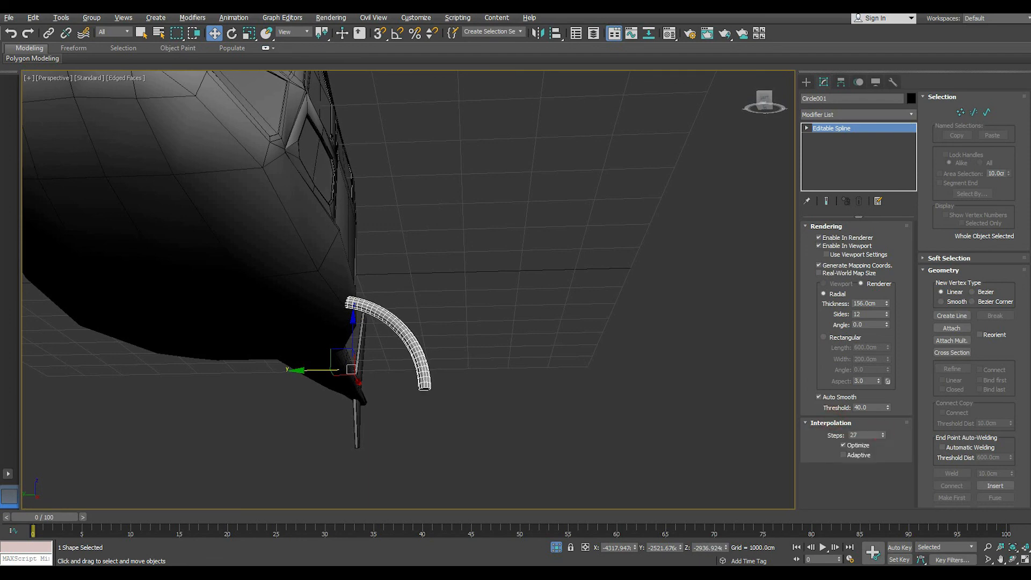
alt+middle_drag(462, 285, 418, 340)
scroll(377, 334, up, 3)
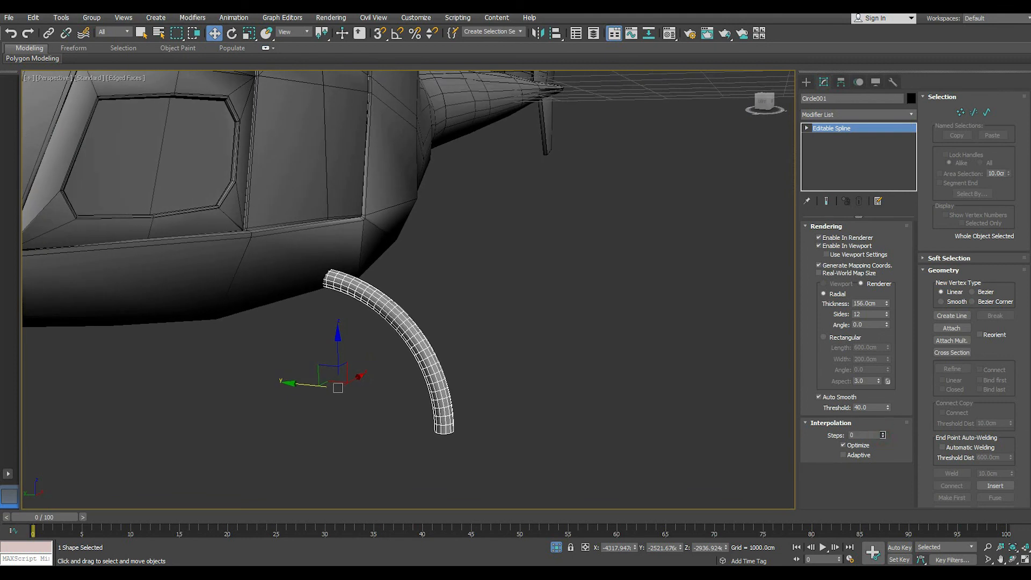
drag(882, 435, 883, 436)
click(883, 433)
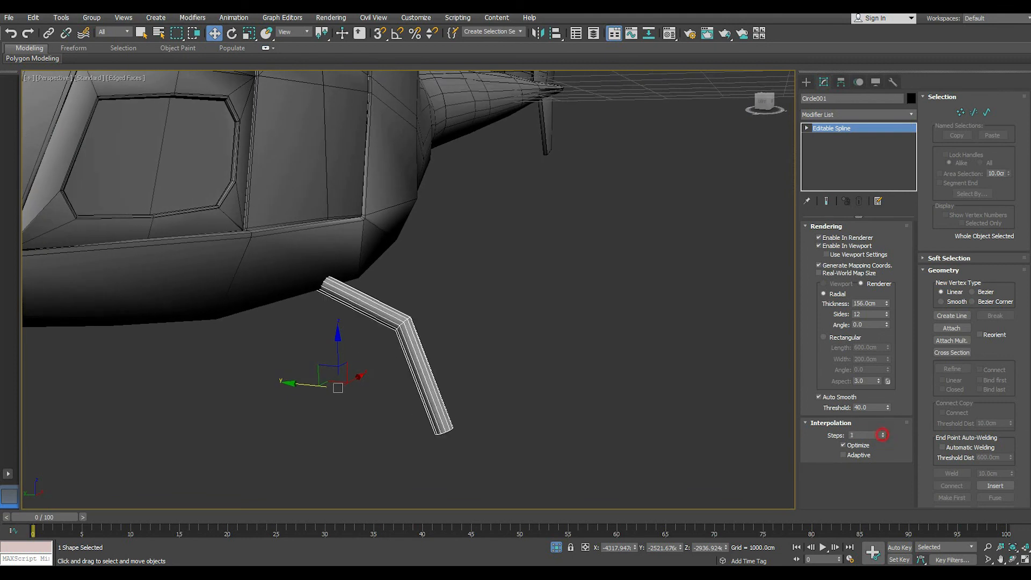
click(882, 433)
click(882, 433)
click(882, 433)
click(883, 434)
click(882, 432)
click(882, 433)
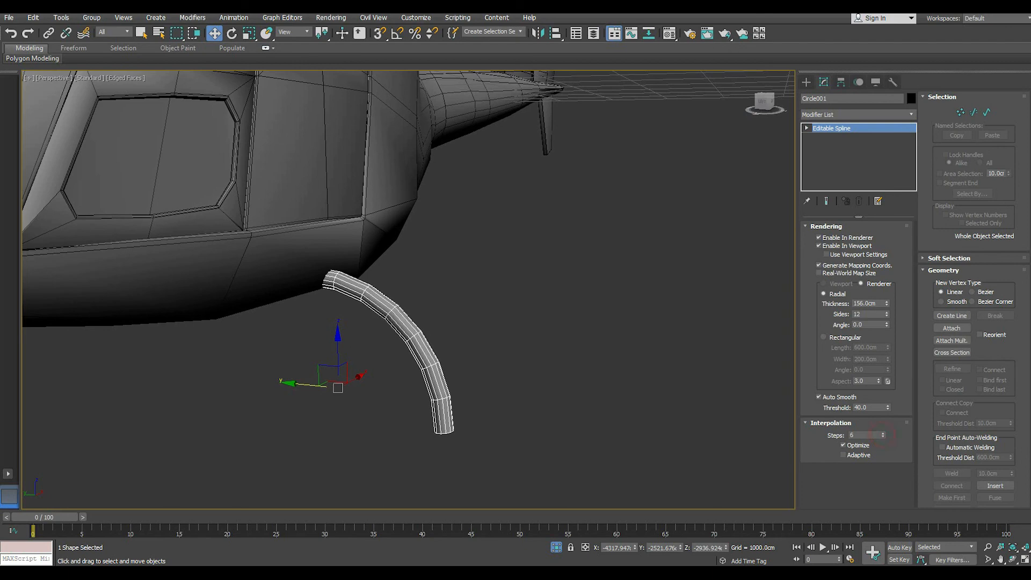
click(883, 432)
click(883, 432)
click(883, 432)
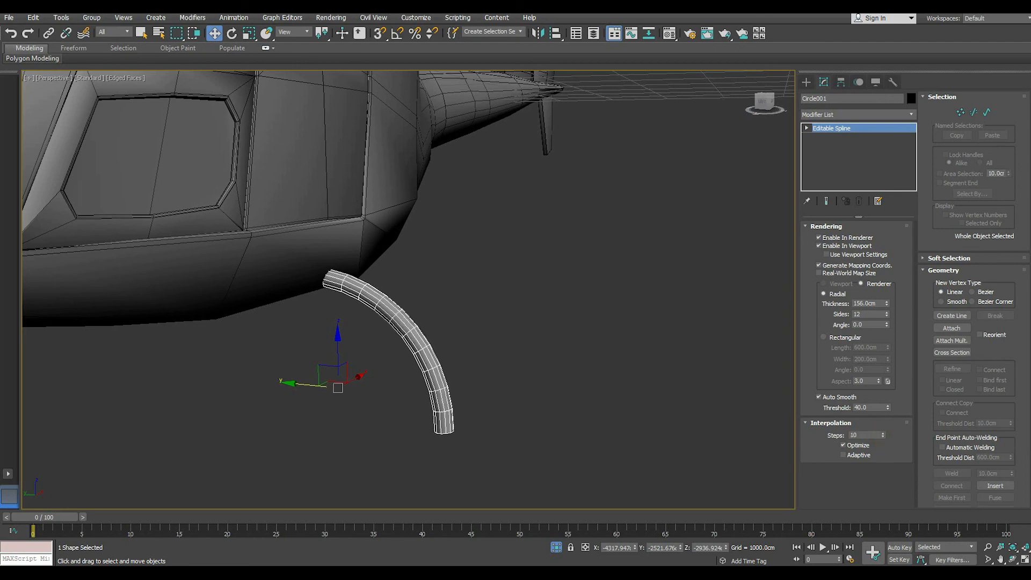
Try to copy the strut rearward along the fuselage
mouse_move(408, 301)
alt+middle_down()
mouse_move(360, 322)
mouse_move(413, 352)
mouse_move(442, 346)
mouse_move(394, 344)
alt+middle_up()
scroll(359, 322, down, 4)
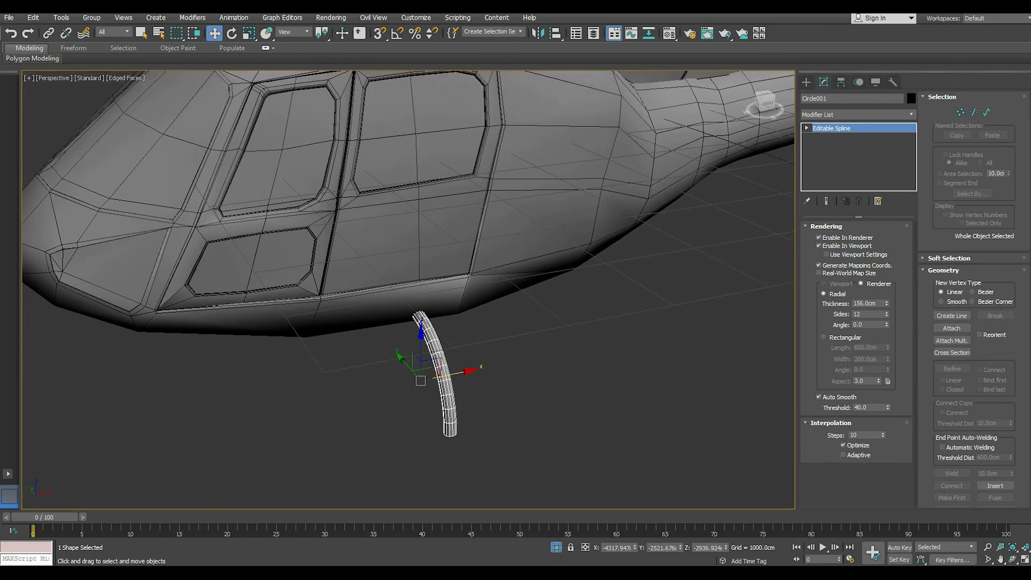
shift+drag(457, 372, 652, 334)
key(Return)
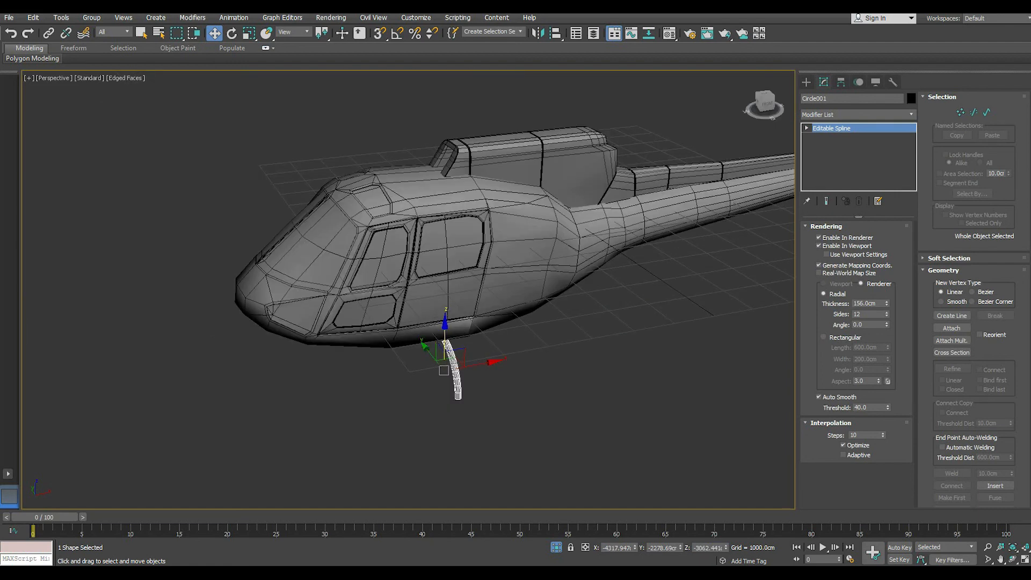
Copy the strut straight back along the fuselage to make the rear strut
alt+middle_drag(516, 359, 467, 361)
middle_drag(467, 361, 396, 362)
shift+drag(396, 369, 526, 369)
click(528, 342)
Turn off the rear strut's viewport thickness and move its upper end vertex inward and slightly up toward the fuselage
mouse_move(515, 355)
alt+middle_down()
mouse_move(558, 356)
mouse_move(515, 361)
alt+middle_up()
scroll(498, 371, up, 3)
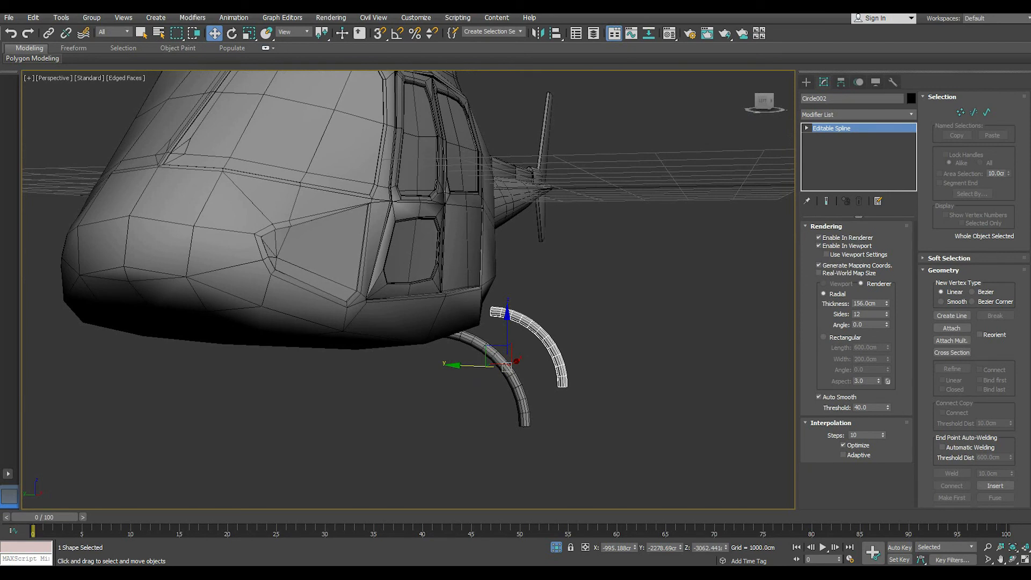
click(829, 129)
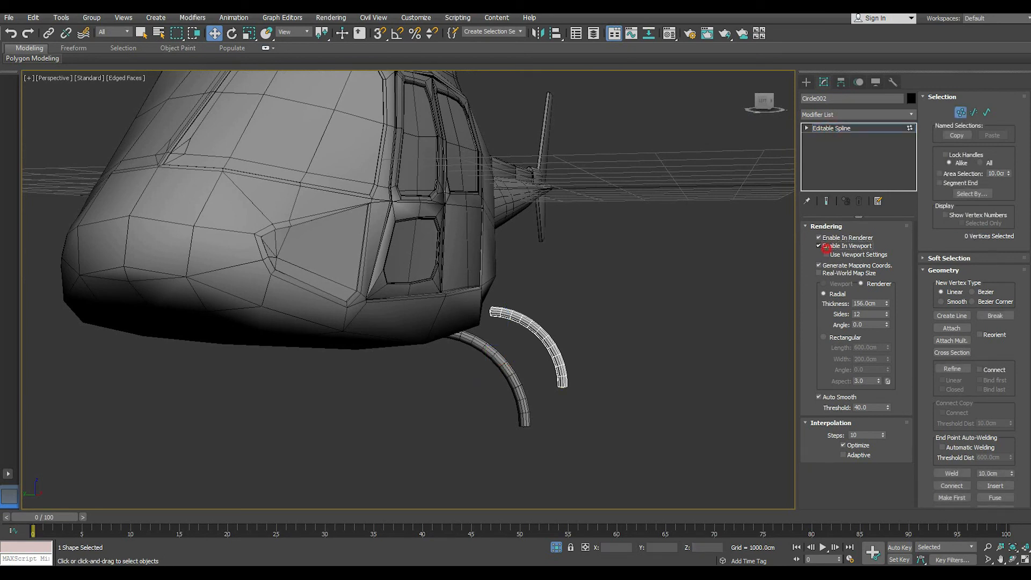
click(819, 245)
drag(473, 301, 507, 322)
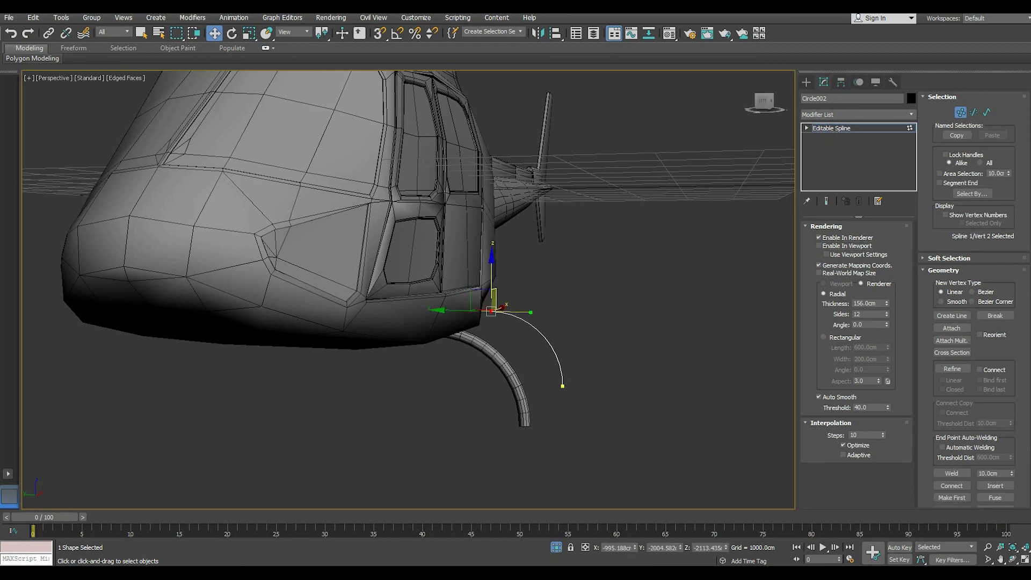
drag(492, 283, 449, 300)
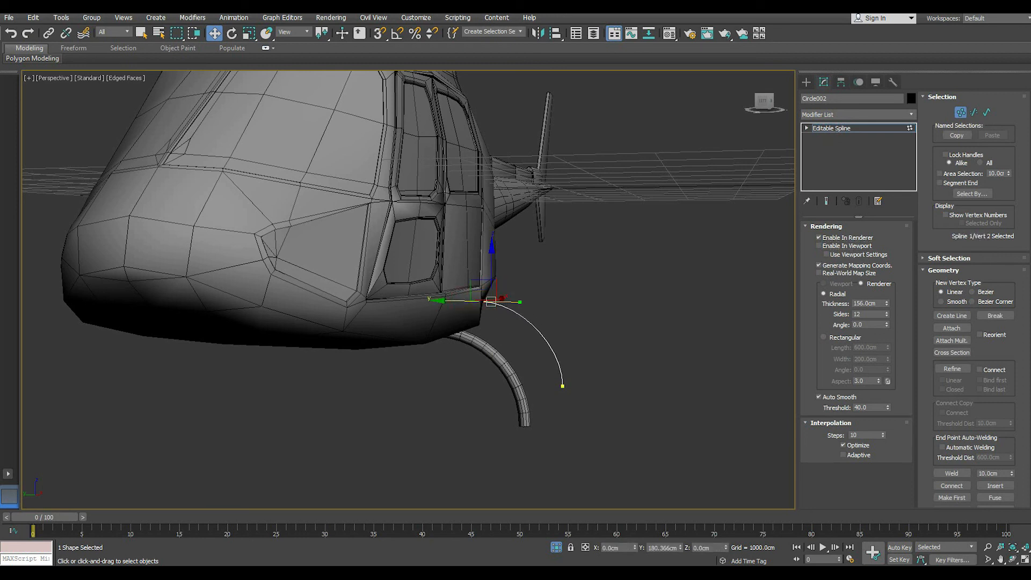
Raise the rear strut's upper vertex into the fuselage underside and fine-tune its sideways position and height
alt+middle_drag(449, 301, 314, 300)
alt+middle_drag(314, 338, 466, 319)
scroll(467, 320, up, 5)
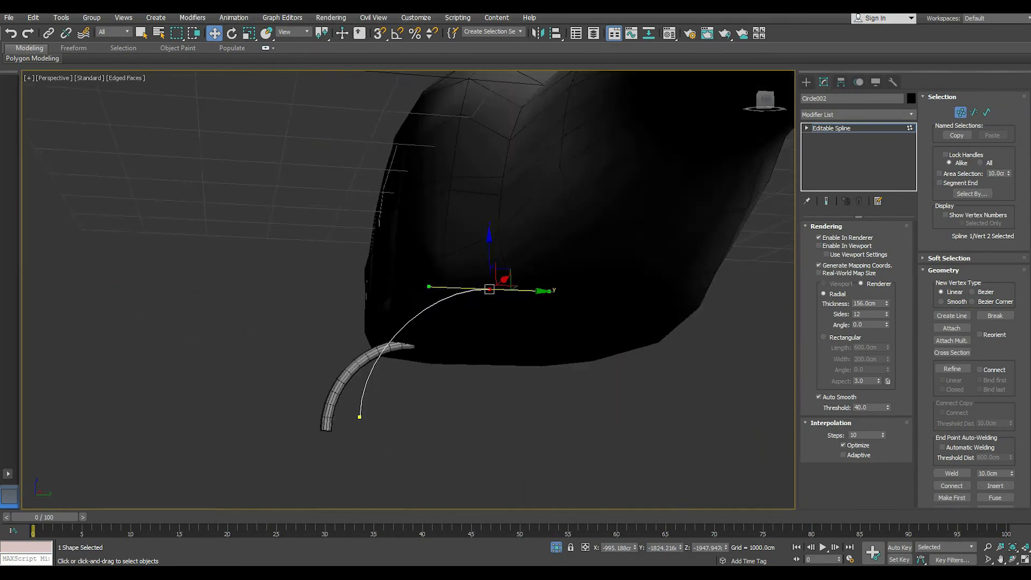
drag(506, 243, 506, 225)
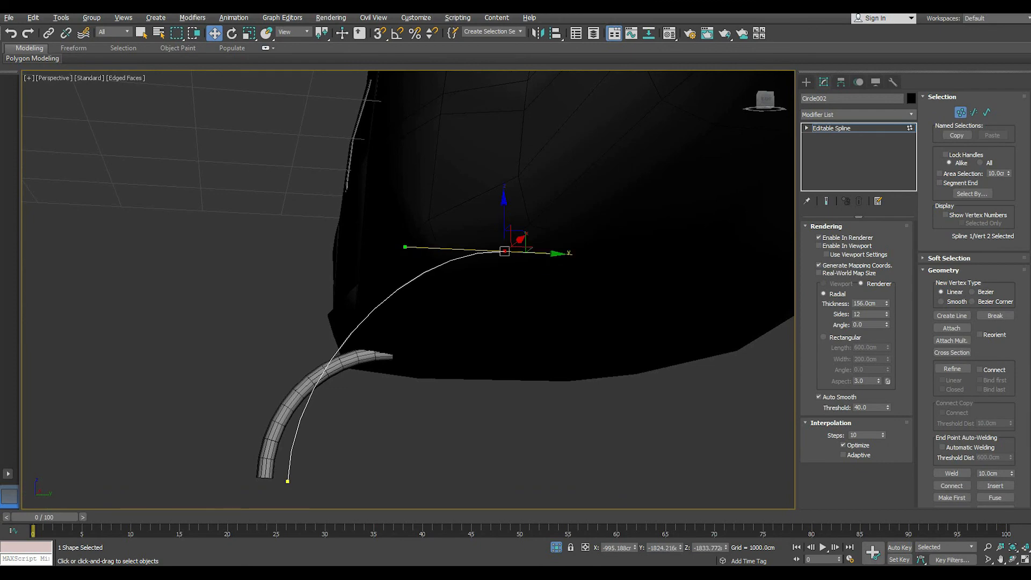
alt+middle_drag(506, 236, 676, 242)
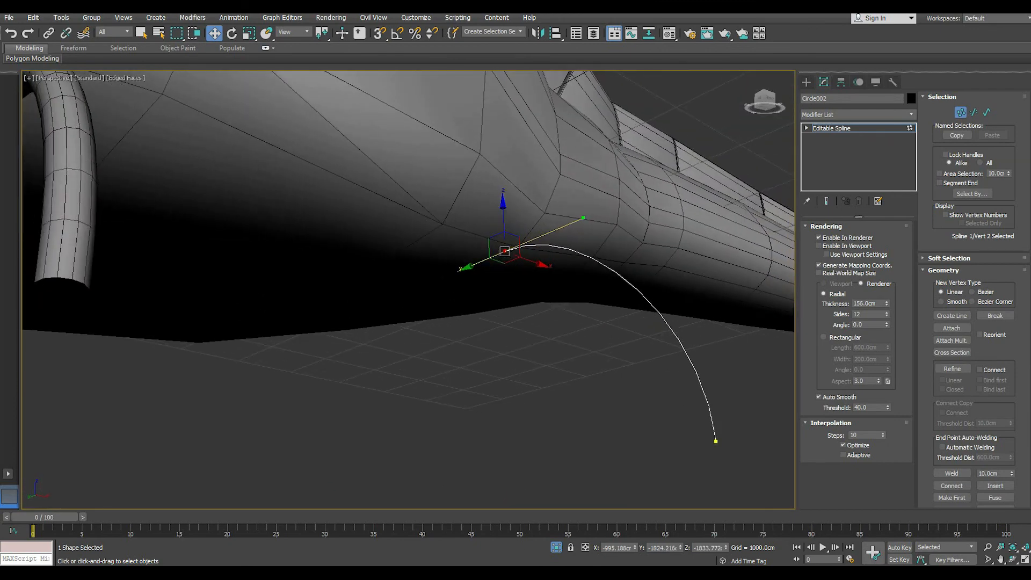
drag(477, 263, 467, 267)
drag(492, 229, 493, 221)
drag(472, 257, 459, 262)
drag(480, 228, 481, 225)
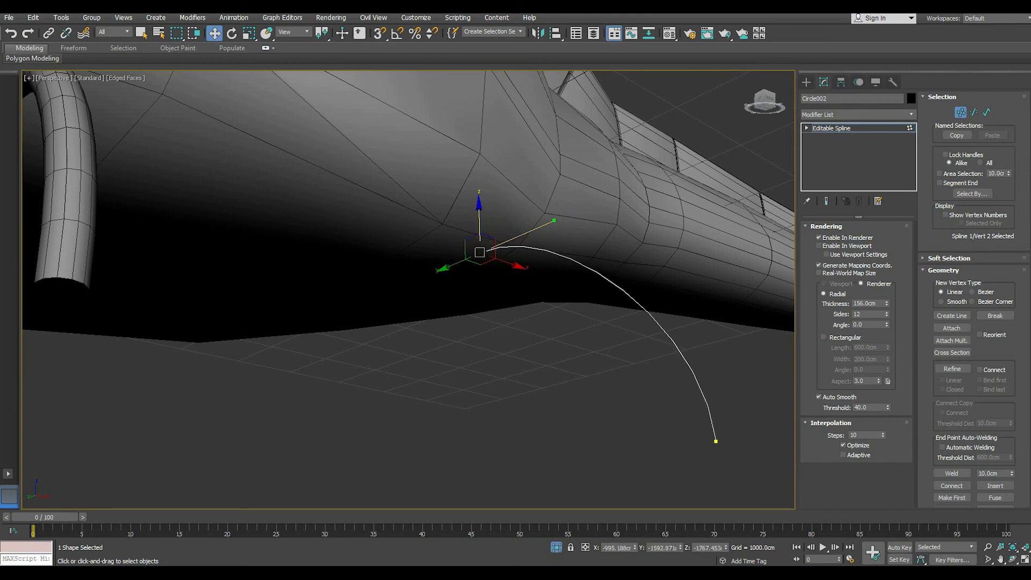
Tilt the Bezier handle of the rear strut's upper vertex by raising its outer end slightly
scroll(491, 271, down, 5)
alt+middle_drag(491, 271, 612, 308)
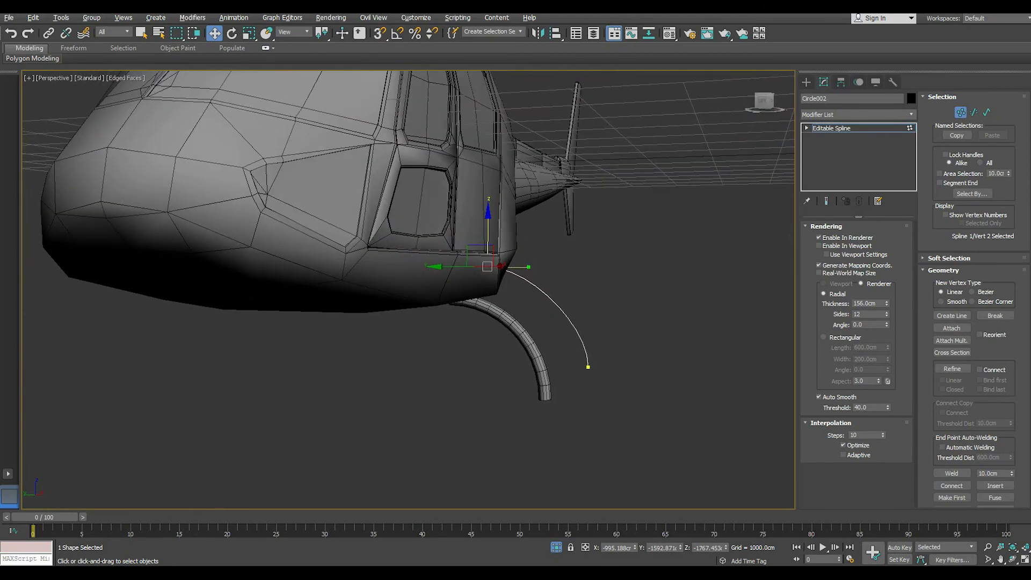
drag(531, 267, 528, 258)
alt+middle_drag(529, 259, 556, 208)
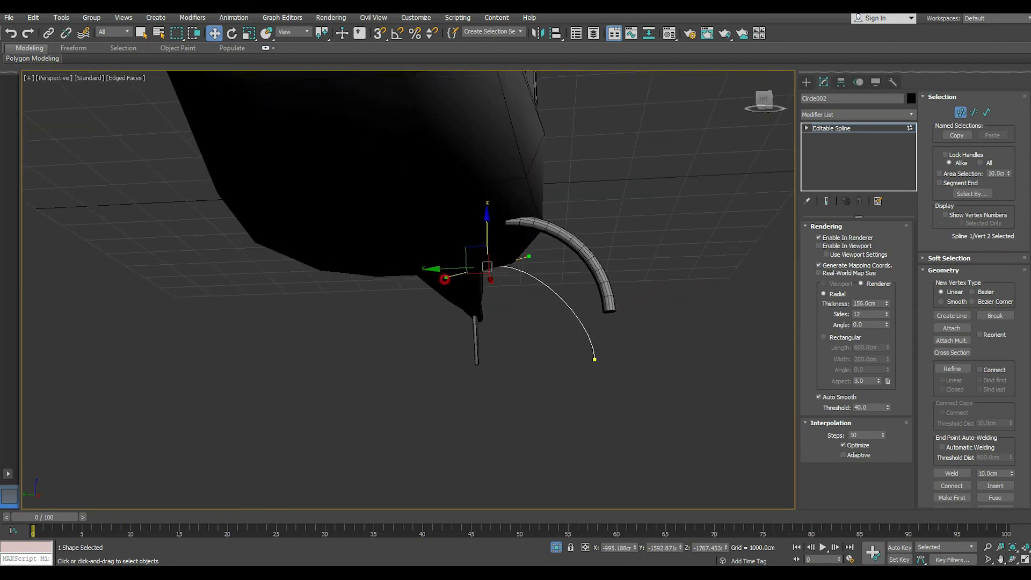
click(552, 269)
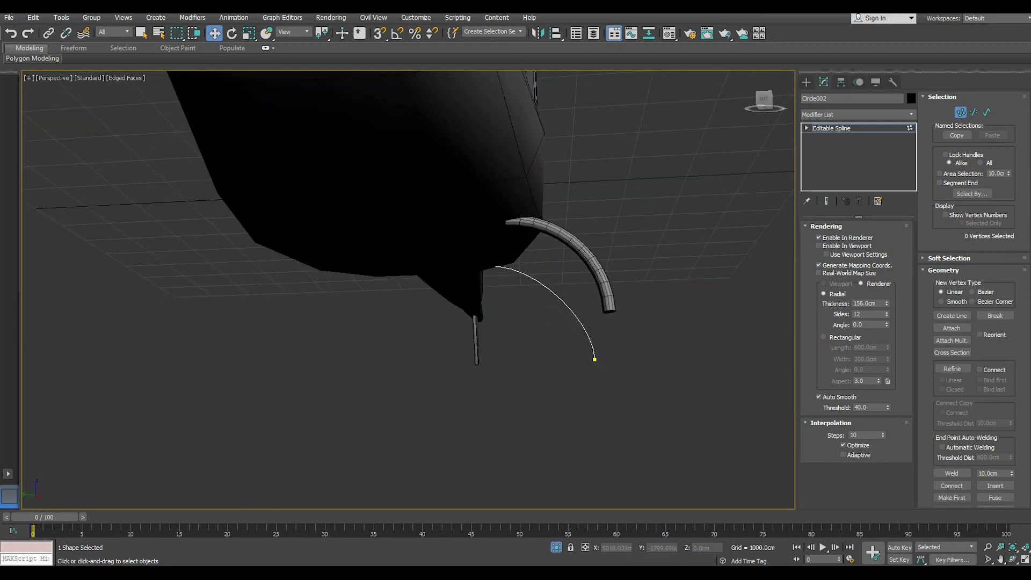
click(430, 236)
drag(384, 212, 490, 279)
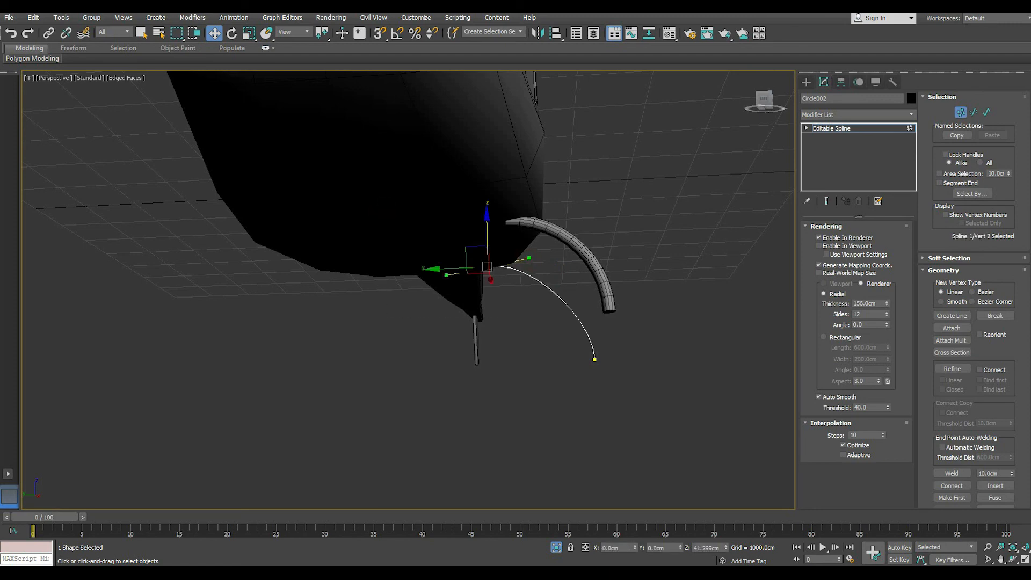
alt+middle_drag(488, 274, 438, 401)
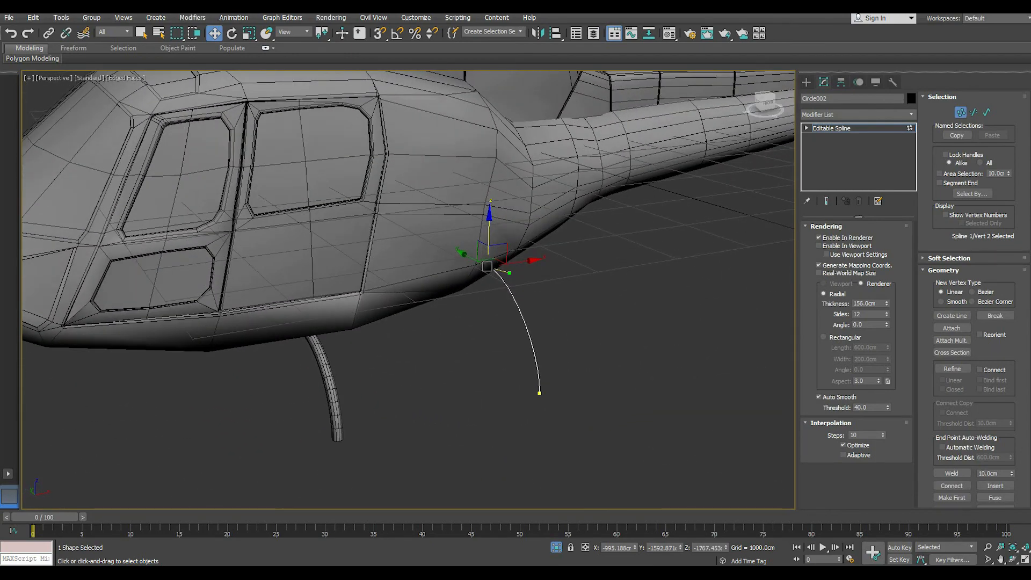
Turn the rear strut's viewport thickness back on, leave vertex editing and deselect the strut
click(819, 245)
alt+middle_drag(484, 344, 462, 335)
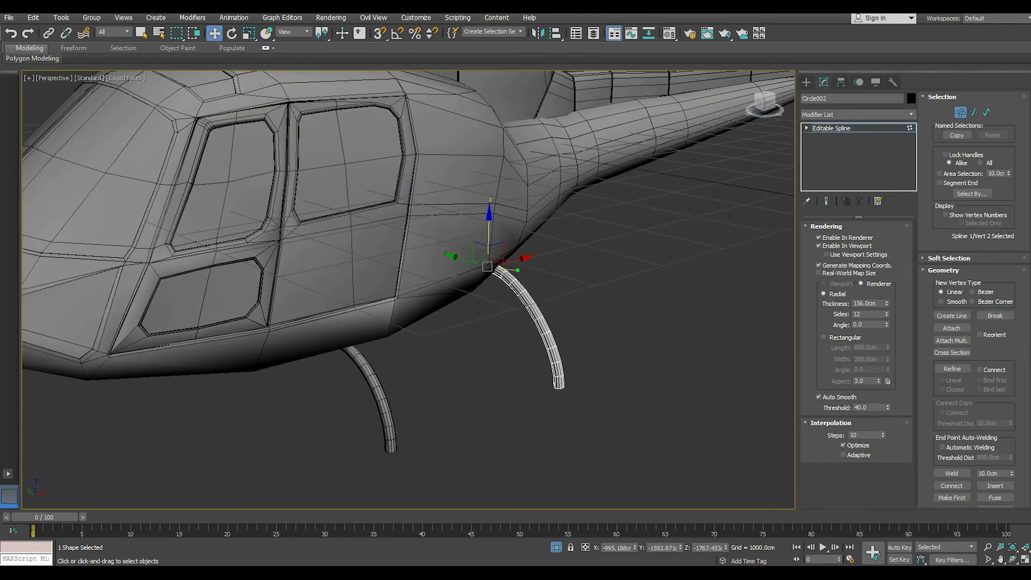
click(831, 128)
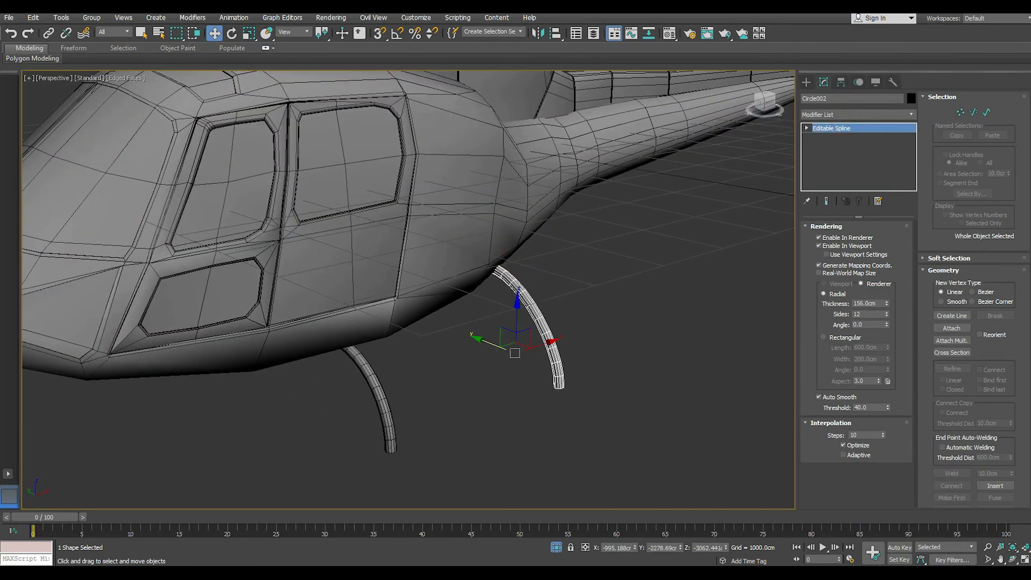
click(661, 284)
scroll(499, 333, down, 5)
alt+middle_drag(499, 332, 541, 307)
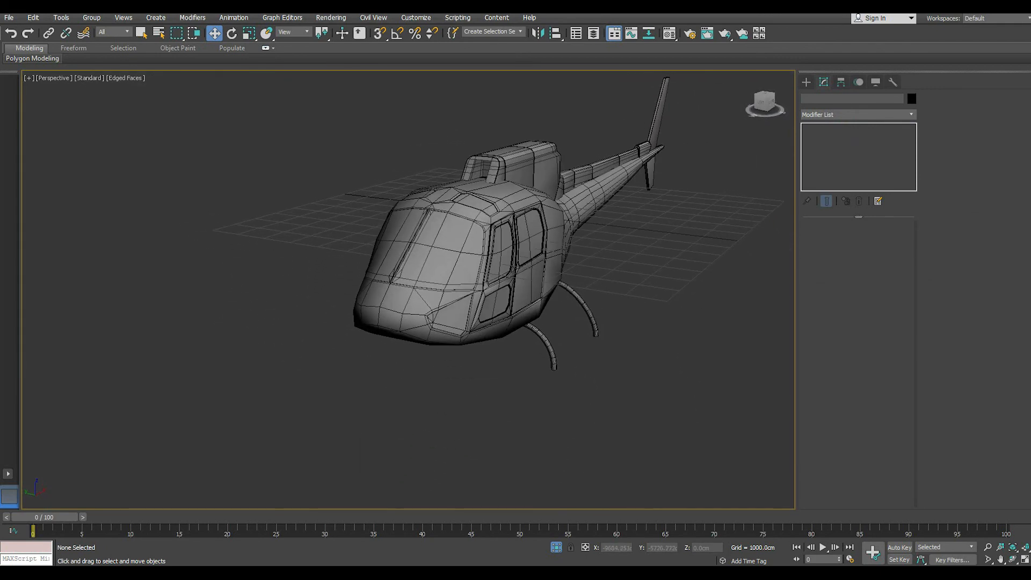
Increase the front skid strut's radial rendering thickness to 165.36 cm
scroll(553, 308, up, 5)
click(527, 378)
scroll(527, 378, up, 2)
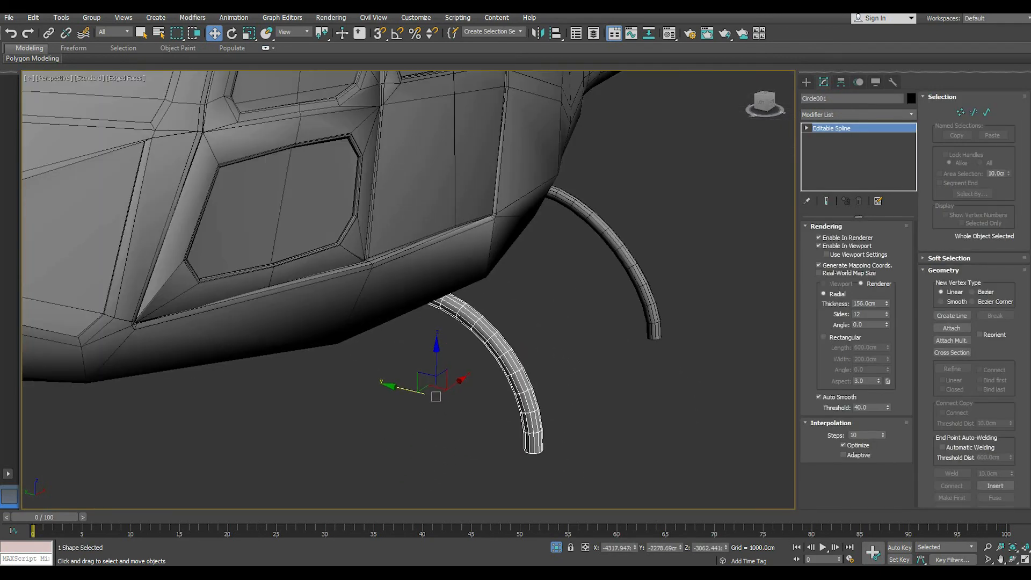
drag(886, 303, 886, 298)
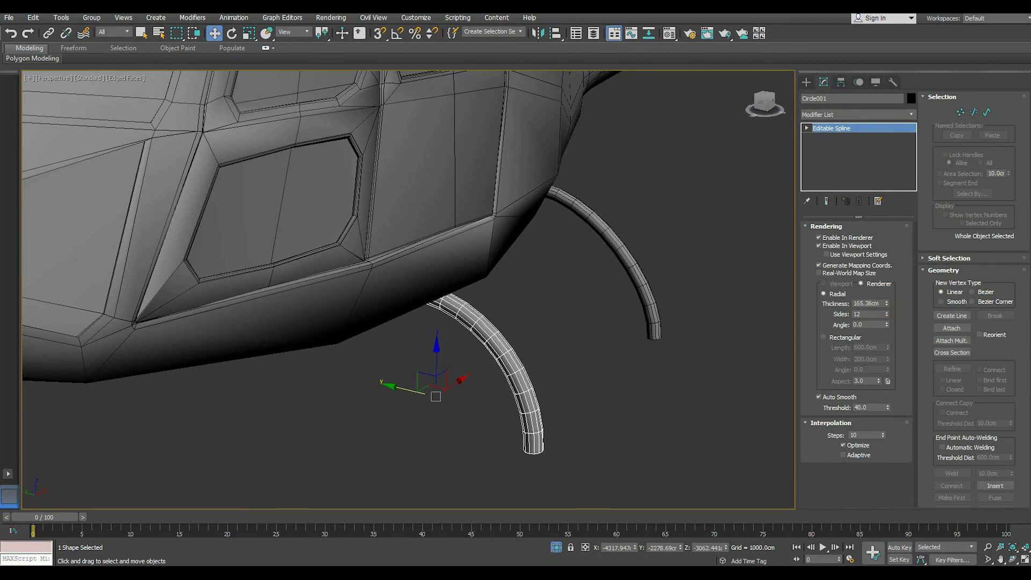
Copy the front strut's thickness value, apply it to the rear strut, and deselect the strut
double_click(869, 303)
right_click(873, 303)
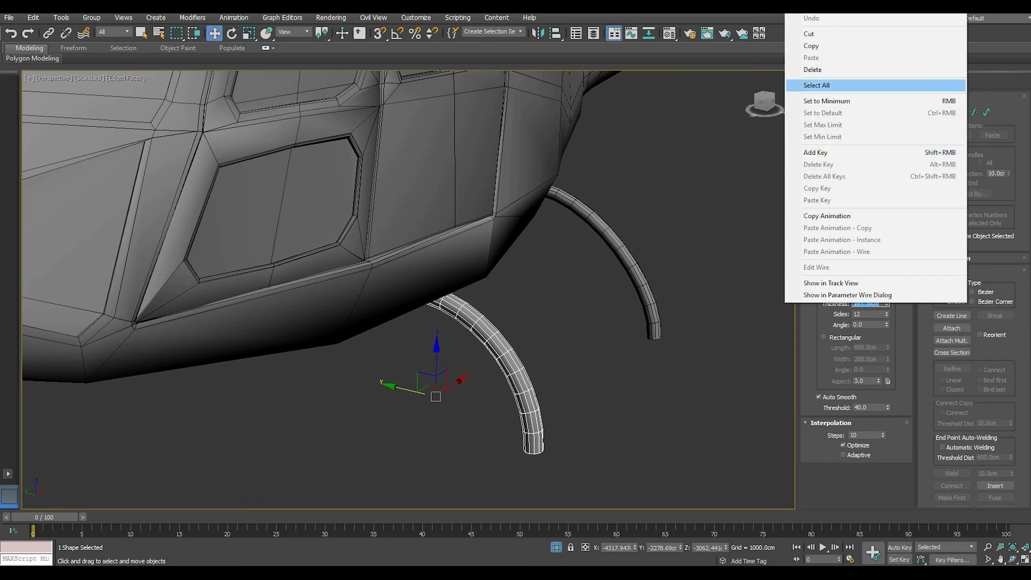
click(808, 45)
click(649, 297)
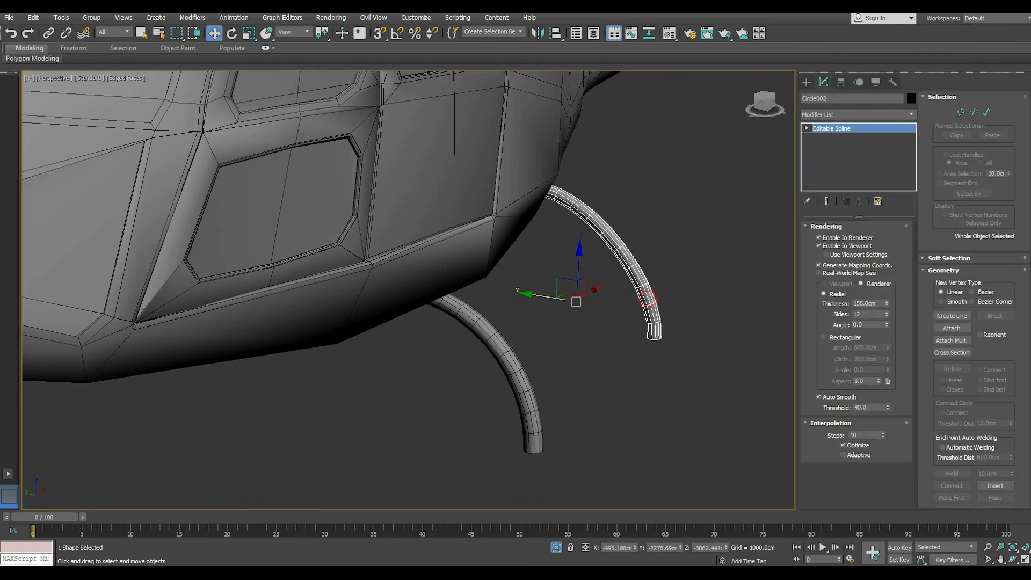
double_click(869, 303)
right_click(869, 303)
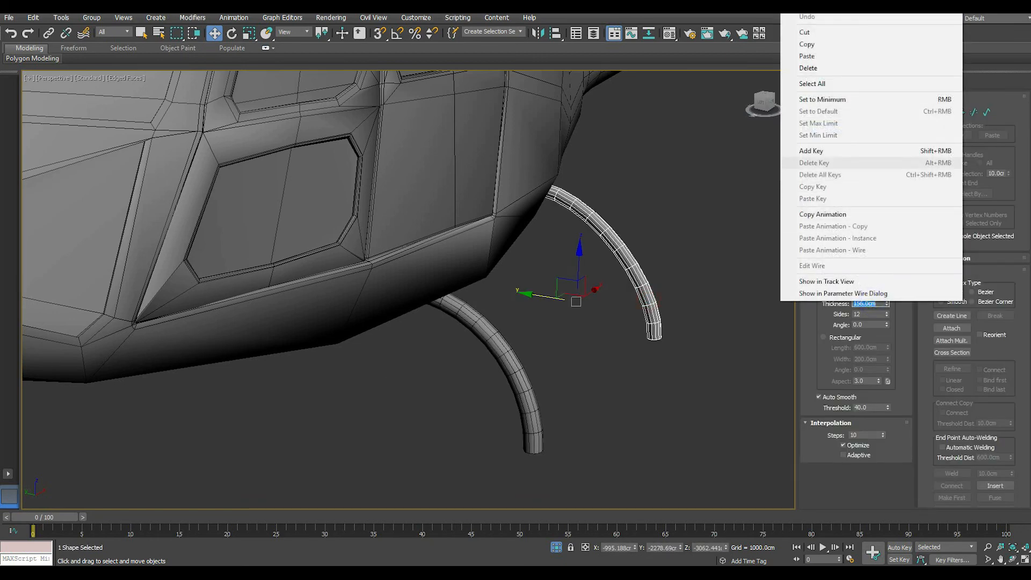
click(806, 56)
click(727, 281)
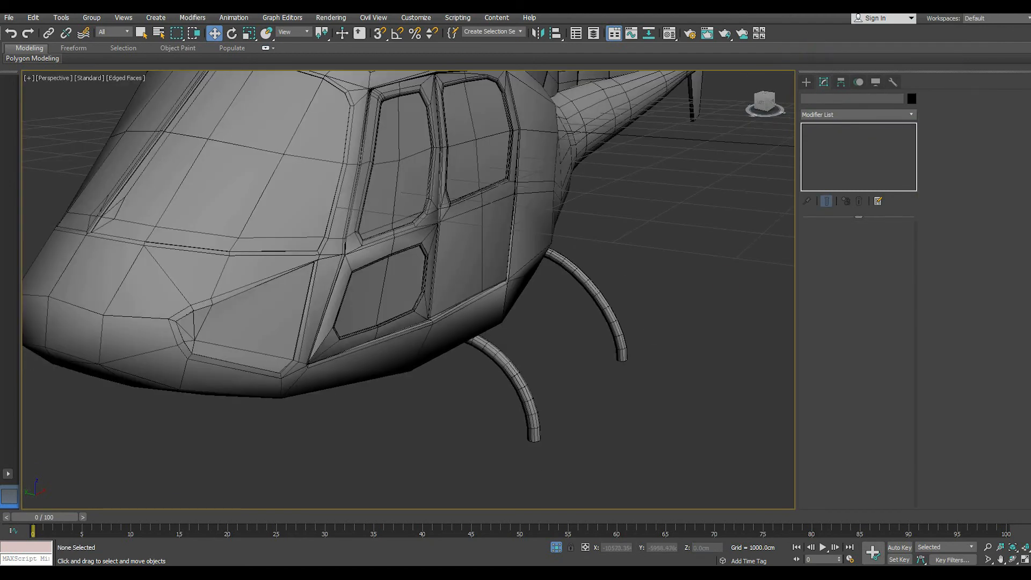
Attach the rear strut to the front strut so both form one editable spline
alt+middle_drag(537, 300, 531, 248)
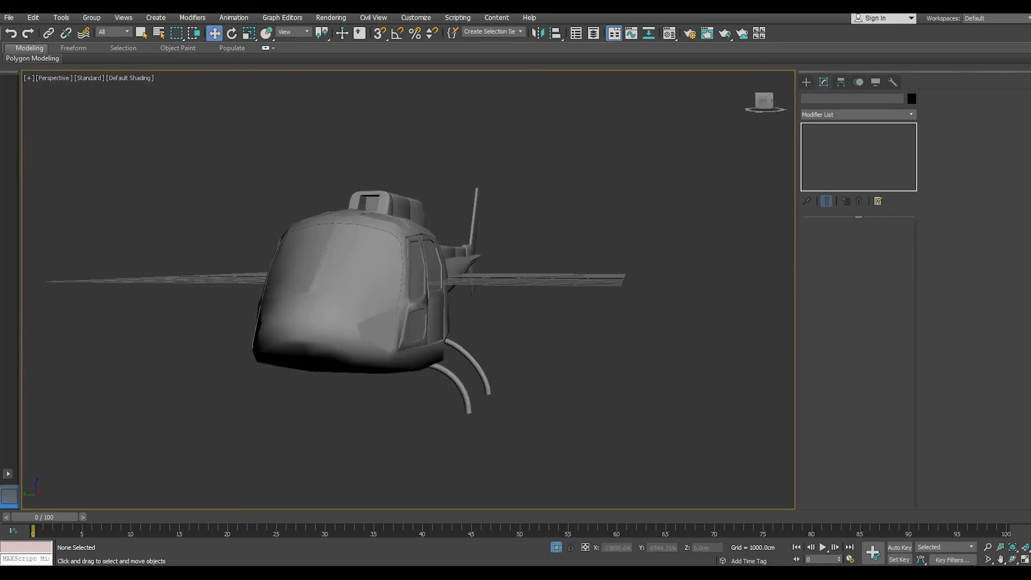
click(469, 410)
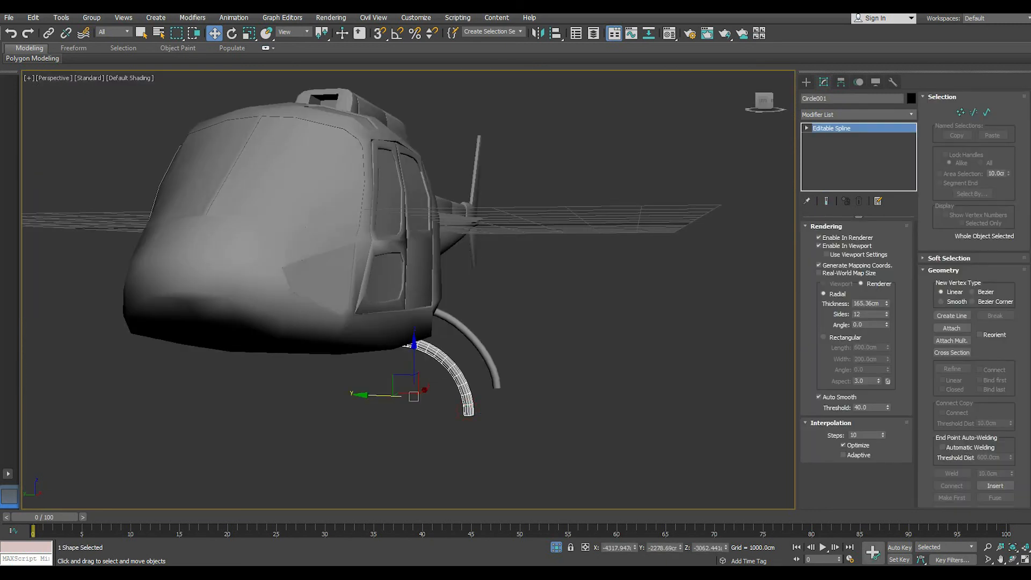
click(952, 327)
click(488, 360)
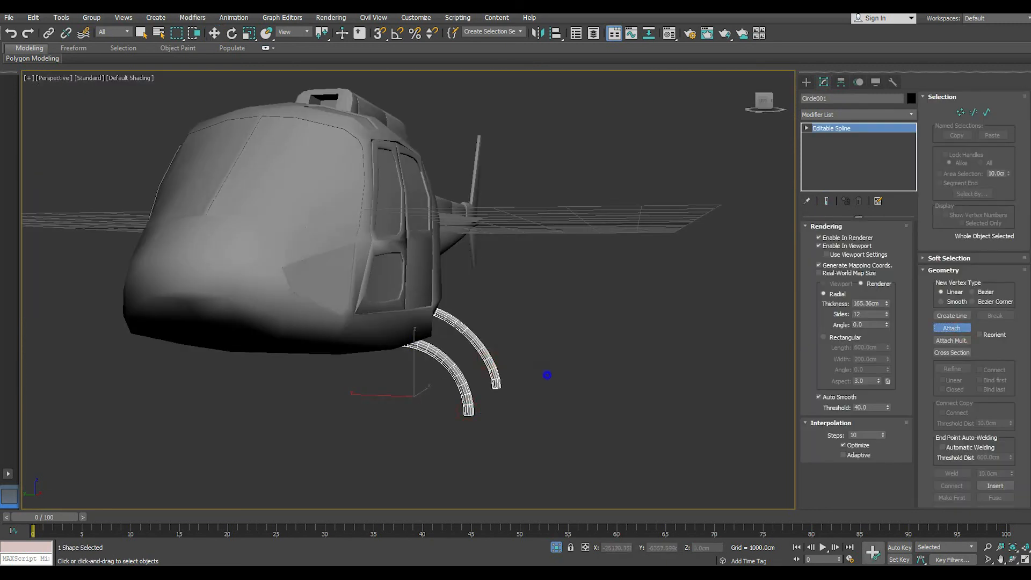
key(w)
Turn off the combined struts' viewport thickness and select the lower end vertices of both struts
click(836, 245)
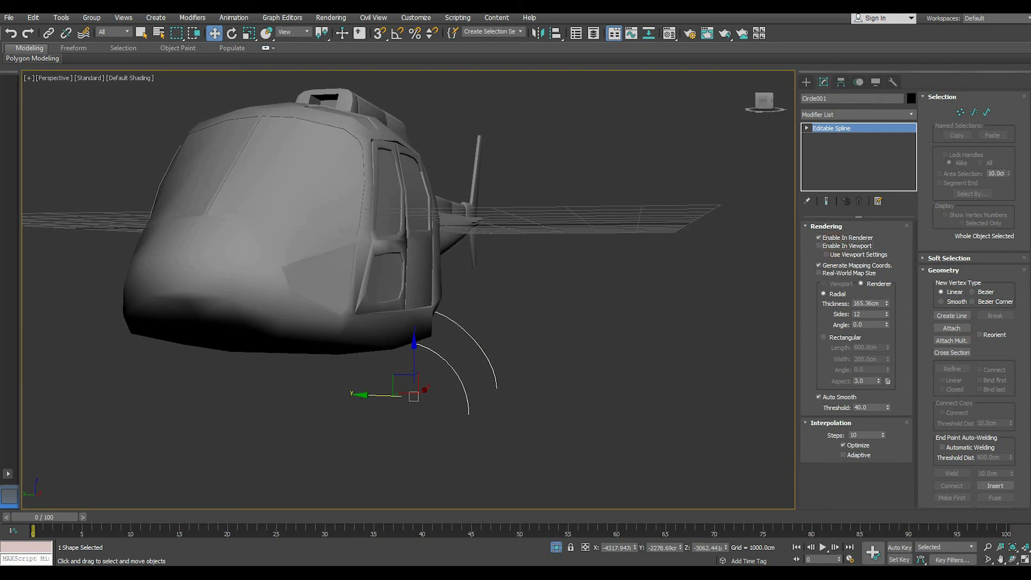
middle_drag(473, 370, 531, 311)
click(824, 129)
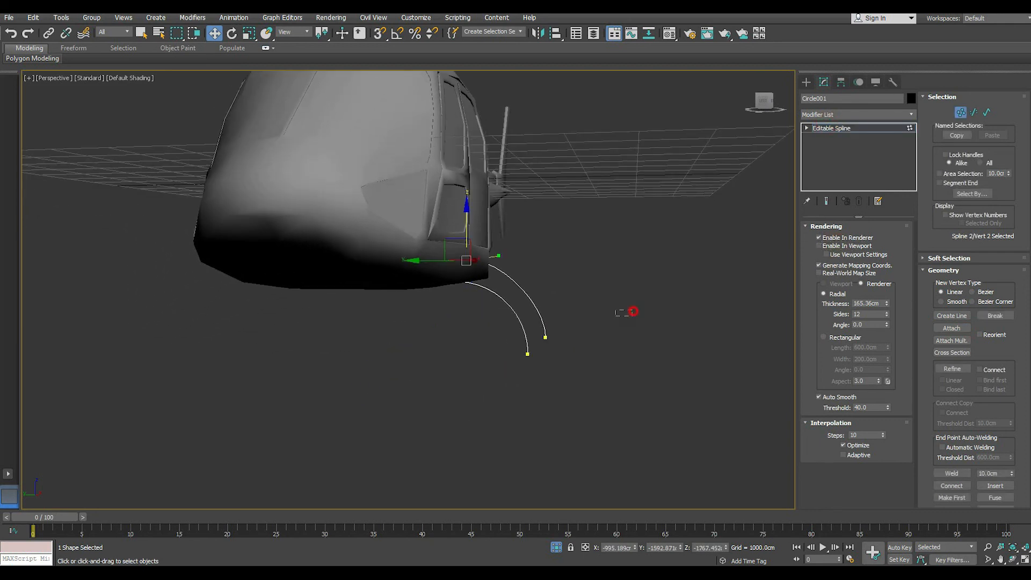
drag(632, 309, 492, 404)
alt+middle_drag(492, 397, 527, 398)
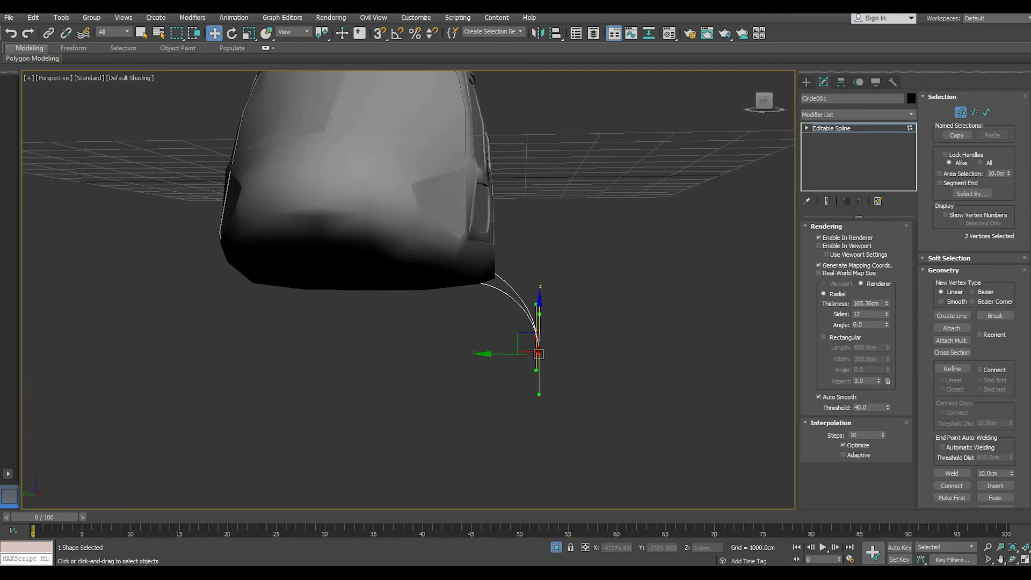
Reposition the two bottom vertices of the landing-gear strut splines, lowering both by about 300 cm on Z
drag(539, 310, 510, 344)
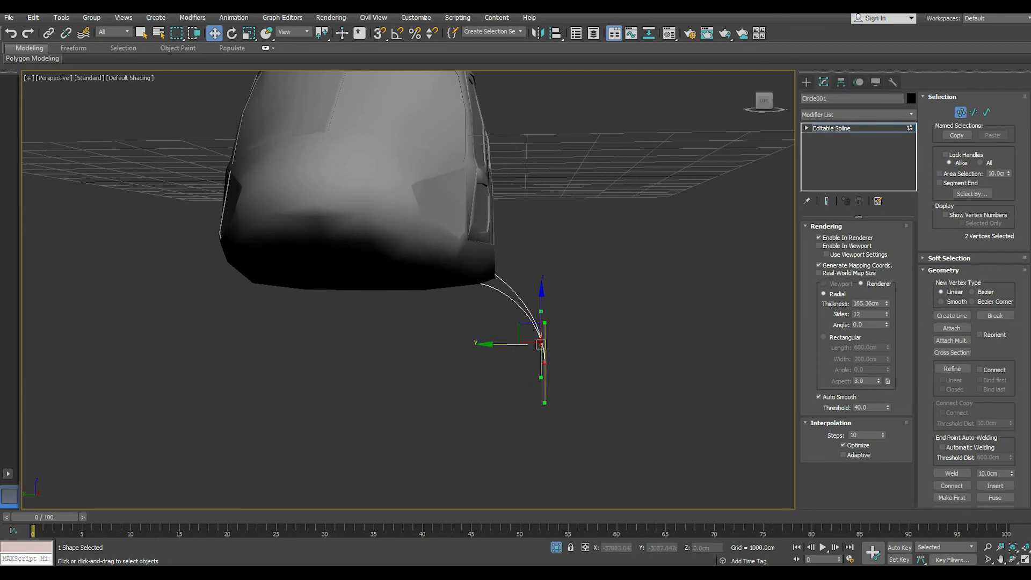
mouse_move(511, 347)
alt+middle_down()
mouse_move(477, 347)
mouse_move(502, 345)
alt+middle_up()
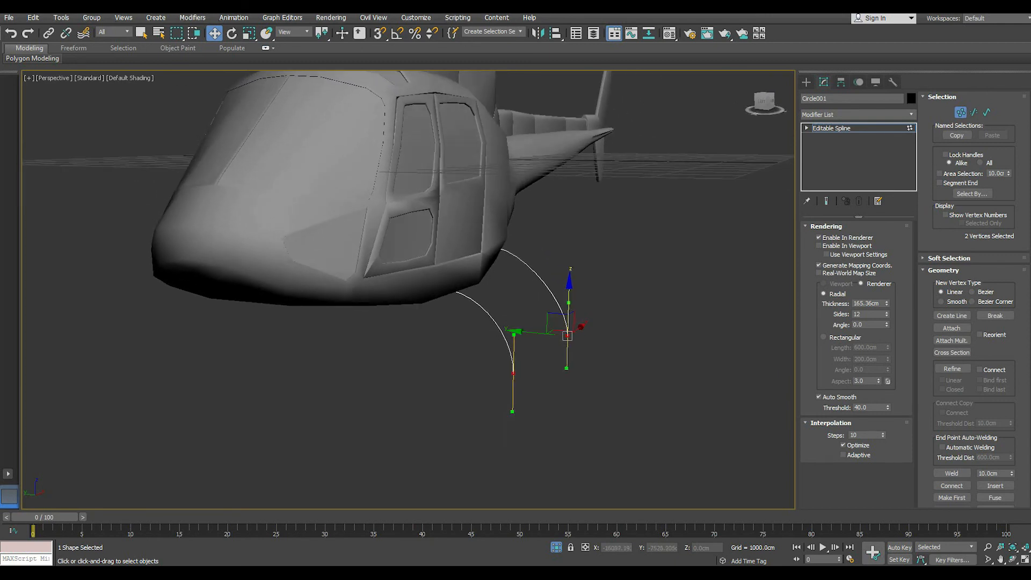
drag(569, 301, 569, 304)
key(ctrl+z)
drag(569, 288, 569, 303)
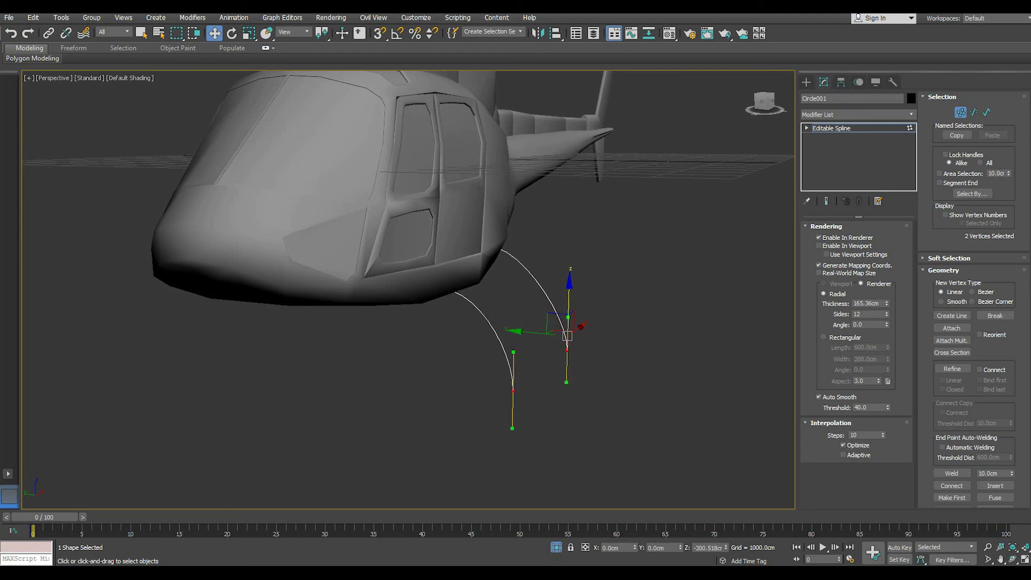
alt+middle_drag(569, 303, 499, 304)
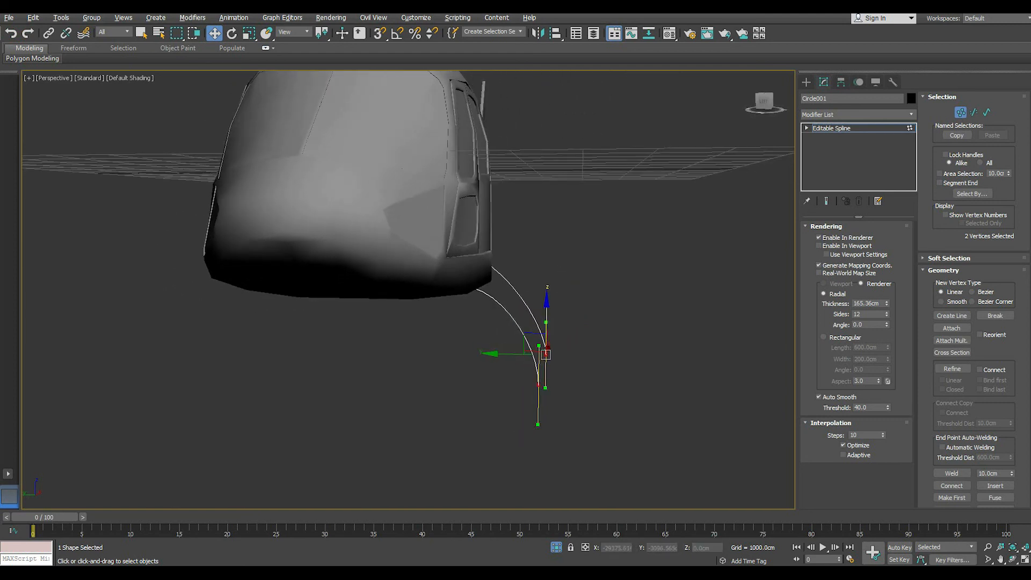
Lengthen the vertical Bezier handles at the bottom vertices of the front and rear struts to round their curves
drag(539, 346, 539, 322)
click(604, 366)
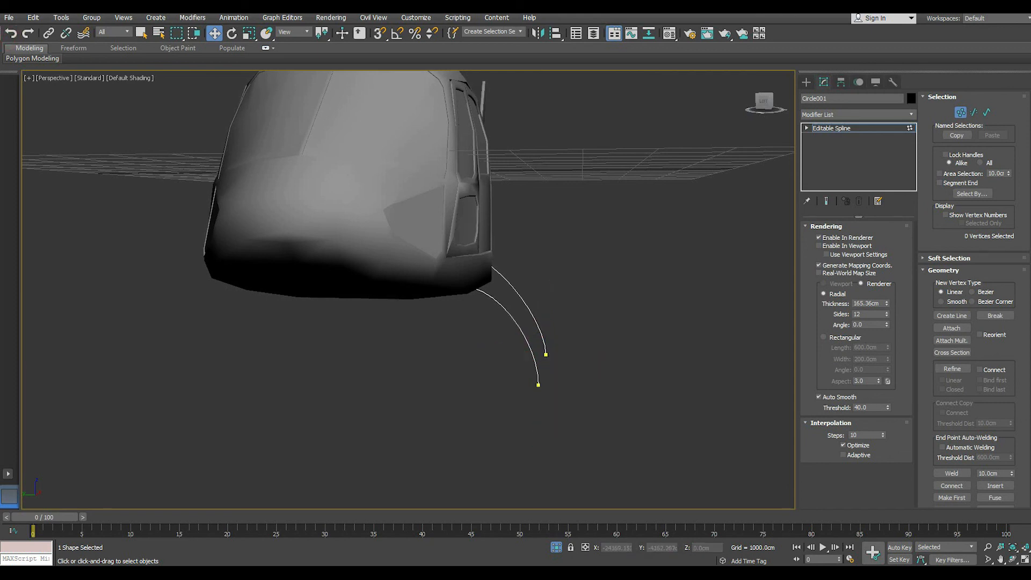
click(537, 384)
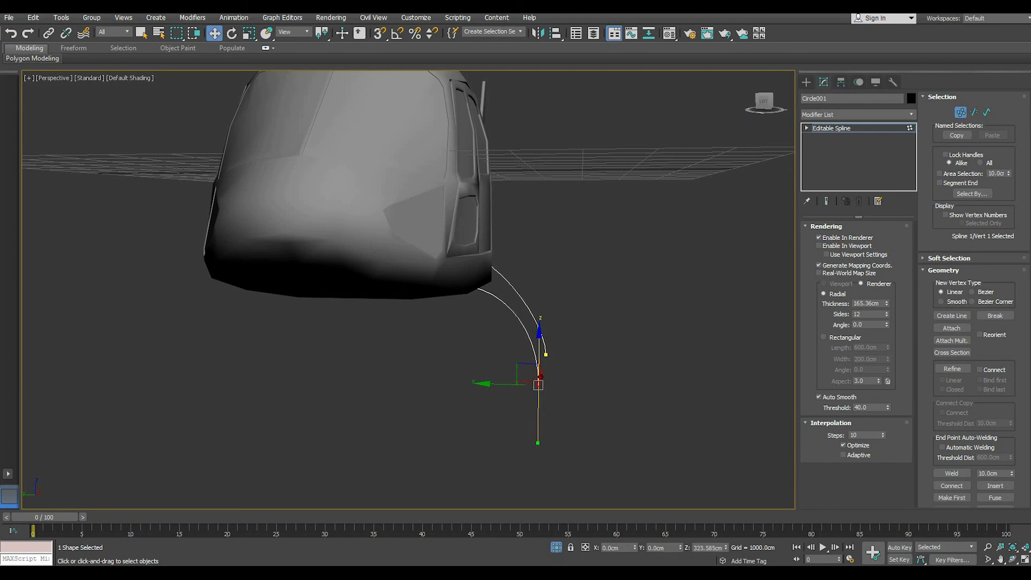
drag(539, 326, 540, 317)
alt+middle_drag(540, 322, 489, 327)
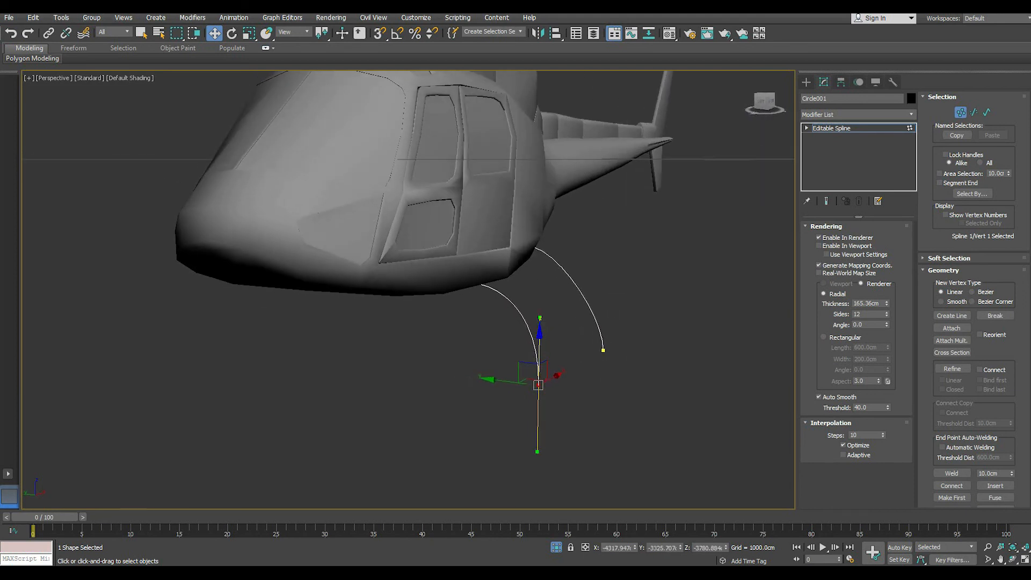
click(602, 350)
drag(603, 318, 604, 301)
alt+middle_drag(605, 303, 704, 317)
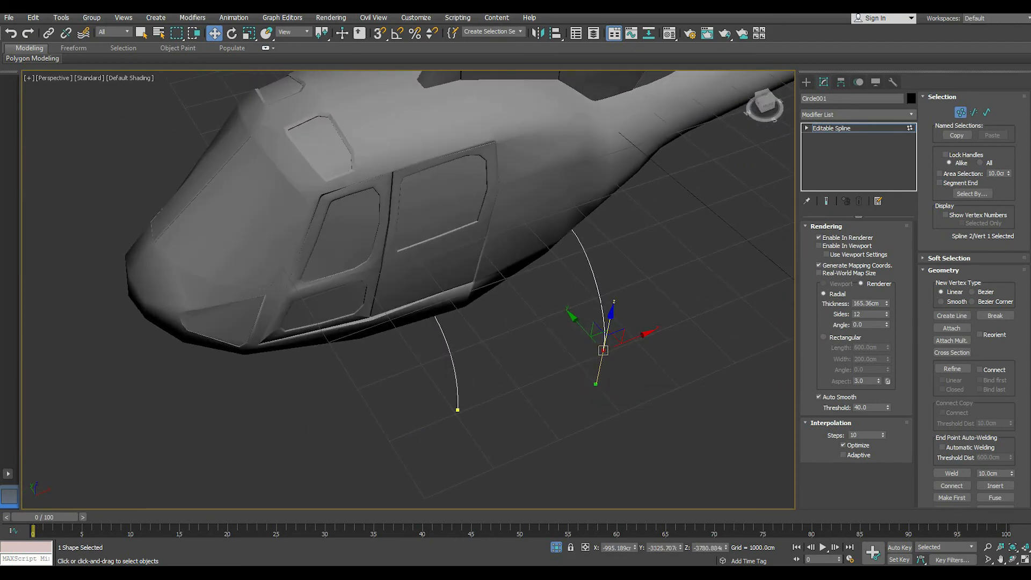
Show the strut splines with thickness in the viewport and leave vertex editing, with the top view beside the perspective view
key(alt+w)
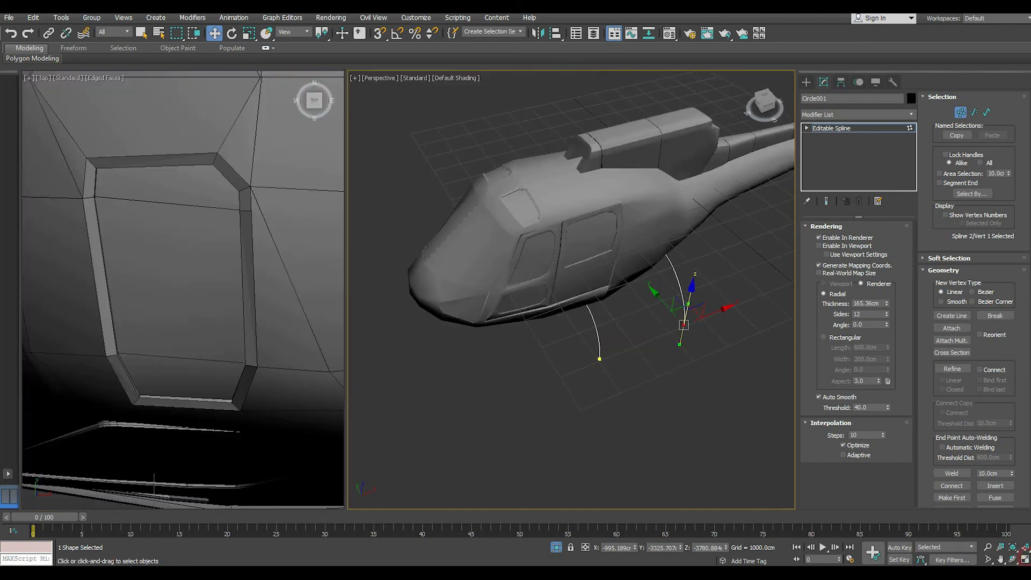
scroll(177, 322, down, 12)
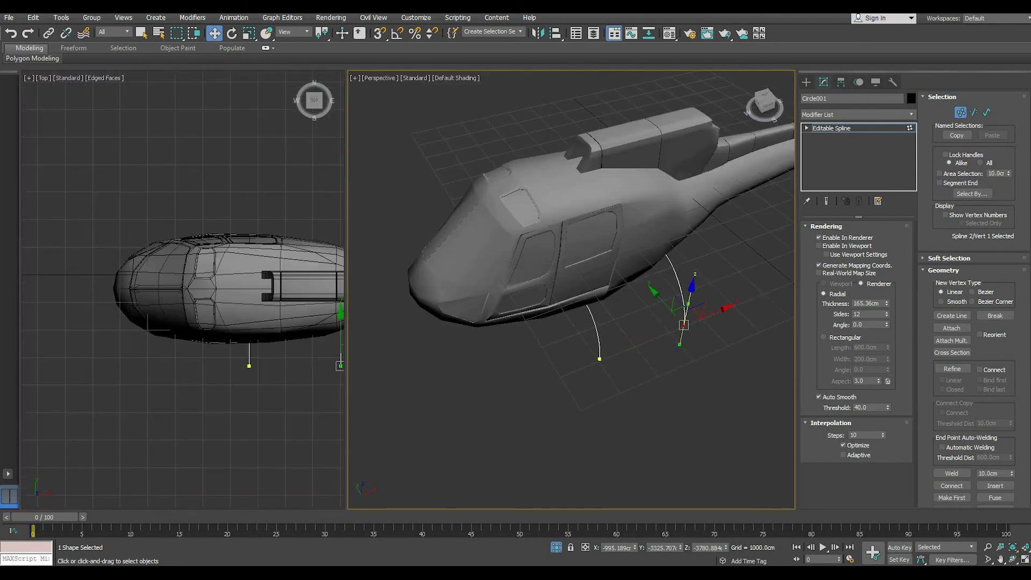
middle_drag(147, 330, 91, 333)
click(220, 398)
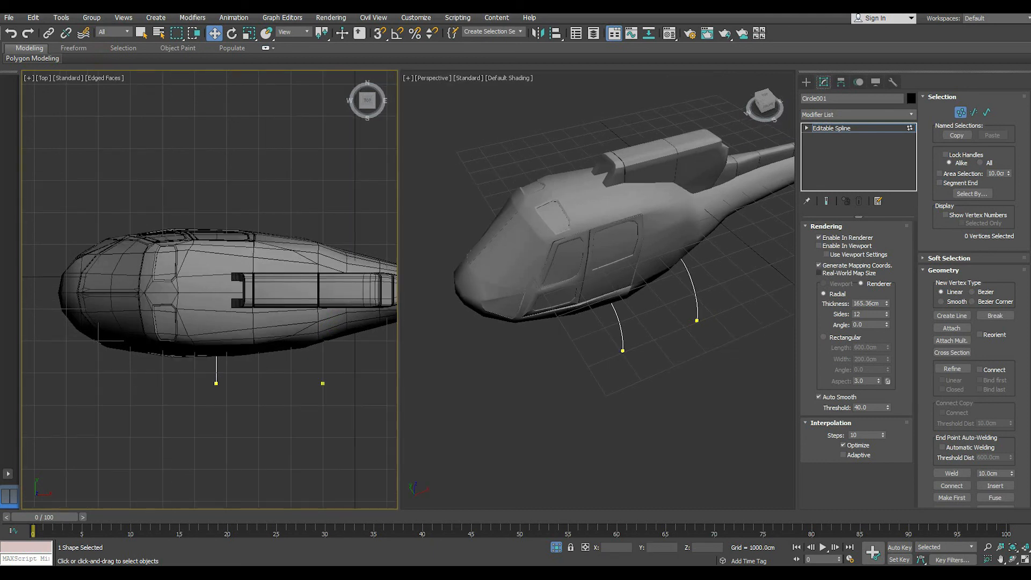
click(819, 245)
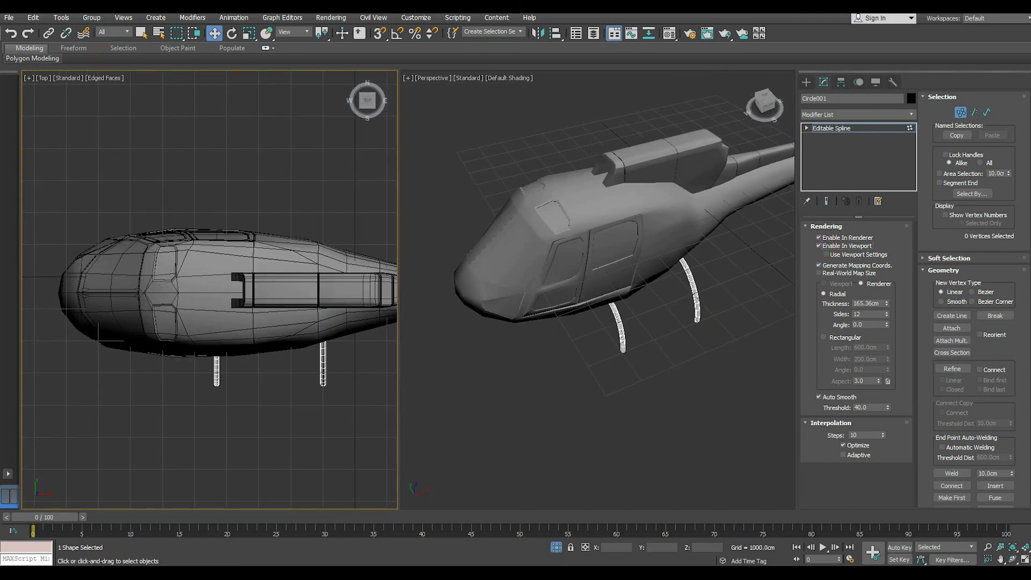
click(830, 128)
Create a box across both strut ends in the top view, about 263 cm long, 3831 cm wide and 549 cm high
click(806, 82)
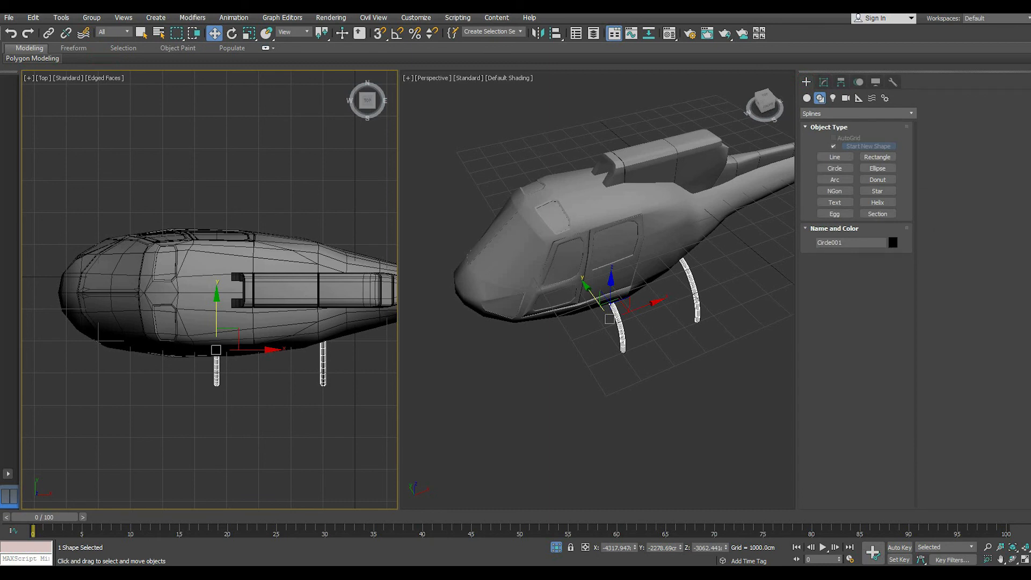
click(807, 98)
click(834, 148)
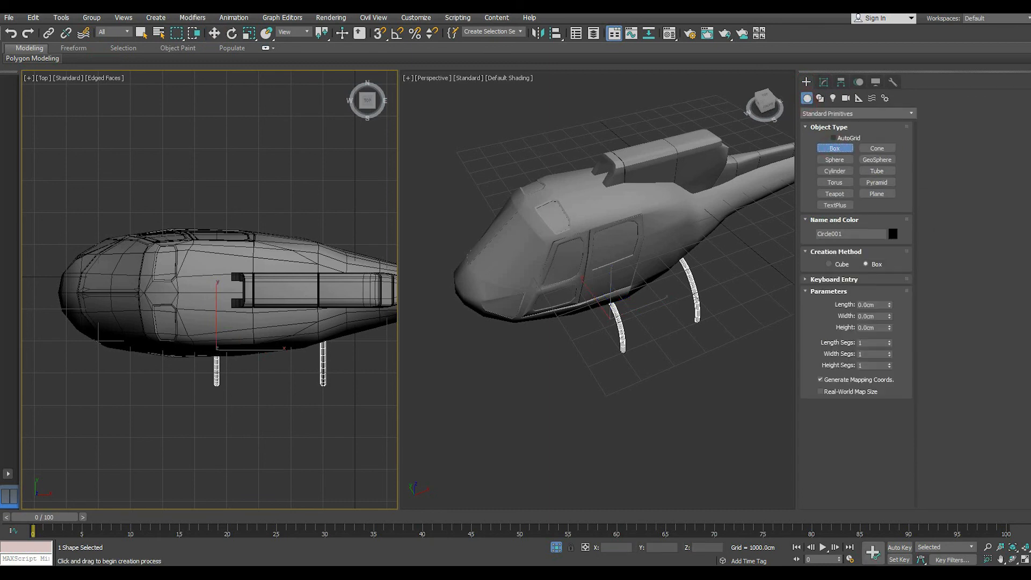
scroll(304, 391, up, 2)
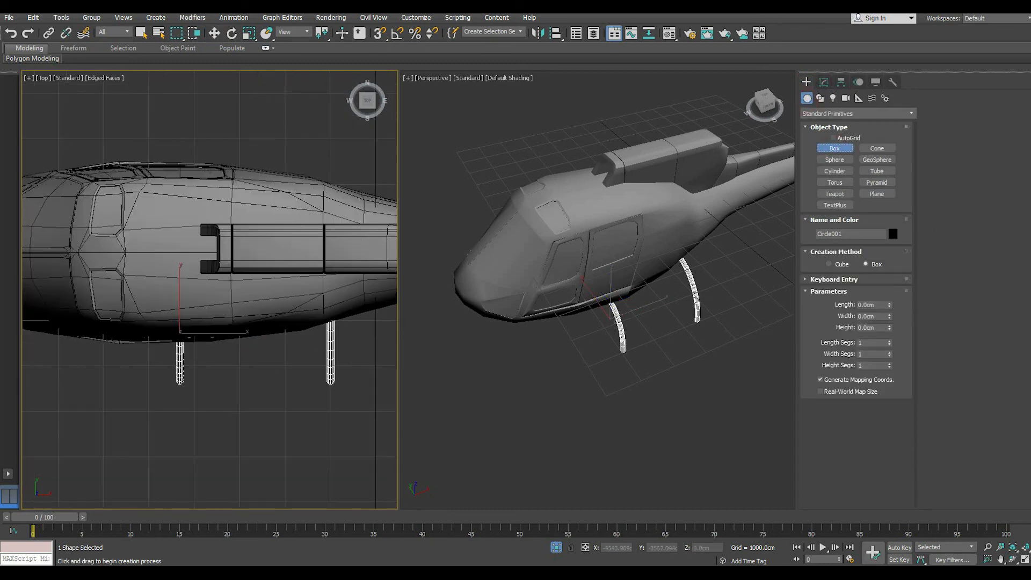
drag(174, 385, 349, 372)
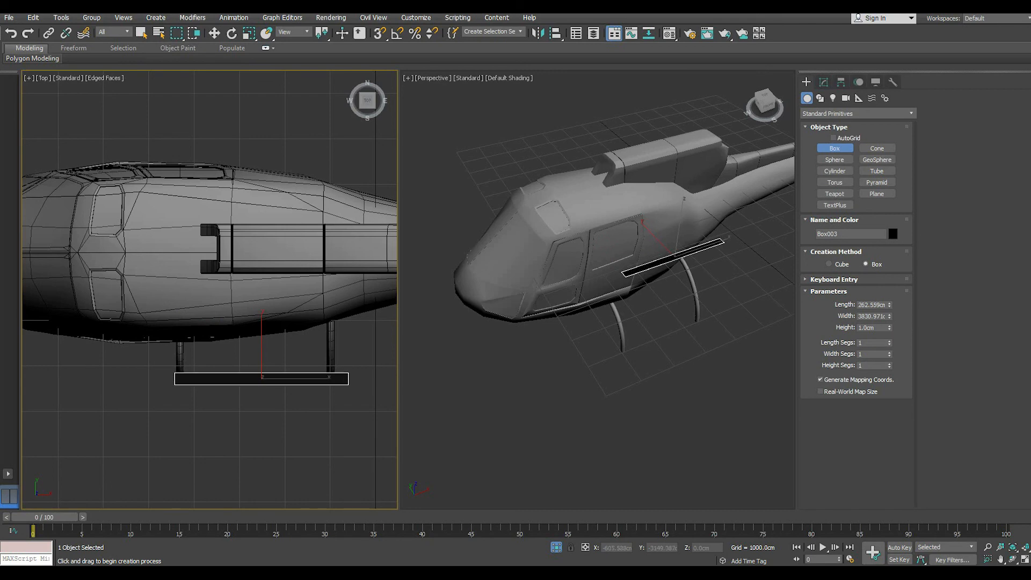
click(308, 348)
Assign the 02 - Default material to the new box
key(w)
key(m)
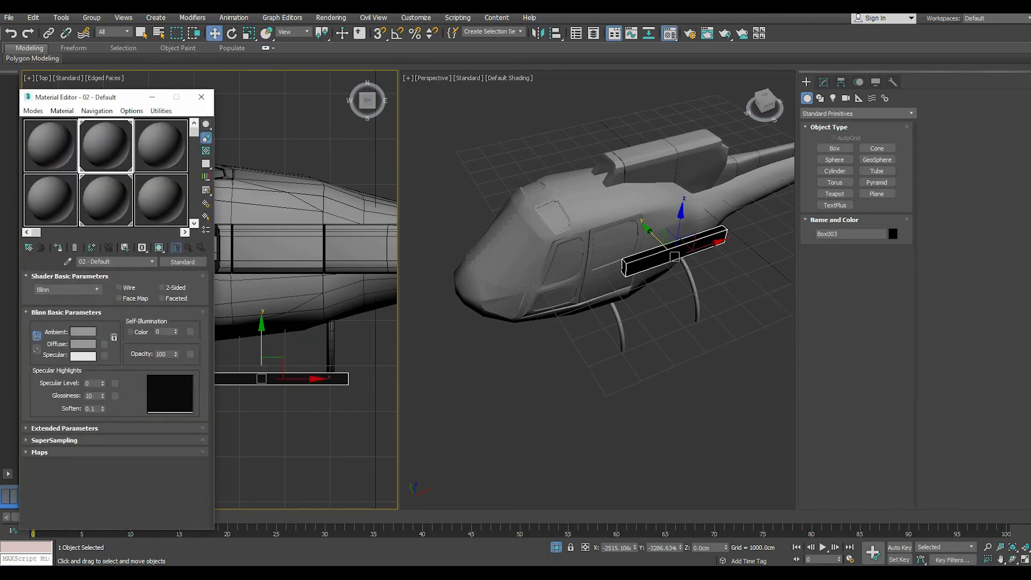
click(58, 248)
key(m)
Lower the box to the strut ends at Z about -4296 cm, then reduce its height to about 296 cm and widen it
alt+middle_drag(607, 344, 642, 301)
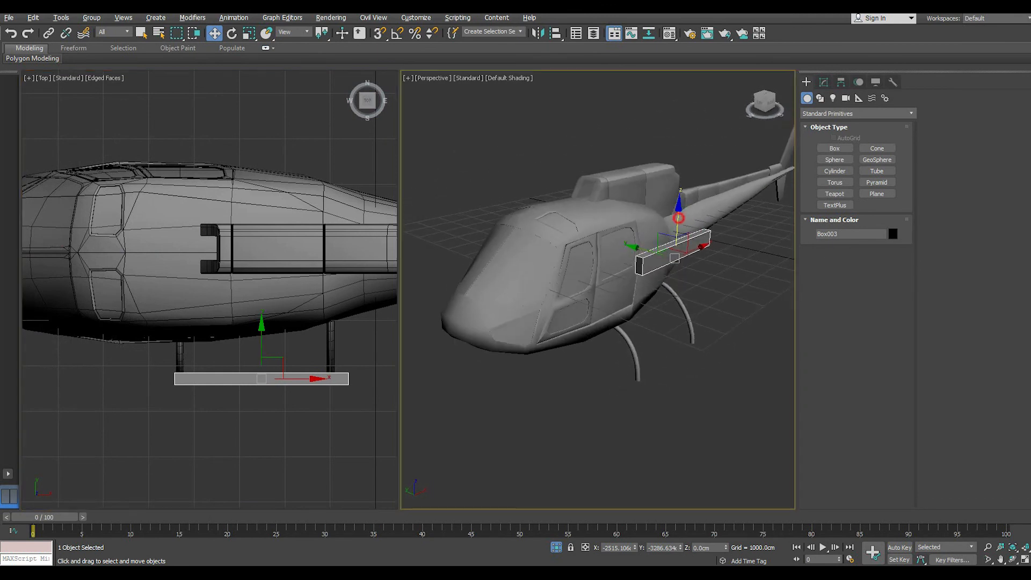
drag(678, 214, 670, 333)
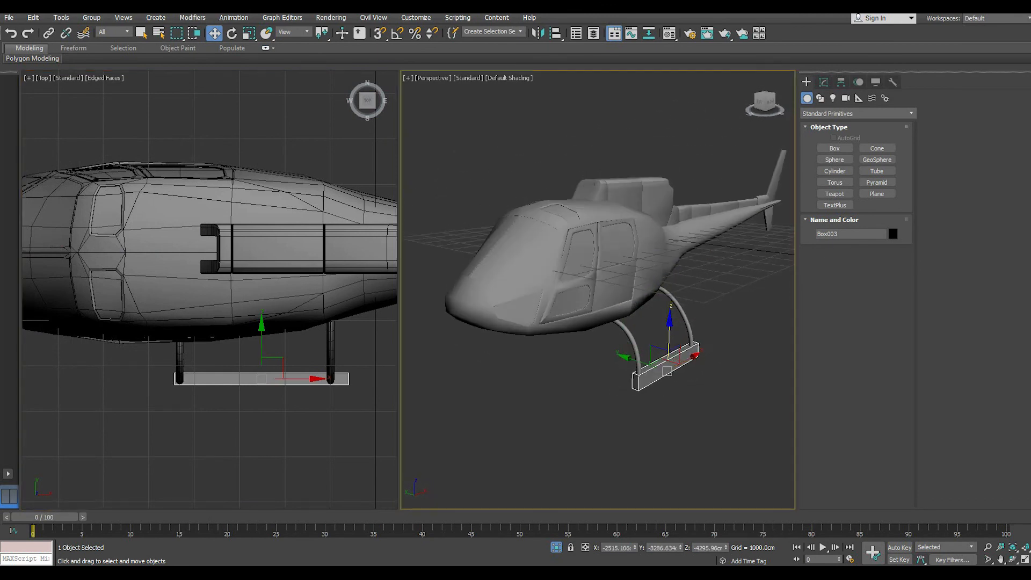
scroll(670, 333, up, 5)
click(823, 82)
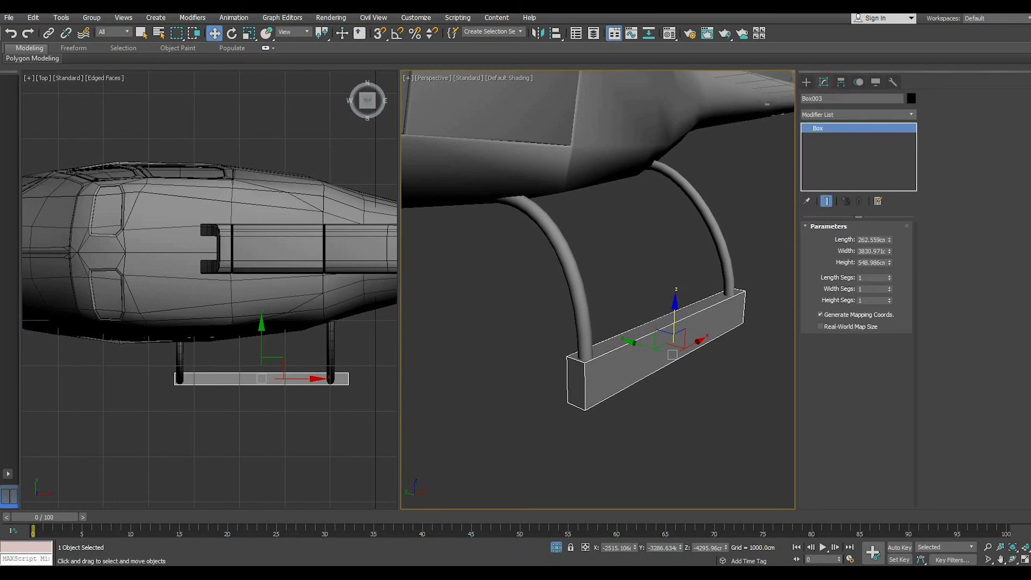
drag(889, 263, 889, 296)
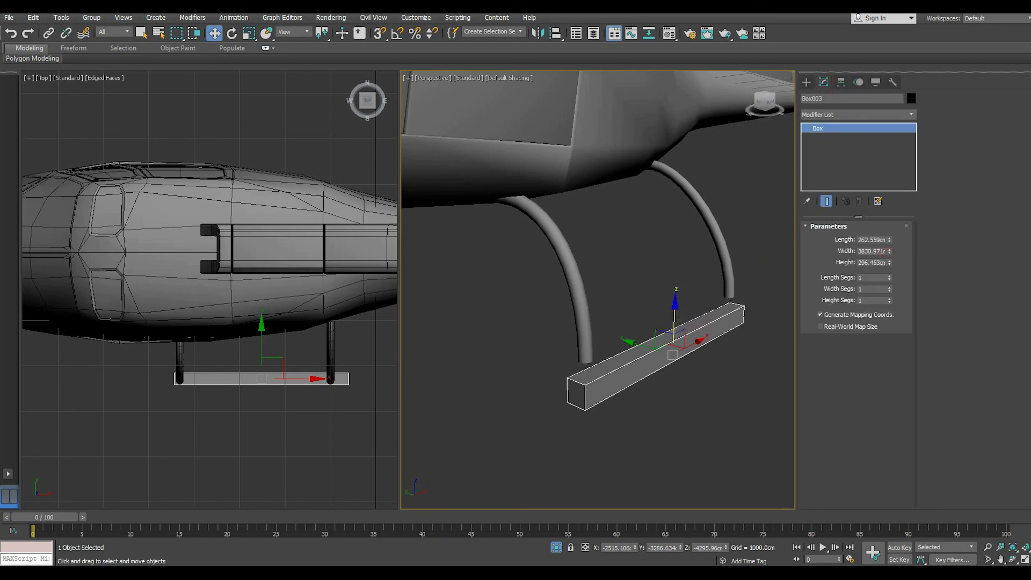
drag(889, 251, 889, 219)
Convert the box to an Editable Poly and raise it against the strut ends to Z about -4084 cm
right_click(857, 167)
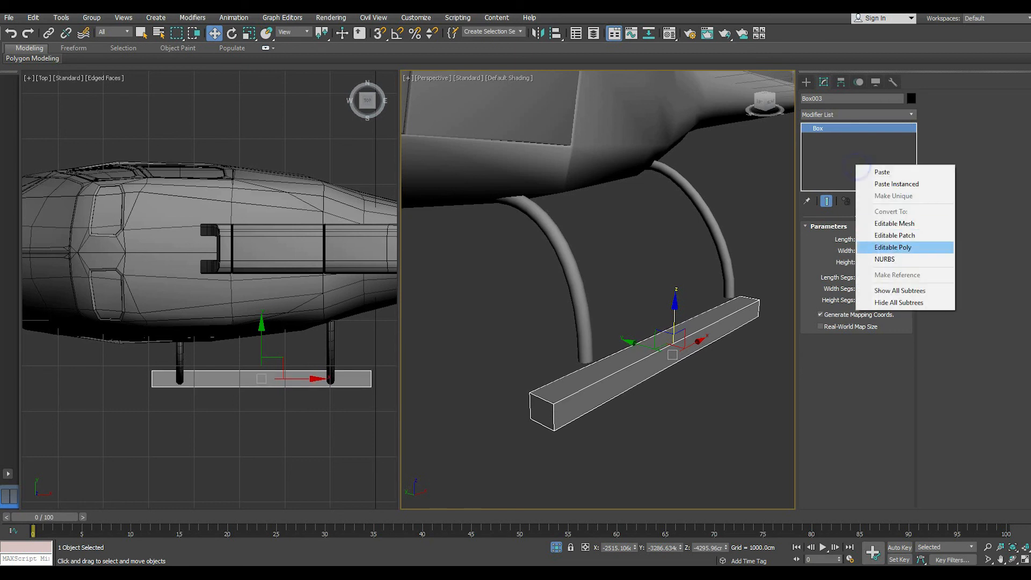
click(885, 247)
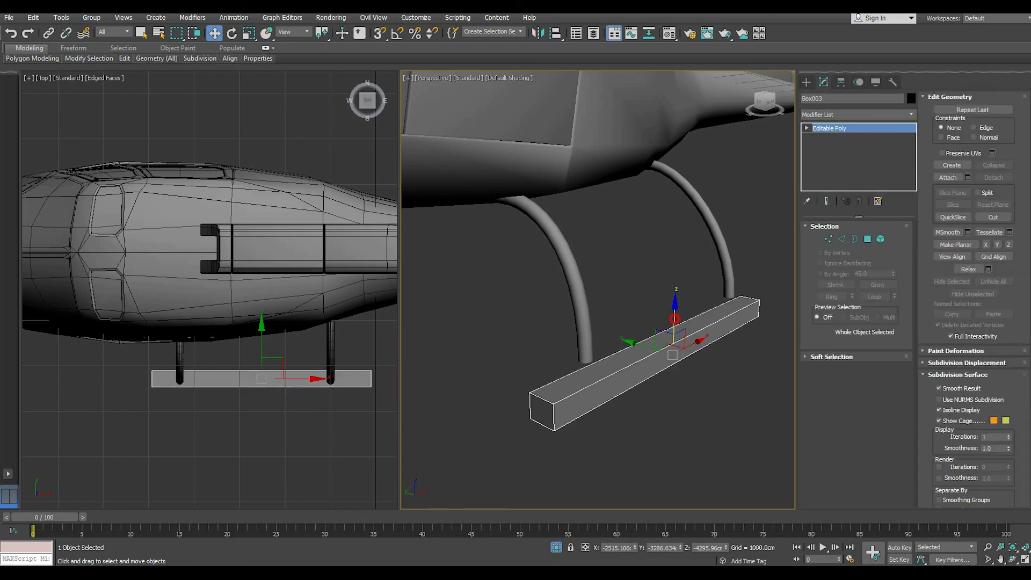
drag(675, 319, 675, 303)
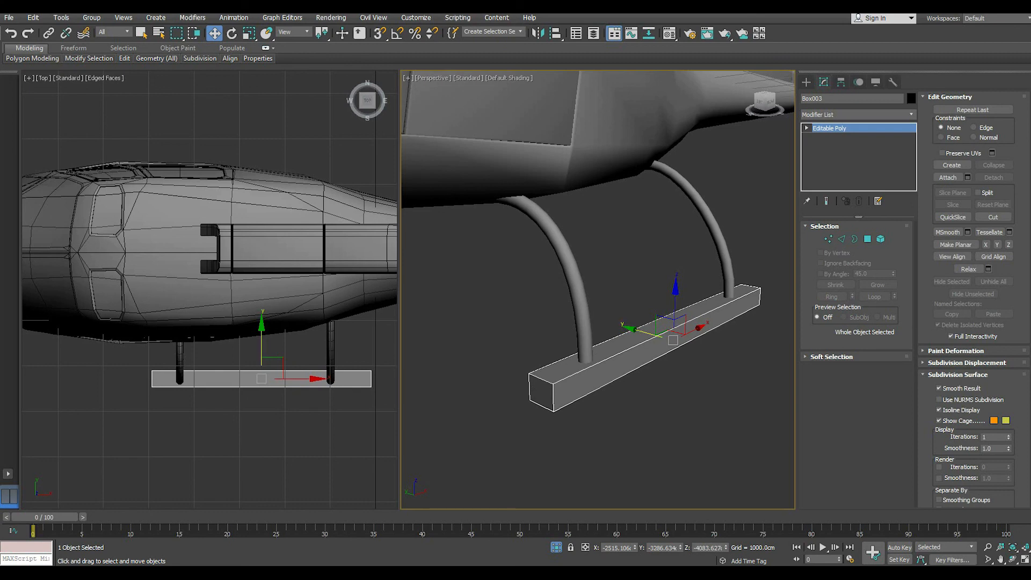
Narrow the box by moving its fuselage-facing side polygon outward to Y about -3220 cm
mouse_move(623, 333)
alt+middle_down()
mouse_move(682, 319)
mouse_move(610, 340)
alt+middle_up()
click(867, 240)
click(667, 352)
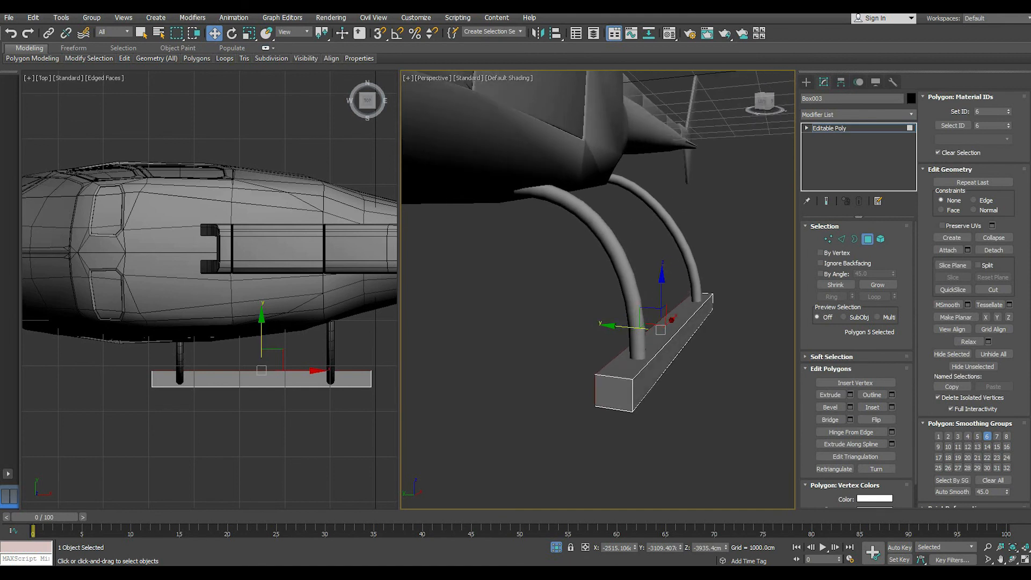
mouse_move(619, 326)
mouse_down()
mouse_move(633, 327)
mouse_move(624, 327)
mouse_up()
Taper the bar by scaling its bottom polygon narrower along Y and raising that polygon to Z about -3928 cm
alt+middle_drag(629, 336, 643, 295)
click(648, 299)
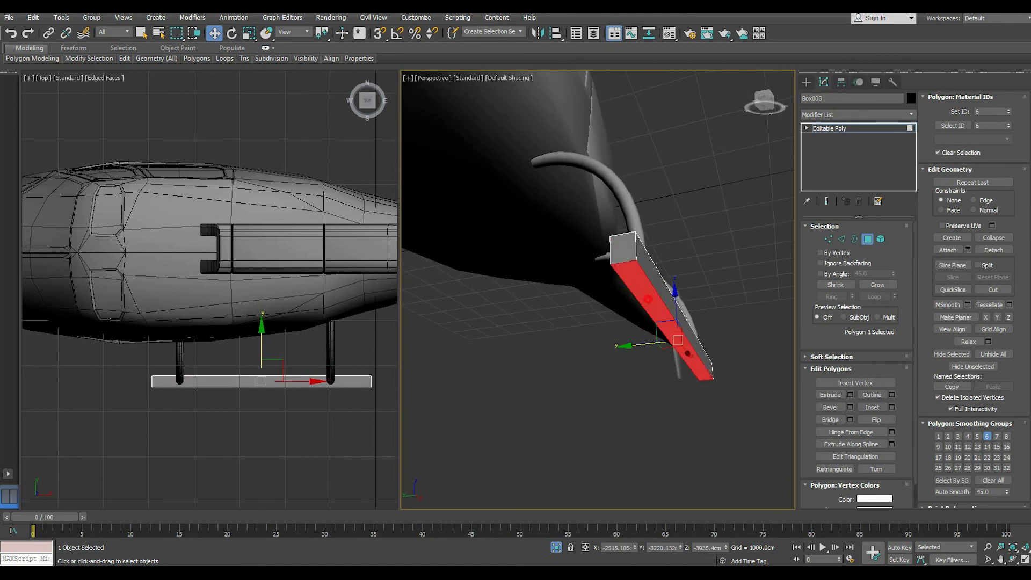
click(249, 33)
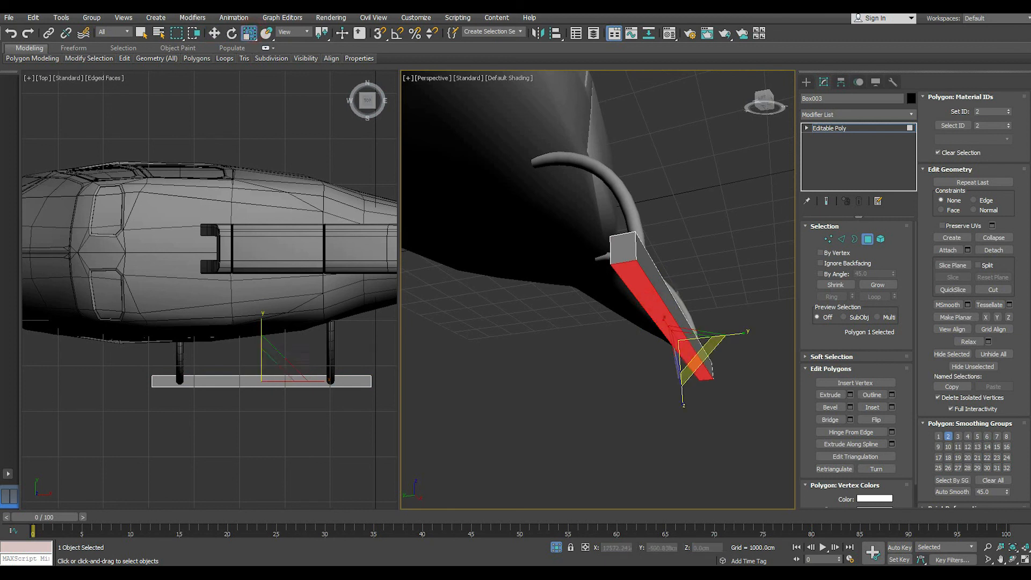
drag(740, 329, 739, 334)
key(w)
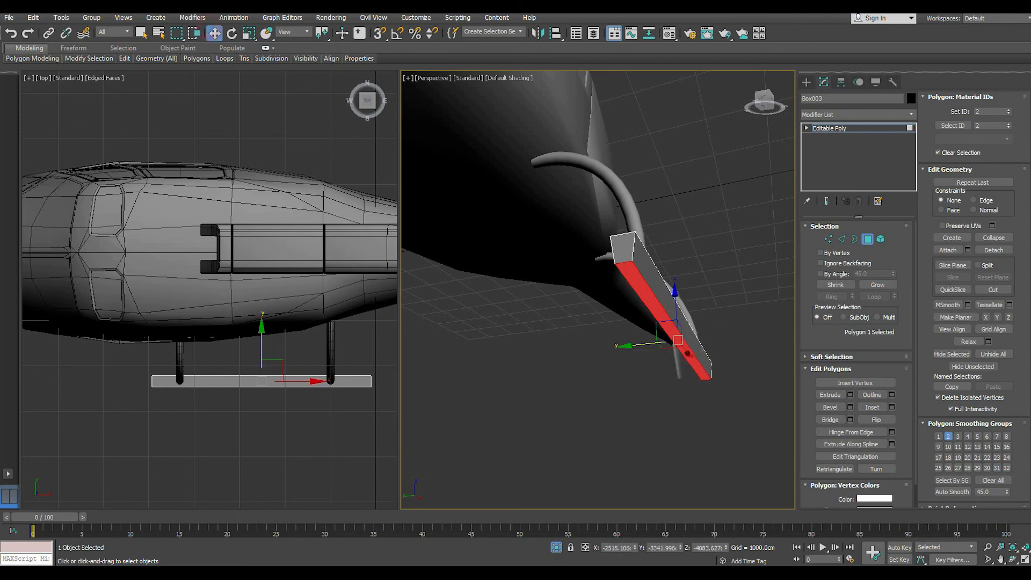
drag(675, 301, 674, 292)
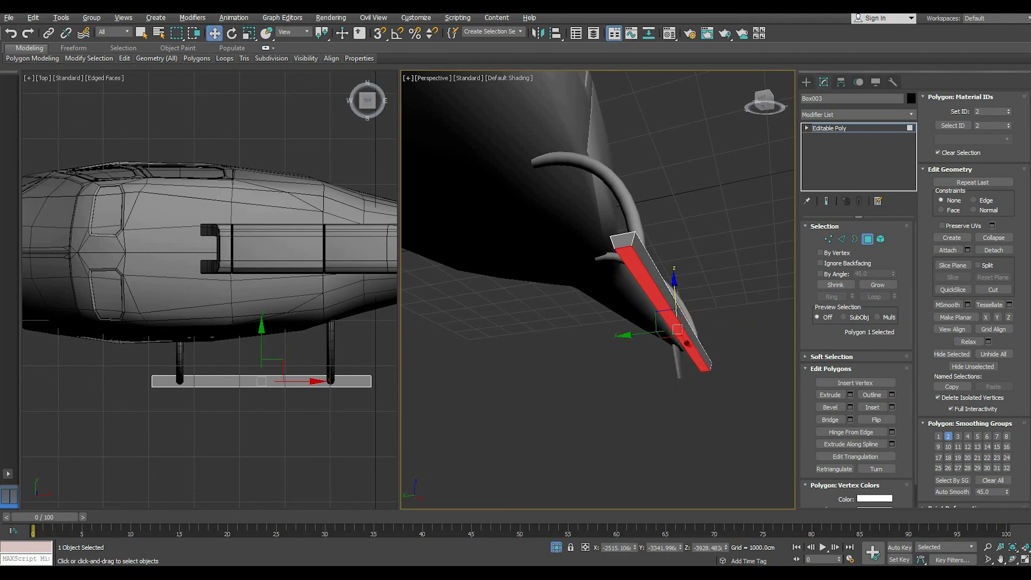
alt+middle_drag(675, 292, 671, 365)
key(4)
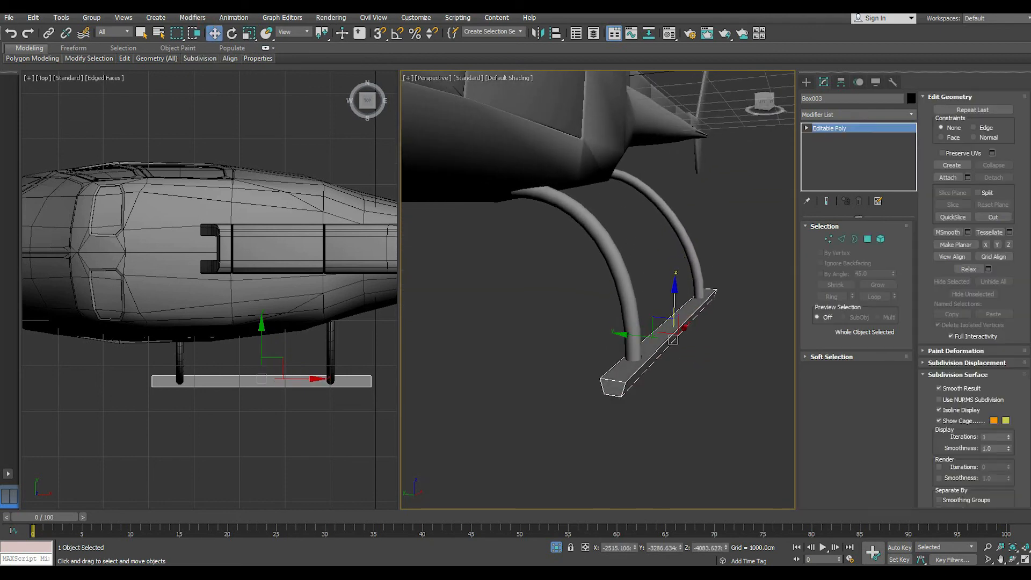
Move the whole bar up along the struts to Z about -3293 cm
drag(672, 340, 645, 291)
alt+middle_drag(645, 292, 627, 307)
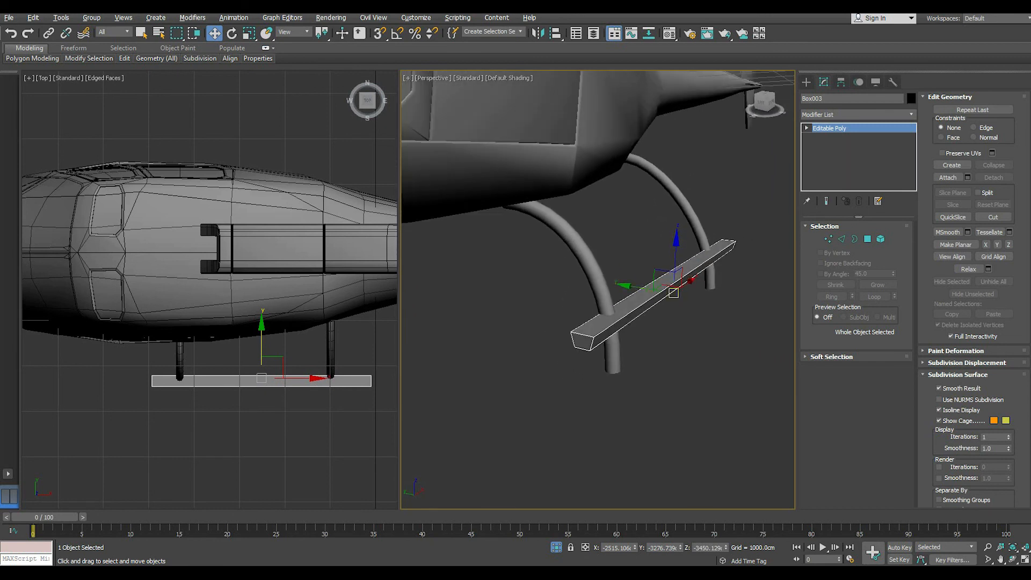
drag(676, 258, 676, 247)
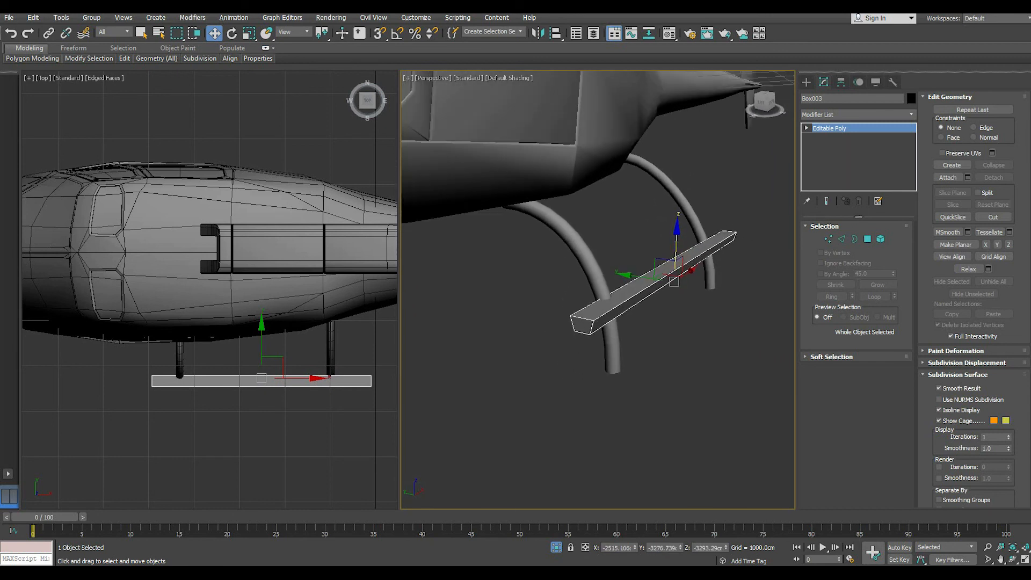
Extend the bar toward the nose by moving its four front end vertices to X about -7439 cm
click(828, 239)
drag(607, 362, 519, 294)
scroll(572, 346, down, 4)
alt+middle_drag(572, 346, 507, 330)
drag(612, 336, 530, 343)
alt+middle_drag(530, 343, 608, 333)
scroll(519, 324, up, 3)
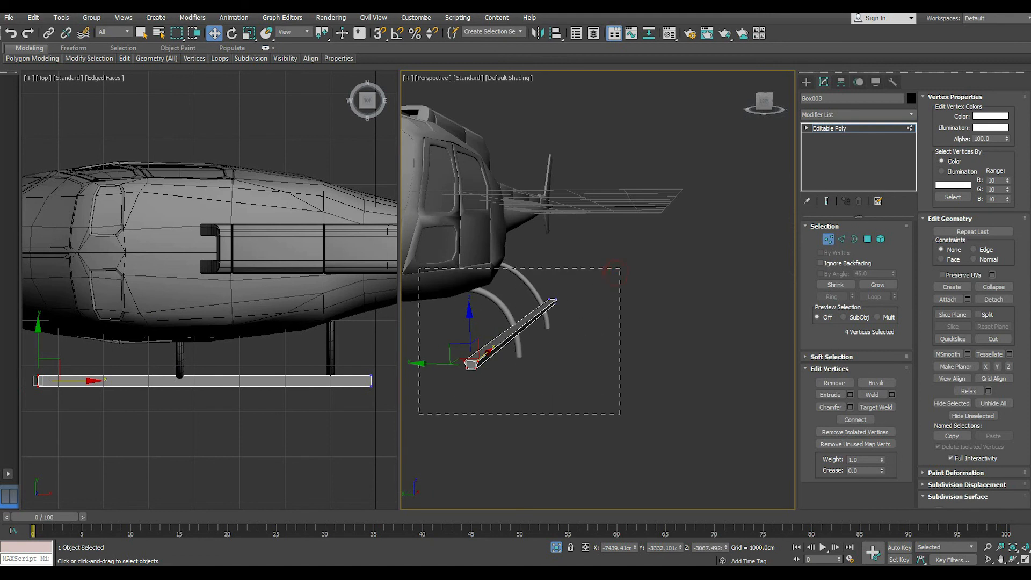
Select all eight vertices of the bar, move them up and inward onto the struts, and leave vertex editing
drag(619, 268, 620, 267)
drag(523, 306, 523, 282)
alt+middle_drag(523, 283, 590, 277)
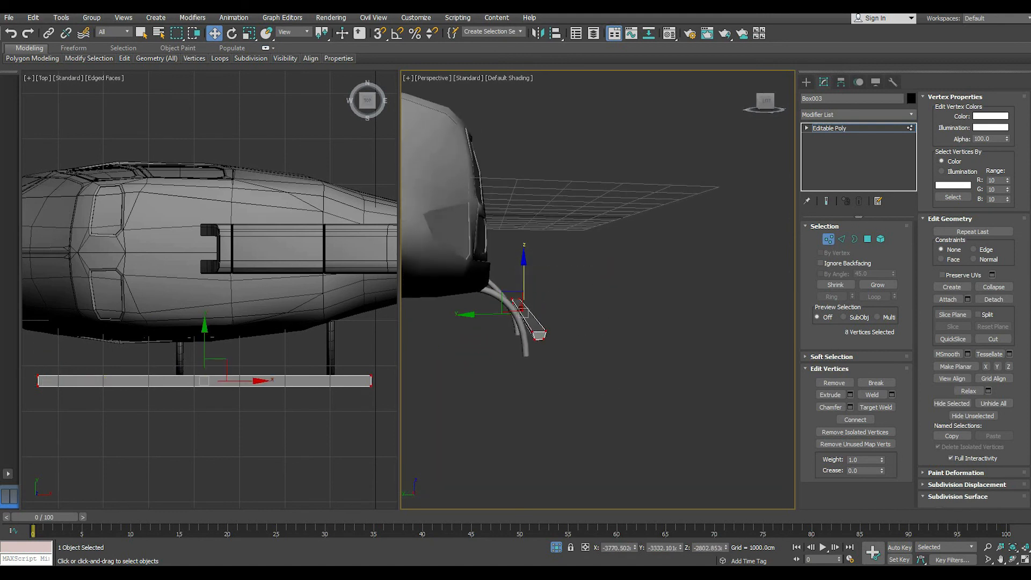
drag(519, 307, 513, 301)
mouse_move(513, 303)
alt+middle_down()
mouse_move(456, 329)
mouse_move(437, 323)
mouse_move(507, 331)
mouse_move(421, 314)
mouse_move(538, 329)
mouse_move(507, 316)
alt+middle_up()
key(1)
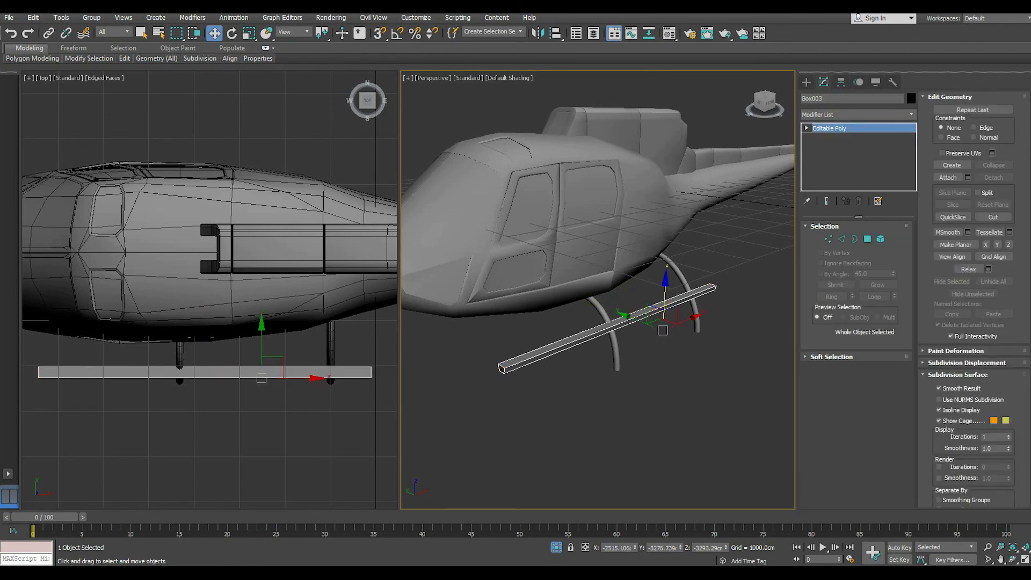
Deselect the bar in the Front view and save the scene
middle_drag(665, 301, 684, 245)
key(f)
scroll(537, 269, up, 5)
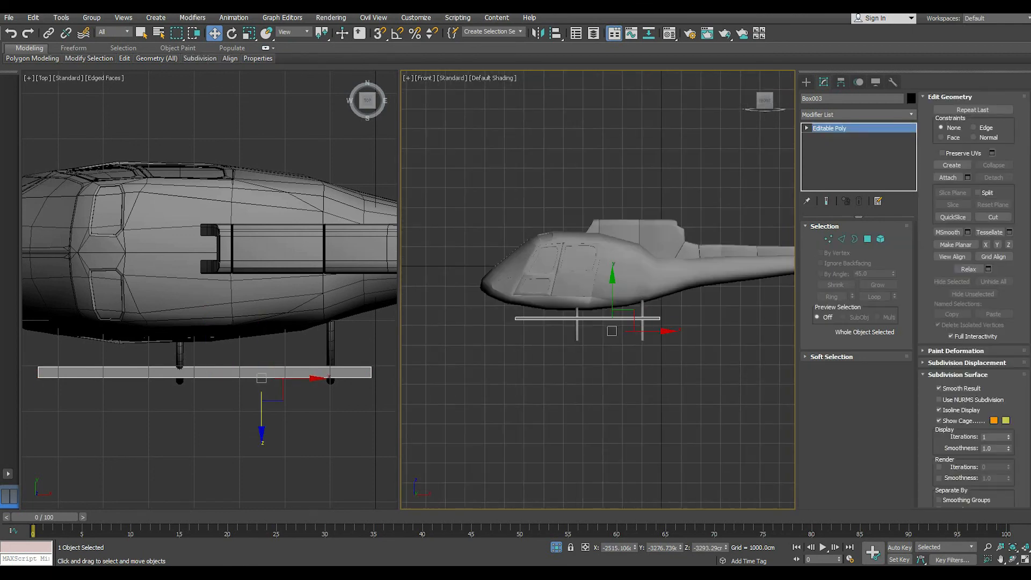
middle_drag(565, 361, 558, 340)
click(559, 340)
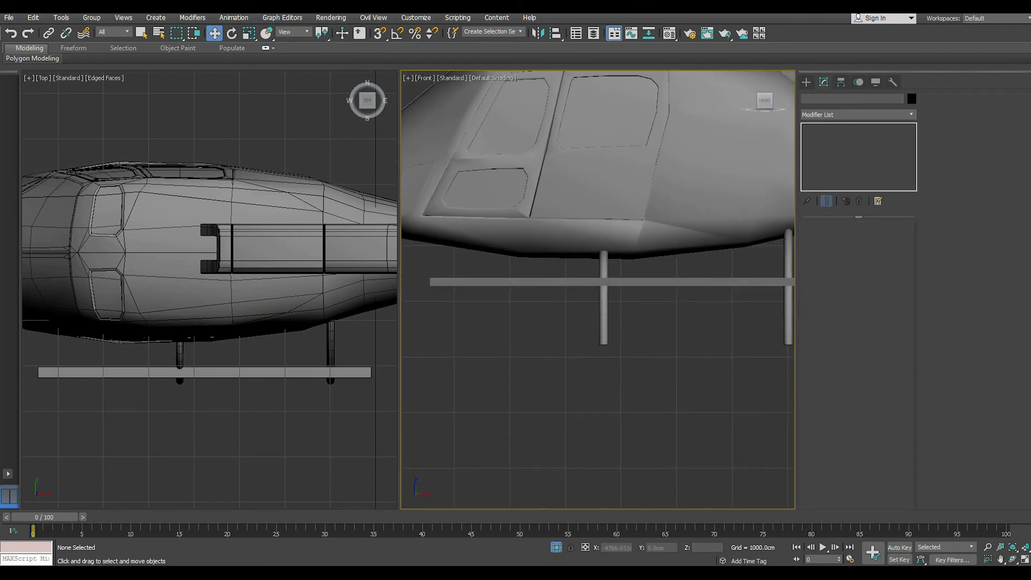
click(9, 17)
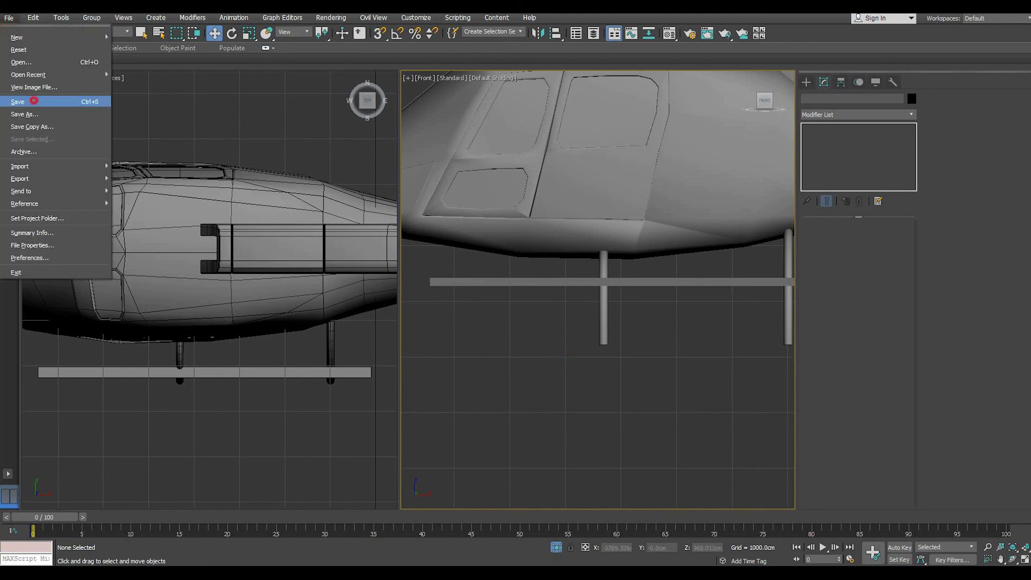
click(22, 102)
With Enable In Viewport off, draw a skid line from the bar's front end down to the front strut's foot and straight back past the rear strut
click(806, 82)
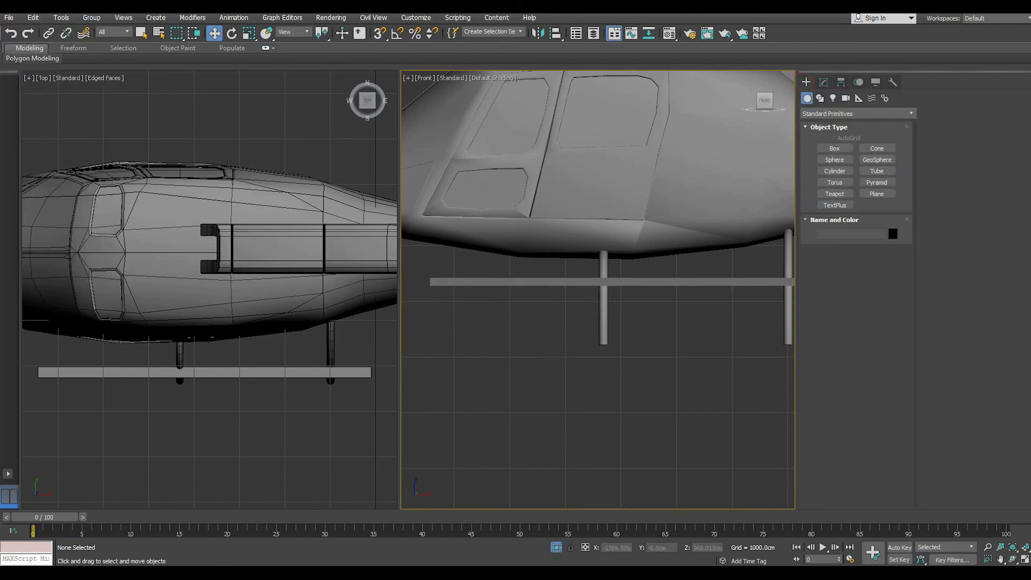
click(820, 98)
click(834, 157)
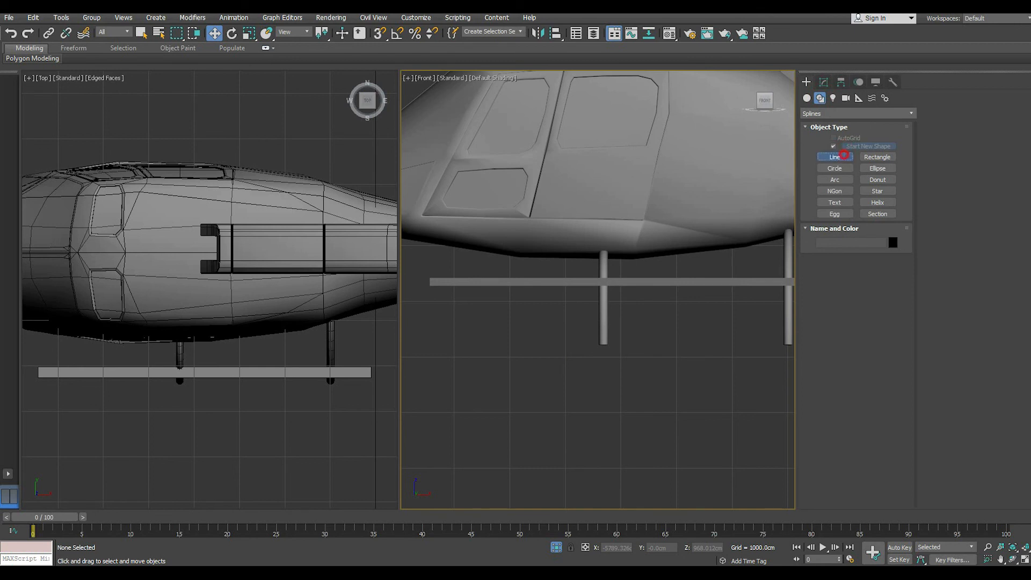
scroll(408, 276, down, 3)
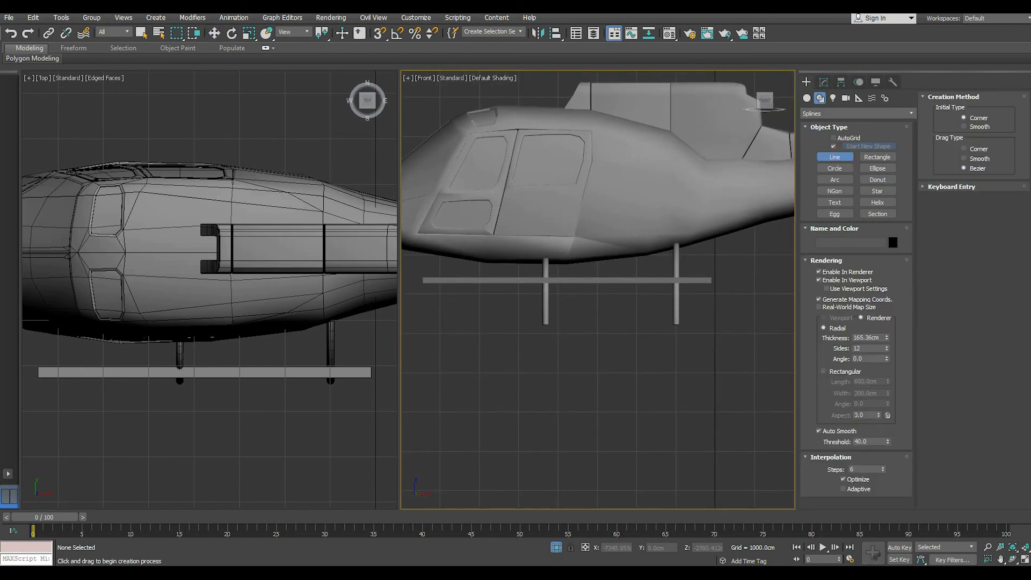
click(429, 285)
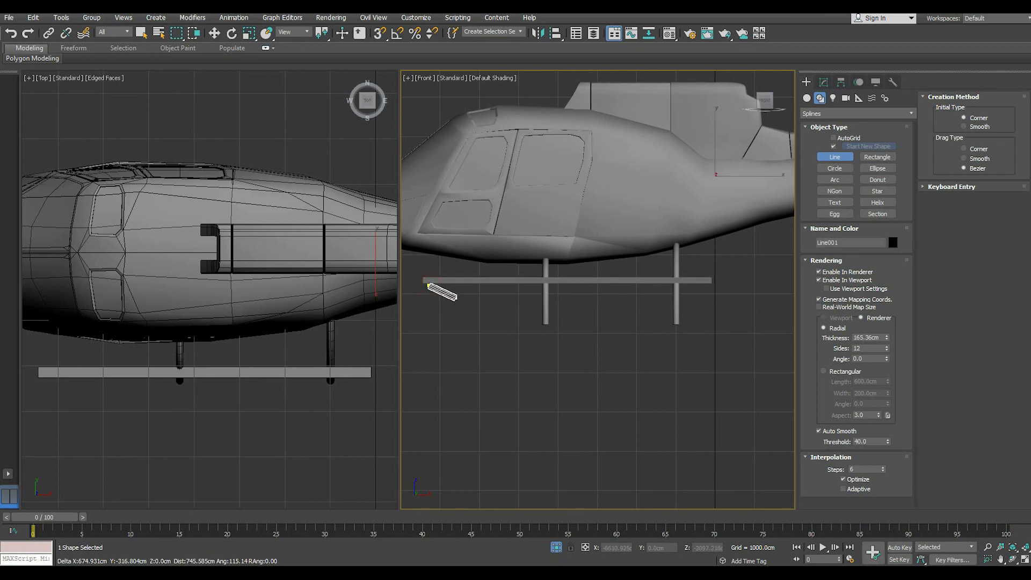
right_click(455, 298)
click(819, 280)
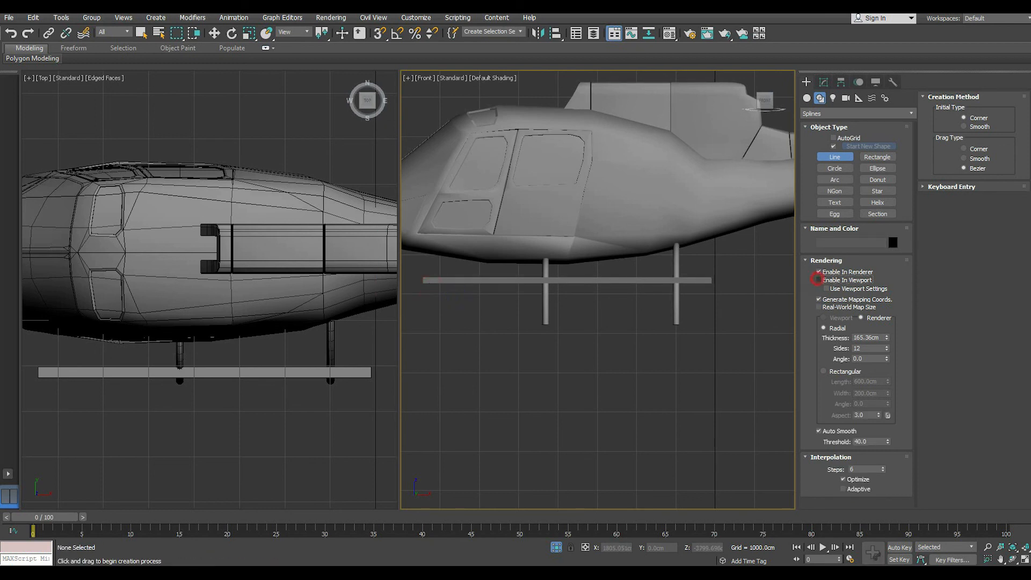
click(428, 285)
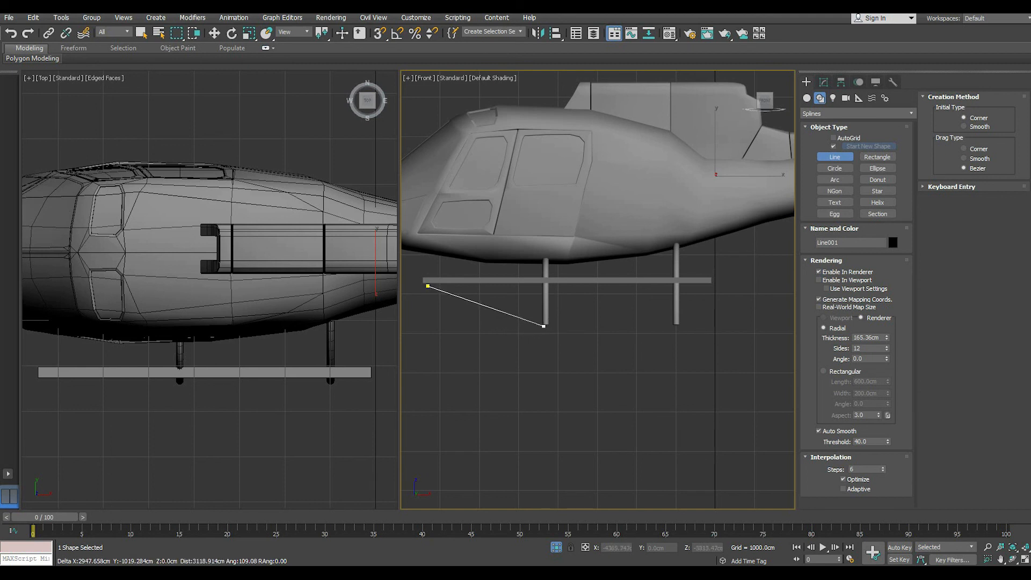
click(546, 325)
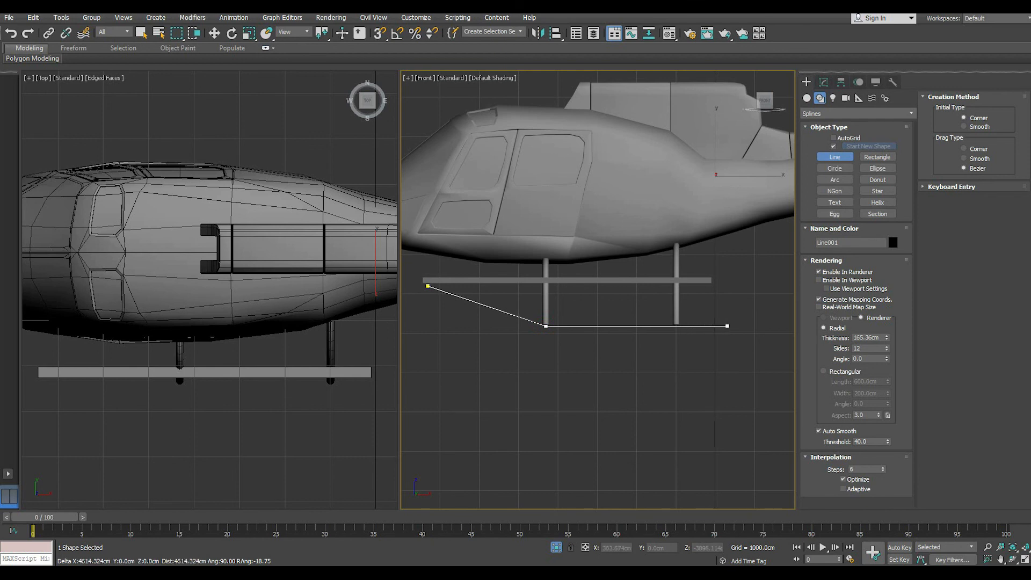
click(745, 326)
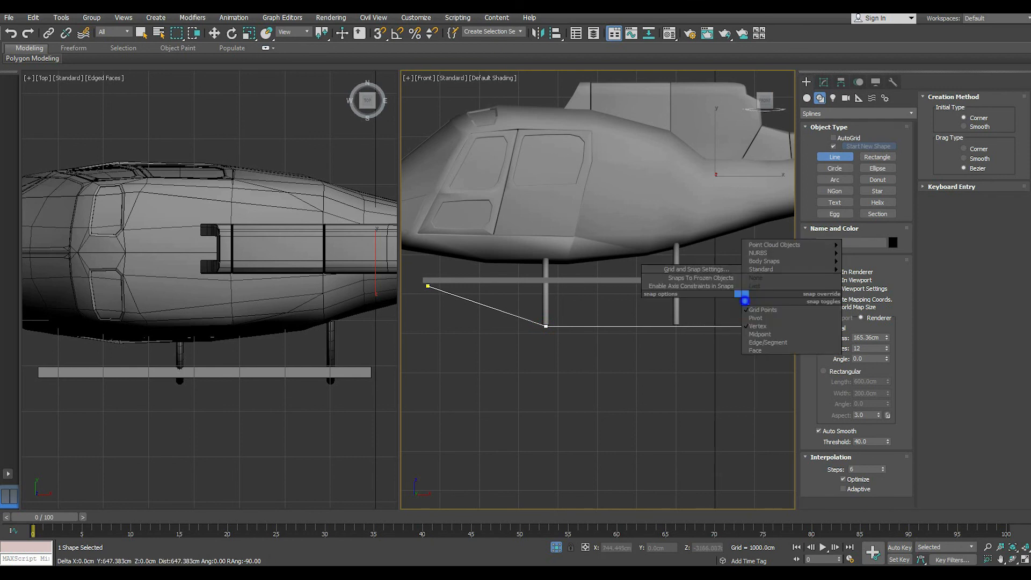
right_click(730, 313)
Turn on Enable In Viewport for the skid line and assign it the 02 - Default material
click(824, 82)
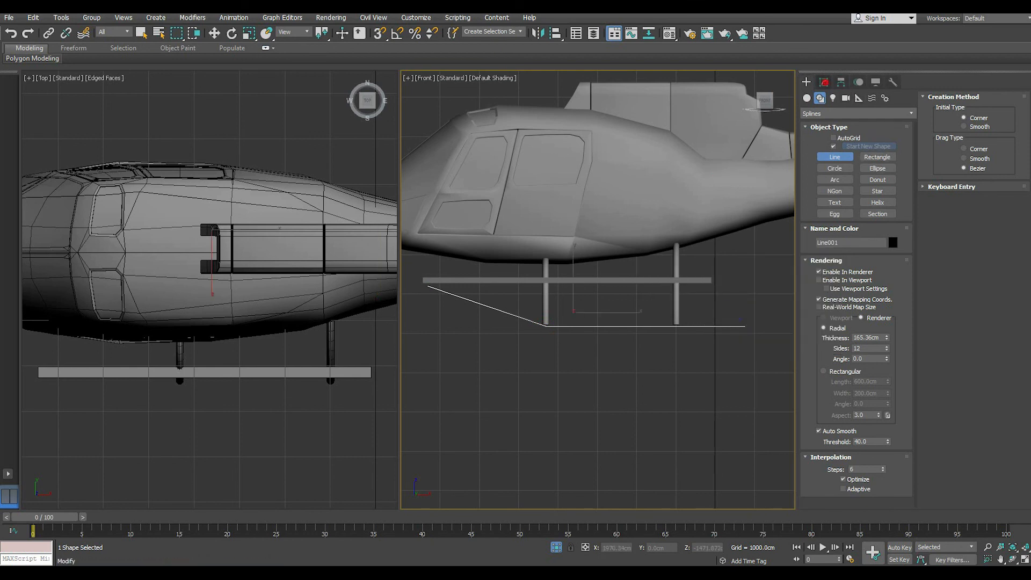
click(835, 274)
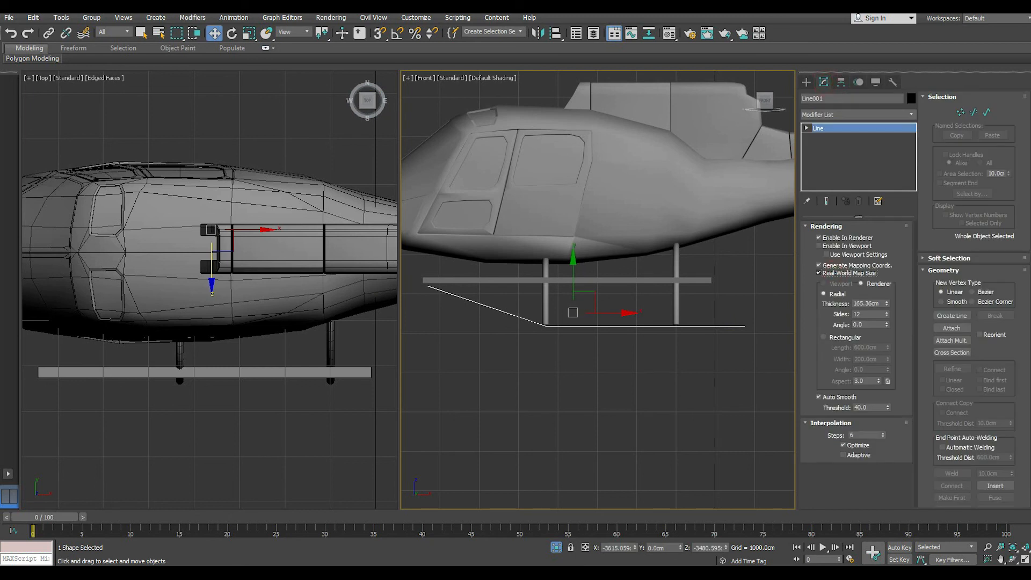
click(836, 273)
click(832, 246)
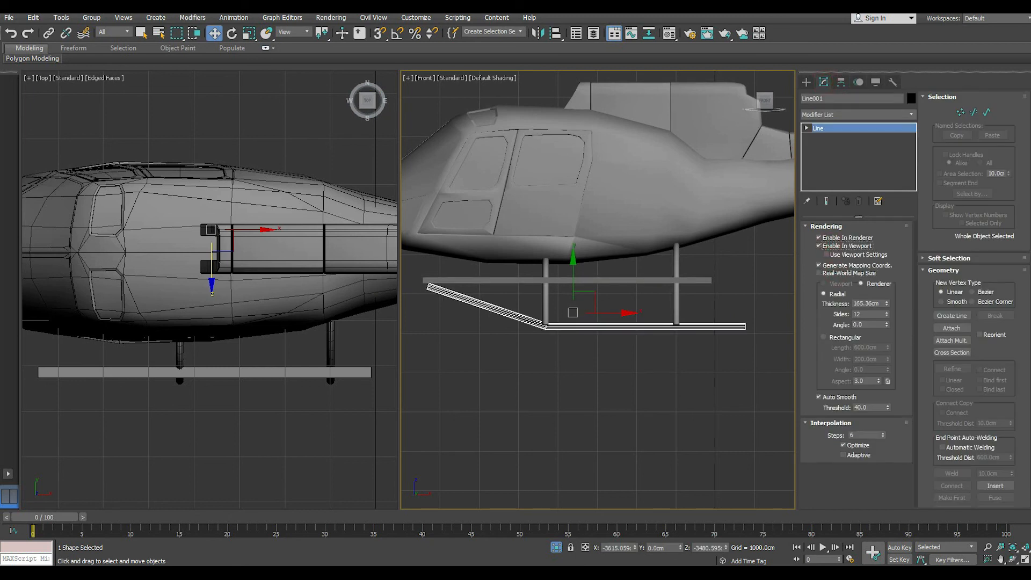
scroll(458, 282, up, 2)
key(m)
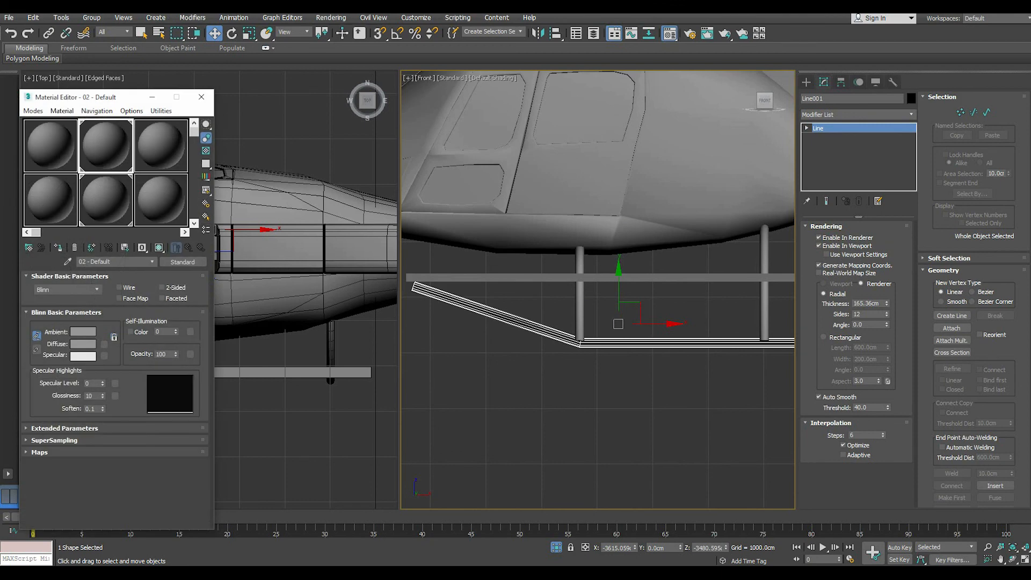
click(65, 246)
key(m)
Move the skid tube along Y to about -3317 cm so it sits under the feet of the struts
middle_drag(421, 296, 505, 316)
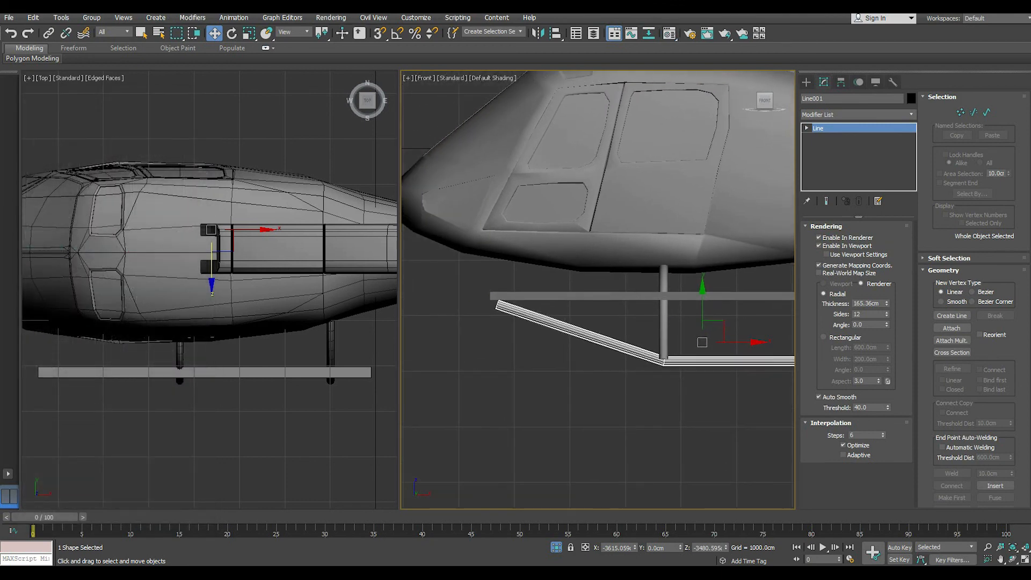
scroll(504, 316, up, 2)
key(p)
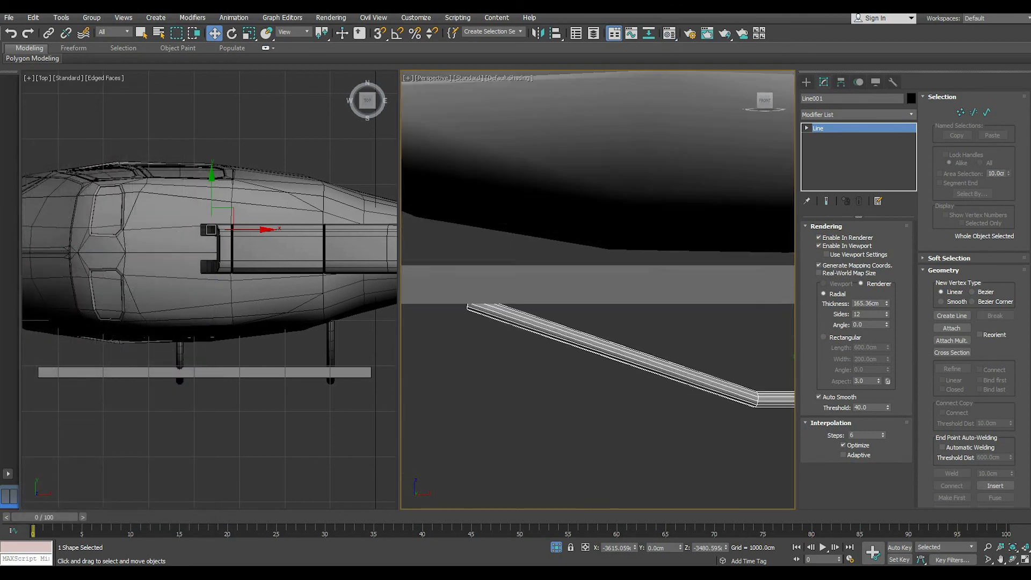
scroll(505, 315, down, 5)
alt+middle_drag(505, 316, 545, 324)
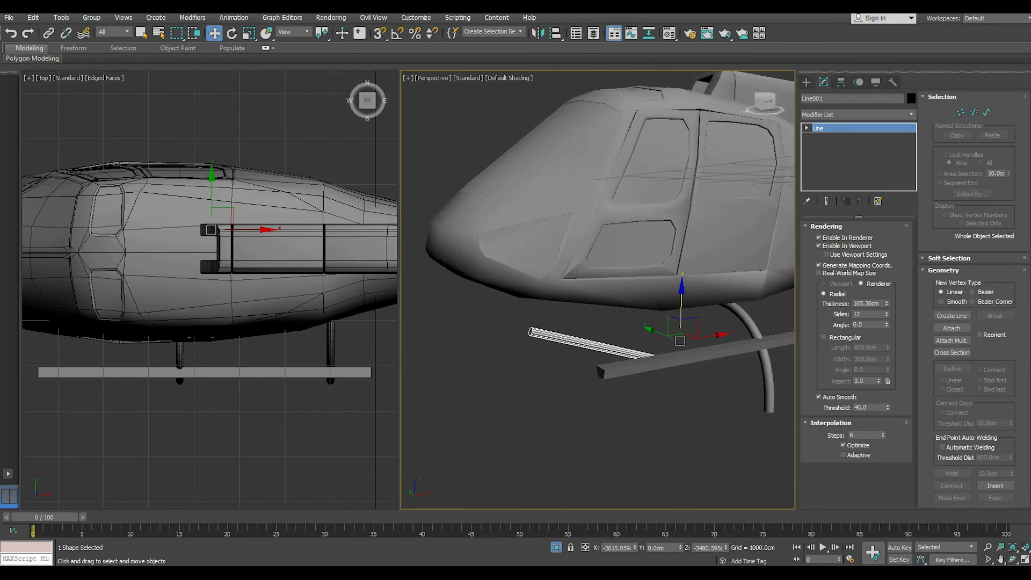
key(alt+w)
scroll(440, 376, down, 4)
alt+middle_drag(440, 376, 378, 323)
scroll(379, 322, up, 1)
drag(395, 317, 545, 341)
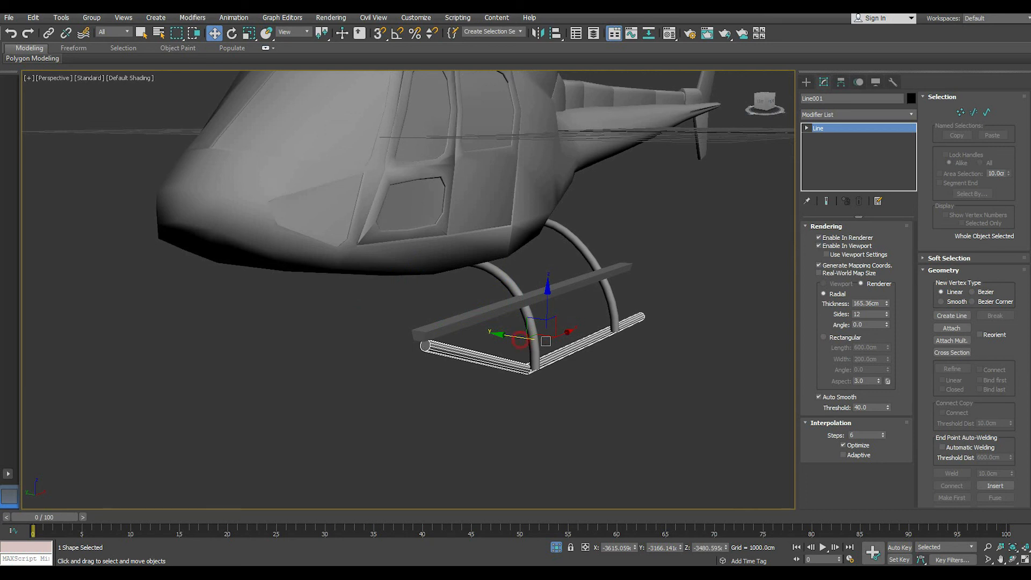
drag(520, 339, 528, 340)
Set the skid tube's thickness to 195.125 cm and shift the tube to Y about -3300 cm
alt+middle_drag(535, 341, 548, 367)
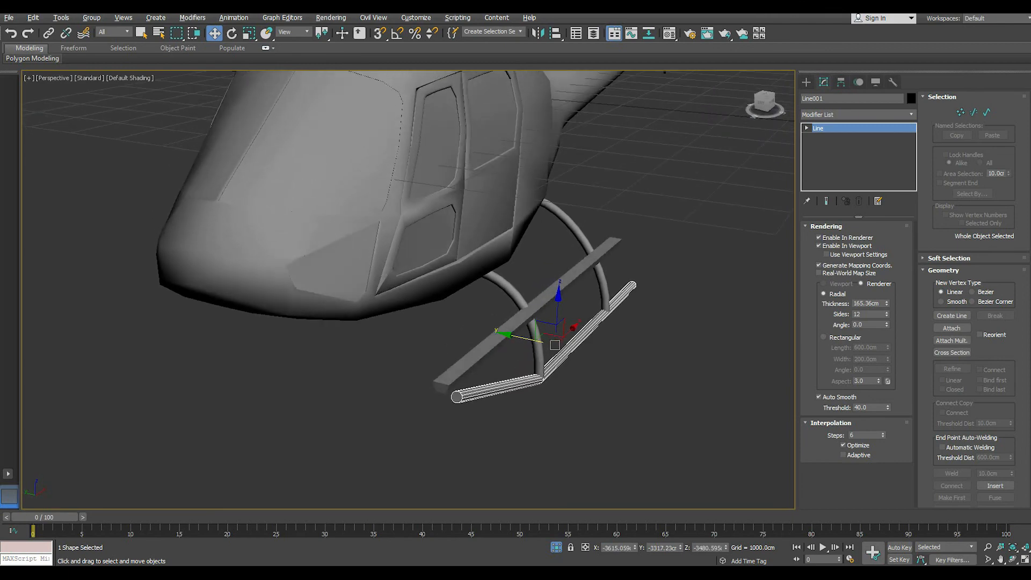
scroll(548, 368, up, 4)
drag(886, 304, 887, 295)
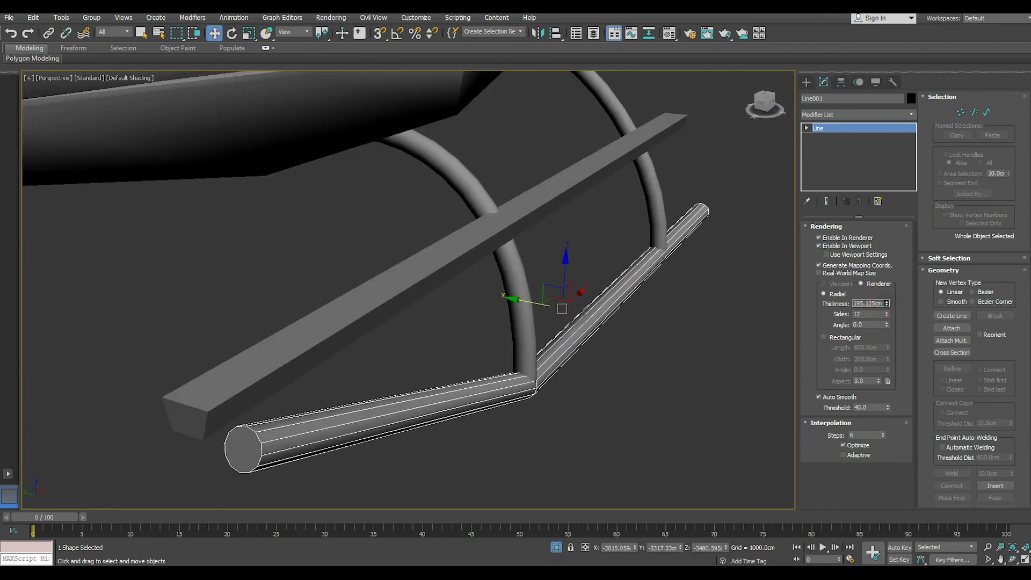
alt+middle_drag(542, 328, 593, 296)
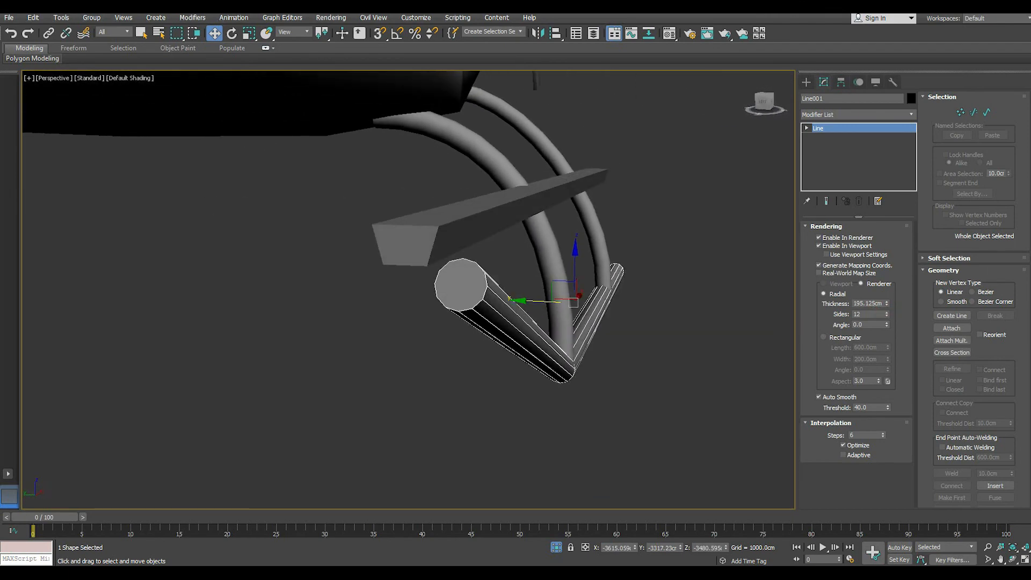
drag(539, 301, 536, 301)
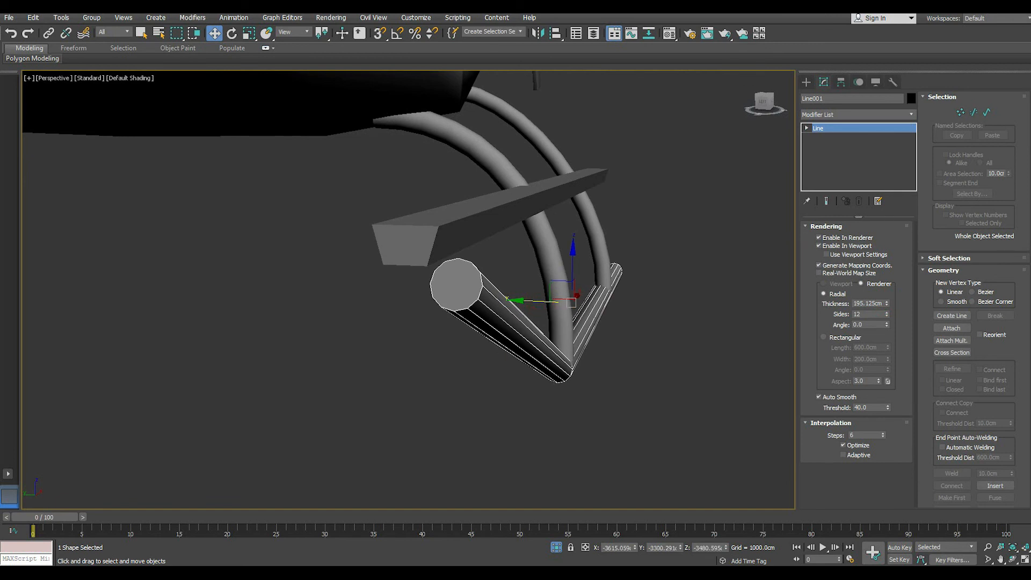
Move the tapered bar outward along Y to about -3422 cm, above the skid tube
alt+middle_drag(539, 301, 548, 344)
click(537, 200)
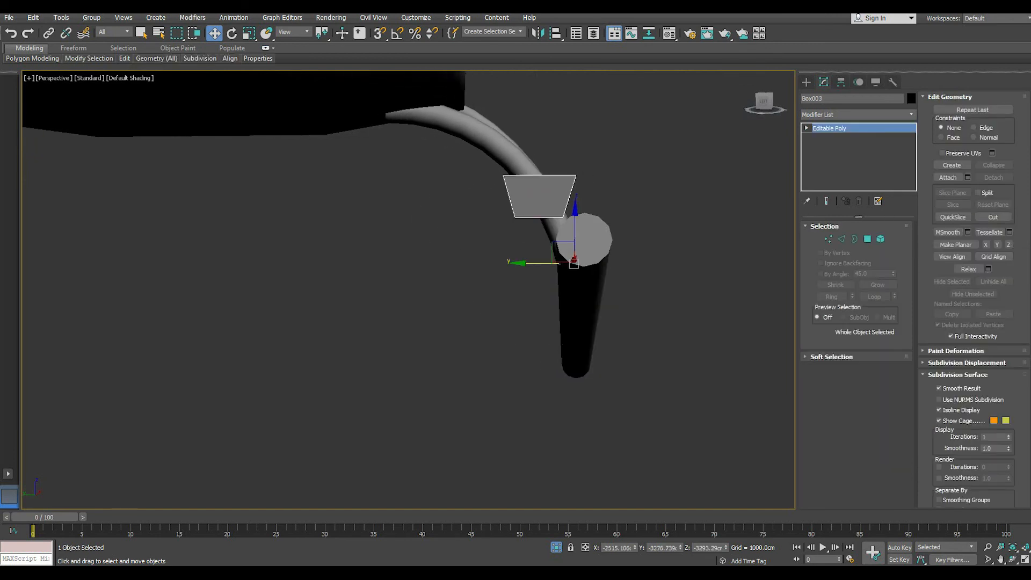
drag(543, 262, 558, 262)
alt+middle_drag(558, 262, 537, 300)
Widen the bar toward the struts by moving its four inner-side vertices to Y about -3068 cm
click(828, 238)
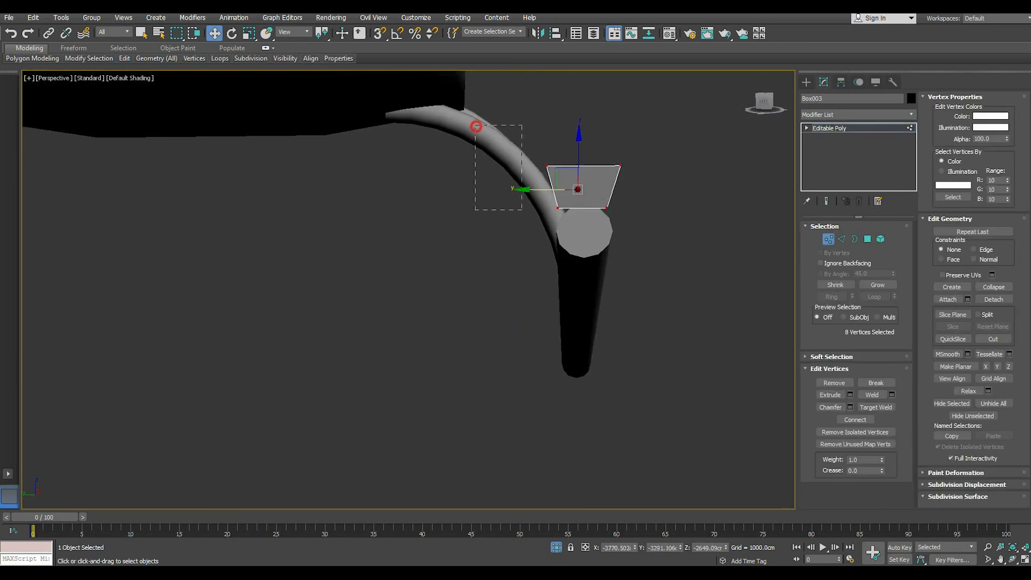
drag(580, 319, 581, 320)
drag(531, 189, 524, 189)
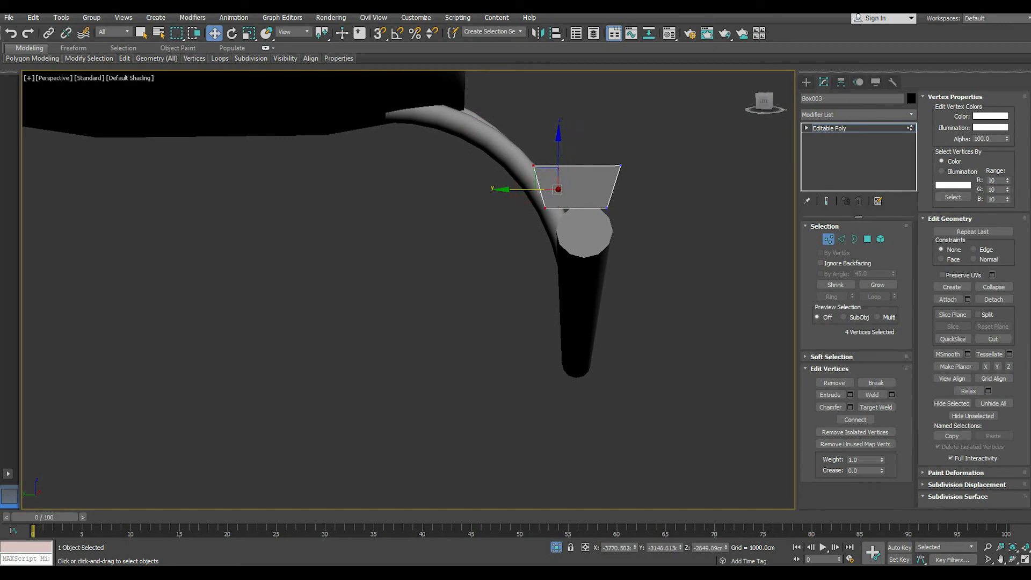
alt+middle_drag(523, 193, 456, 228)
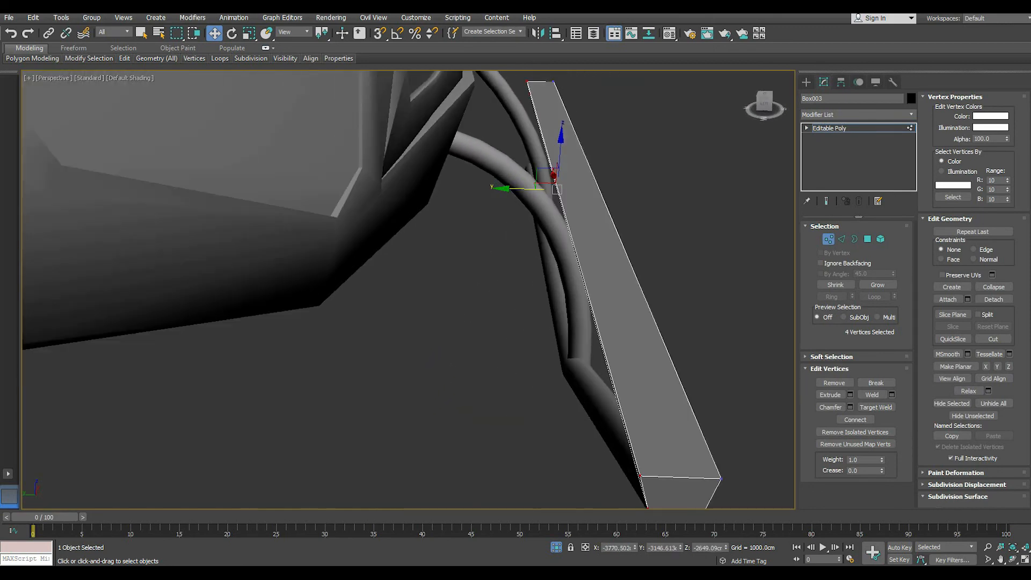
drag(529, 189, 518, 189)
alt+middle_drag(518, 188, 477, 182)
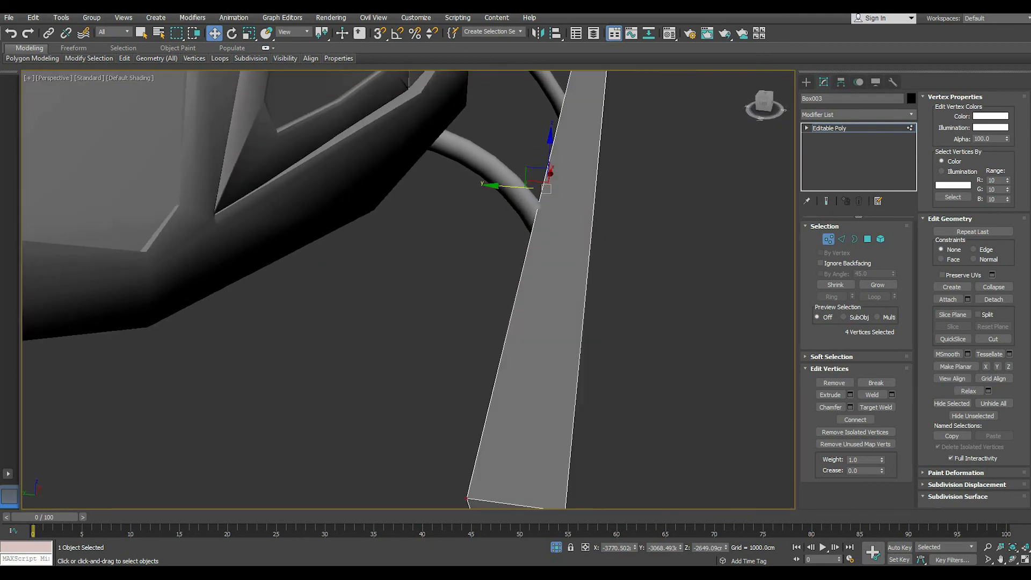
Pull the bar's outer-side vertices inward along Y and move the whole bar to Y about -3382 cm
scroll(539, 206, down, 3)
alt+middle_drag(539, 206, 535, 186)
drag(649, 90, 547, 356)
drag(541, 191, 535, 191)
alt+middle_drag(535, 191, 563, 190)
key(1)
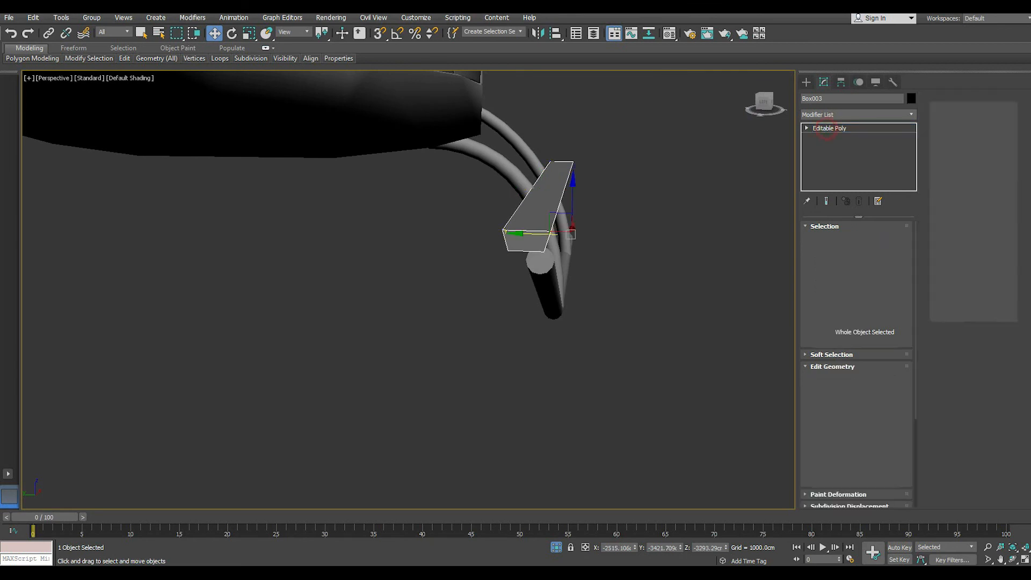
drag(535, 237, 529, 237)
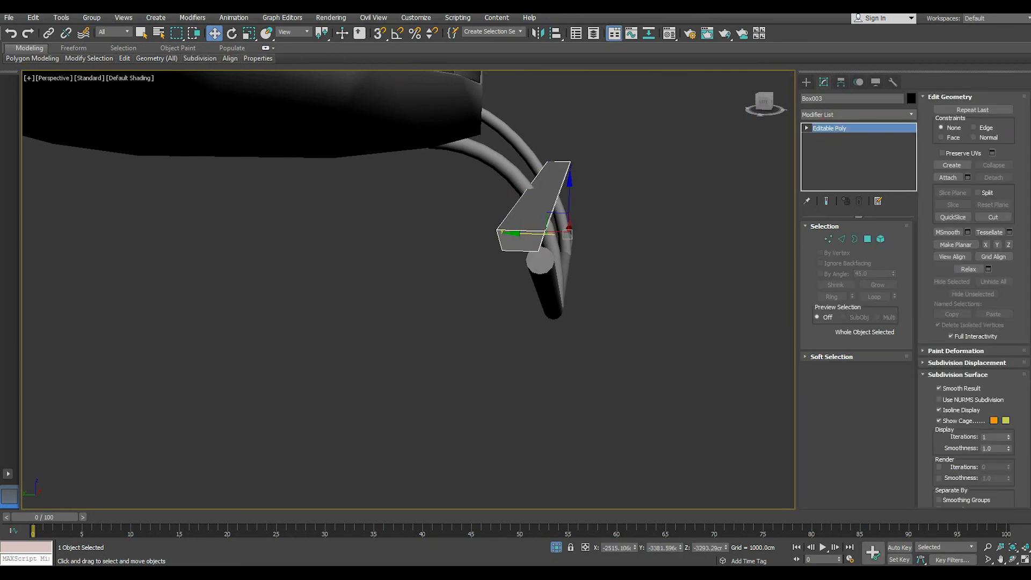
Move the skid tube to Y about -3324 cm and the bar outward to Y about -3512 cm
click(541, 265)
mouse_move(541, 264)
alt+middle_down()
mouse_move(539, 295)
mouse_move(534, 261)
mouse_move(534, 279)
alt+middle_up()
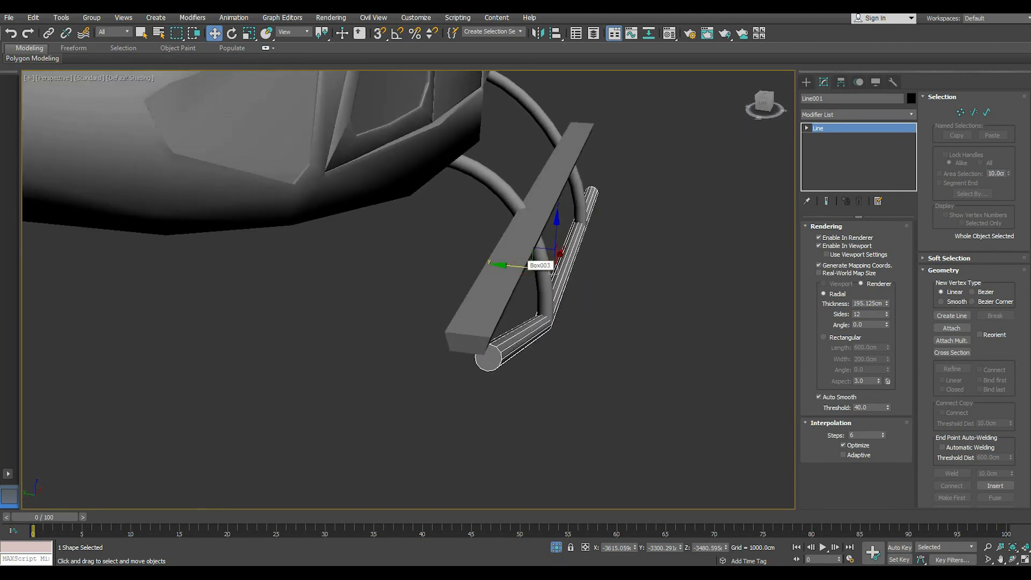
drag(519, 267, 555, 270)
click(573, 223)
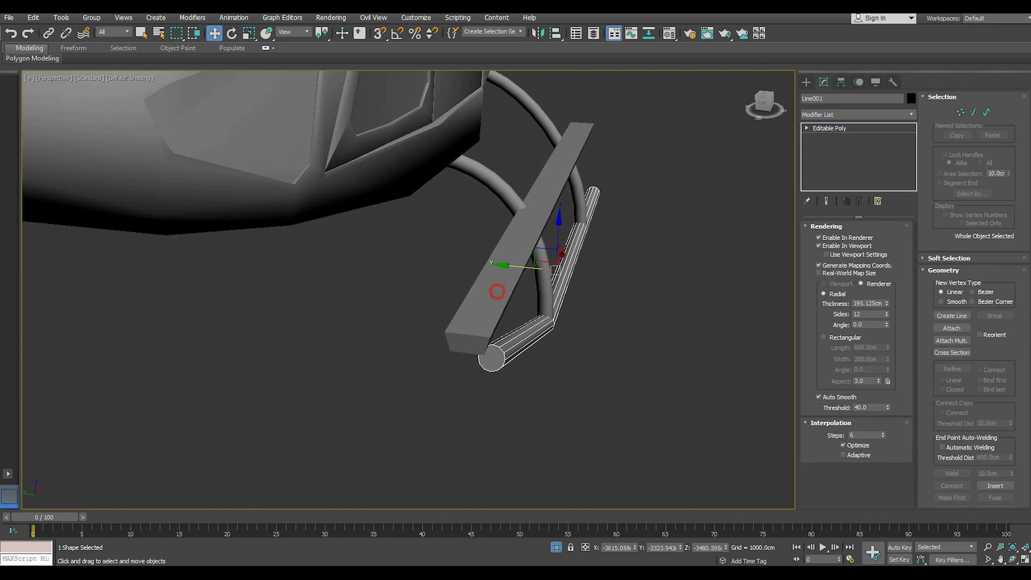
drag(573, 224, 588, 221)
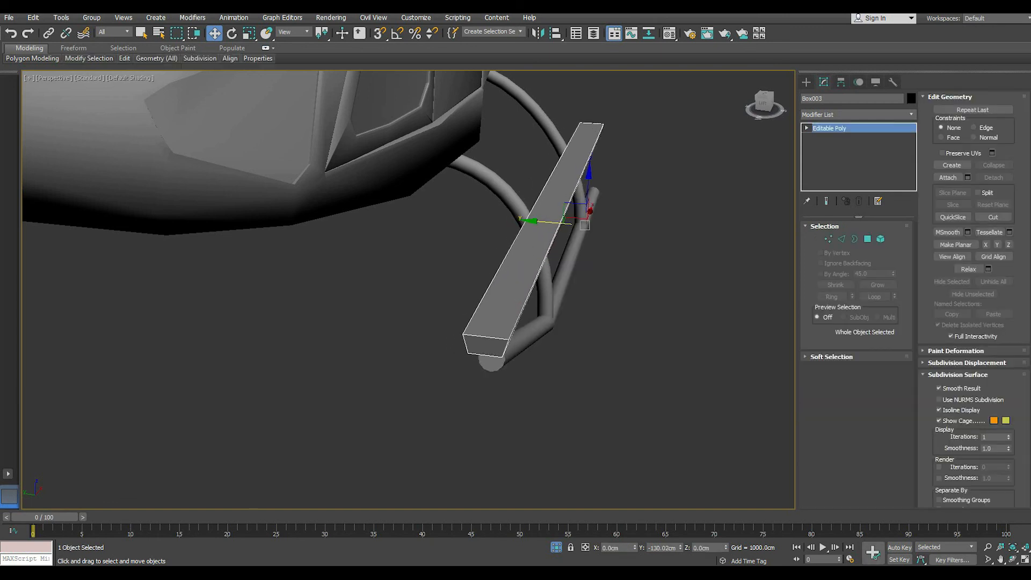
Widen the bar toward the struts by moving its inner side polygon along Y to about -3102 cm
alt+middle_drag(588, 221, 575, 251)
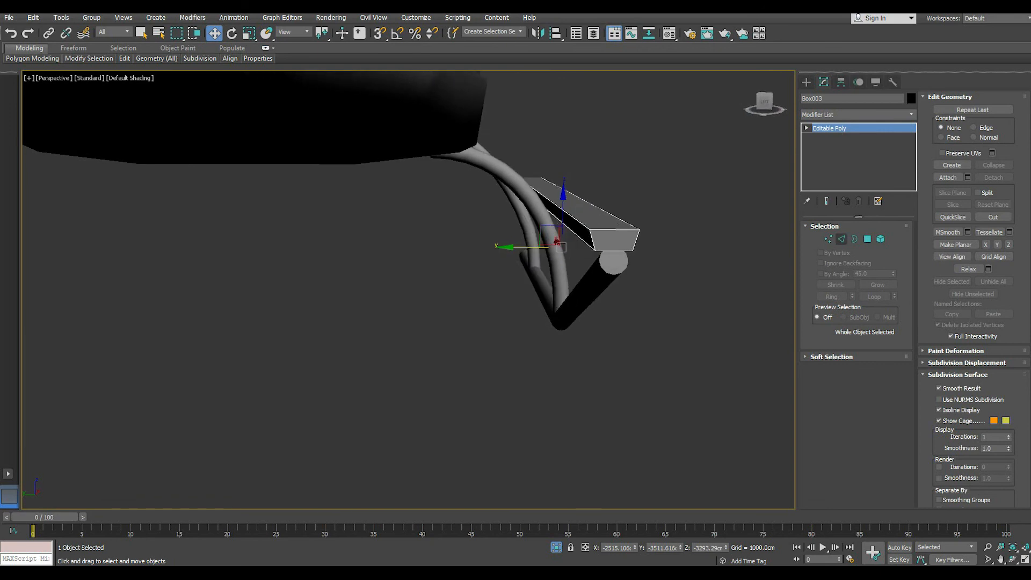
click(867, 239)
click(564, 225)
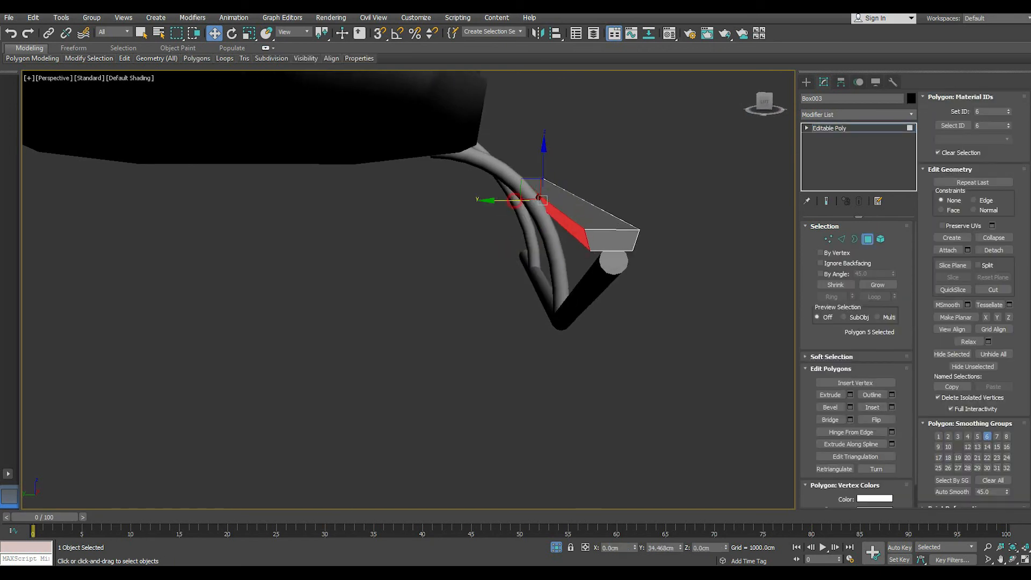
drag(514, 200, 509, 200)
alt+middle_drag(509, 200, 478, 229)
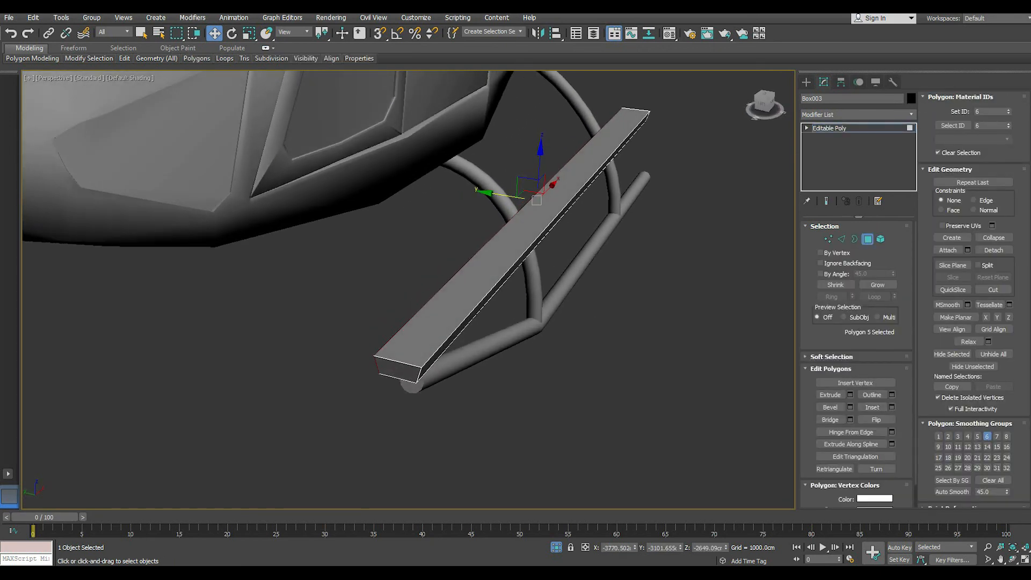
key(4)
Fillet the skid tube's bend vertex at the front strut by about 200 cm
scroll(487, 284, down, 5)
mouse_move(486, 283)
alt+middle_down()
mouse_move(424, 252)
mouse_move(490, 298)
alt+middle_up()
scroll(491, 300, up, 5)
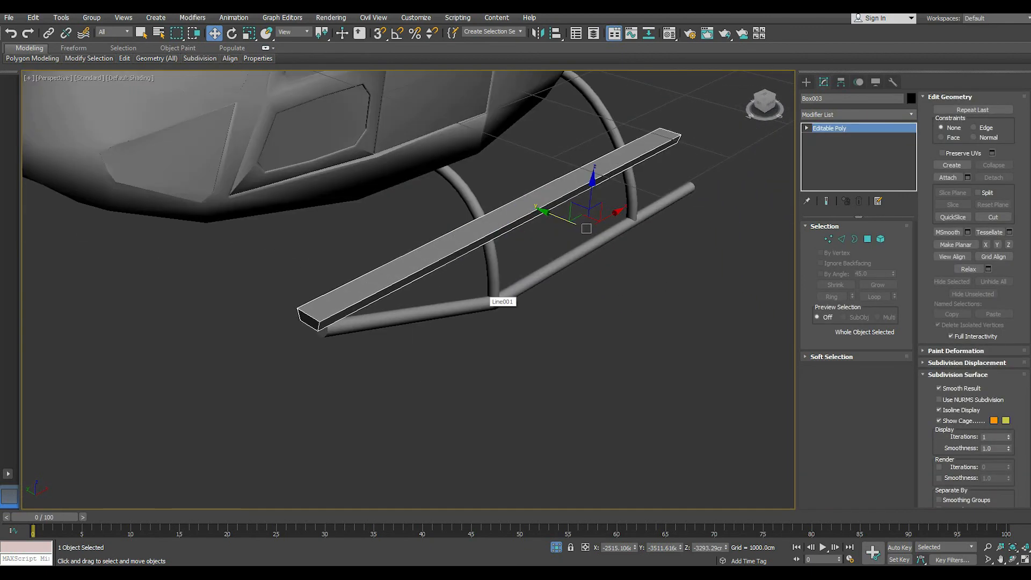
click(489, 302)
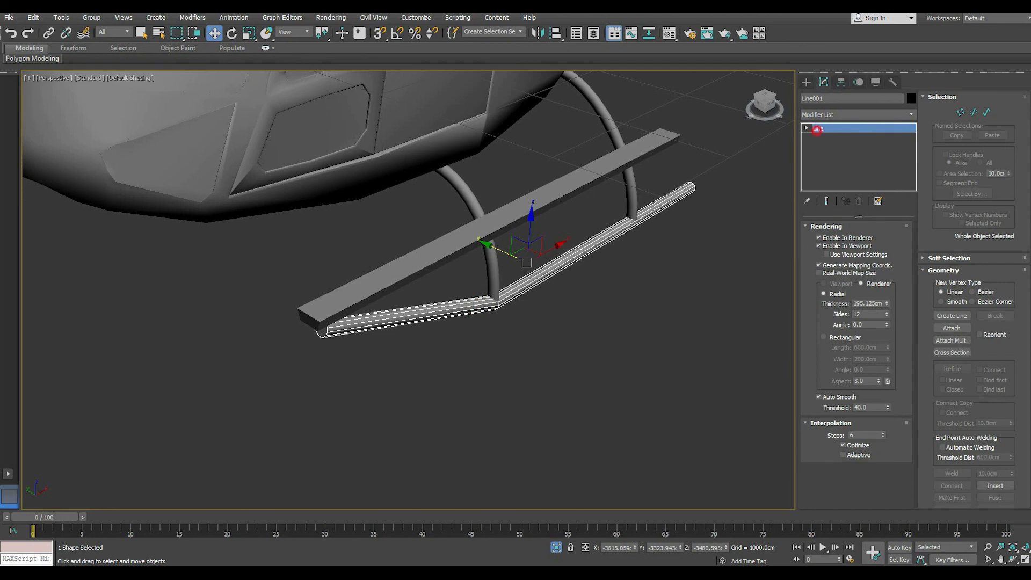
key(1)
scroll(972, 300, down, 3)
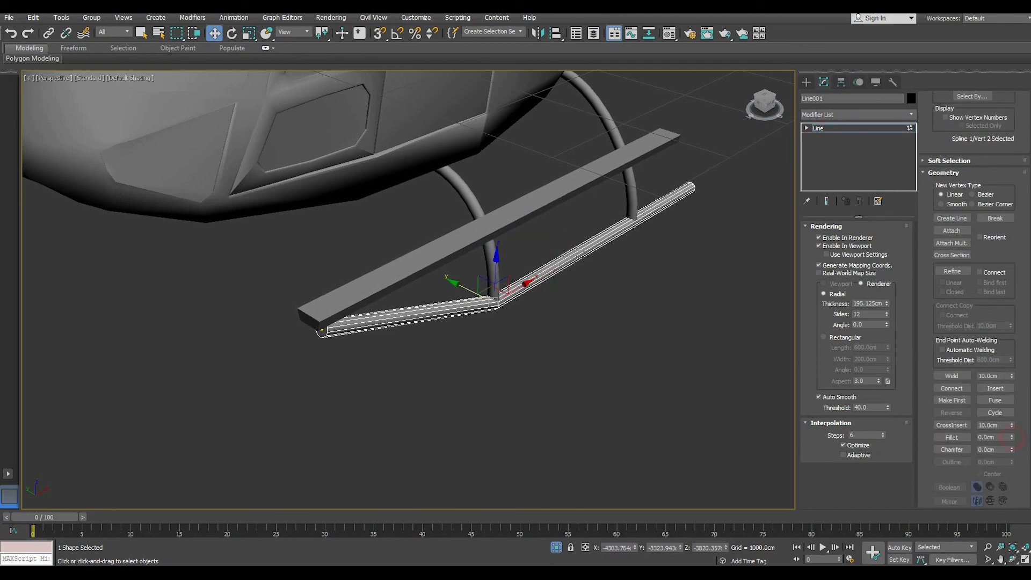
mouse_move(1012, 438)
mouse_down()
mouse_move(1011, 407)
mouse_move(1012, 432)
mouse_up()
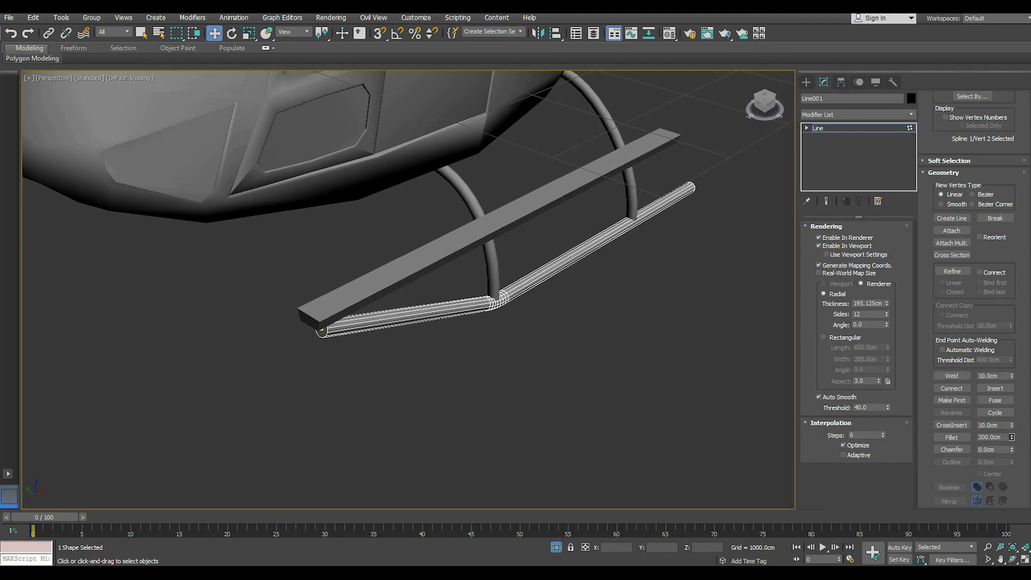
Select the skid tube spline's front end vertex and convert the tube to an Editable Poly
alt+middle_drag(590, 333, 508, 381)
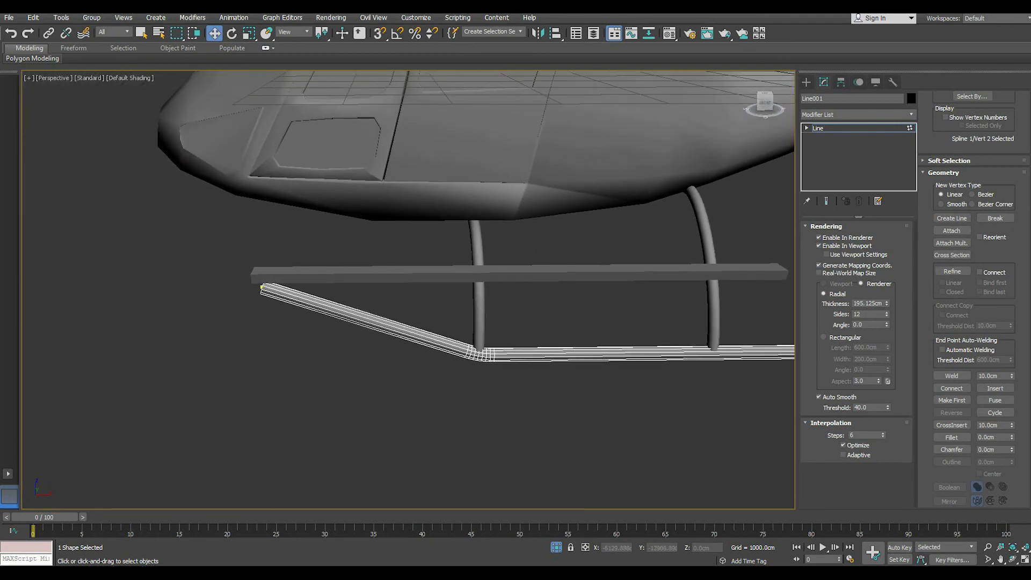
drag(220, 259, 288, 322)
scroll(242, 282, up, 4)
key(e)
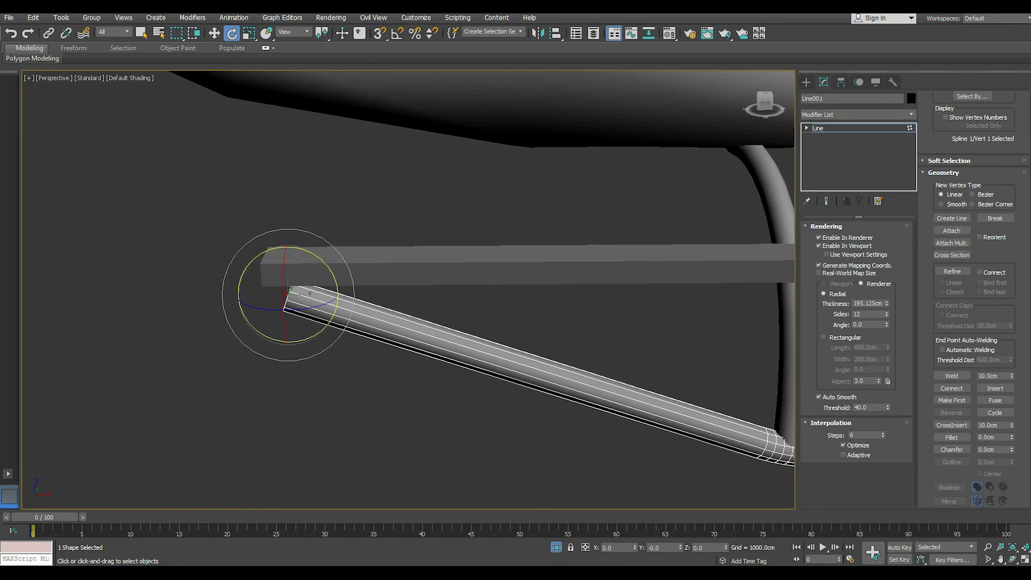
right_click(837, 129)
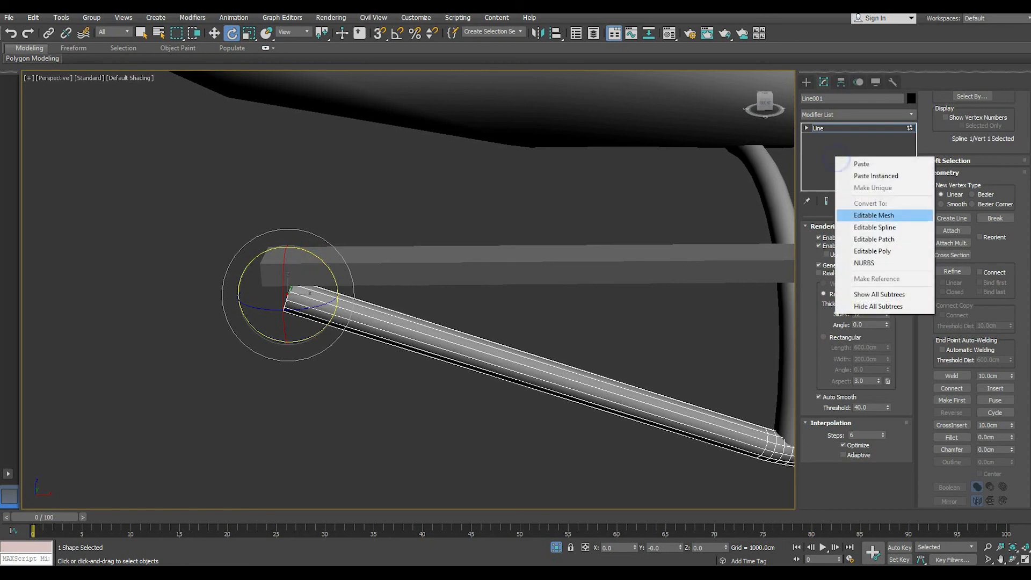
click(891, 247)
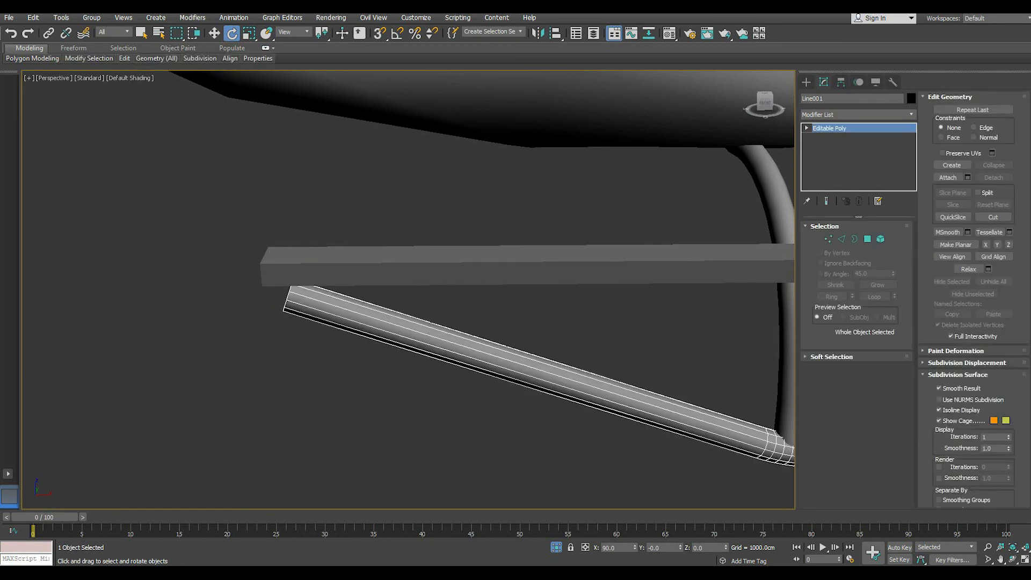
Rotate the skid tube's front end-cap polygon about Y so it lies nearly flat beneath the bar
click(865, 239)
click(294, 294)
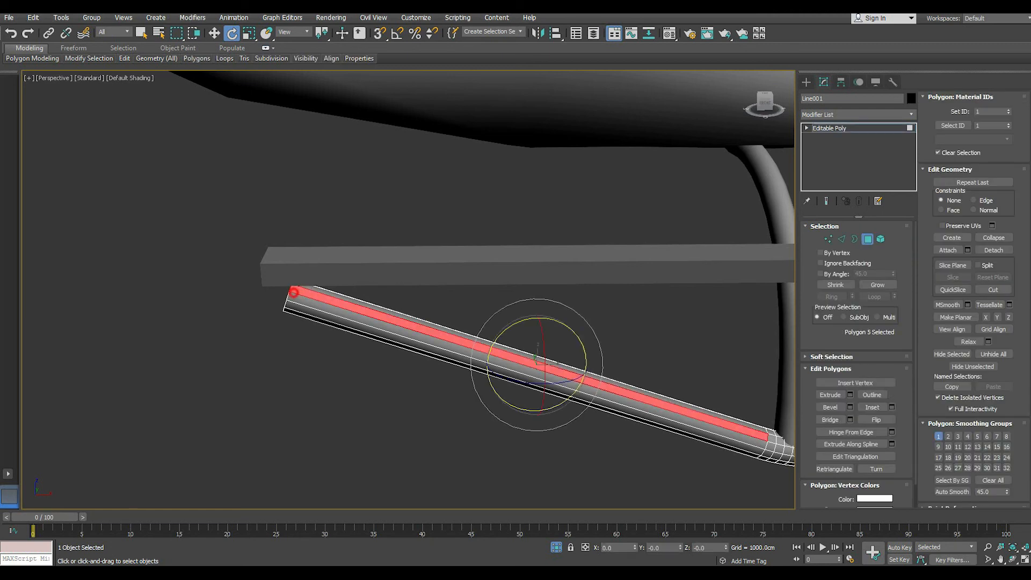
alt+middle_drag(295, 294, 338, 299)
click(310, 348)
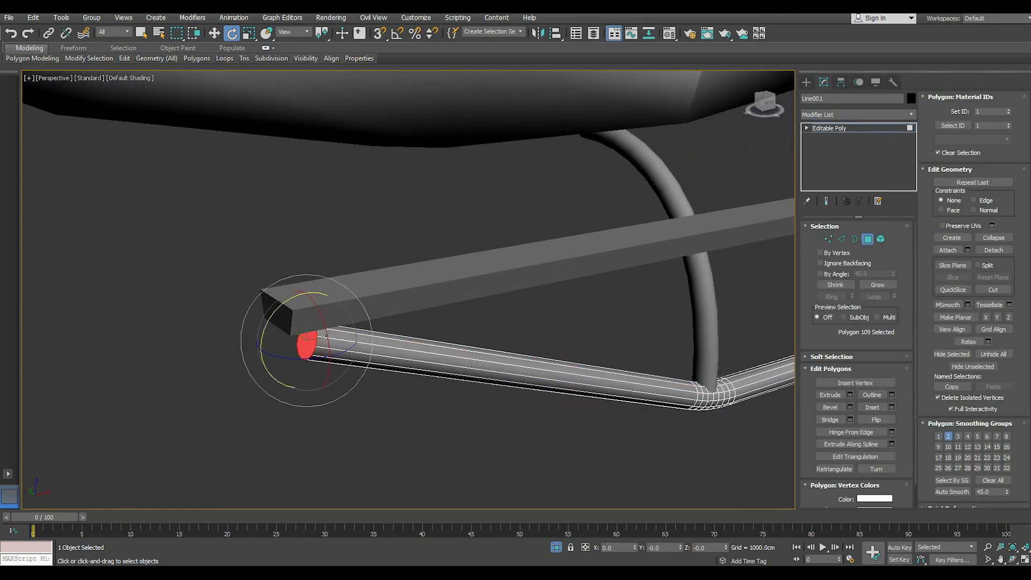
alt+middle_drag(287, 301, 300, 317)
drag(330, 299, 305, 298)
key(w)
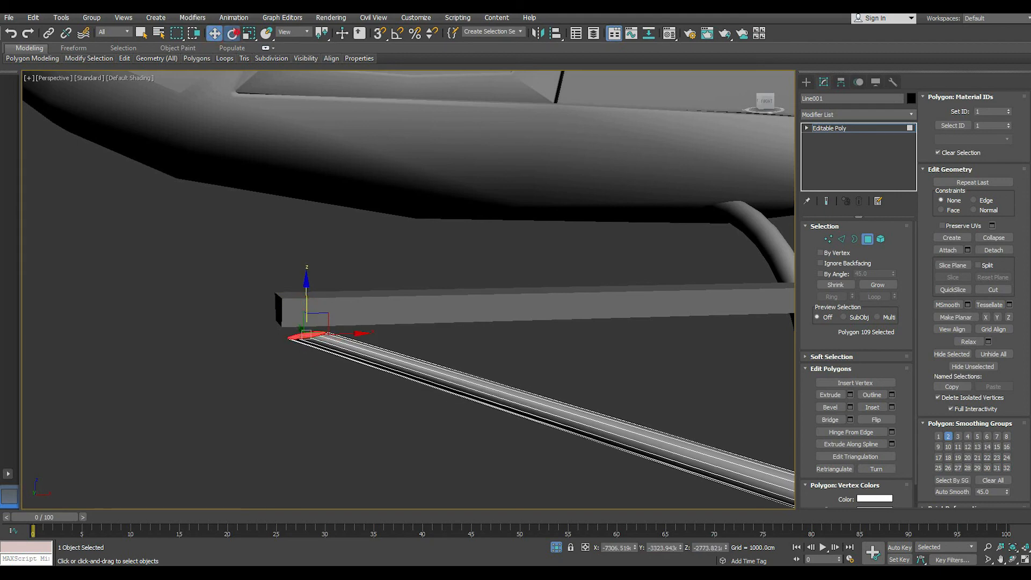
click(231, 34)
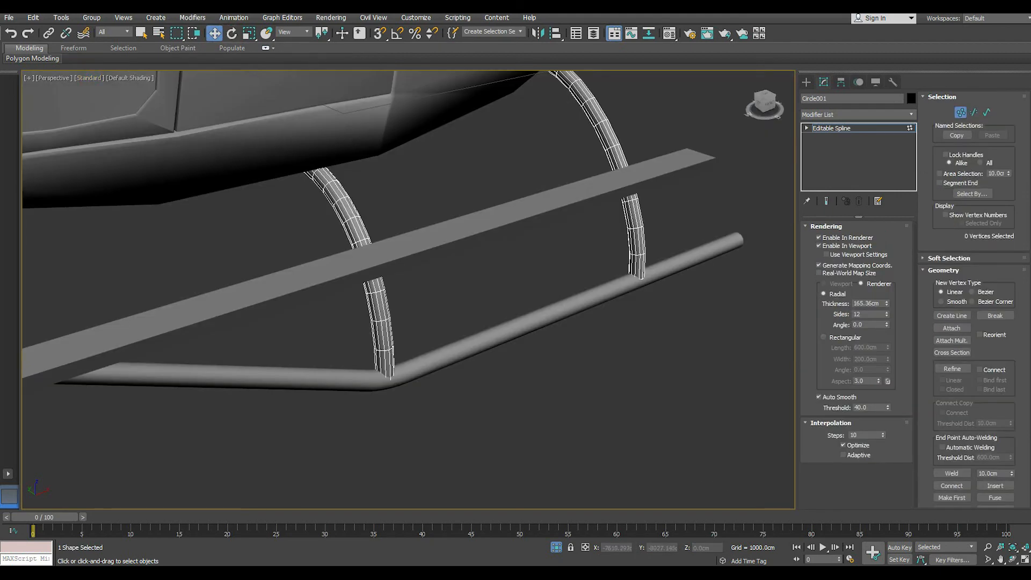
Convert the struts' spline object to an Editable Poly and switch to vertex editing
click(852, 129)
right_click(851, 128)
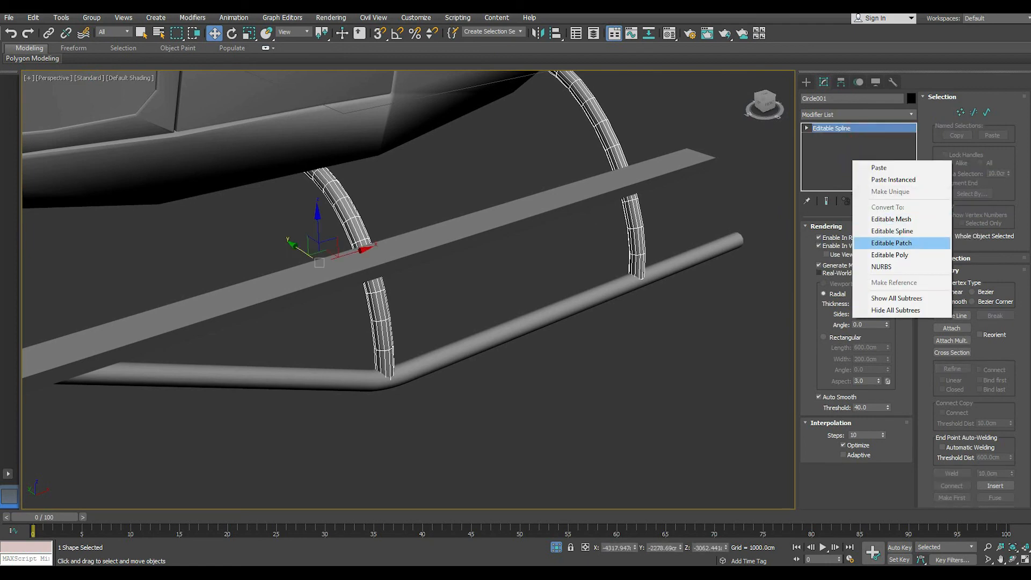
click(880, 253)
click(828, 239)
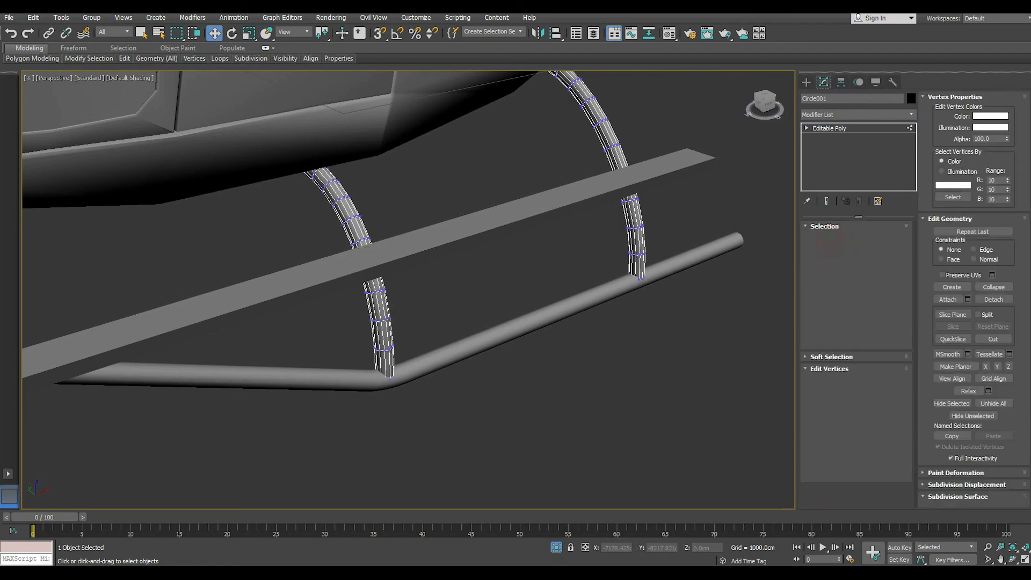
Try to widen the lower end vertices of both struts together by scaling them along Y and X
drag(702, 329, 703, 330)
alt+middle_drag(702, 329, 698, 285)
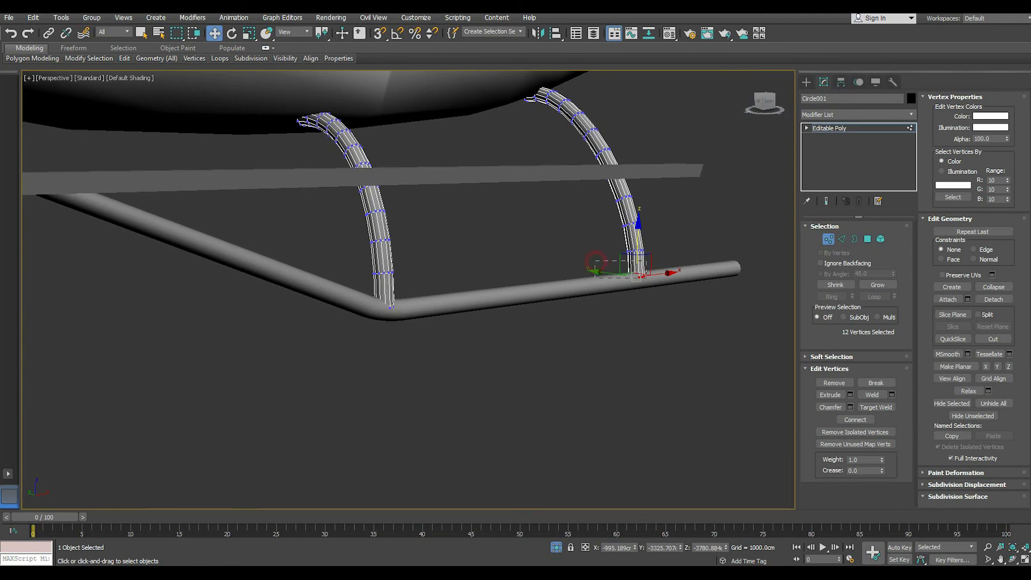
ctrl+drag(437, 288, 437, 288)
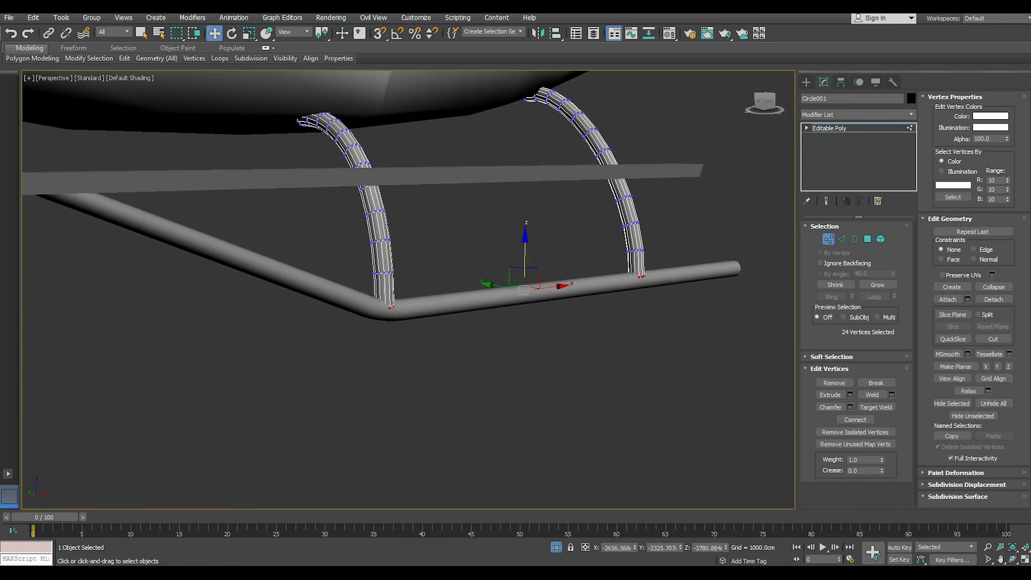
scroll(377, 304, up, 5)
click(249, 34)
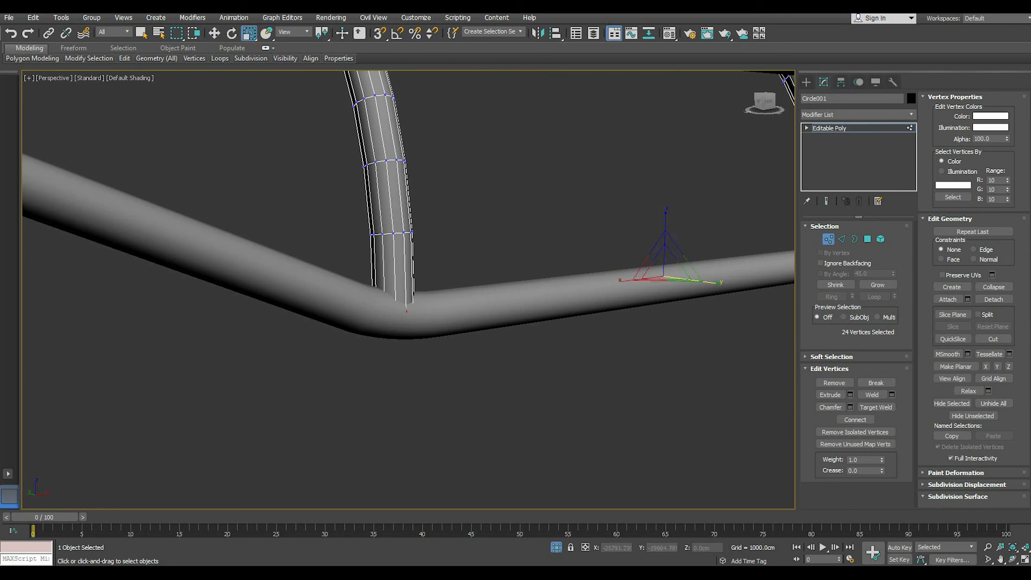
drag(718, 283, 742, 285)
drag(633, 280, 616, 280)
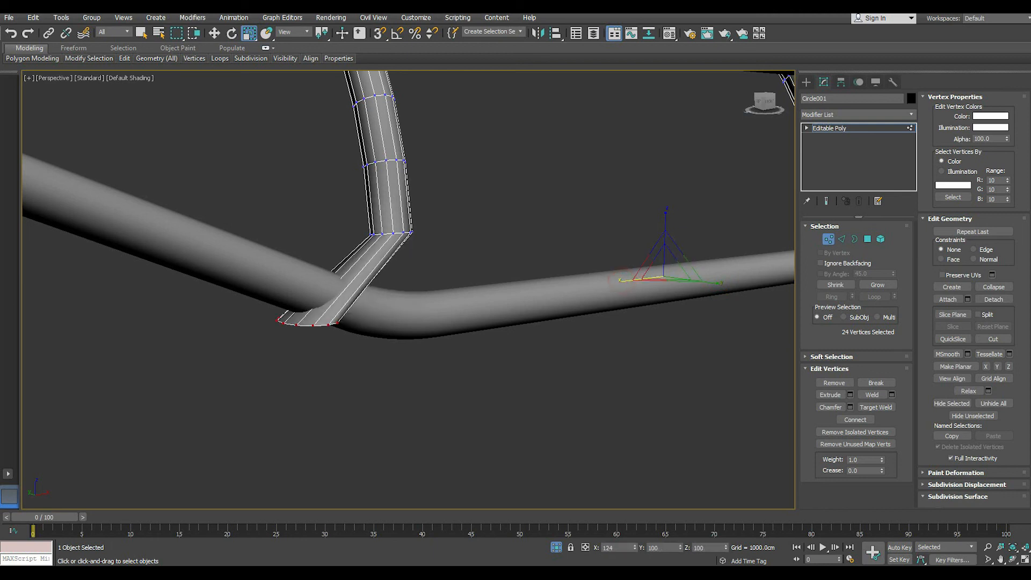
key(ctrl+z)
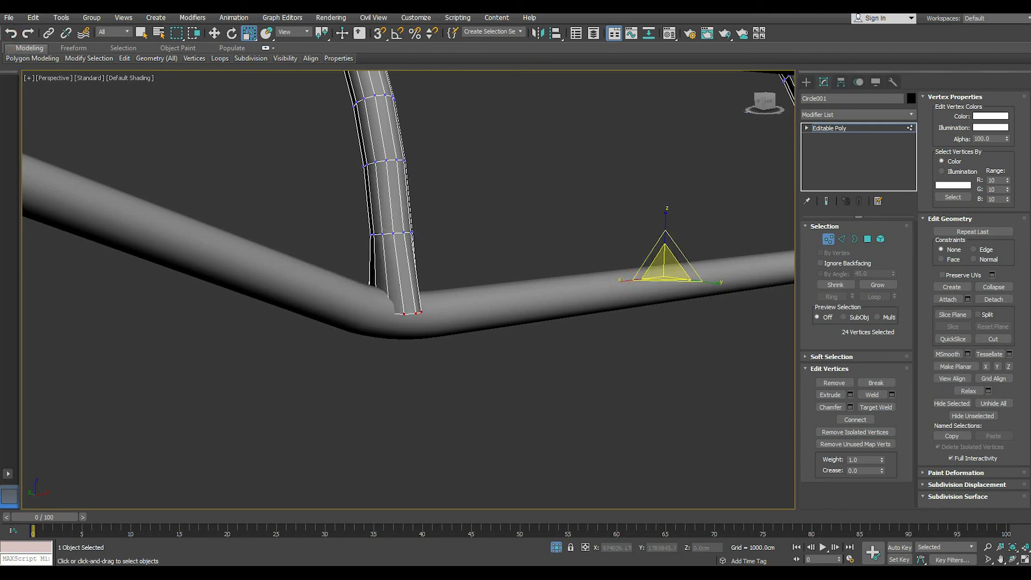
drag(717, 283, 695, 281)
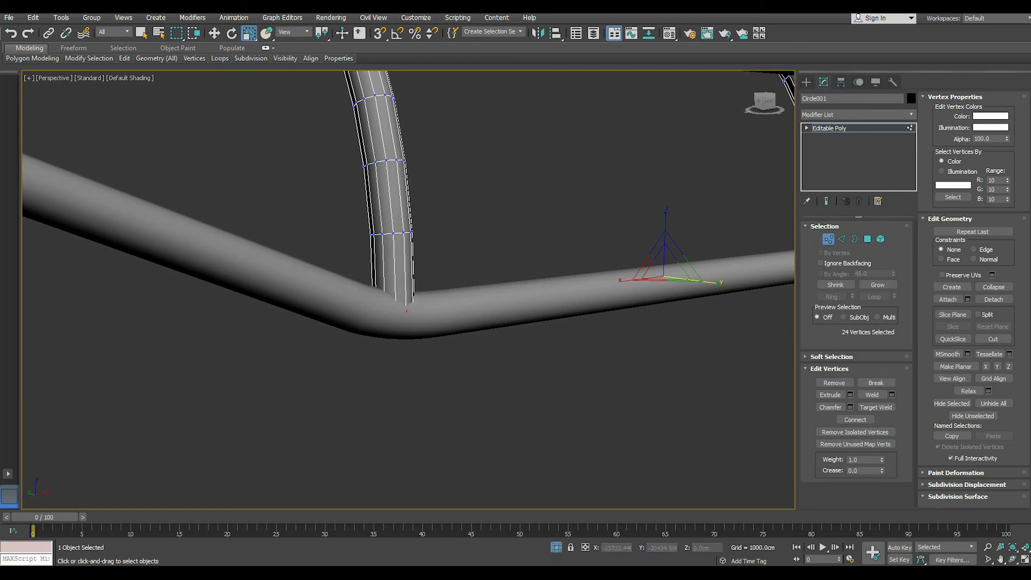
Flare the front strut's lower end by scaling its 12 end vertices outward along X and Y
drag(468, 267, 470, 266)
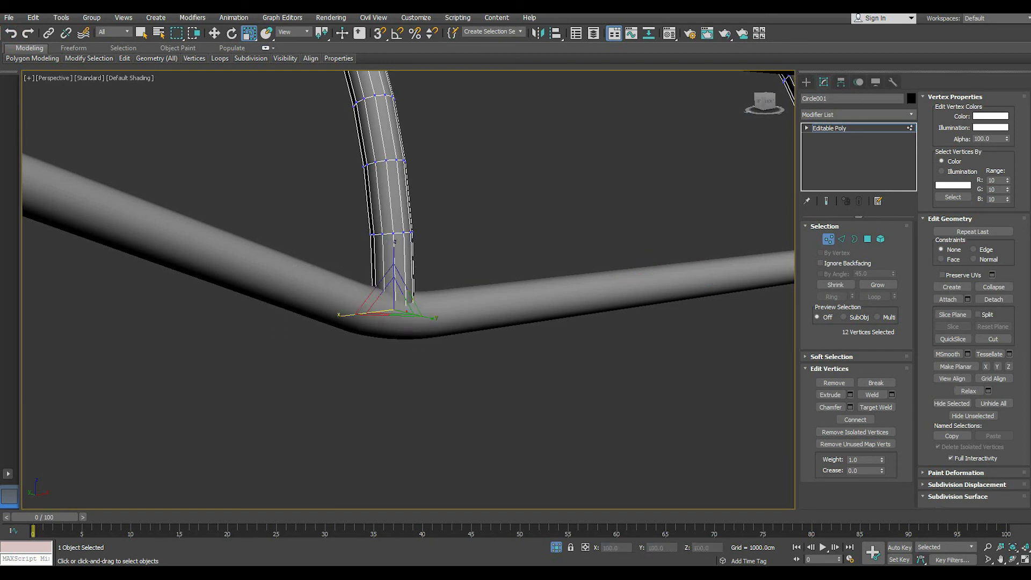
drag(353, 314, 338, 316)
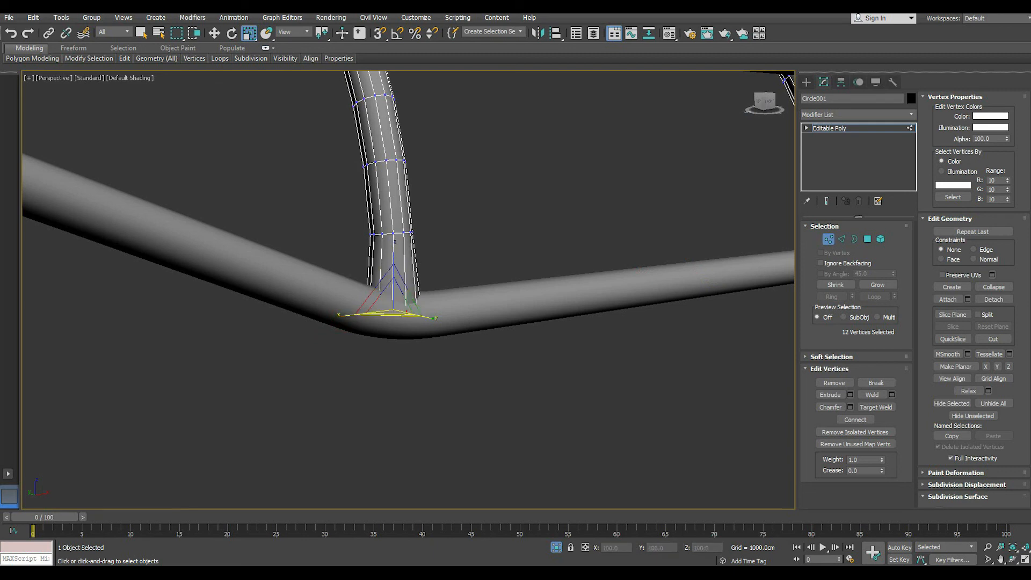
alt+middle_drag(395, 304, 412, 331)
drag(436, 328, 439, 329)
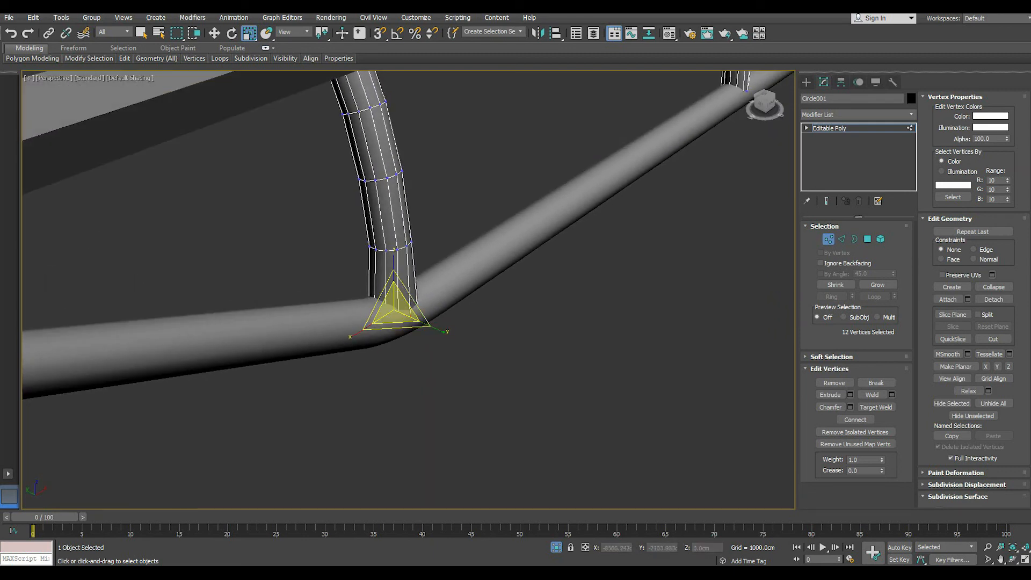
drag(350, 337, 346, 338)
alt+middle_drag(400, 324, 364, 265)
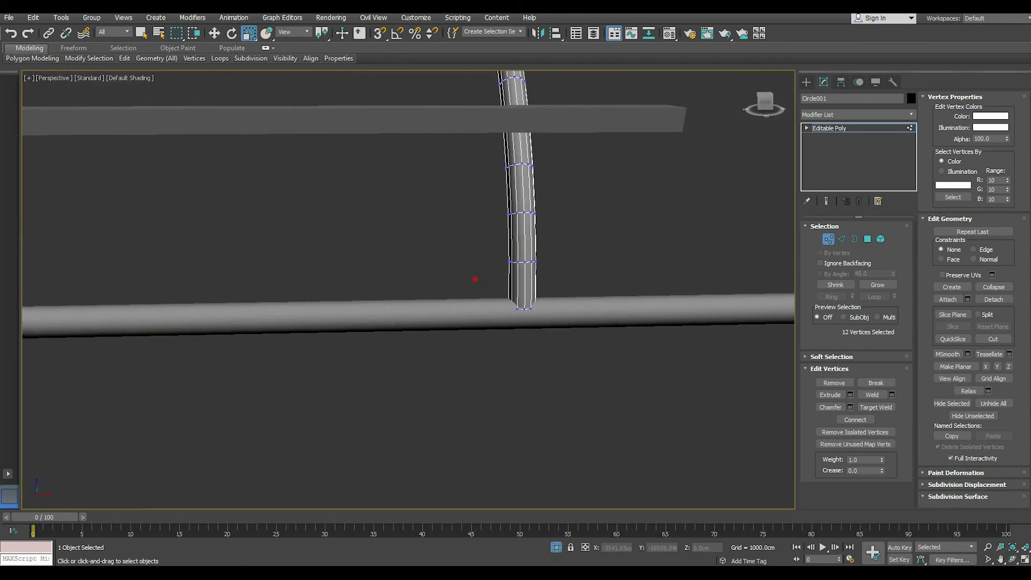
Flare the rear strut's lower end where it meets the skid tube by scaling its end vertices outward
mouse_move(474, 278)
mouse_down()
mouse_move(465, 307)
mouse_move(465, 292)
mouse_up()
alt+middle_drag(510, 304, 538, 314)
drag(483, 316, 483, 304)
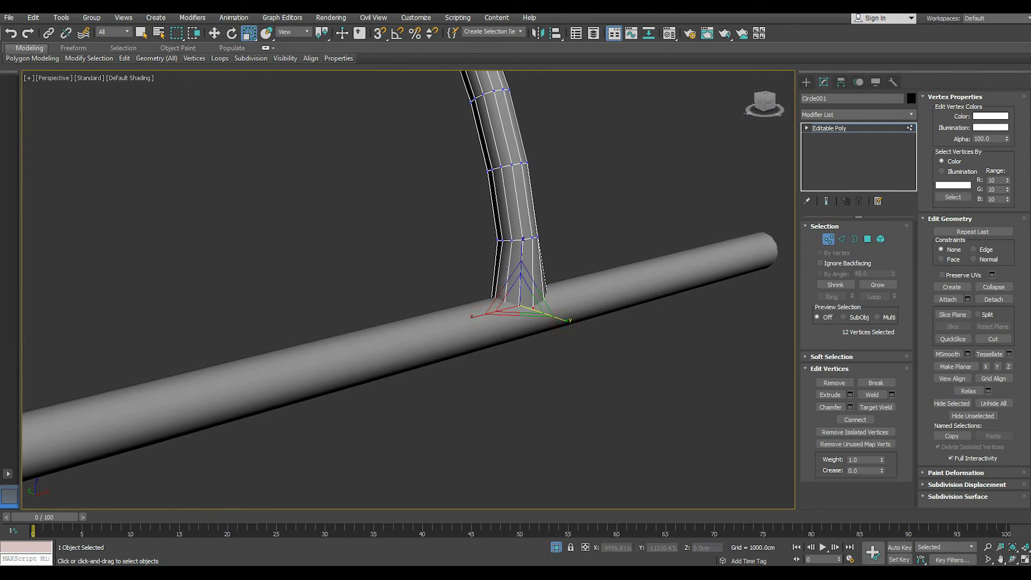
drag(479, 316, 480, 313)
scroll(516, 314, down, 3)
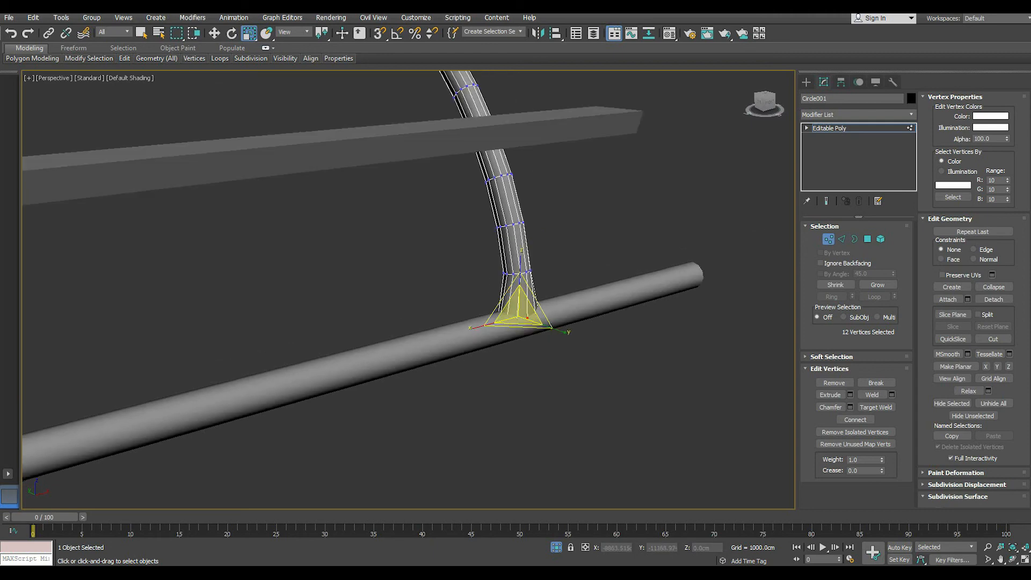
click(594, 368)
Widen the front strut's upper end at the fuselage by scaling its 12 end vertices along X
scroll(595, 368, down, 3)
scroll(580, 349, down, 1)
alt+middle_drag(580, 349, 658, 255)
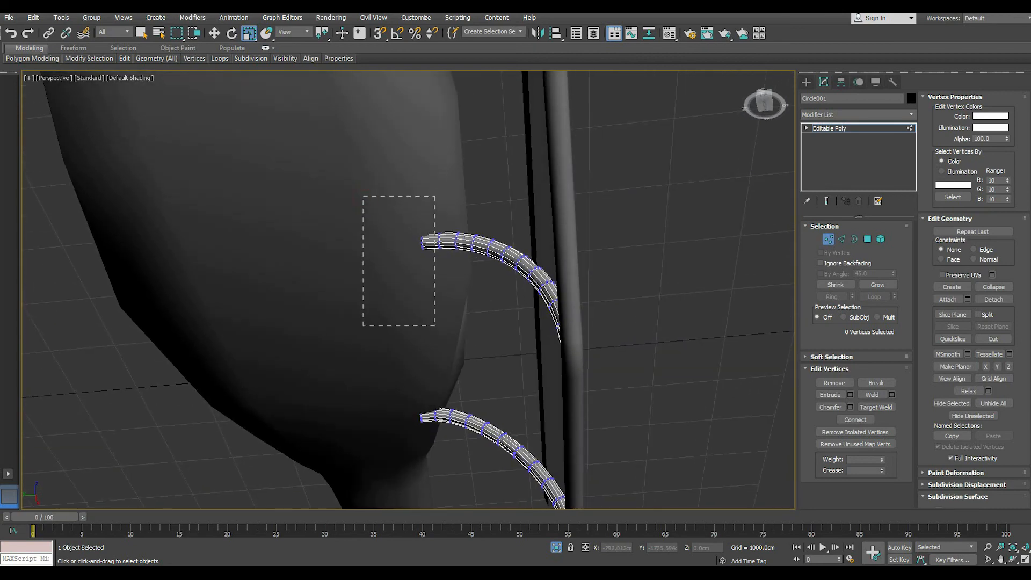
drag(434, 325, 436, 326)
scroll(435, 270, up, 3)
alt+middle_drag(434, 268, 502, 247)
scroll(414, 231, up, 2)
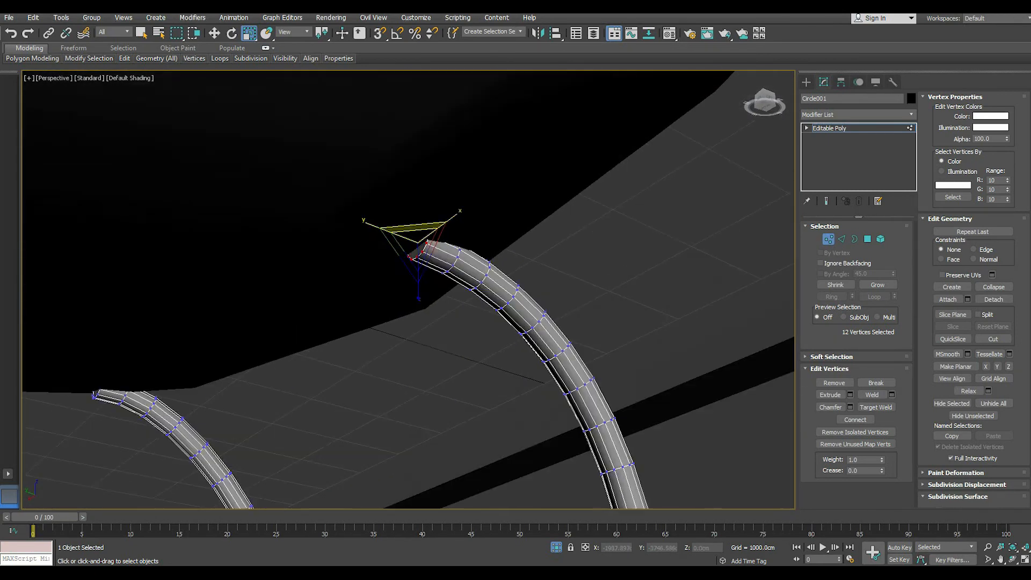
drag(446, 221, 477, 198)
middle_drag(420, 244, 447, 105)
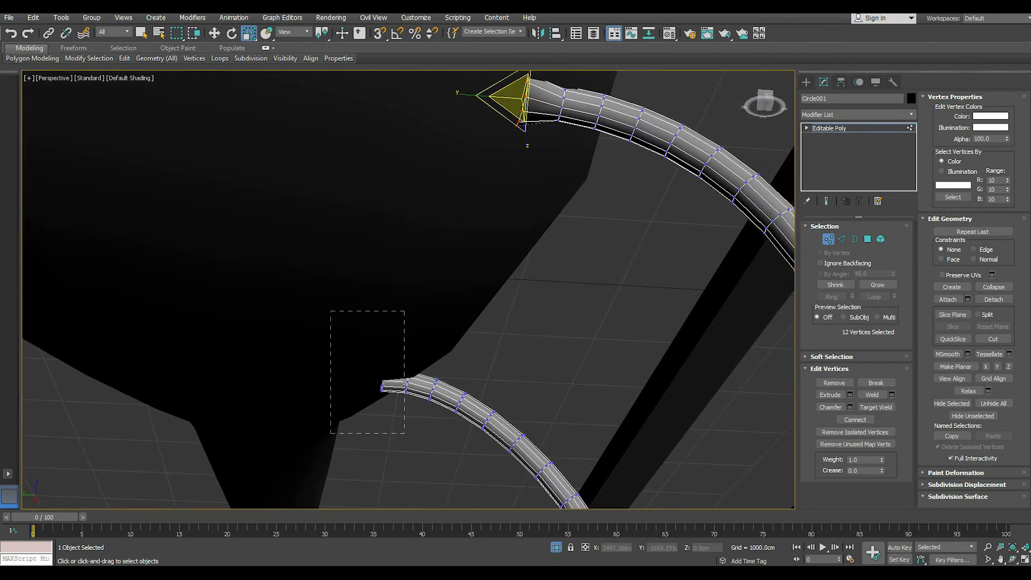
Widen the rear strut's upper end vertices along X and move them up into the fuselage to Z about -1691 cm
drag(330, 433, 330, 433)
scroll(384, 411, up, 4)
alt+middle_drag(383, 410, 330, 431)
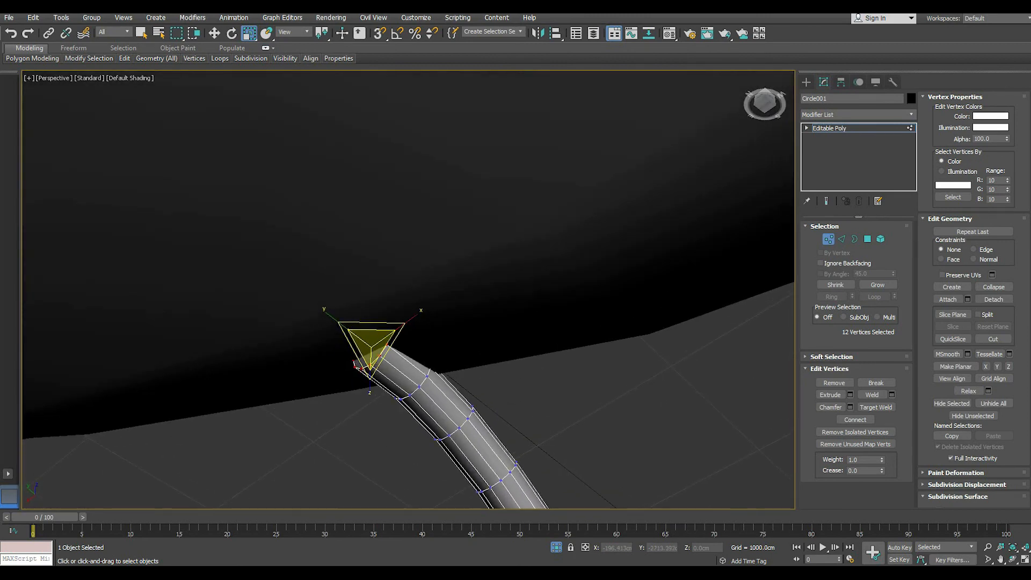
drag(412, 316, 428, 297)
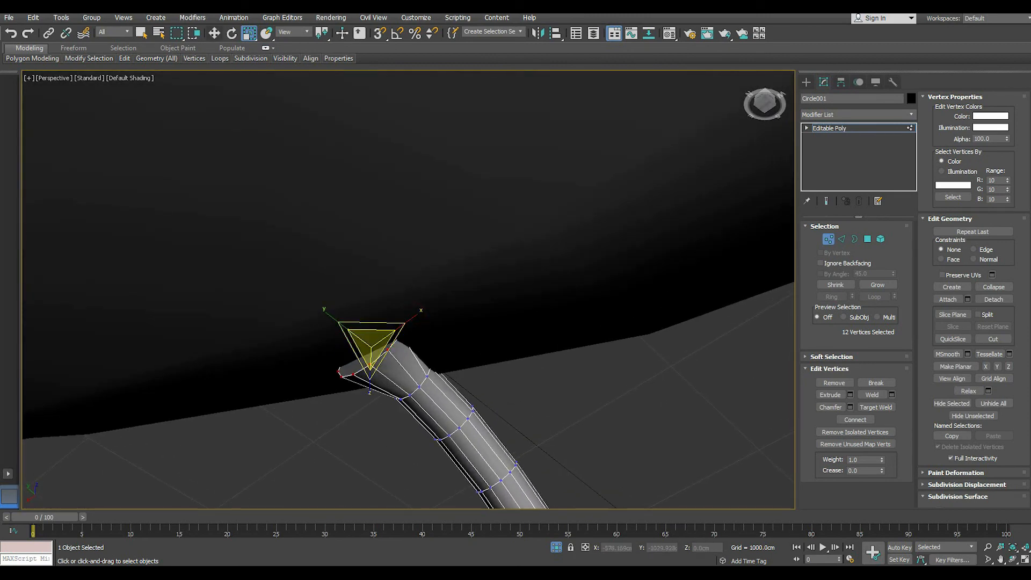
key(w)
mouse_move(372, 314)
mouse_down()
mouse_move(372, 330)
mouse_move(372, 314)
mouse_up()
scroll(367, 307, down, 8)
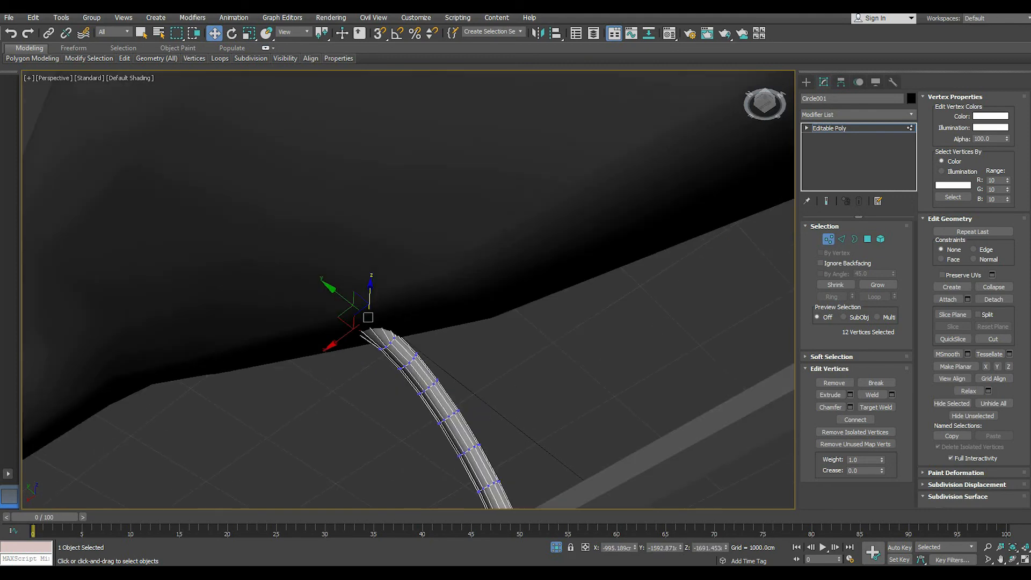
Move the front strut's upper end vertices up about 63 cm along Z into the fuselage and leave vertex editing
alt+middle_drag(367, 307, 314, 323)
middle_drag(454, 146, 494, 205)
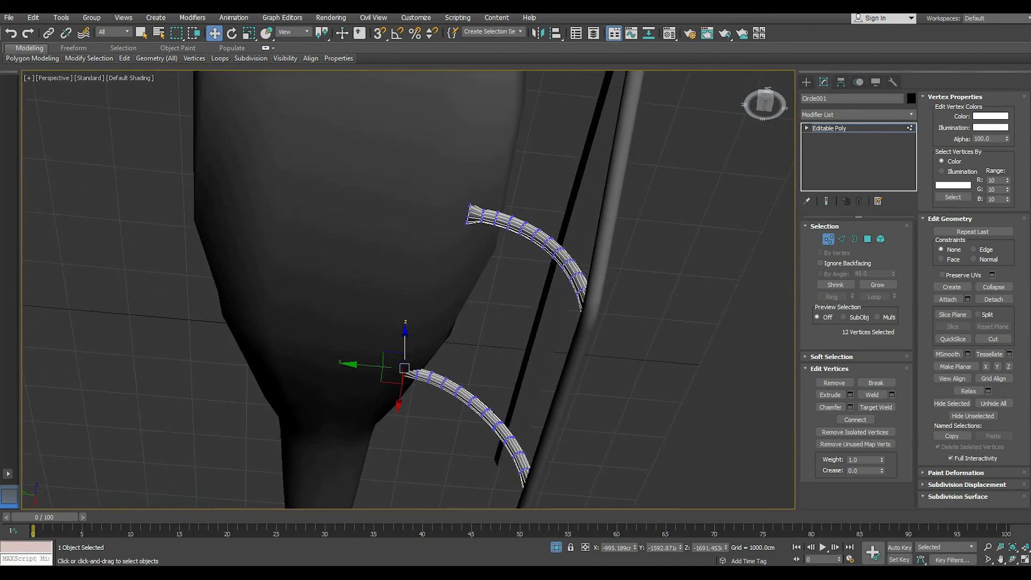
scroll(494, 204, up, 4)
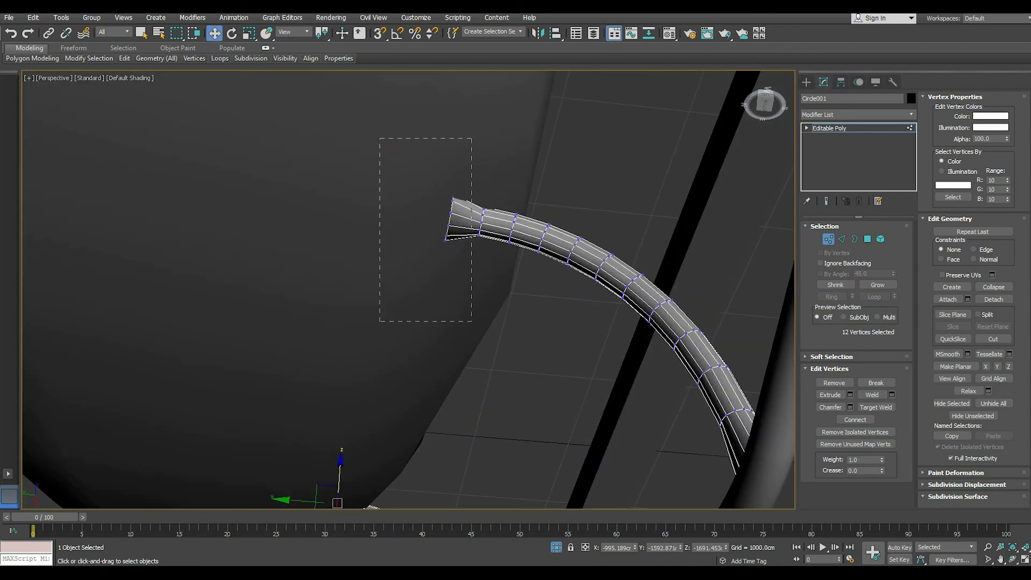
drag(380, 138, 471, 321)
drag(447, 216, 448, 216)
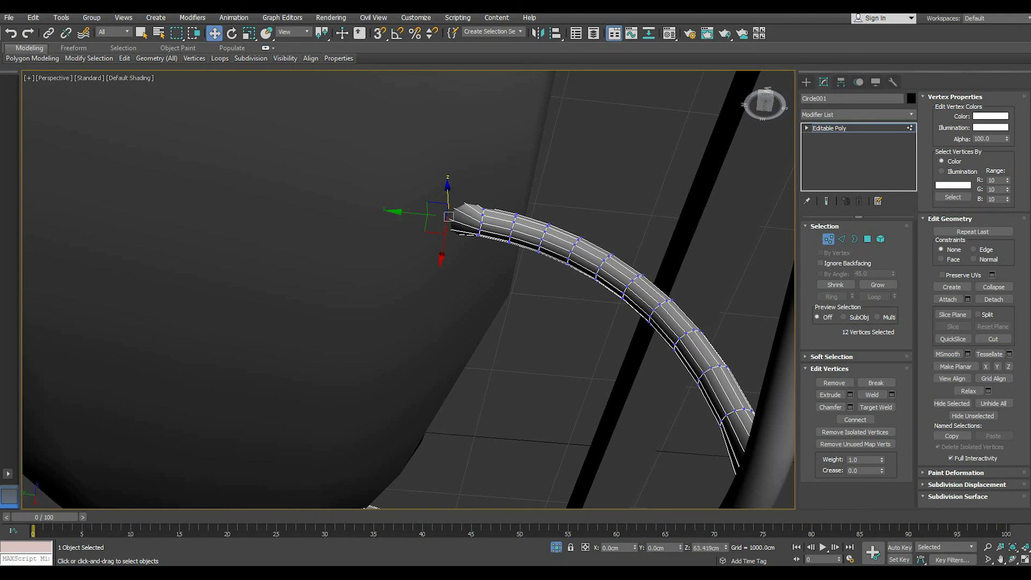
scroll(483, 207, down, 3)
alt+middle_drag(483, 207, 403, 278)
scroll(472, 330, down, 4)
alt+middle_drag(474, 328, 475, 279)
key(1)
click(622, 392)
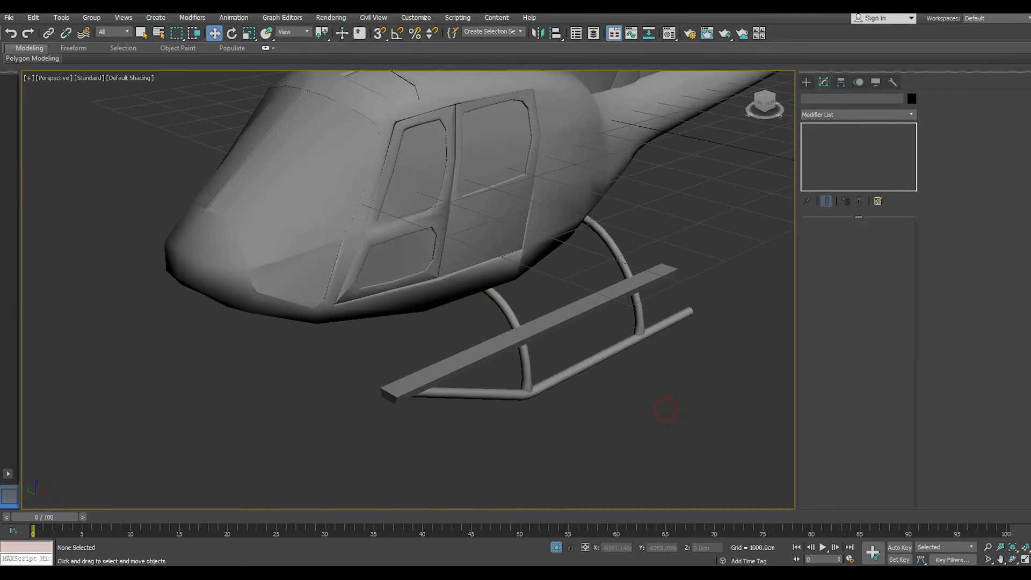
middle_drag(618, 389, 486, 371)
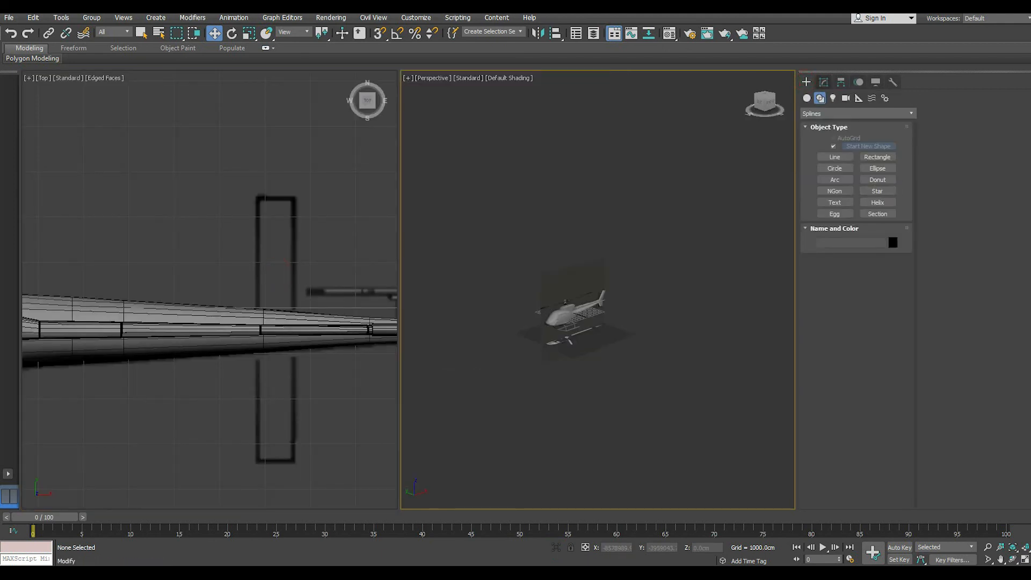
Create a box over the horizontal stabilizer outline in the Top view and assign the grey material to it
click(806, 97)
click(832, 148)
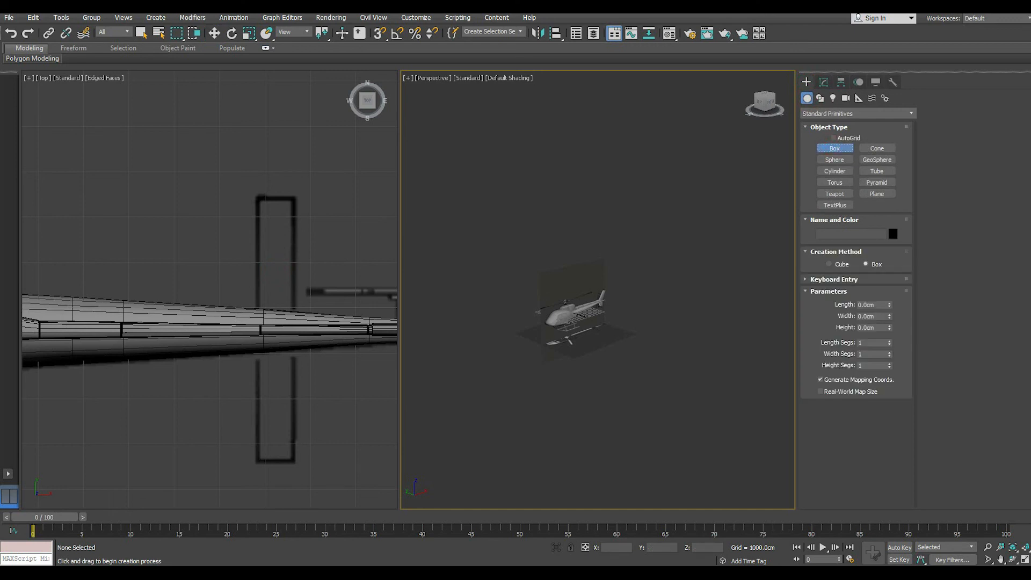
drag(255, 198, 295, 463)
right_click(289, 459)
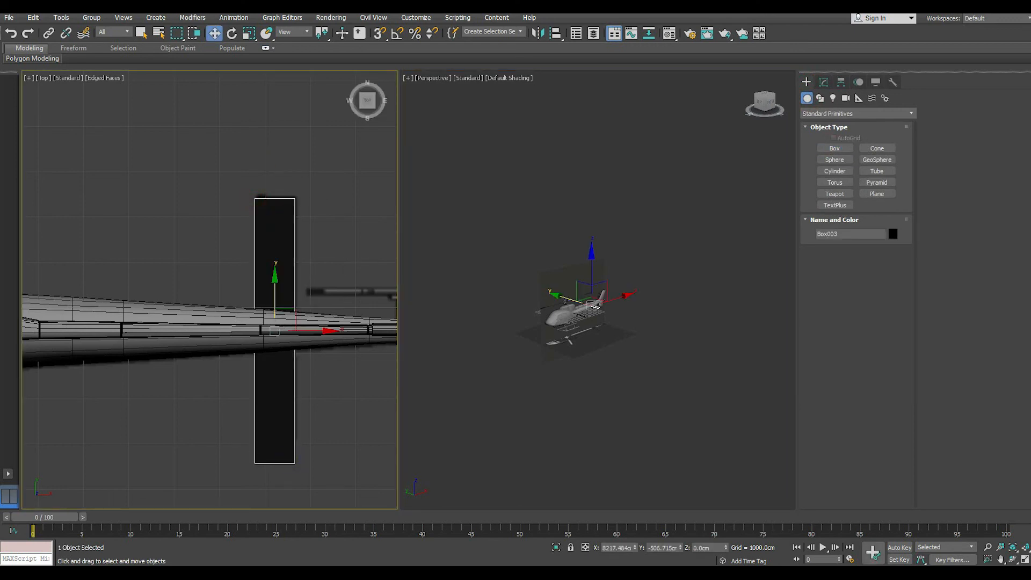
key(m)
click(57, 247)
key(m)
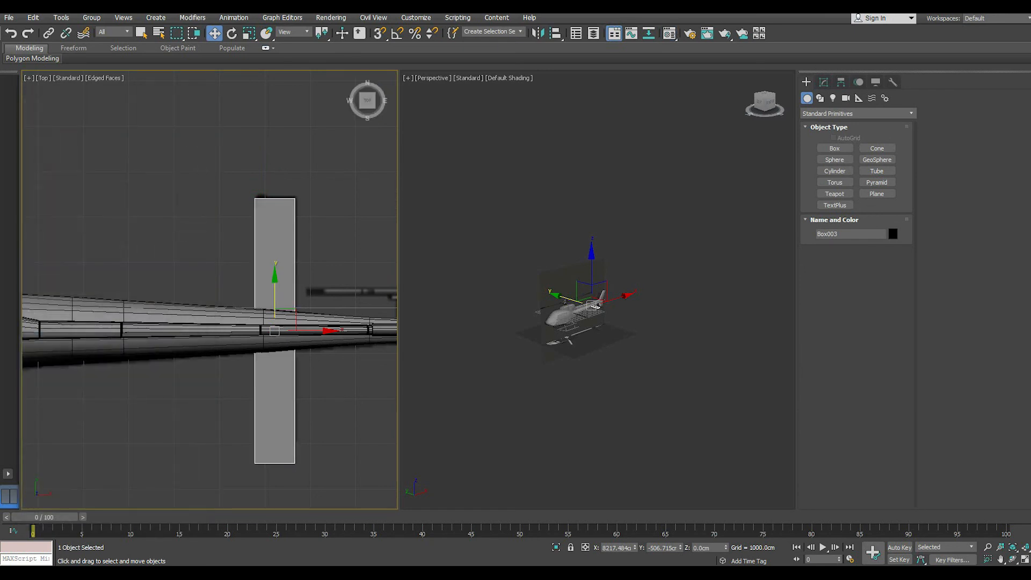
Raise the stabilizer box along Z to about 75 cm on the tail boom
click(594, 305)
key(z)
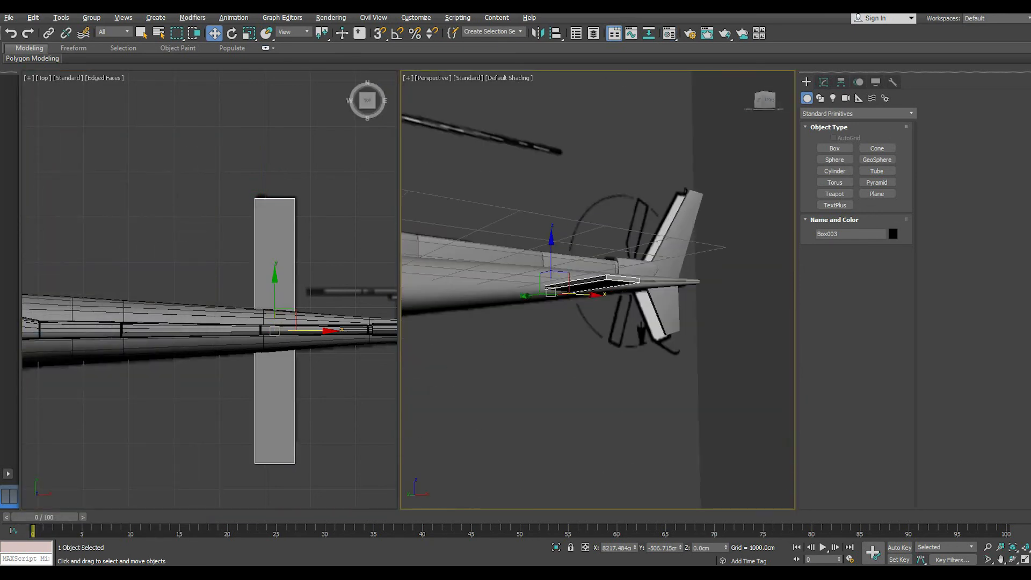
mouse_move(594, 306)
alt+middle_down()
mouse_move(603, 361)
mouse_move(589, 293)
alt+middle_up()
scroll(603, 361, up, 4)
drag(535, 263, 535, 255)
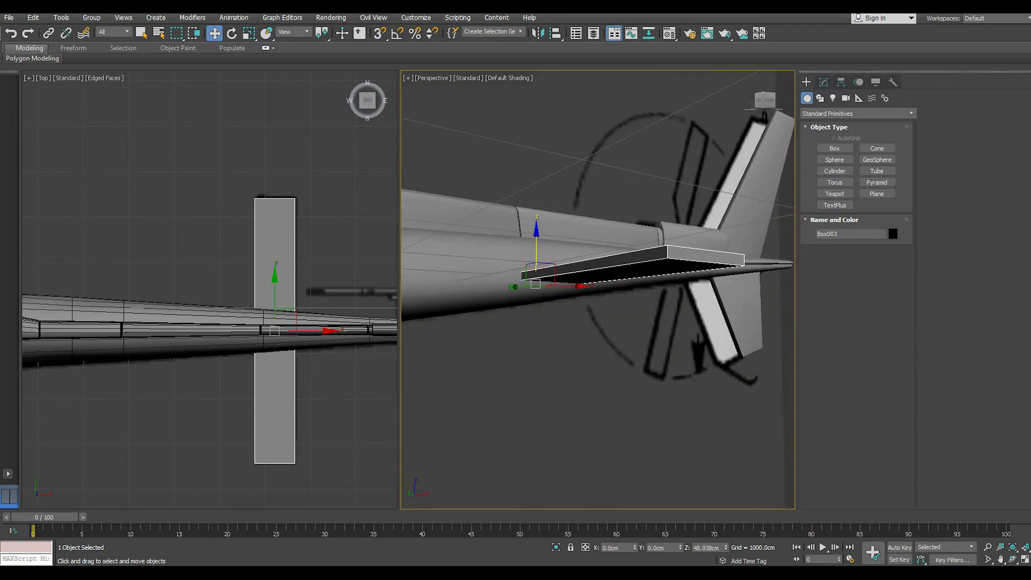
Convert the stabilizer box to Editable Poly and lower its bottom polygon to Z about 56 cm
click(824, 81)
right_click(842, 162)
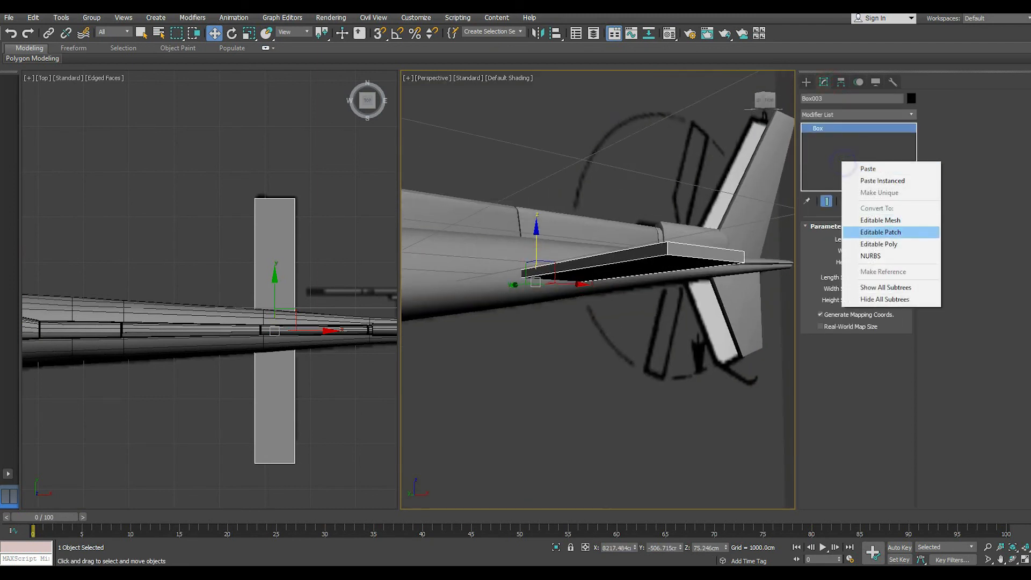
click(878, 243)
click(868, 239)
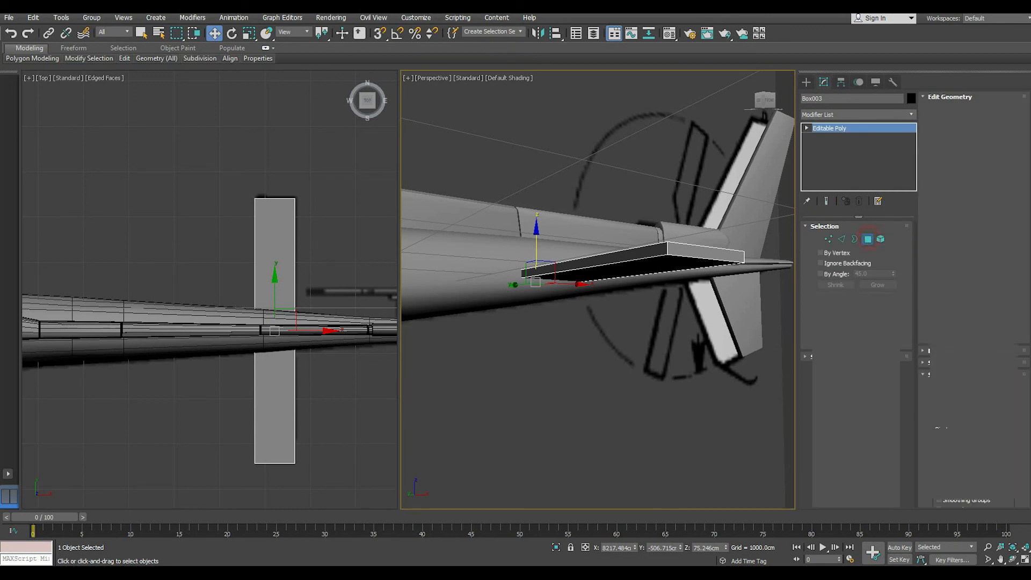
click(664, 267)
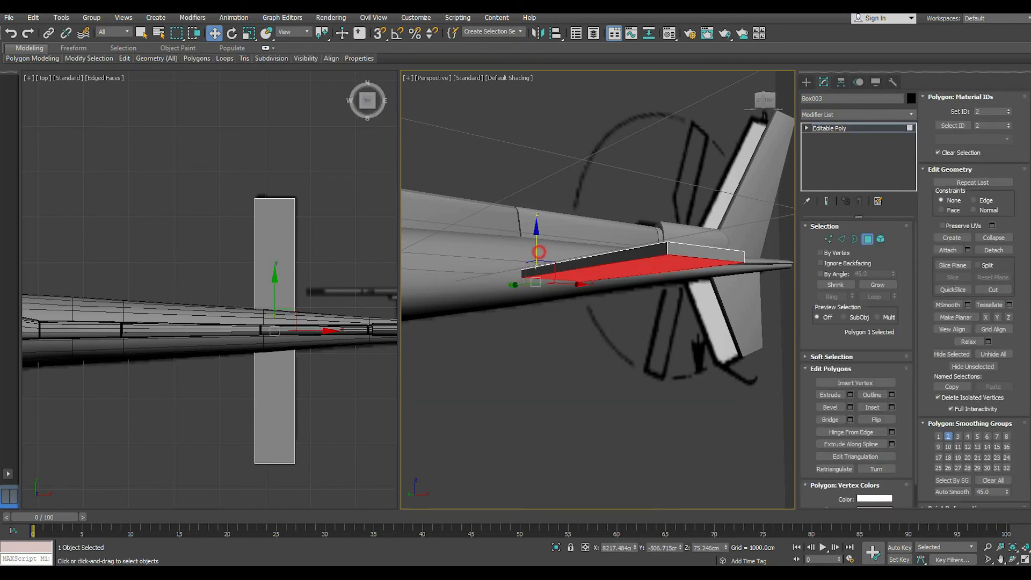
drag(536, 252, 536, 256)
Chamfer two long edges of the stabilizer by about 168 cm with 2 segments and leave edge editing
key(2)
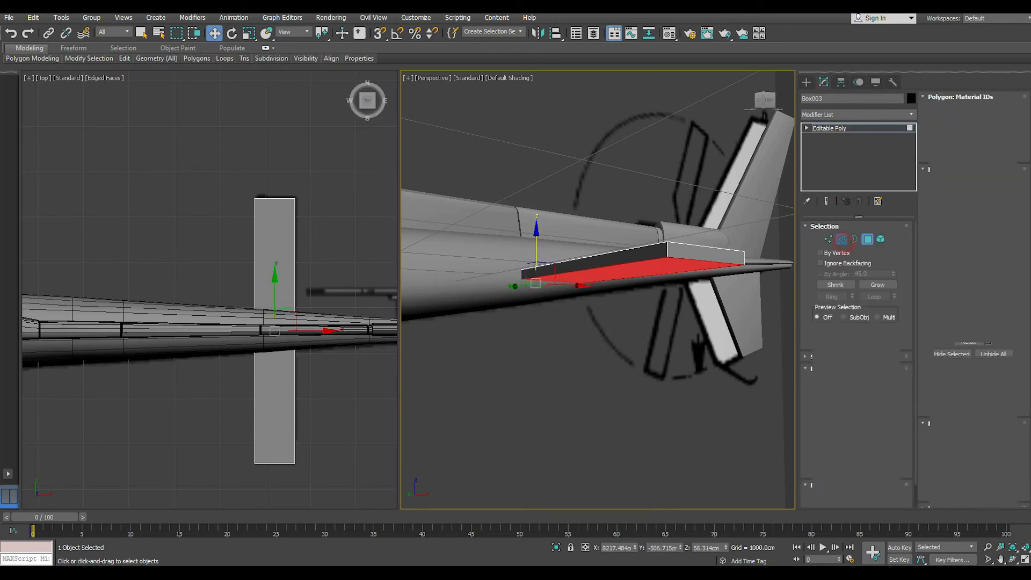
click(636, 269)
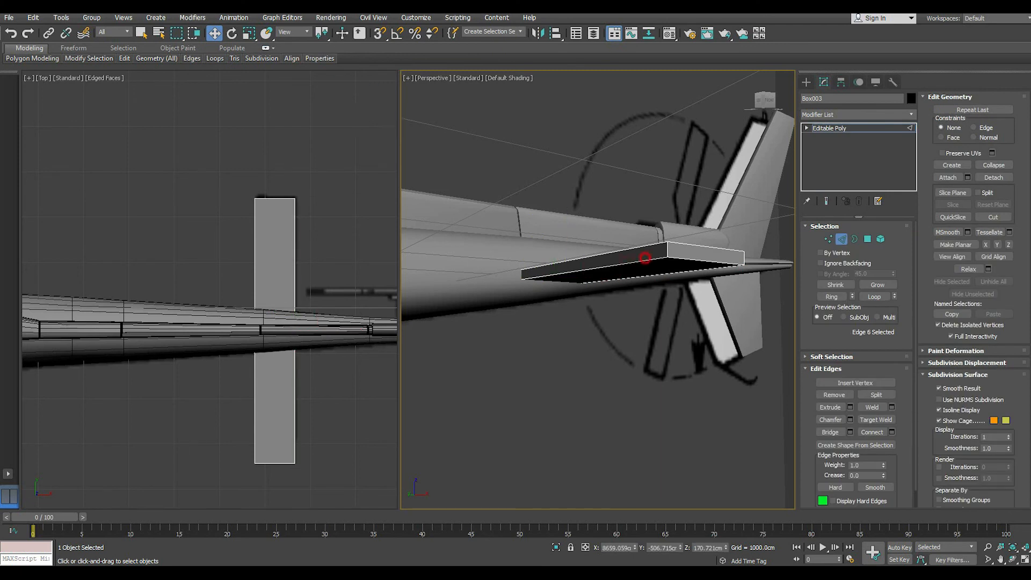
ctrl+click(663, 273)
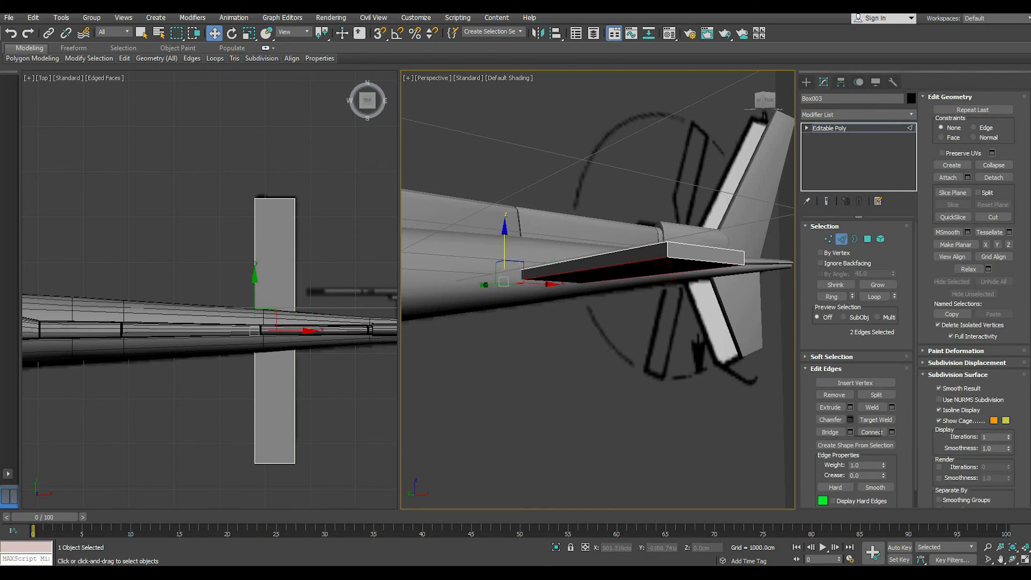
click(849, 419)
alt+middle_drag(692, 375, 634, 343)
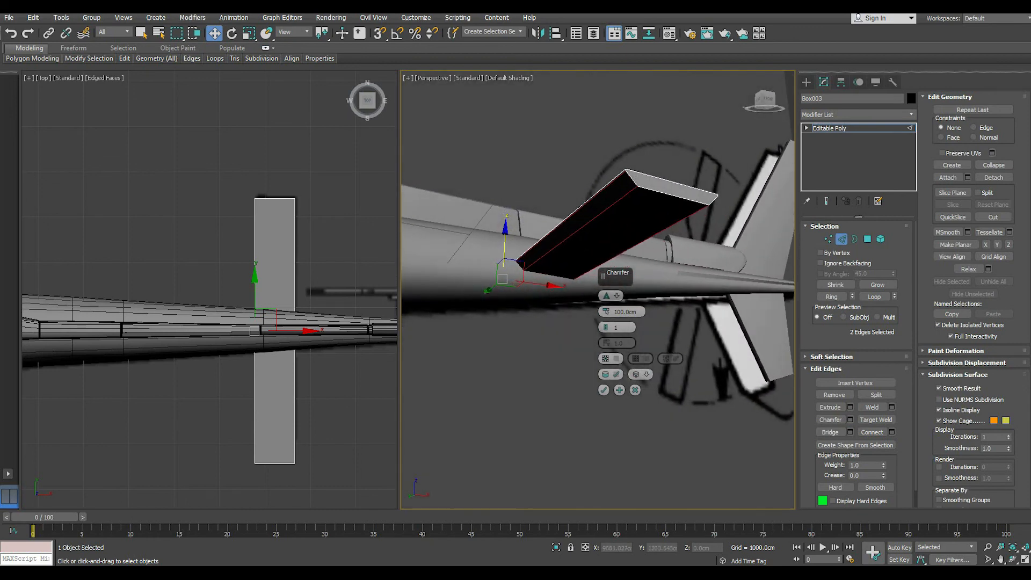
drag(605, 311, 605, 292)
click(606, 325)
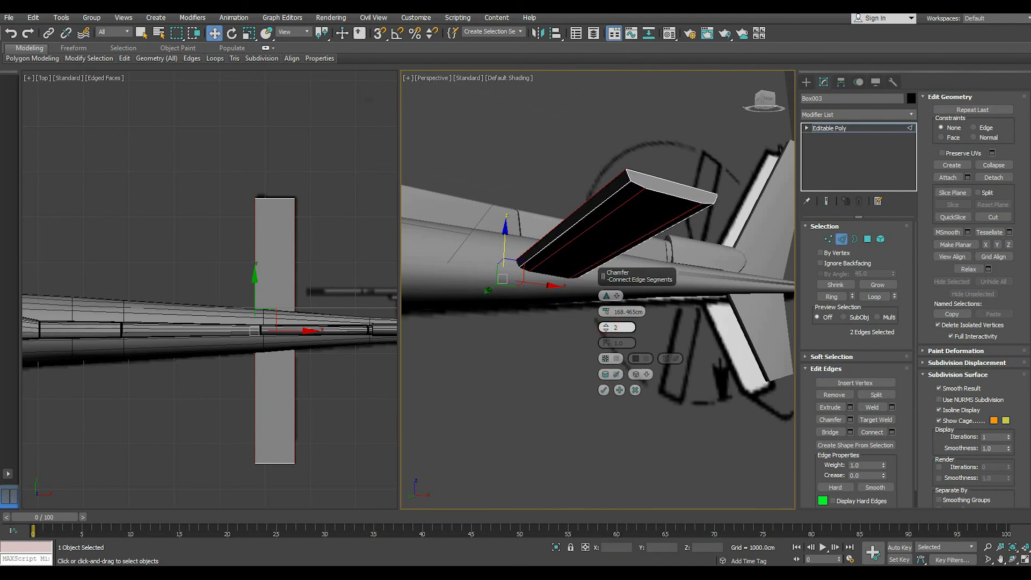
alt+middle_drag(591, 328, 572, 343)
click(604, 389)
scroll(605, 390, down, 3)
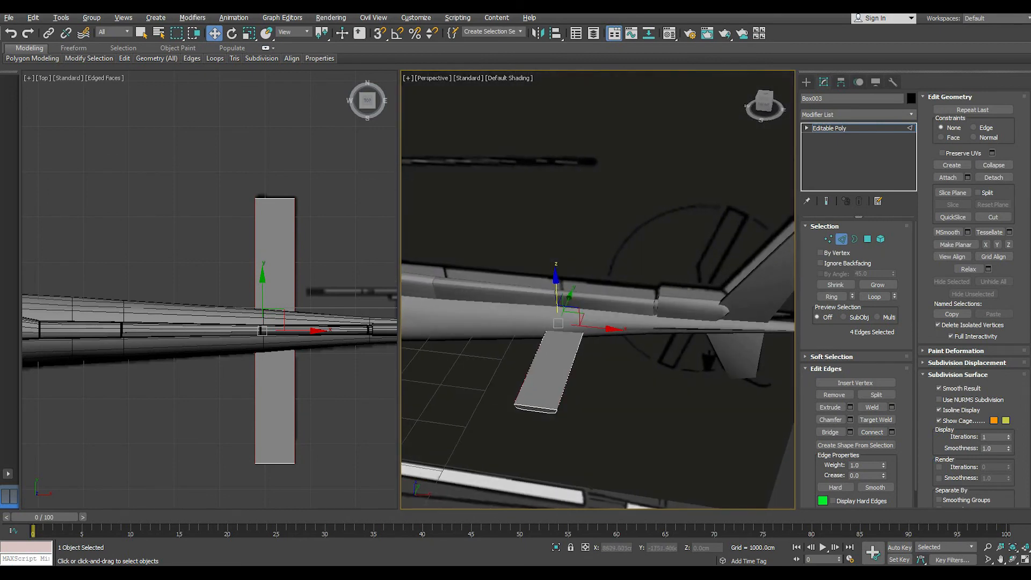
key(2)
scroll(596, 336, down, 8)
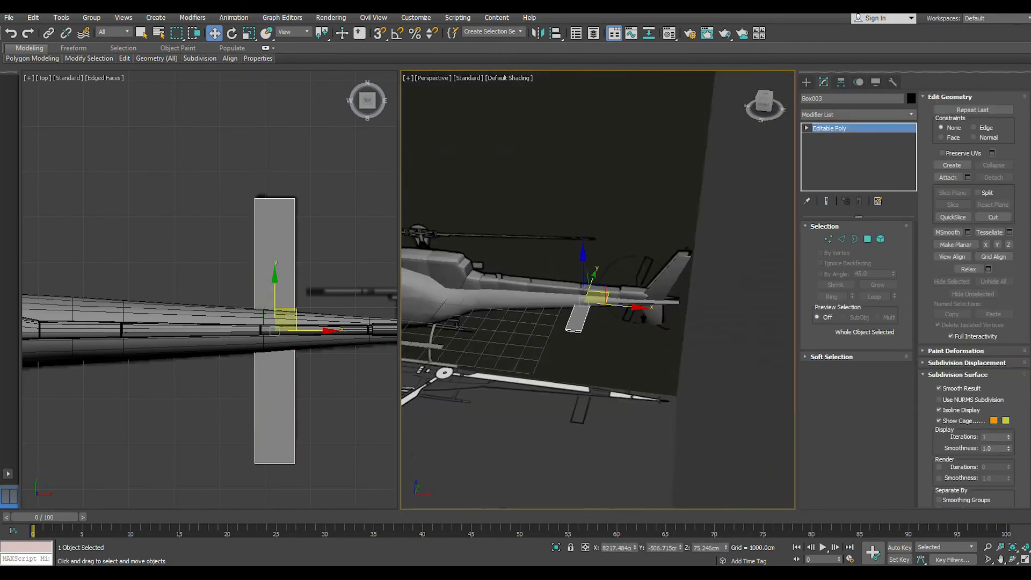
alt+middle_drag(596, 336, 633, 352)
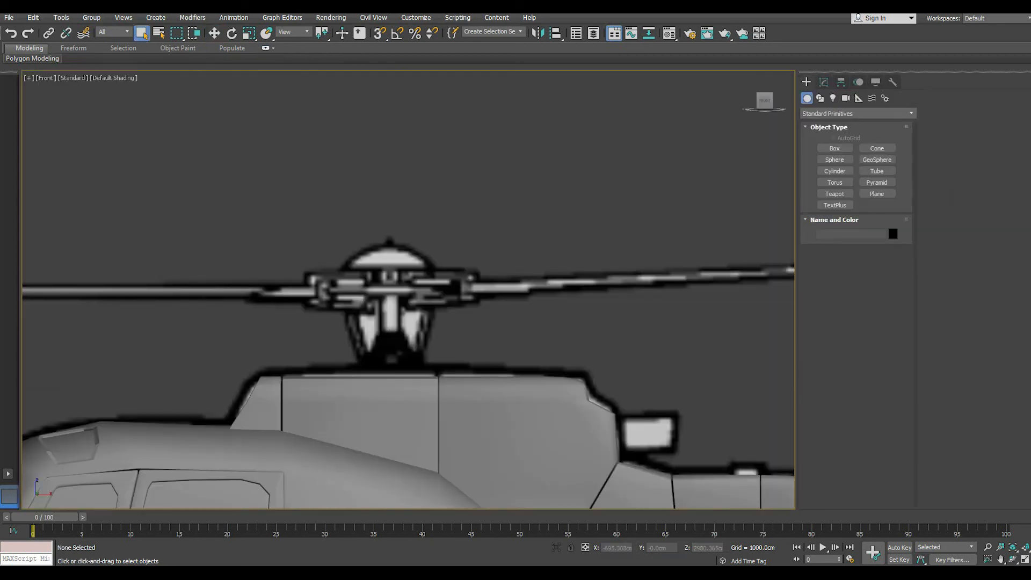
Create a cylinder of about 394 cm radius and 1550 cm height at the rotor mast base and assign the 02 - Default material
click(834, 171)
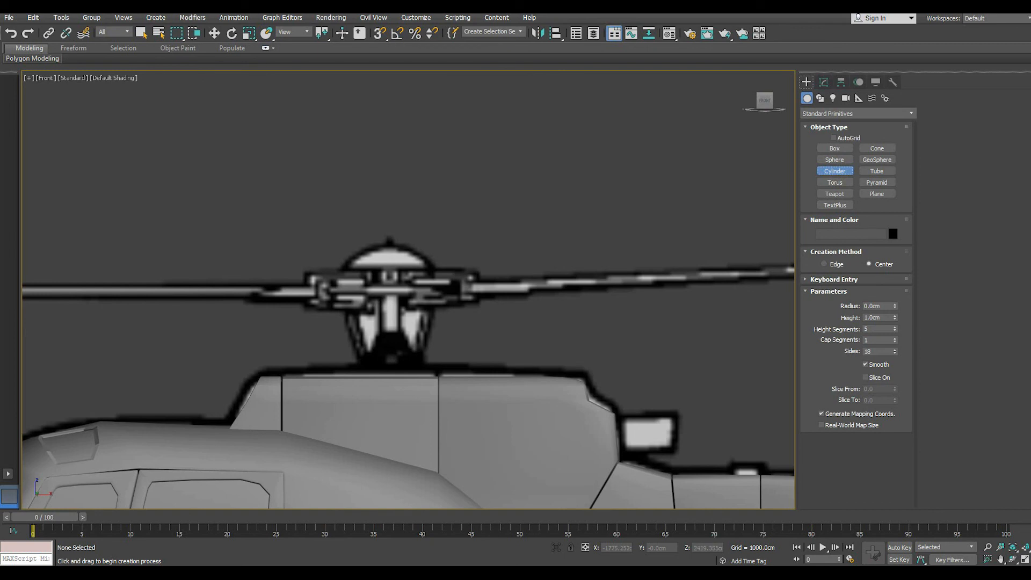
drag(387, 375, 417, 375)
click(376, 258)
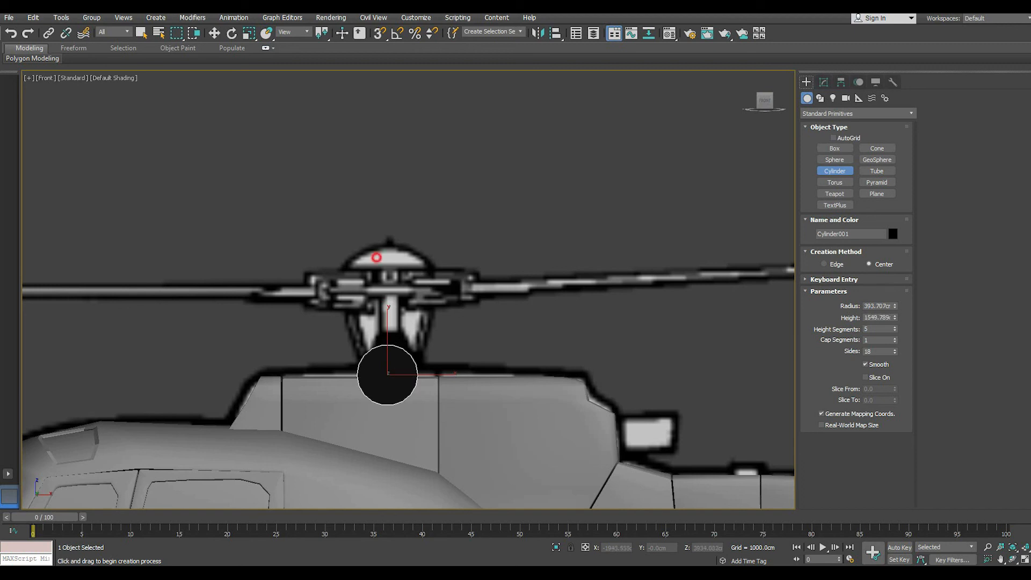
right_click(377, 257)
click(669, 33)
click(60, 246)
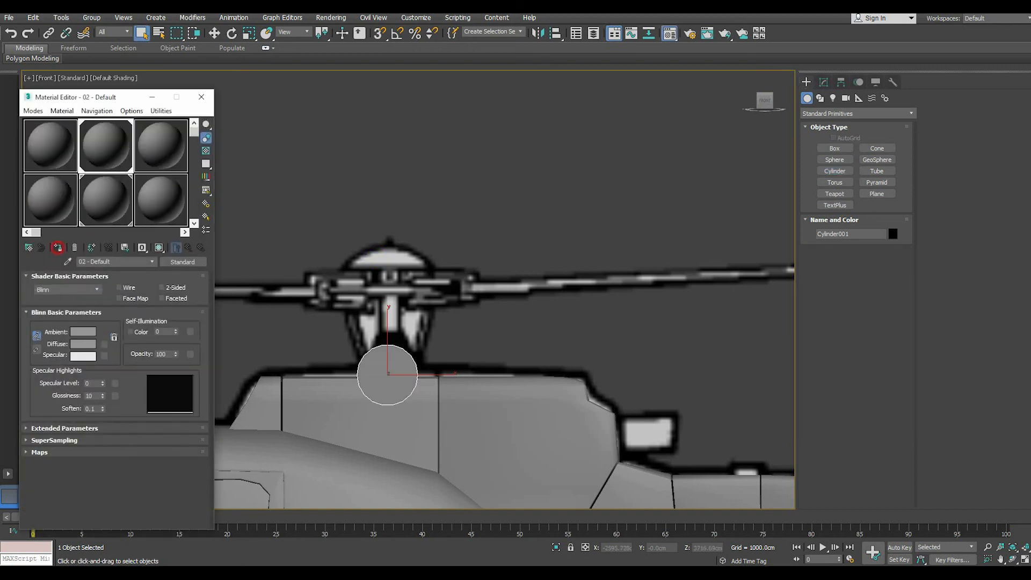
click(208, 97)
Turn on angle snap and rotate the mast cylinder 90 degrees about X to stand it upright
click(214, 34)
click(231, 33)
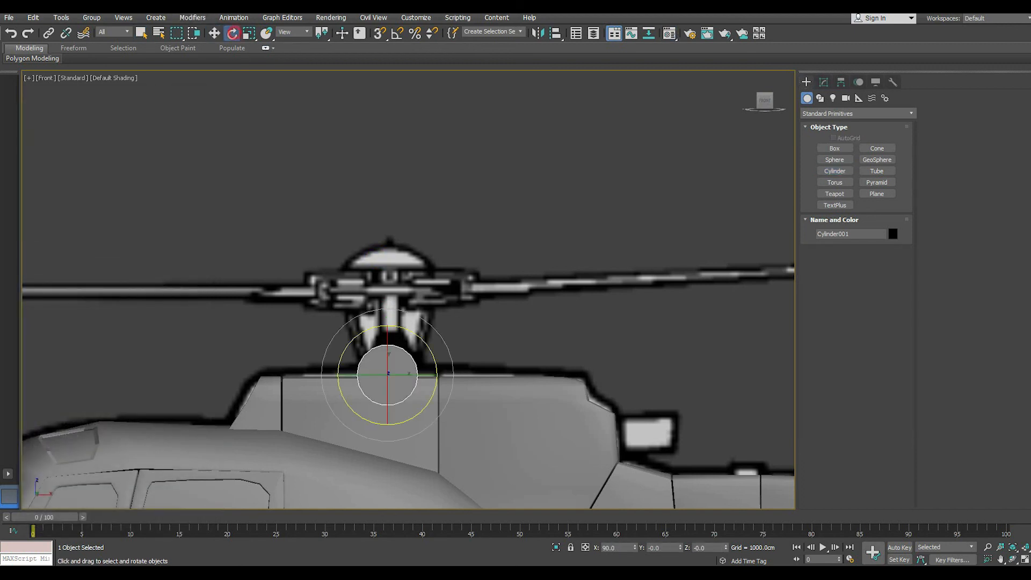
click(397, 33)
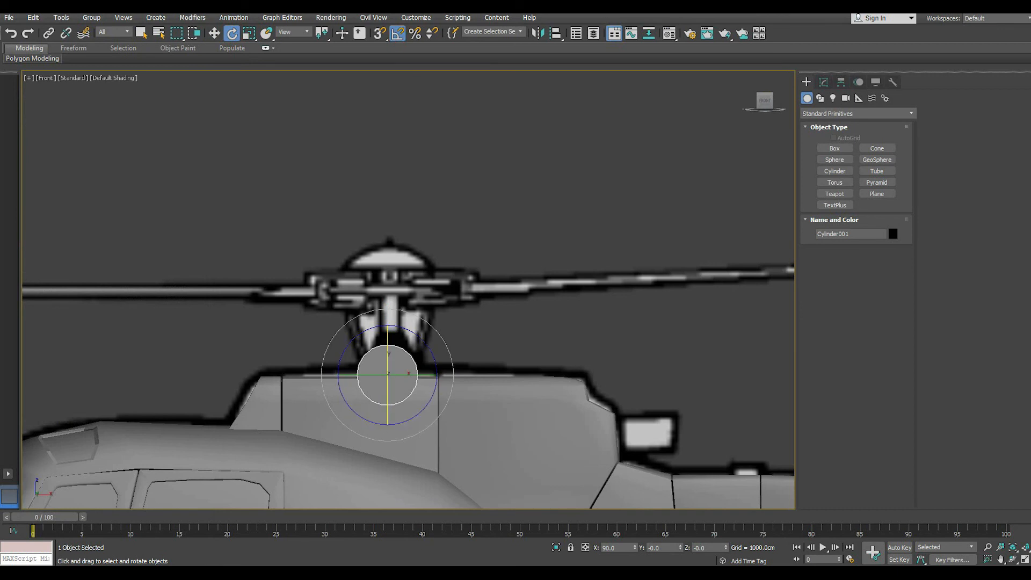
drag(387, 391, 391, 401)
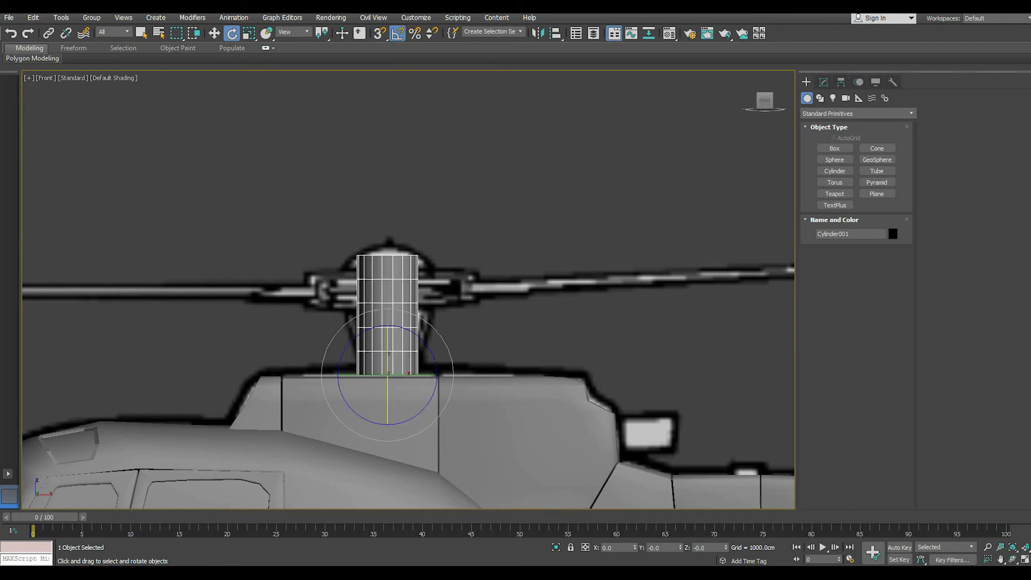
Make the mast cylinder see-through and move it along X to about -1757 cm over the blueprint's mast
click(214, 33)
key(alt+x)
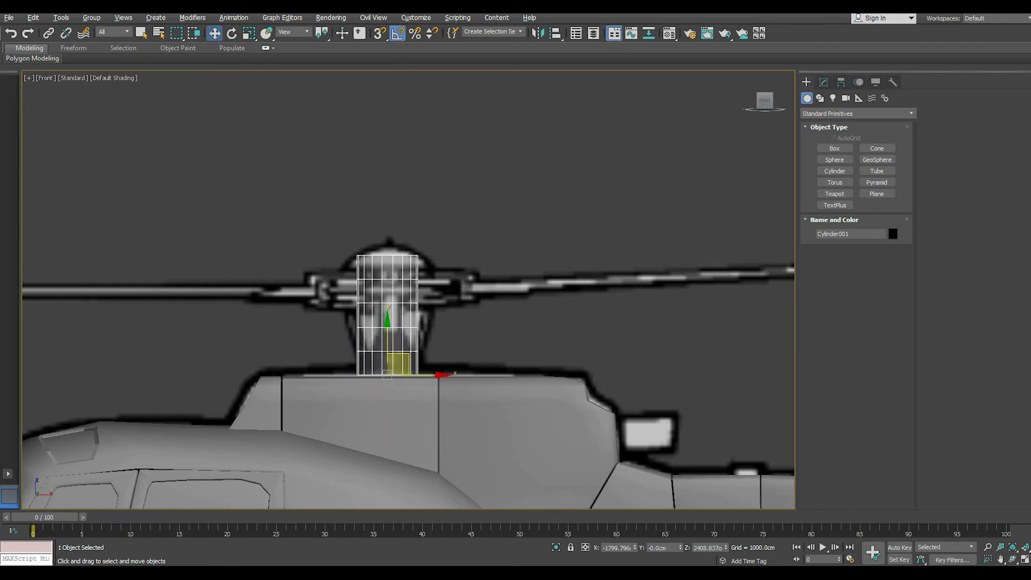
mouse_move(433, 375)
mouse_down()
mouse_move(458, 375)
mouse_move(437, 375)
mouse_up()
scroll(400, 368, up, 3)
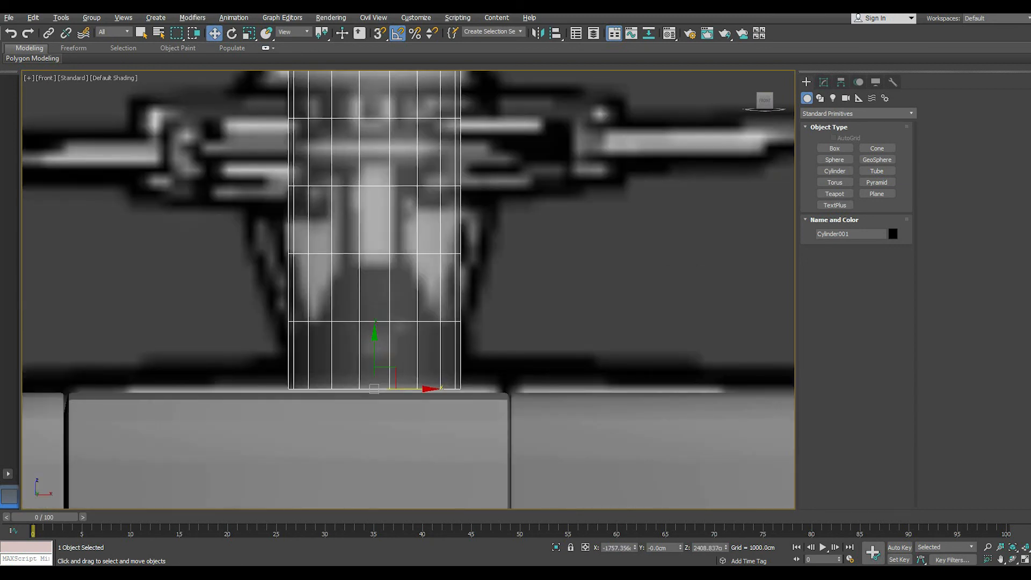
Set the mast cylinder's radius to about 129 cm and height to about 1364 cm, recentring it at X about -1764 cm
click(823, 82)
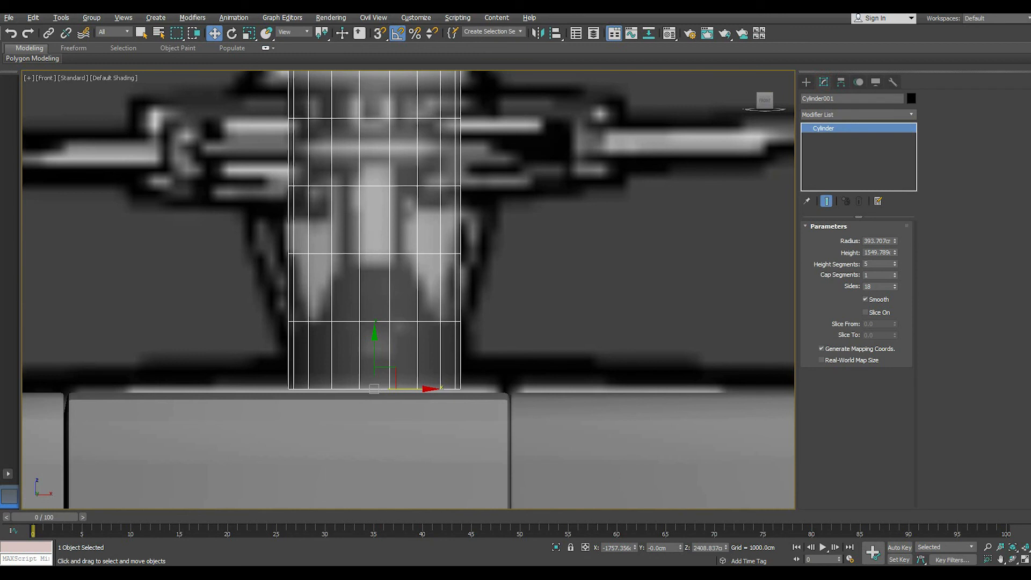
drag(894, 241, 894, 267)
drag(416, 389, 413, 388)
drag(894, 241, 894, 252)
mouse_move(416, 389)
mouse_down()
mouse_move(426, 389)
mouse_move(412, 388)
mouse_up()
scroll(411, 387, down, 3)
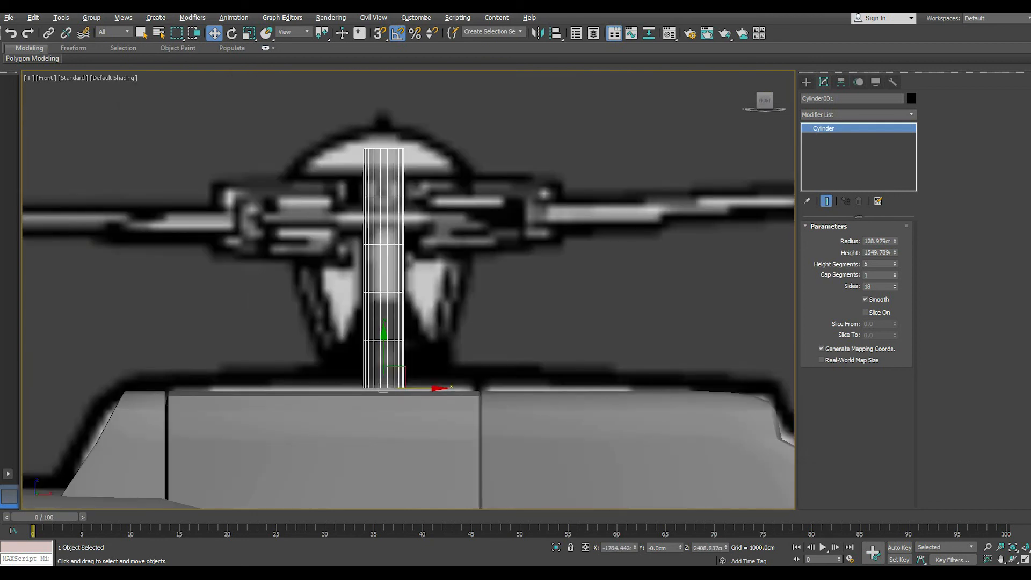
drag(895, 253, 894, 258)
click(548, 338)
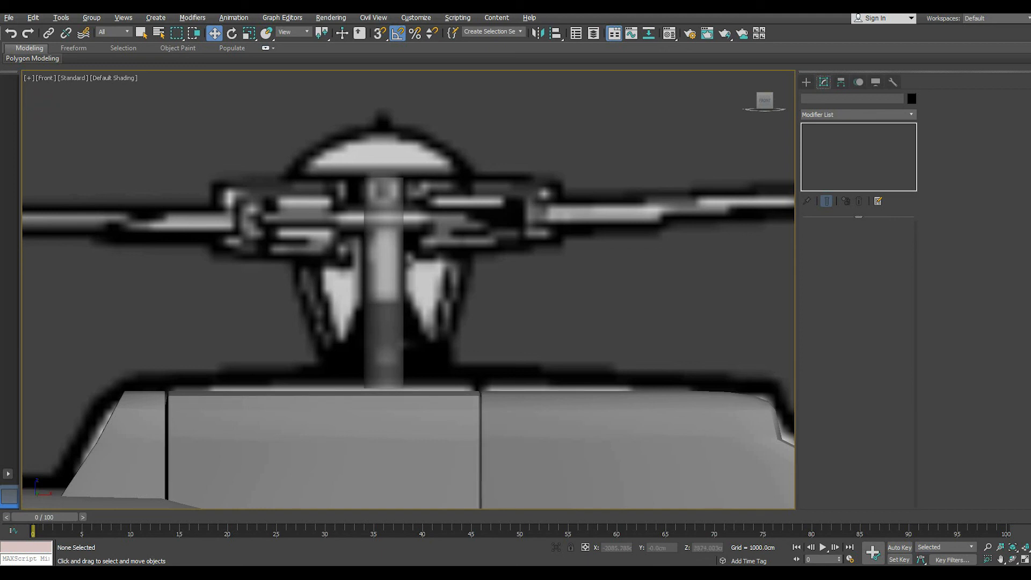
Reduce the mast cylinder to 1 height segment and convert it to Editable Poly
click(375, 374)
right_click(865, 164)
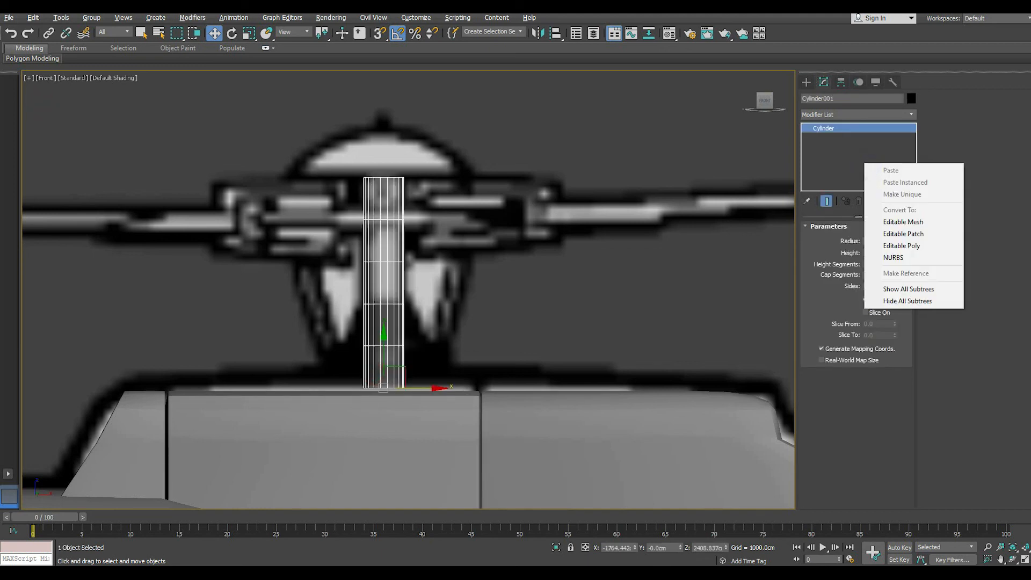
click(825, 301)
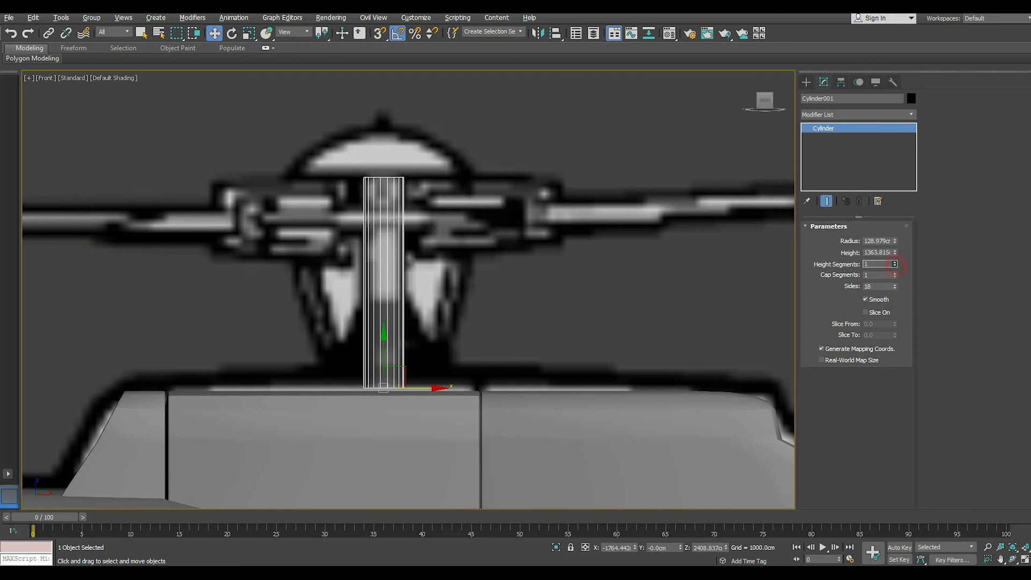
right_click(838, 157)
click(870, 237)
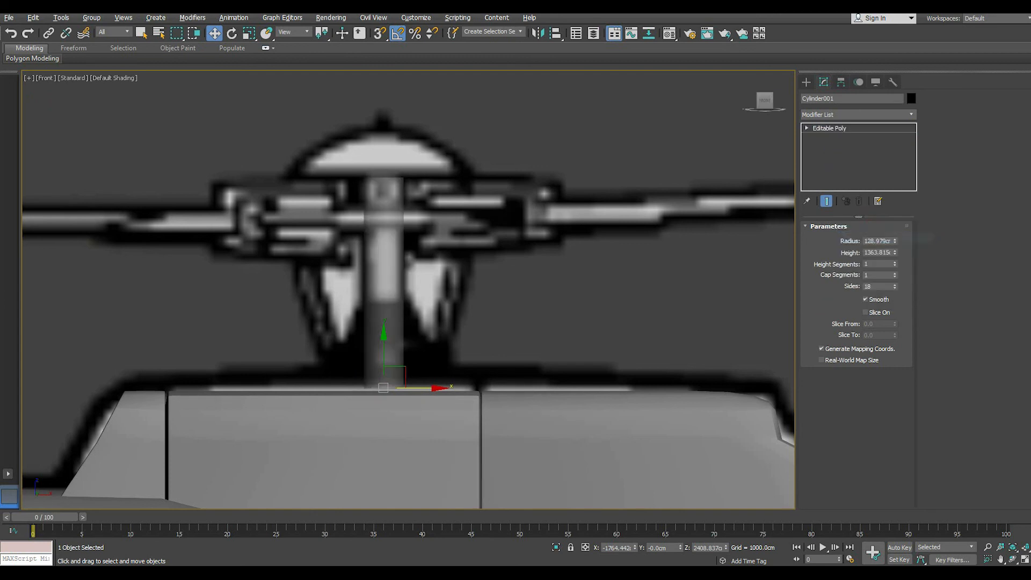
Move the mast cylinder's bottom ring of vertices down to Z about 2399 cm, just above the engine cover
key(1)
middle_drag(408, 322, 448, 249)
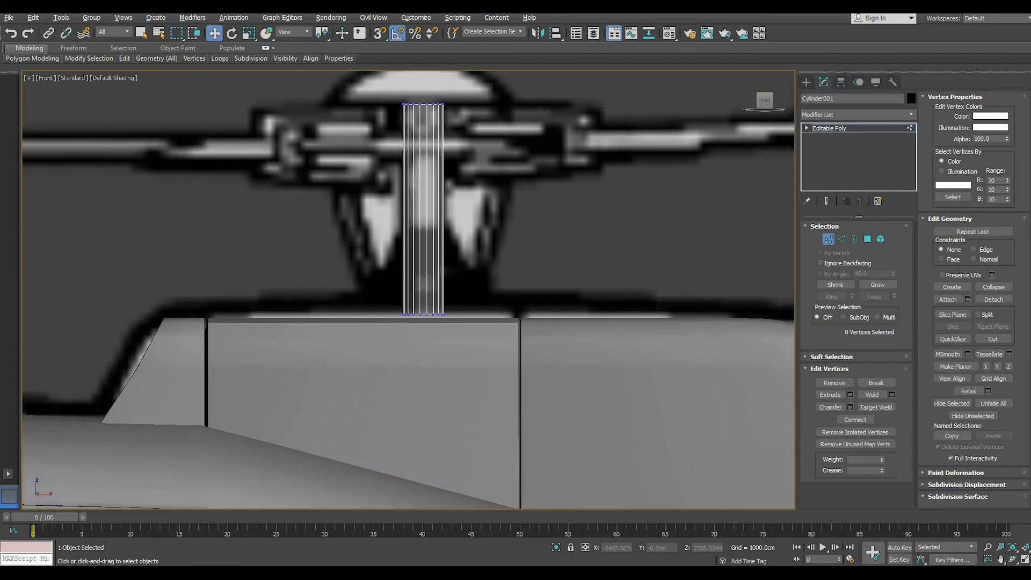
drag(315, 266, 467, 321)
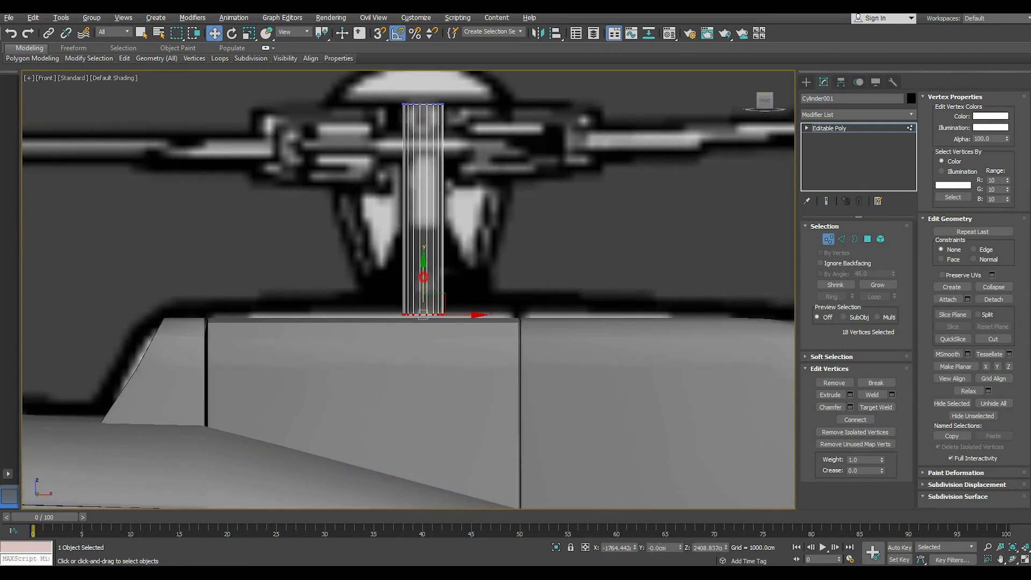
drag(423, 277, 424, 360)
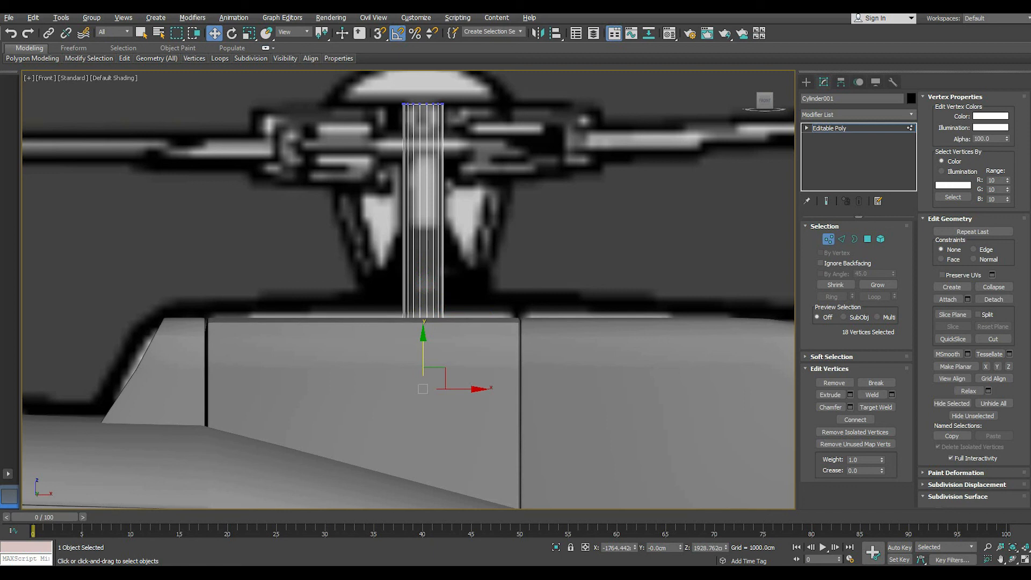
drag(422, 342, 423, 279)
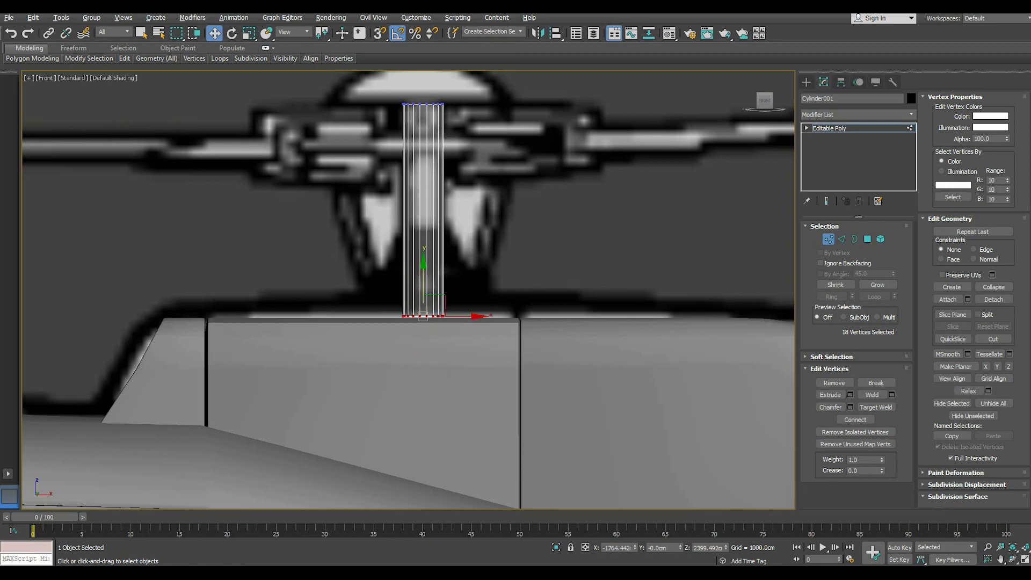
Add an edge loop around the lower part of the mast at Z about 2685 cm with Swift Loop
scroll(422, 279, up, 2)
click(213, 84)
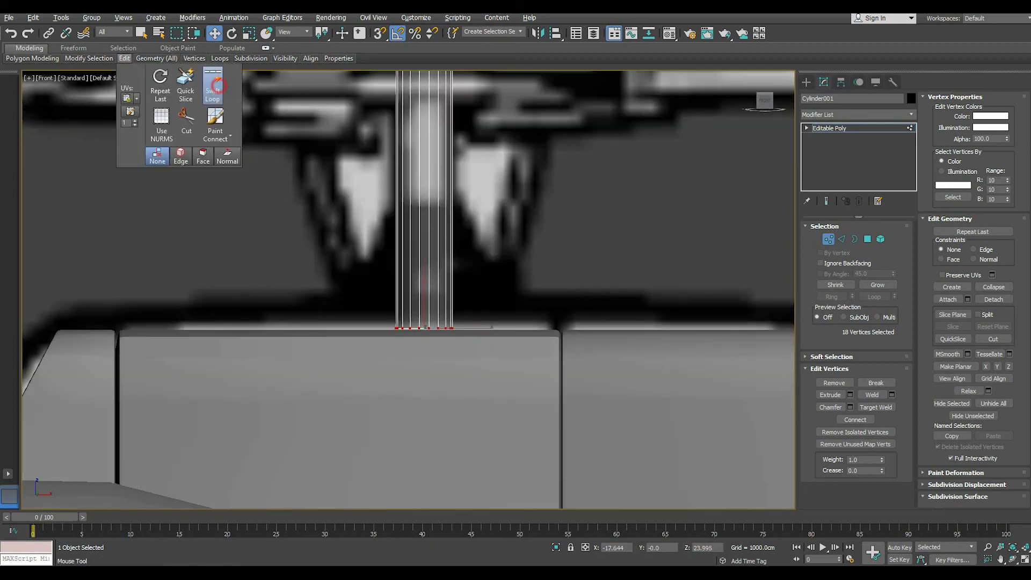
click(424, 266)
key(w)
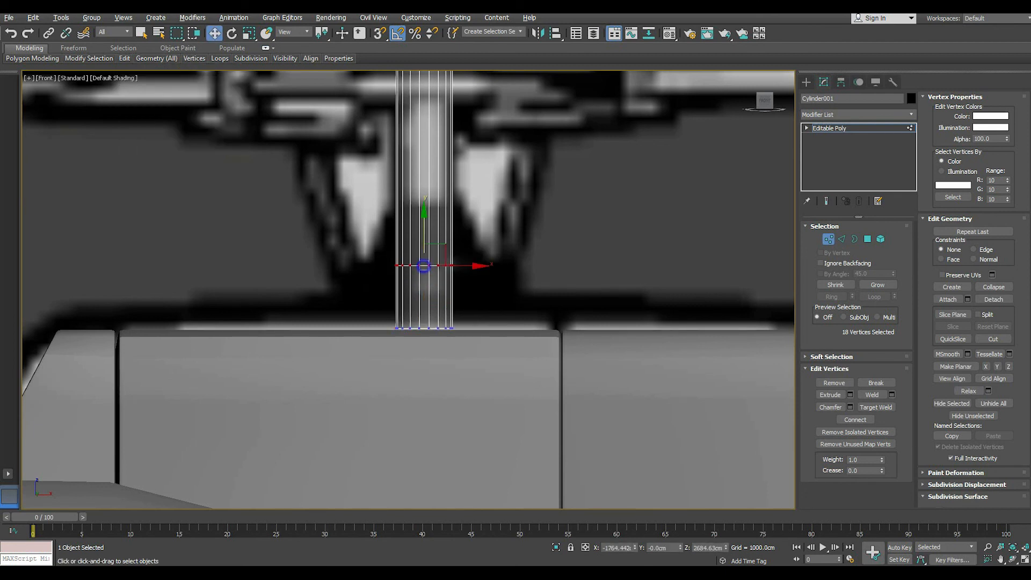
Scale the mast's bottom ring of vertices outward to flare the base below the new edge loop
drag(338, 312, 564, 395)
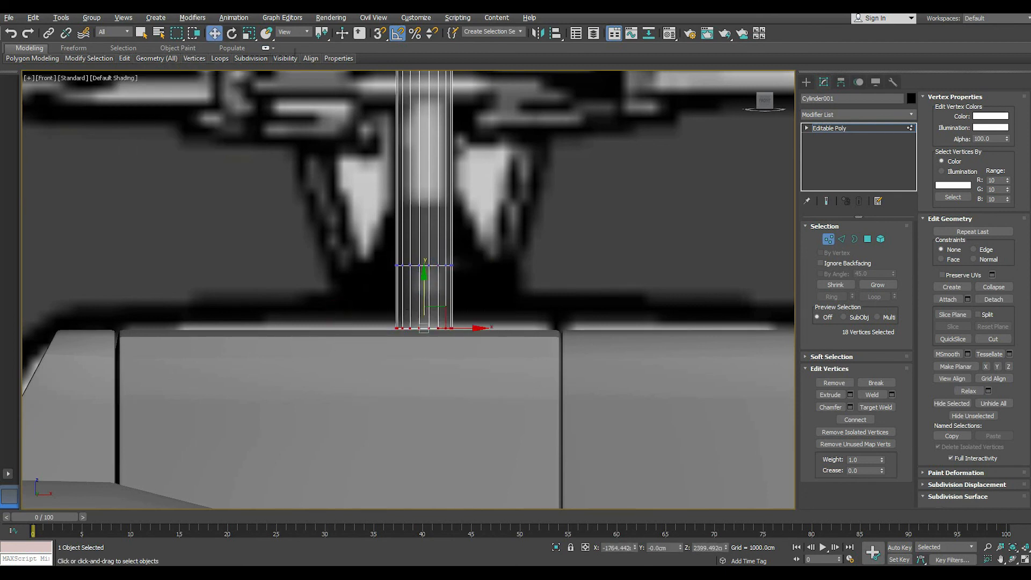
click(249, 33)
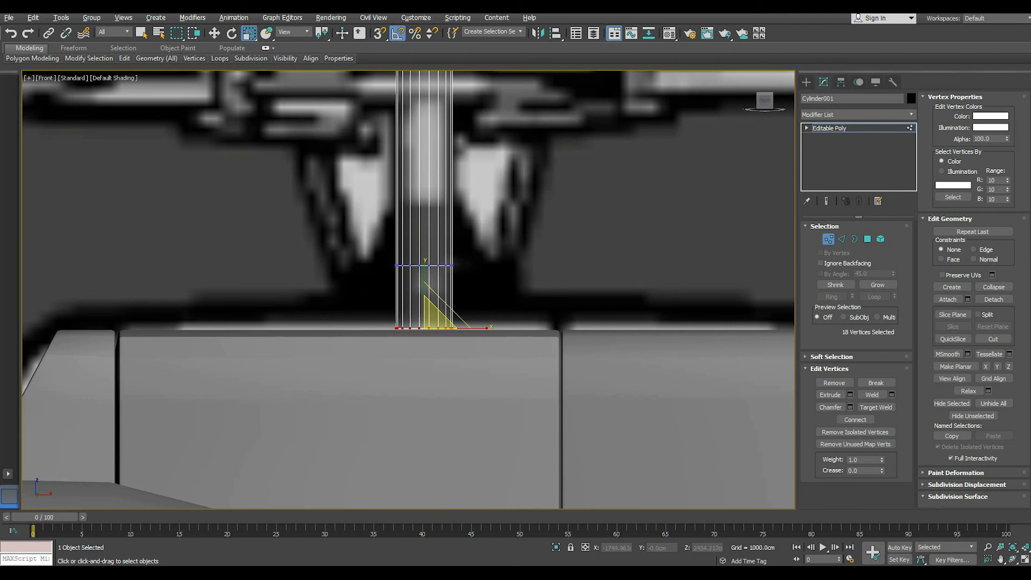
drag(427, 319, 426, 285)
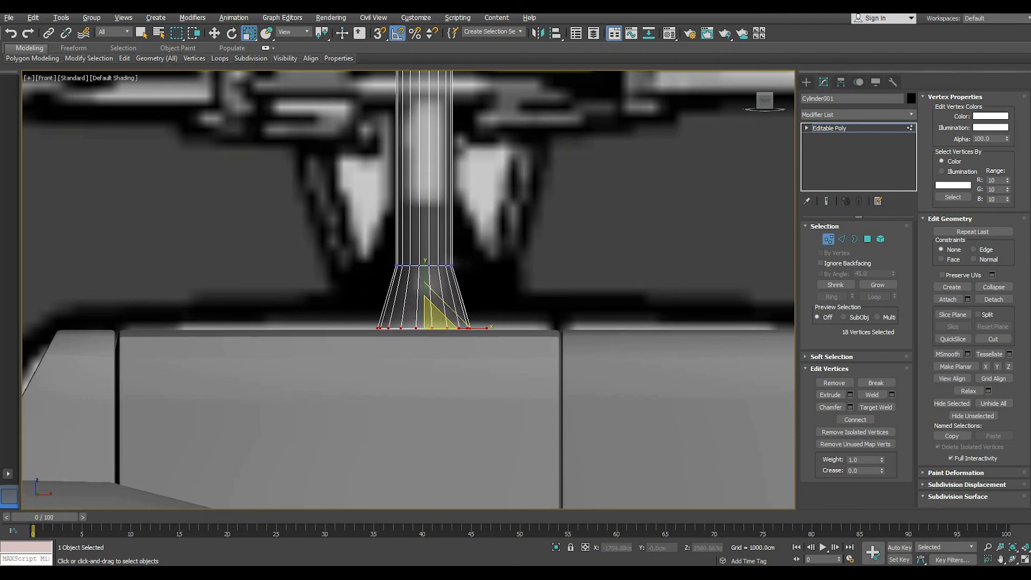
middle_drag(425, 285, 456, 436)
Isolate the mast in the perspective view and extrude its top cap polygon upward by about 24 cm
key(p)
key(alt+q)
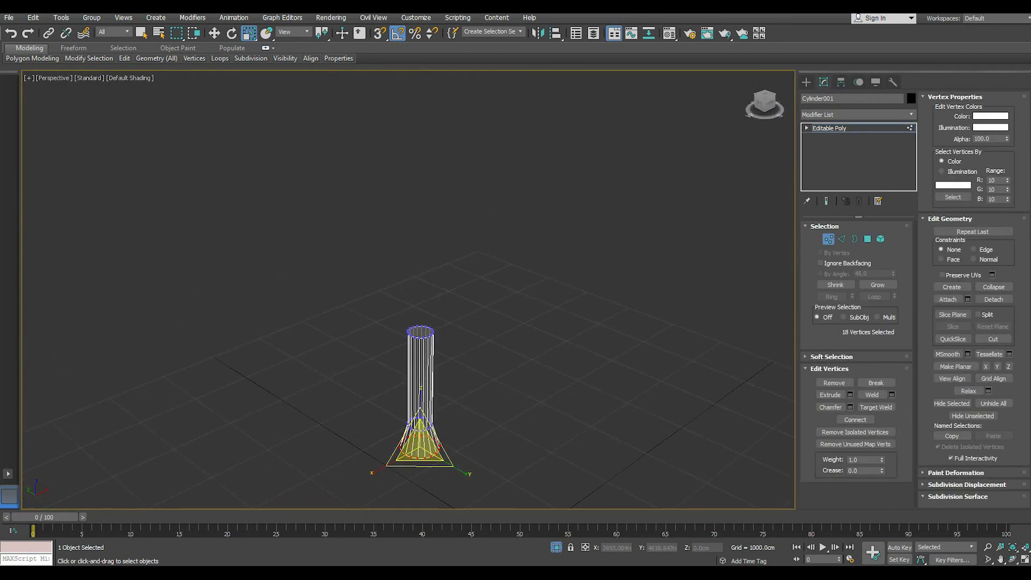
key(z)
click(871, 239)
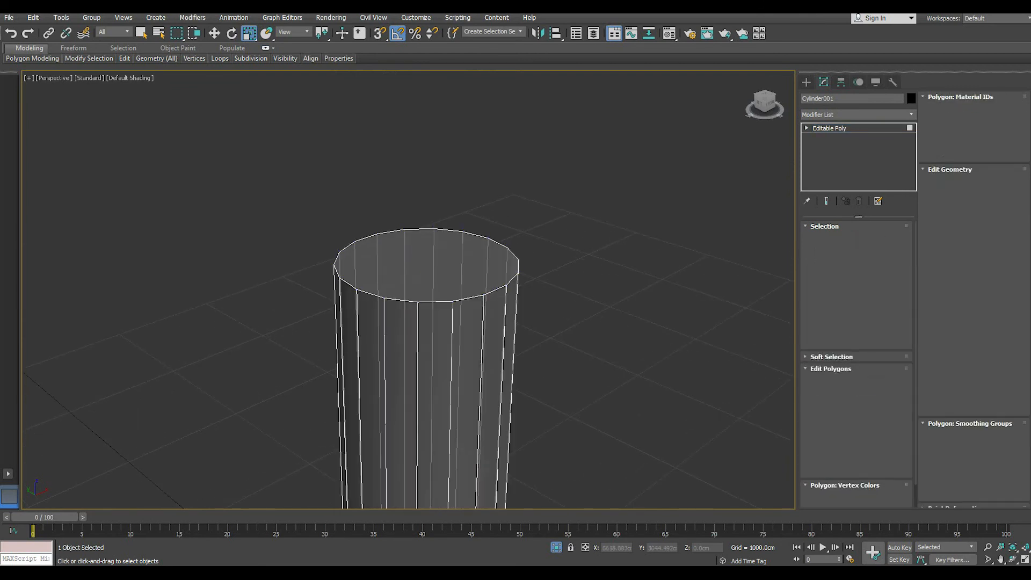
click(385, 281)
click(215, 33)
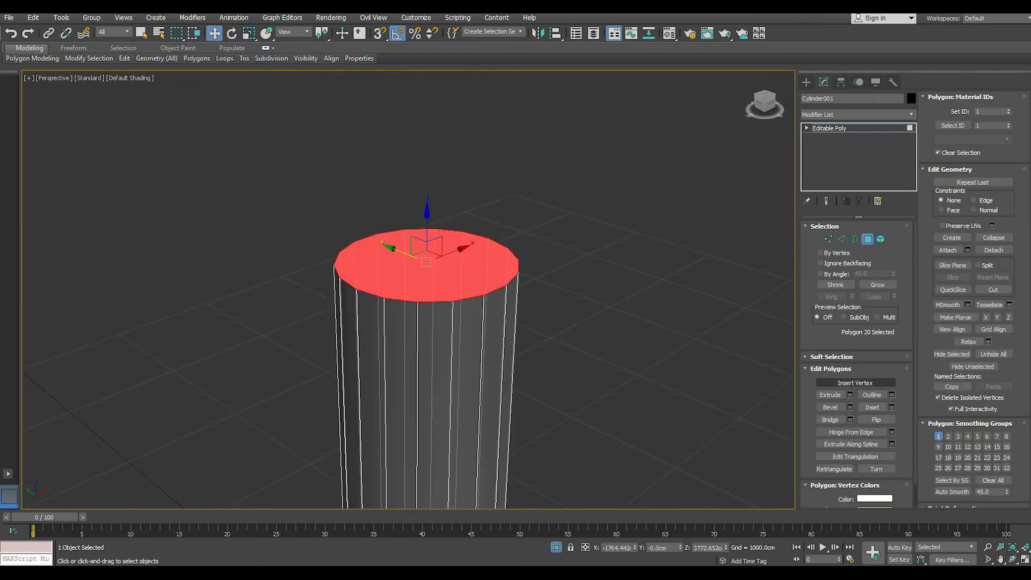
click(849, 395)
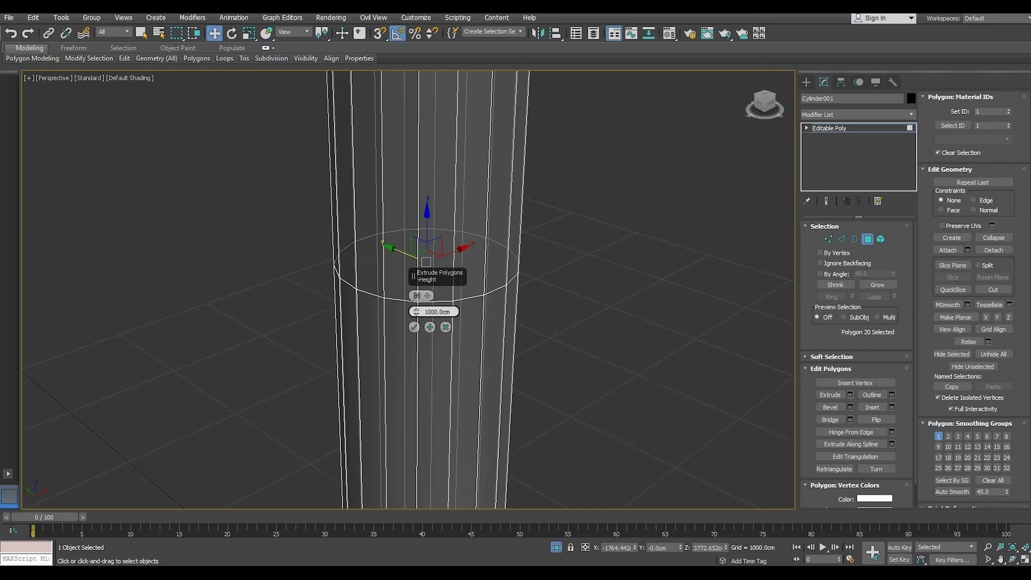
drag(416, 312, 416, 384)
click(414, 327)
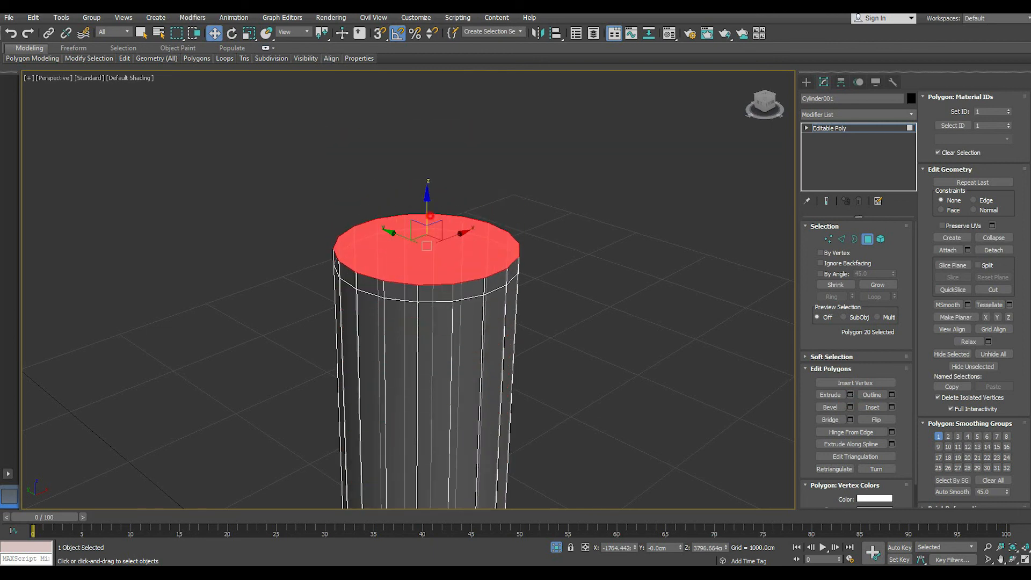
Extrude the thin ring of 18 side polygons at the mast's top outward along local normals by about 469 cm, matching the blueprint's dome width
click(435, 288)
shift+click(408, 288)
scroll(408, 289, up, 3)
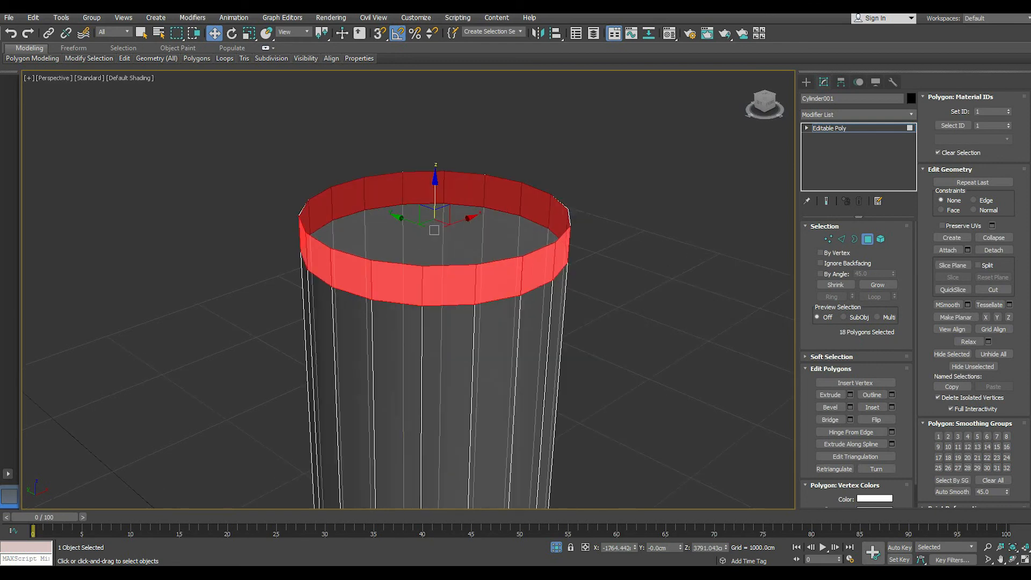
click(850, 394)
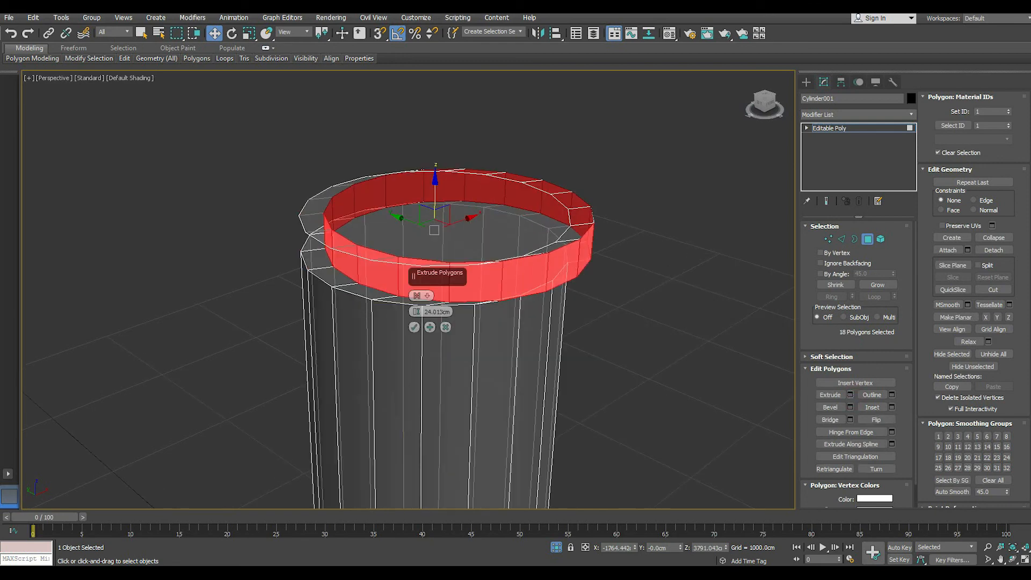
click(416, 296)
key(f)
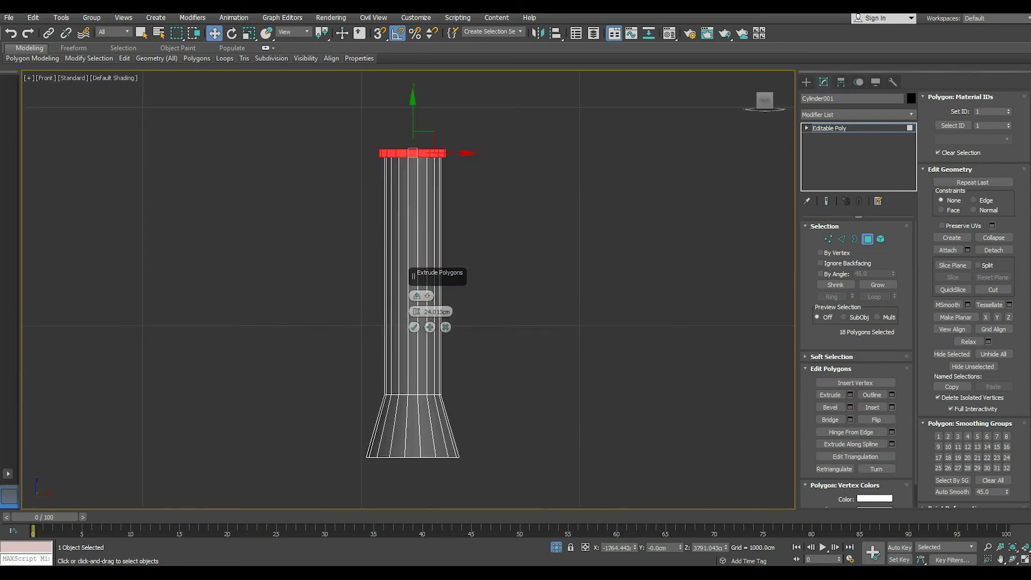
click(555, 547)
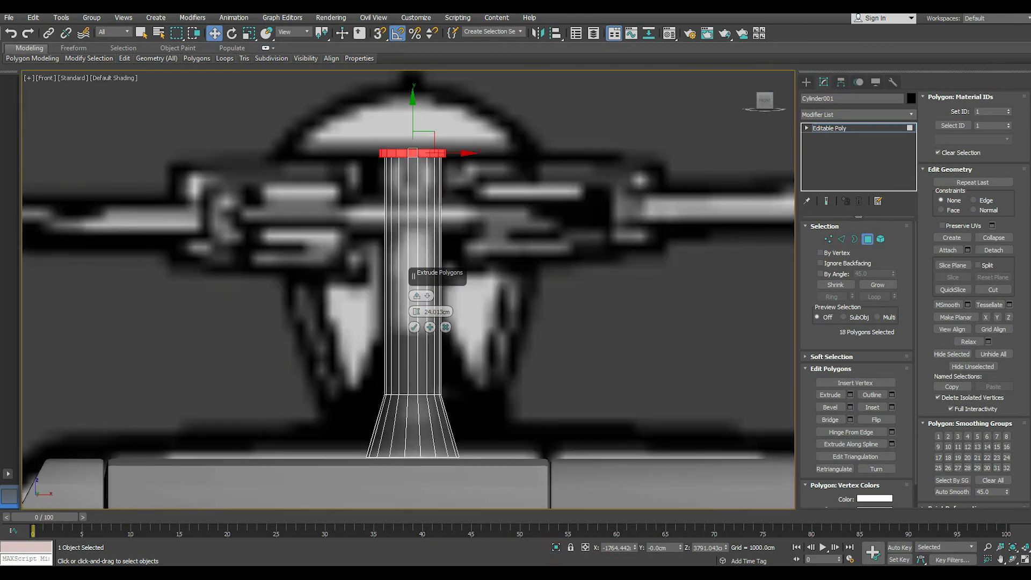
scroll(342, 344, down, 5)
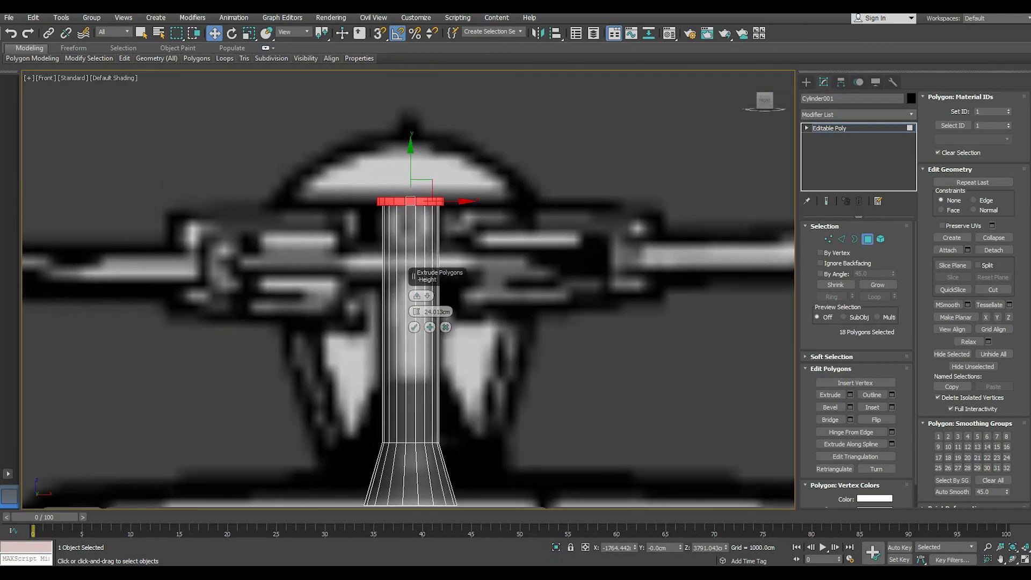
scroll(354, 273, up, 2)
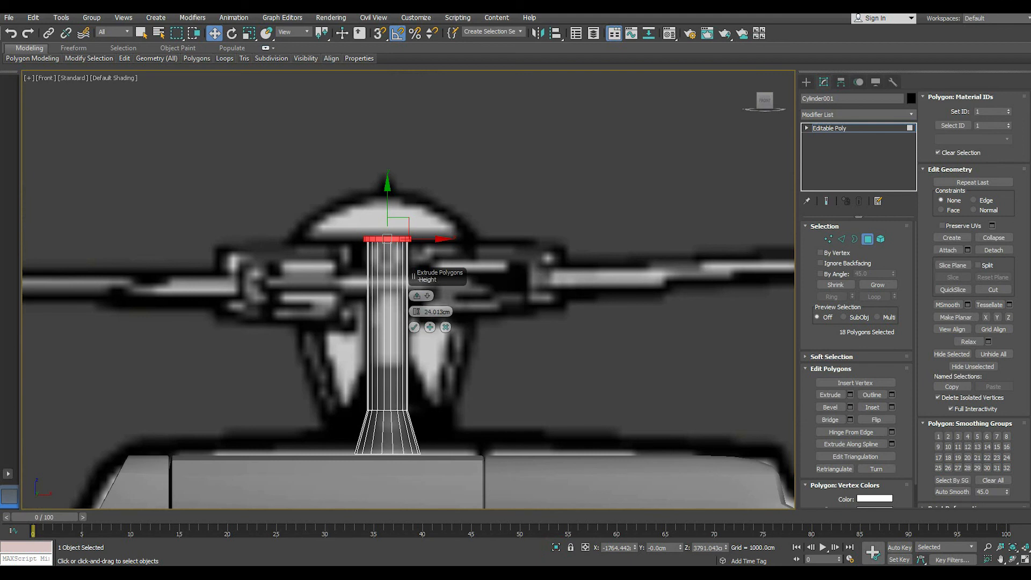
drag(416, 312, 416, 271)
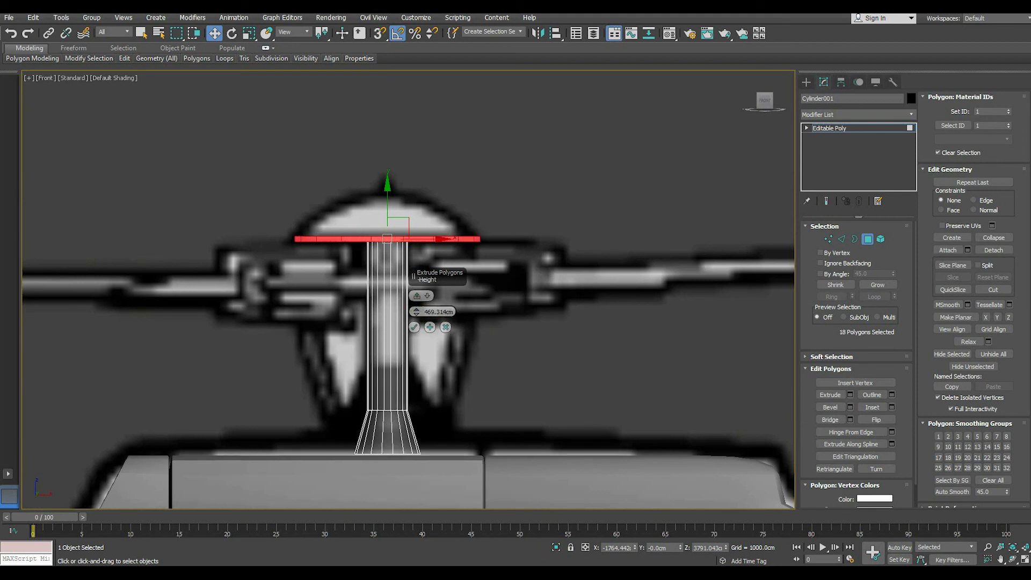
click(415, 326)
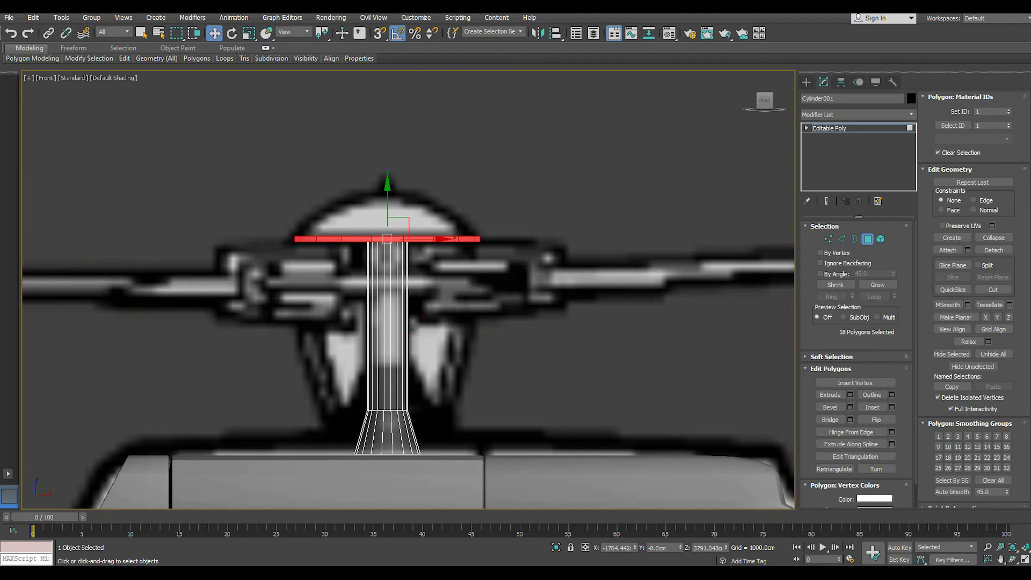
Merge the top of the widened disc into a single polygon by removing its inner edges, and select that polygon
middle_drag(413, 325, 425, 472)
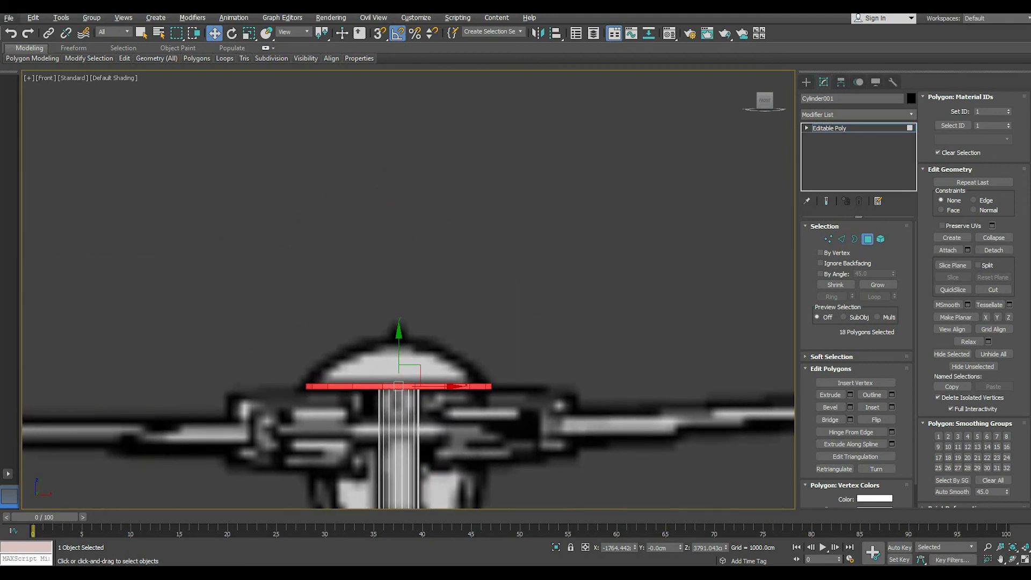
key(alt+w)
scroll(184, 319, up, 10)
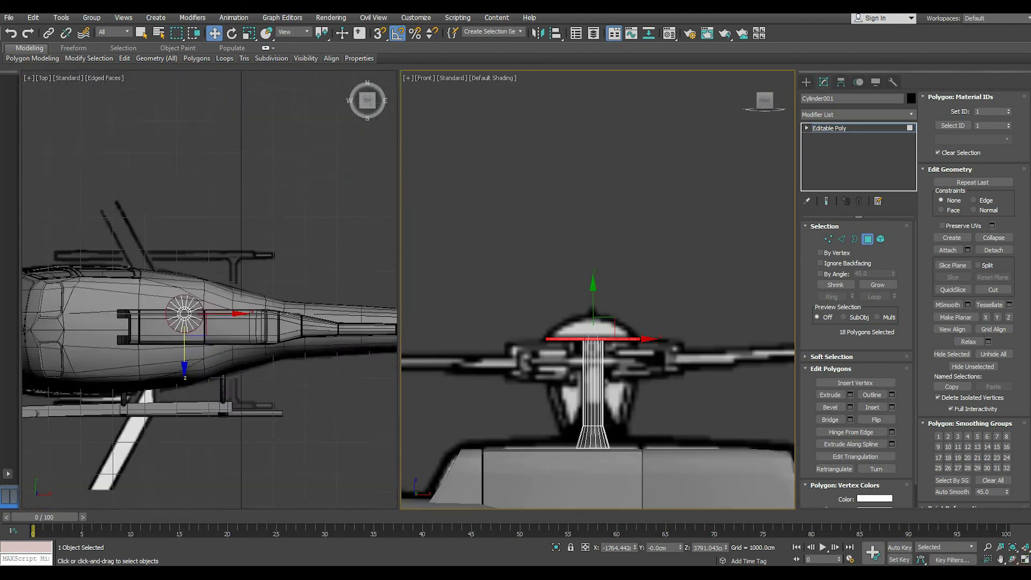
click(183, 296)
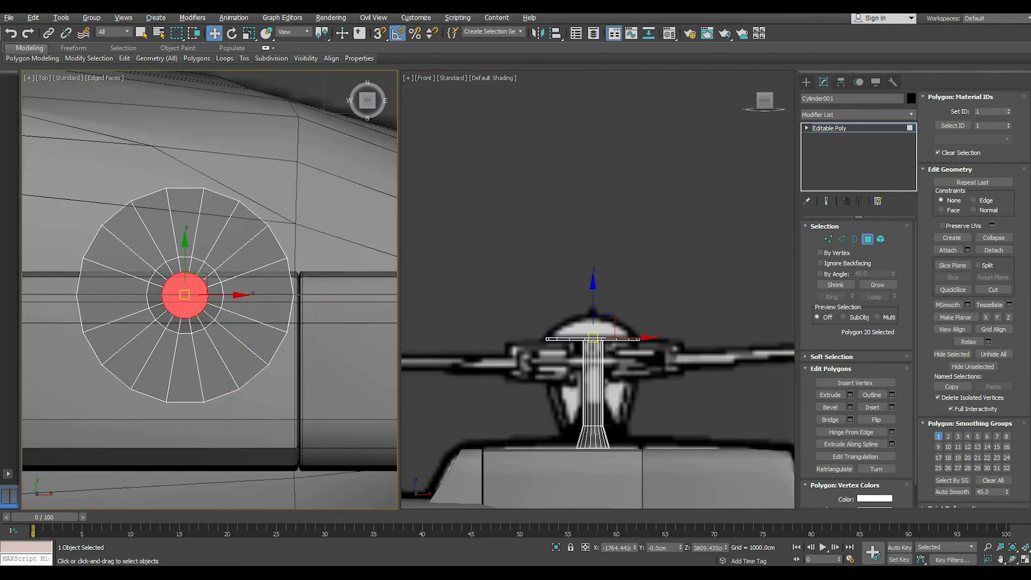
alt+middle_drag(537, 292, 653, 316)
scroll(597, 344, up, 7)
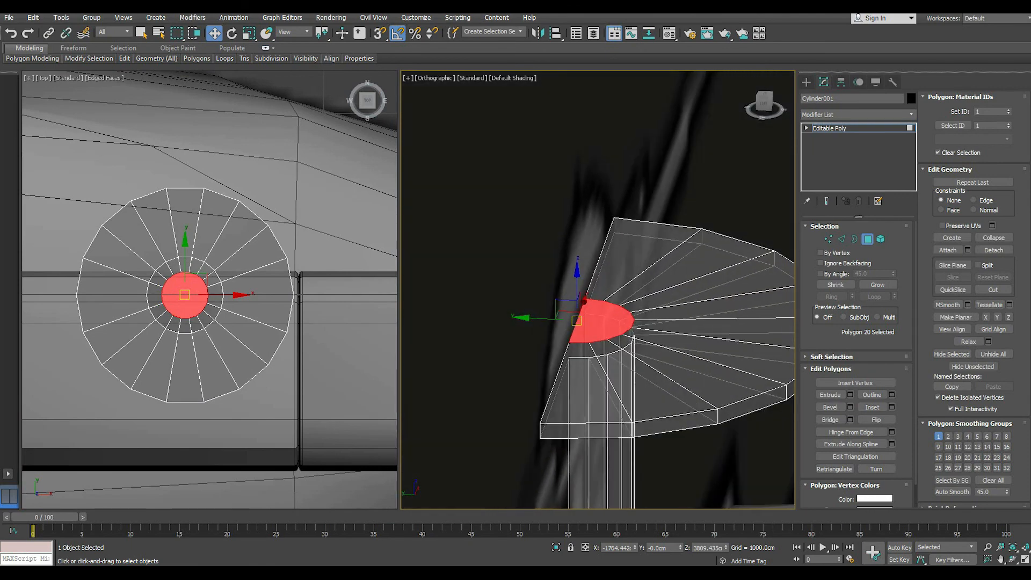
click(841, 239)
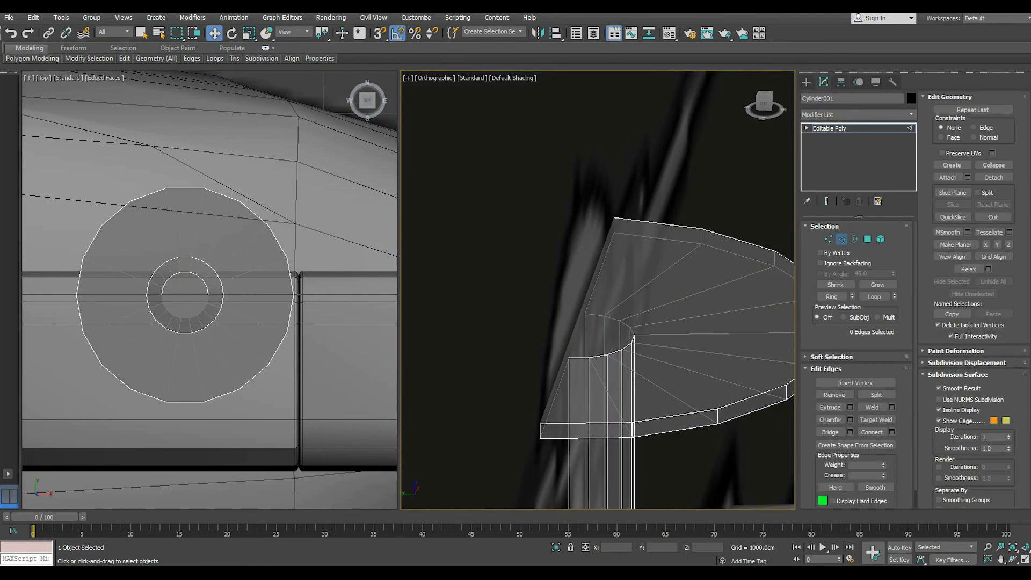
click(867, 239)
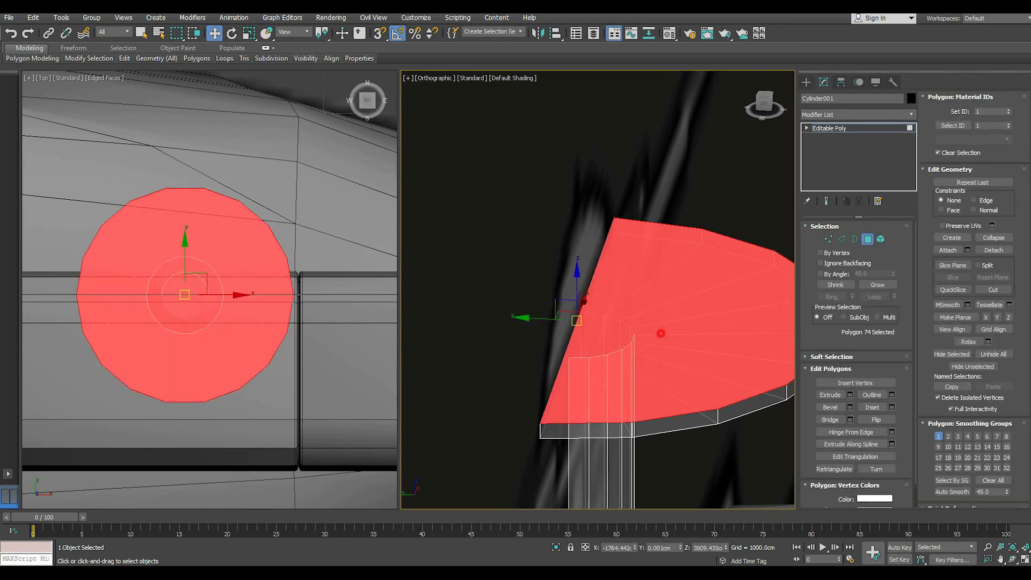
key(f)
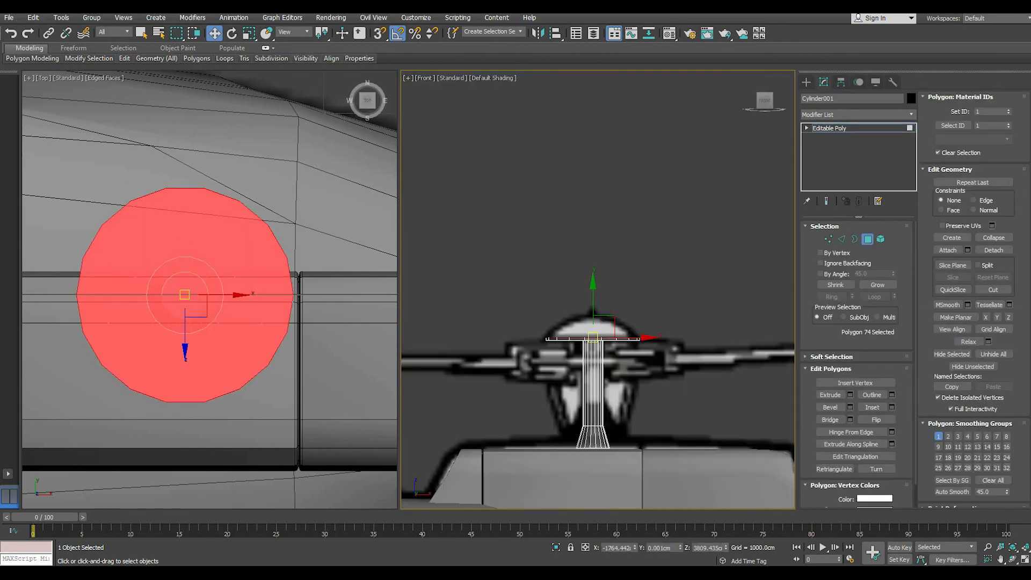
scroll(593, 359, up, 4)
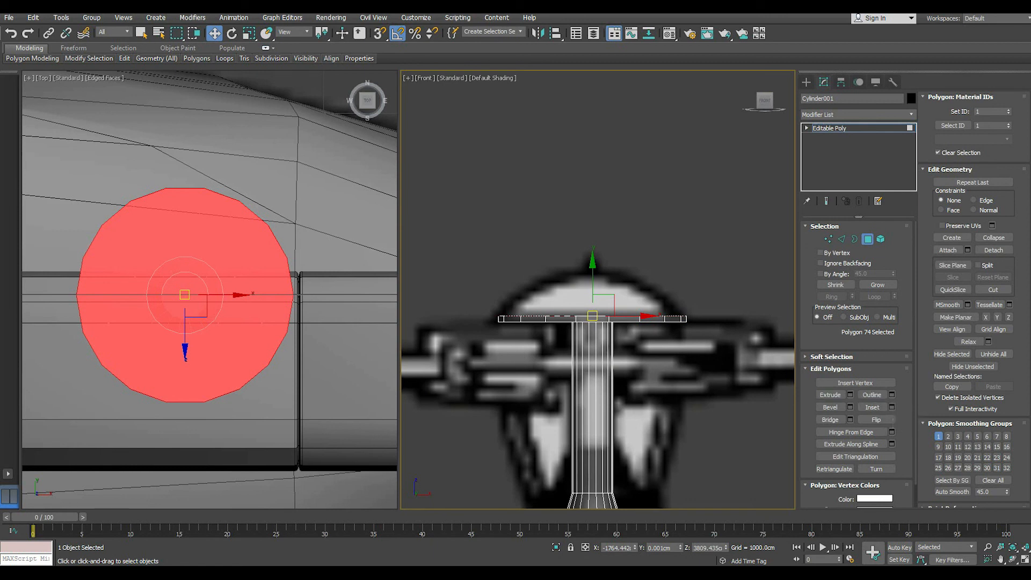
Bevel the disc's top polygon with a height of about 263 cm and an outline of about -351 cm
click(849, 406)
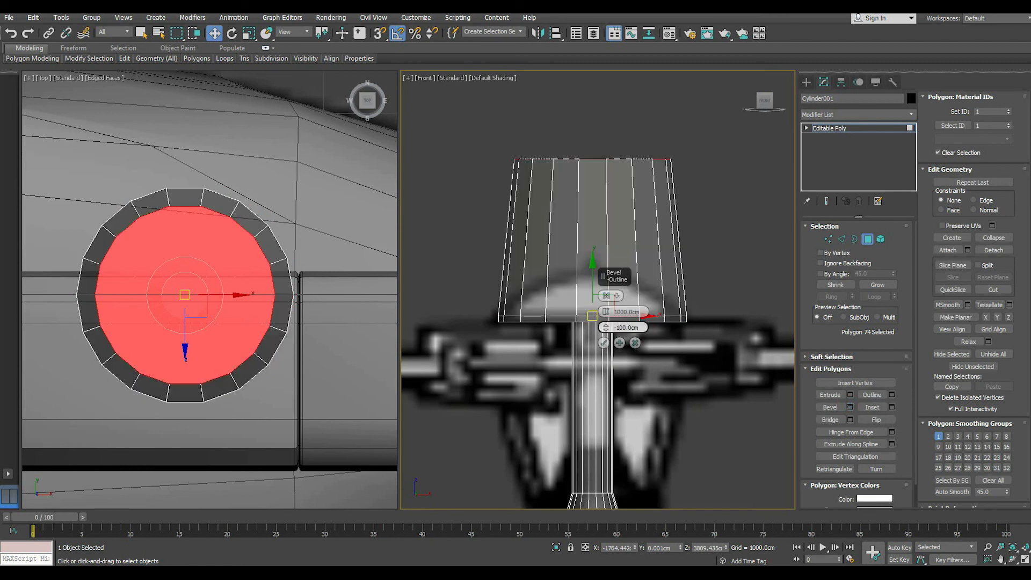
drag(605, 312, 605, 335)
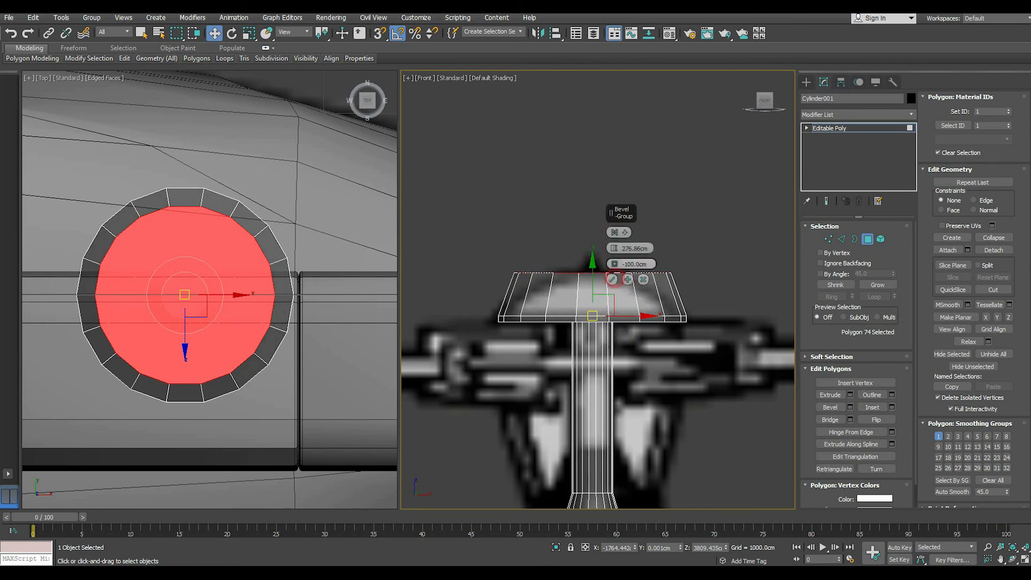
drag(595, 209, 596, 247)
scroll(567, 293, up, 2)
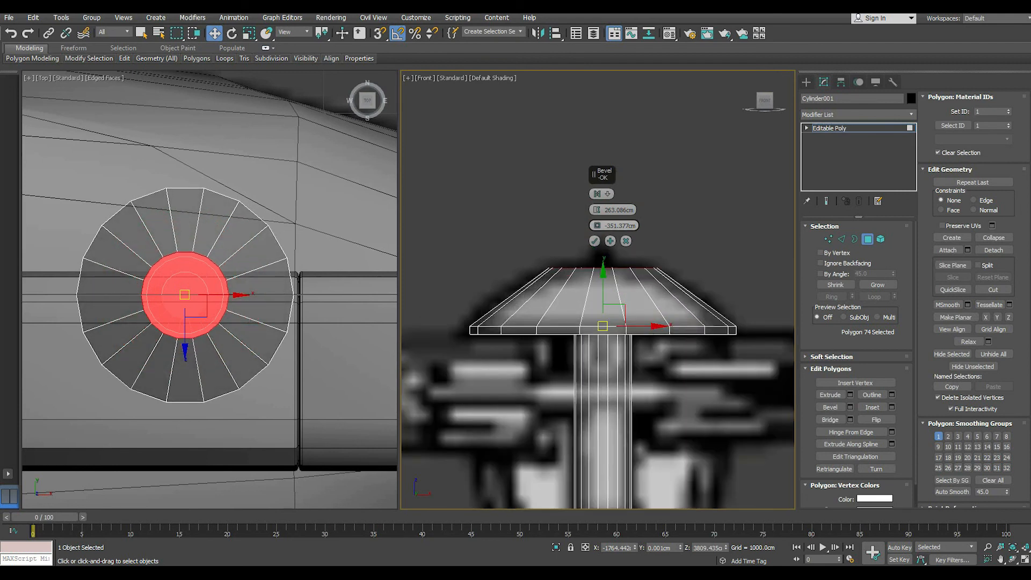
click(594, 241)
Convert the bevelled top polygon's selection to its border edges and save the scene
ctrl+shift+click(841, 239)
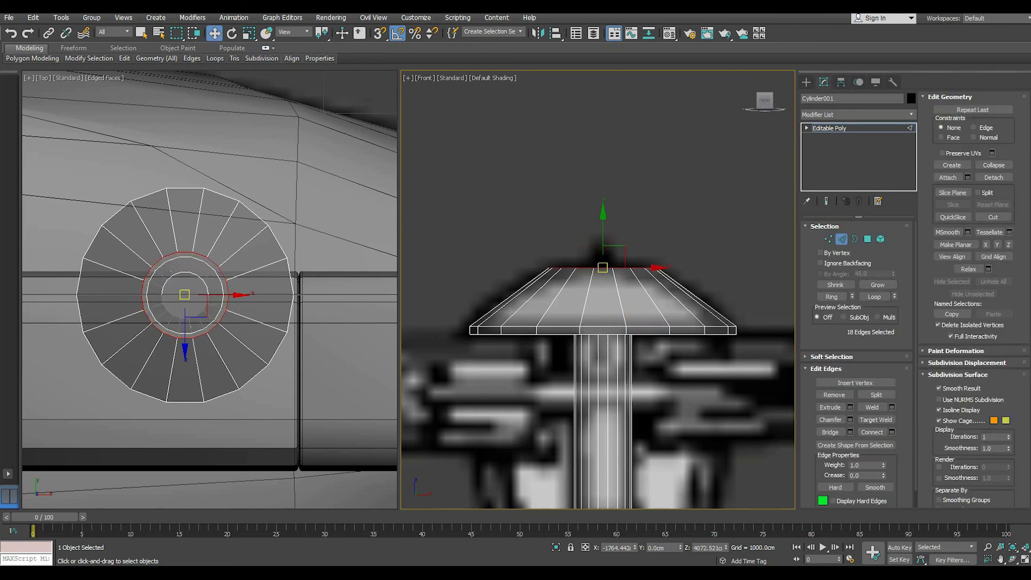
click(9, 17)
click(30, 102)
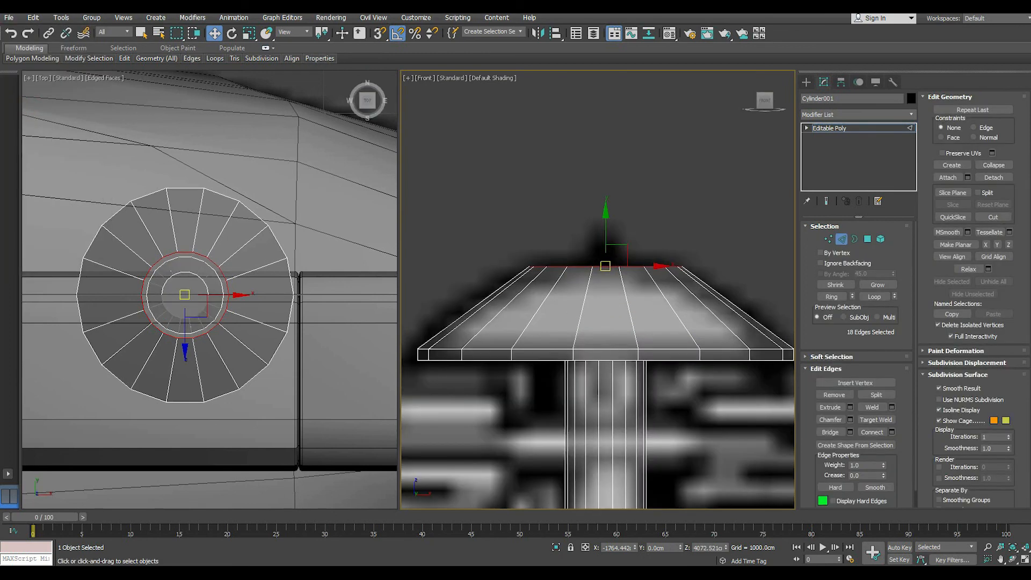
Chamfer the border edges of the dome's top polygon with multiple segments, widening the chamfer beyond 180 cm to round the dome, and finish edge editing
click(850, 419)
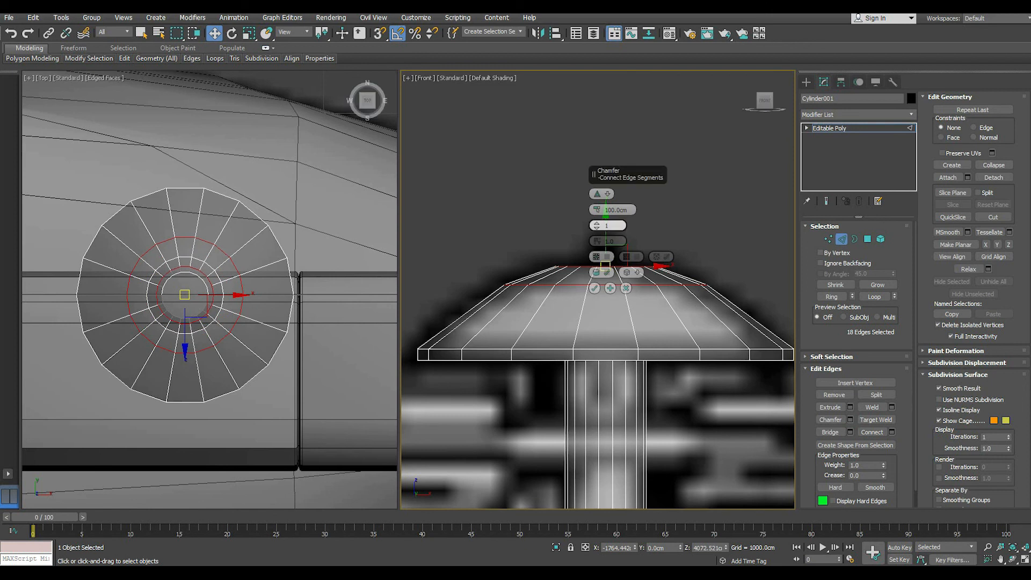
drag(607, 171, 456, 172)
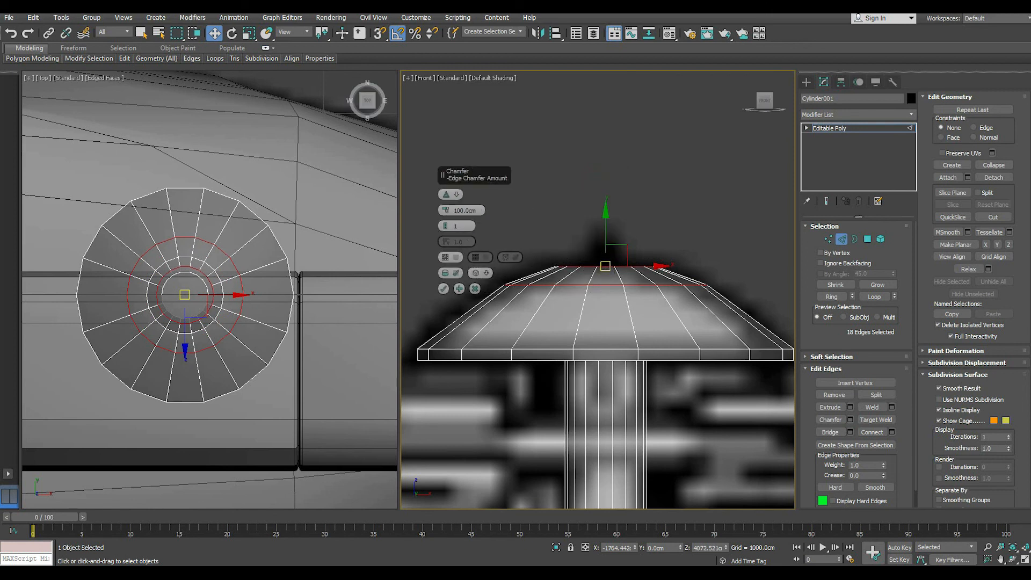
drag(445, 210, 447, 183)
click(445, 224)
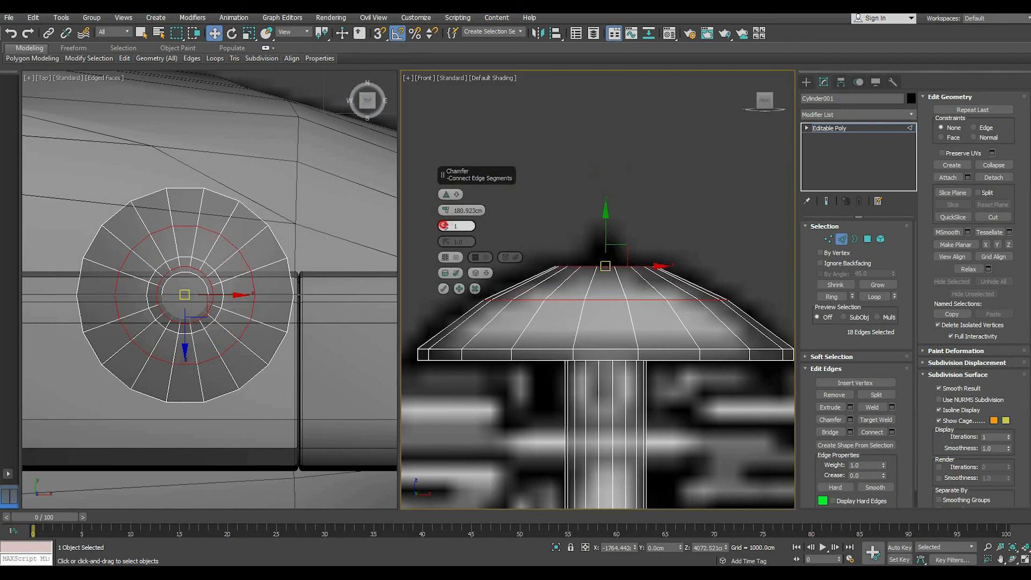
click(445, 224)
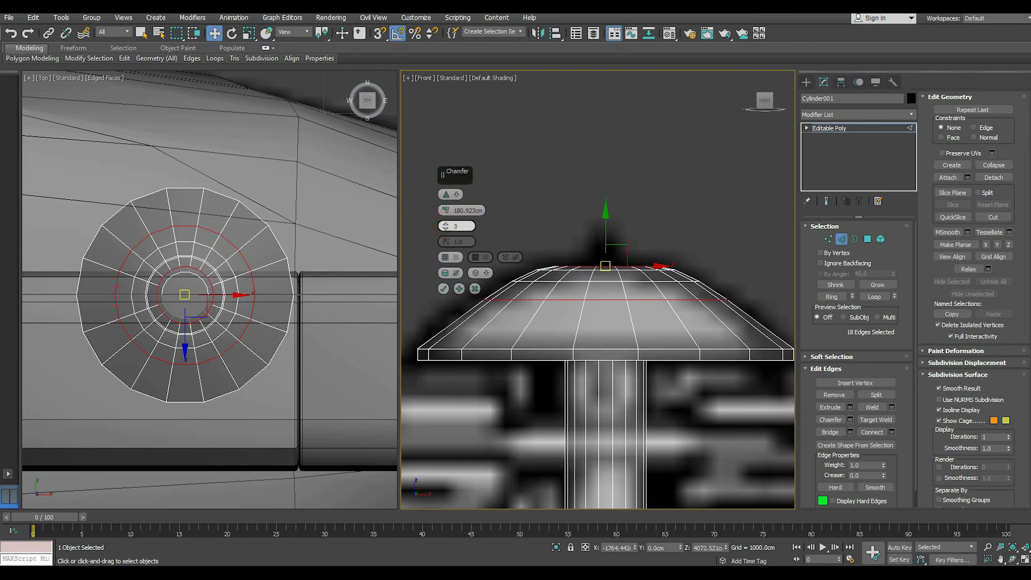
click(446, 225)
drag(445, 209, 445, 207)
click(443, 288)
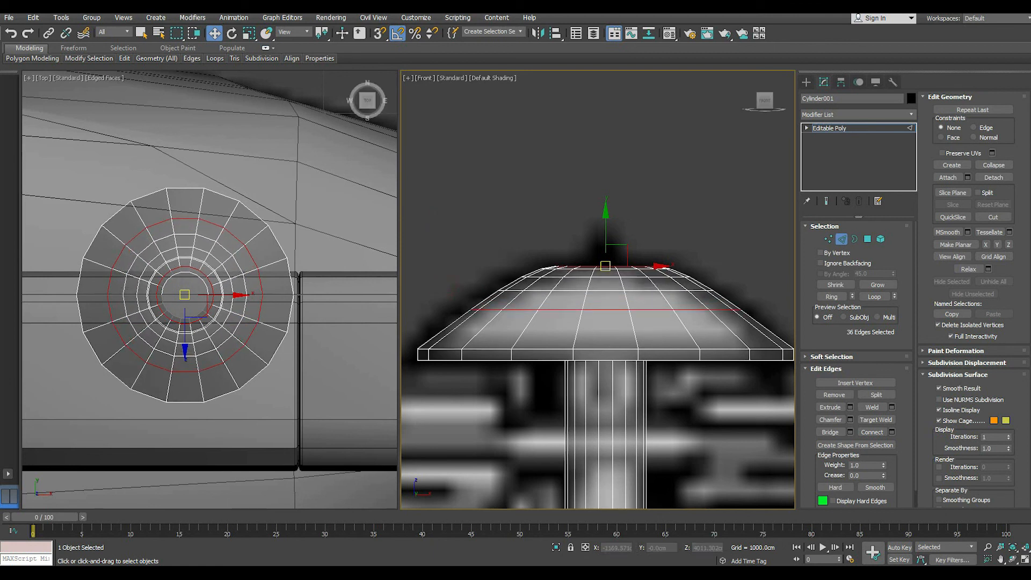
key(2)
scroll(537, 251, down, 4)
scroll(561, 319, up, 2)
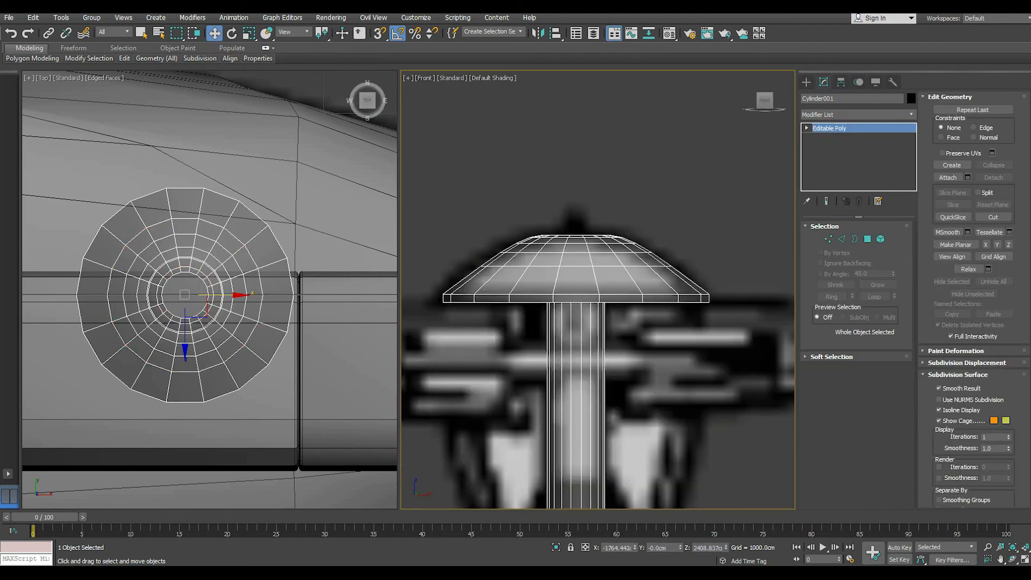
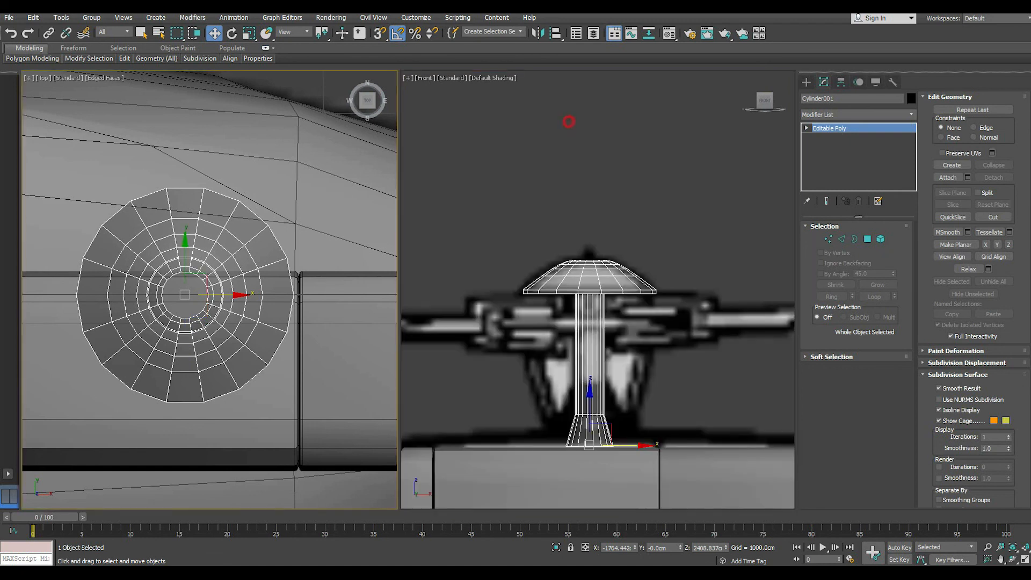
Create an 18-sided cylinder centred on the rotor mast in the top view, about 426 cm in radius and 119 cm high
click(806, 81)
click(834, 148)
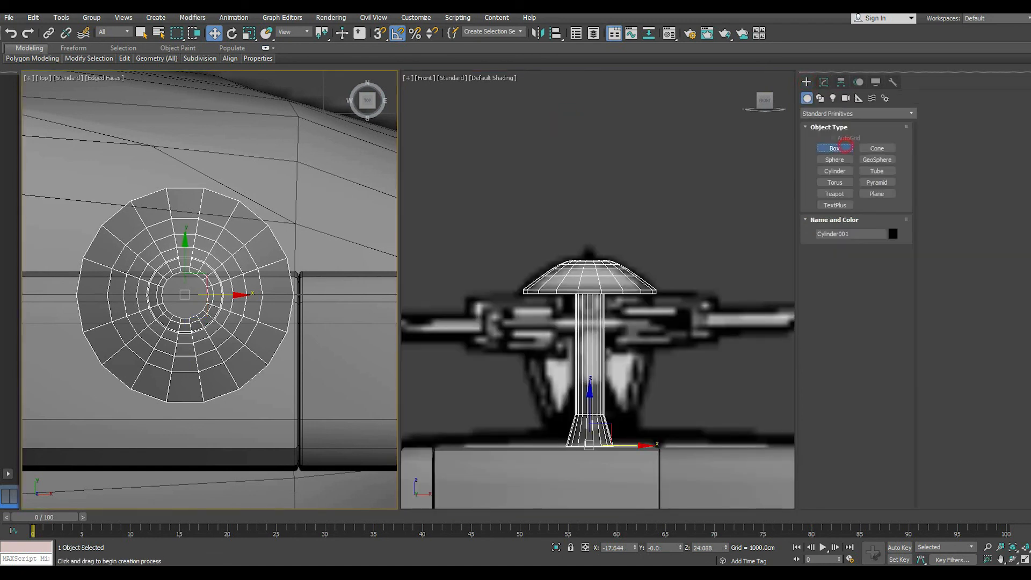
click(835, 171)
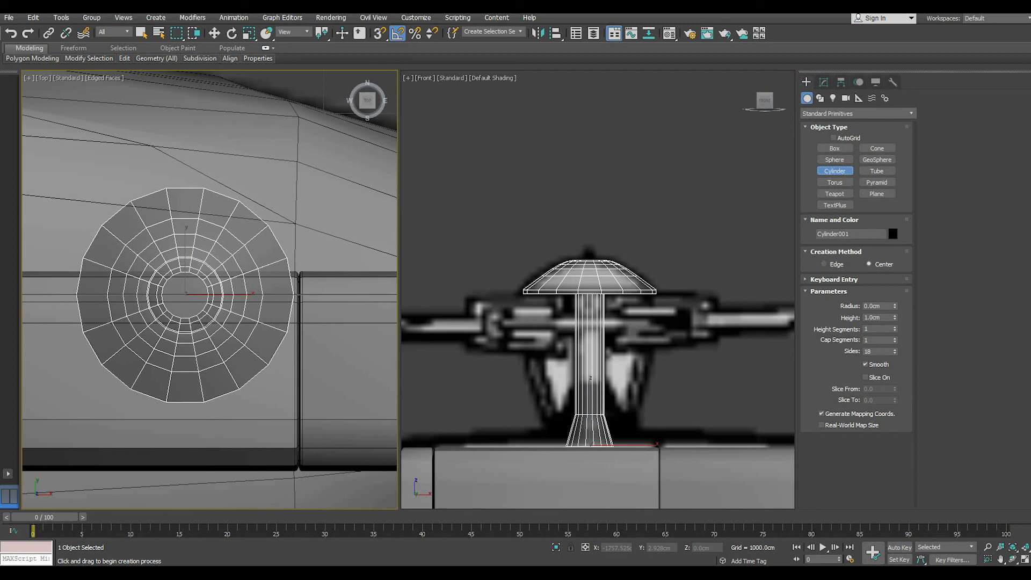
drag(187, 293, 217, 303)
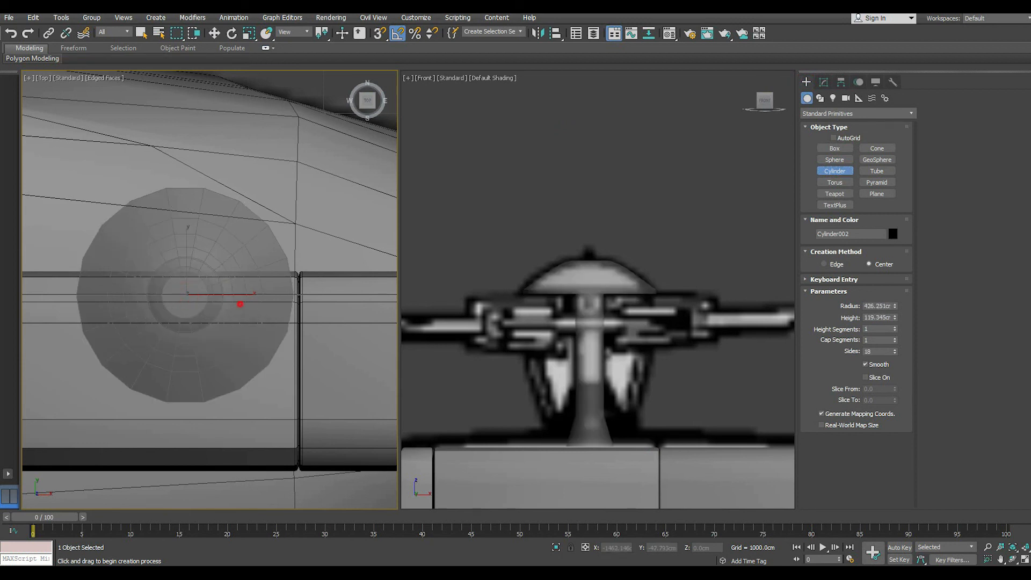
right_click(240, 304)
scroll(503, 295, down, 5)
middle_drag(503, 295, 547, 296)
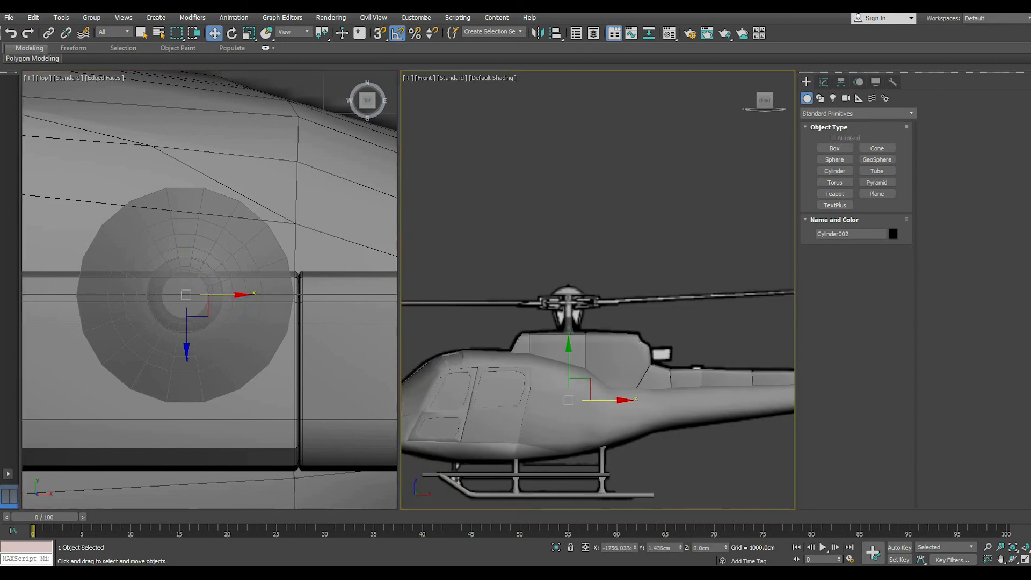
Raise the new cylinder up the mast until it sits directly beneath the dome, and assign it the 02 - Default material
drag(567, 360, 568, 270)
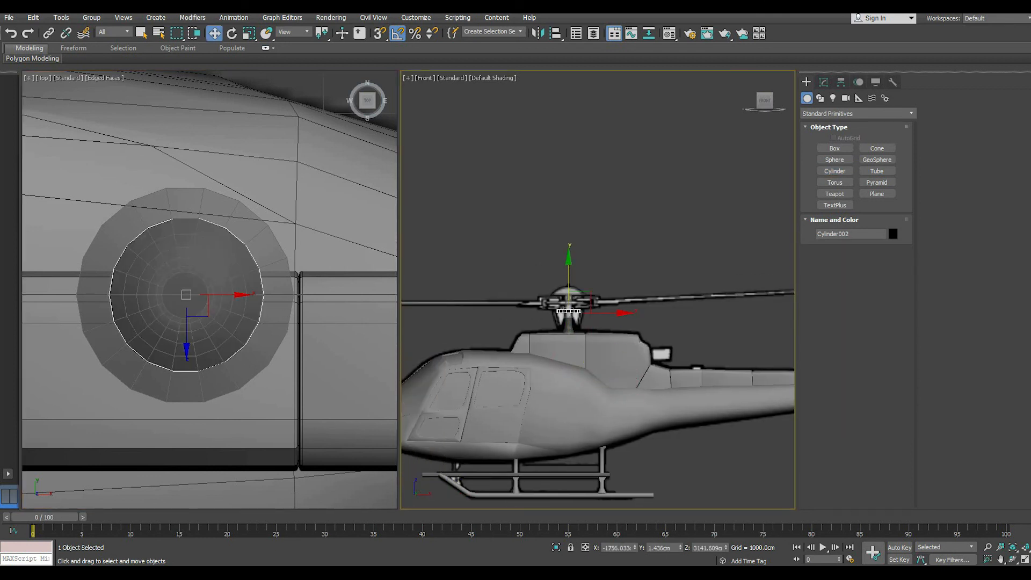
key(z)
key(m)
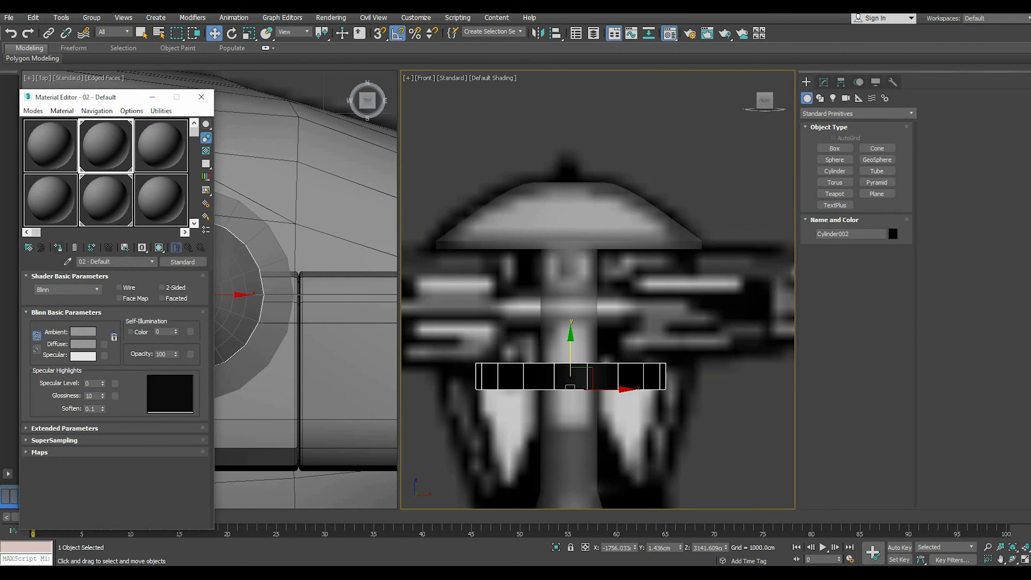
click(58, 247)
key(m)
drag(570, 355, 575, 243)
scroll(564, 236, up, 2)
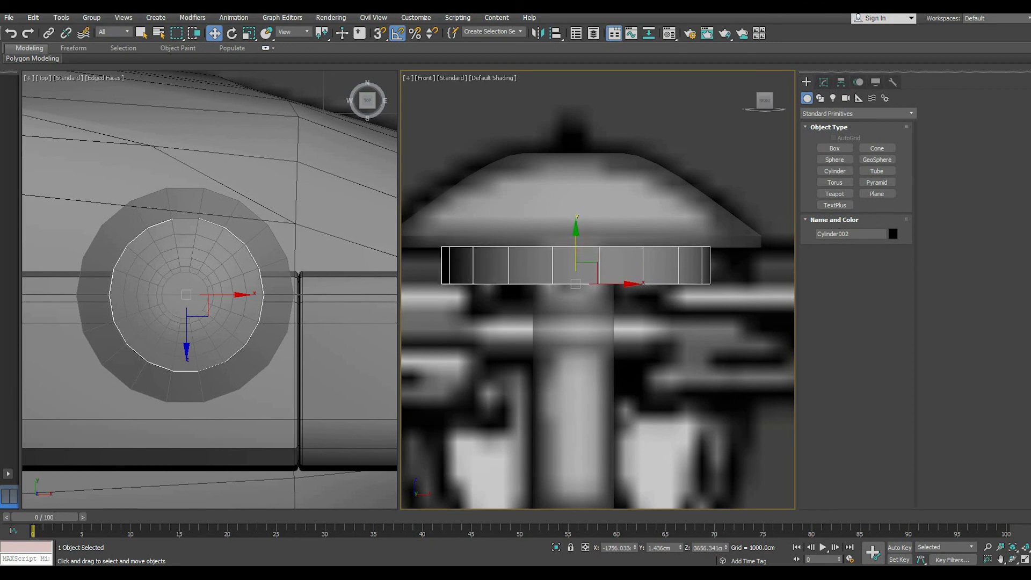
Set the cylinder's sides to 12 and convert it to an Editable Poly
click(823, 82)
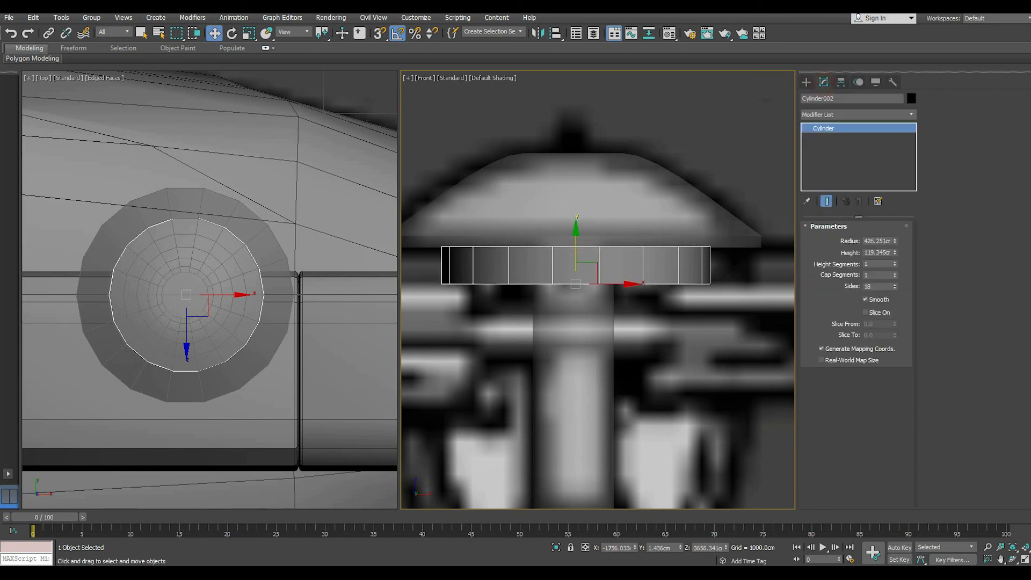
drag(894, 287, 895, 300)
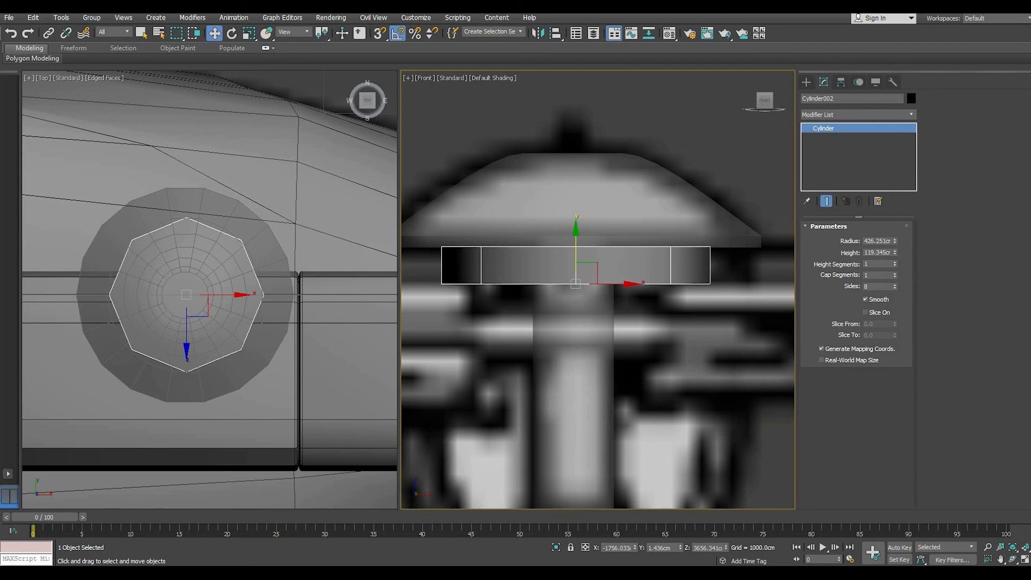
drag(894, 287, 894, 283)
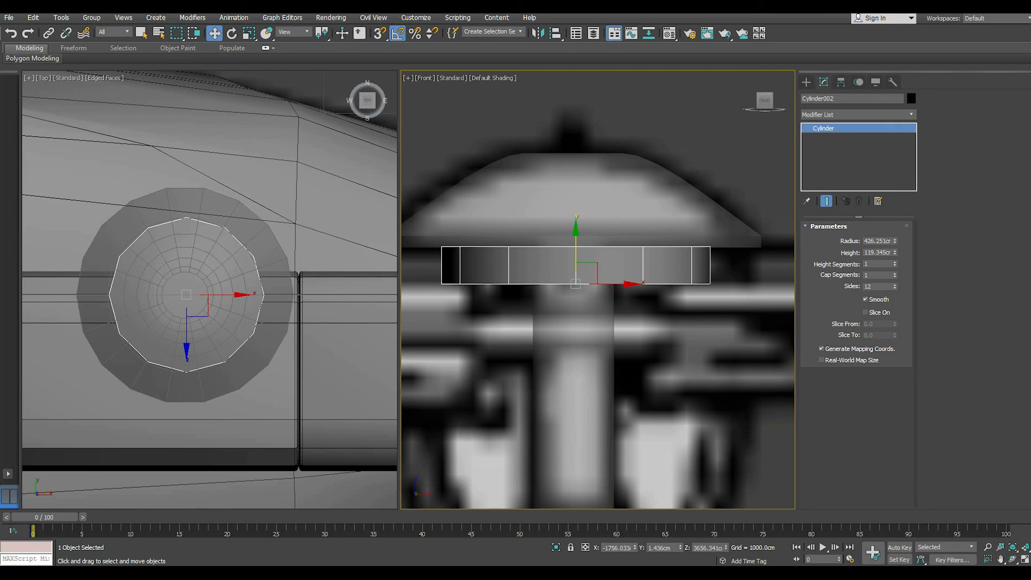
right_click(839, 154)
click(873, 239)
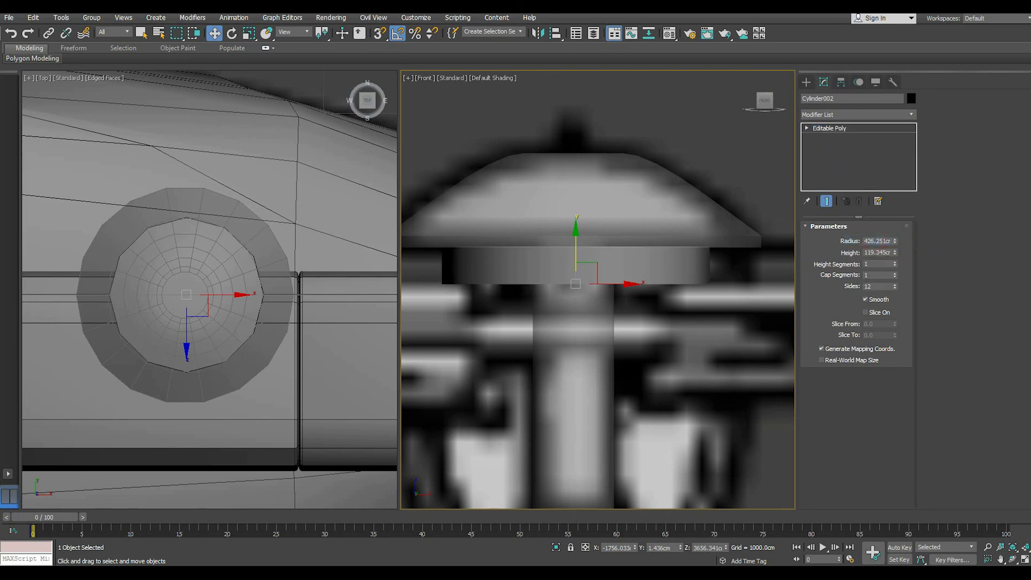
Select one side polygon of the disc and isolate the disc from the rest of the helicopter in a perspective view
click(867, 239)
click(617, 266)
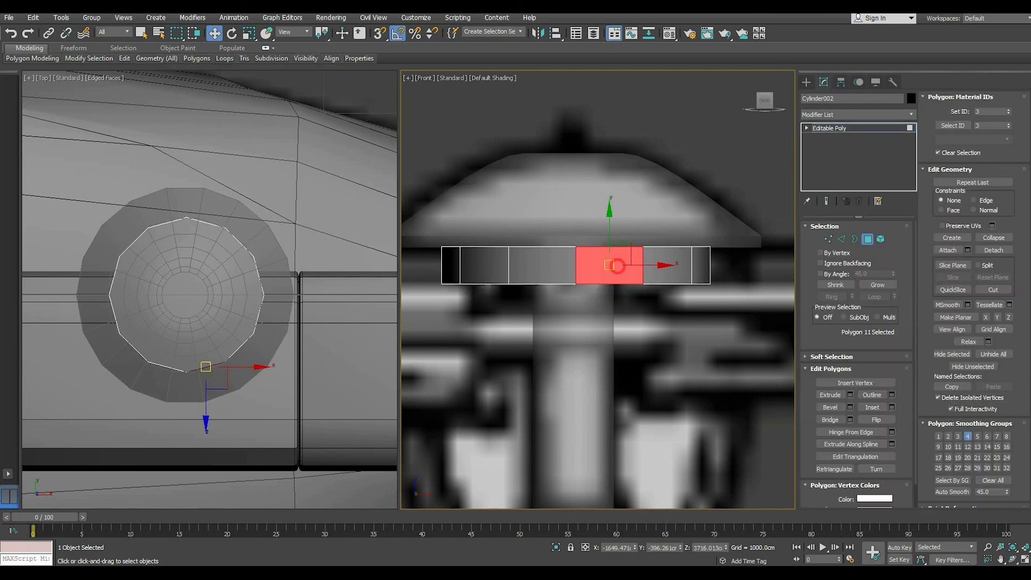
key(p)
alt+middle_drag(609, 279, 651, 290)
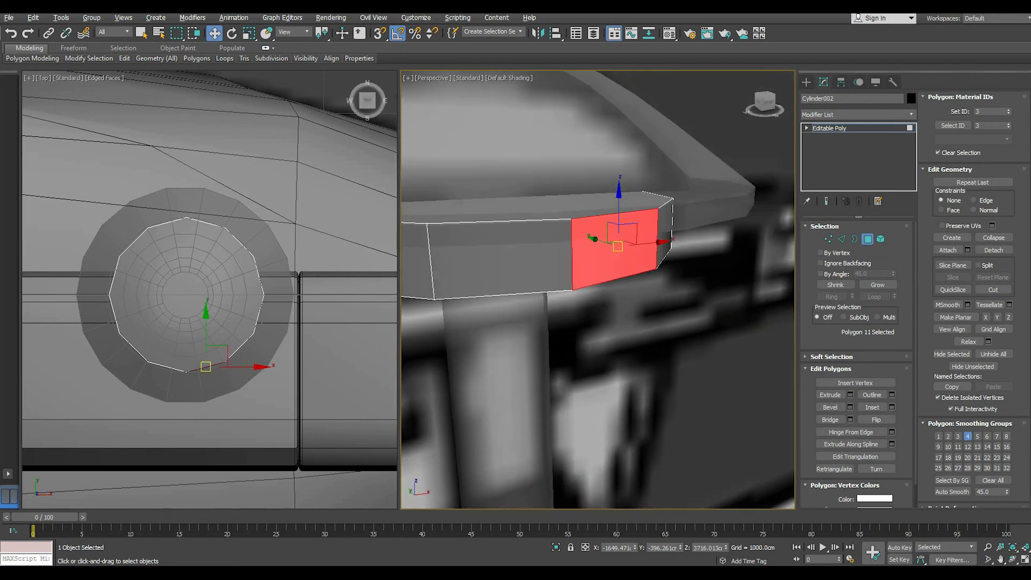
key(alt+q)
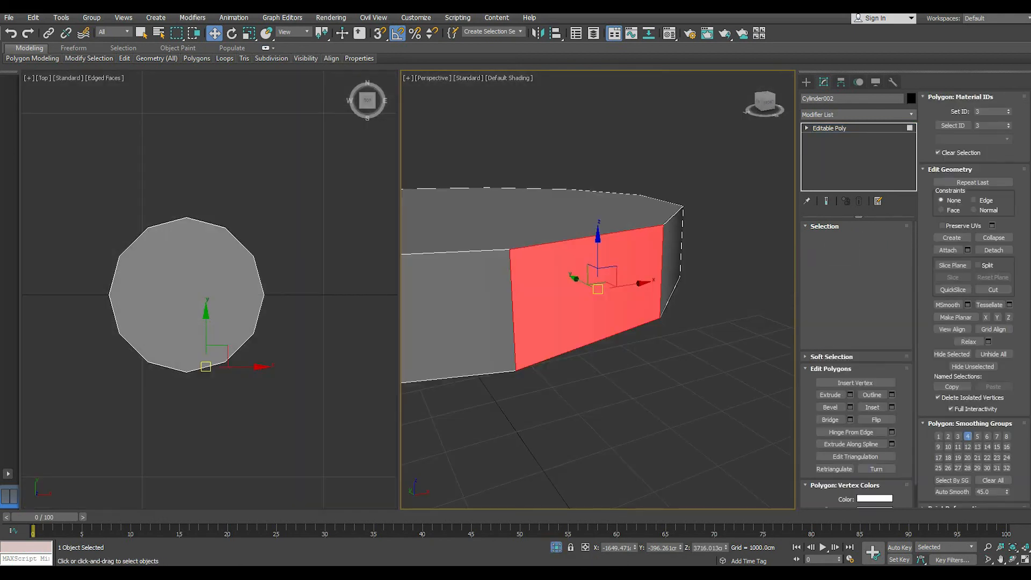
alt+middle_drag(618, 268, 623, 312)
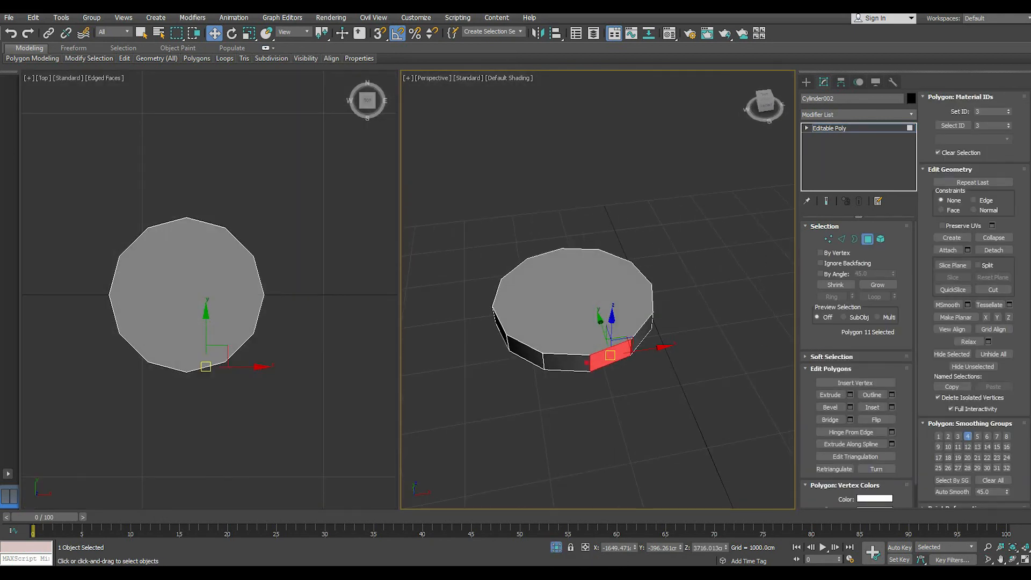
Adjust the selection to three evenly spaced pairs of adjacent side polygons around the disc, leaving two unselected polygons between pairs
ctrl+click(584, 363)
alt+middle_drag(584, 362, 443, 356)
alt+middle_drag(443, 356, 407, 349)
ctrl+click(614, 420)
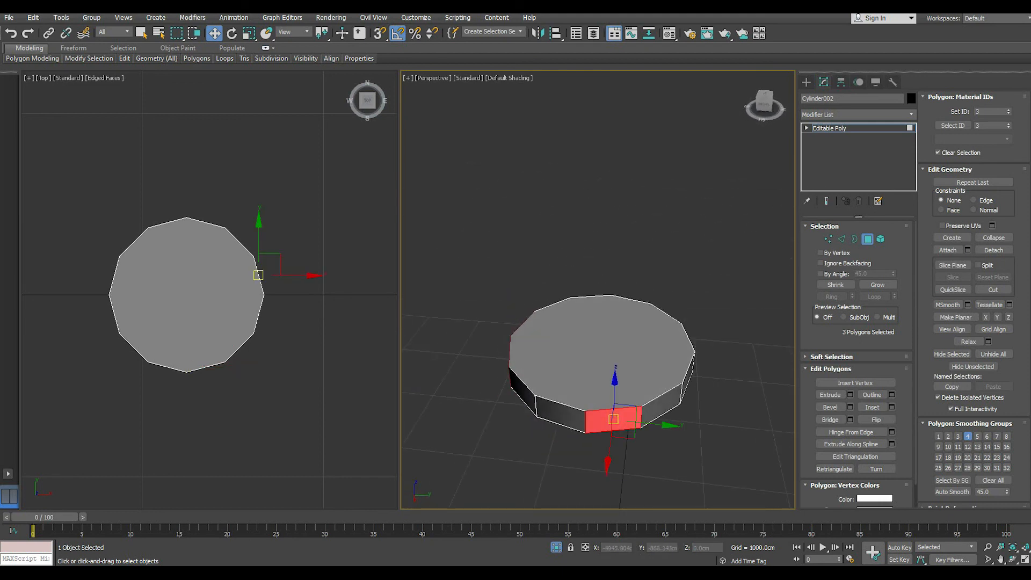
ctrl+click(560, 415)
alt+middle_drag(559, 414, 450, 351)
alt+middle_drag(449, 351, 397, 349)
ctrl+click(559, 419)
ctrl+click(624, 410)
alt+middle_drag(624, 409, 526, 430)
alt+click(551, 410)
alt+click(489, 411)
ctrl+click(597, 382)
ctrl+click(531, 382)
alt+click(525, 403)
ctrl+click(625, 400)
alt+middle_drag(626, 399, 532, 362)
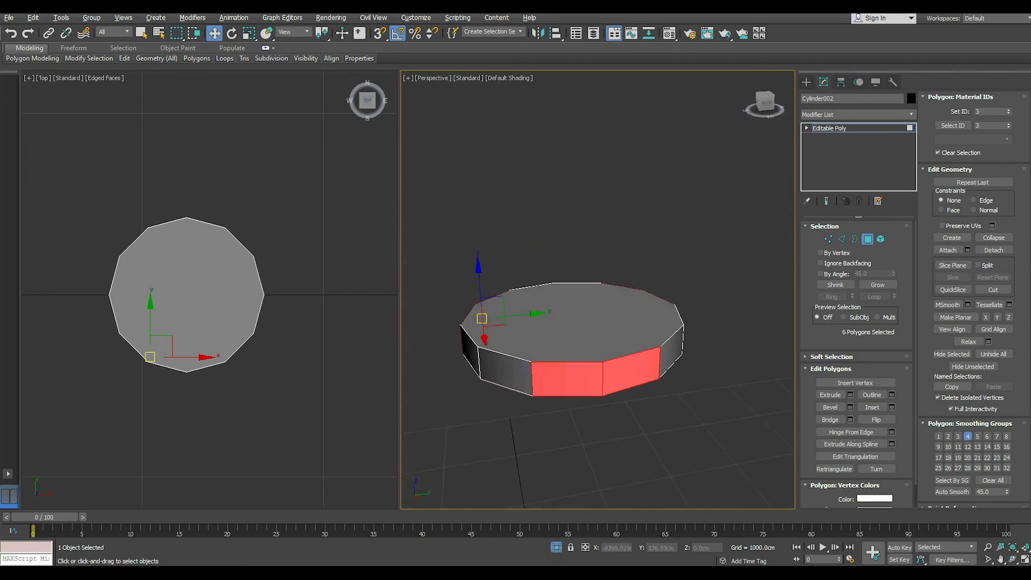
Extrude the six selected polygons outward into three arms about as long as the disc's radius, and try making their end faces planar
click(850, 394)
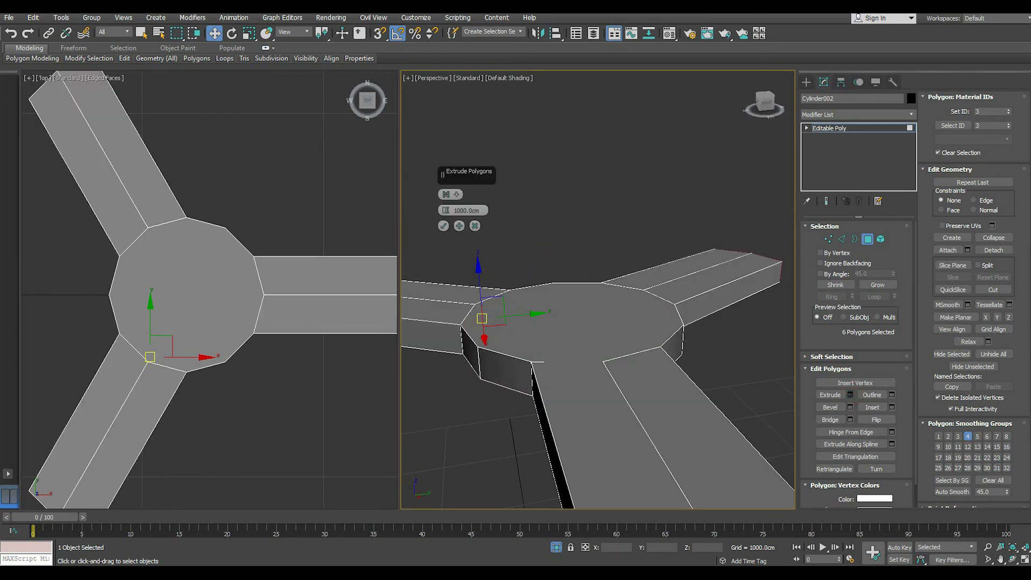
drag(445, 211, 446, 294)
click(444, 226)
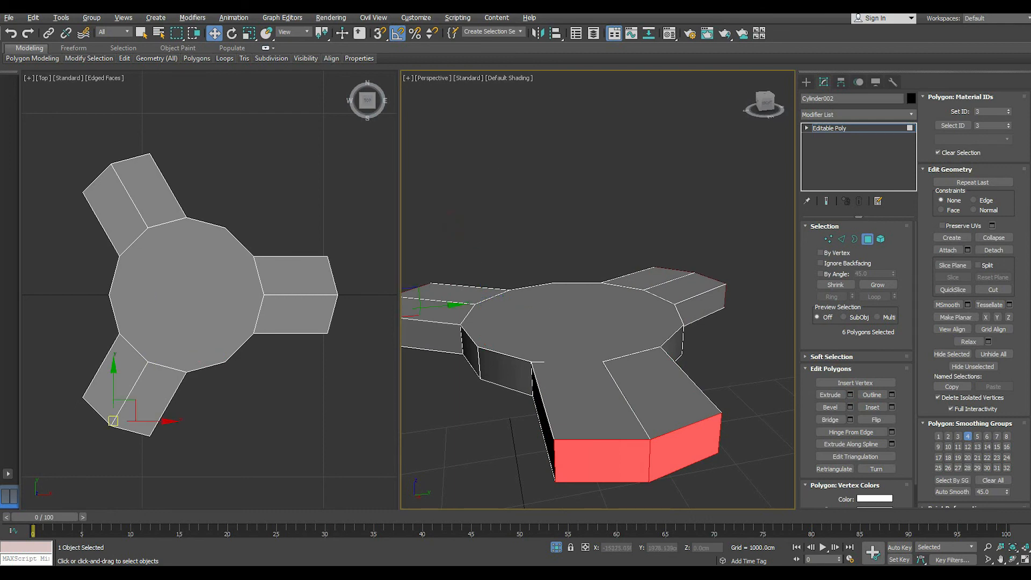
alt+middle_drag(516, 301, 558, 255)
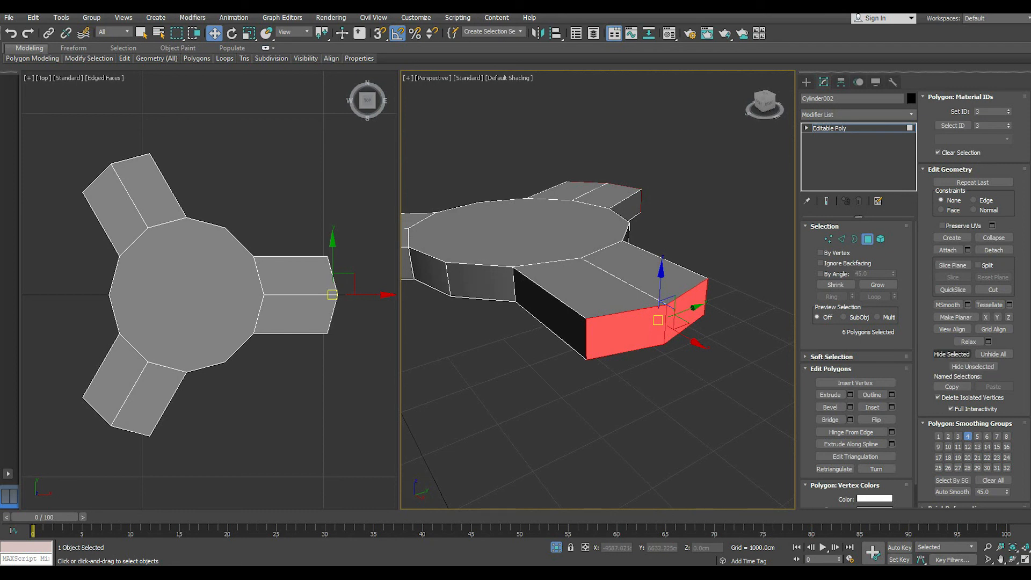
click(955, 317)
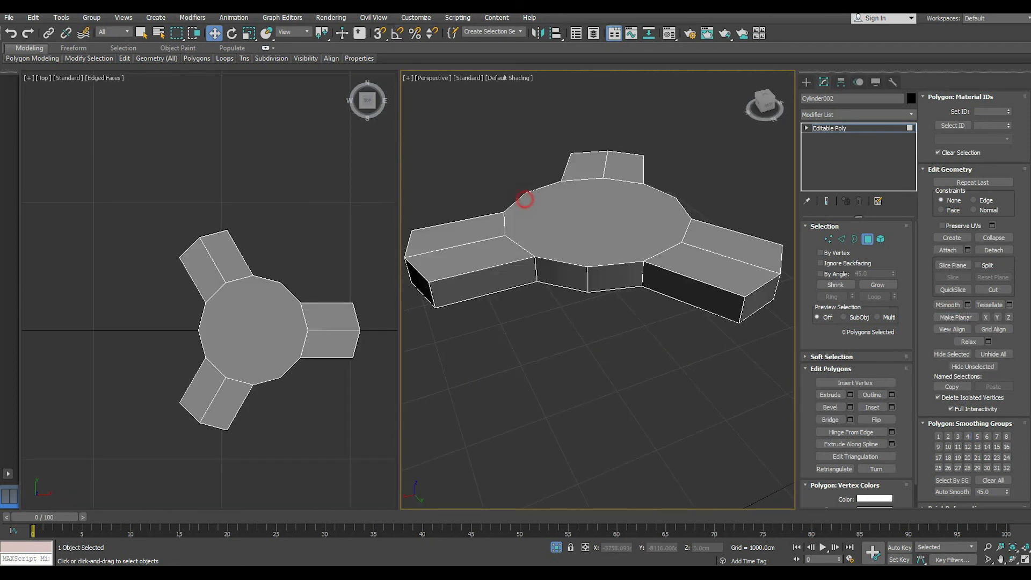
Inset the disc's round top polygon by about 168 cm and raise the inset polygon about 92 cm to form a sloped hub
click(582, 244)
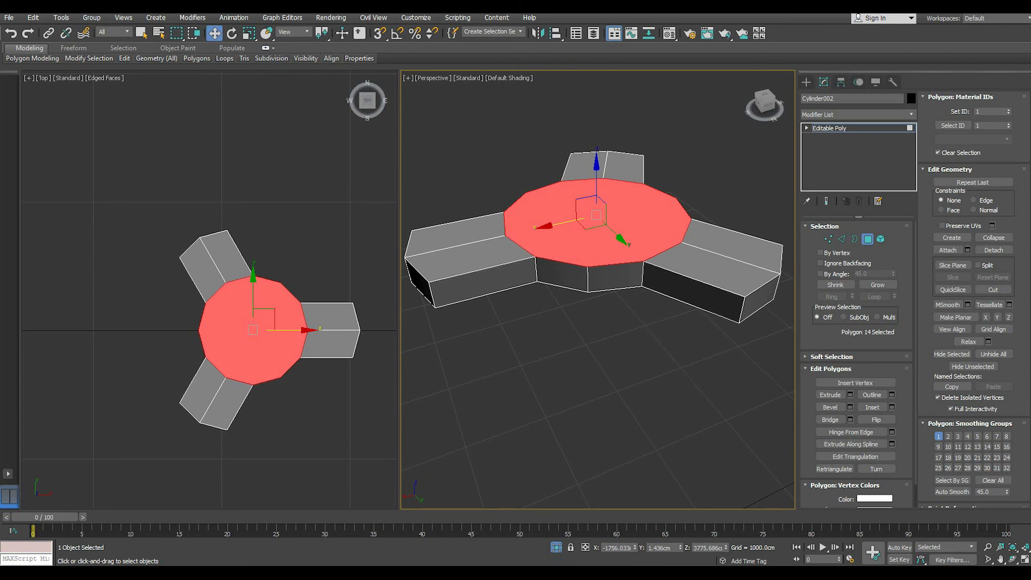
click(892, 406)
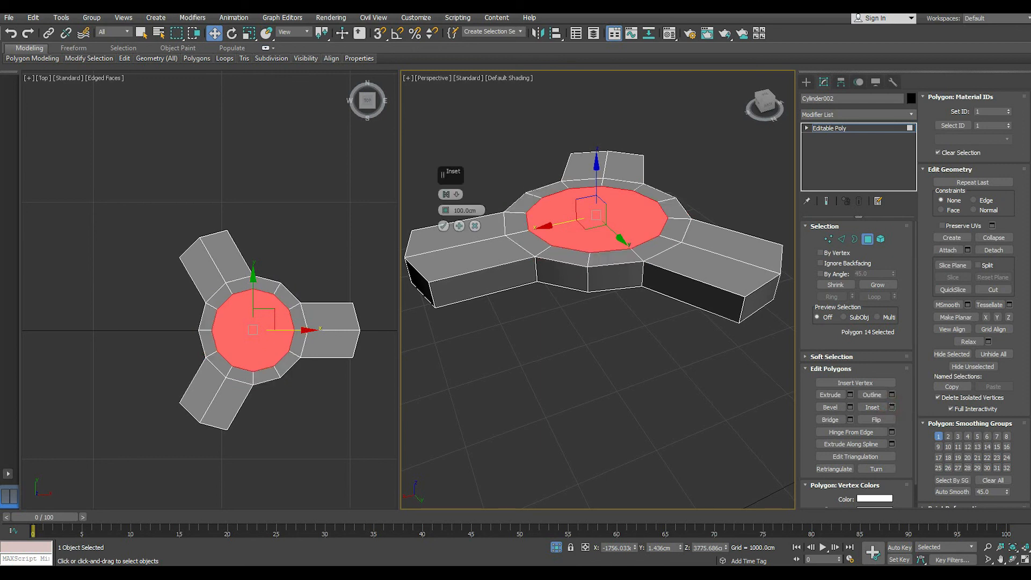
drag(445, 210, 445, 210)
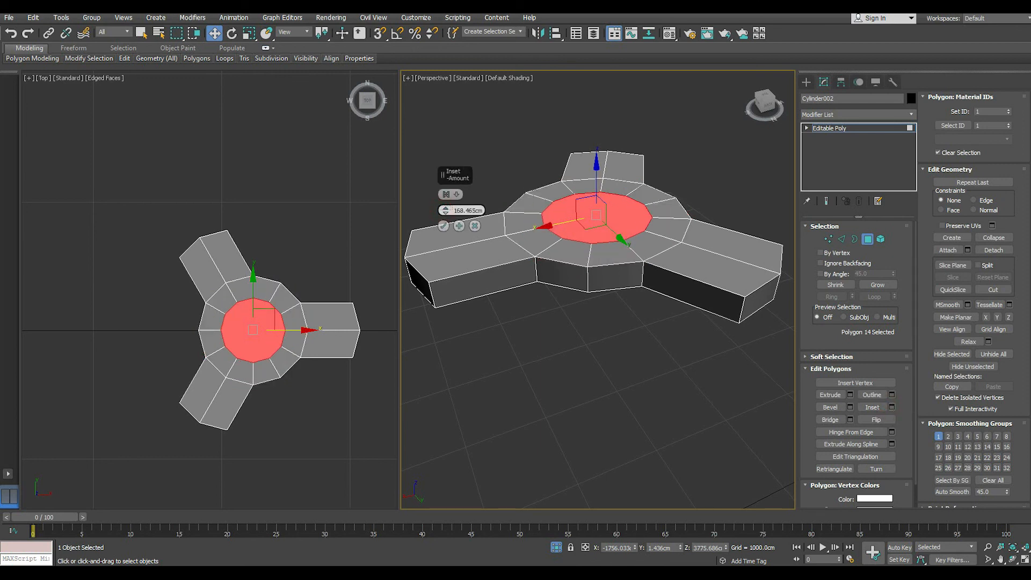
click(442, 226)
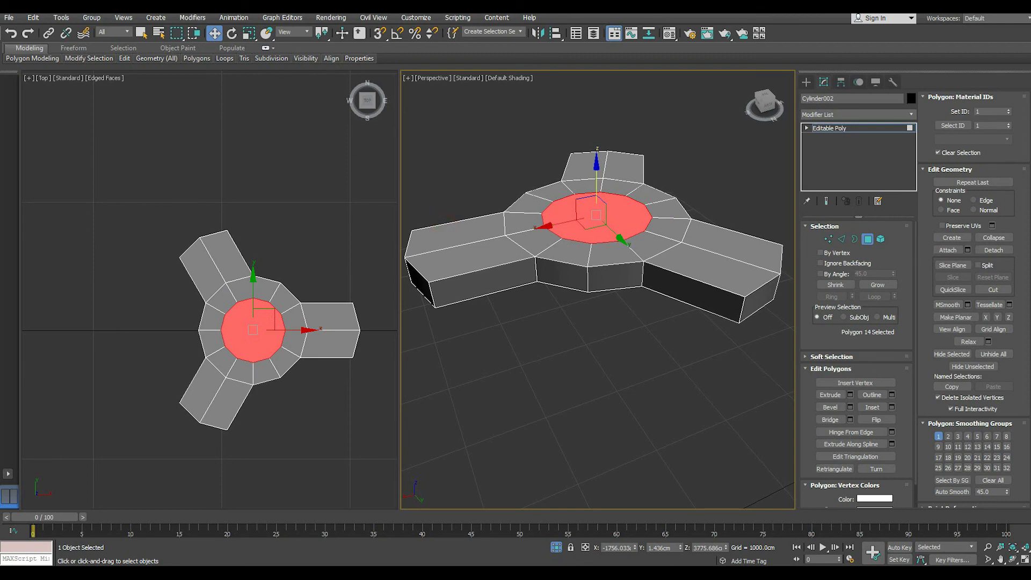
drag(597, 183, 597, 164)
scroll(600, 194, up, 5)
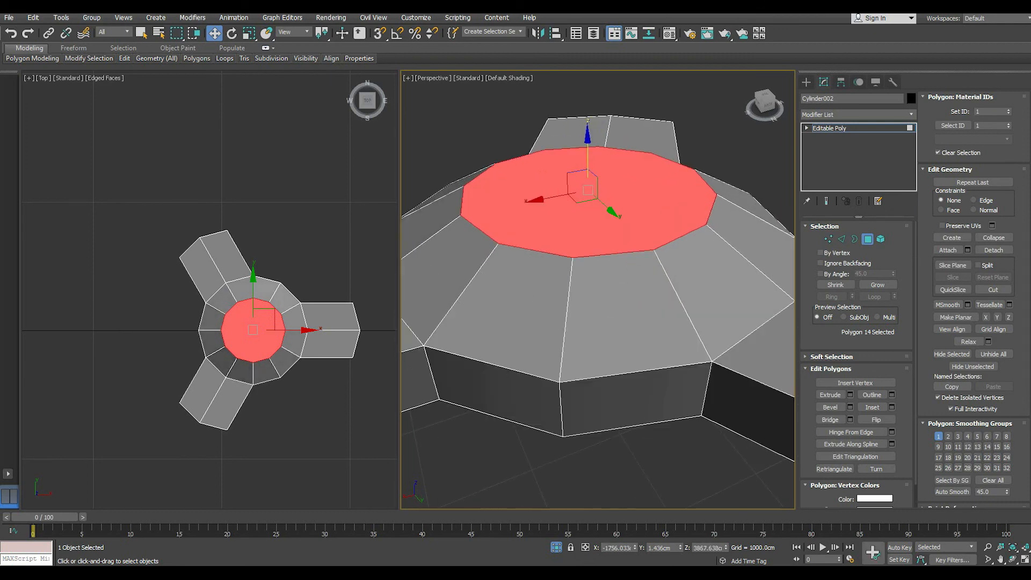
scroll(598, 241, down, 4)
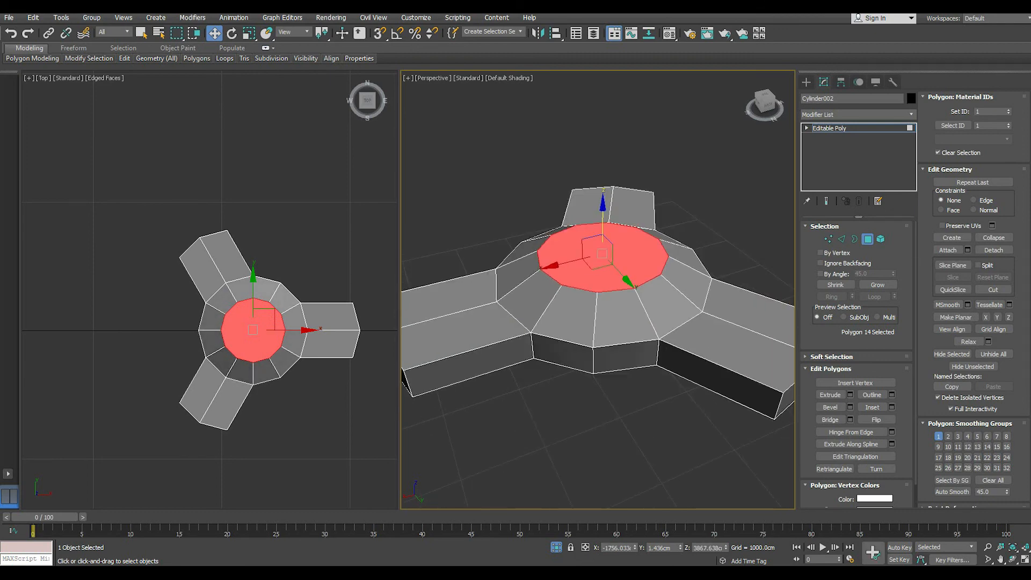
Inset the hub's round top polygon slightly to form a narrow rim, and extrude the inner polygon about 50 cm downward
click(893, 406)
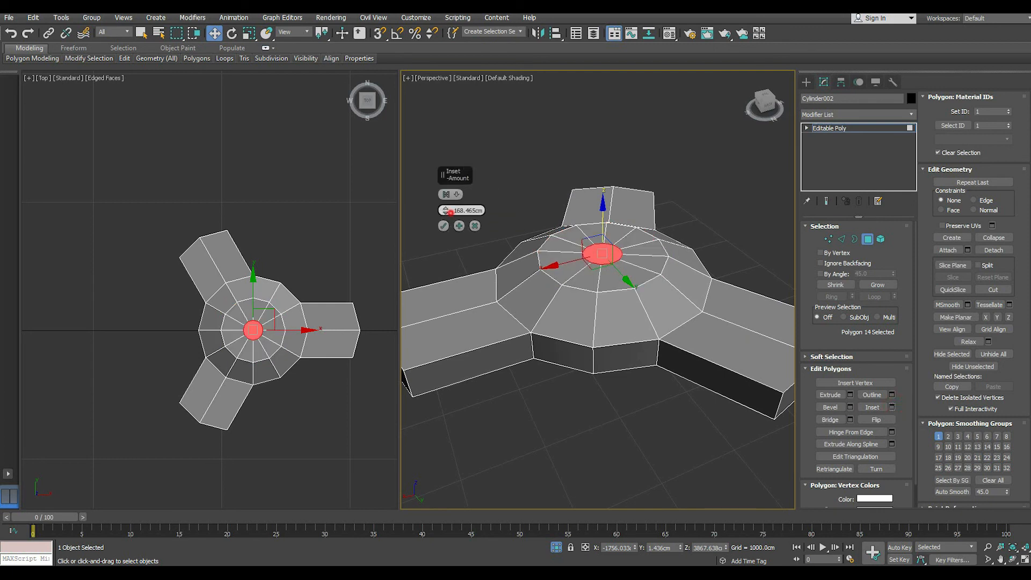
drag(445, 211, 445, 274)
click(443, 225)
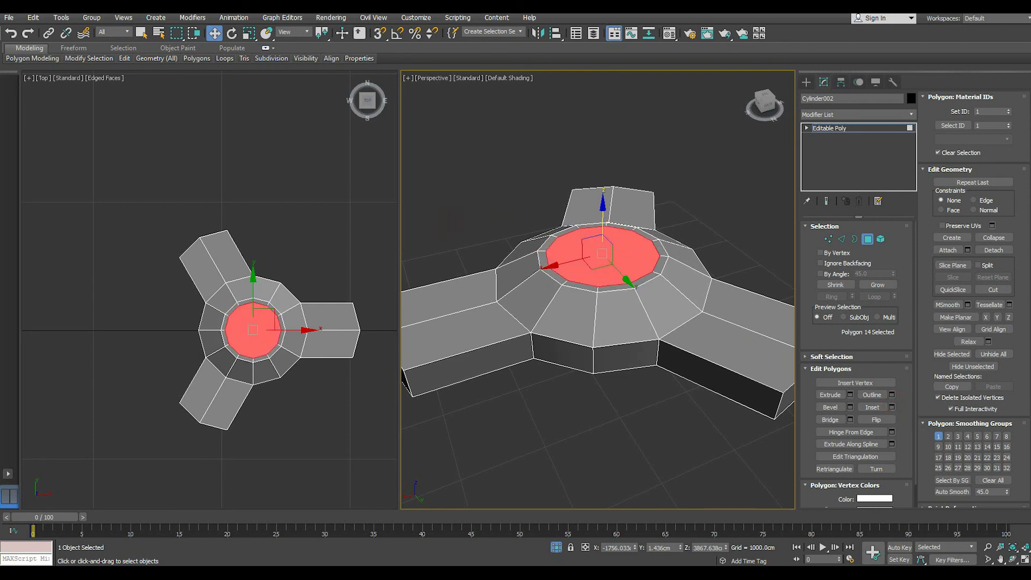
click(850, 394)
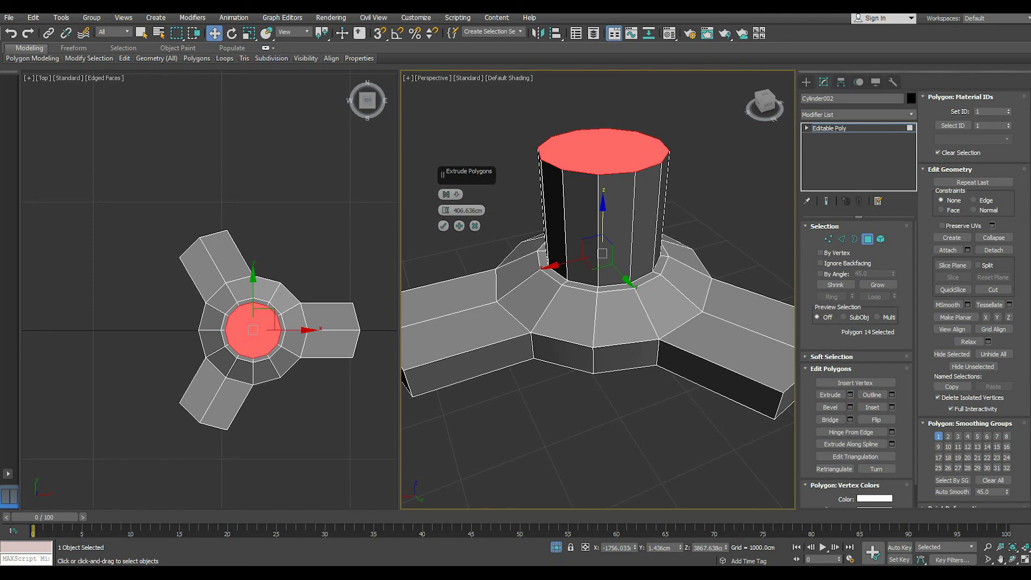
drag(446, 210, 446, 269)
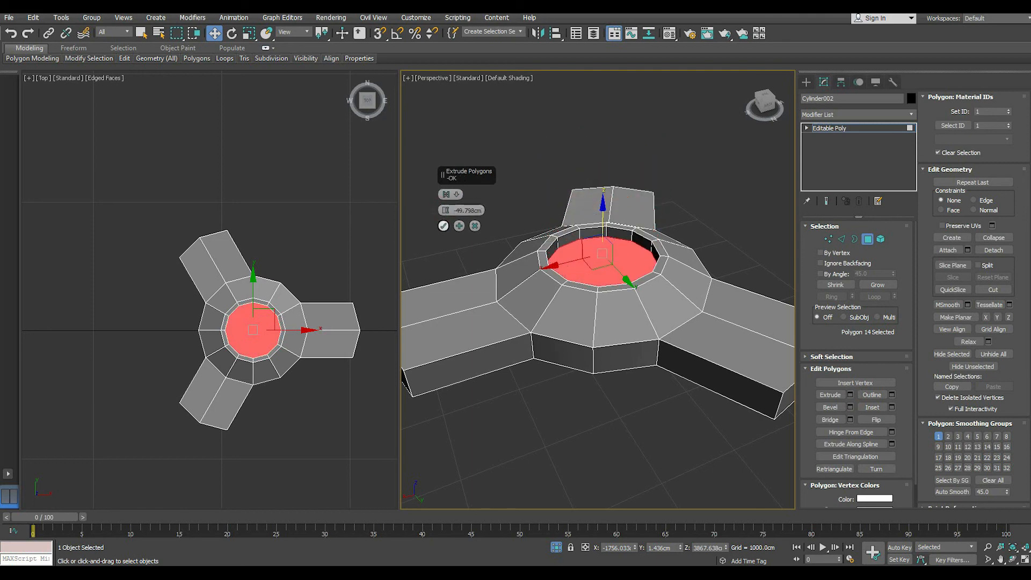
click(443, 226)
Check the whole hub's shape with NURMS subdivision smoothing and switch the smoothing off again
click(861, 128)
mouse_move(124, 58)
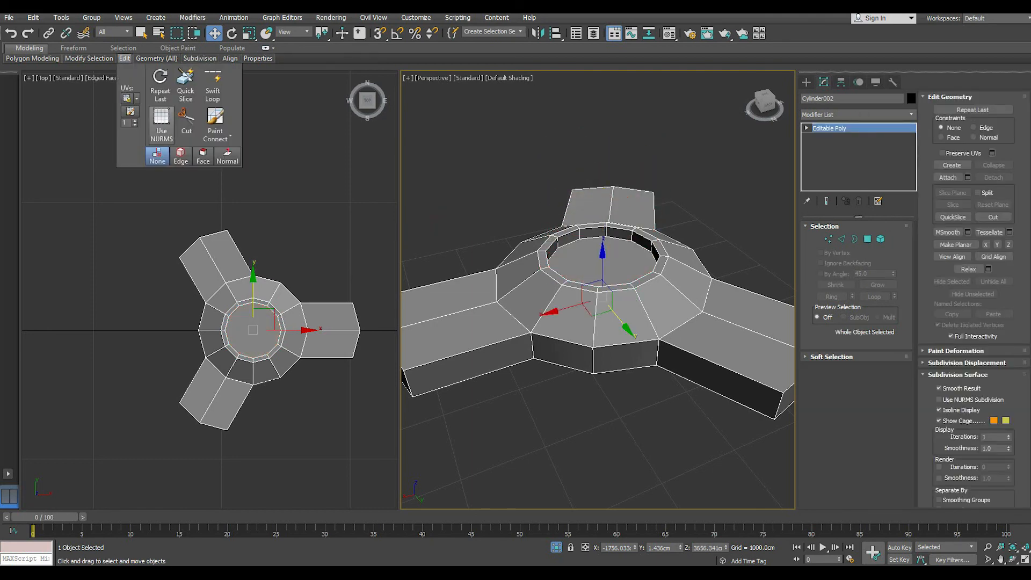
click(160, 132)
alt+middle_drag(596, 322, 617, 279)
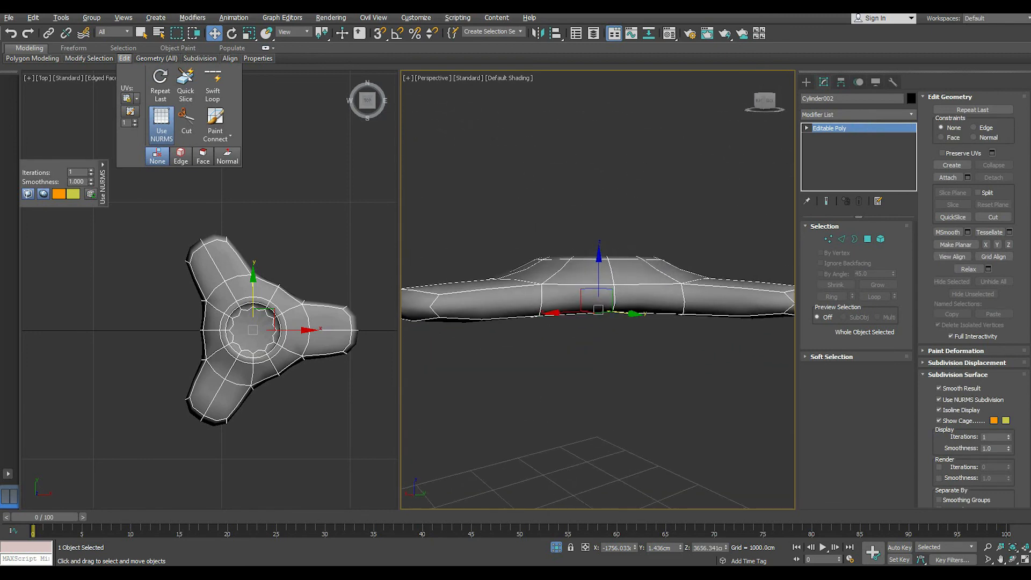
click(867, 239)
click(252, 329)
mouse_move(124, 58)
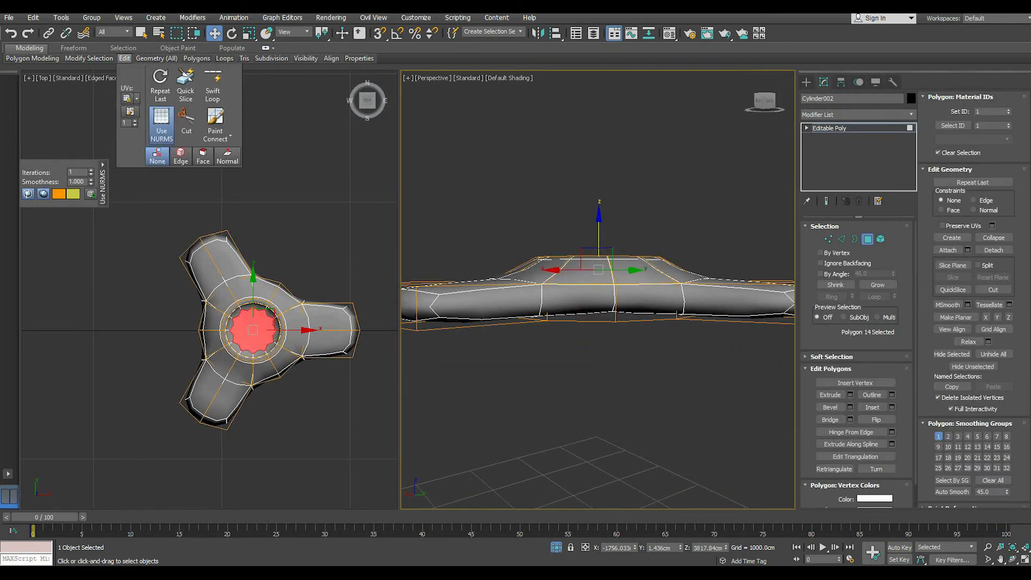
click(161, 115)
alt+middle_drag(596, 322, 601, 344)
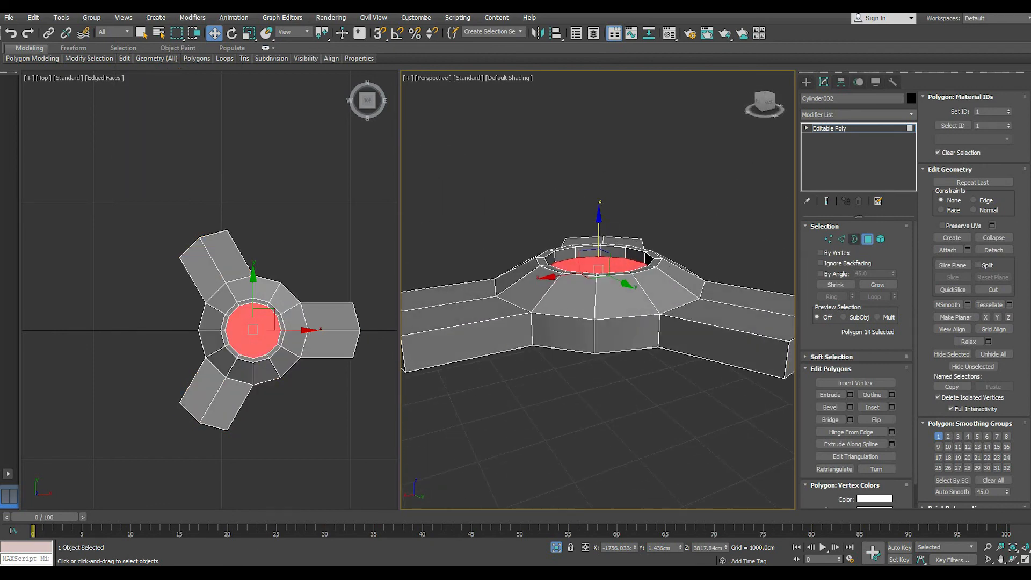
Move the vertical side edge midway between two arms toward the hub's center, about 40 cm in Y and 25 cm in X
click(841, 238)
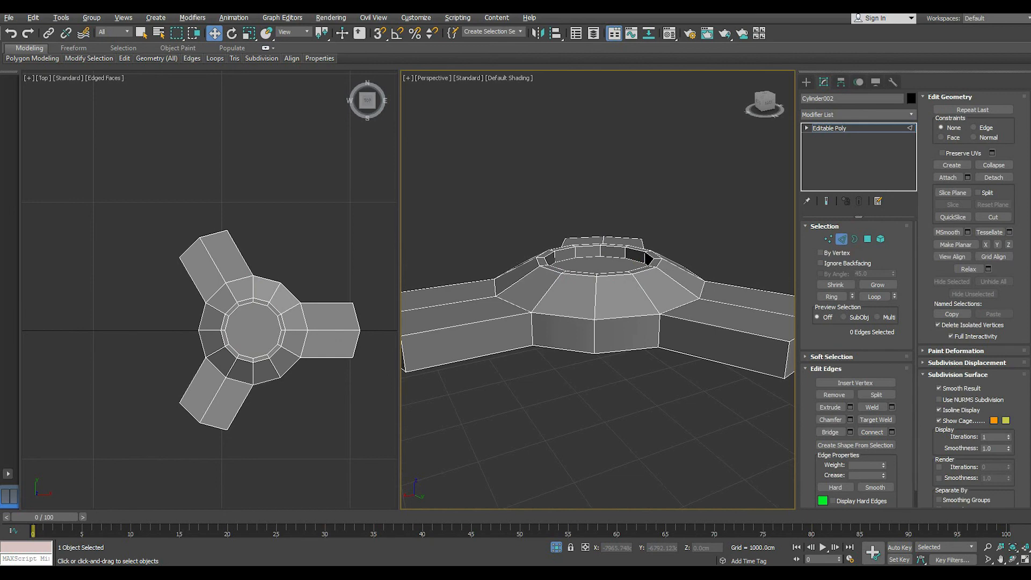
alt+middle_drag(648, 259, 650, 301)
click(567, 377)
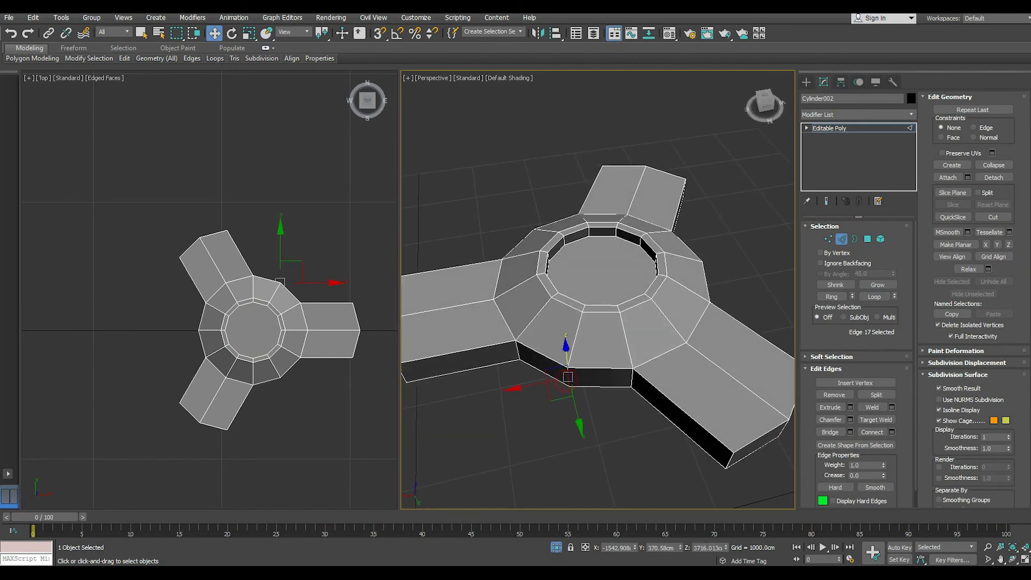
drag(576, 413, 574, 402)
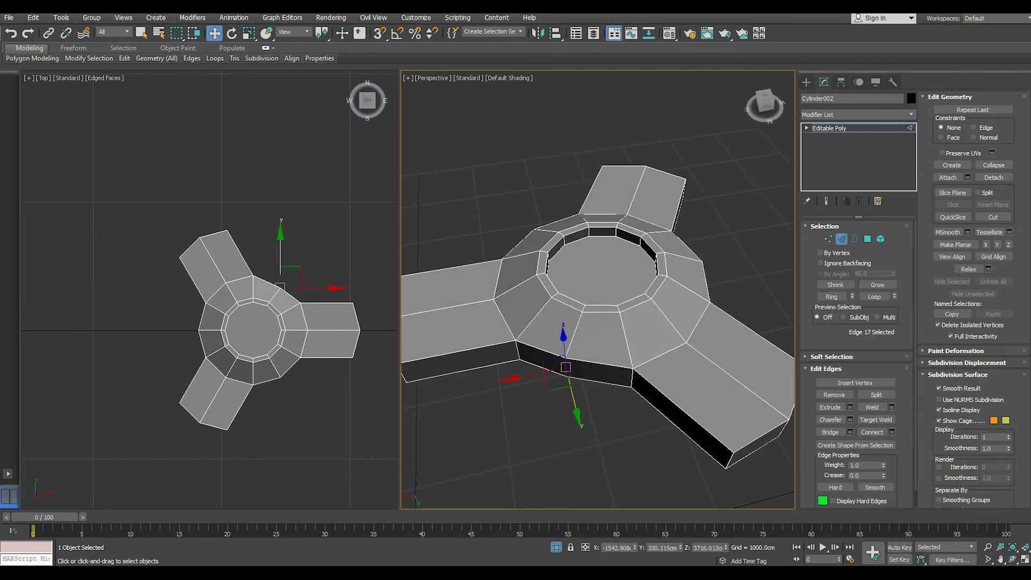
drag(521, 377, 529, 376)
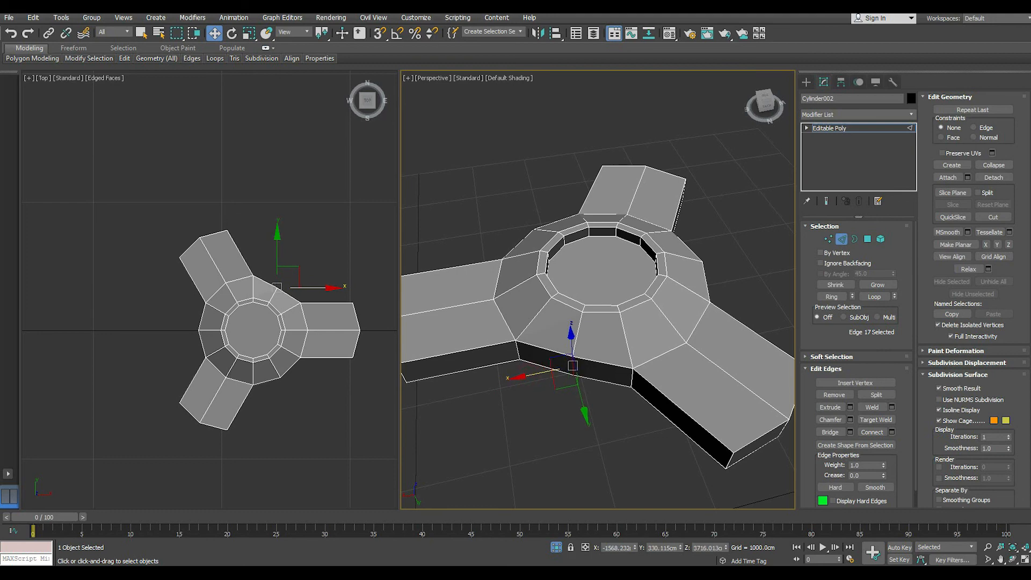
Move the middle vertical edges in the other two gaps between arms inward, shifting the first about 49 cm in X
alt+middle_drag(528, 375, 337, 326)
click(629, 384)
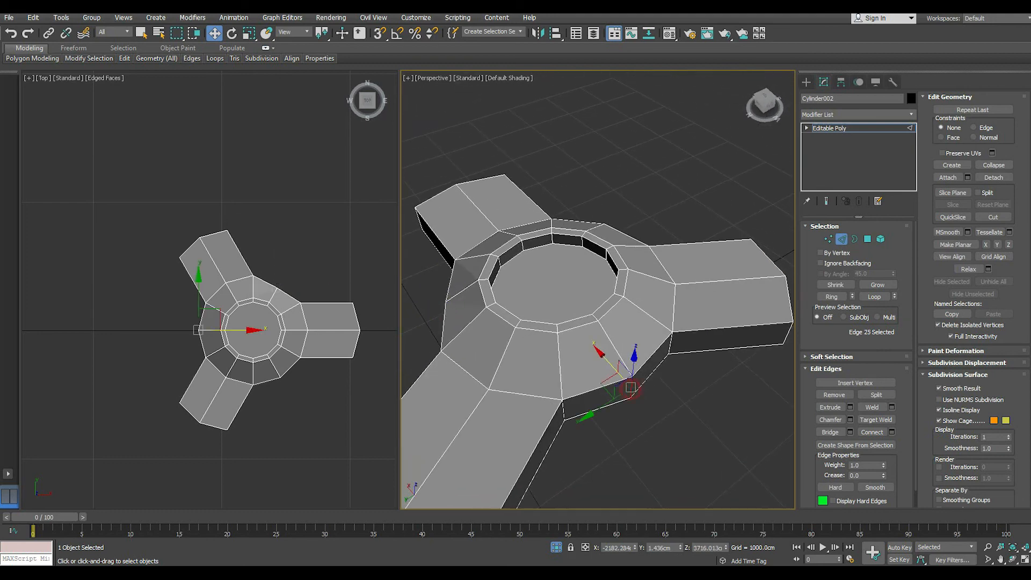
drag(602, 355, 603, 355)
scroll(603, 354, down, 3)
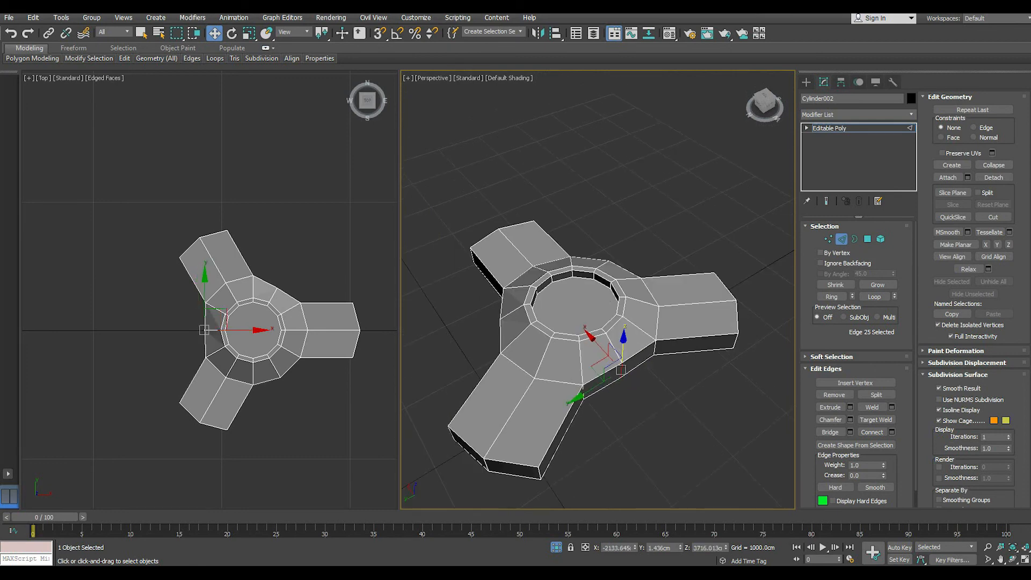
alt+middle_drag(602, 355, 486, 368)
middle_drag(486, 367, 311, 296)
click(559, 347)
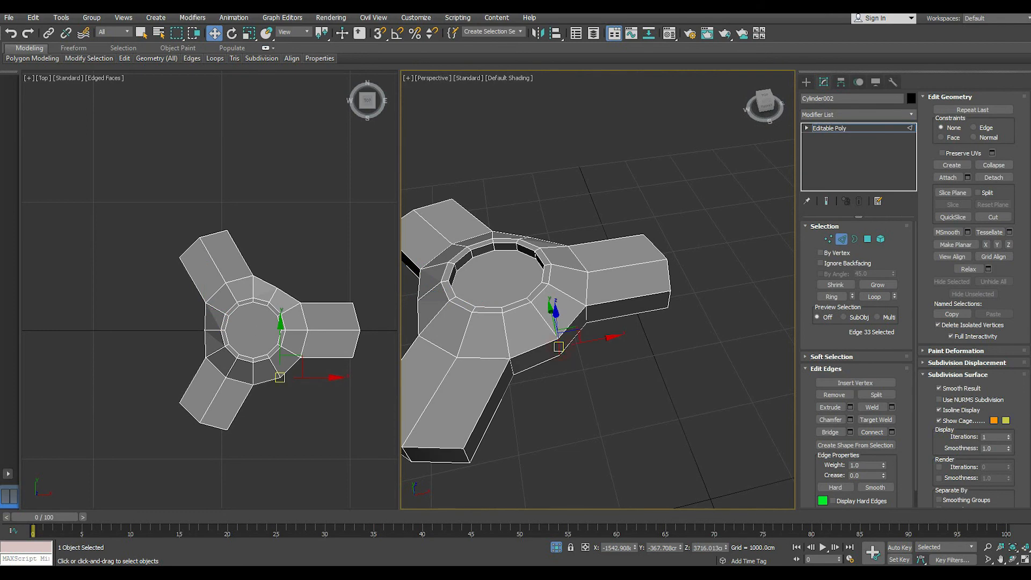
drag(553, 321, 583, 337)
Select the upper and lower edges along one long side of an arm
alt+middle_drag(583, 337, 644, 314)
middle_drag(645, 314, 760, 234)
click(681, 341)
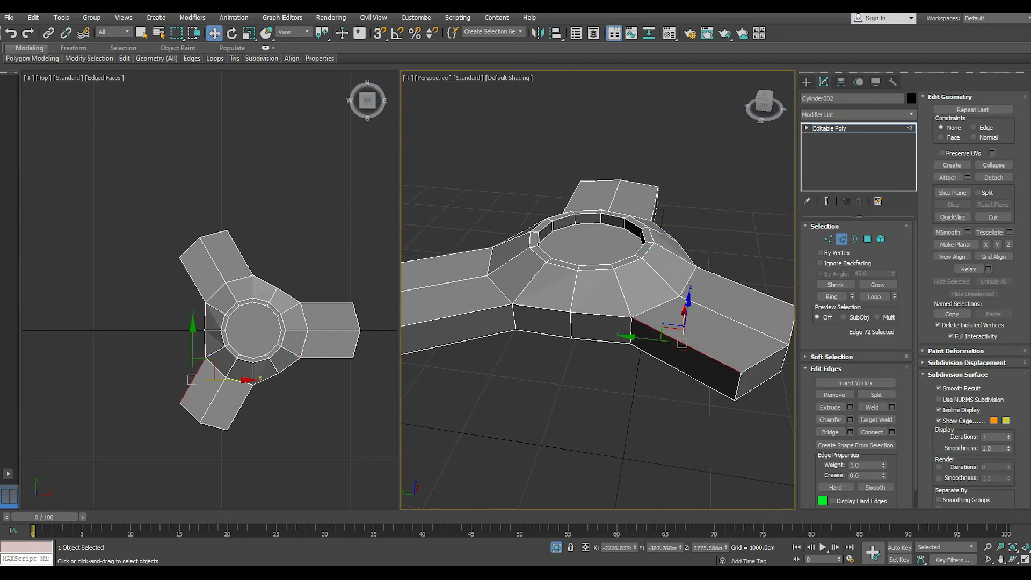
click(435, 416)
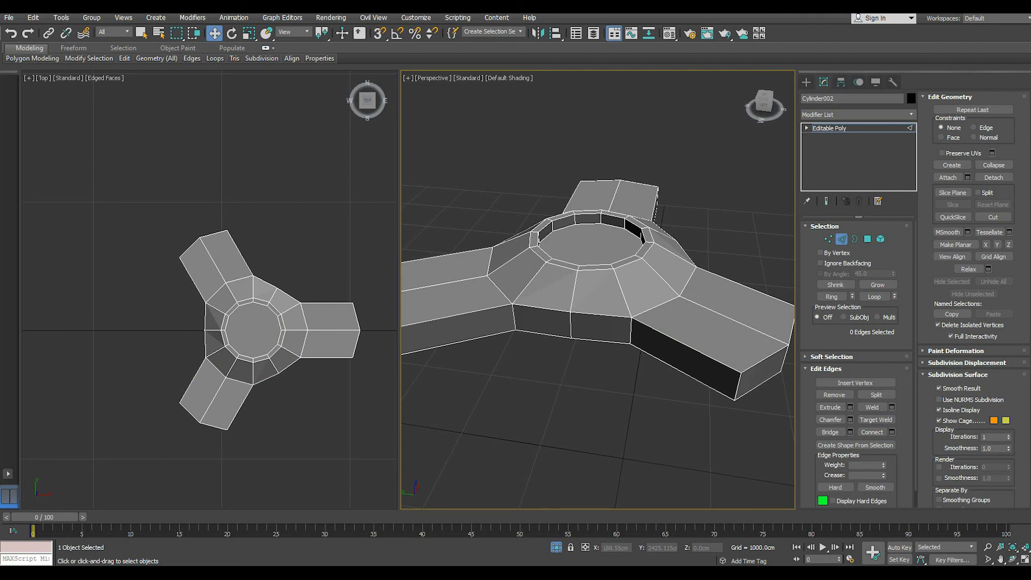
scroll(590, 295, down, 2)
click(30, 102)
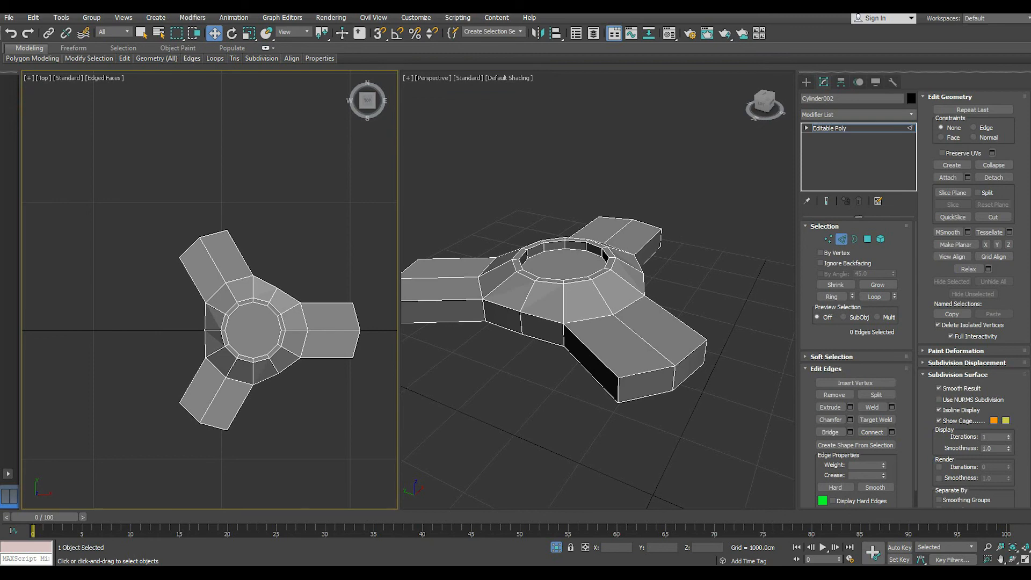
click(591, 351)
alt+middle_drag(602, 363, 576, 318)
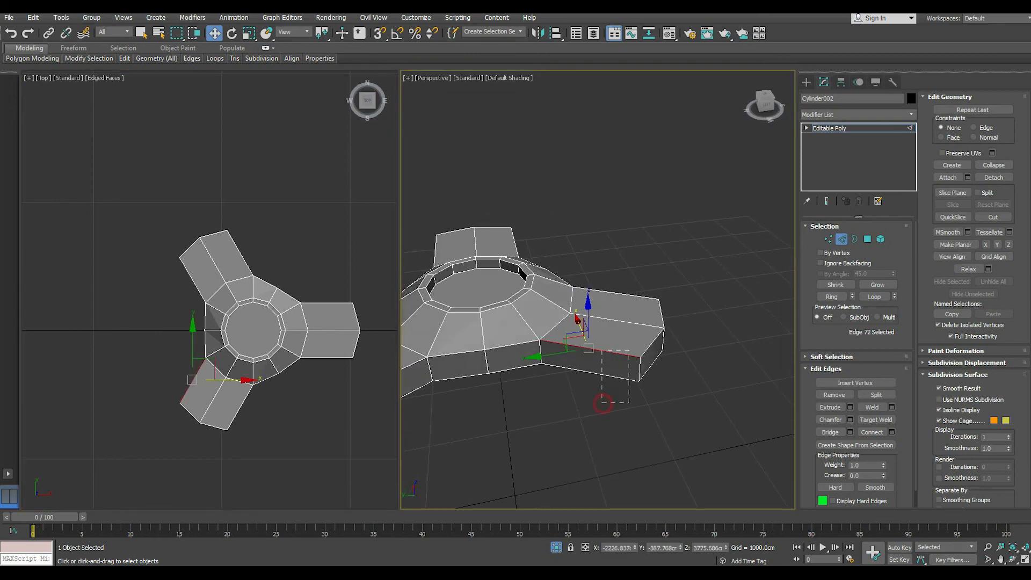
drag(602, 403, 601, 402)
alt+middle_drag(601, 403, 547, 441)
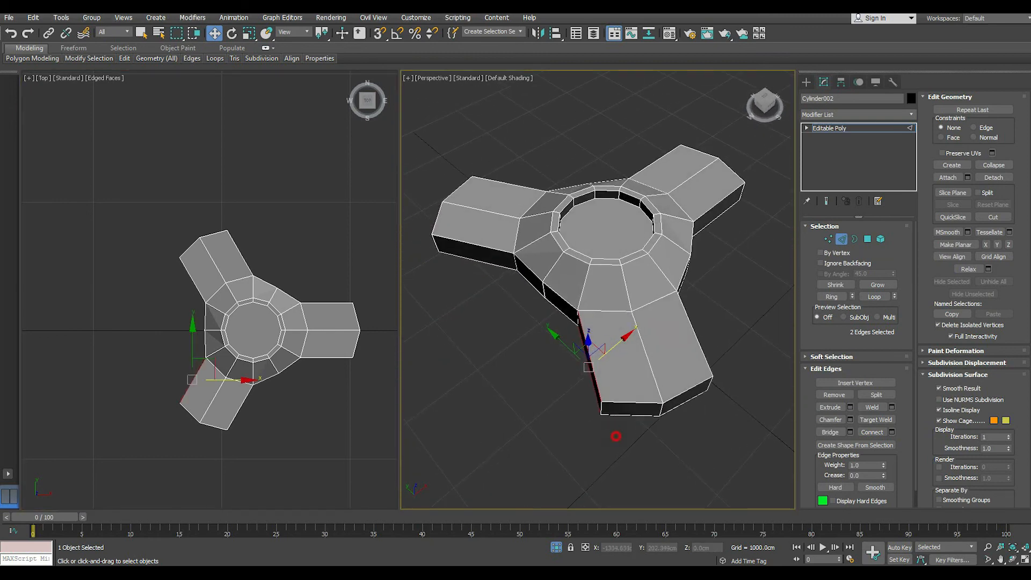
Add the same arm's end outline, vertical corner edges and opposite long side edges to the selection
ctrl+drag(615, 436, 627, 394)
alt+middle_drag(627, 394, 523, 371)
ctrl+click(522, 384)
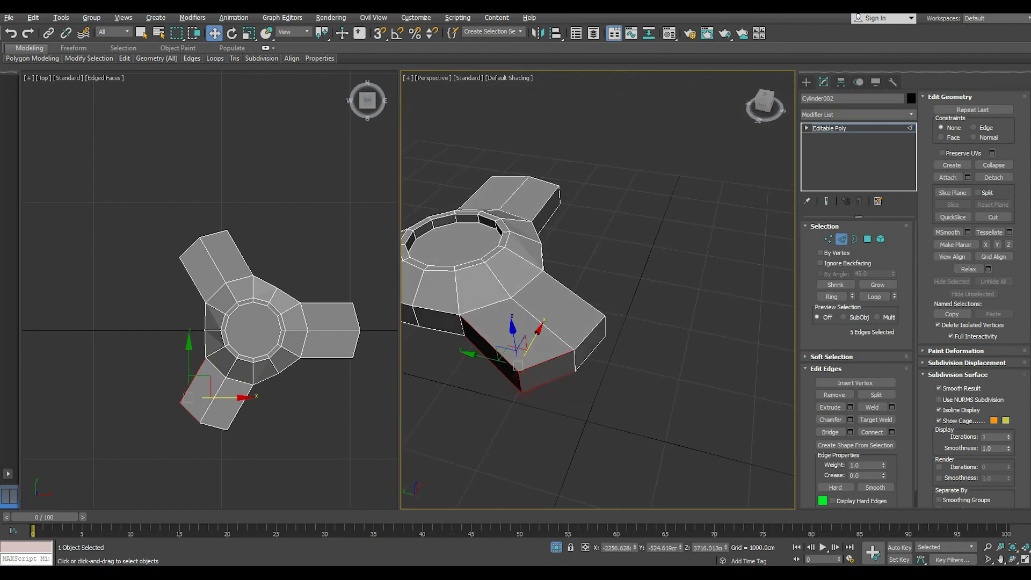
alt+middle_drag(521, 384, 456, 391)
ctrl+click(583, 404)
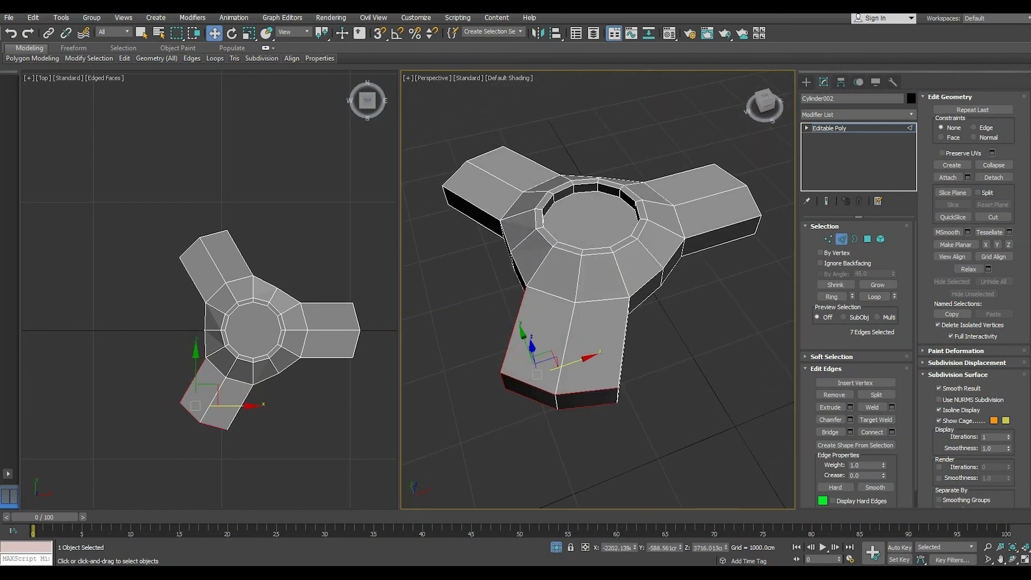
alt+middle_drag(582, 404, 537, 415)
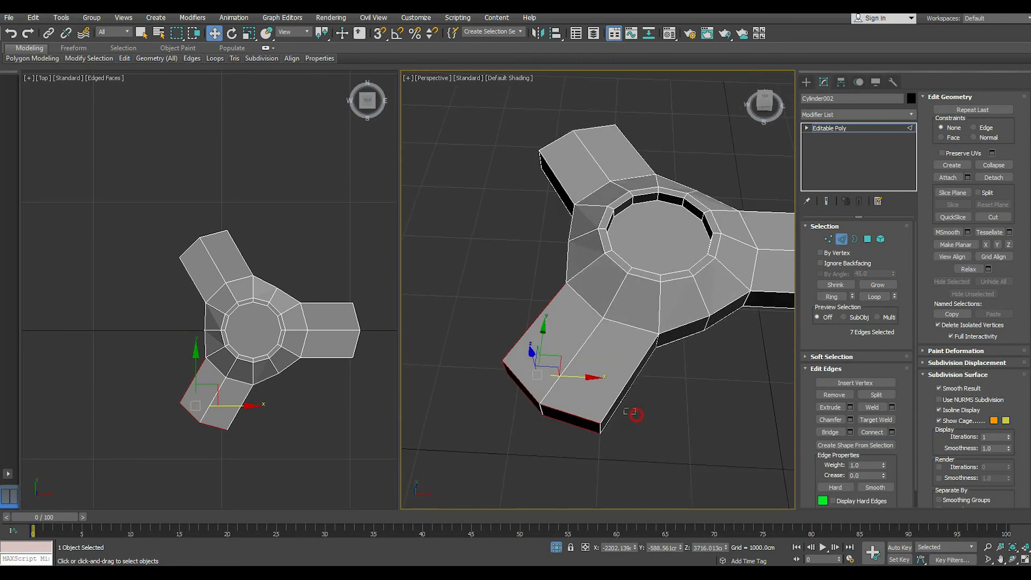
ctrl+click(612, 409)
ctrl+click(601, 428)
Add the second arm's side and end edges to the selection, leaving out its lengthwise center edges
middle_drag(601, 424, 411, 434)
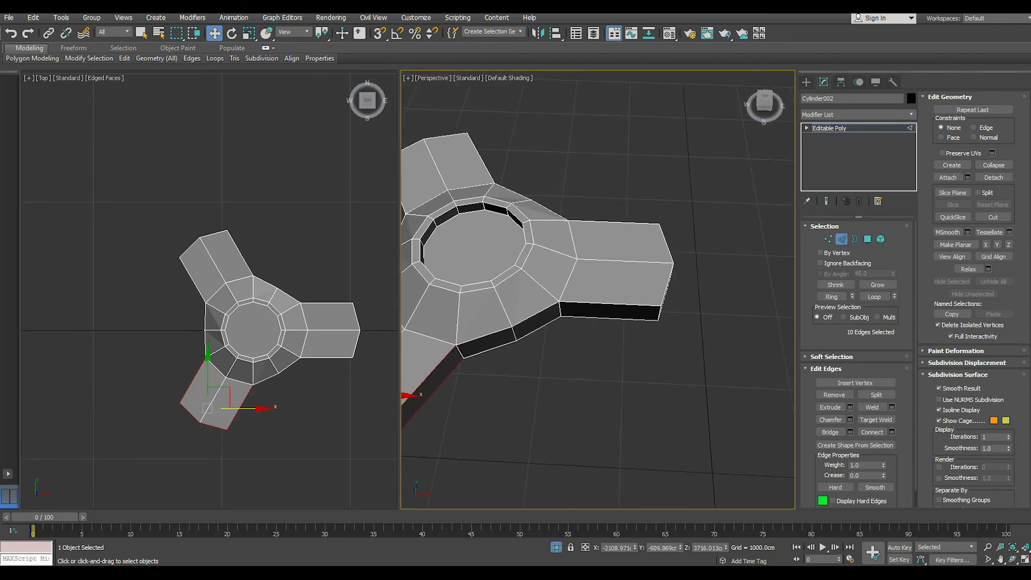
ctrl+drag(695, 359, 694, 358)
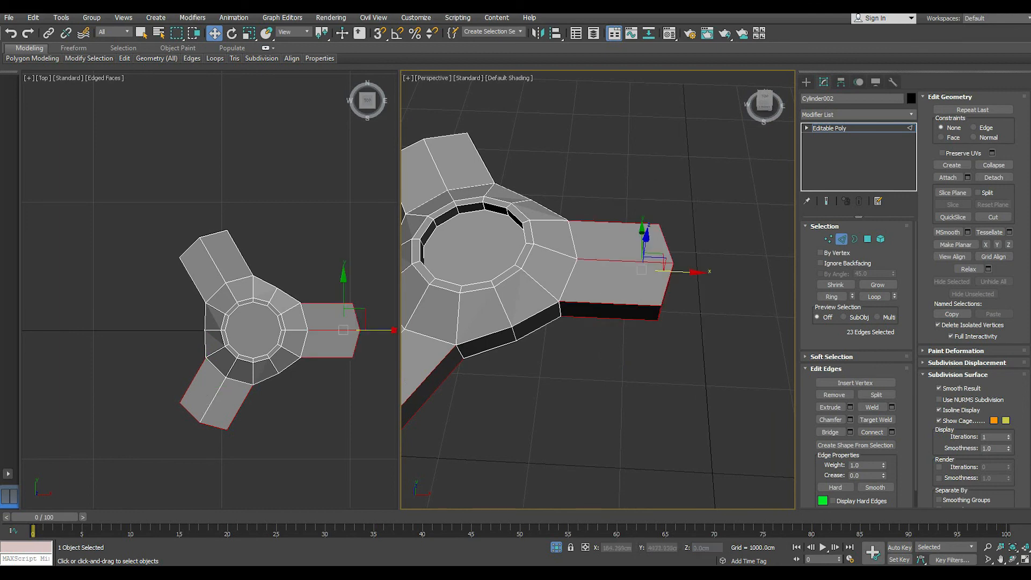
alt+middle_drag(694, 358, 685, 301)
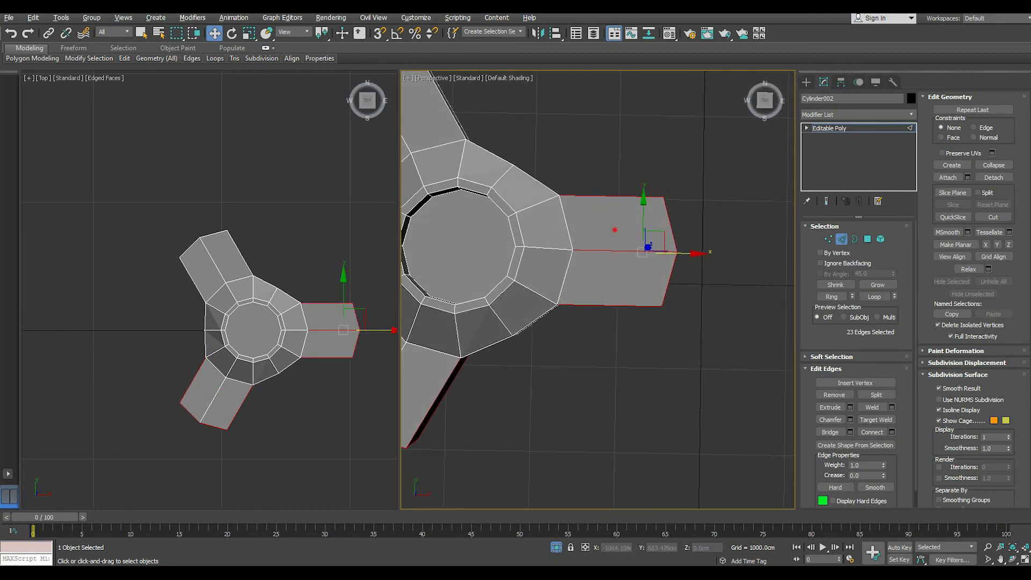
alt+click(615, 250)
alt+middle_drag(617, 258, 618, 221)
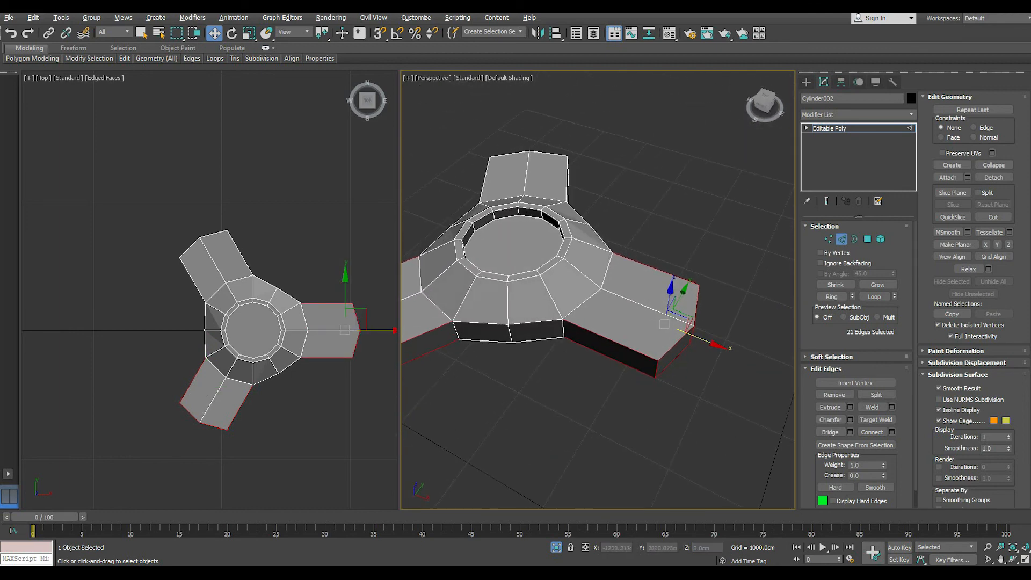
scroll(617, 269, down, 4)
alt+middle_drag(617, 268, 661, 250)
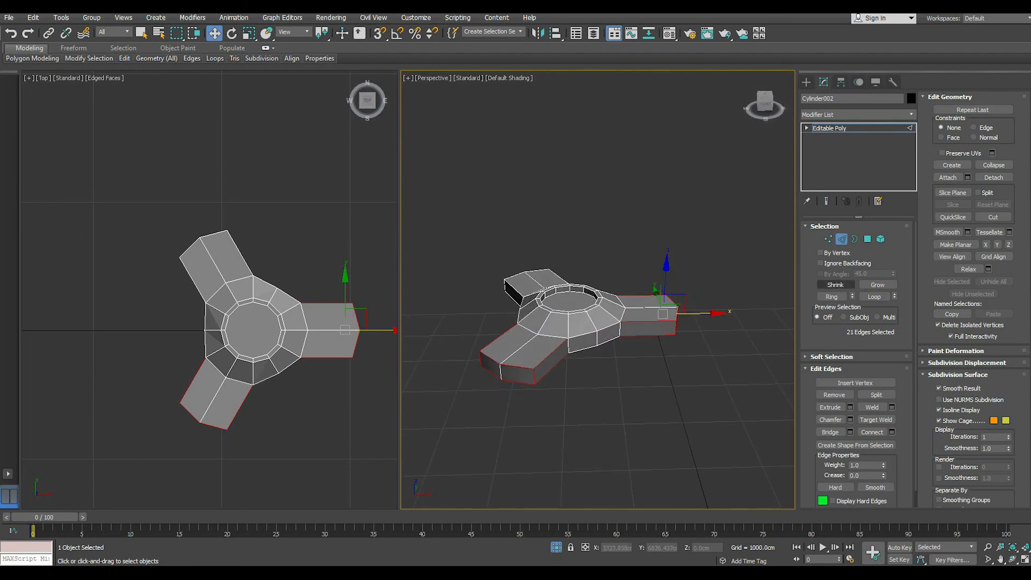
Try to narrow one arm's tip by scaling its two end polygons to 76% along the local Y axis
click(867, 238)
mouse_move(618, 268)
alt+middle_down()
mouse_move(595, 253)
mouse_move(602, 264)
alt+middle_up()
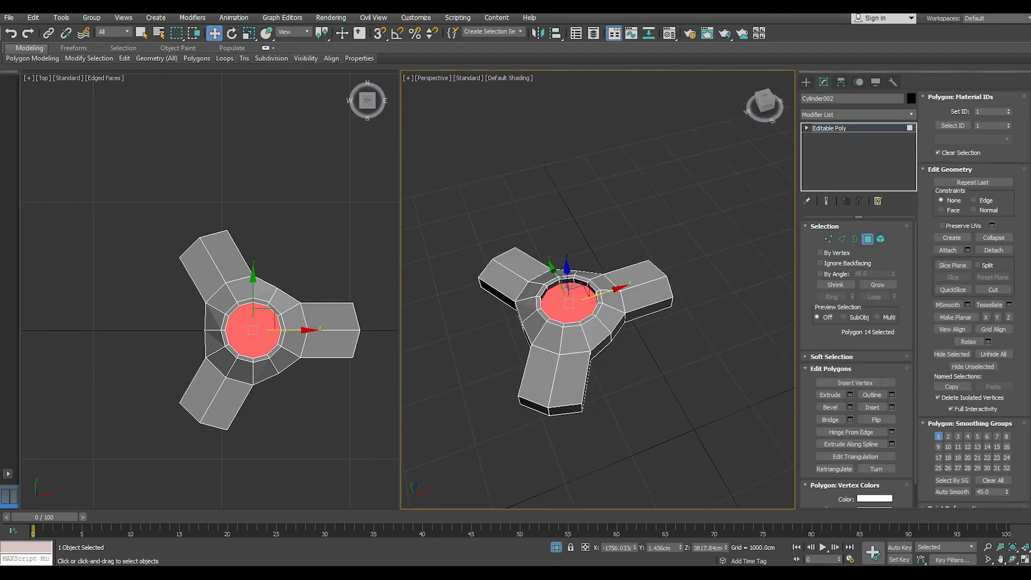
click(564, 407)
ctrl+click(534, 404)
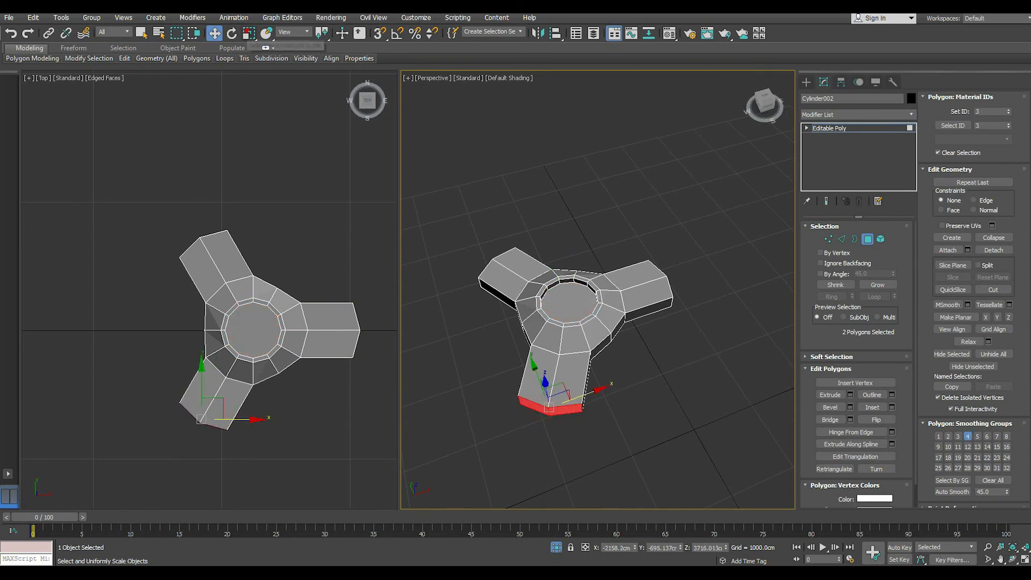
click(249, 33)
drag(608, 414, 592, 415)
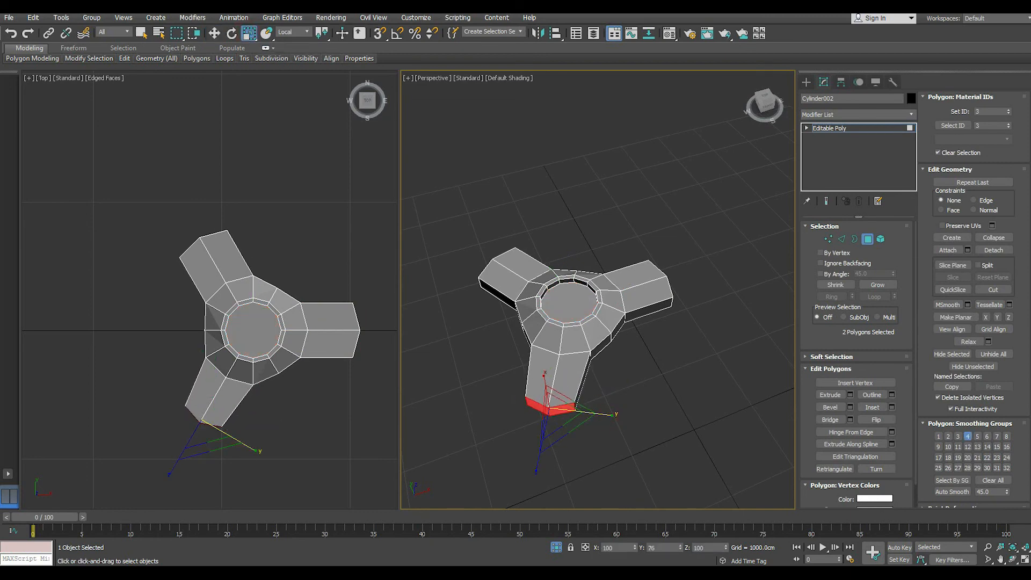
alt+middle_drag(569, 427, 590, 422)
Add the third arm's side and end edges to the edge selection, leaving out its lengthwise center edges
click(841, 238)
middle_drag(671, 376, 569, 350)
click(213, 34)
ctrl+drag(687, 374, 687, 373)
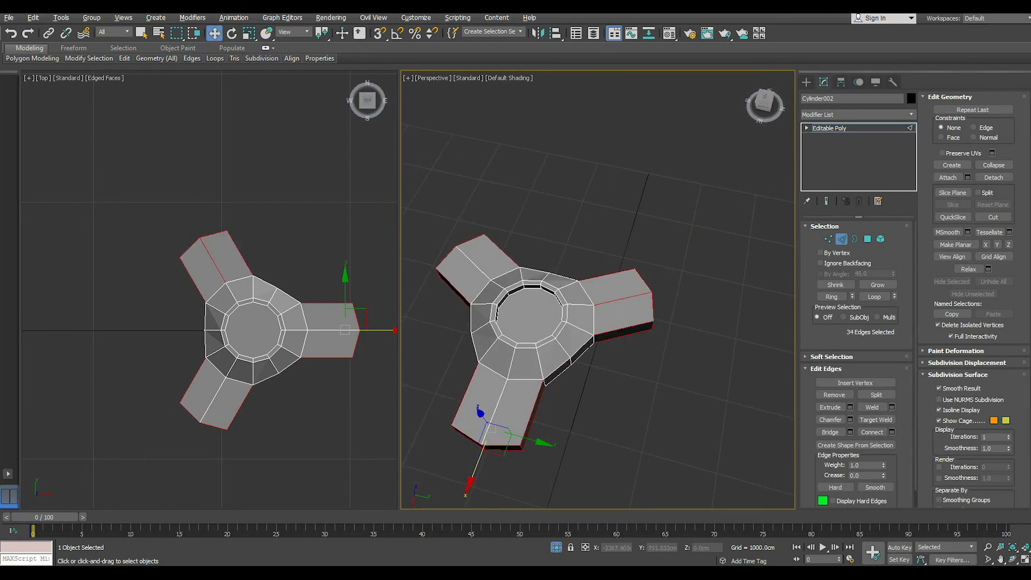
alt+middle_drag(681, 374, 680, 398)
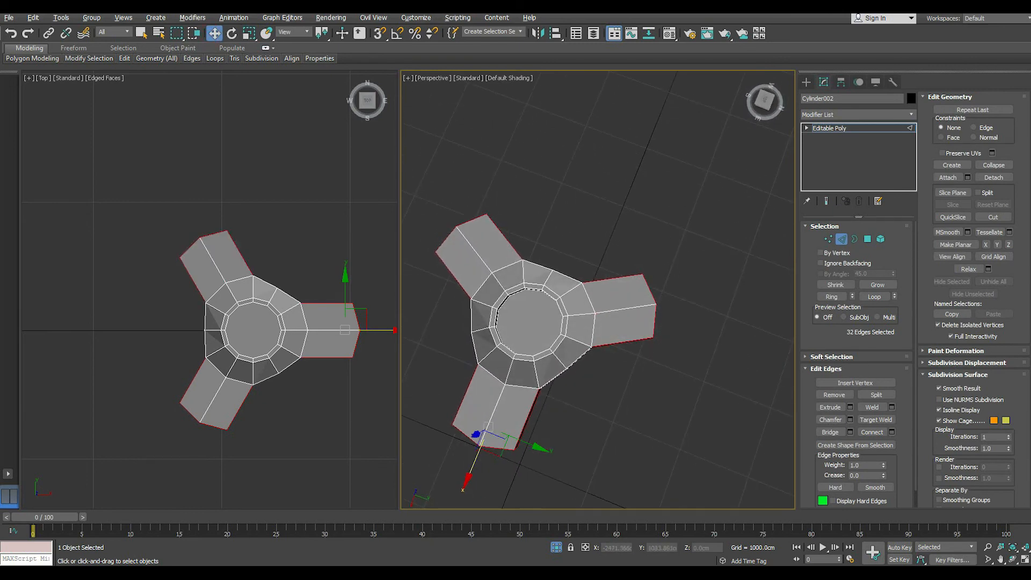
Add the edges where the arms meet the hub and the hub's outer side edges between the arms to the edge selection
alt+middle_drag(645, 359, 685, 317)
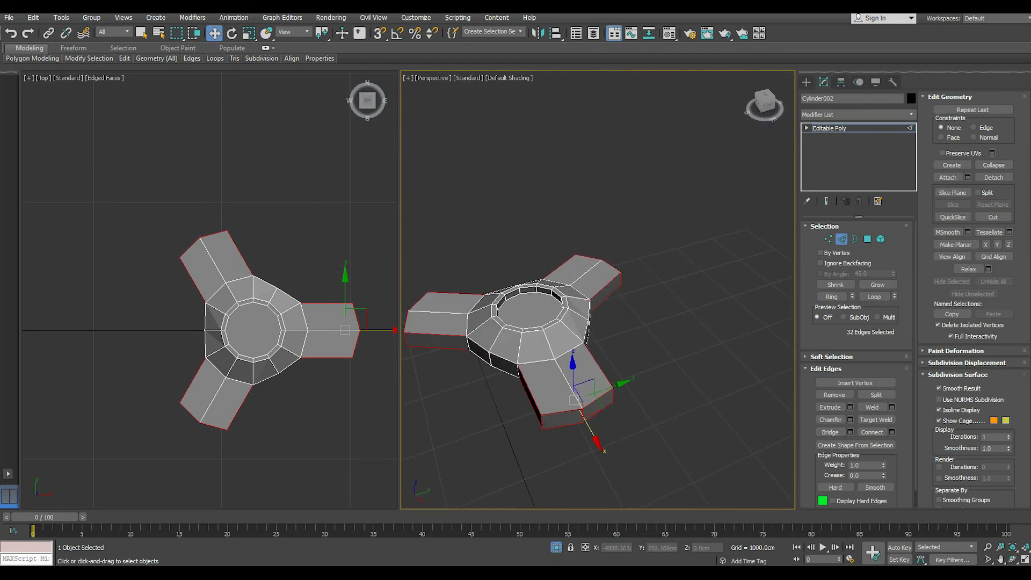
ctrl+click(528, 365)
scroll(528, 365, up, 4)
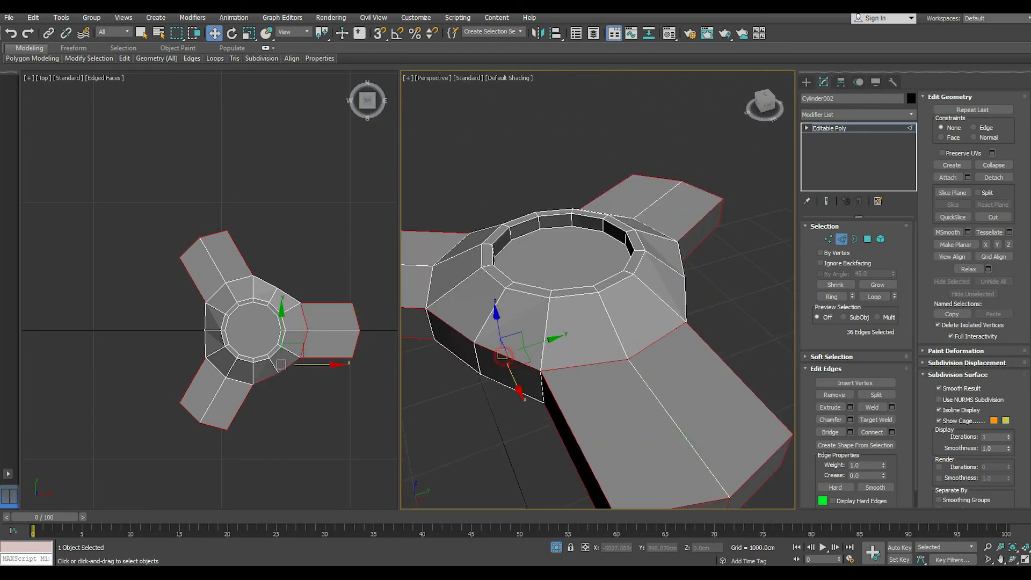
ctrl+click(509, 390)
ctrl+click(457, 358)
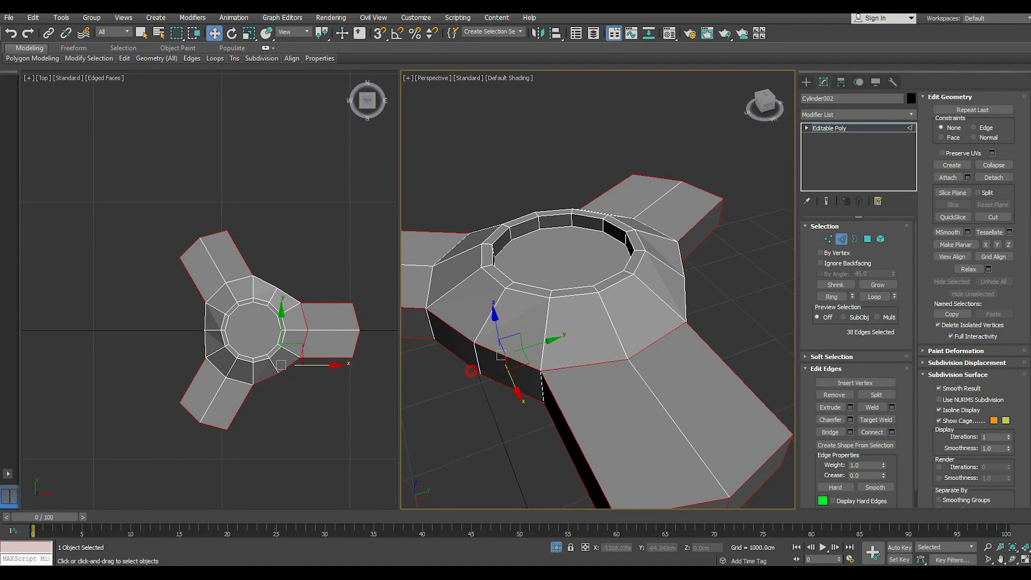
alt+middle_drag(457, 357, 383, 370)
ctrl+click(571, 358)
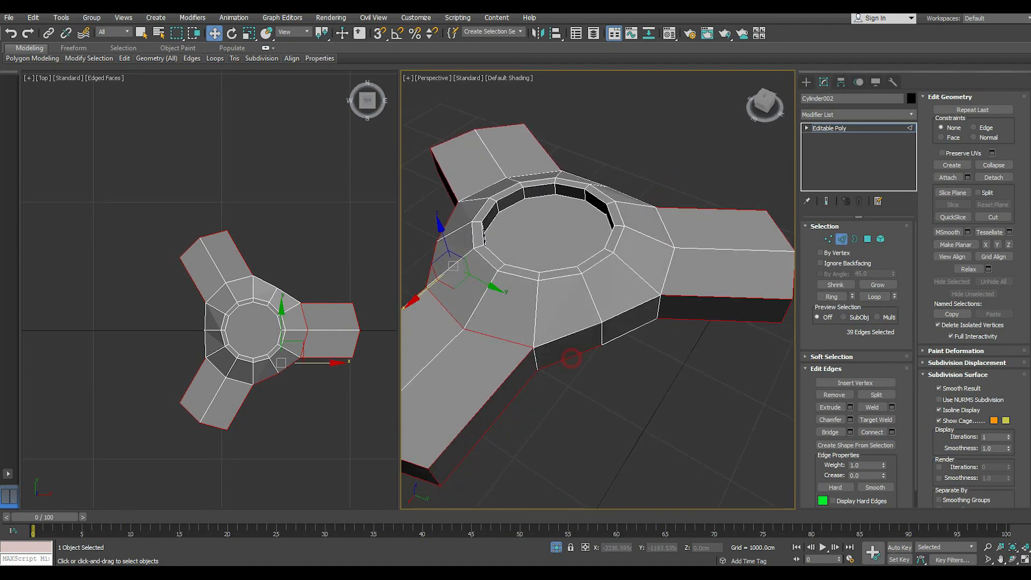
key(2)
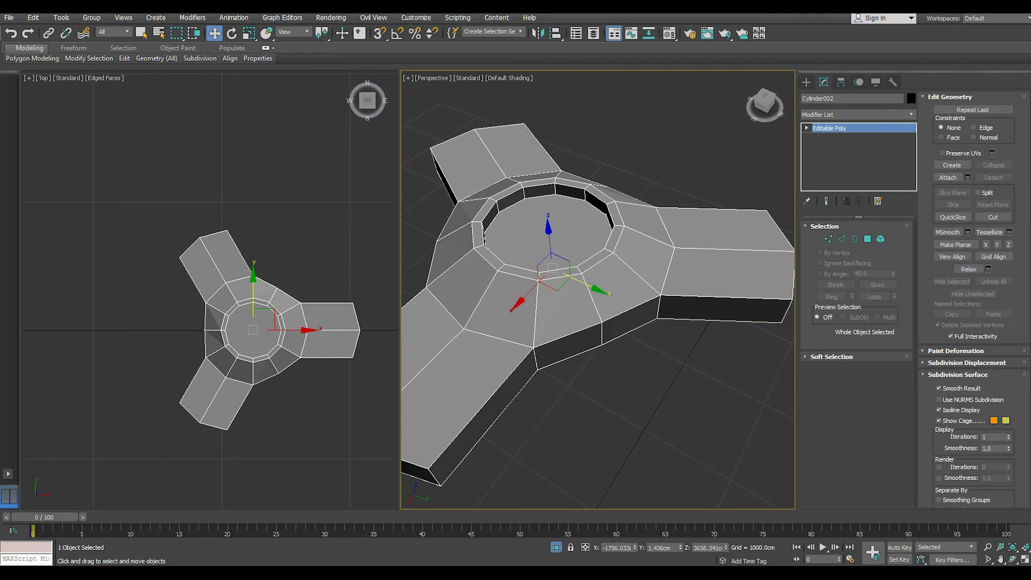
alt+middle_drag(743, 88, 700, 98)
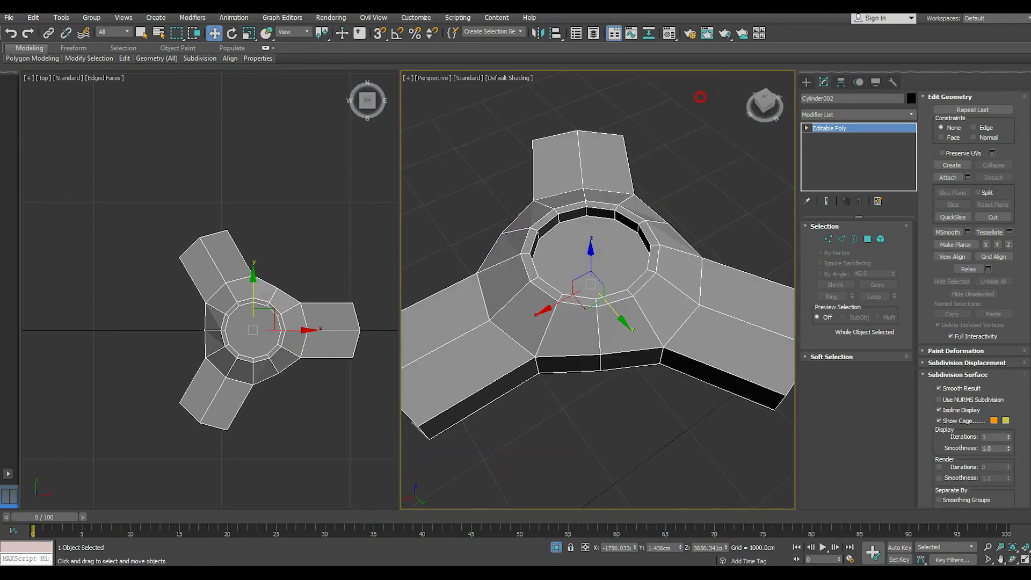
click(841, 239)
alt+middle_drag(558, 306, 545, 268)
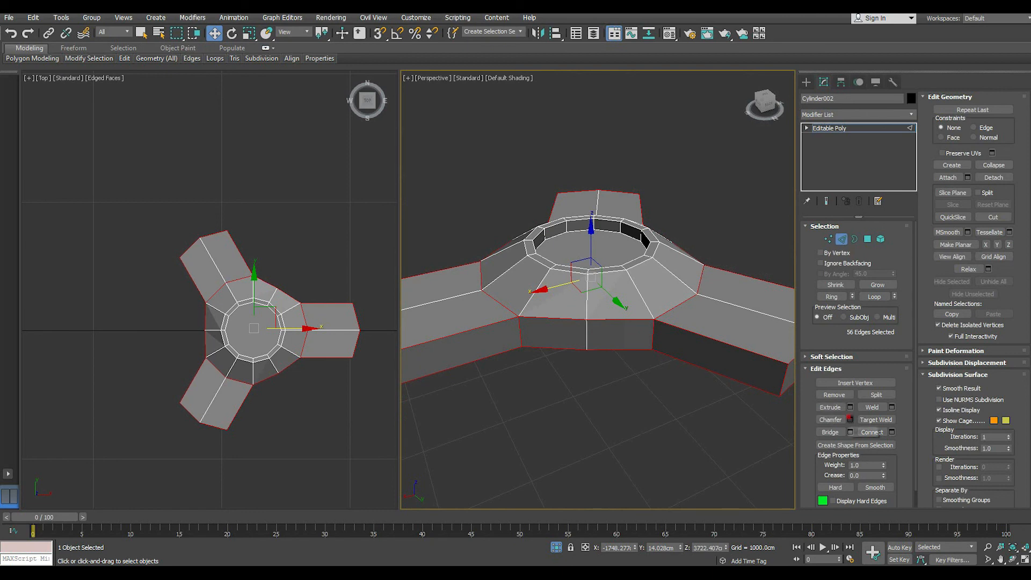
Chamfer the selected outline edges by 29.534 cm with 2 segments
click(850, 420)
alt+middle_drag(585, 333, 644, 311)
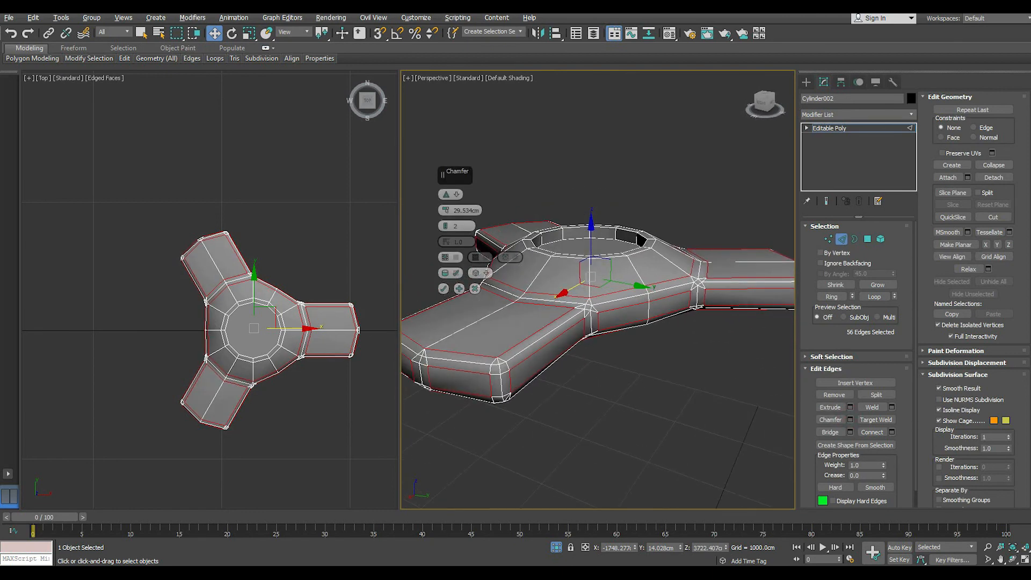
click(443, 289)
Select the edge loop around the hub's central opening and start chamfering it with 3 segments
alt+middle_drag(537, 322, 585, 371)
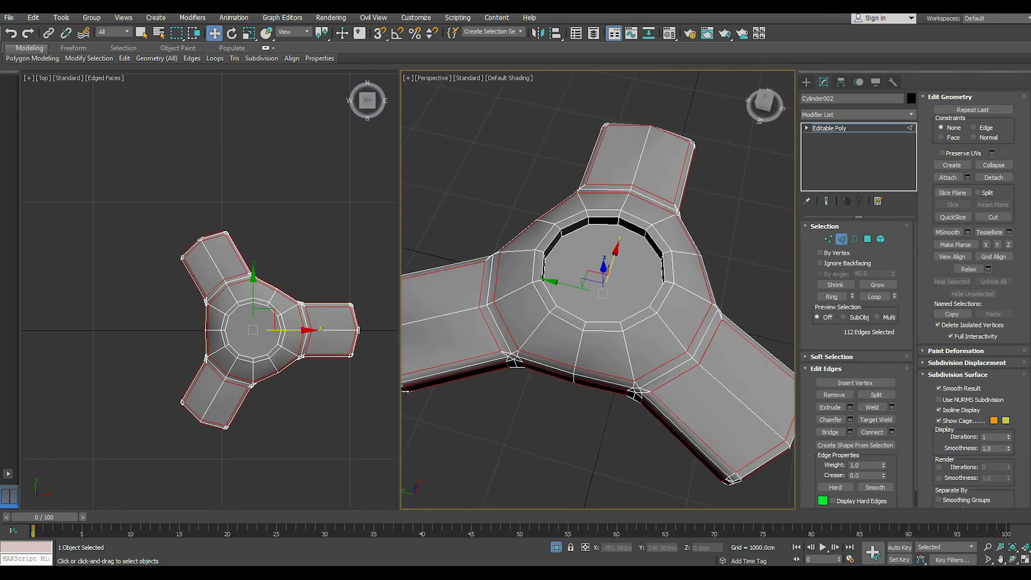
double_click(604, 321)
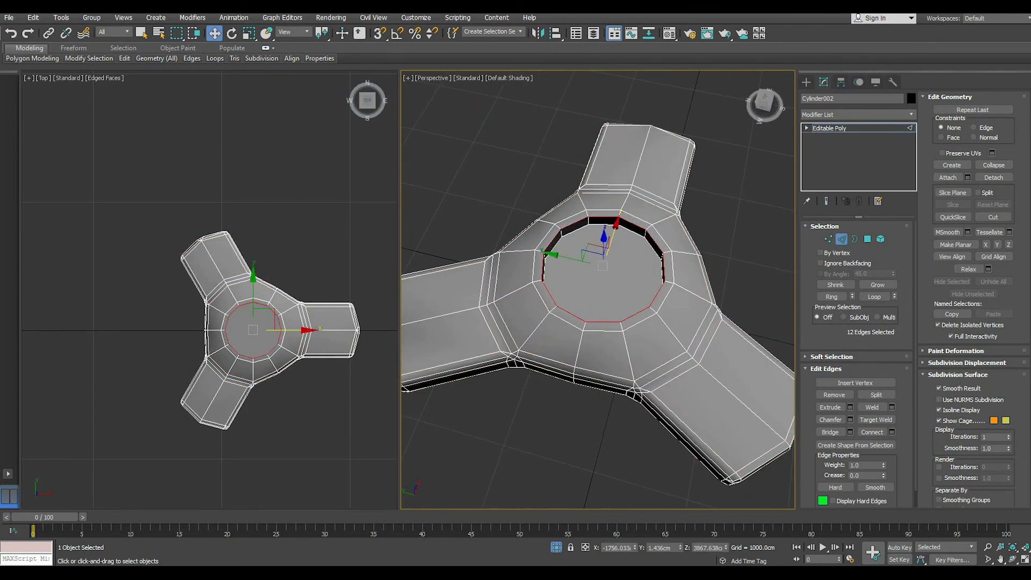
scroll(612, 325, up, 2)
click(850, 419)
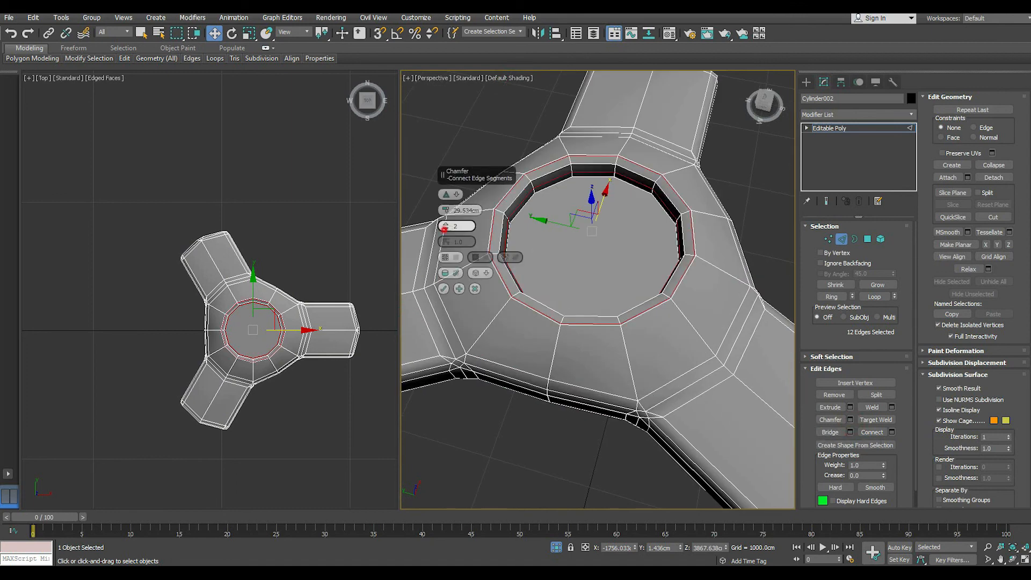
click(446, 223)
click(445, 224)
click(445, 228)
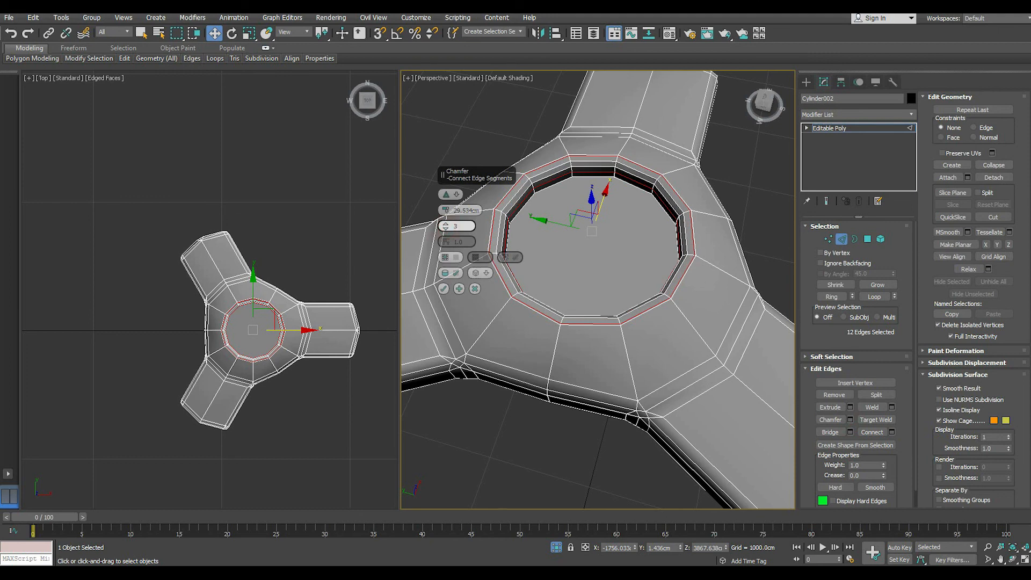
Set the chamfer amount of the opening's rim to 11 cm and apply it
right_click(445, 210)
drag(445, 210, 445, 210)
click(446, 209)
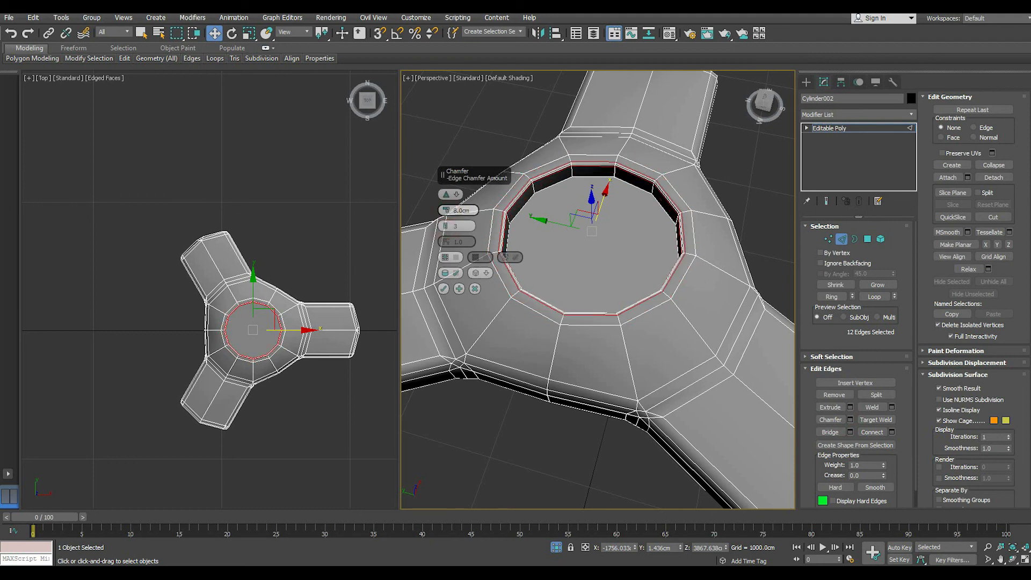
scroll(511, 207, up, 5)
middle_drag(511, 207, 521, 215)
click(444, 209)
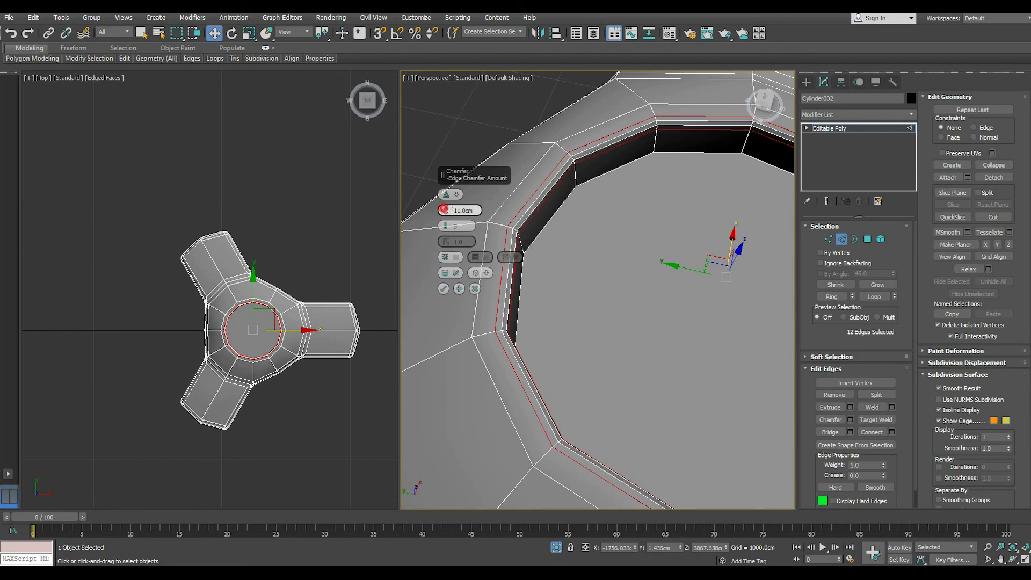
click(443, 288)
scroll(445, 286, down, 10)
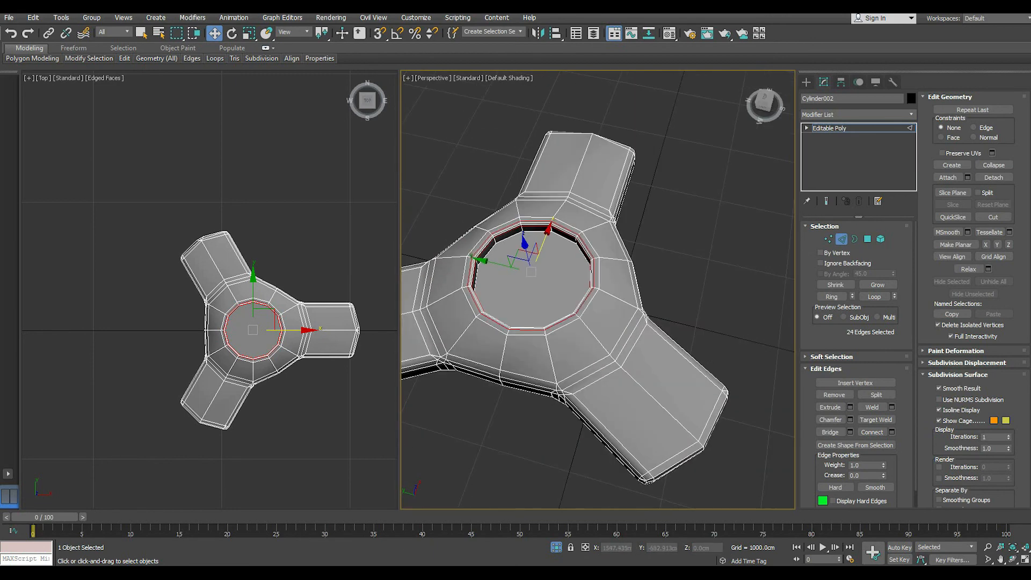
Turn on NURMS smoothing for the whole hub and inspect how its top and underside smooth
click(821, 129)
alt+middle_drag(559, 344, 628, 279)
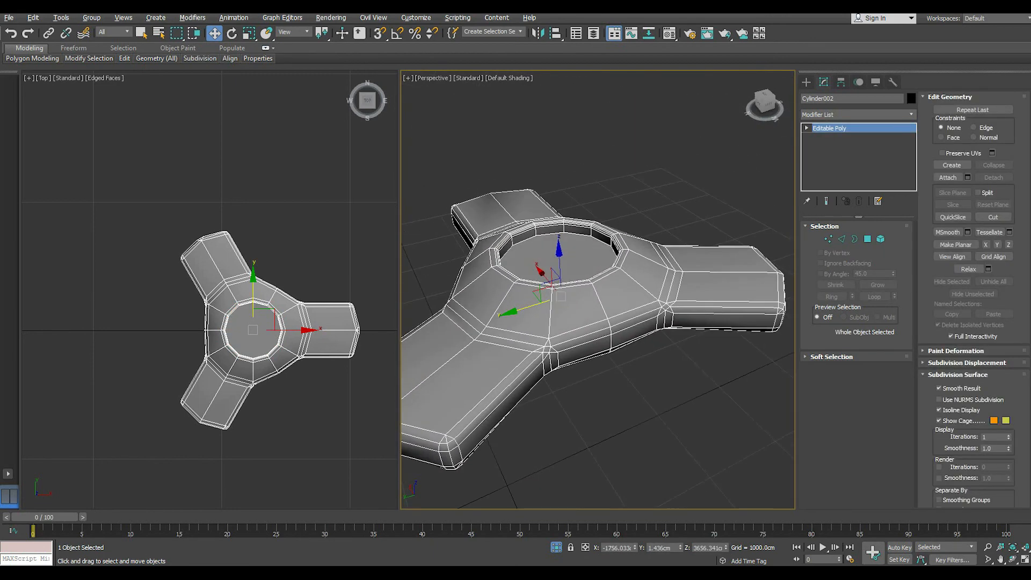
mouse_move(200, 58)
click(161, 125)
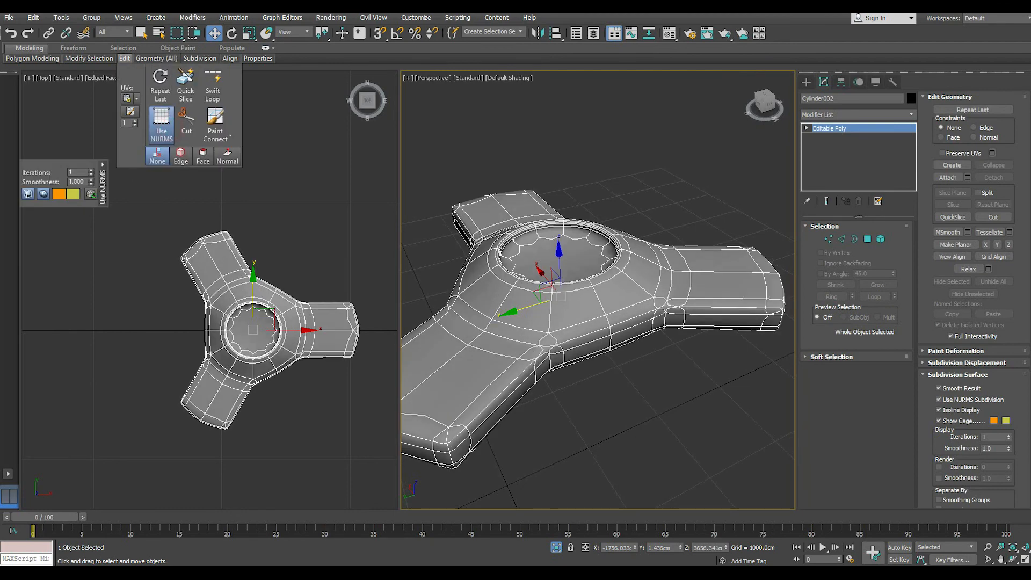
click(609, 407)
alt+middle_drag(609, 407, 583, 269)
middle_drag(583, 215, 620, 290)
click(620, 289)
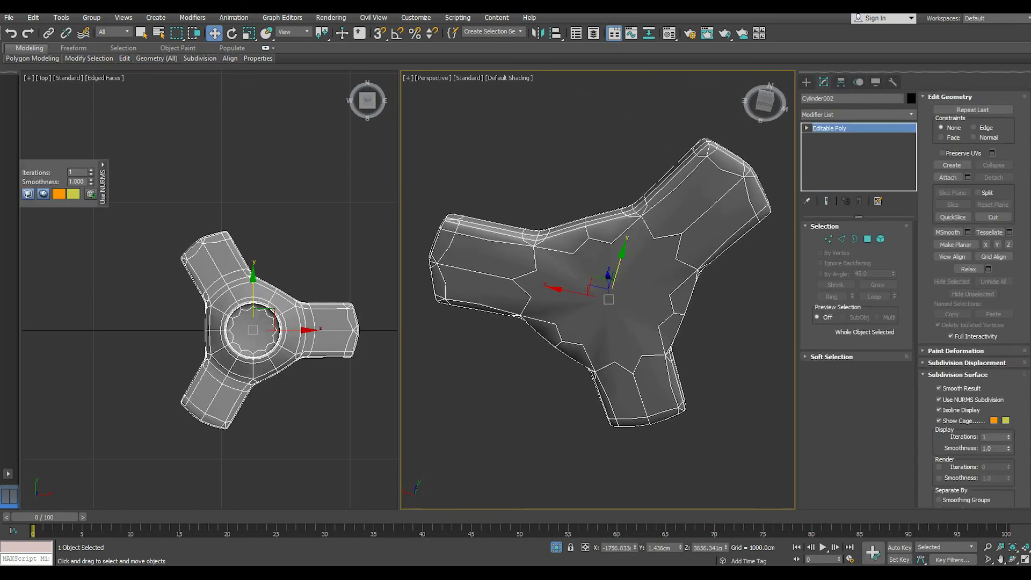
Save the scene, and turn off NURMS smoothing on the hub while in polygon selection
key(4)
click(11, 19)
click(39, 101)
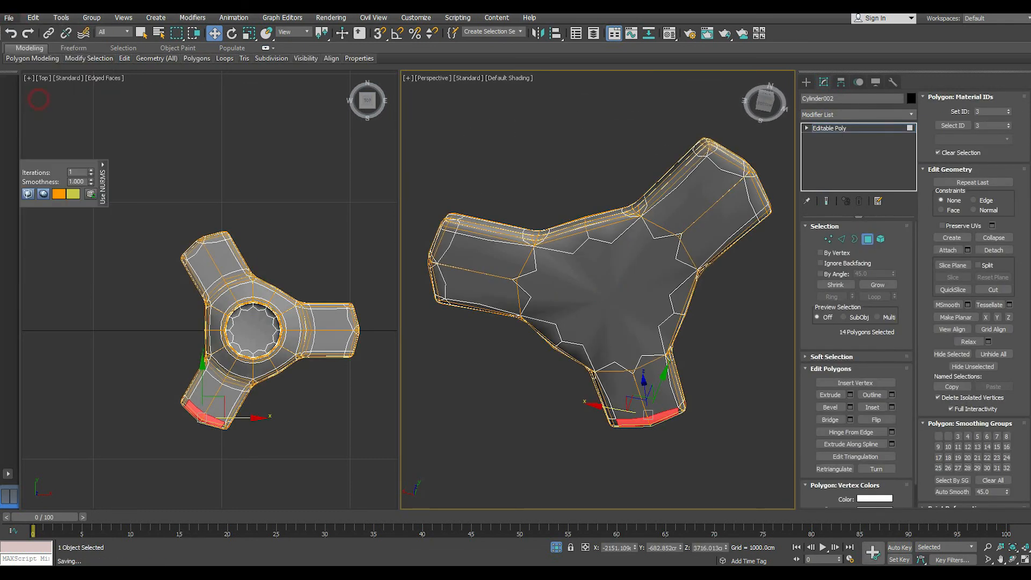
mouse_move(124, 58)
click(160, 126)
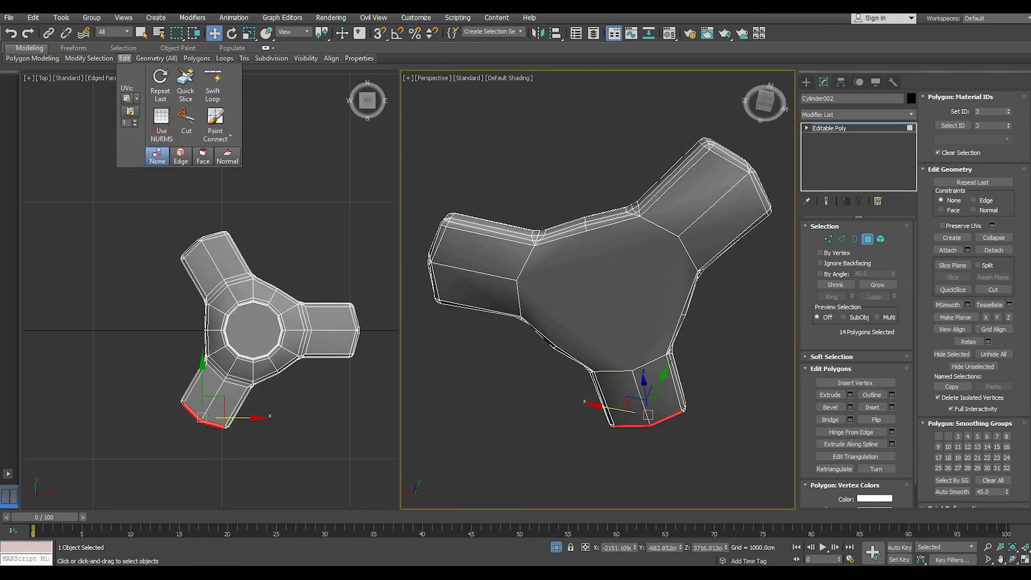
Inset the large central polygon on the hub's underside by 31.535 cm
click(596, 312)
alt+middle_drag(597, 313, 663, 293)
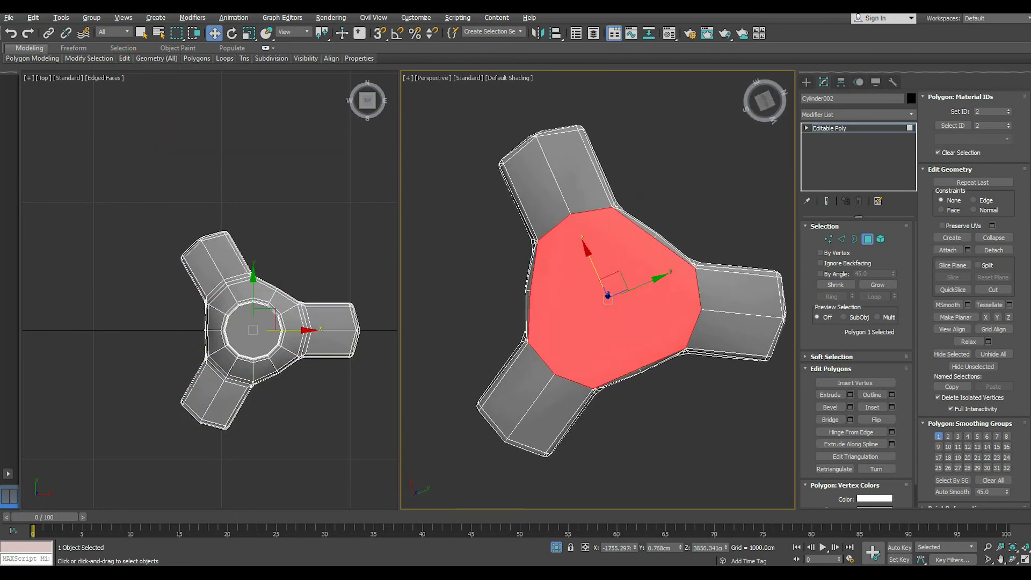
ctrl+click(553, 393)
scroll(611, 287, up, 3)
click(611, 286)
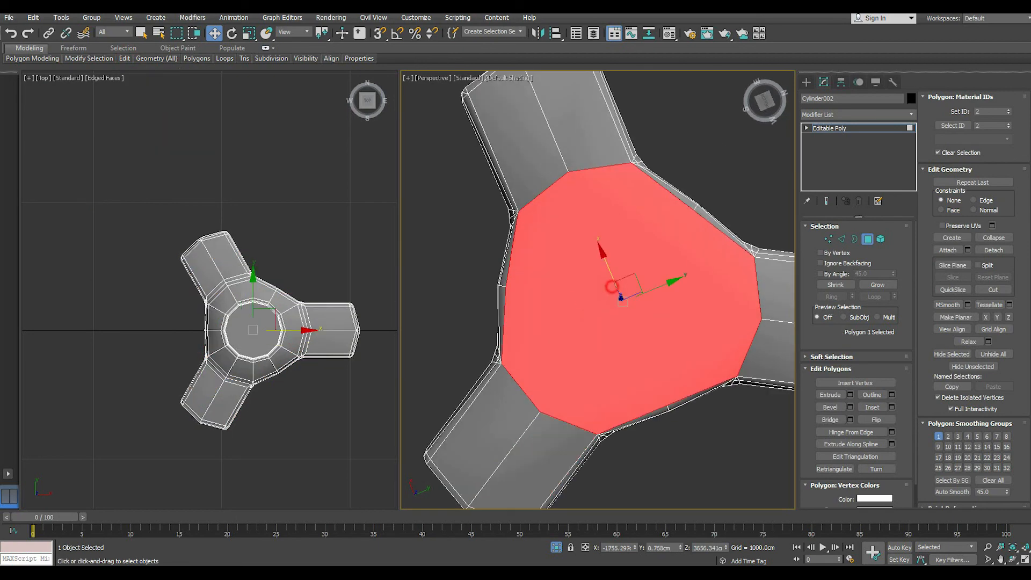
click(891, 407)
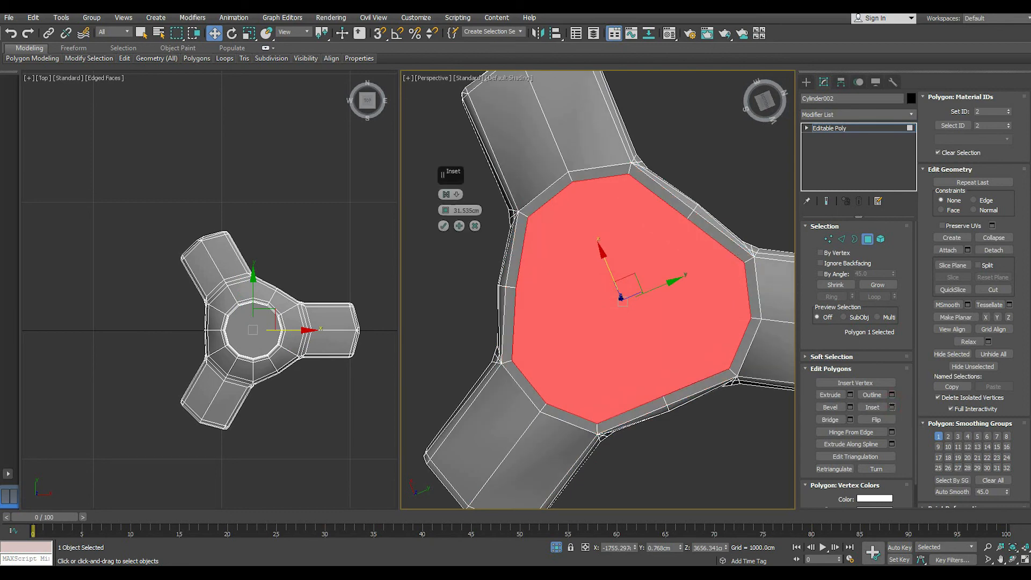
click(443, 225)
Inset the polygon at the floor of the hub's central opening by 168.465 cm and leave polygon selection
alt+middle_drag(617, 301, 671, 161)
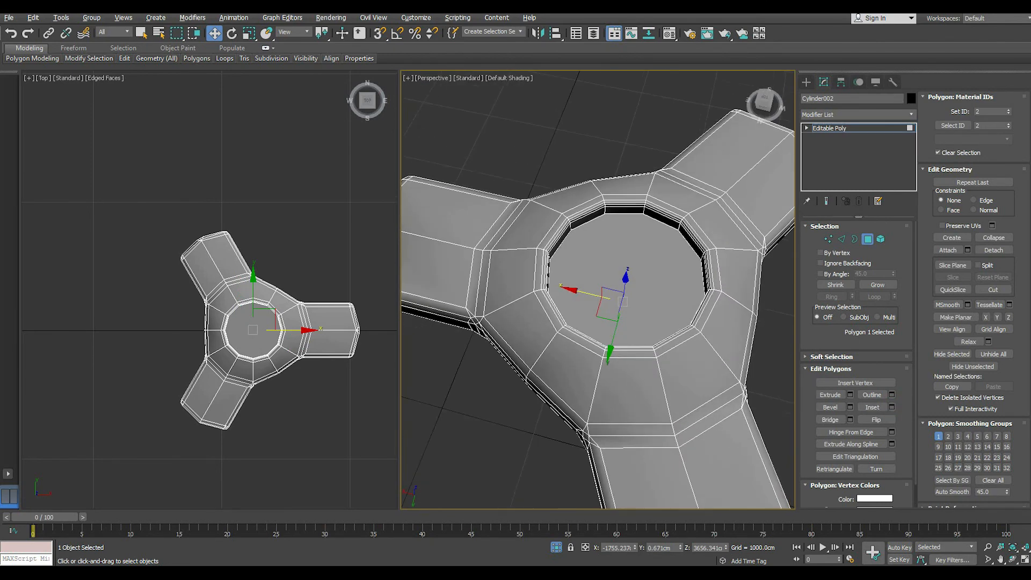
click(696, 273)
click(890, 407)
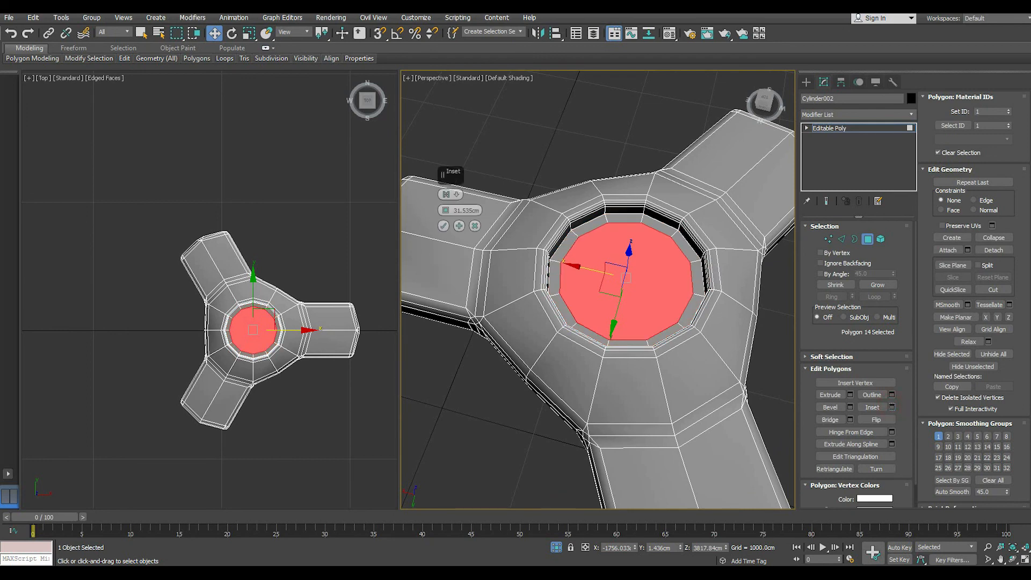
mouse_move(445, 210)
mouse_down()
mouse_move(445, 180)
mouse_move(445, 204)
mouse_up()
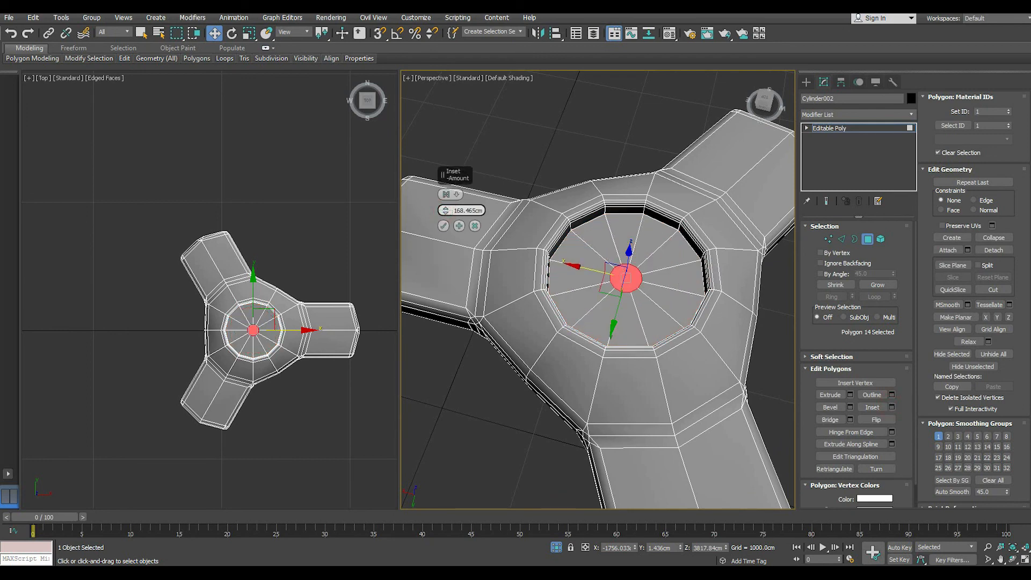
click(443, 226)
click(820, 128)
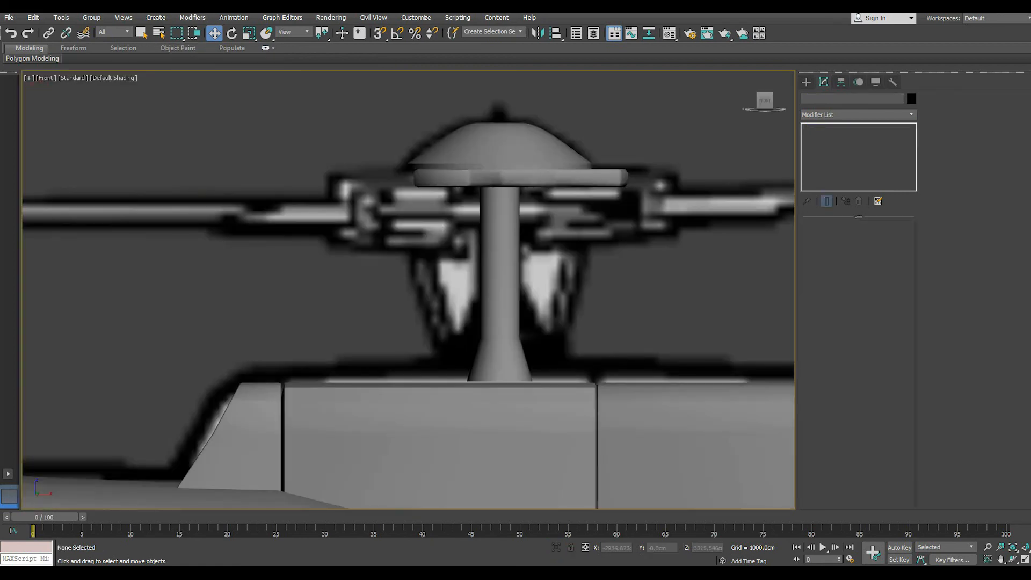
Insert two closely spaced edge loops around the middle of the rotor mast with Swift Loop
scroll(474, 300, up, 2)
click(514, 290)
scroll(514, 290, up, 2)
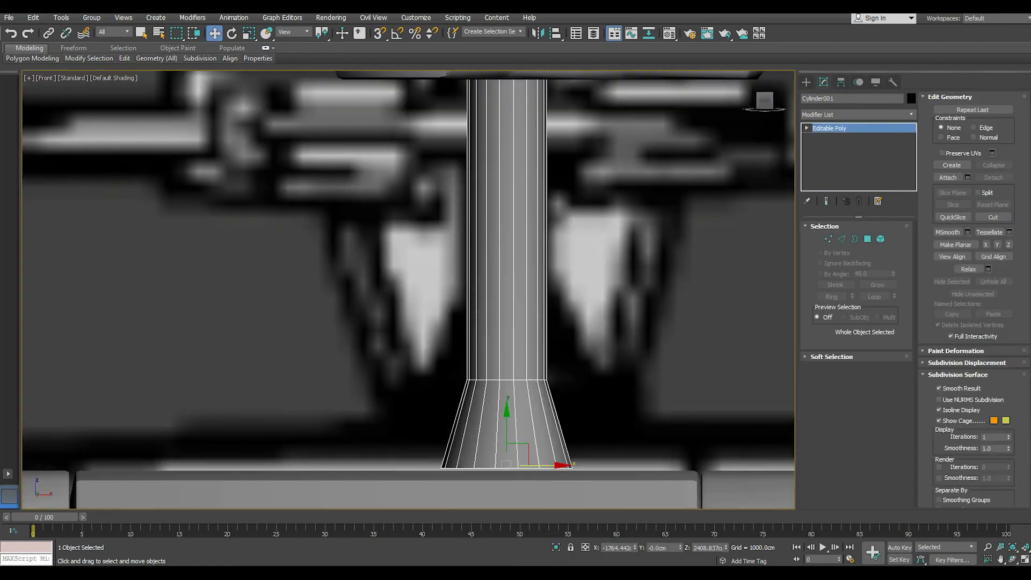
mouse_move(124, 58)
click(213, 85)
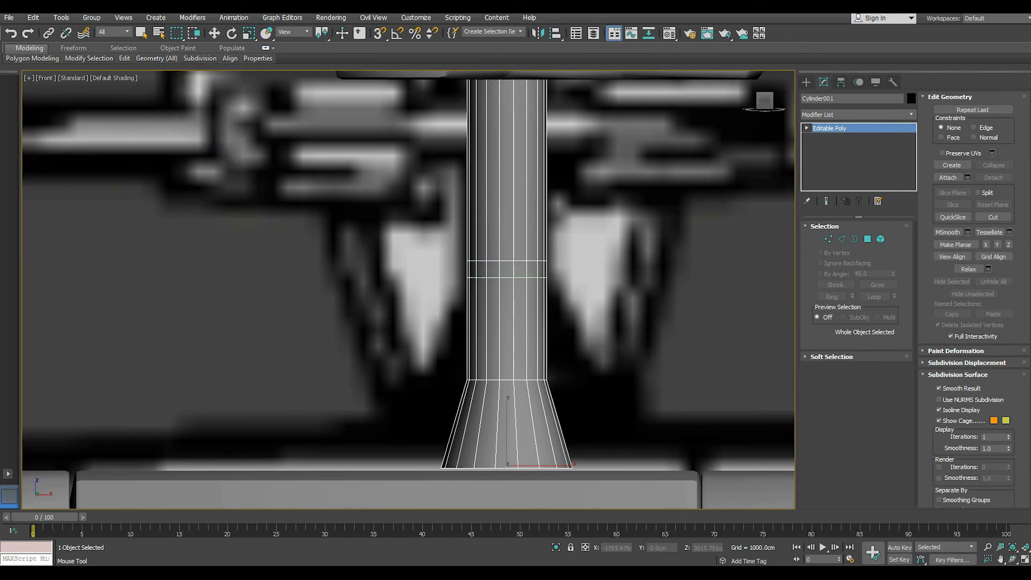
click(494, 277)
right_click(495, 278)
scroll(495, 278, up, 2)
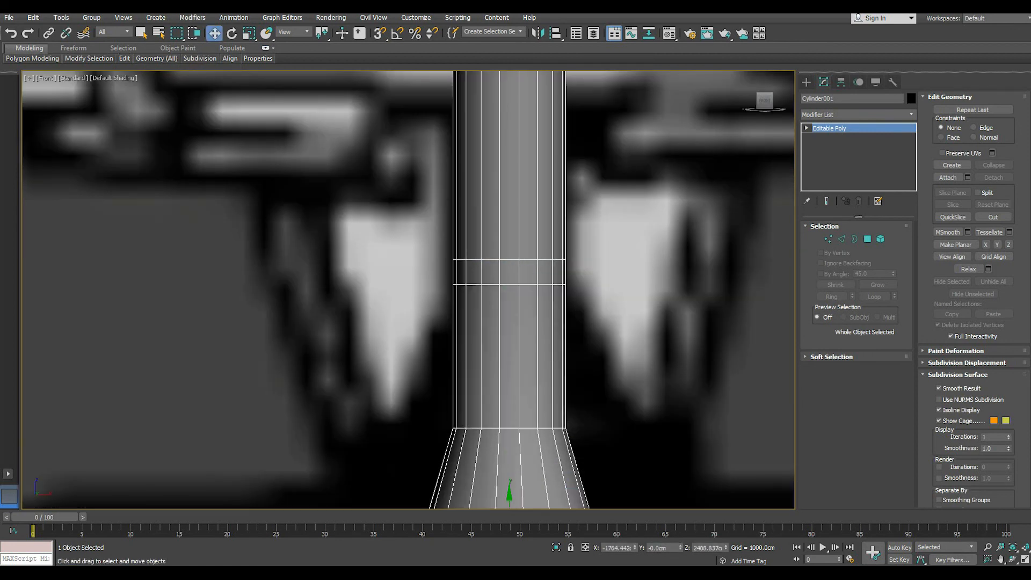
Select the complete polygon ring between the two new edge loops on the mast
click(866, 239)
scroll(547, 272, up, 2)
click(528, 264)
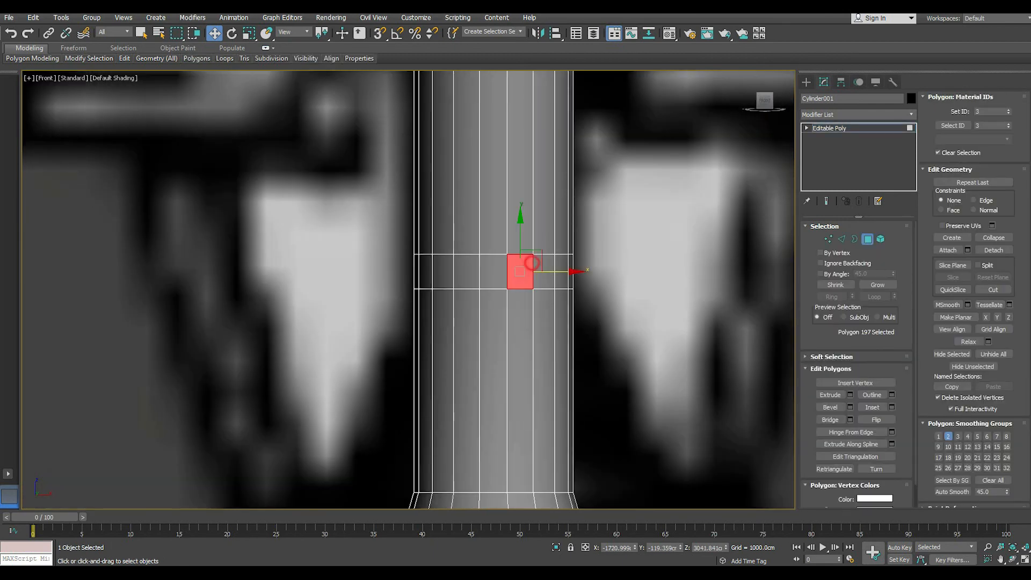
shift+click(484, 278)
scroll(484, 277, up, 2)
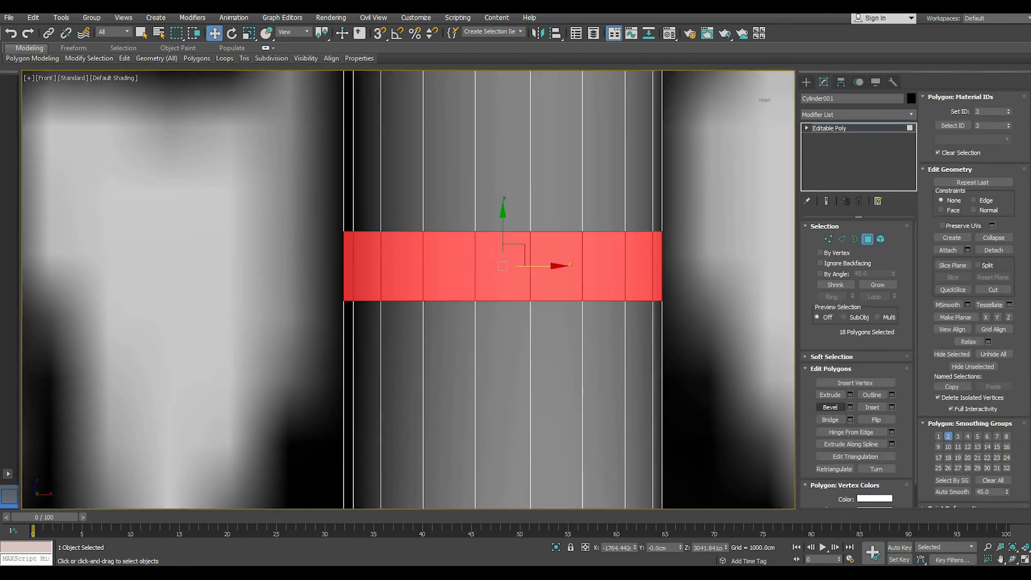
Bevel the selected polygon ring on the rotor mast outward into a raised collar with slightly narrowed edges
click(849, 407)
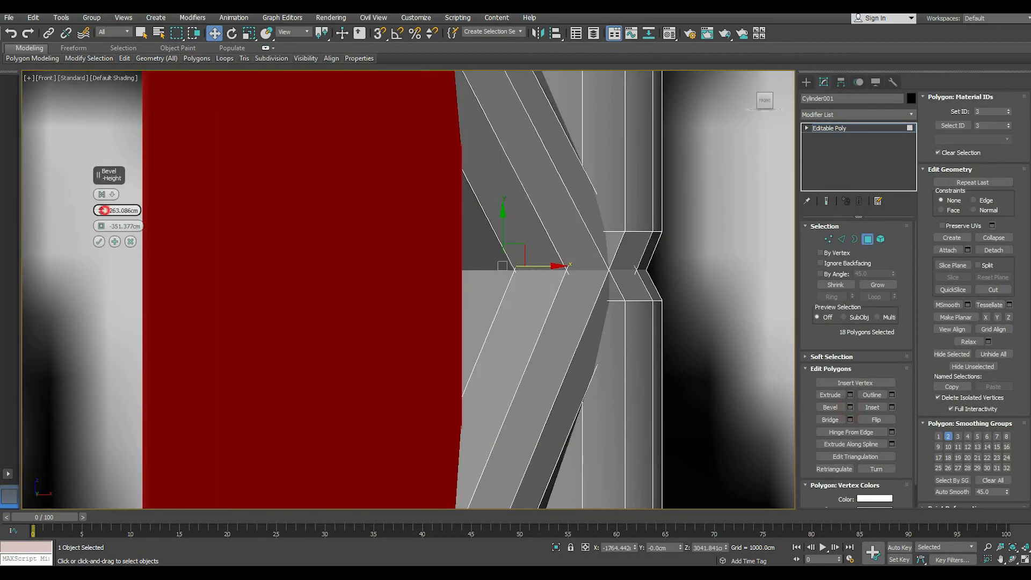
drag(103, 210, 104, 258)
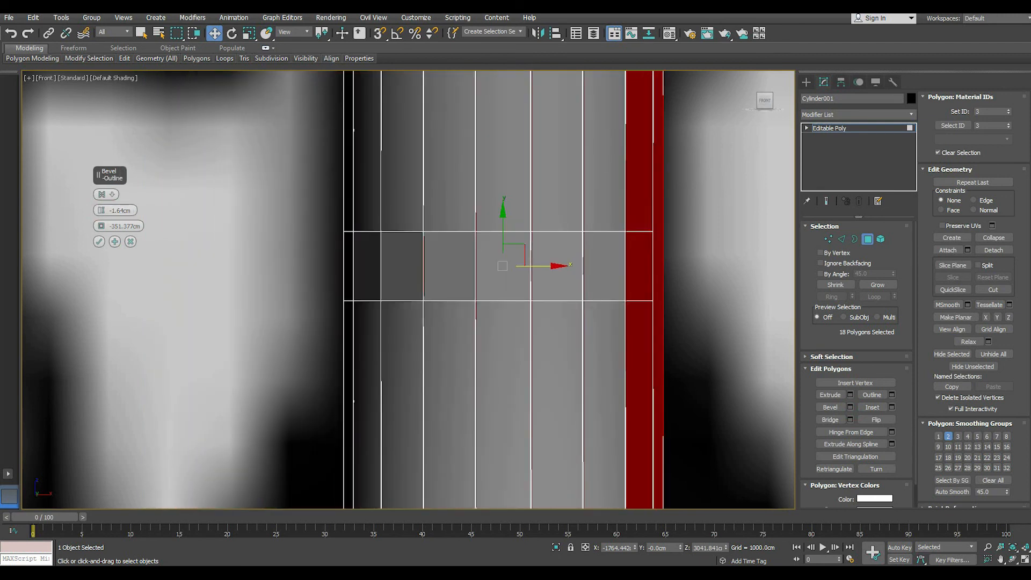
mouse_move(101, 210)
mouse_down()
mouse_move(101, 236)
mouse_move(101, 206)
mouse_up()
scroll(444, 359, down, 3)
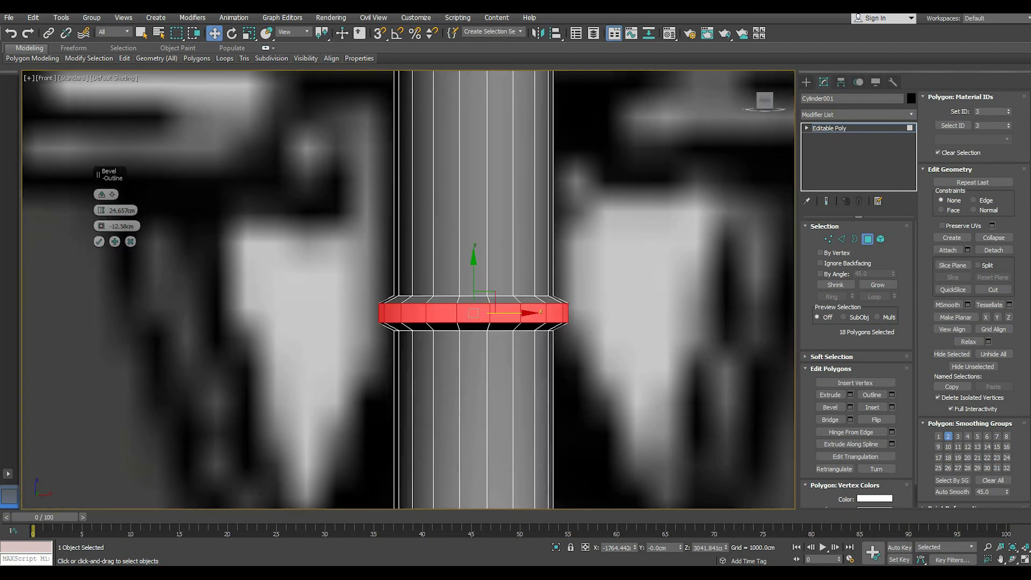
alt+middle_drag(444, 359, 444, 402)
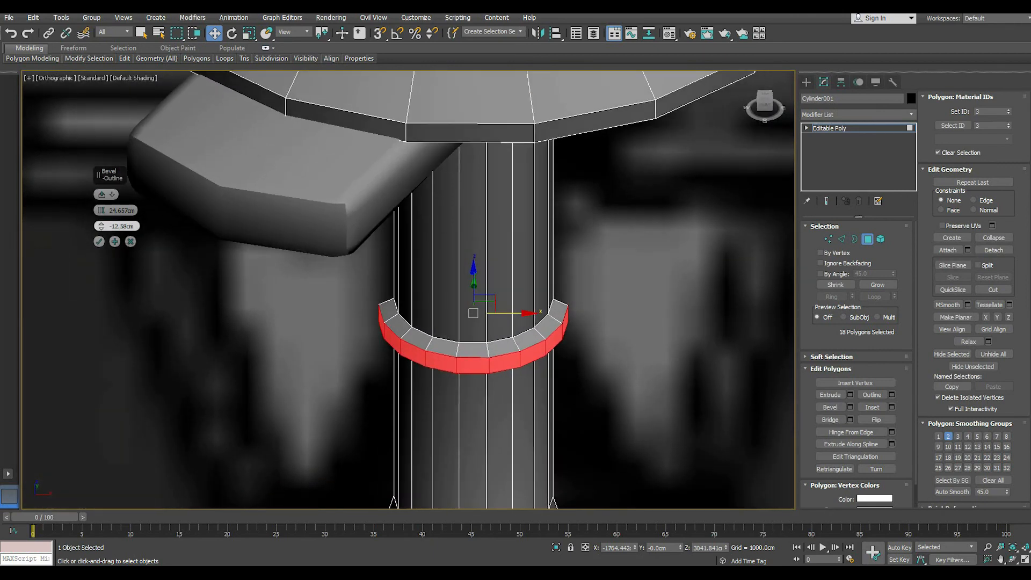
drag(101, 226, 101, 212)
click(97, 241)
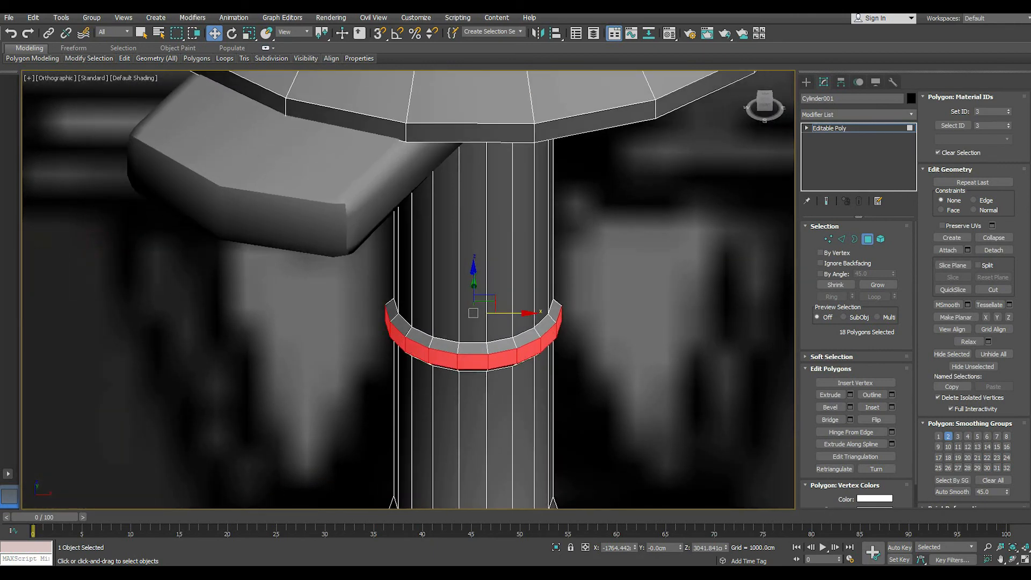
Chamfer the collar's upper and lower outer edge loops by 9.917 cm with 2 connect edge segments
scroll(449, 358, up, 2)
click(841, 240)
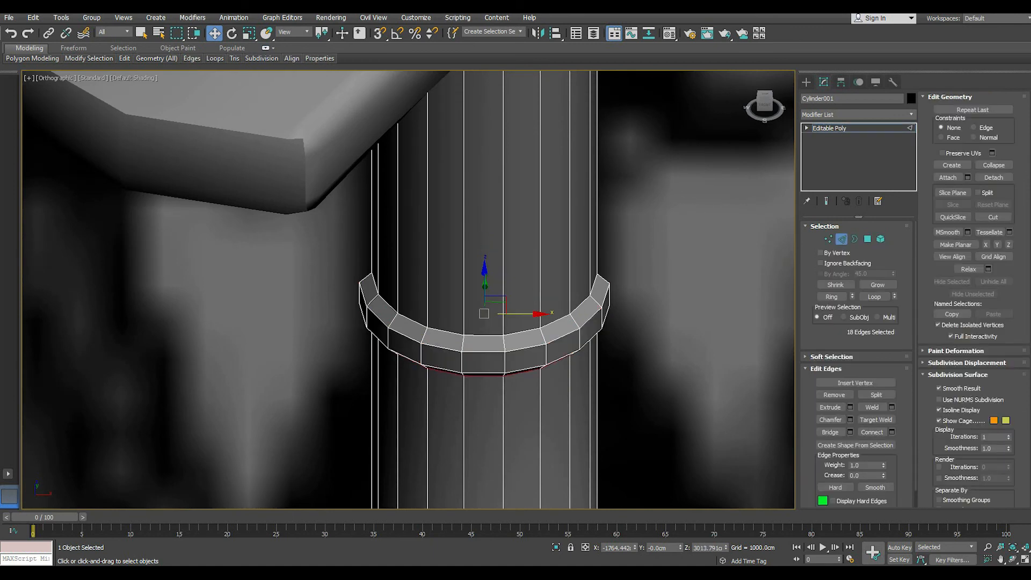
double_click(476, 352)
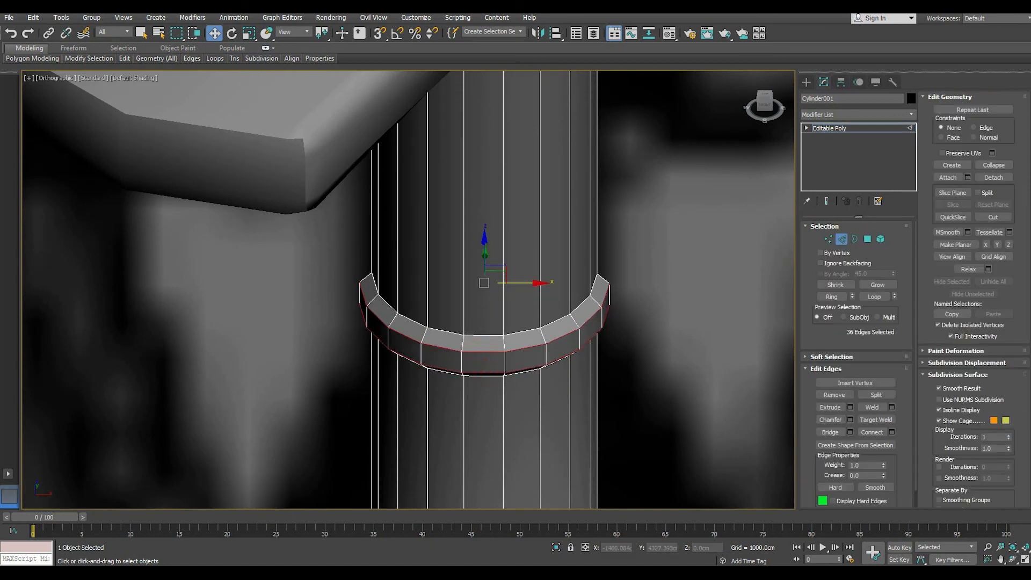
click(850, 419)
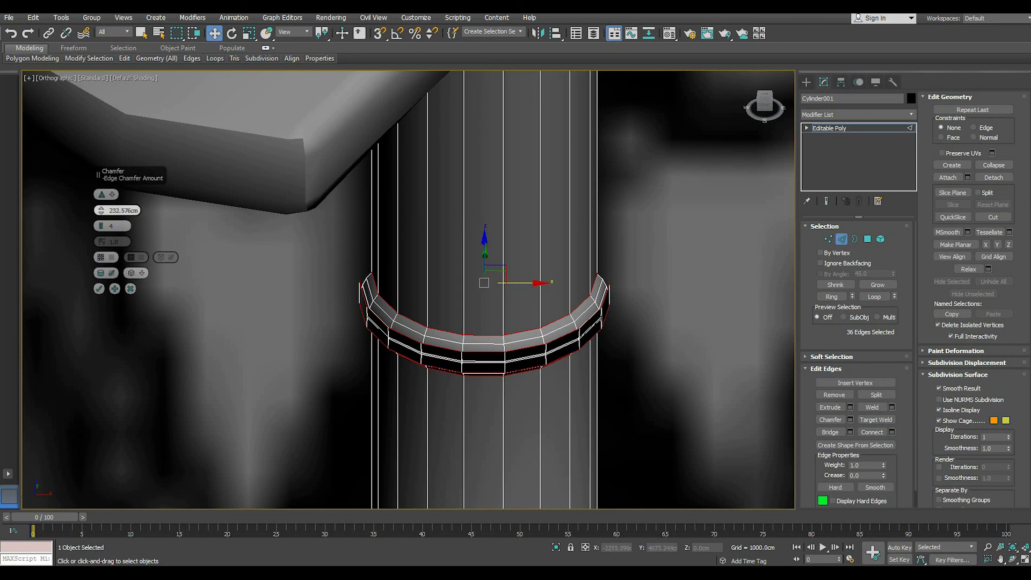
drag(101, 210, 101, 213)
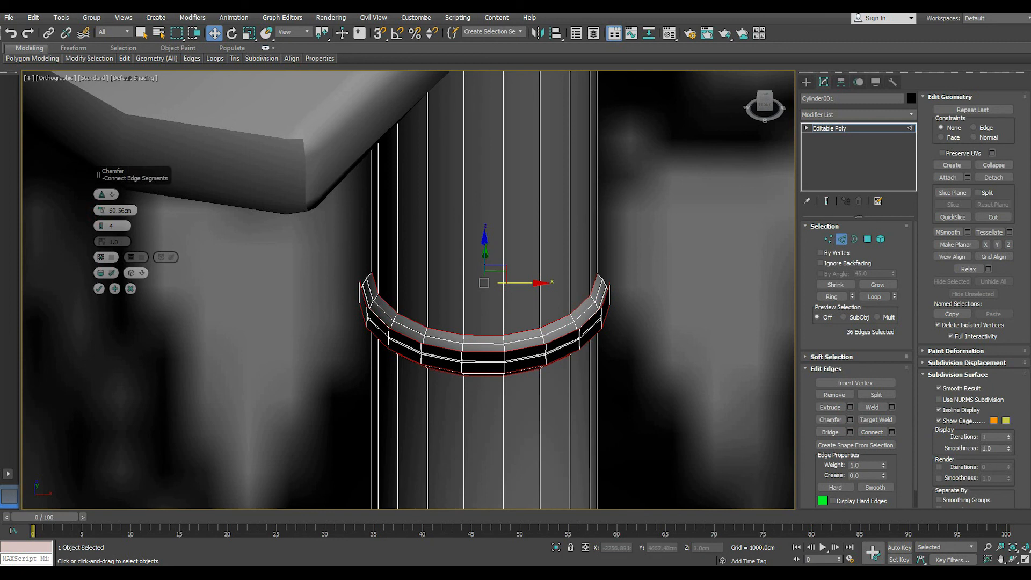
right_click(100, 209)
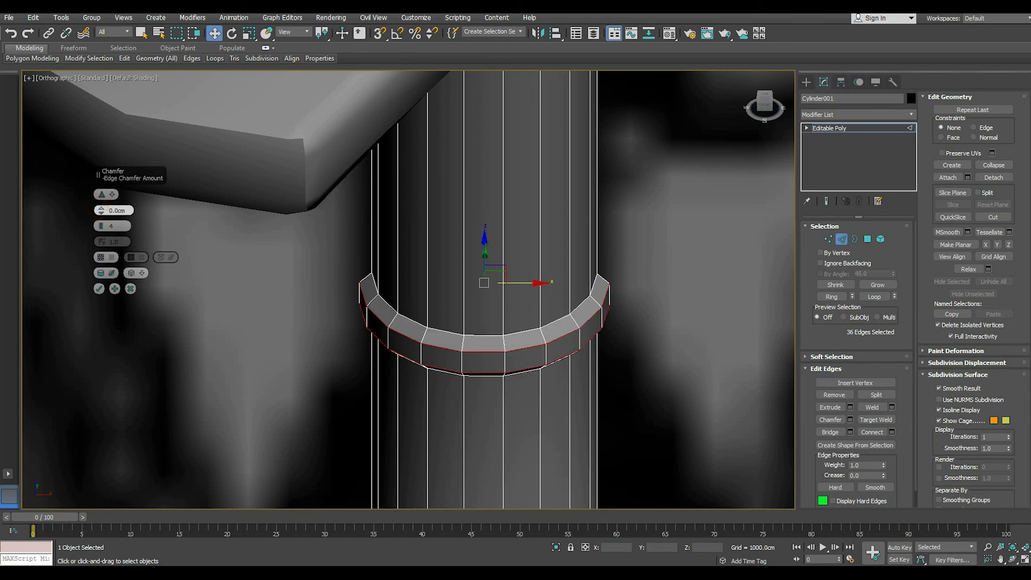
mouse_move(101, 210)
mouse_down()
mouse_move(101, 228)
mouse_move(101, 205)
mouse_up()
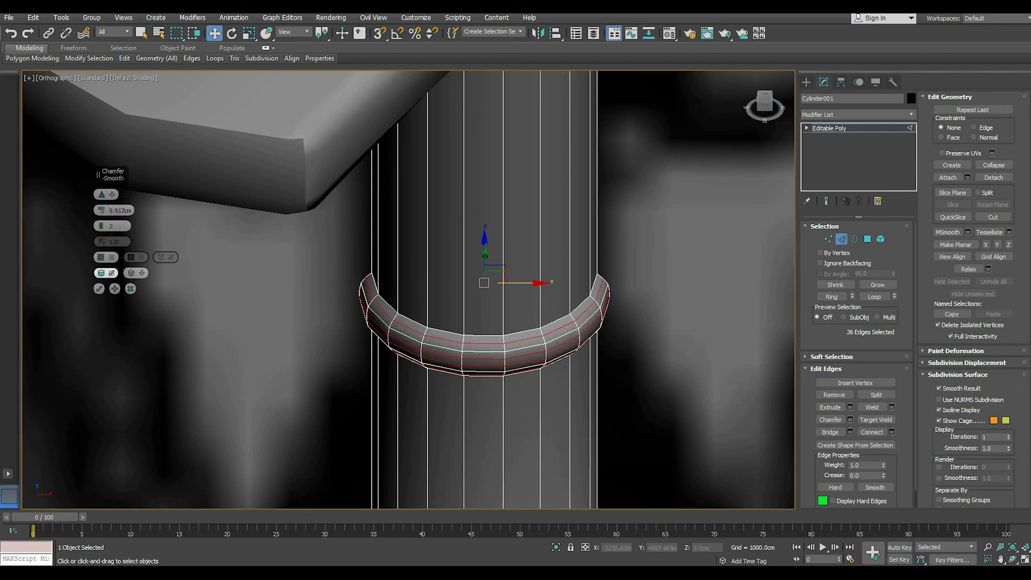
click(103, 289)
Return to the front view and save the scene
key(f)
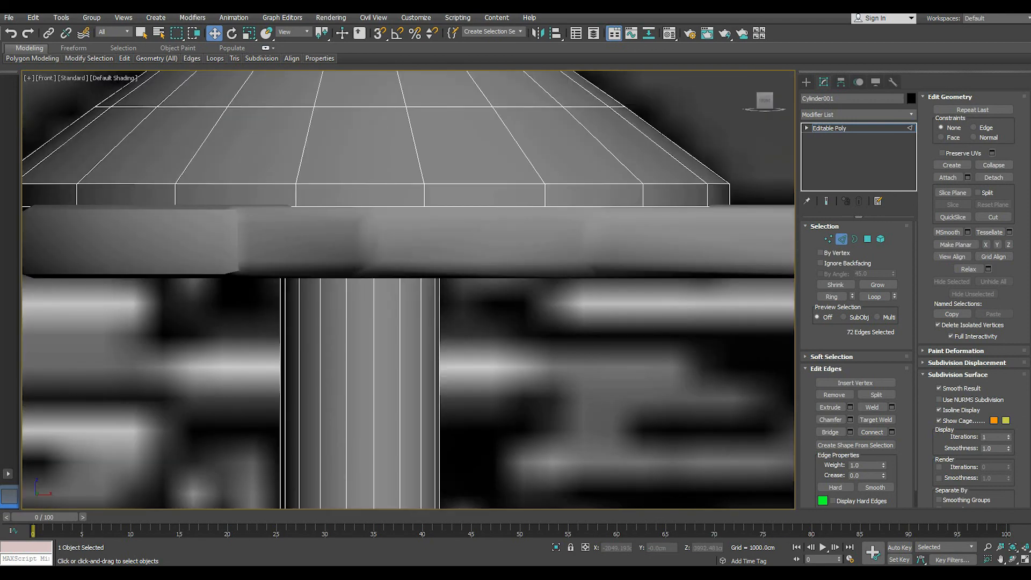
click(10, 17)
click(24, 110)
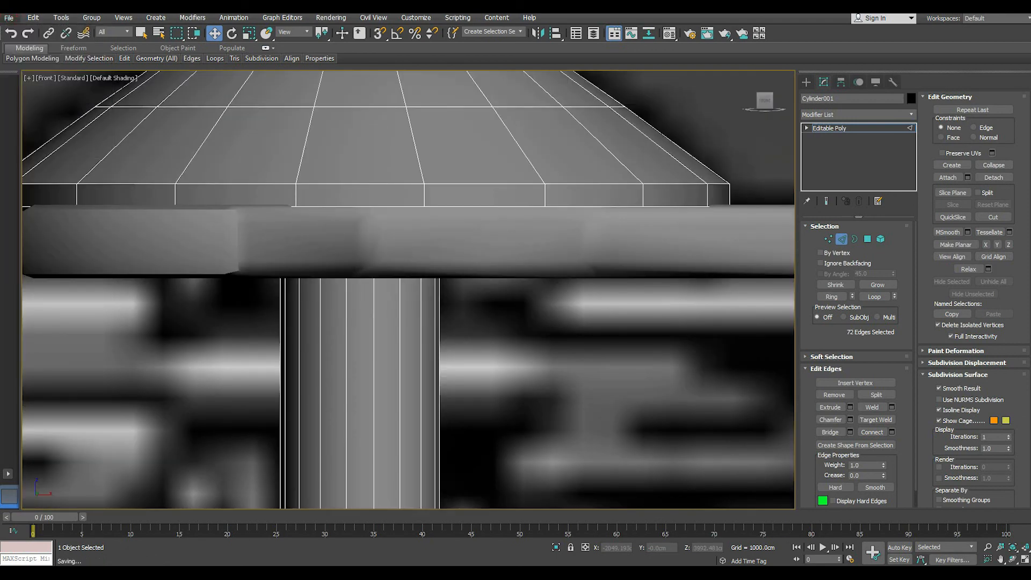
Connect the vertical mast edges between the collar and the flared base with 7 segments and a pinch of 13
scroll(482, 173, down, 5)
scroll(427, 398, up, 4)
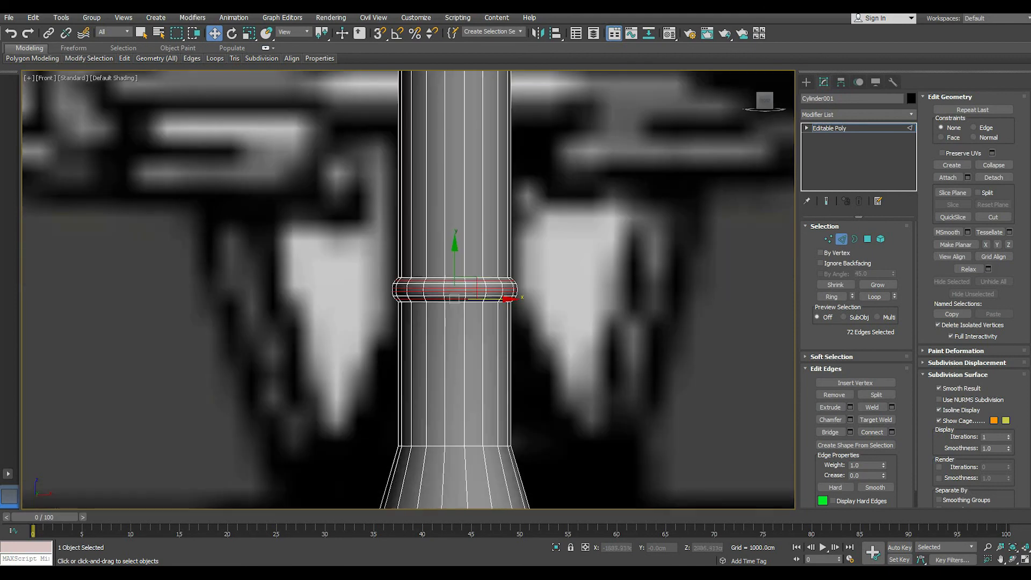
drag(571, 363, 371, 363)
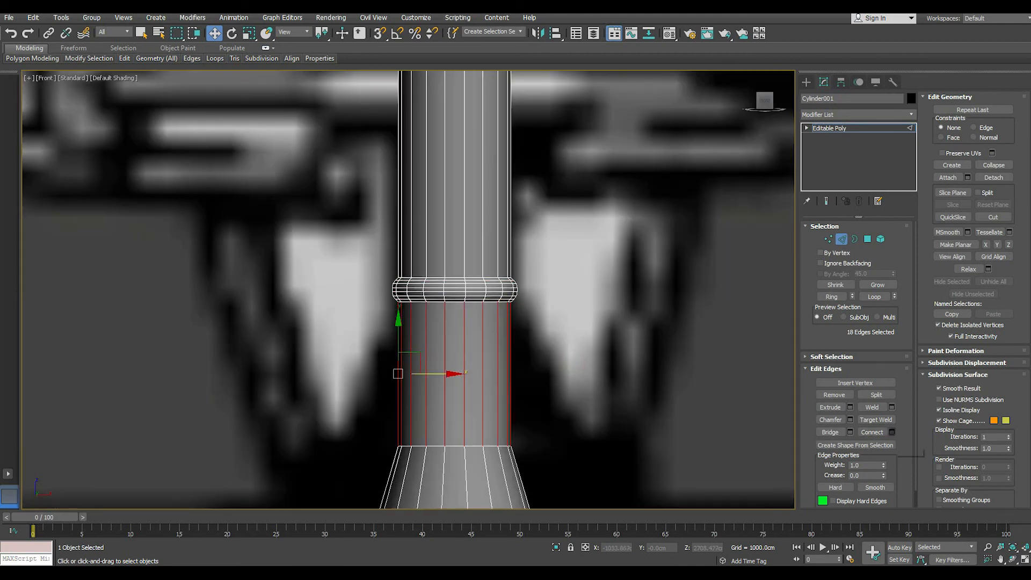
click(892, 431)
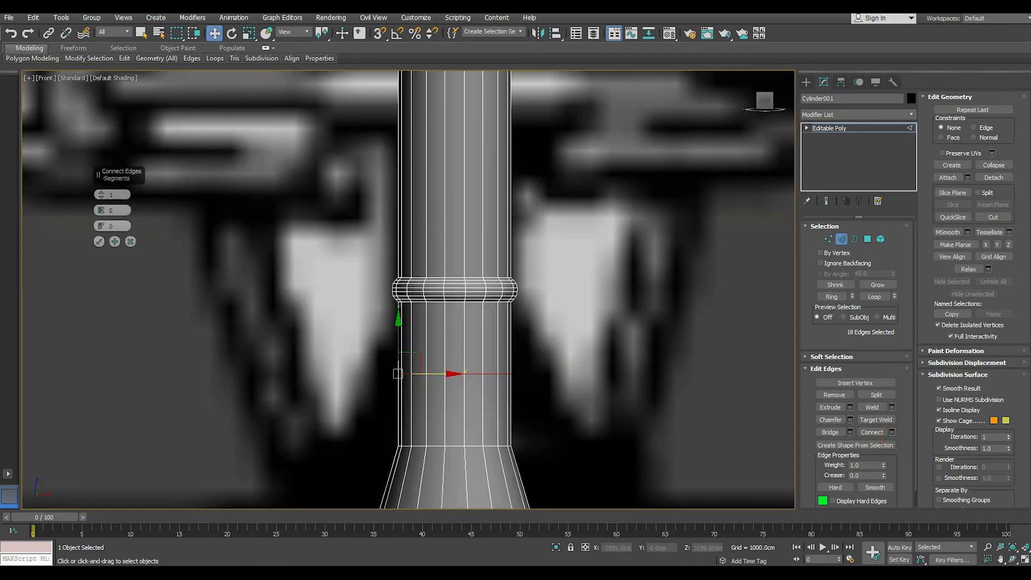
drag(118, 176, 227, 234)
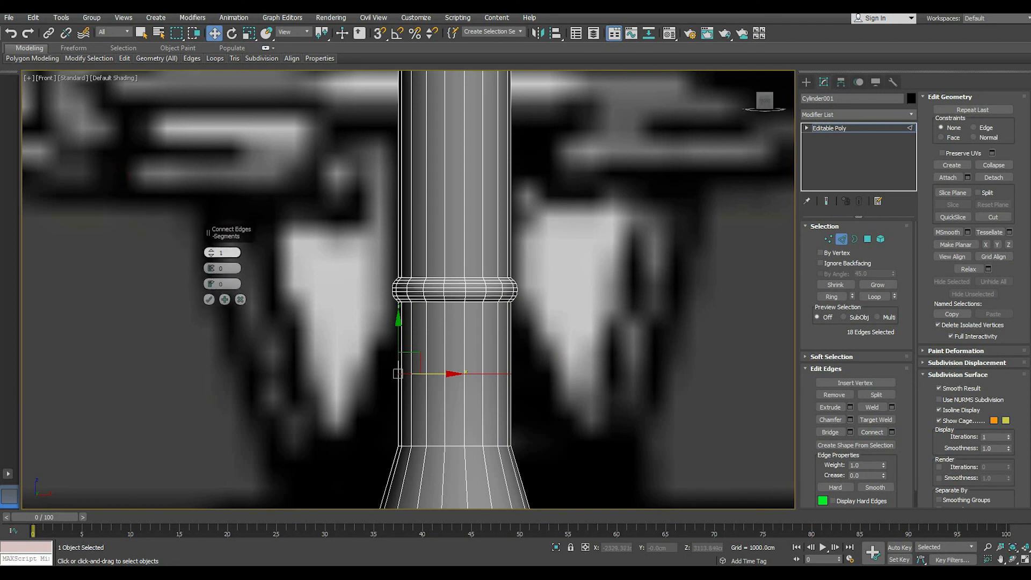
click(211, 250)
click(211, 251)
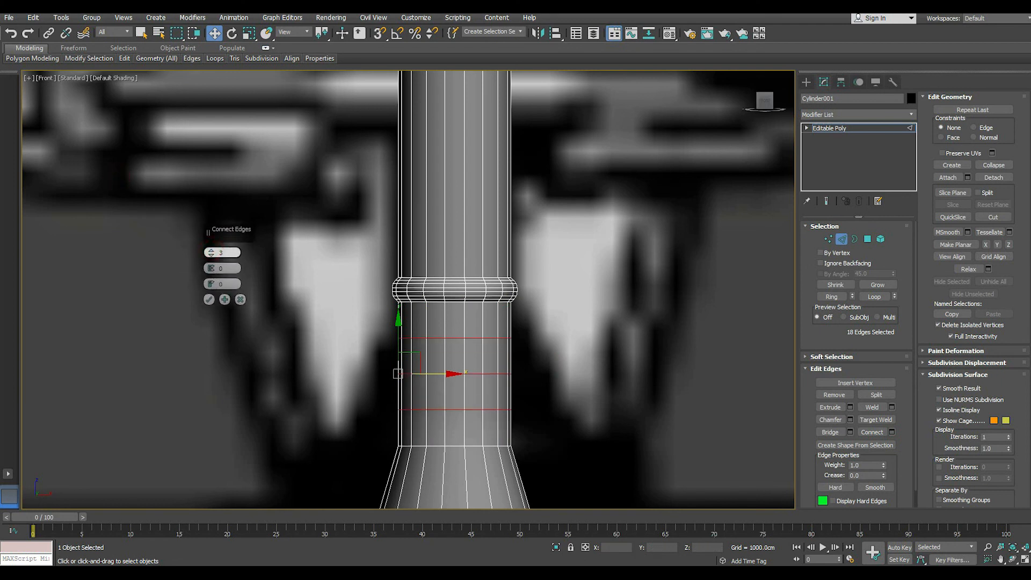
click(211, 251)
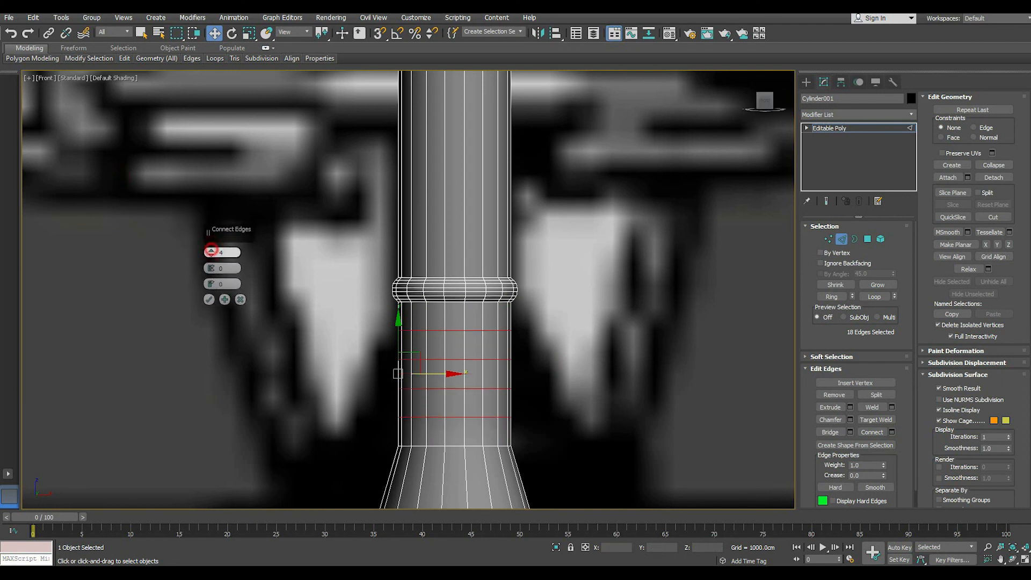
click(211, 250)
click(211, 250)
click(211, 250)
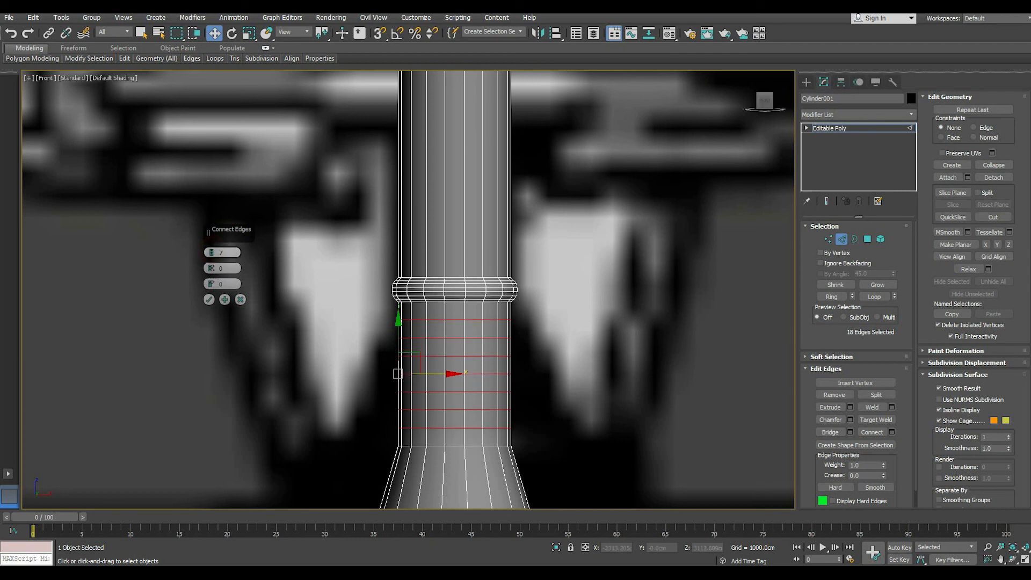
drag(211, 268, 211, 260)
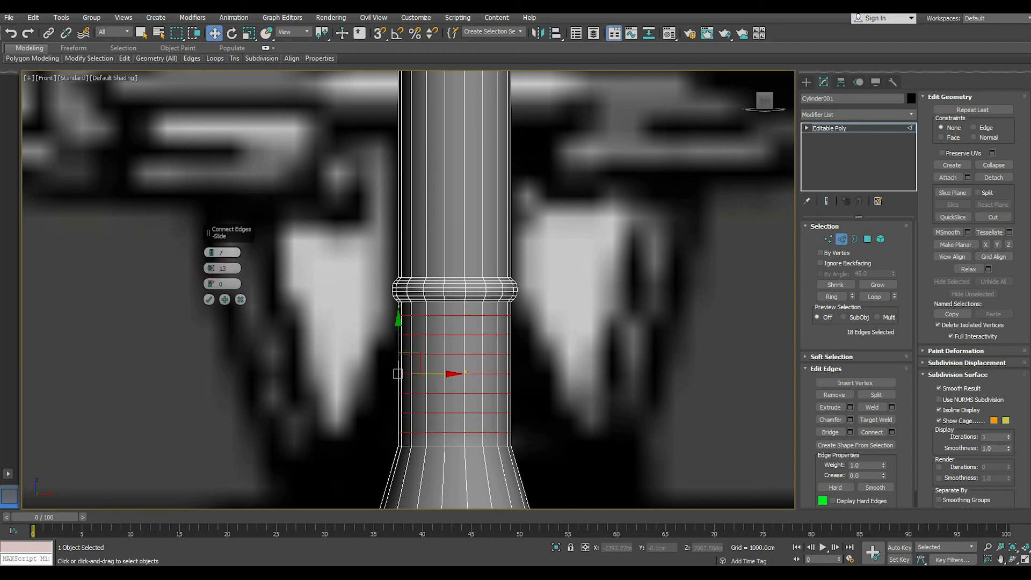
click(208, 299)
Select the second full polygon ring below the rounded collar and extrude it outward by 11.794 cm
click(867, 239)
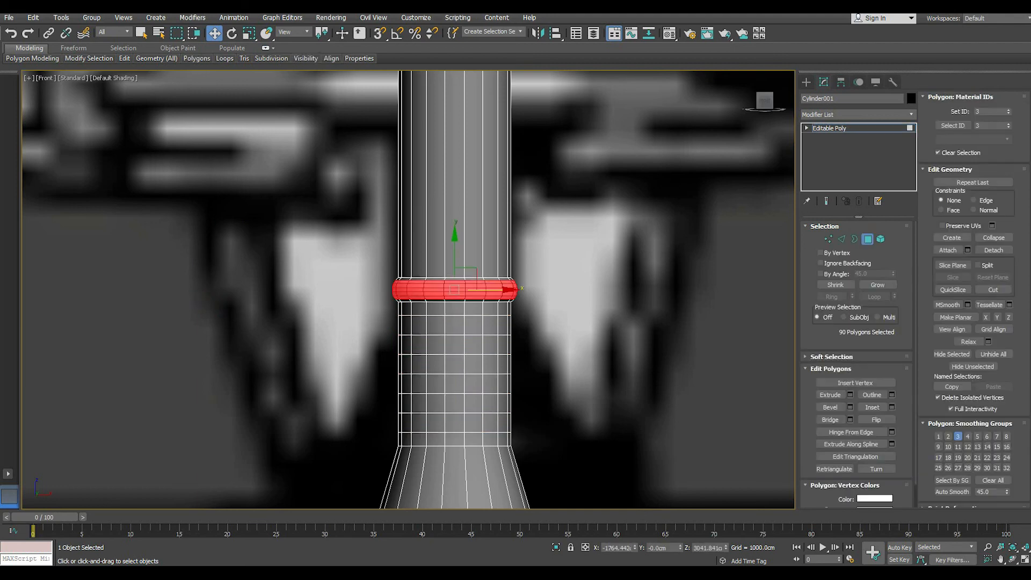
scroll(467, 351, up, 2)
click(448, 314)
shift+click(482, 326)
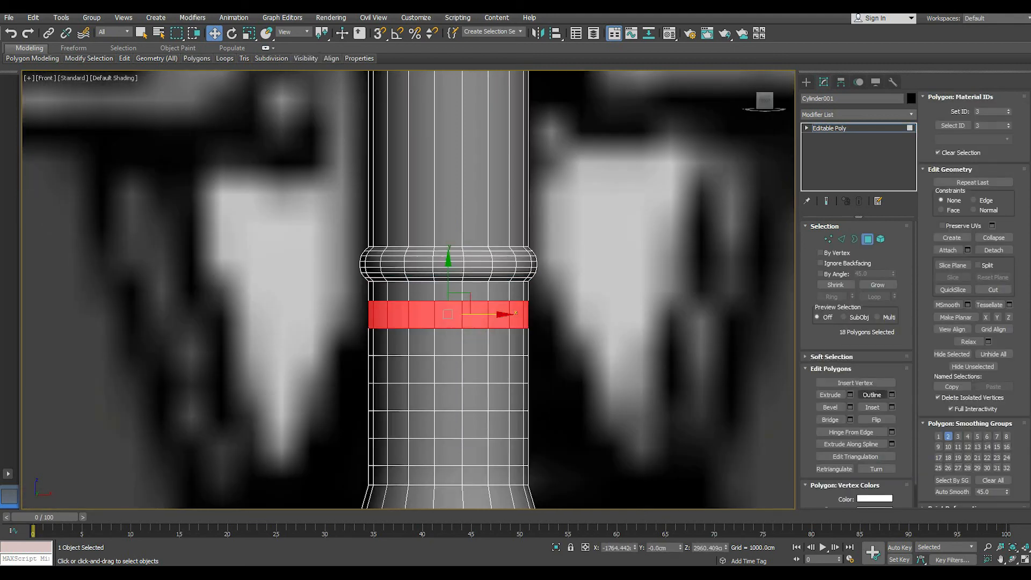
key(p)
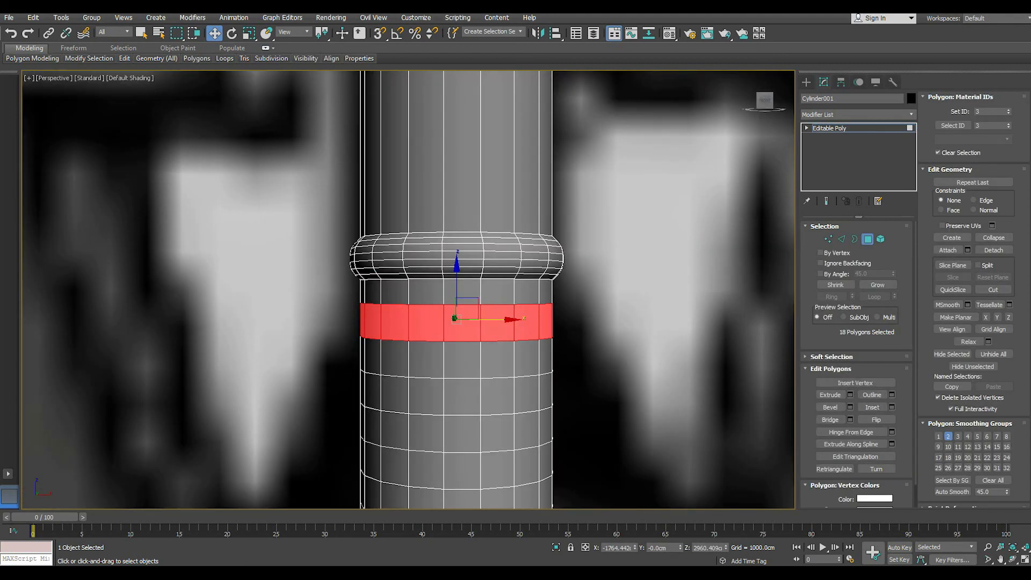
scroll(462, 377, down, 2)
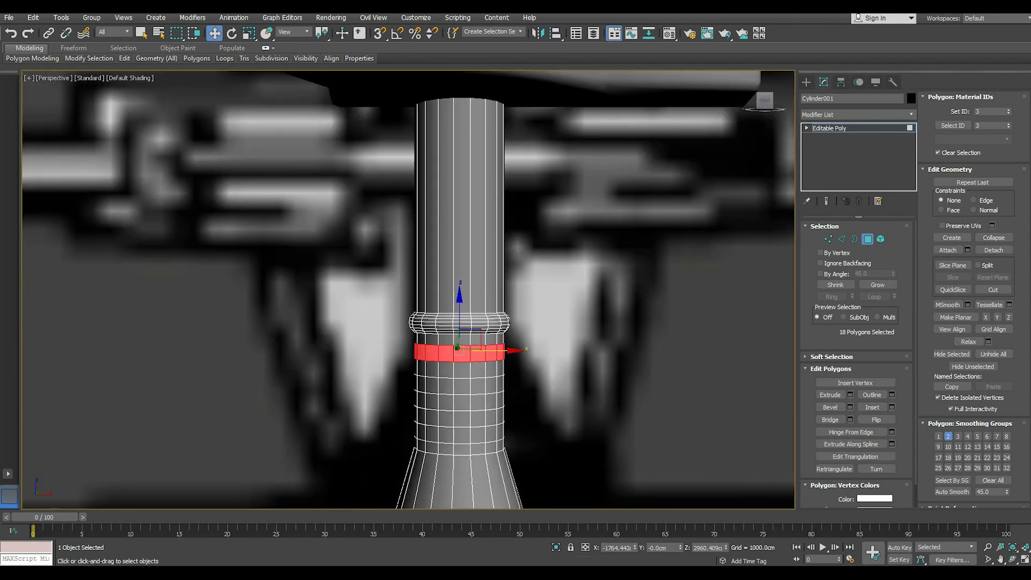
scroll(455, 369, up, 2)
click(850, 395)
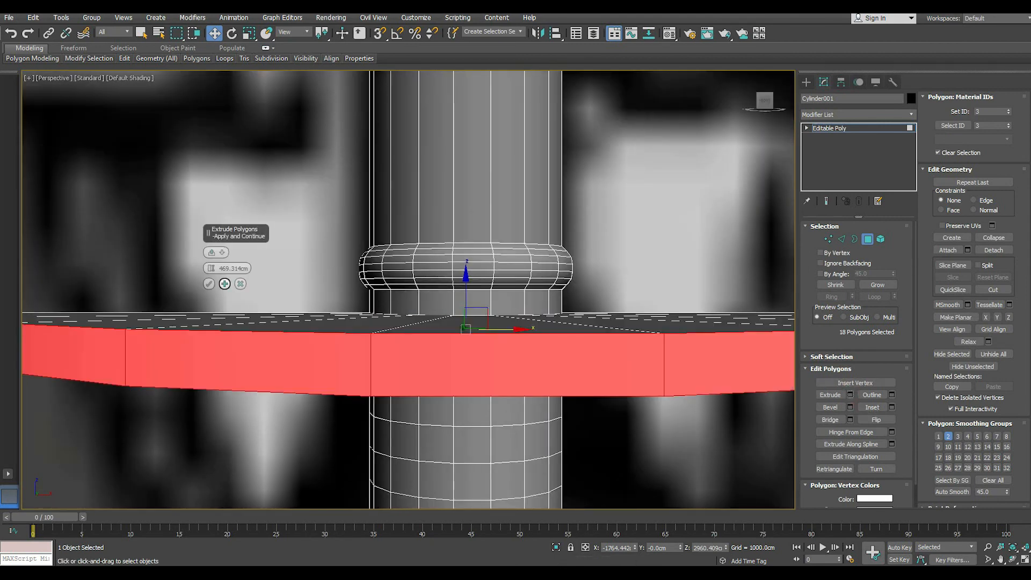
drag(209, 269, 210, 294)
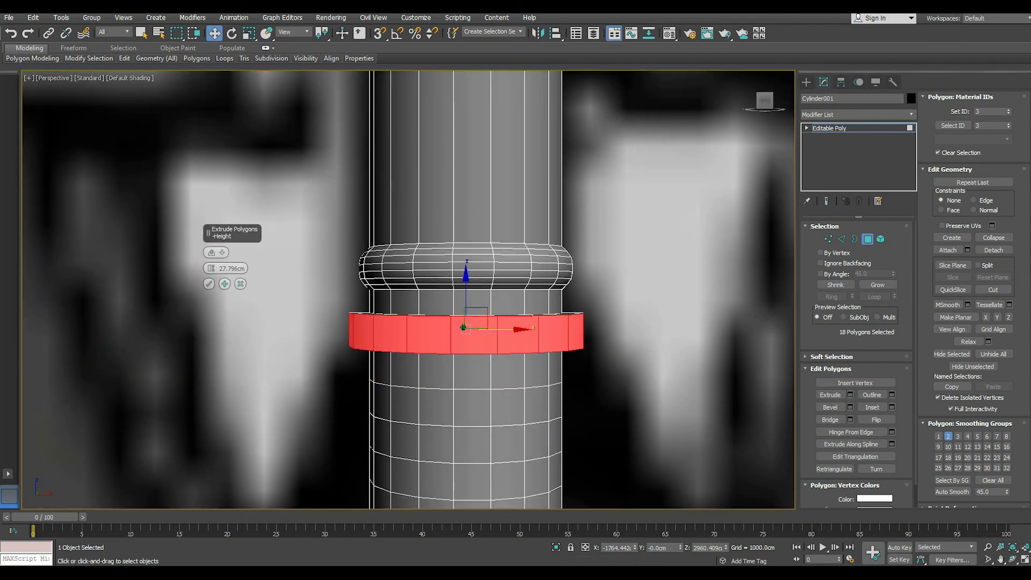
alt+middle_drag(457, 344, 437, 371)
click(211, 270)
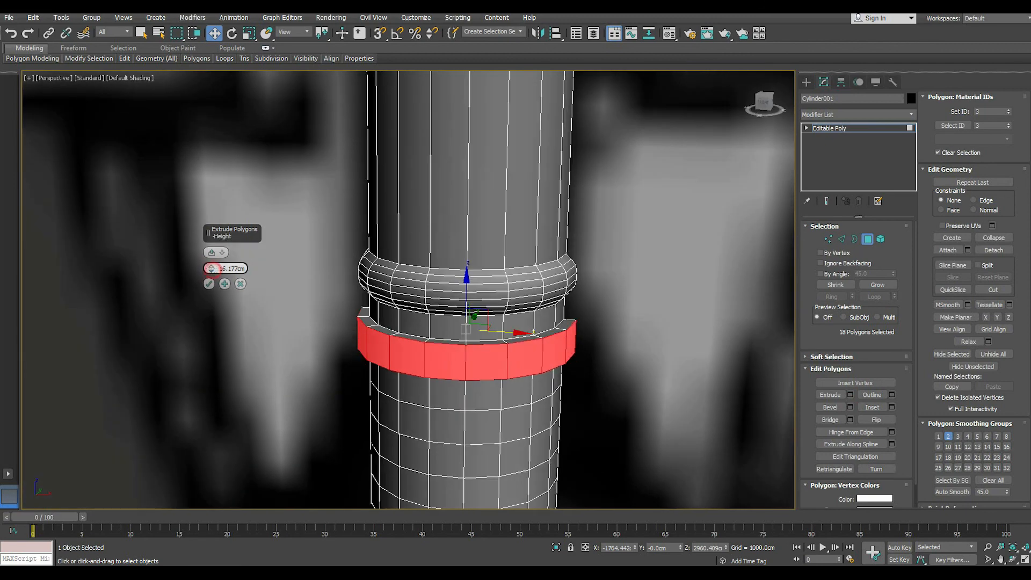
key(f)
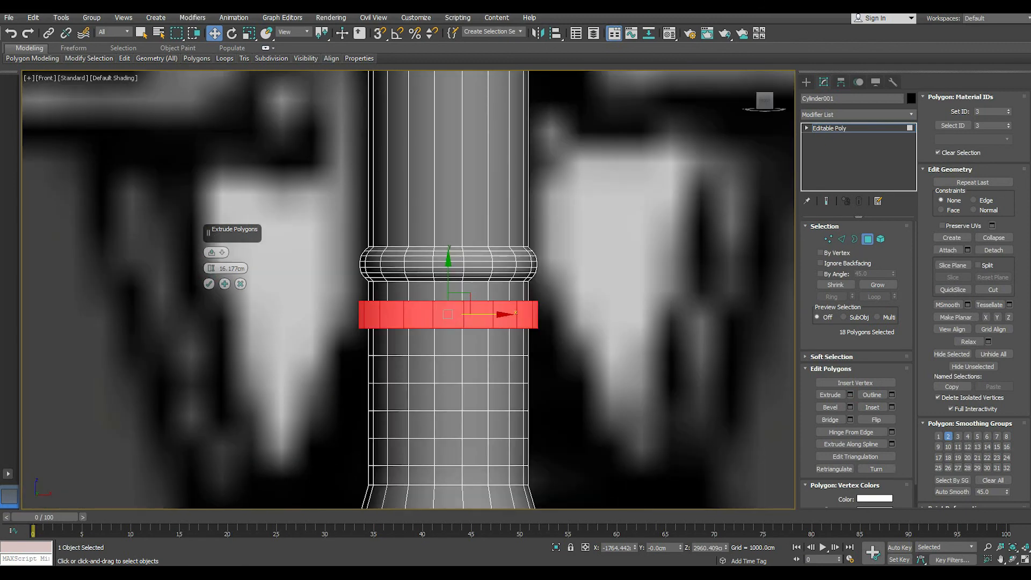
drag(210, 269, 210, 274)
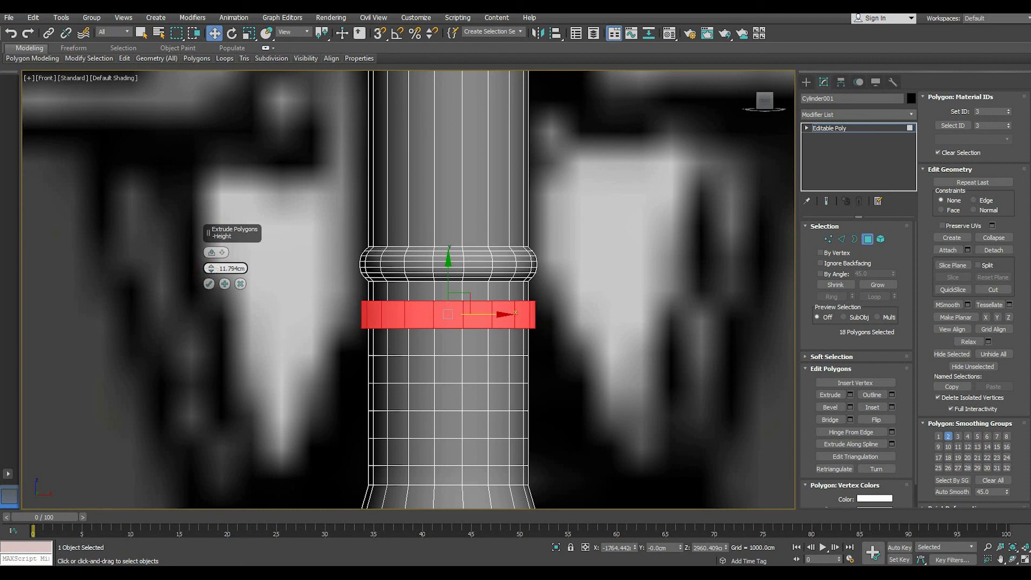
click(206, 284)
Select the polygon ring directly below the extruded band and extrude it outward by 24.943 cm
click(422, 345)
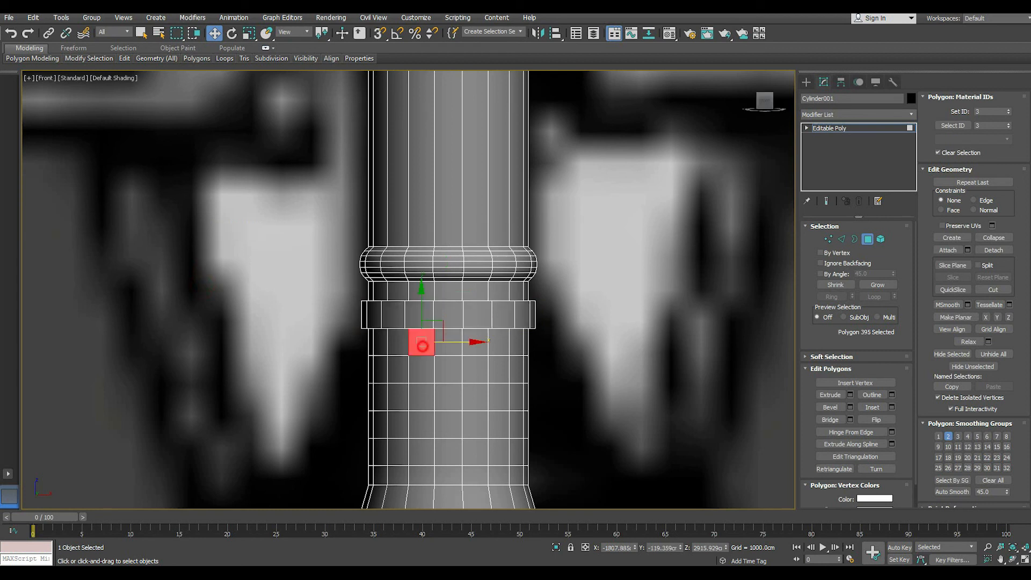
shift+click(445, 345)
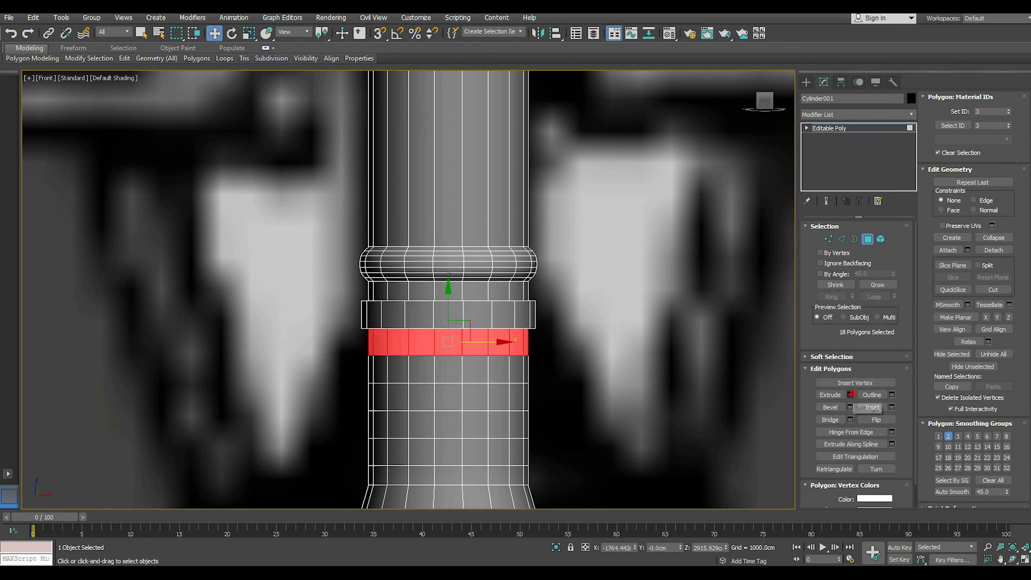
click(850, 394)
drag(211, 267, 211, 241)
scroll(335, 341, down, 3)
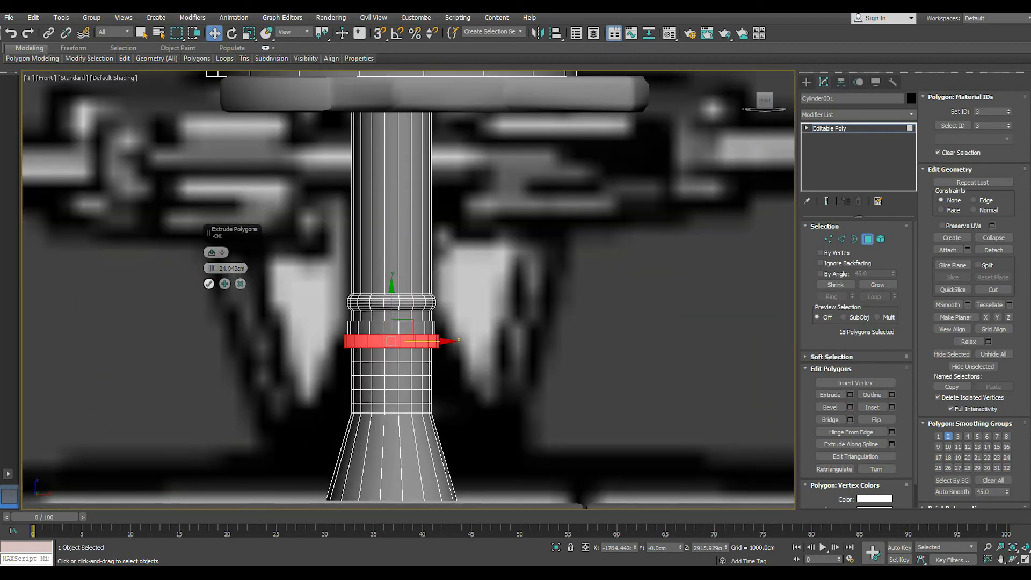
click(208, 283)
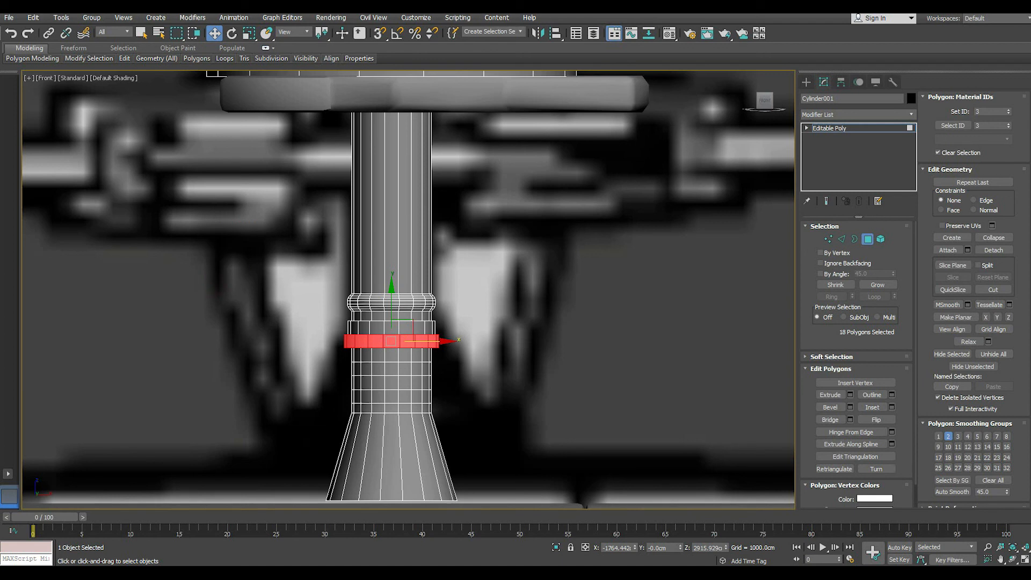
Select the polygon ring directly below the second extruded band and extrude it outward so it projects beyond the band above
click(378, 355)
shift+click(390, 355)
click(850, 395)
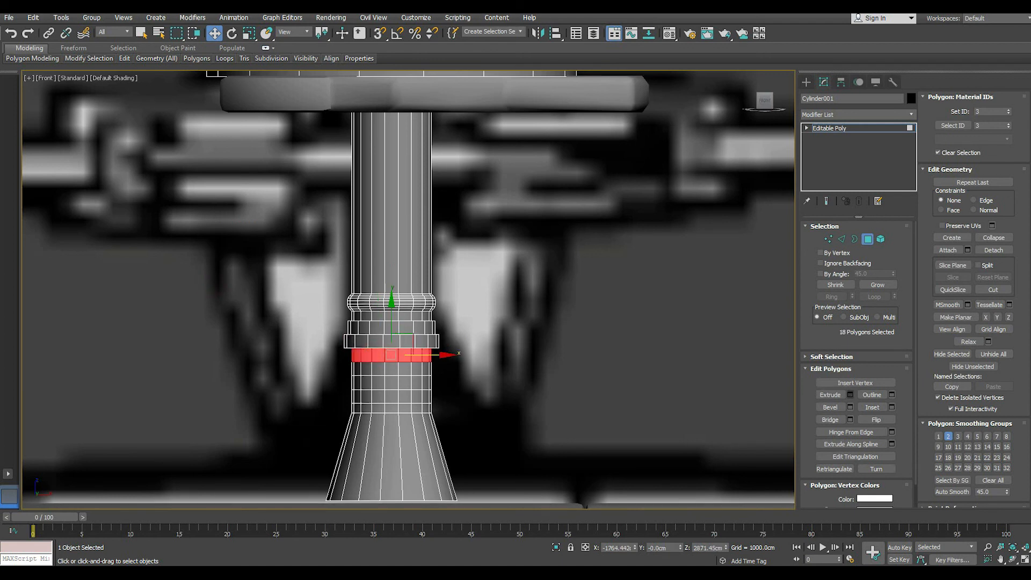
drag(211, 268, 211, 268)
click(209, 283)
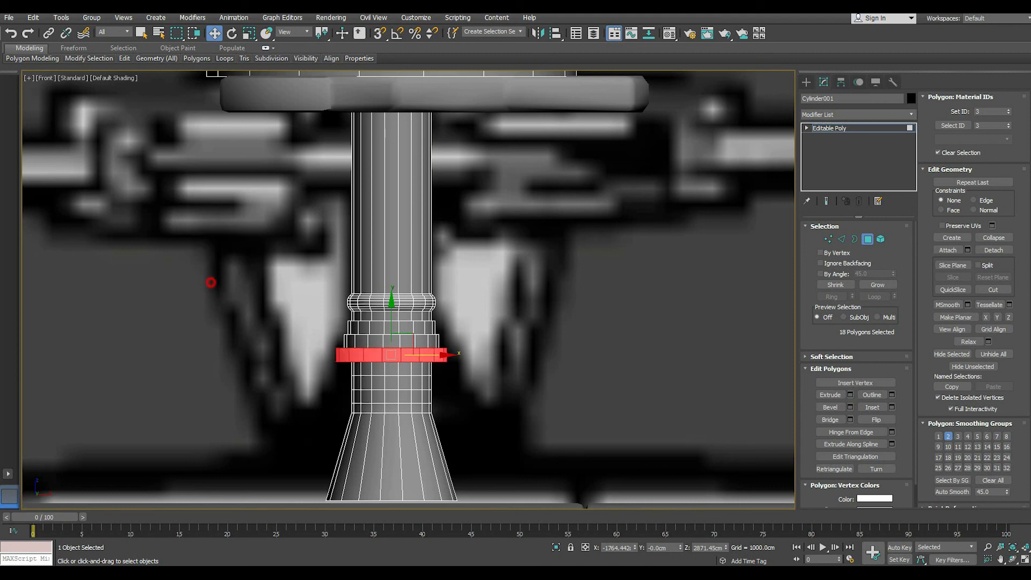
Select the full polygon ring directly below the third extruded band and extrude it outward by 86.303 cm
click(366, 369)
shift+click(378, 368)
click(849, 395)
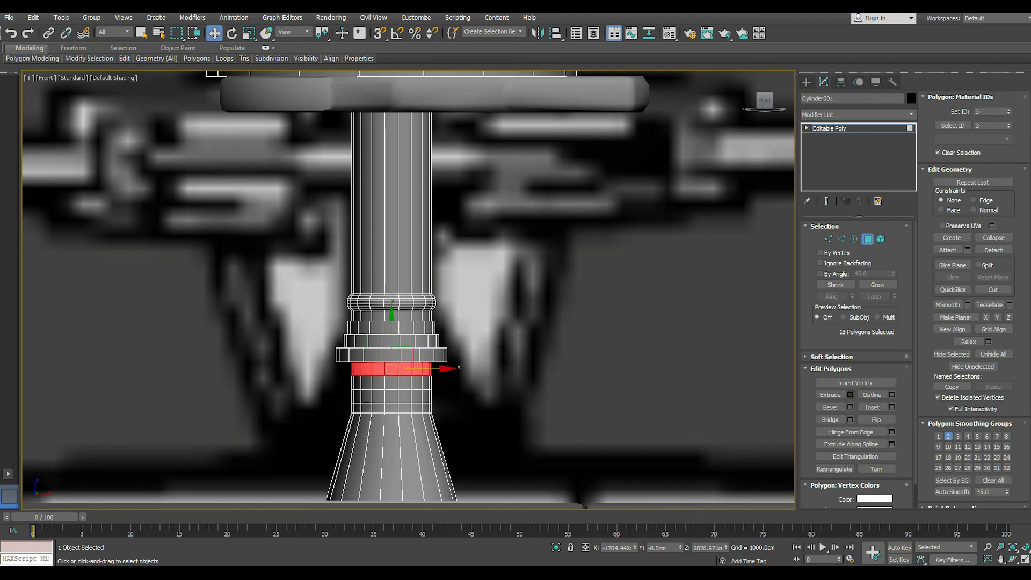
drag(211, 268, 211, 263)
click(209, 283)
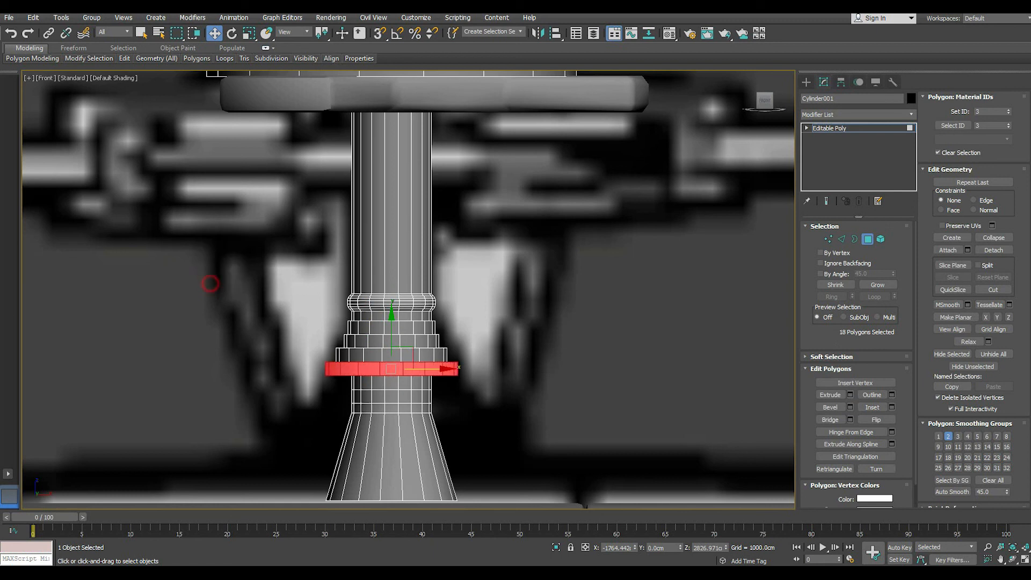
Select the full polygon ring directly below the fourth extruded band and extrude it outward by 123.119 cm
click(356, 381)
shift+click(367, 381)
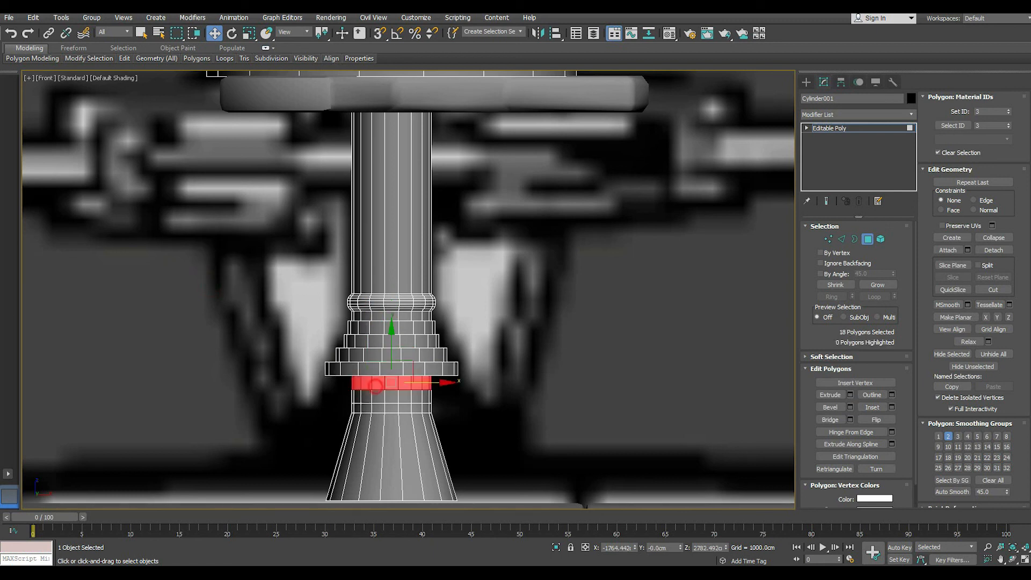
click(850, 395)
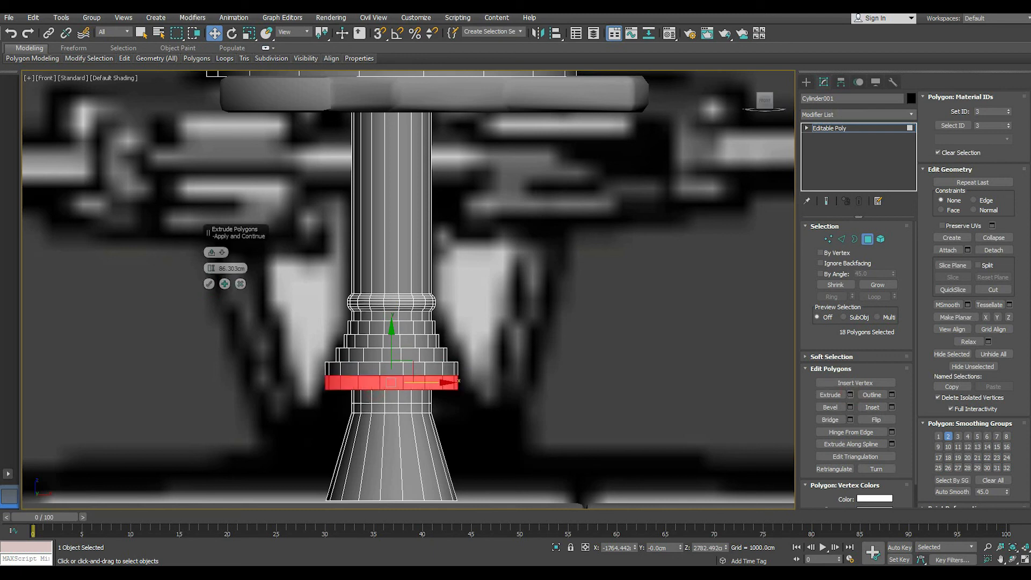
drag(210, 269, 210, 263)
click(209, 283)
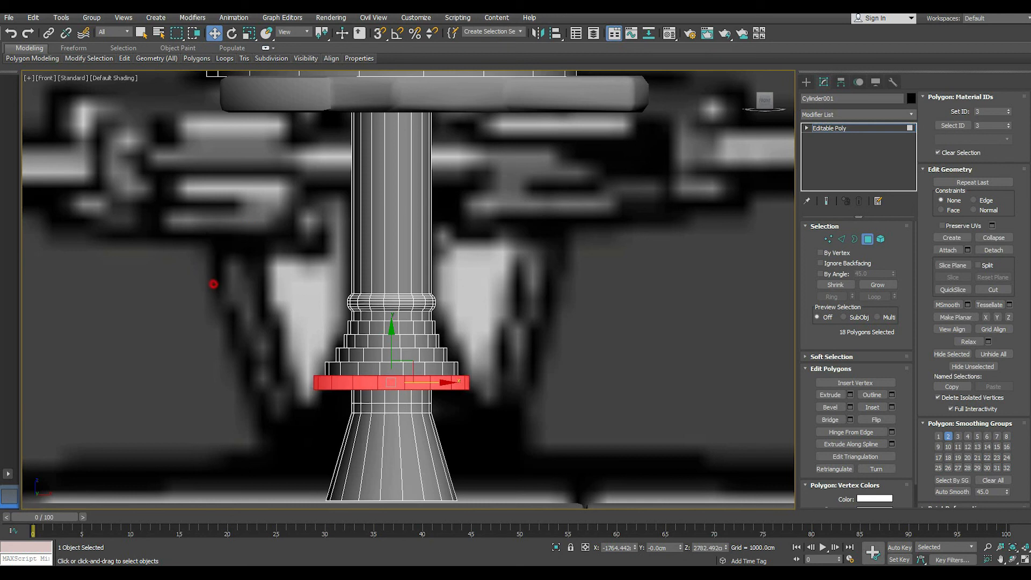
Extrude the polygon ring below the fifth extruded band outward as the widest step of the mast, then clear the polygon selection
click(366, 396)
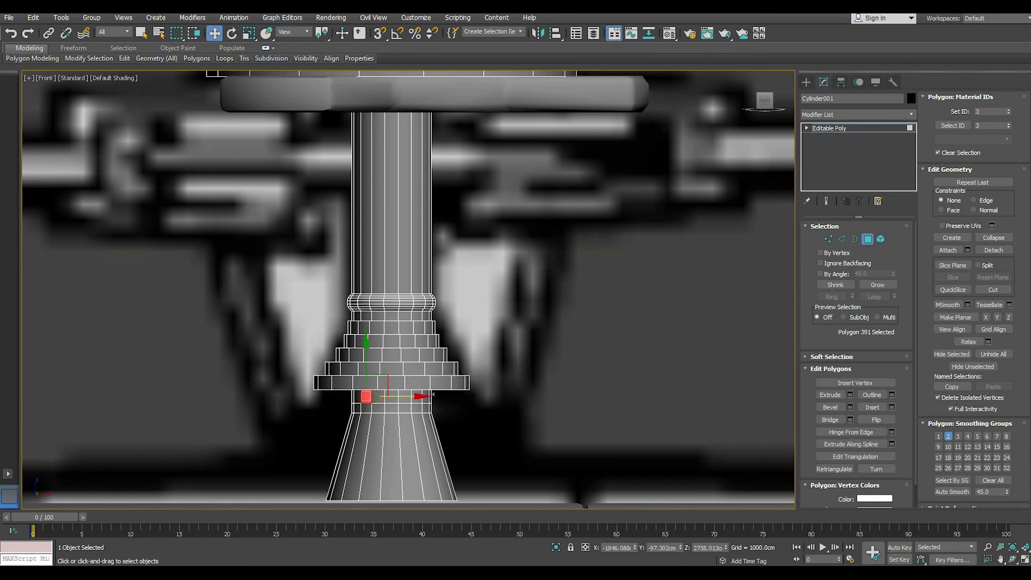
shift+click(378, 397)
click(850, 395)
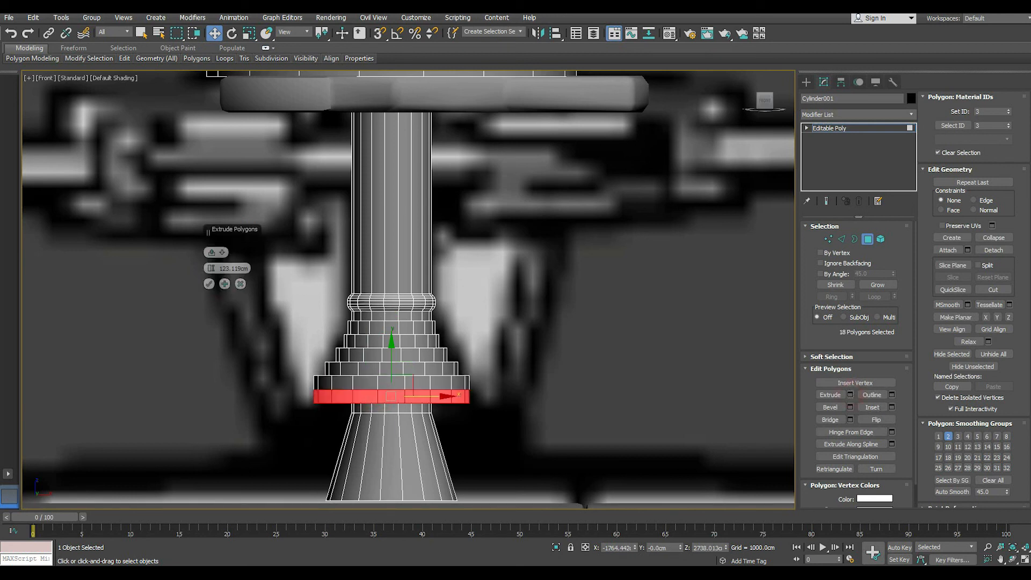
drag(210, 270, 210, 268)
click(209, 284)
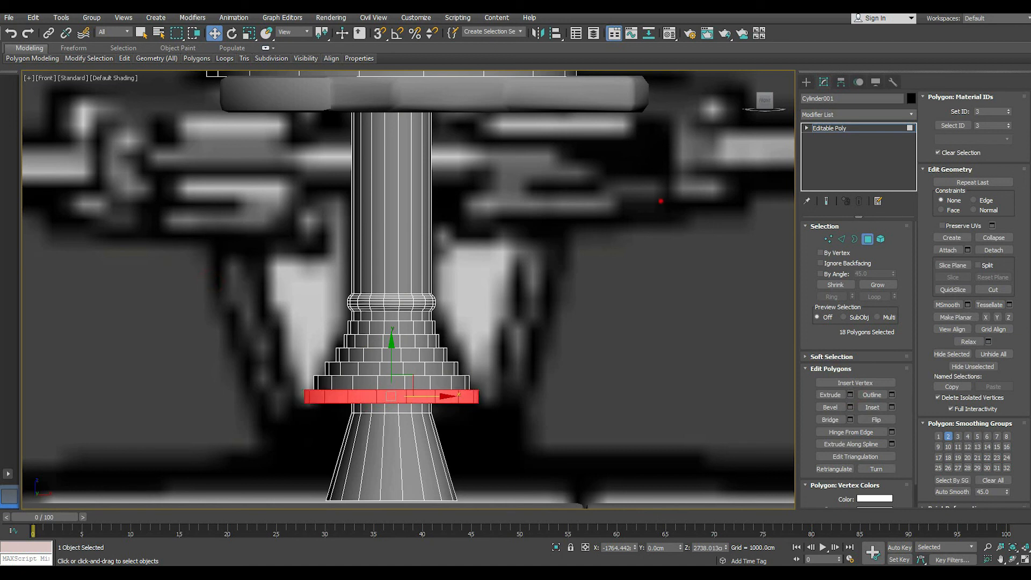
click(661, 201)
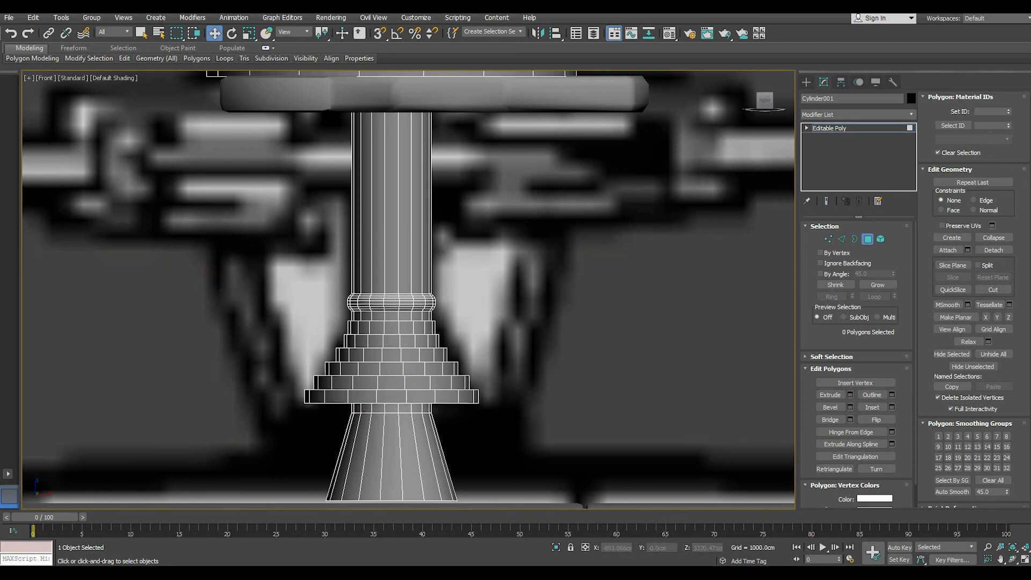